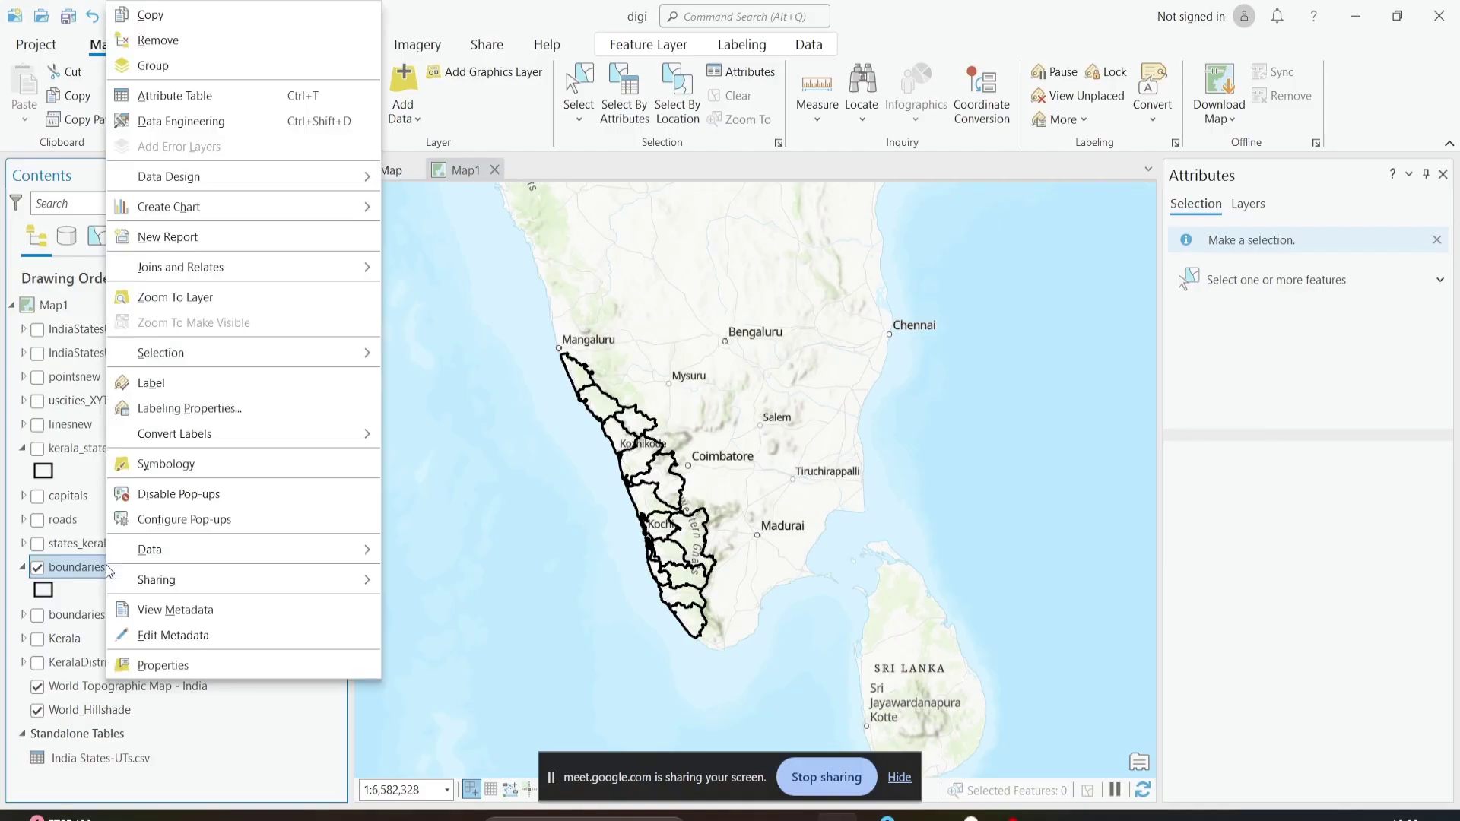
Step: Review the district records in the attribute table of the boundaries_ExportFeatures layer, and close the table
left_click(172, 97)
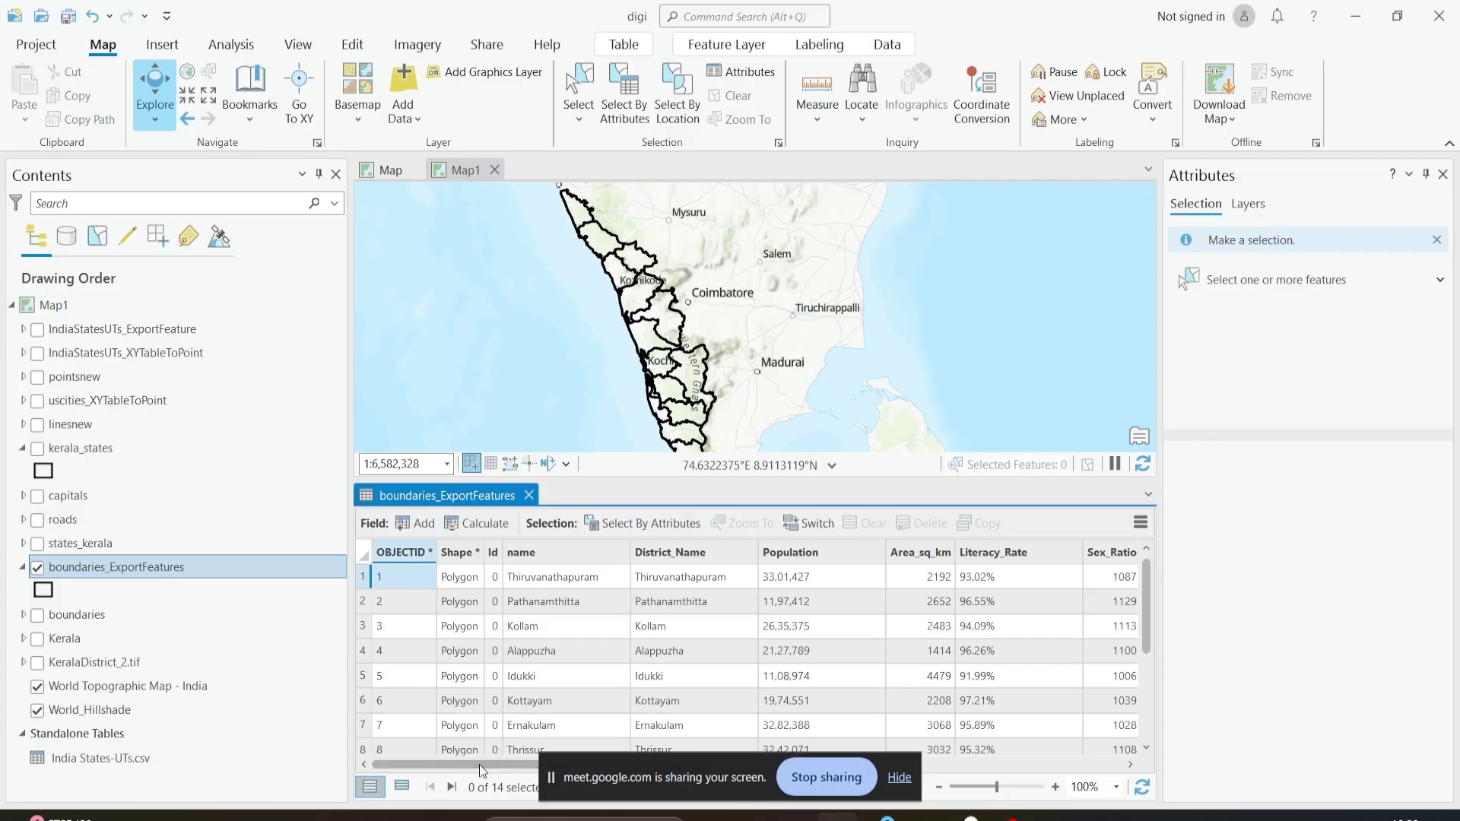
mouse_move(479, 764)
left_mouse_down()
mouse_move(770, 795)
mouse_move(467, 767)
mouse_move(627, 765)
mouse_move(468, 766)
left_mouse_up()
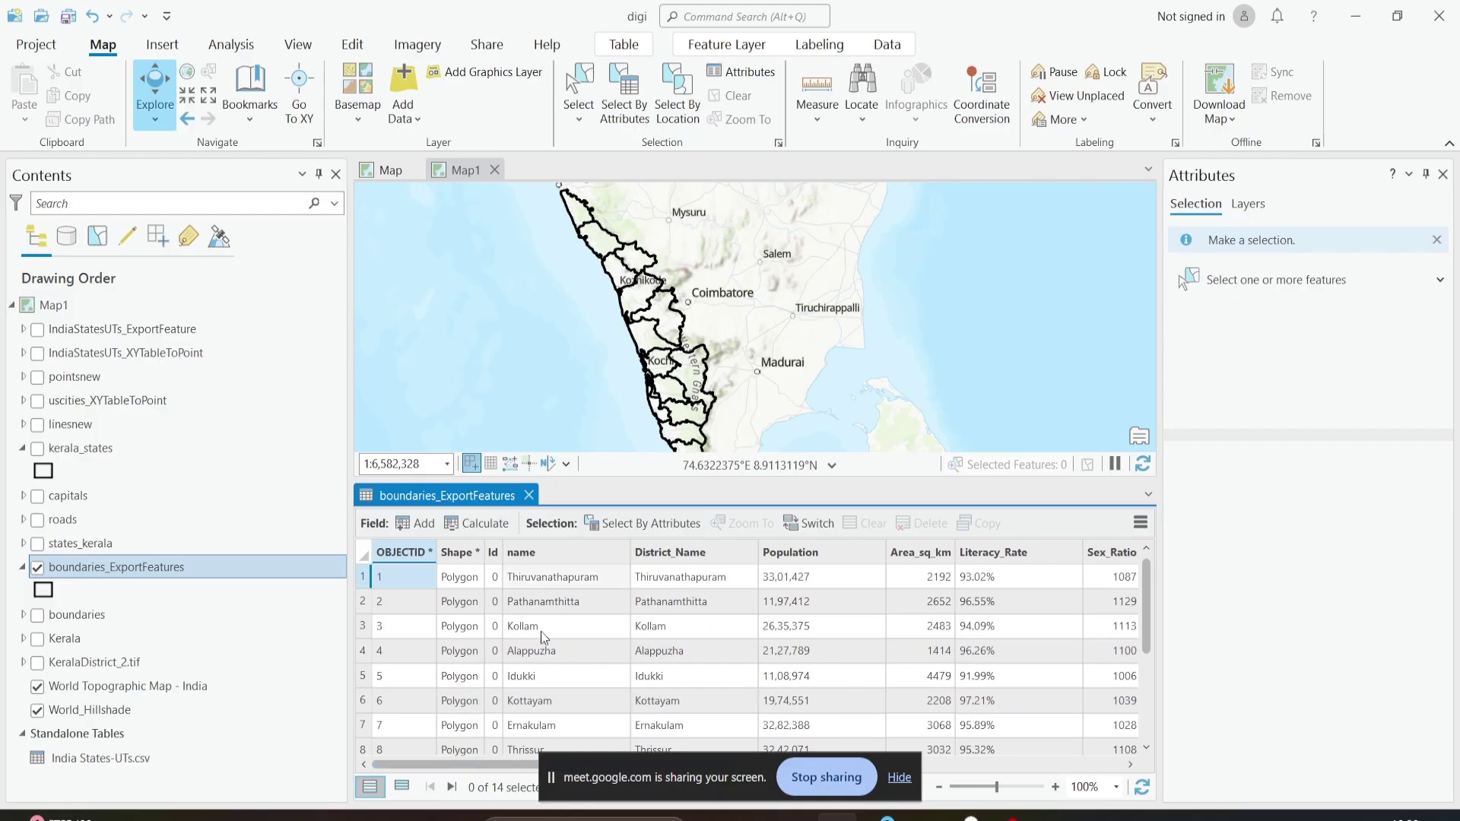
left_click(528, 495)
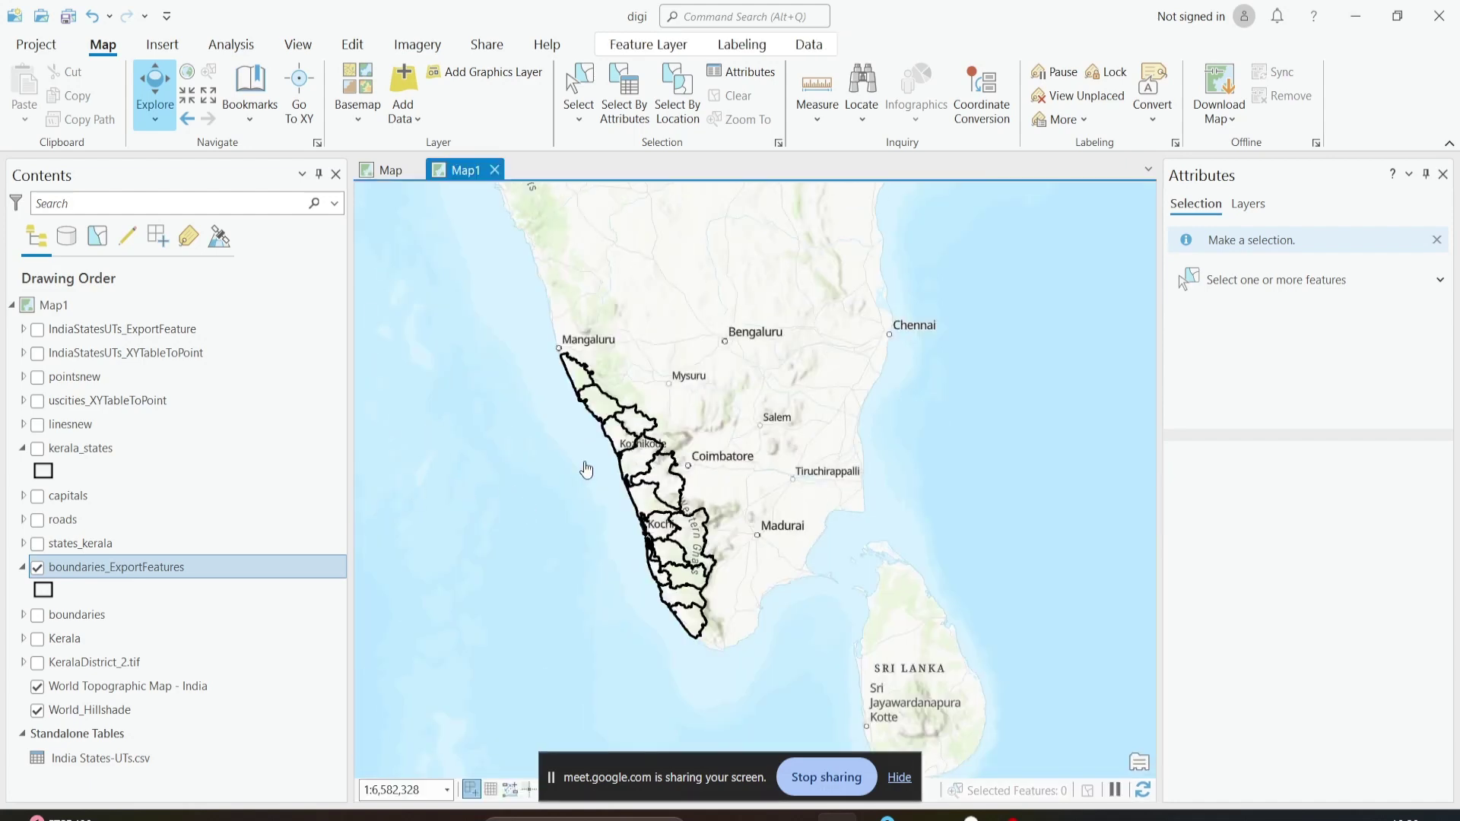
Step: Open the polygon symbol gallery for the boundaries_ExportFeatures layer and close the Attributes pane
scroll(657, 498, "up", 3)
scroll(657, 499, "down", 2)
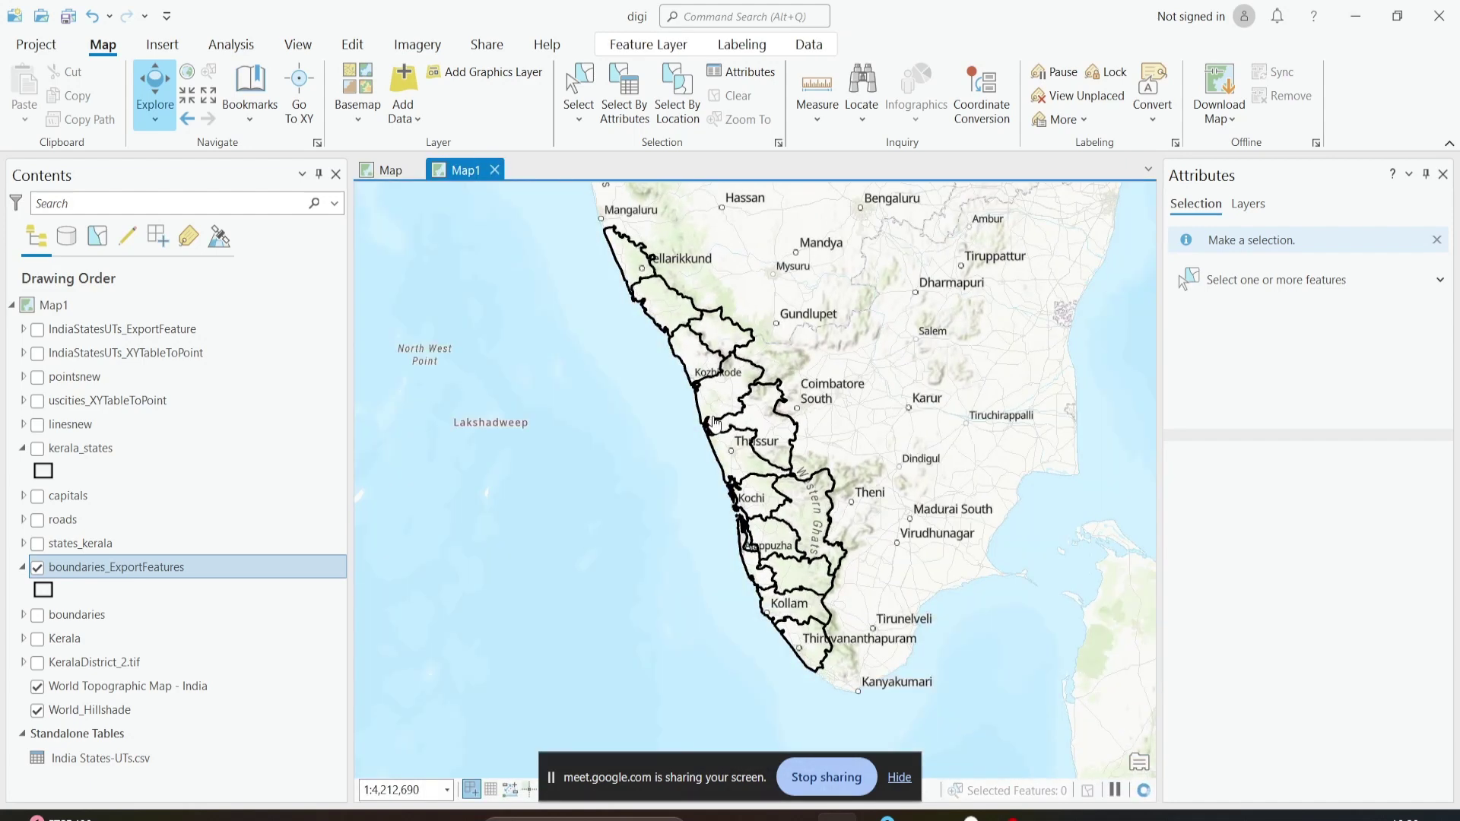
left_click(23, 567)
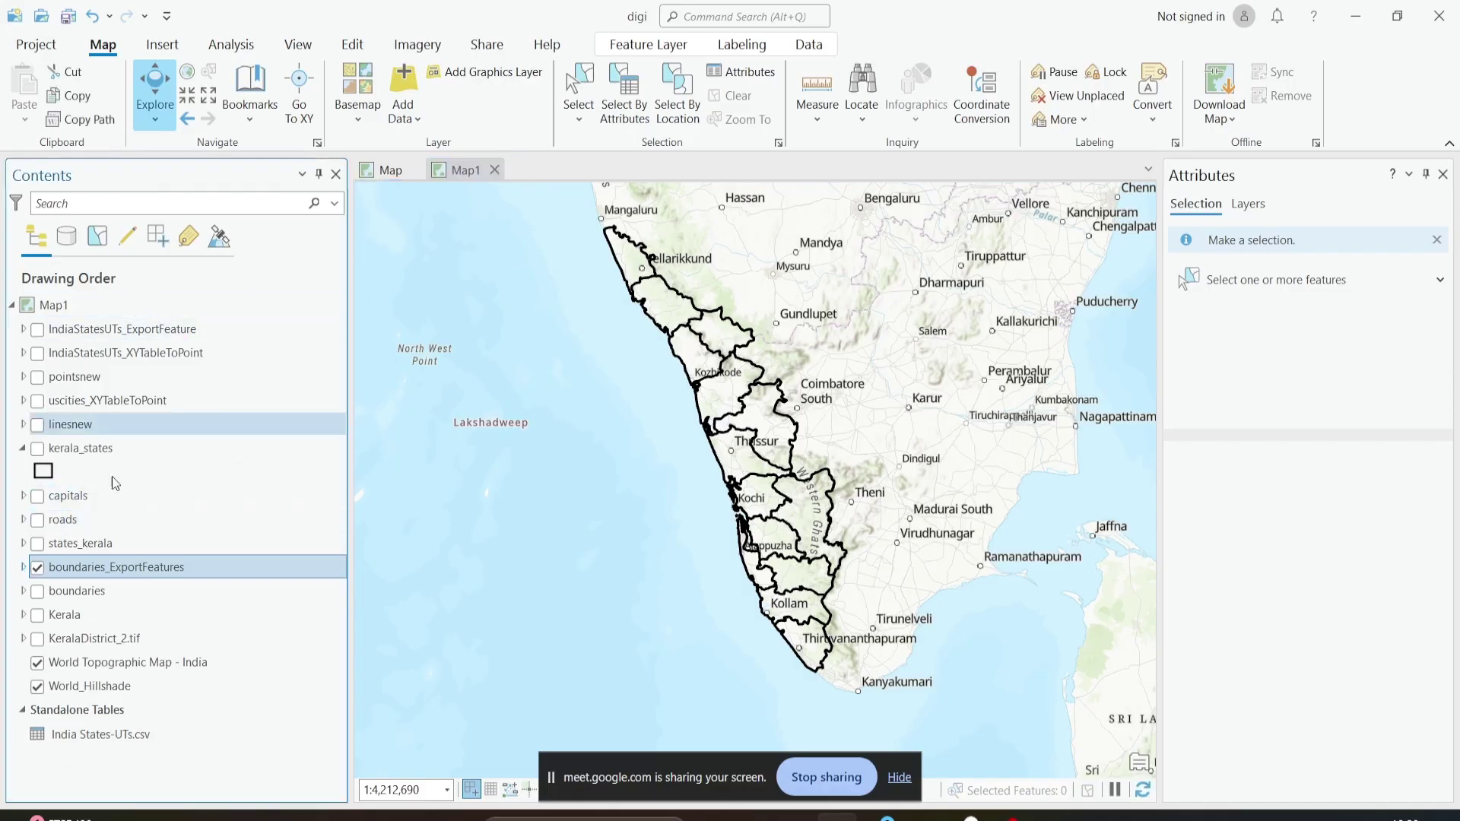
left_click(24, 567)
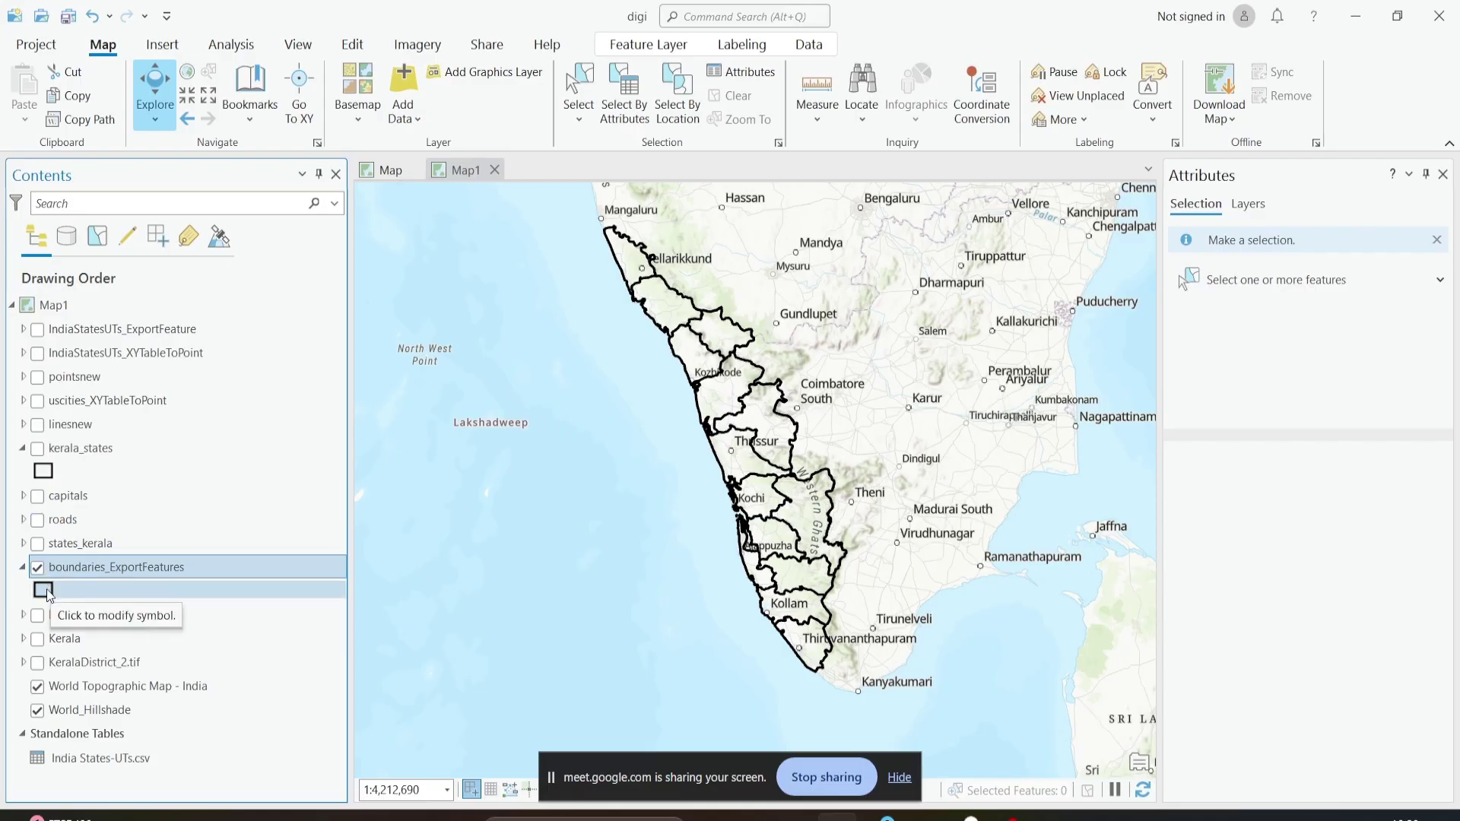
left_click(46, 593)
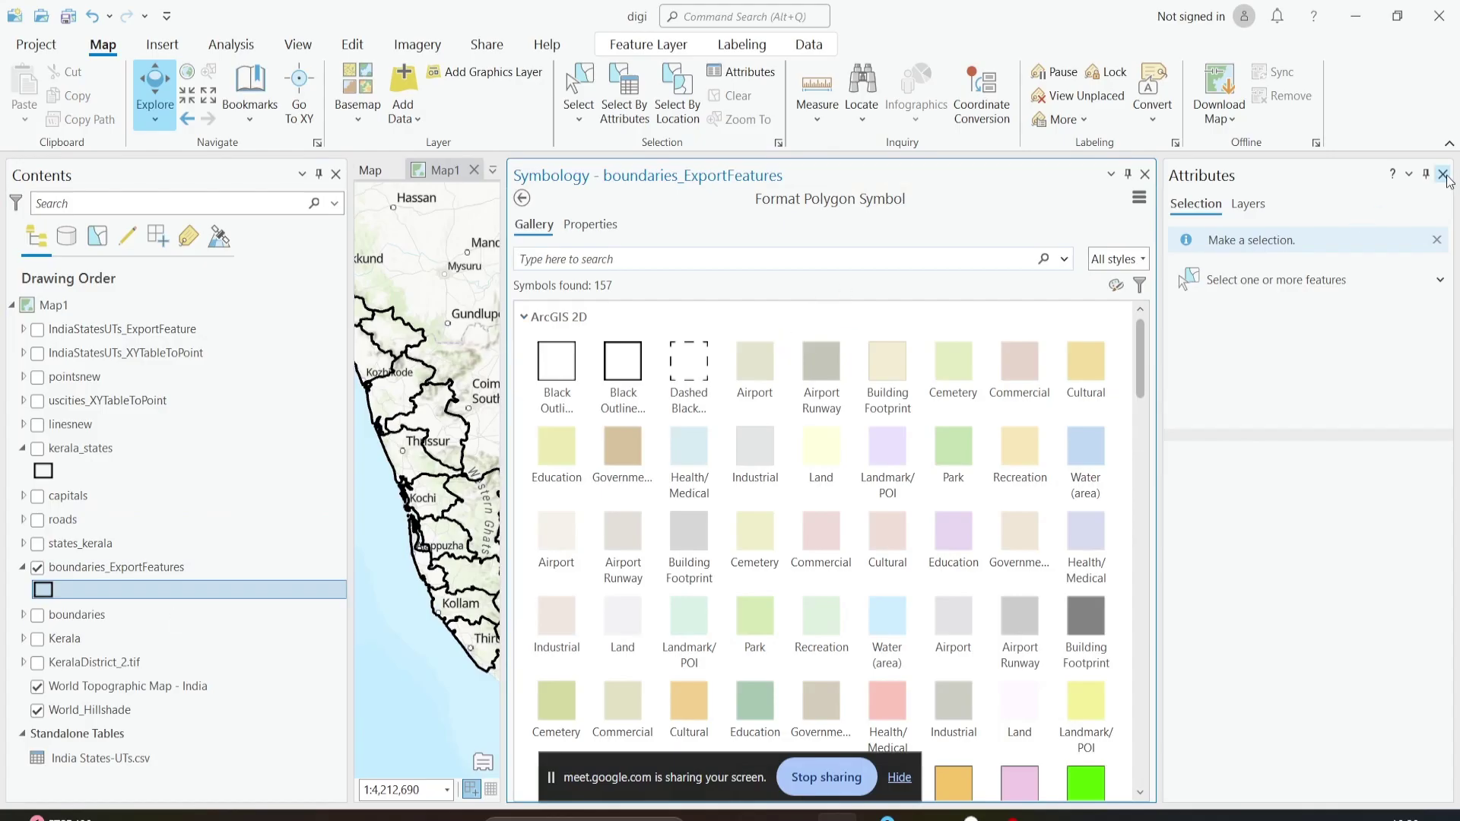
left_click(1443, 175)
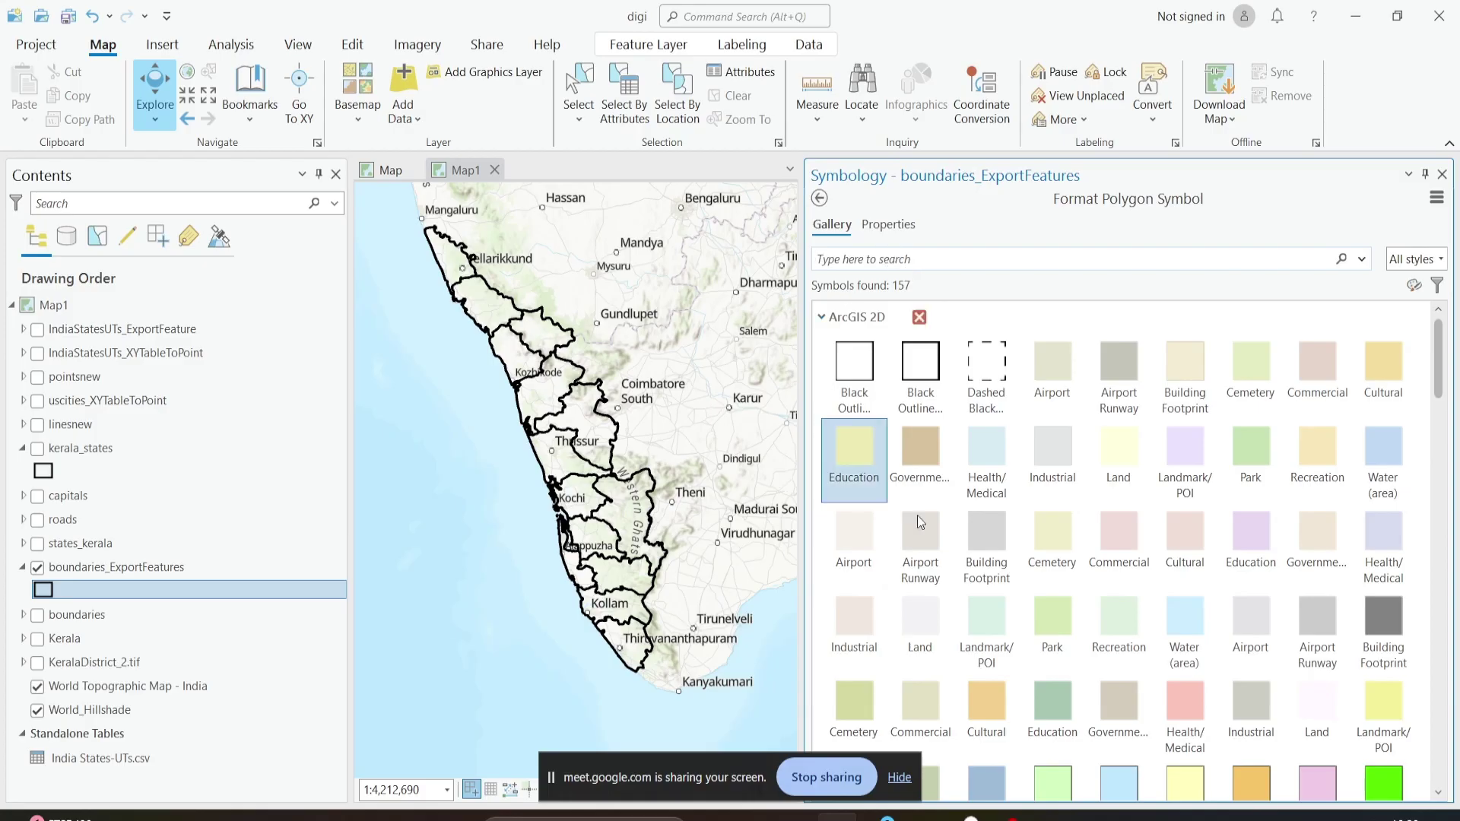
Step: Try the 10% Simple hatch and the 10% dotted fill on the boundaries_ExportFeatures layer, and close its symbology settings
scroll(1003, 490, "down", 3)
scroll(1002, 494, "down", 3)
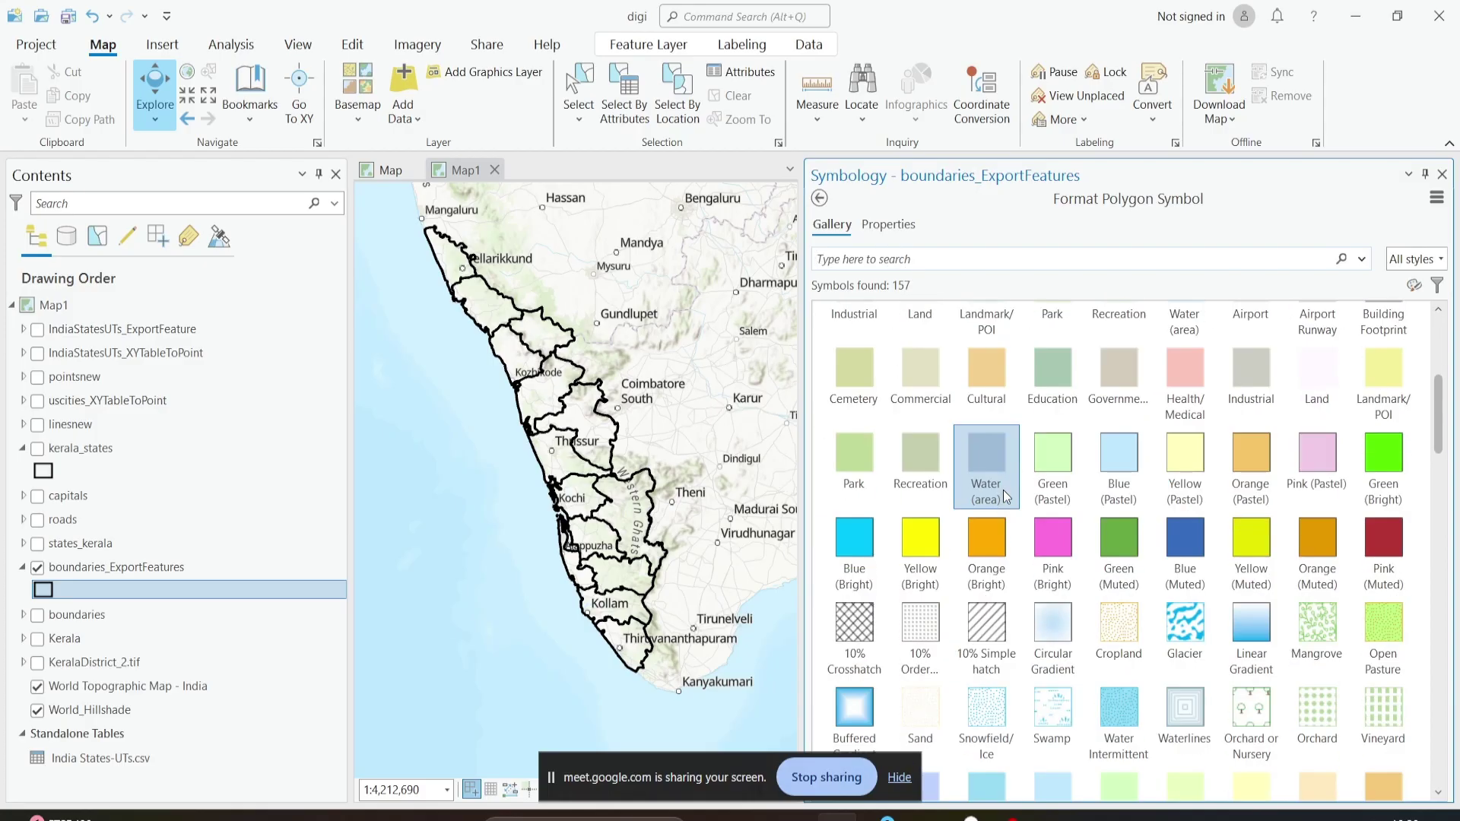
left_click(984, 533)
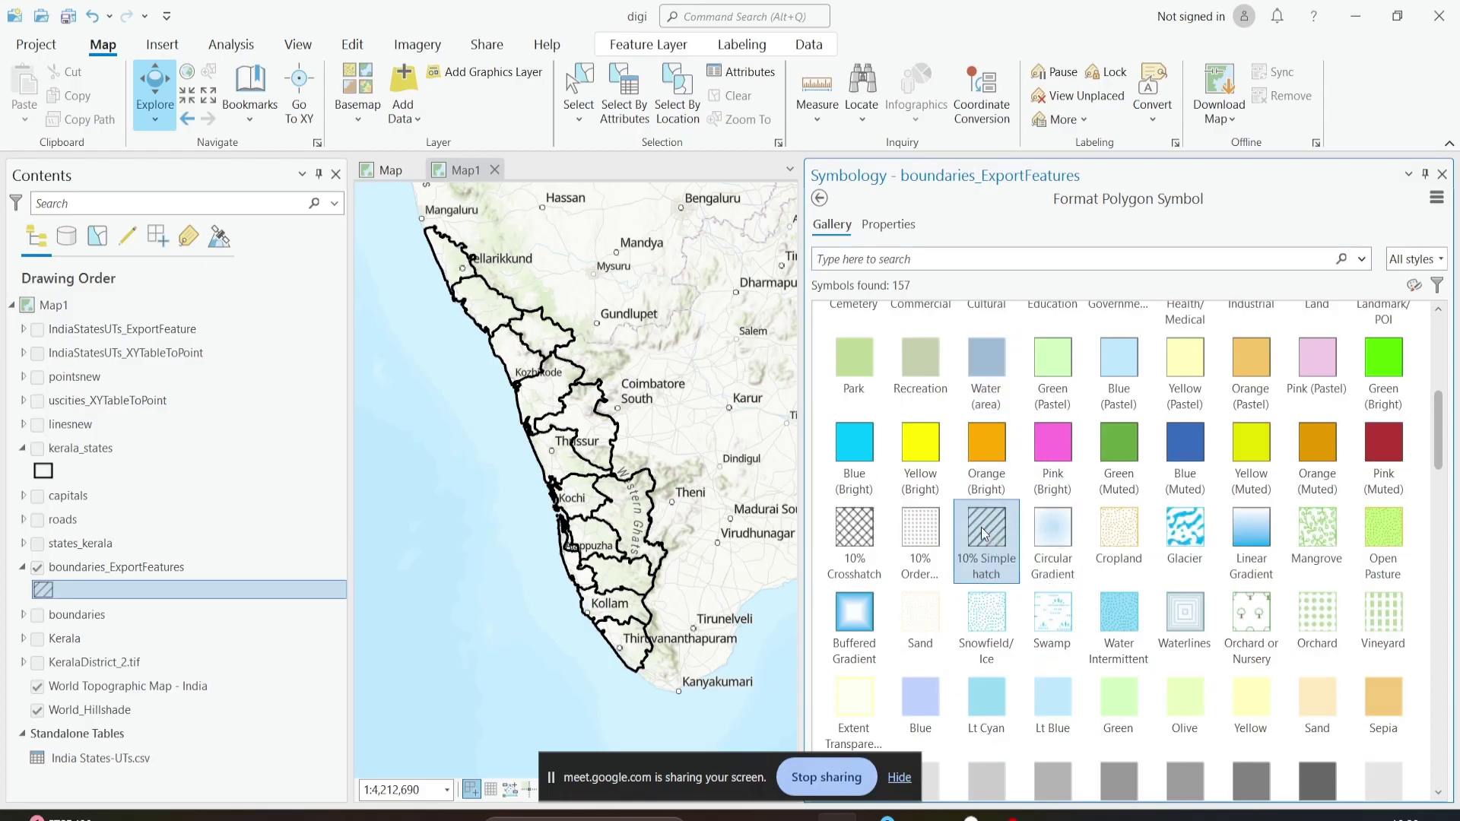
left_click(918, 544)
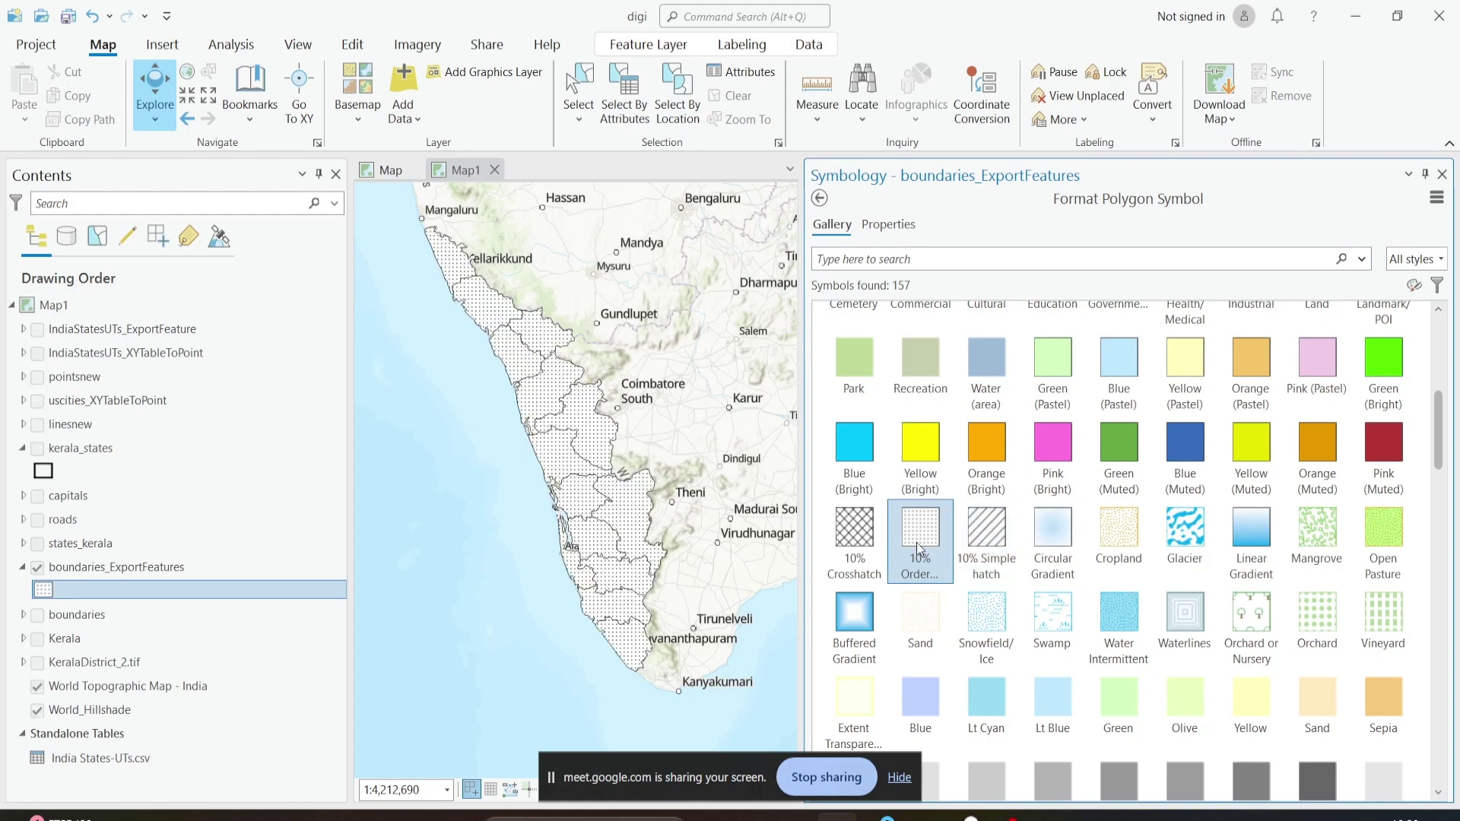
left_click(819, 199)
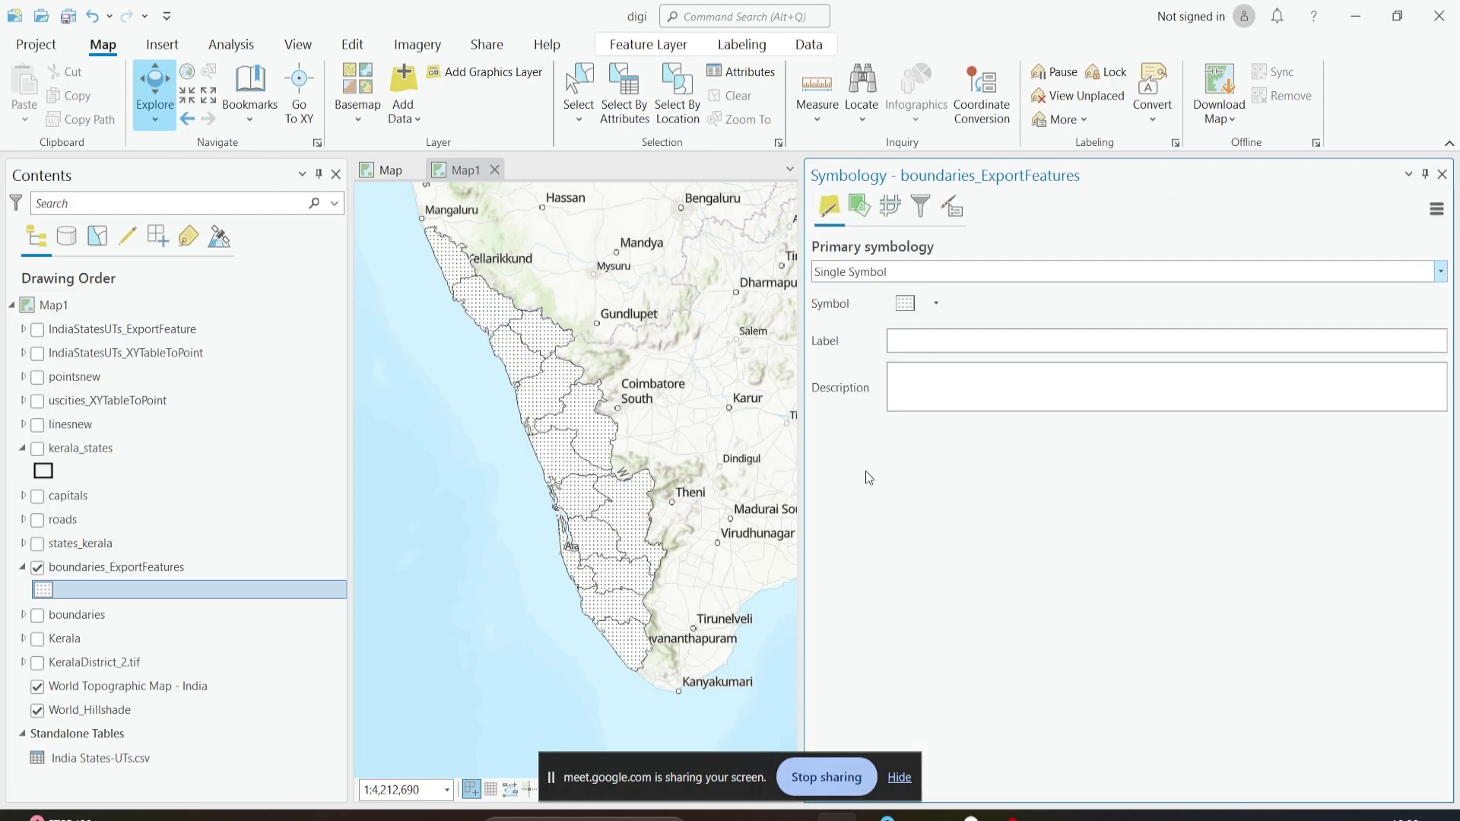
left_click(1442, 174)
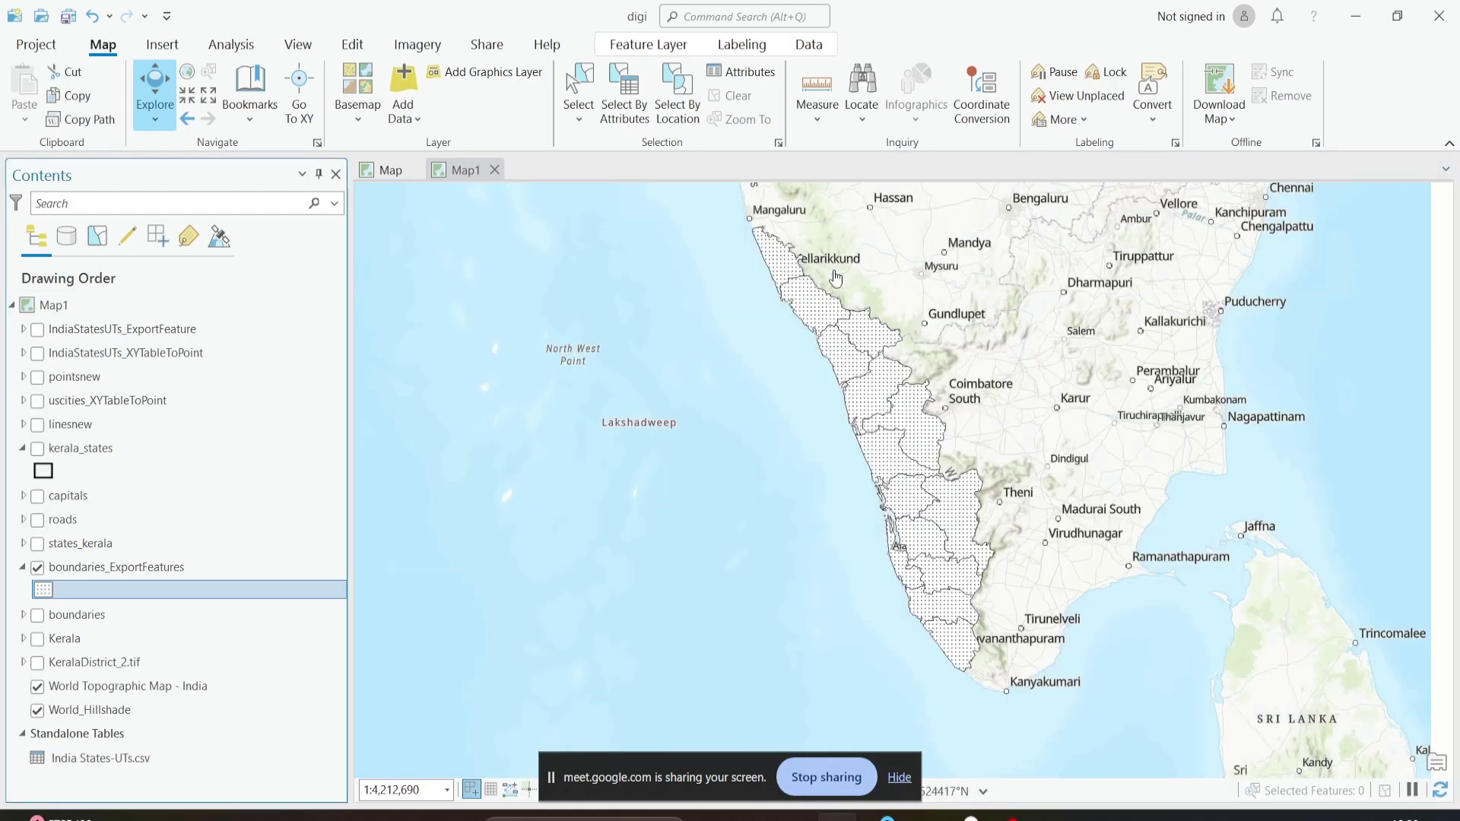
Step: Open the Symbology settings of the boundaries_ExportFeatures layer and narrow the pane to show more of the map
right_click(103, 573)
right_click(74, 574)
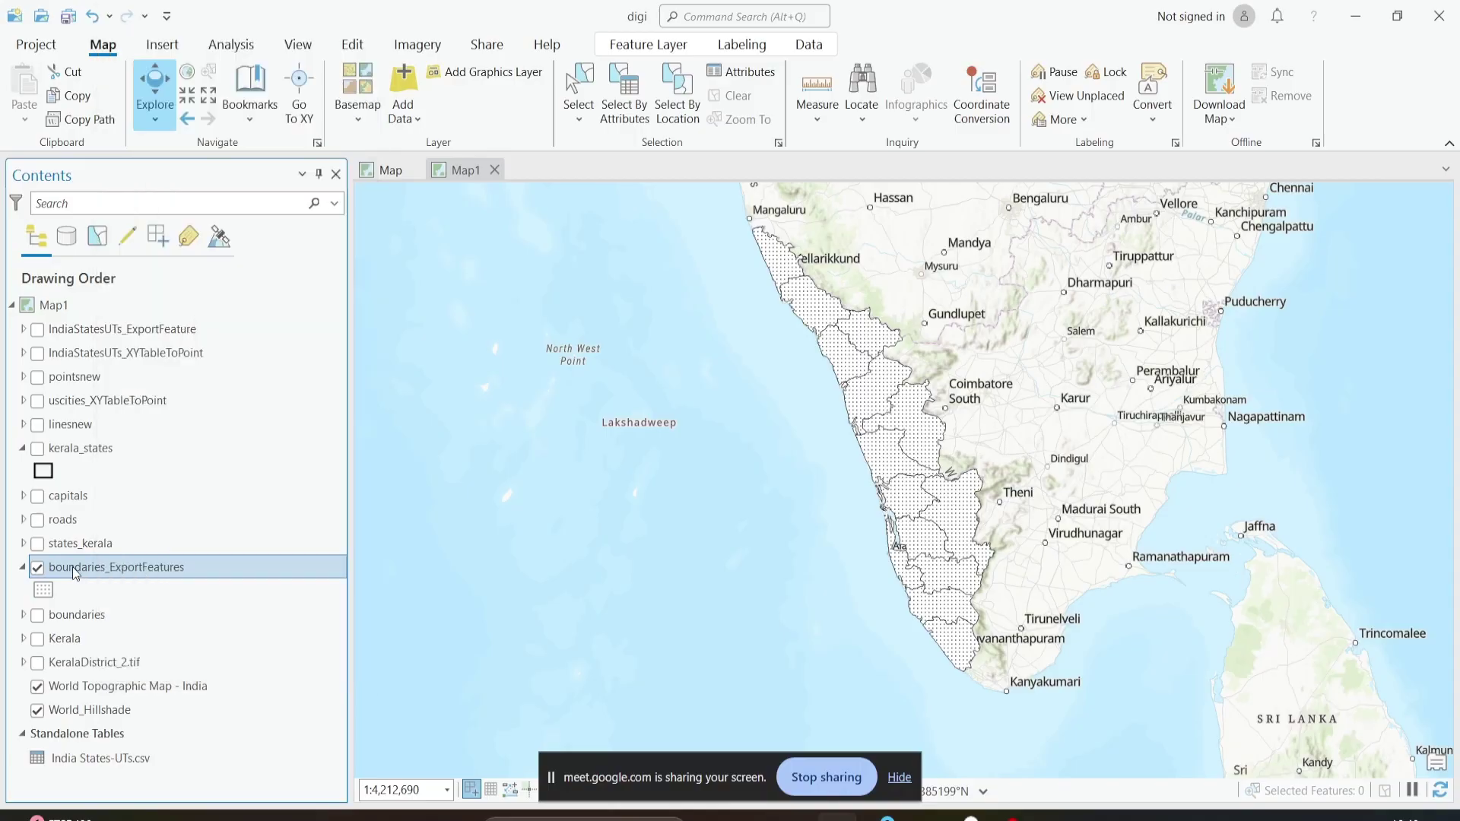
right_click(68, 572)
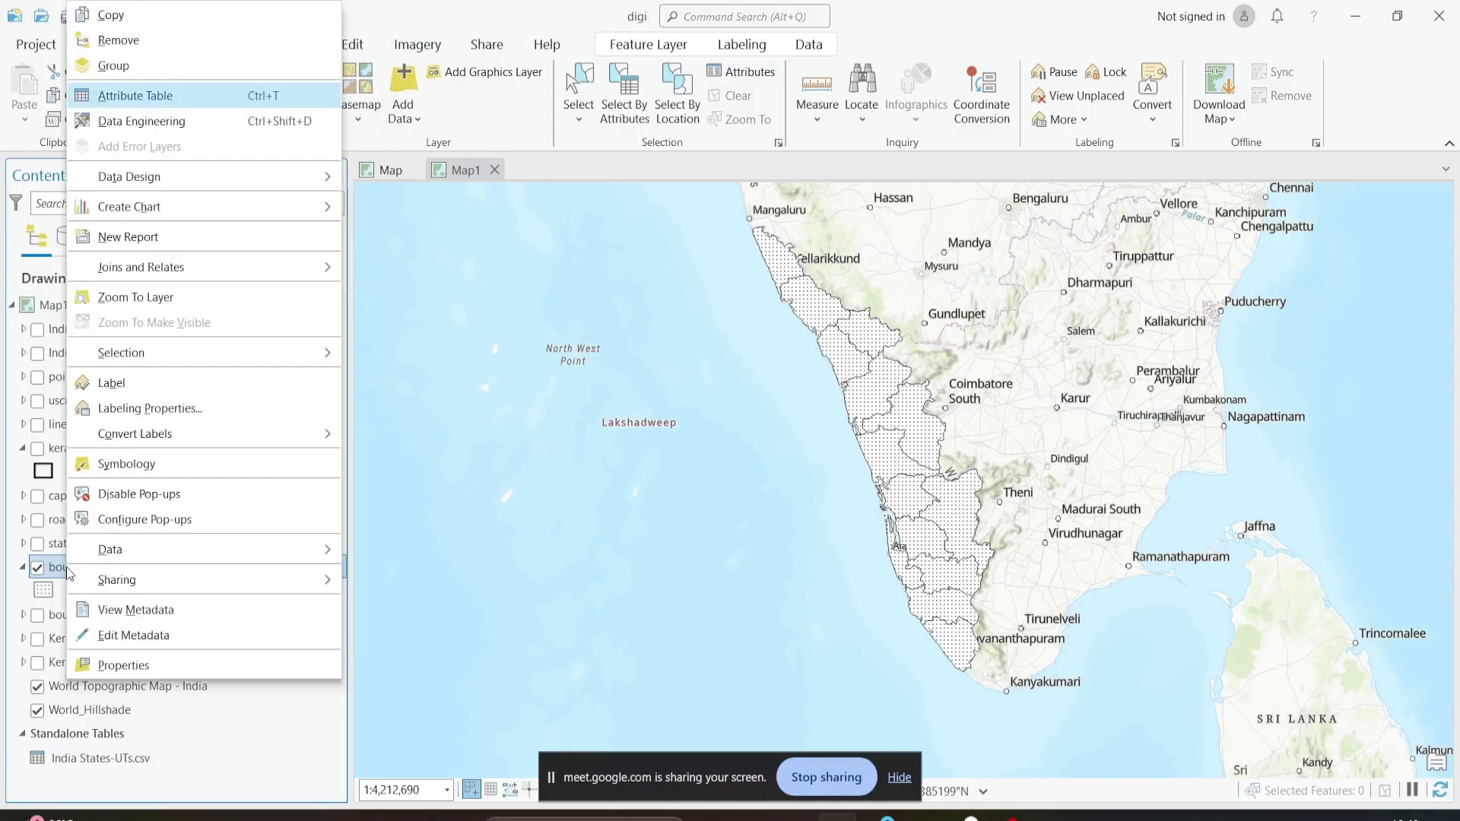
left_click(127, 464)
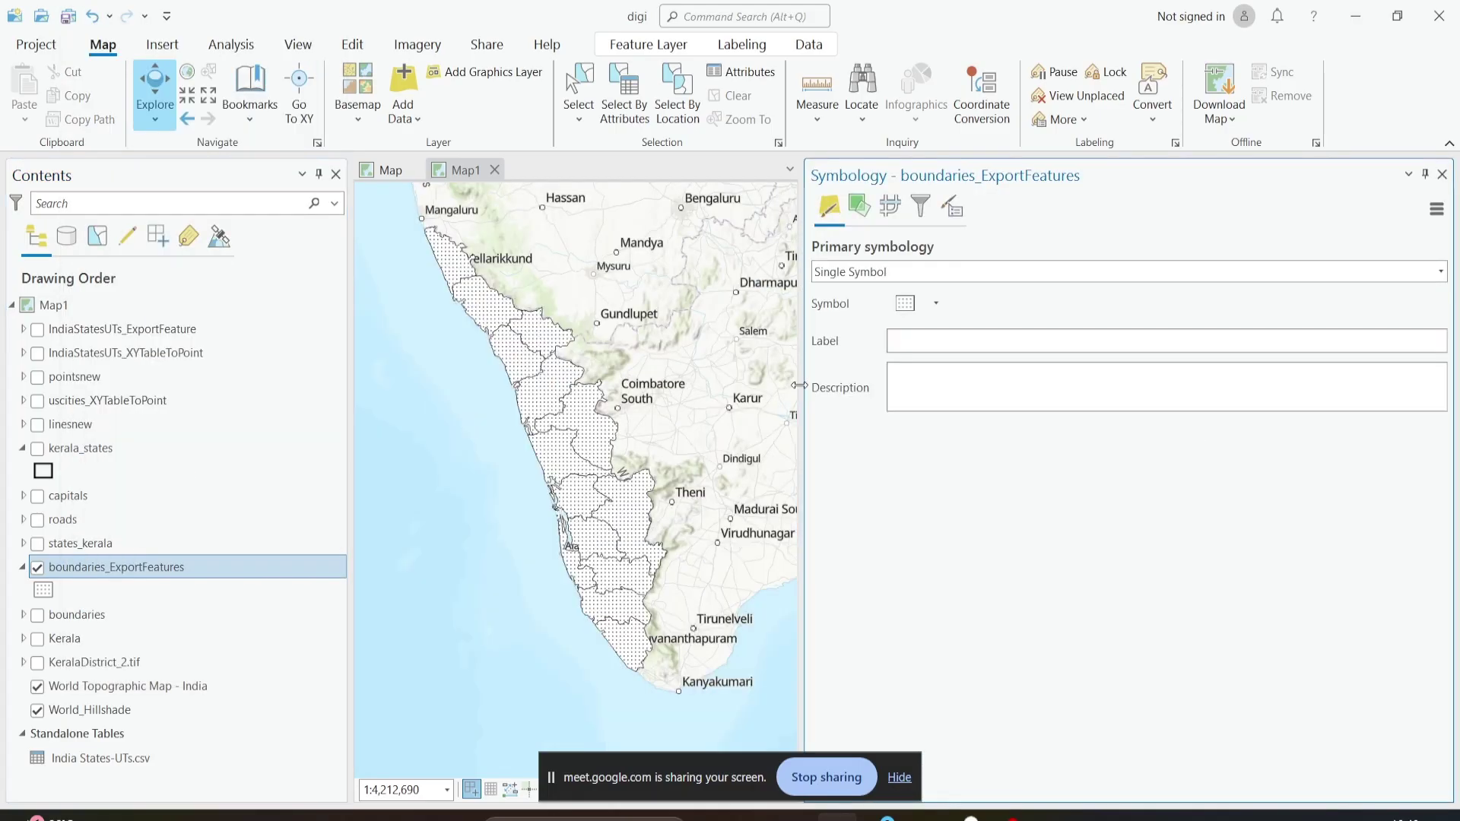
left_click_drag(794, 394, 935, 388)
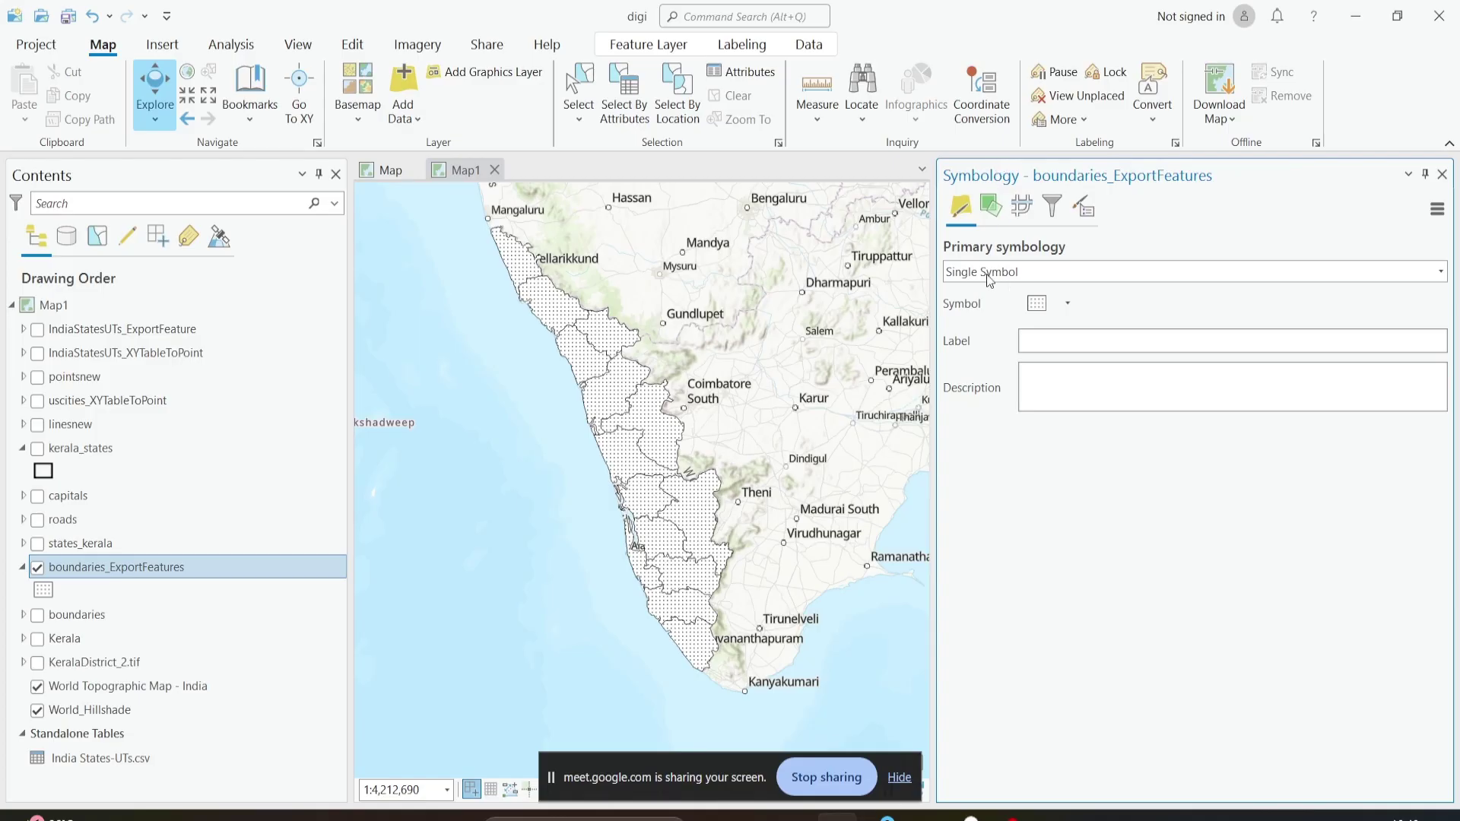
Step: Apply the Green (Muted) fill symbol to the boundaries_ExportFeatures layer and return to its primary symbology
left_click(1067, 304)
left_click(1179, 308)
left_click(1031, 305)
scroll(1203, 417, "down", 5)
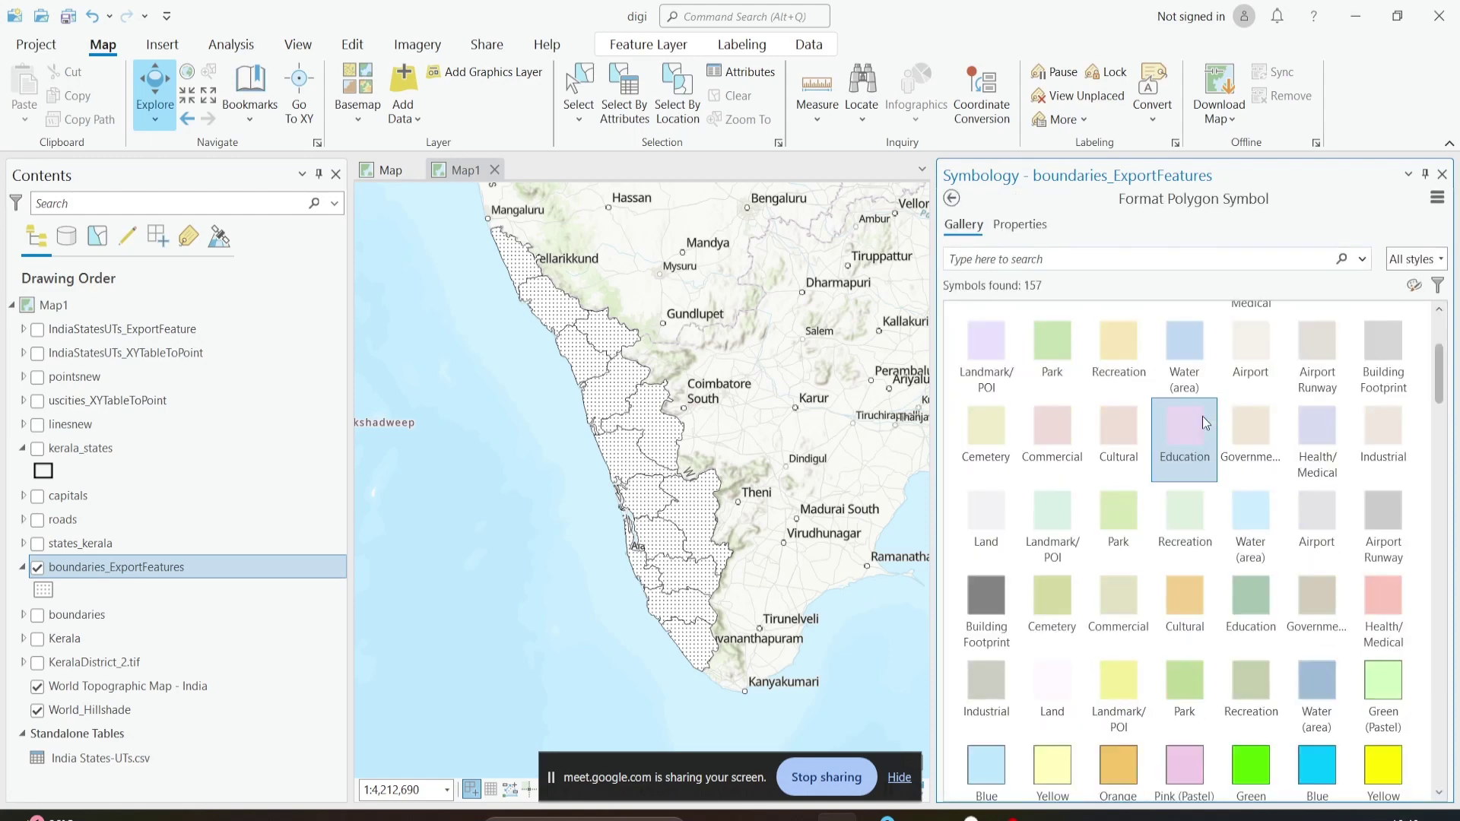
scroll(1161, 582, "down", 2)
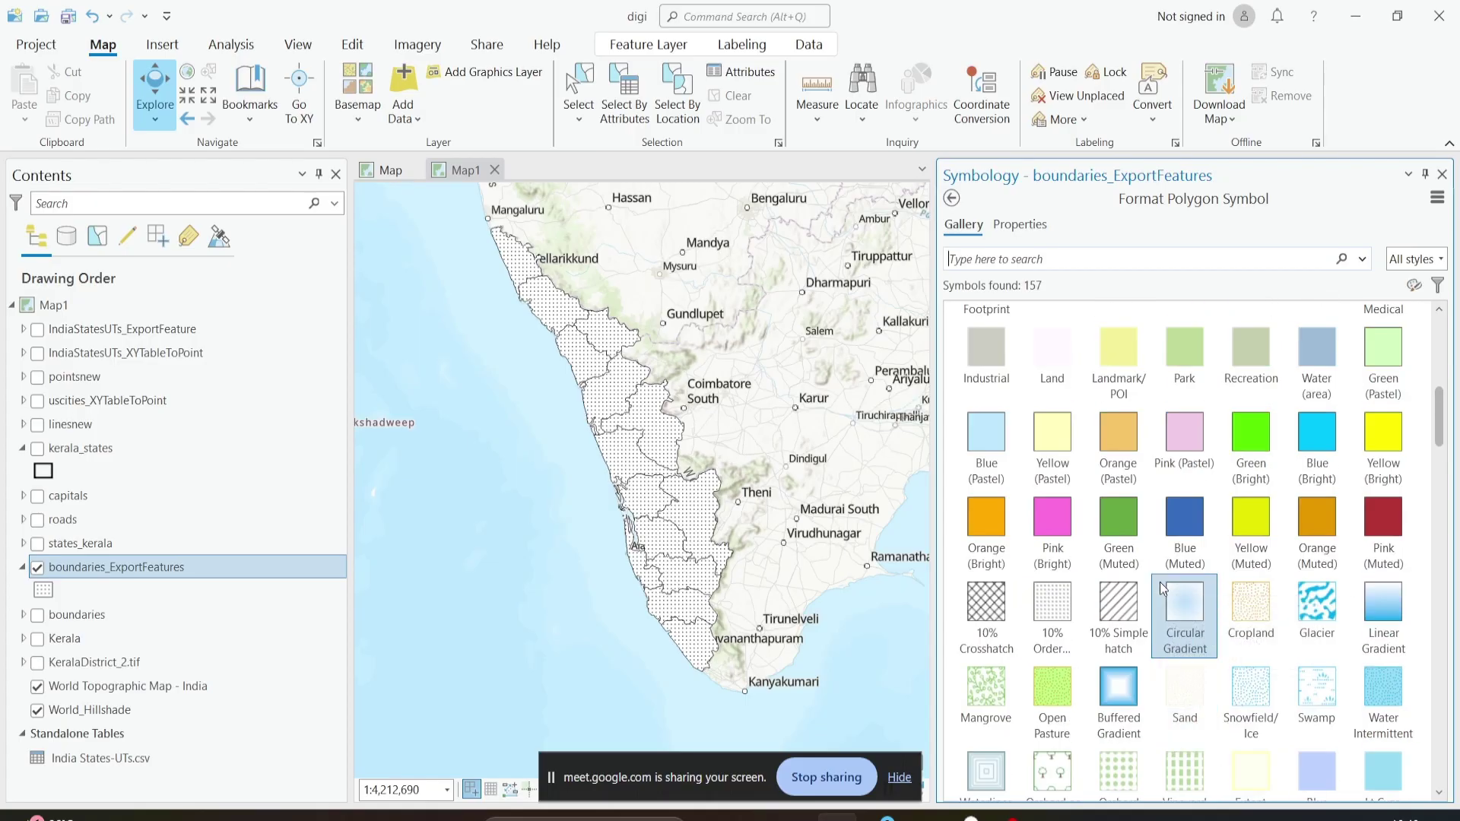
left_click(1126, 531)
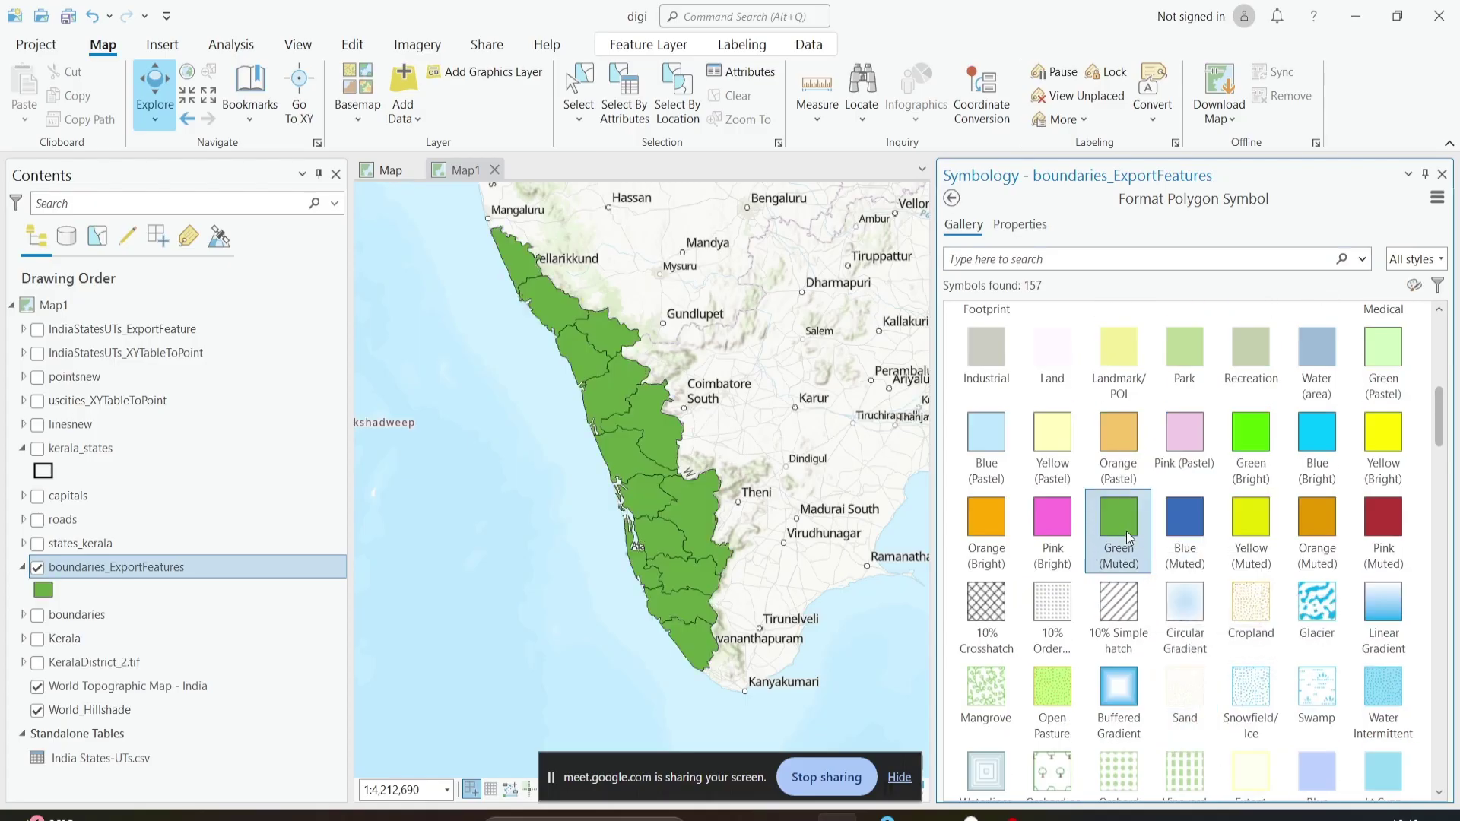
left_click(951, 199)
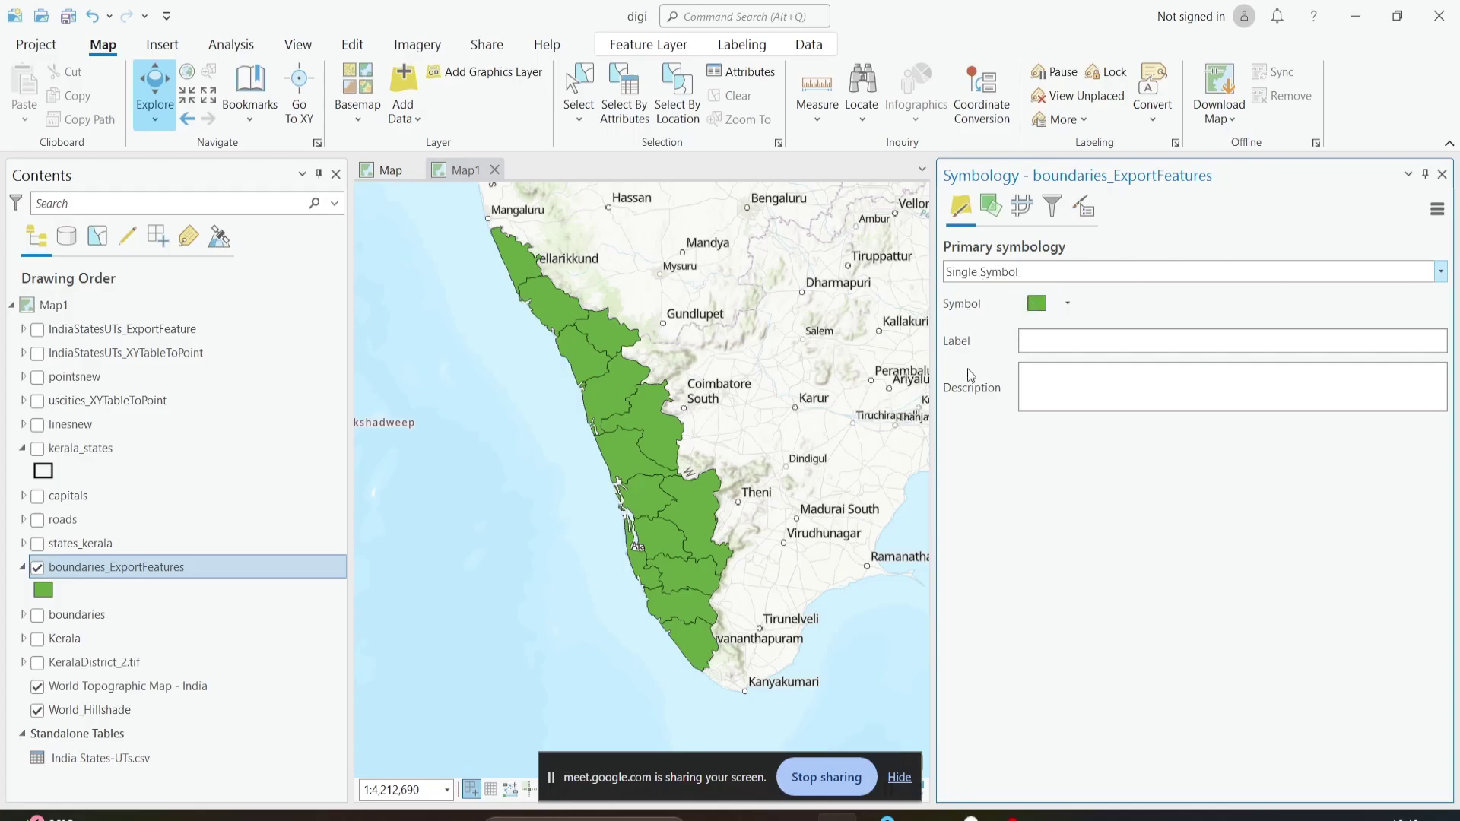
Step: Apply the Vineyard pattern symbol to the boundaries_ExportFeatures polygons
left_click(1066, 308)
left_click(1042, 305)
left_click(1040, 306)
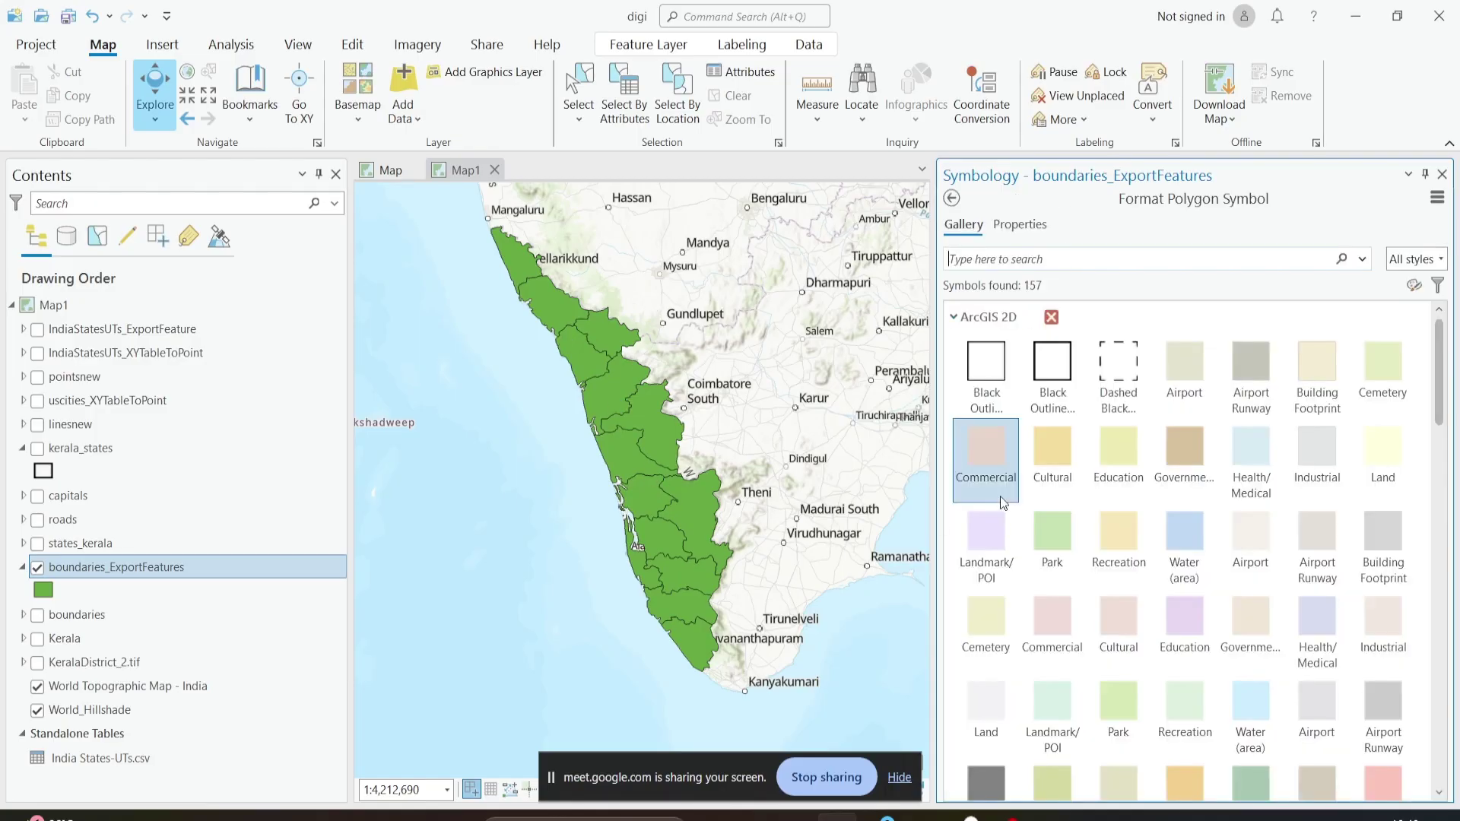
scroll(1255, 422, "down", 10)
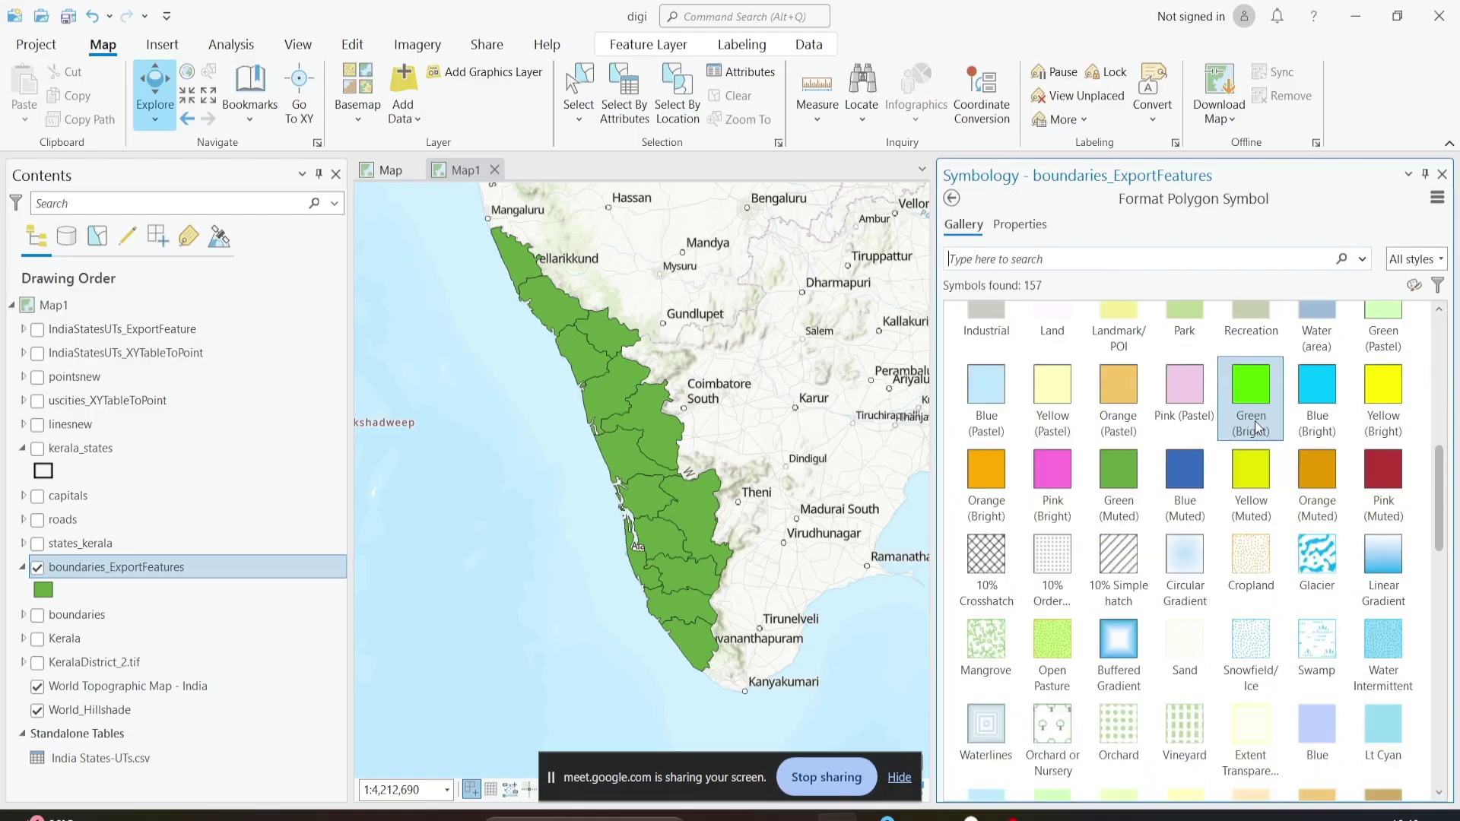
scroll(1259, 428, "down", 2)
left_click(1166, 459)
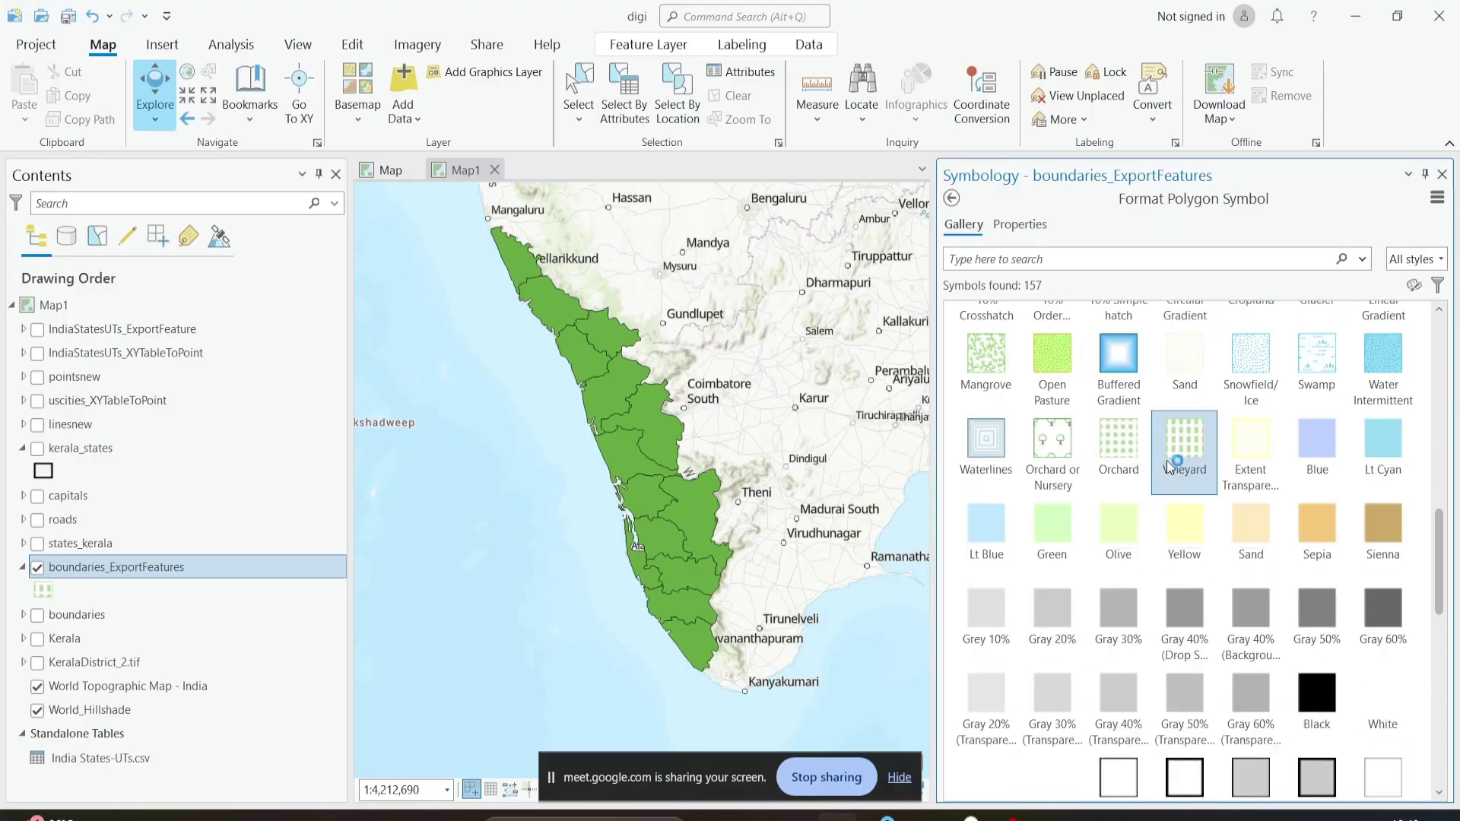
Step: Examine the polygon symbols offered in the ArcGIS 2D and ArcGIS 3D galleries
scroll(1021, 527, "down", 5)
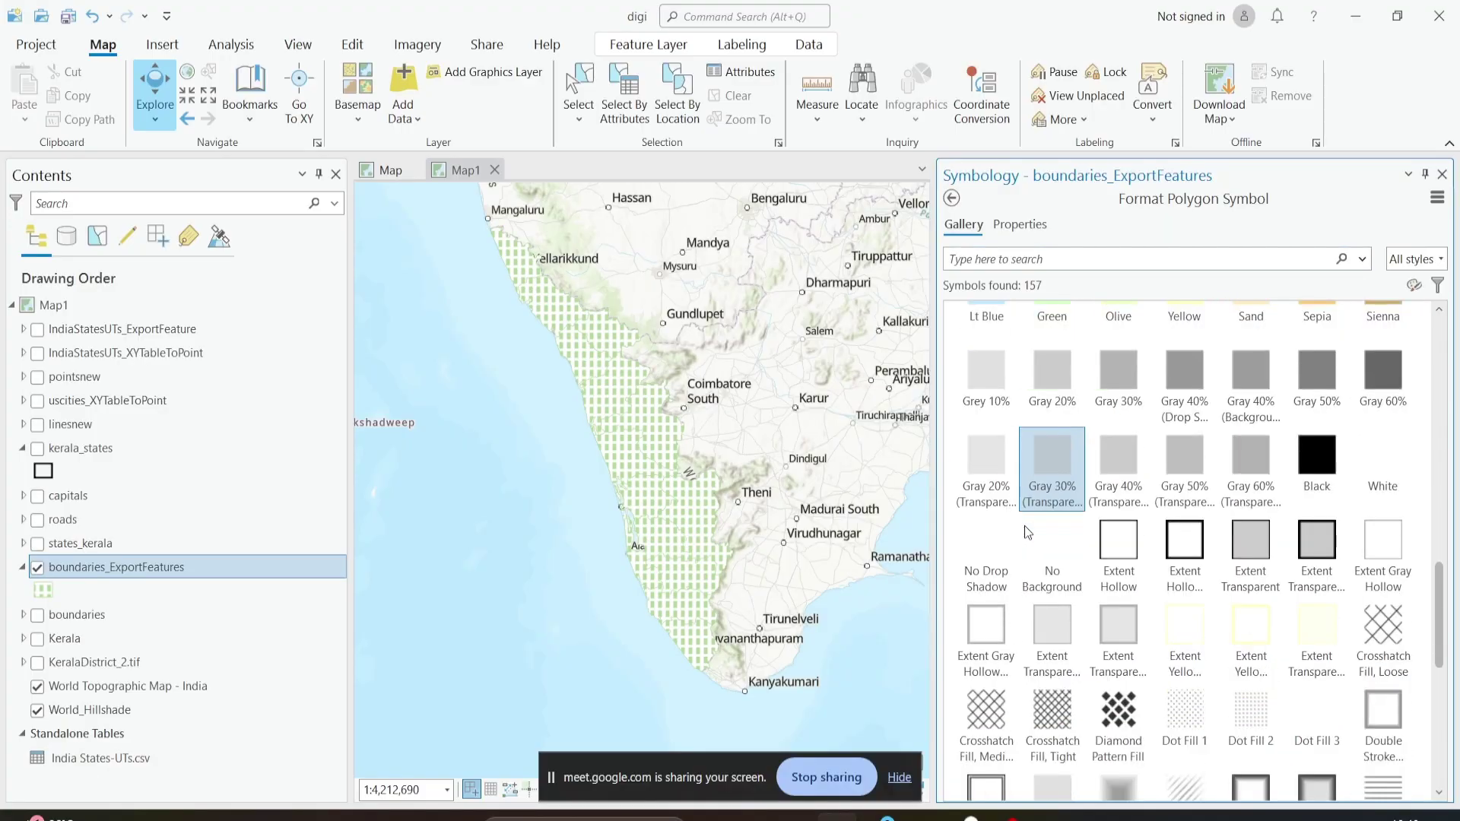
scroll(1039, 523, "up", 4)
scroll(1039, 523, "up", 12)
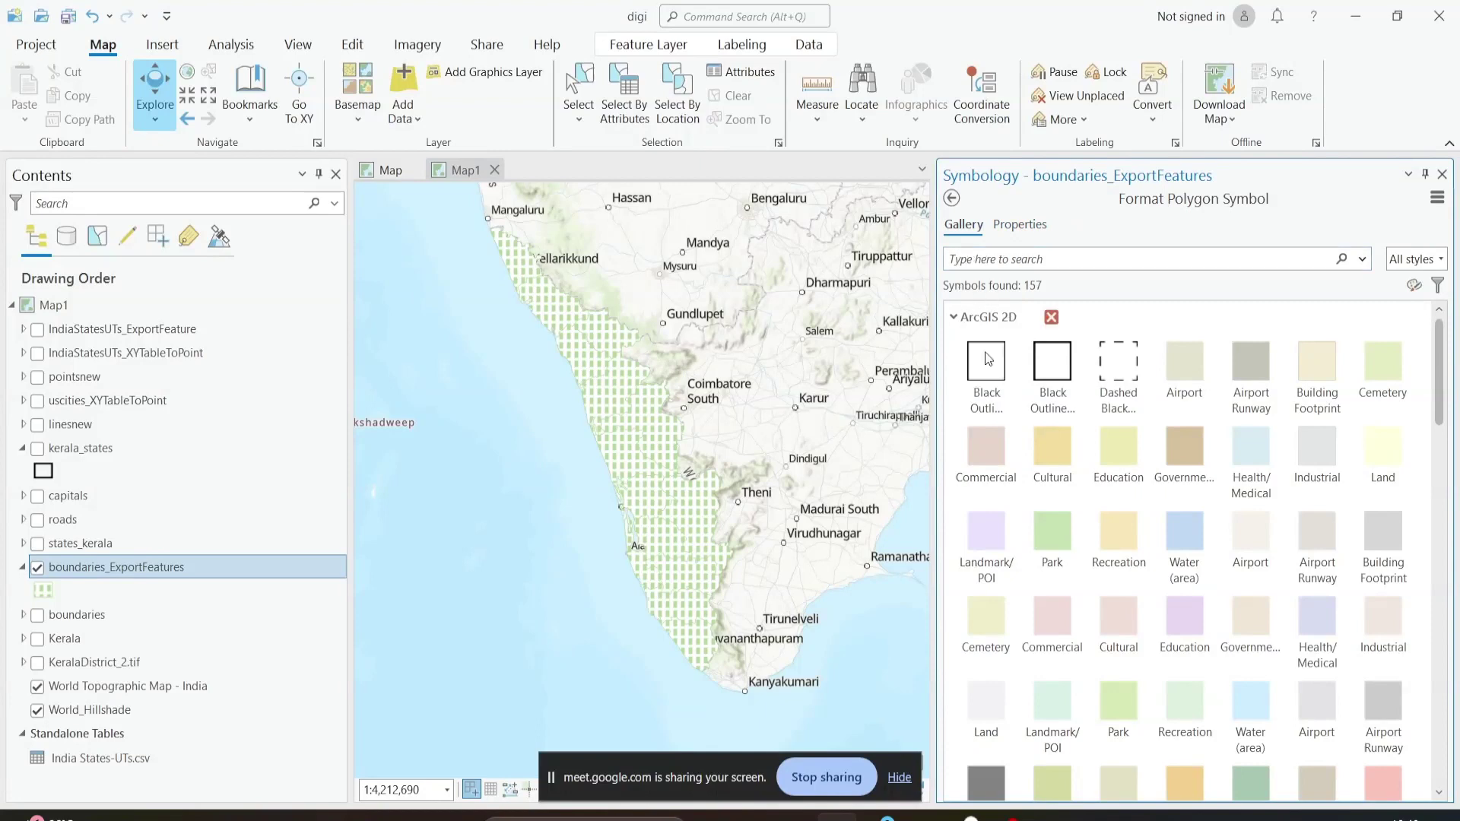
scroll(1450, 381, "down", 10)
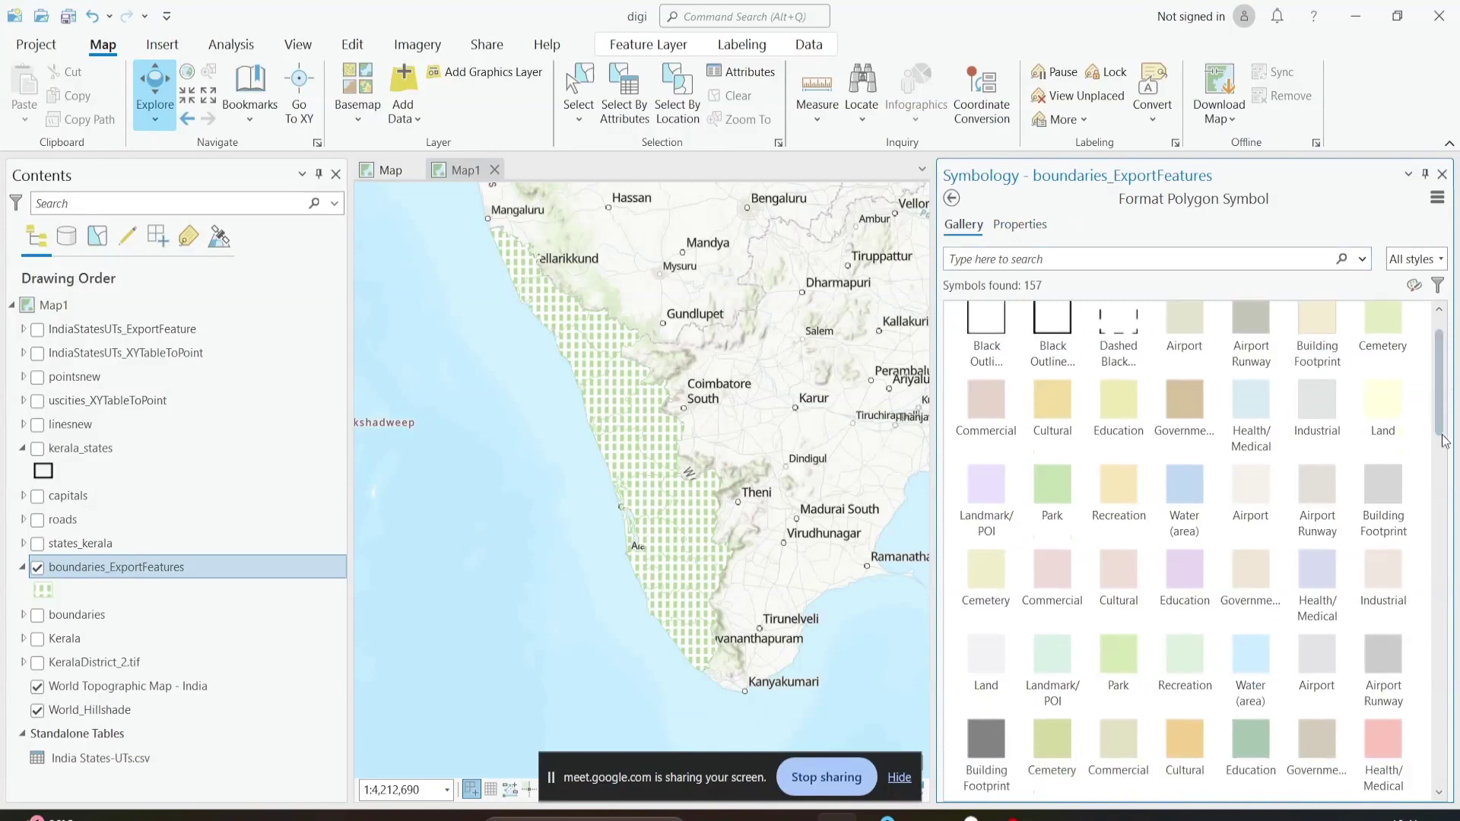
scroll(1438, 342, "up", 10)
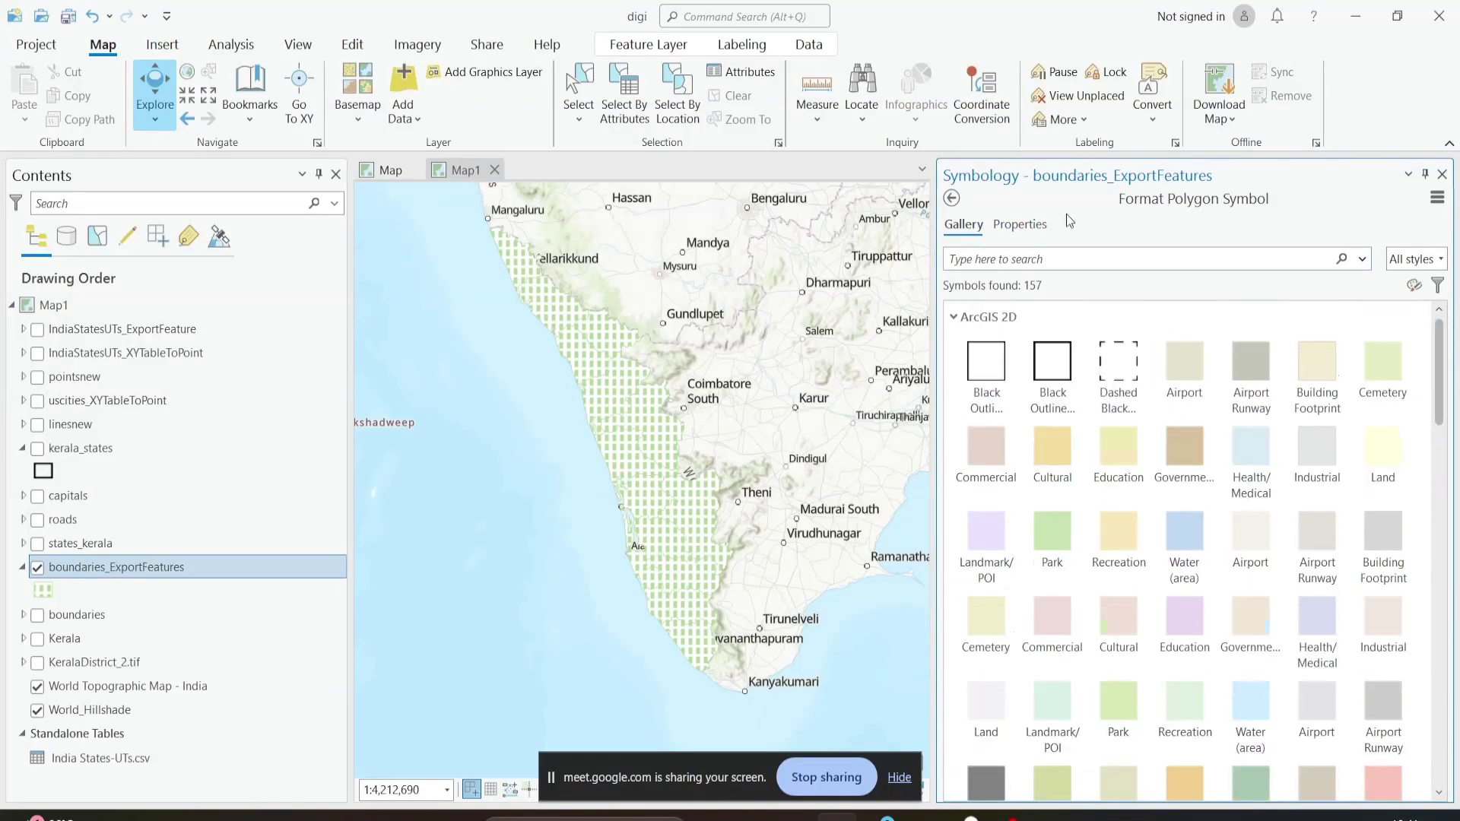
left_click(955, 317)
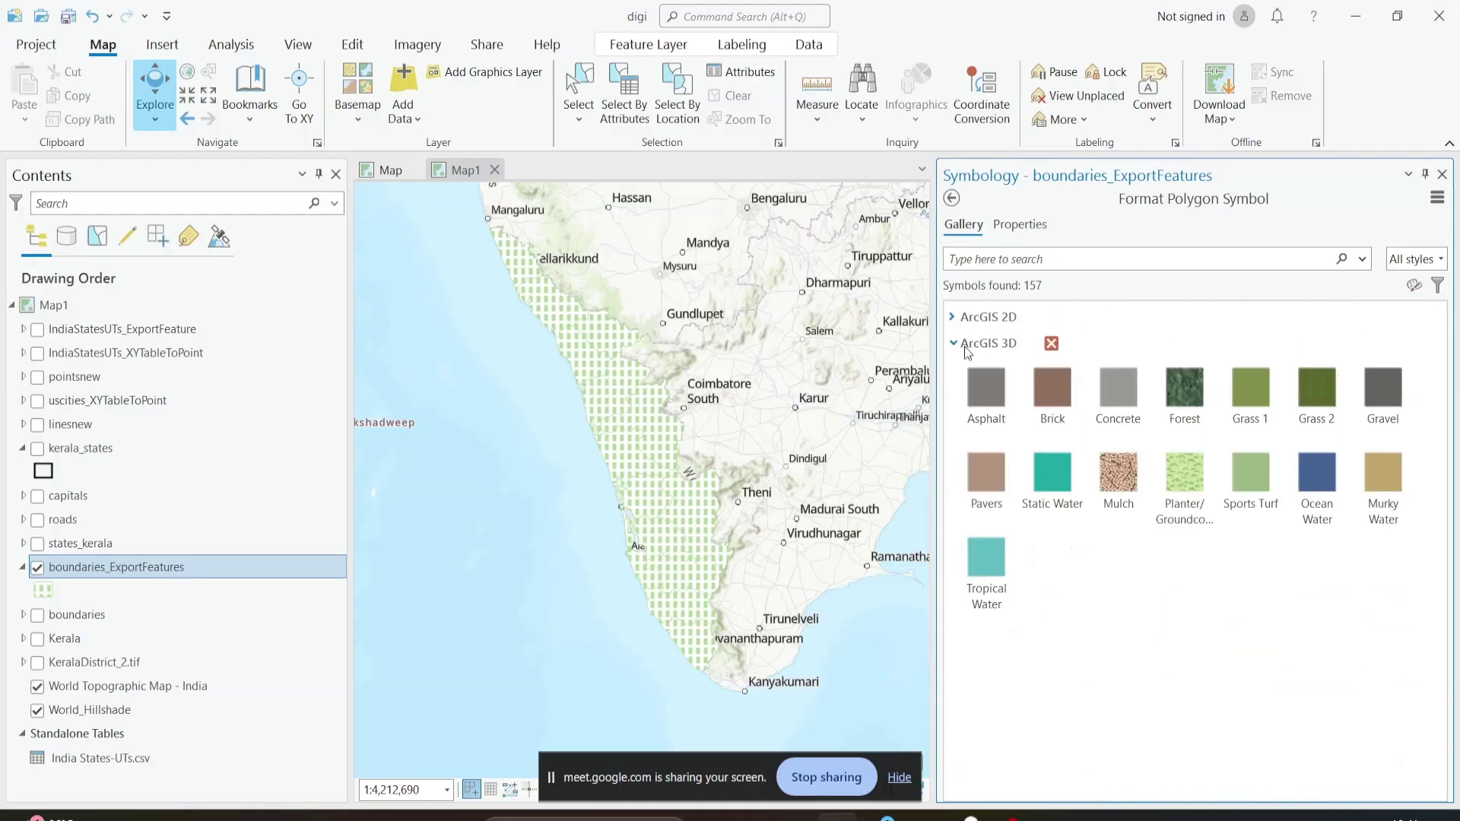
left_click(954, 317)
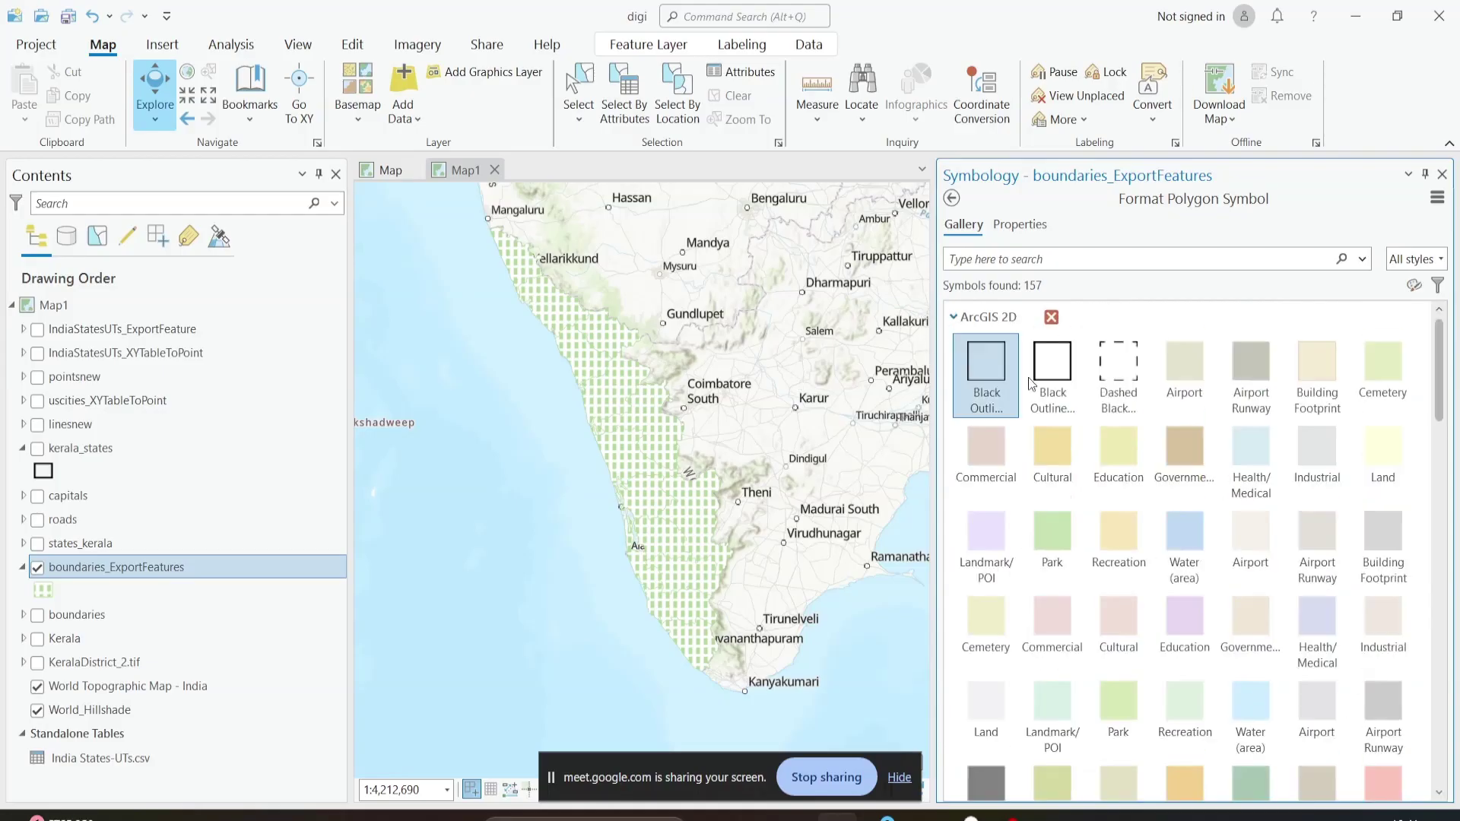
scroll(1216, 429, "down", 8)
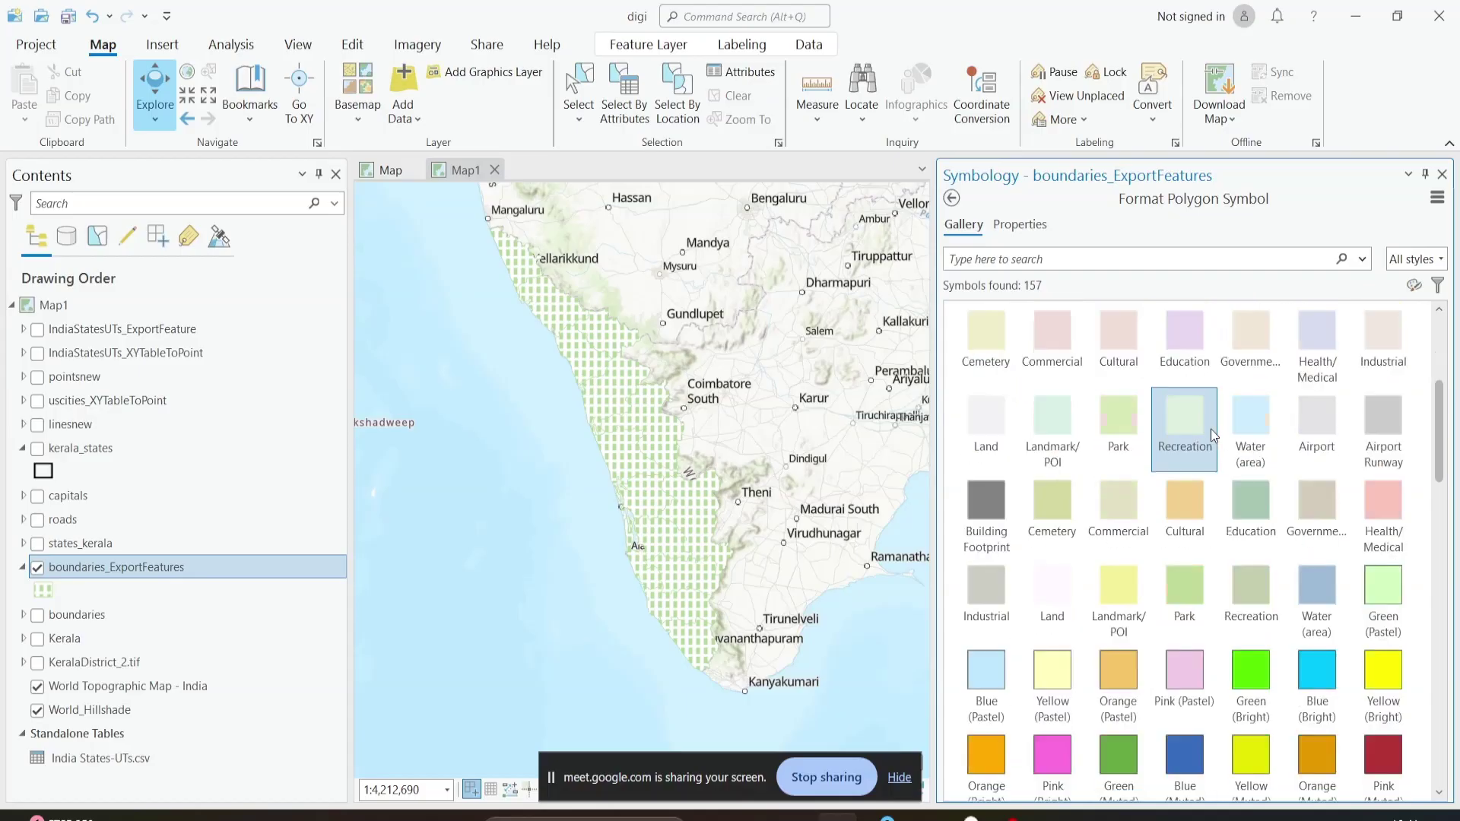
scroll(1211, 429, "up", 8)
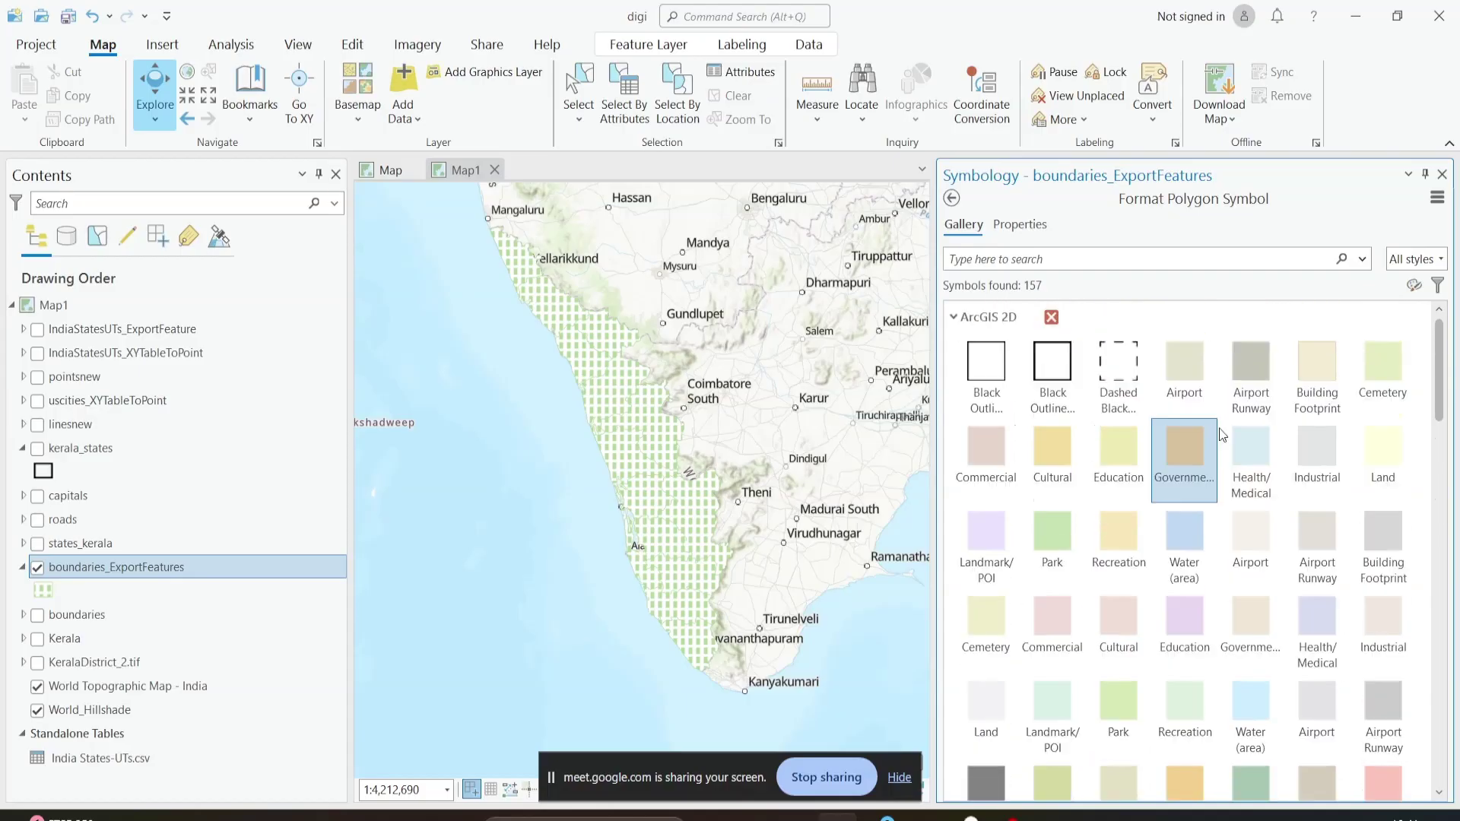
Step: Try the tan Government fill on the boundaries_ExportFeatures layer, and replace it with Orange (Pastel)
left_click(1164, 456)
scroll(1177, 457, "down", 4)
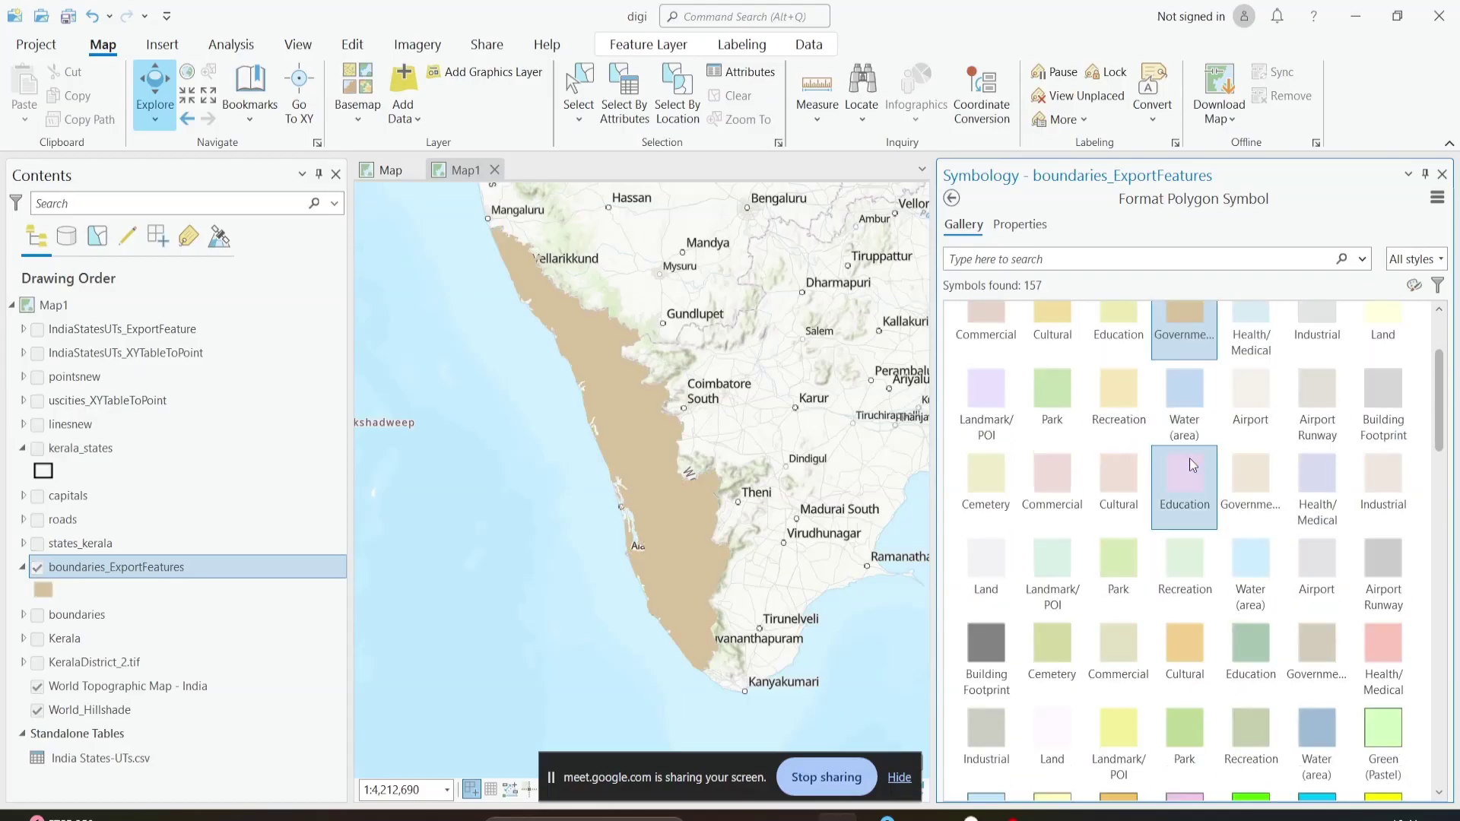
scroll(1178, 487, "down", 3)
left_click(1101, 522)
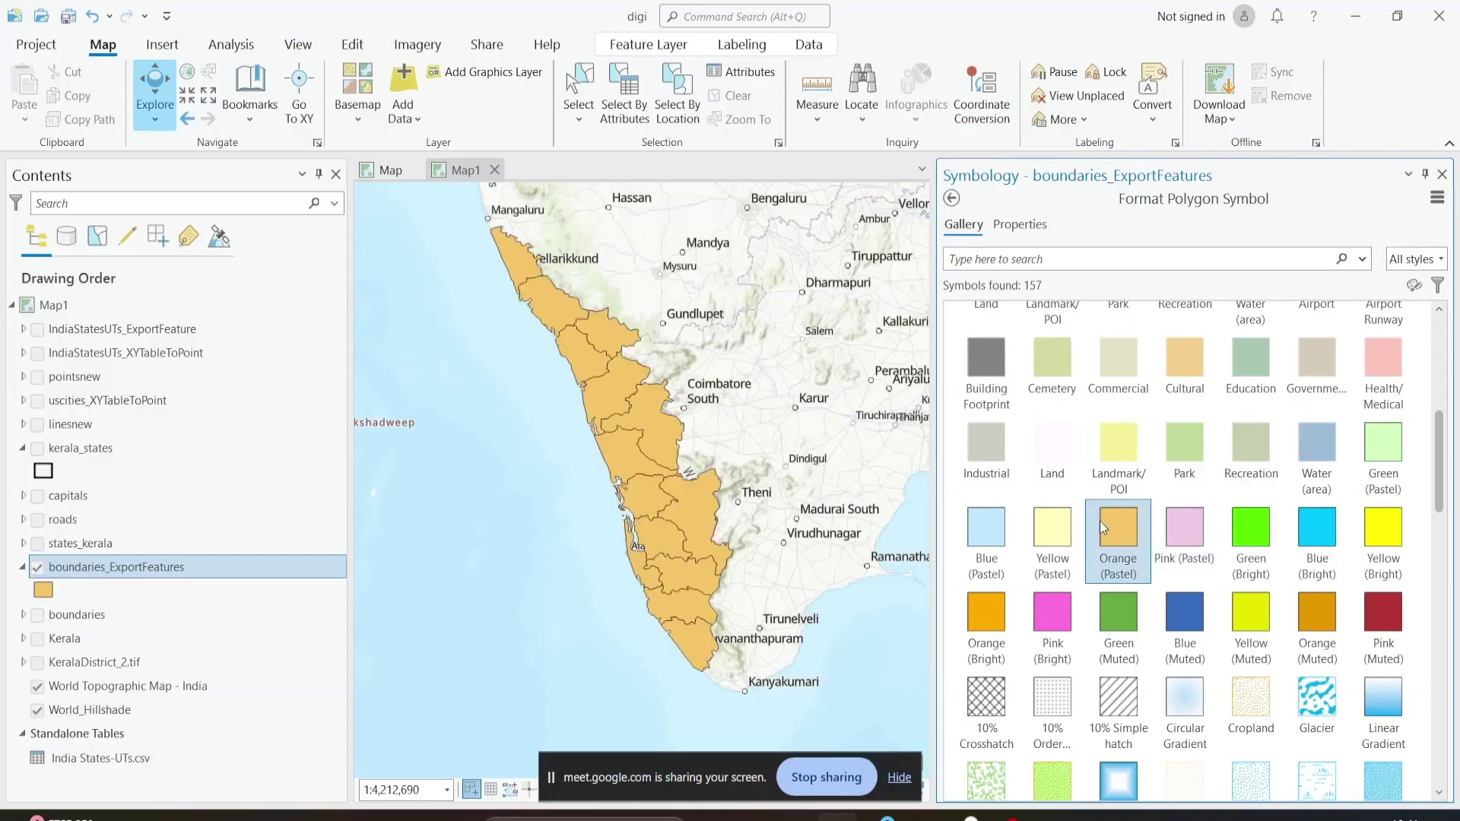
Step: Apply the 10% Simple hatch symbol to the boundaries_ExportFeatures layer
scroll(1099, 521, "down", 1)
scroll(1099, 521, "down", 3)
left_click(1124, 482)
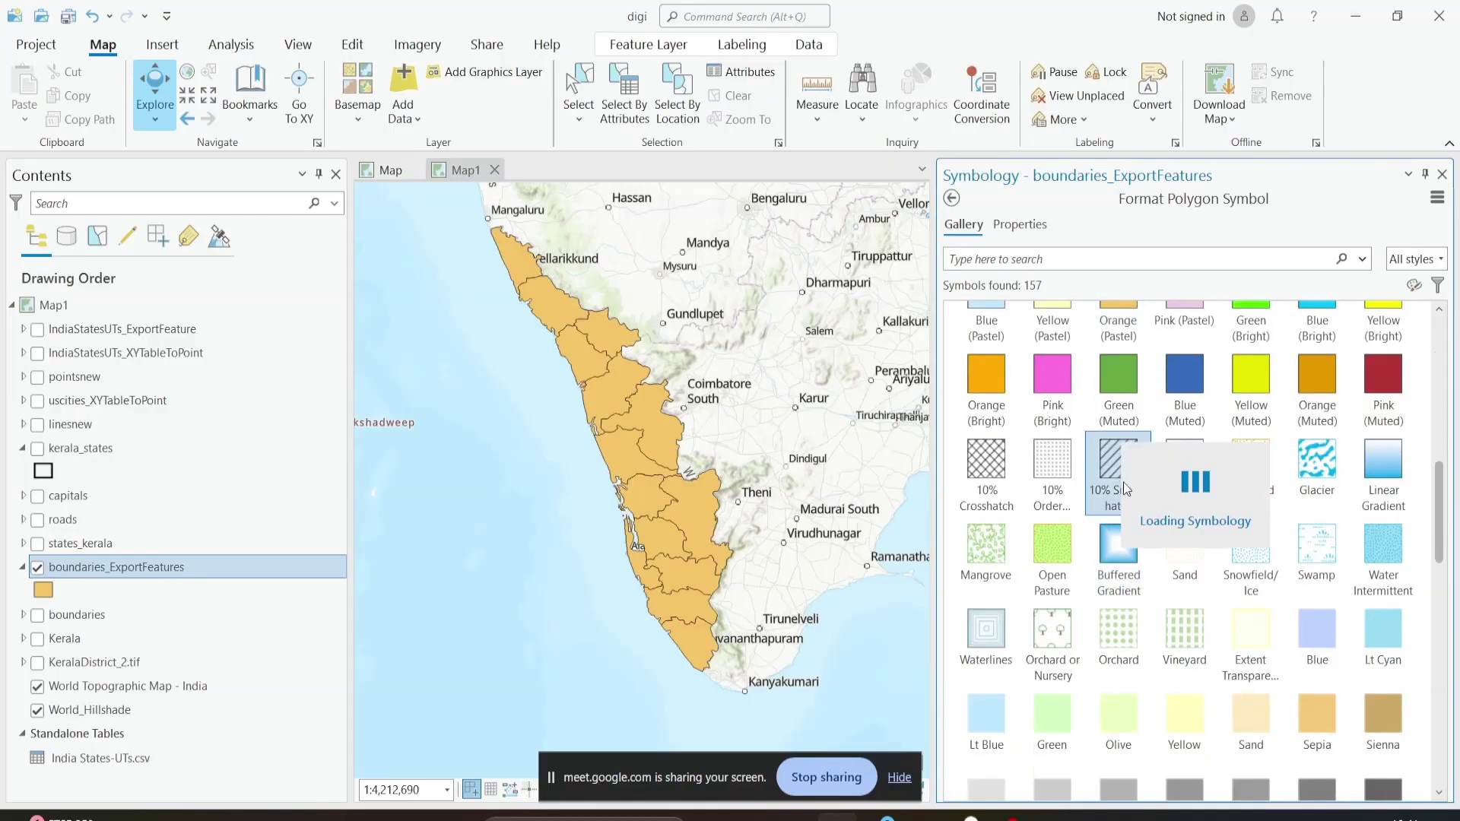
Step: Try the 10% Crosshatch, Orchard or Nursery, and Waterlines patterns in turn on the boundaries_ExportFeatures layer
left_click(1006, 477)
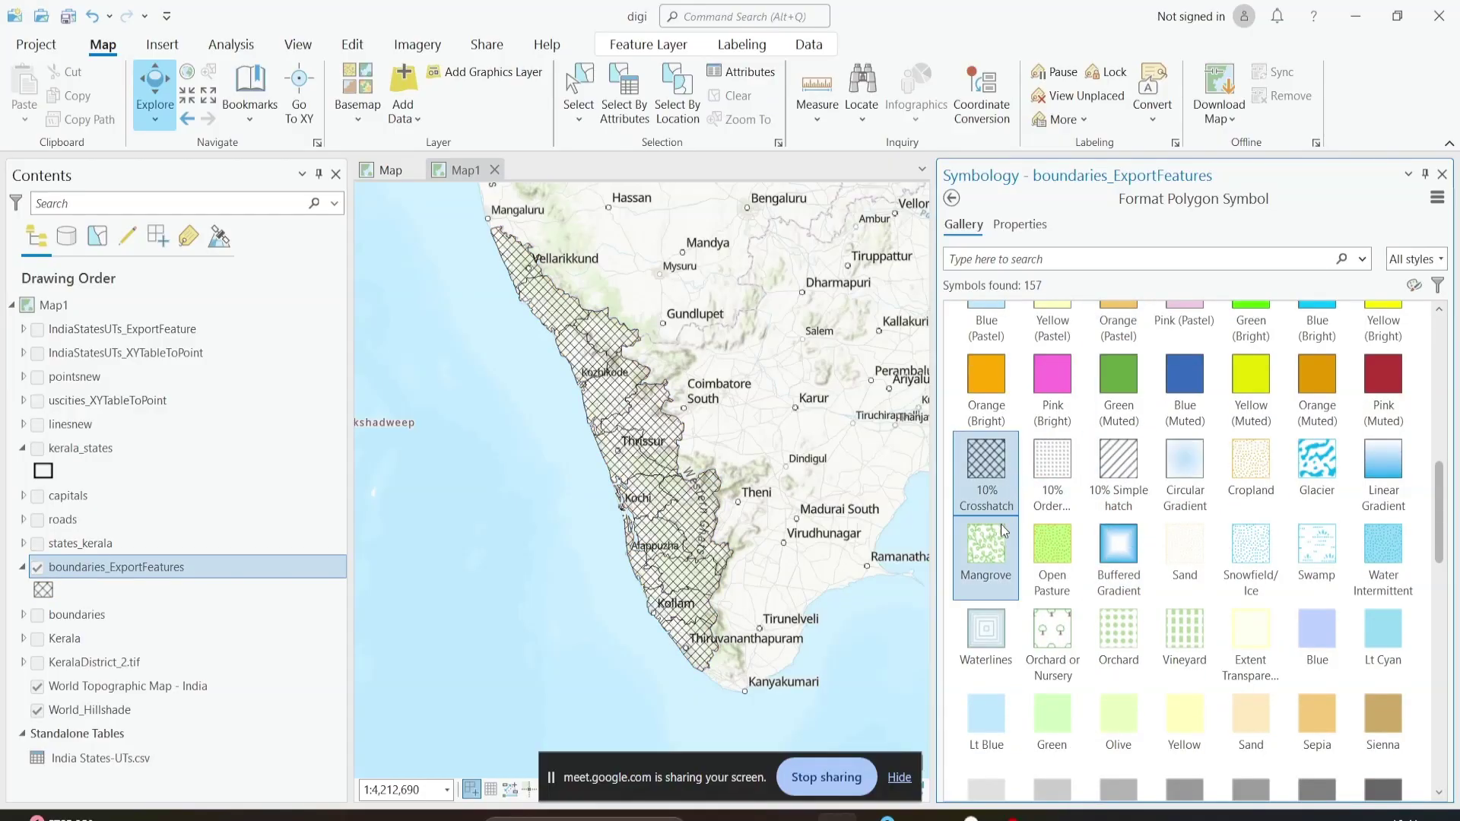
left_click(1037, 639)
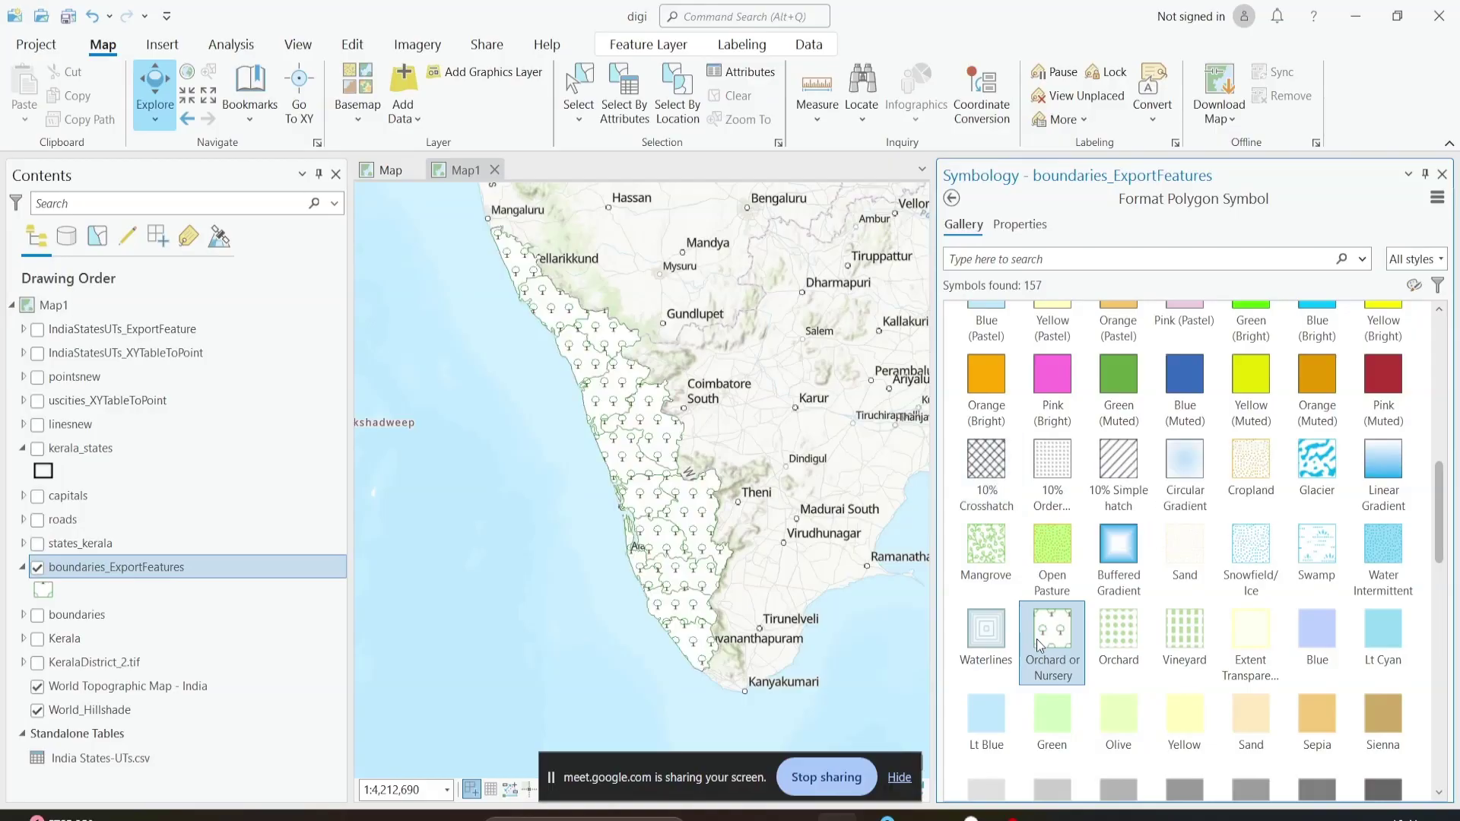
scroll(1056, 639, "down", 1)
scroll(1057, 637, "down", 3)
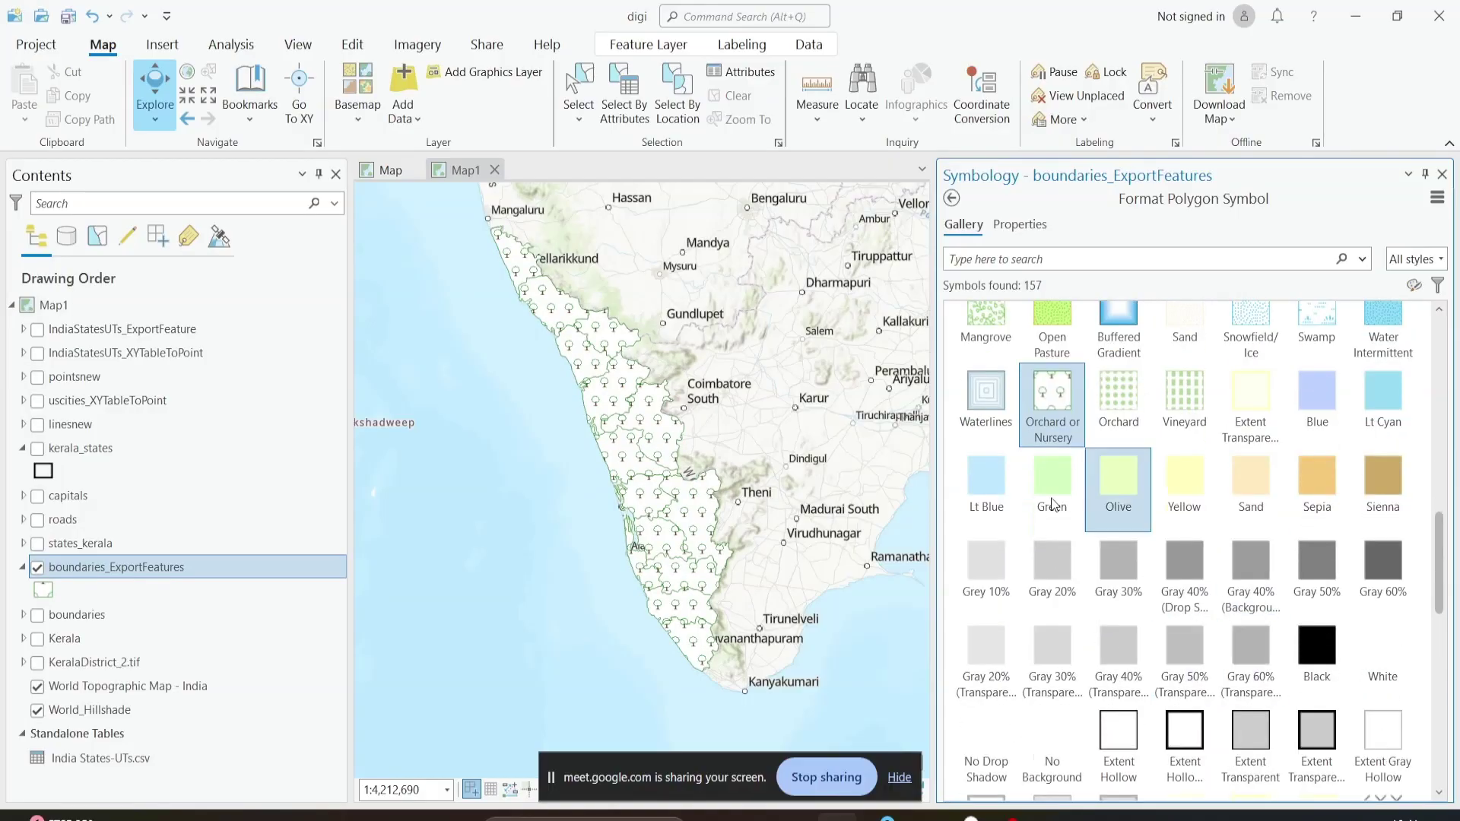
scroll(1042, 511, "up", 2)
left_click(985, 512)
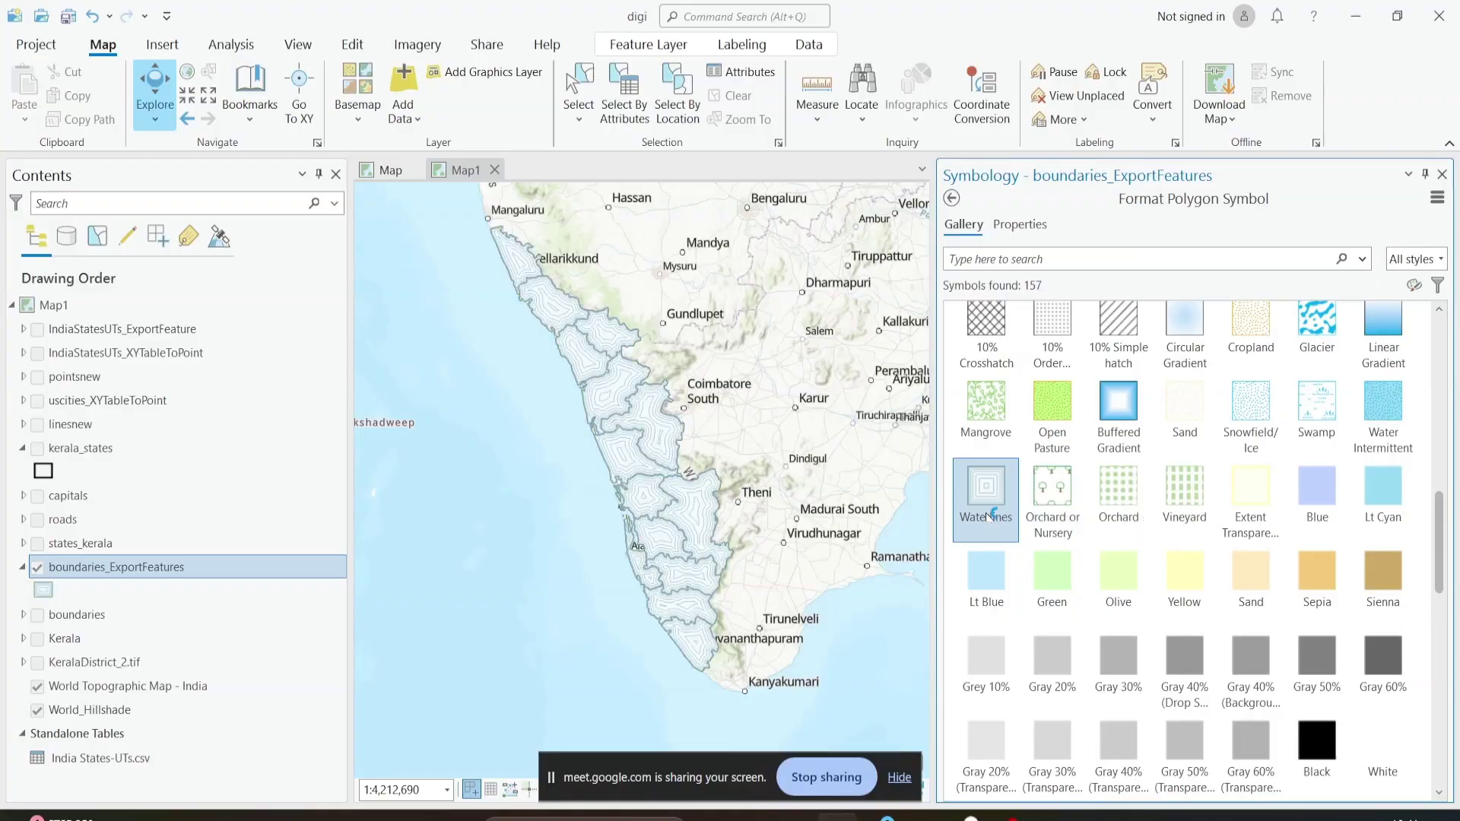
Step: Apply the Snowfield/Ice pattern symbol to the boundaries_ExportFeatures polygons
scroll(1247, 524, "up", 1)
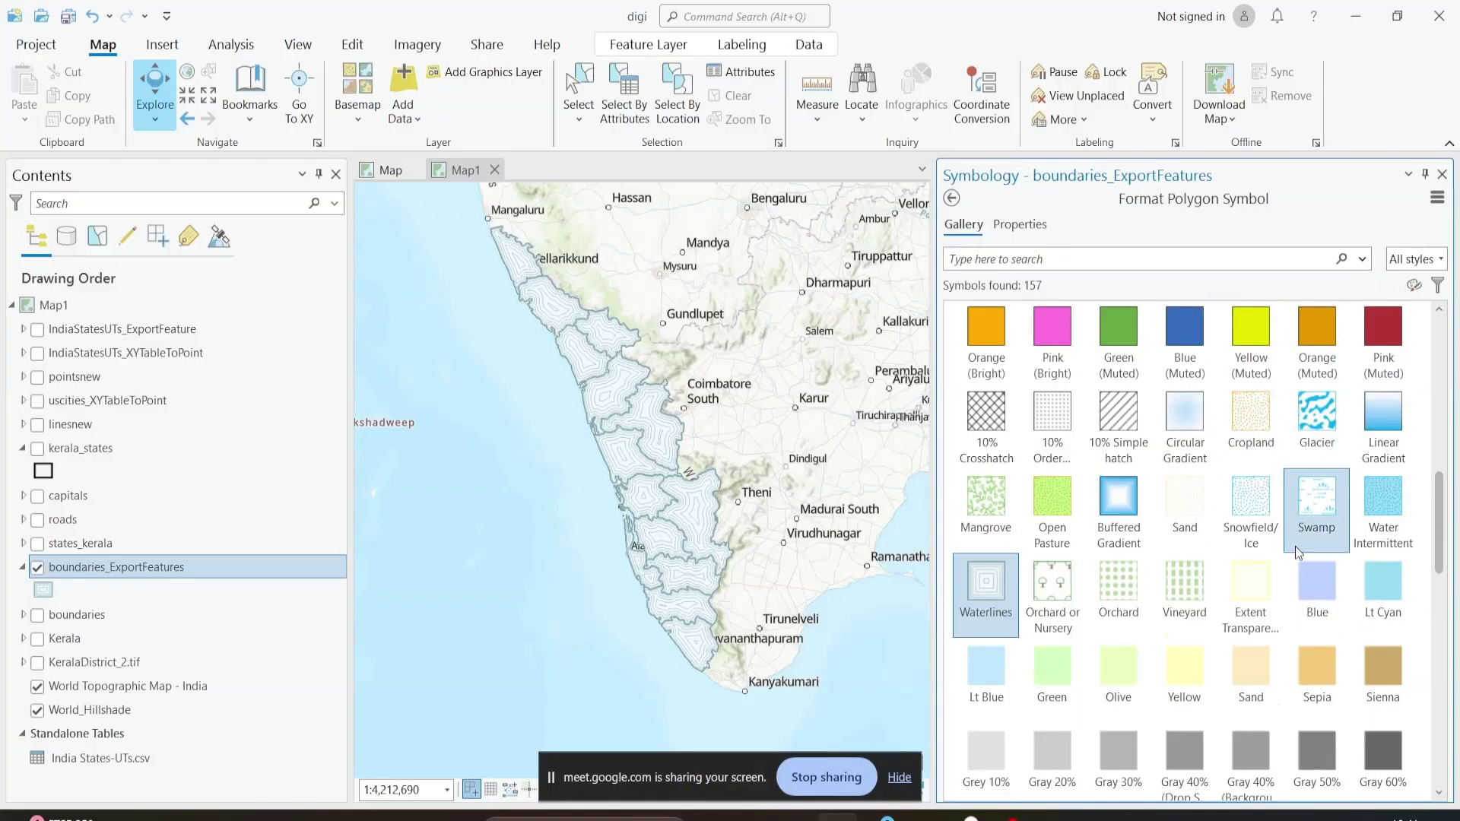
left_click(1266, 514)
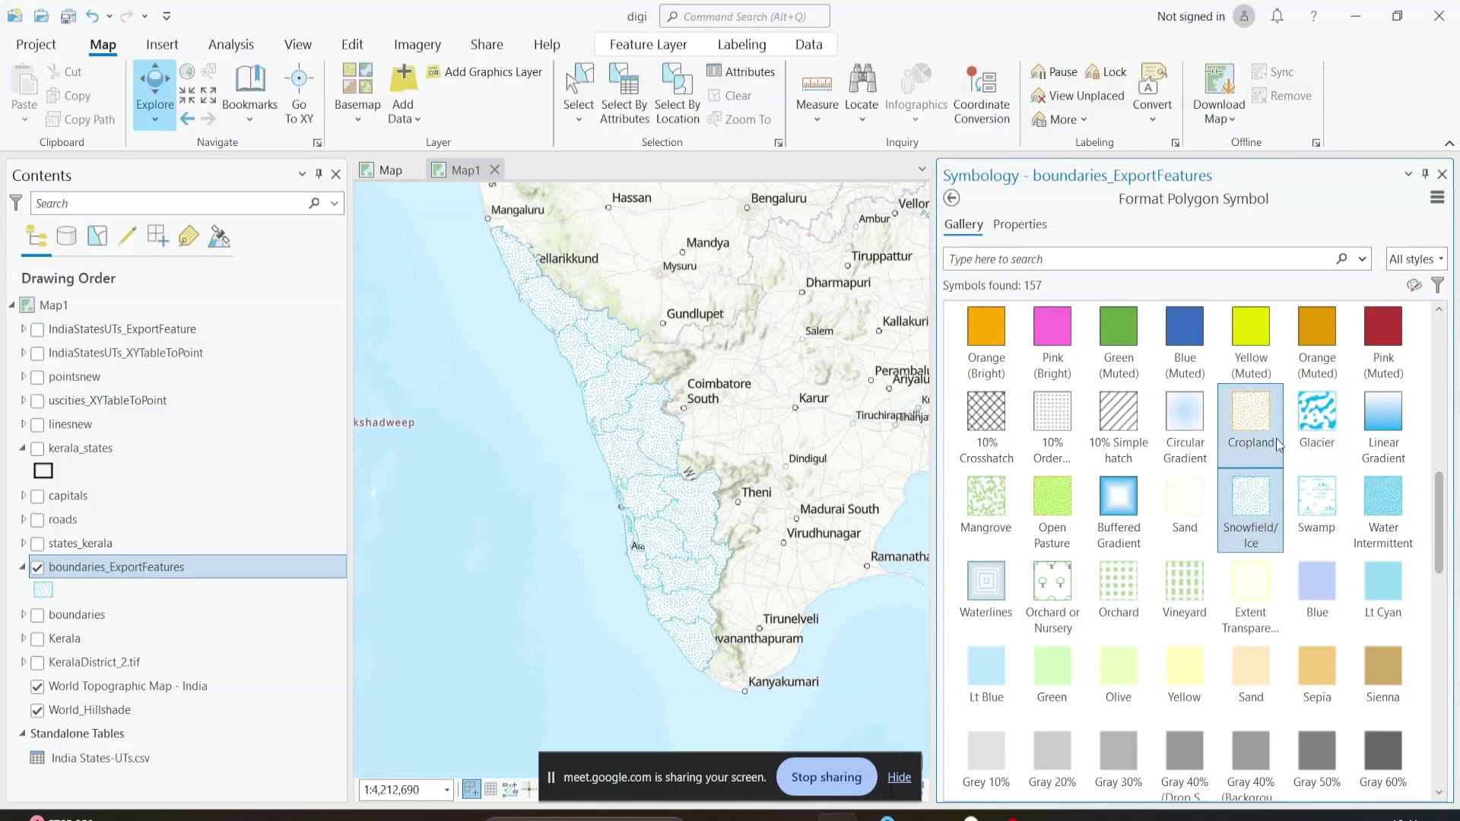
scroll(1160, 499, "up", 5)
scroll(1160, 498, "up", 4)
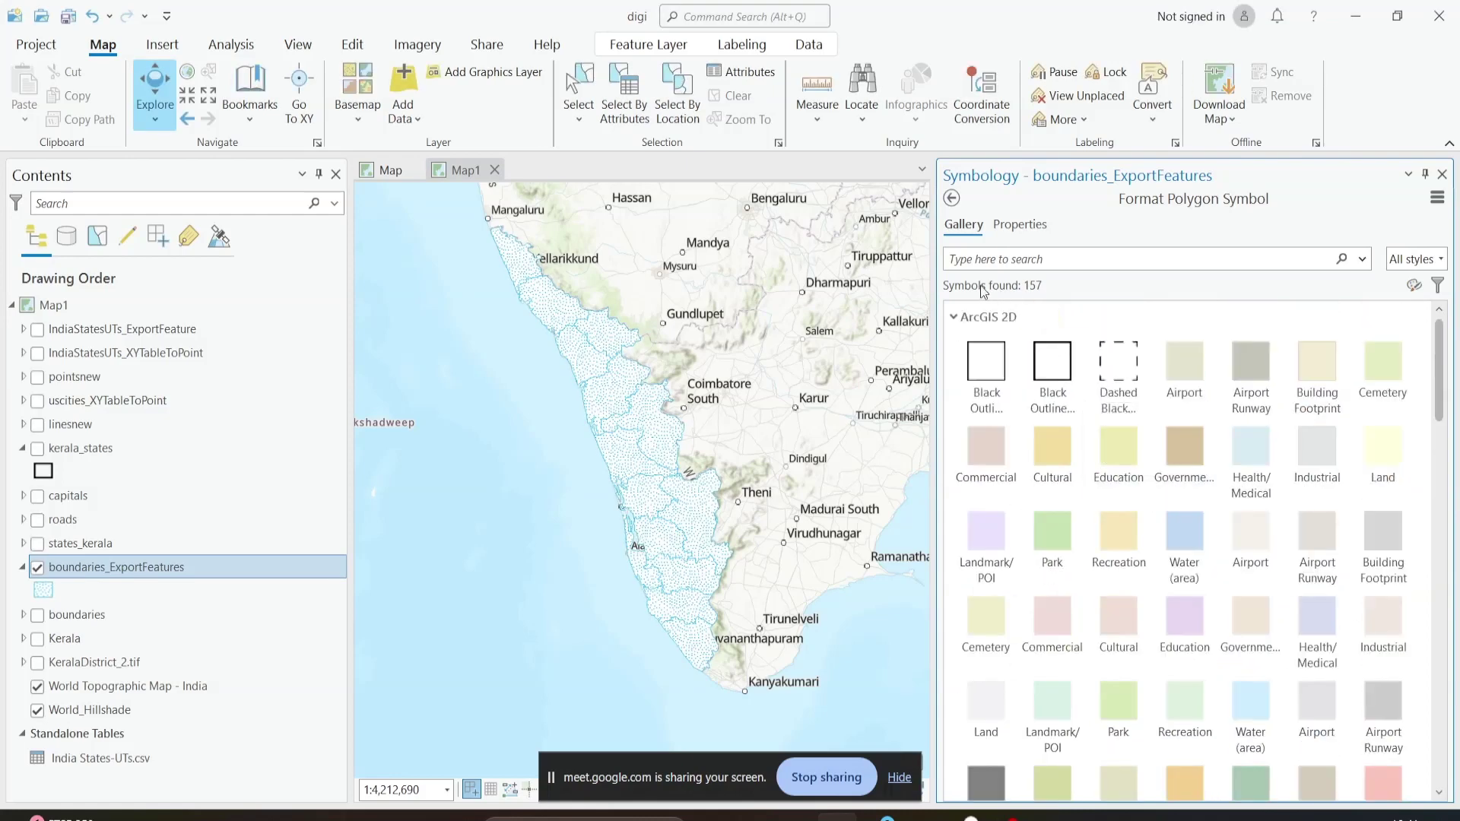
Step: Leave the polygon symbol gallery and change the layer's primary symbology to Unique Values
left_click(952, 199)
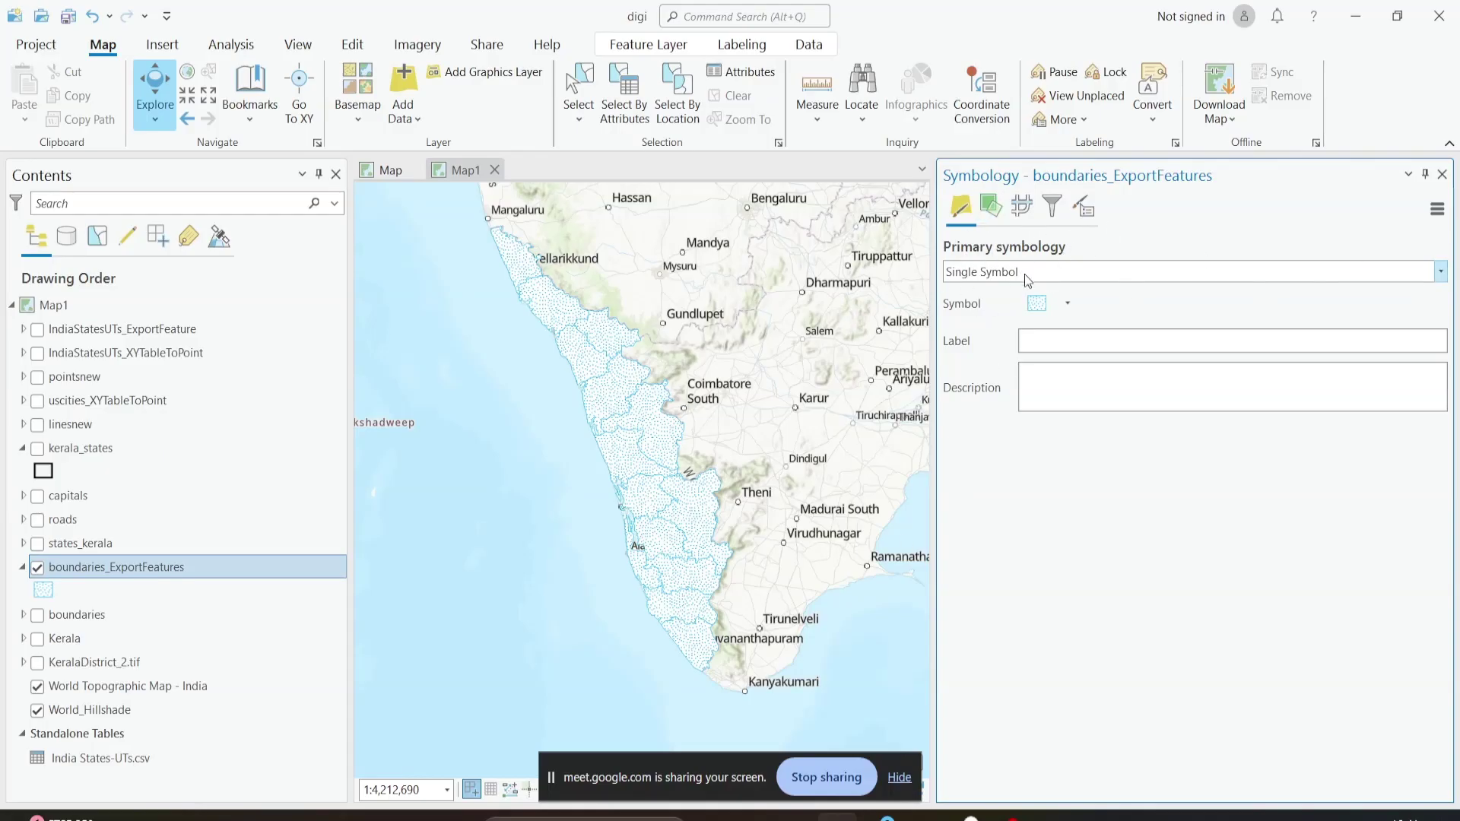
left_click(1442, 274)
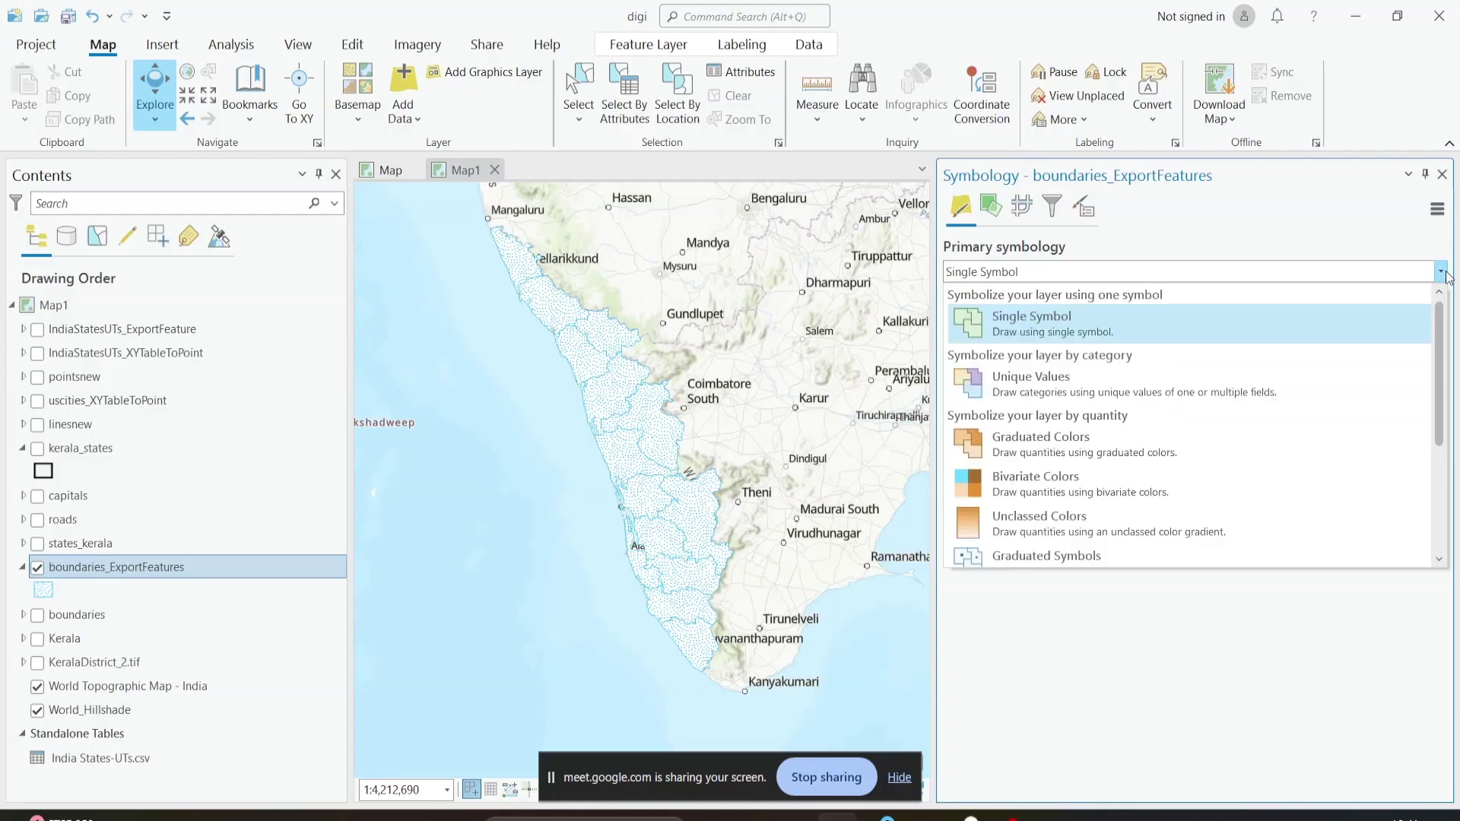
scroll(1219, 414, "down", 3)
scroll(1219, 415, "up", 3)
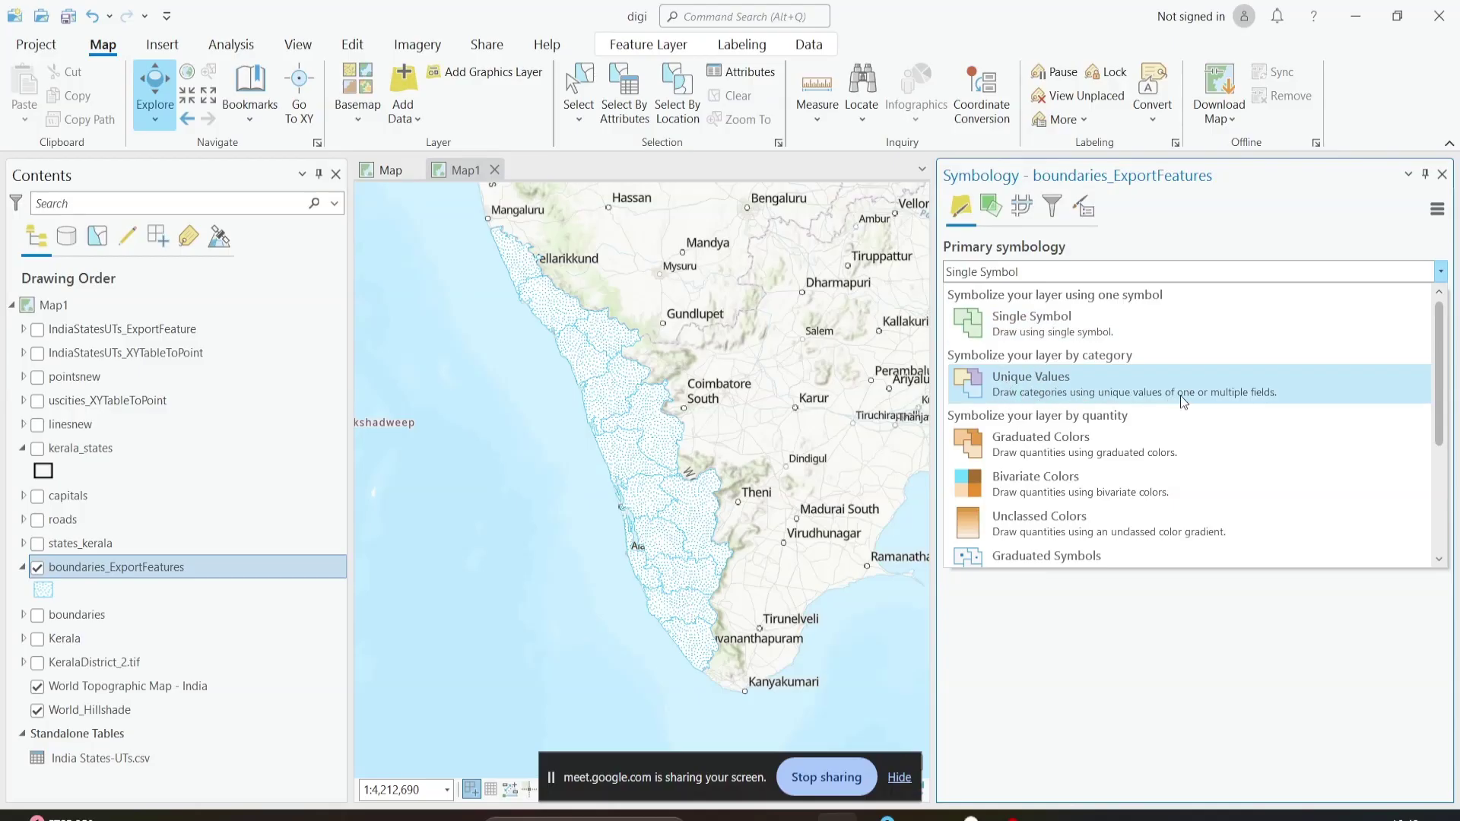
left_click(1254, 394)
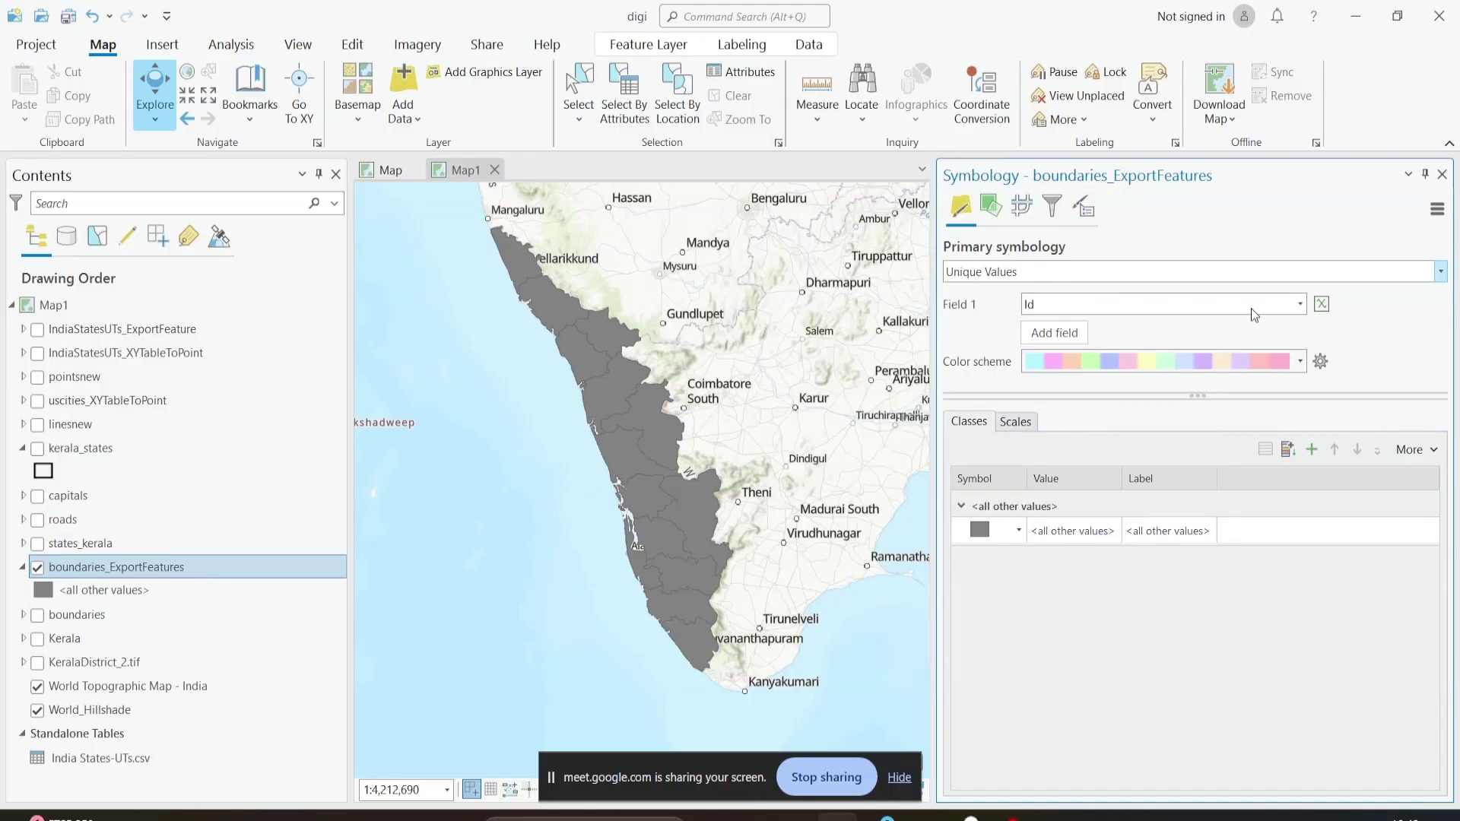
Step: Try classifying the unique values by the name field and look through the resulting classes
left_click(1300, 305)
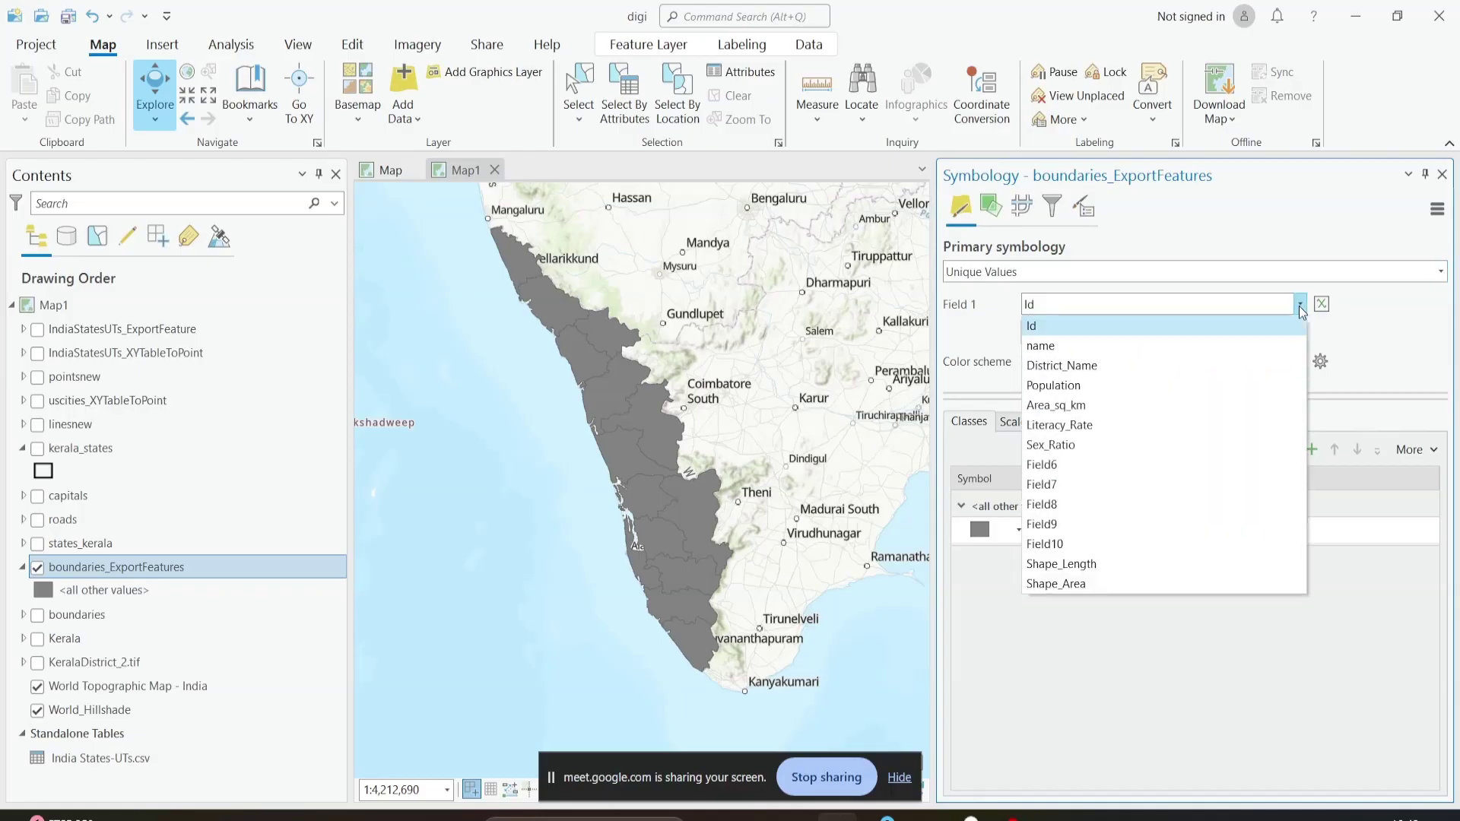
left_click(1270, 339)
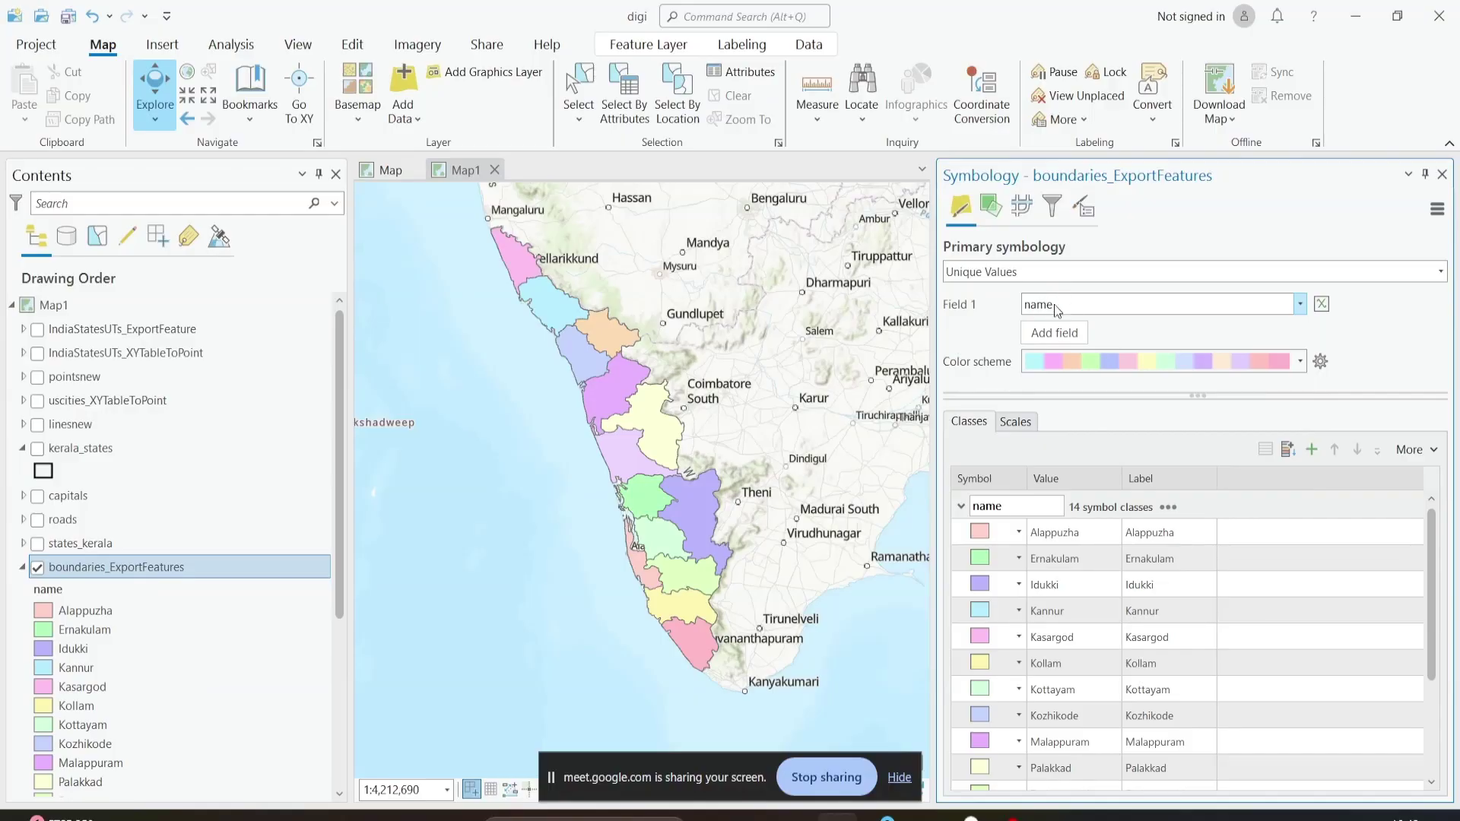
scroll(1129, 587, "down", 2)
scroll(1129, 587, "up", 2)
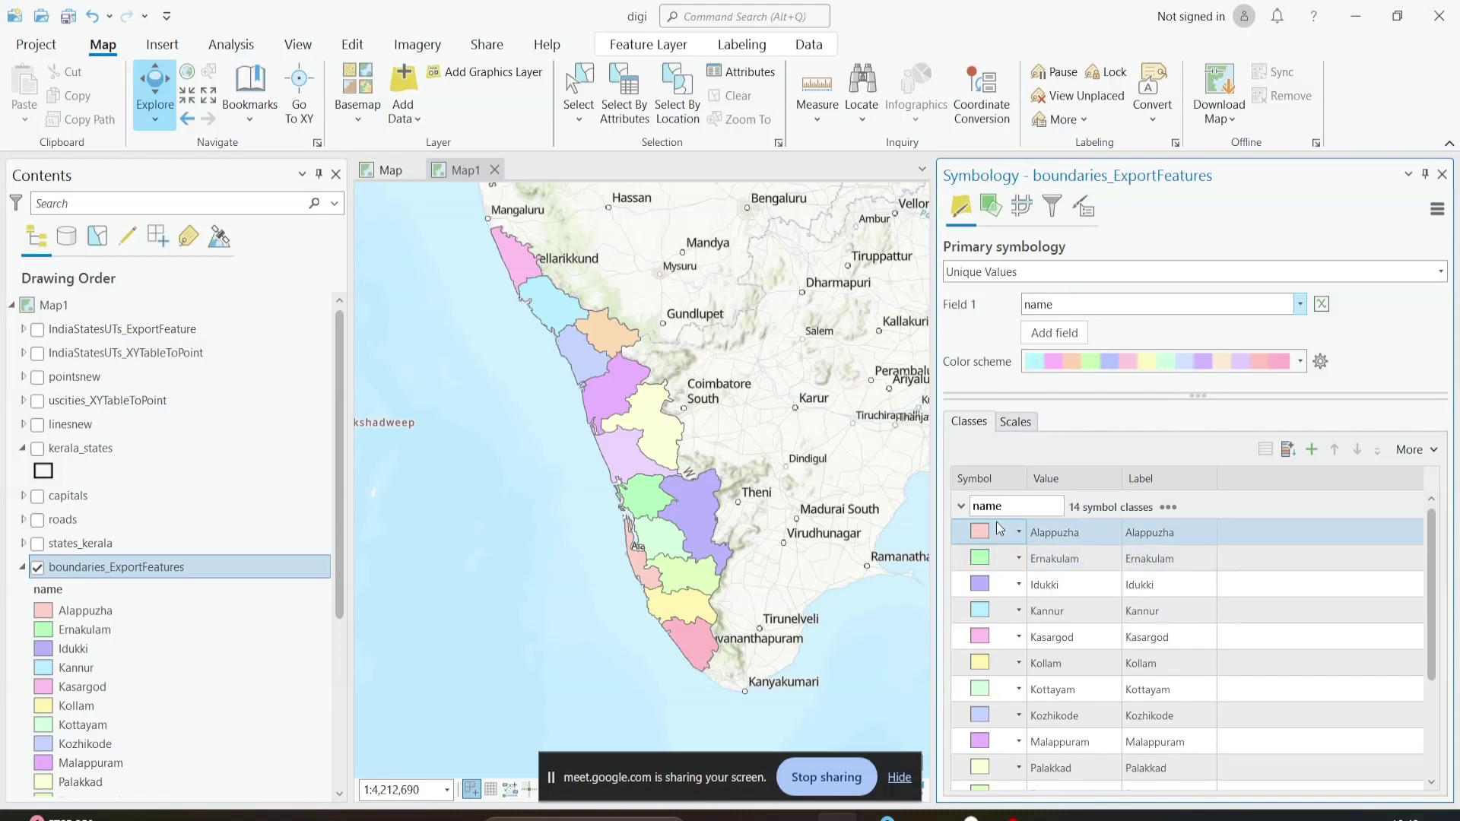
scroll(1068, 578, "down", 2)
scroll(1067, 616, "up", 2)
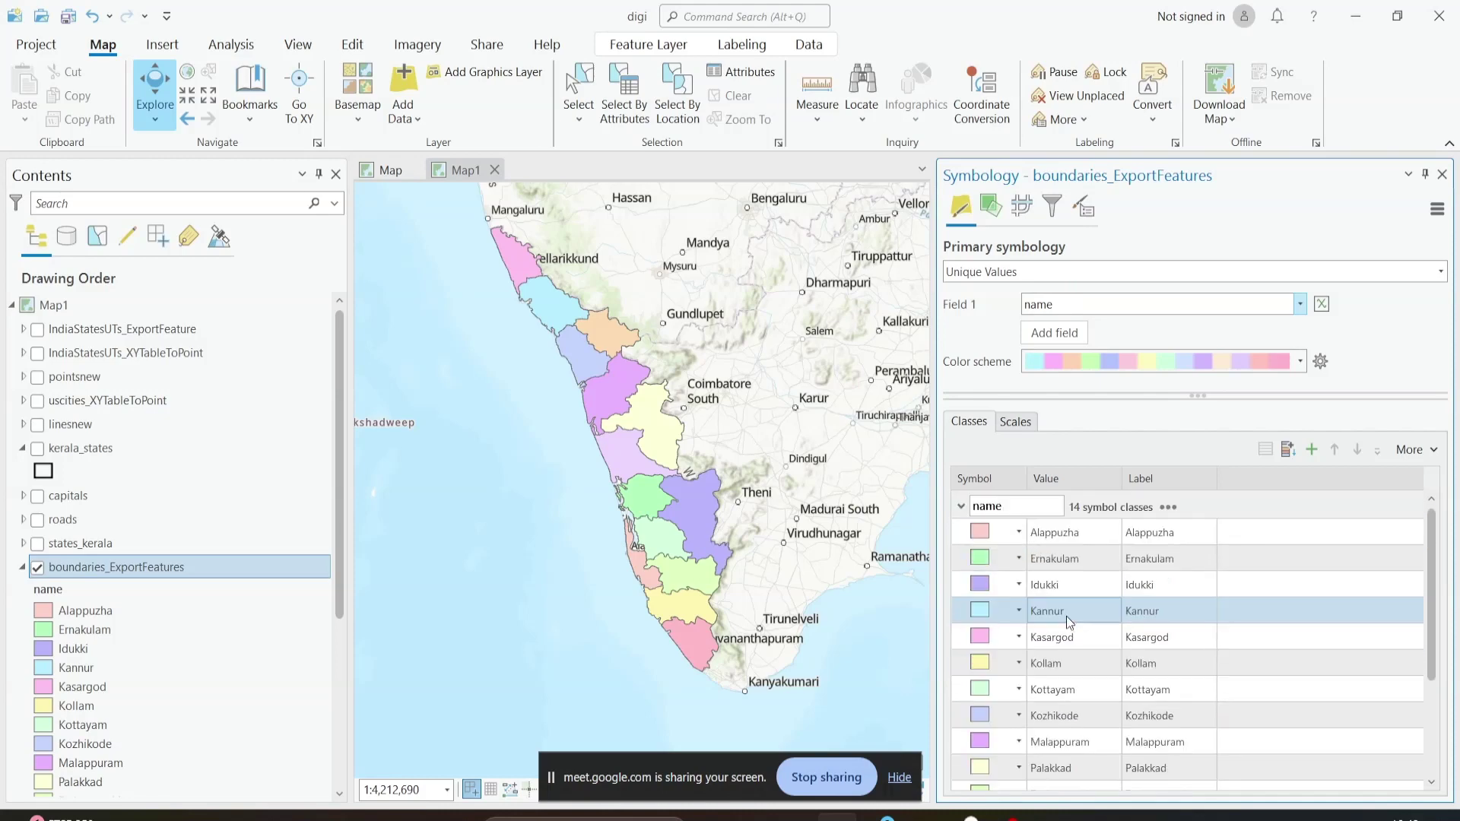
Step: Set Field 1 of the unique values symbology to District_Name and review the district classes
left_click(1299, 305)
left_click(1260, 360)
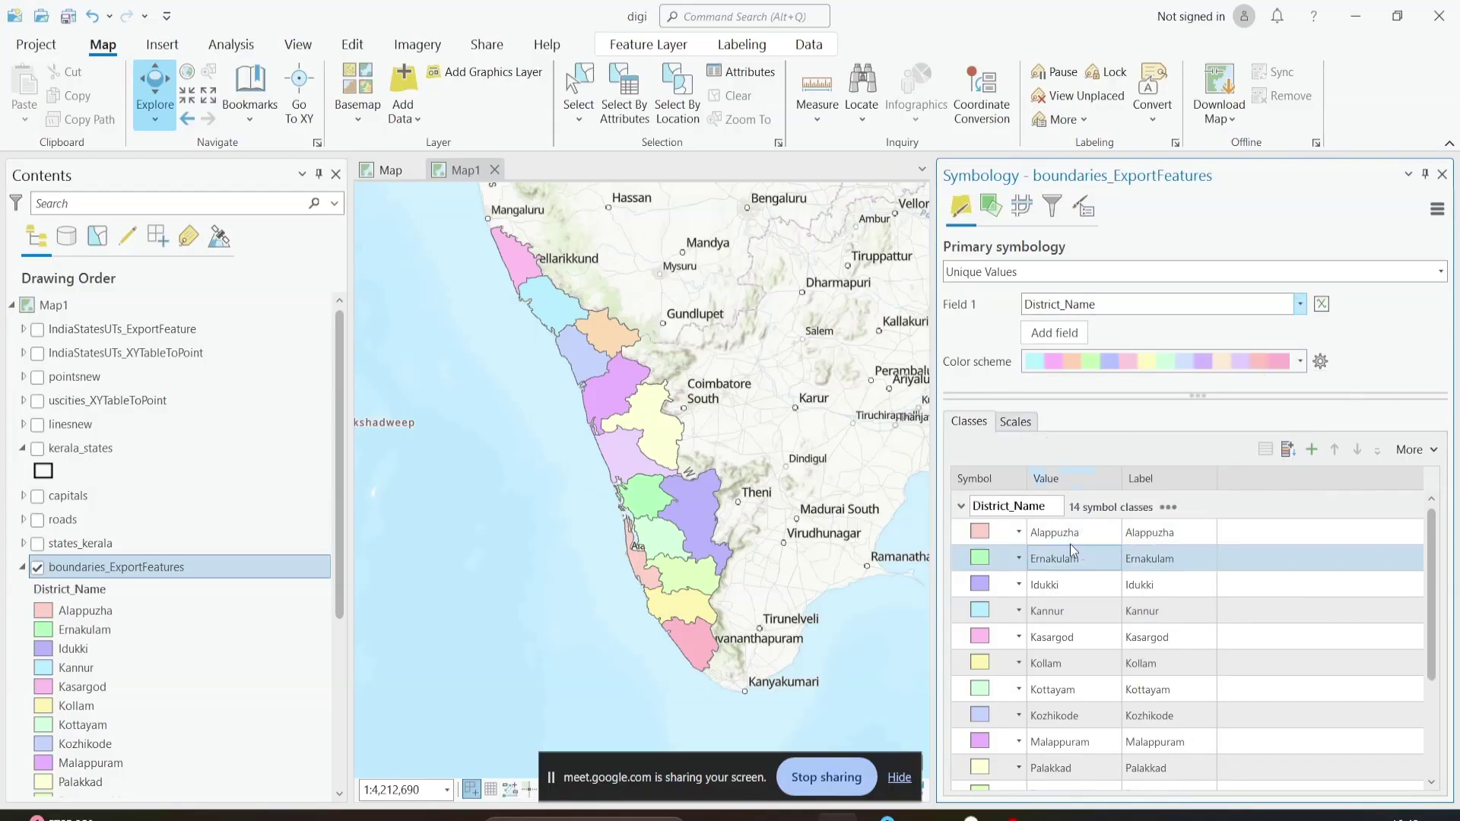
scroll(1064, 601, "down", 2)
scroll(1065, 601, "down", 2)
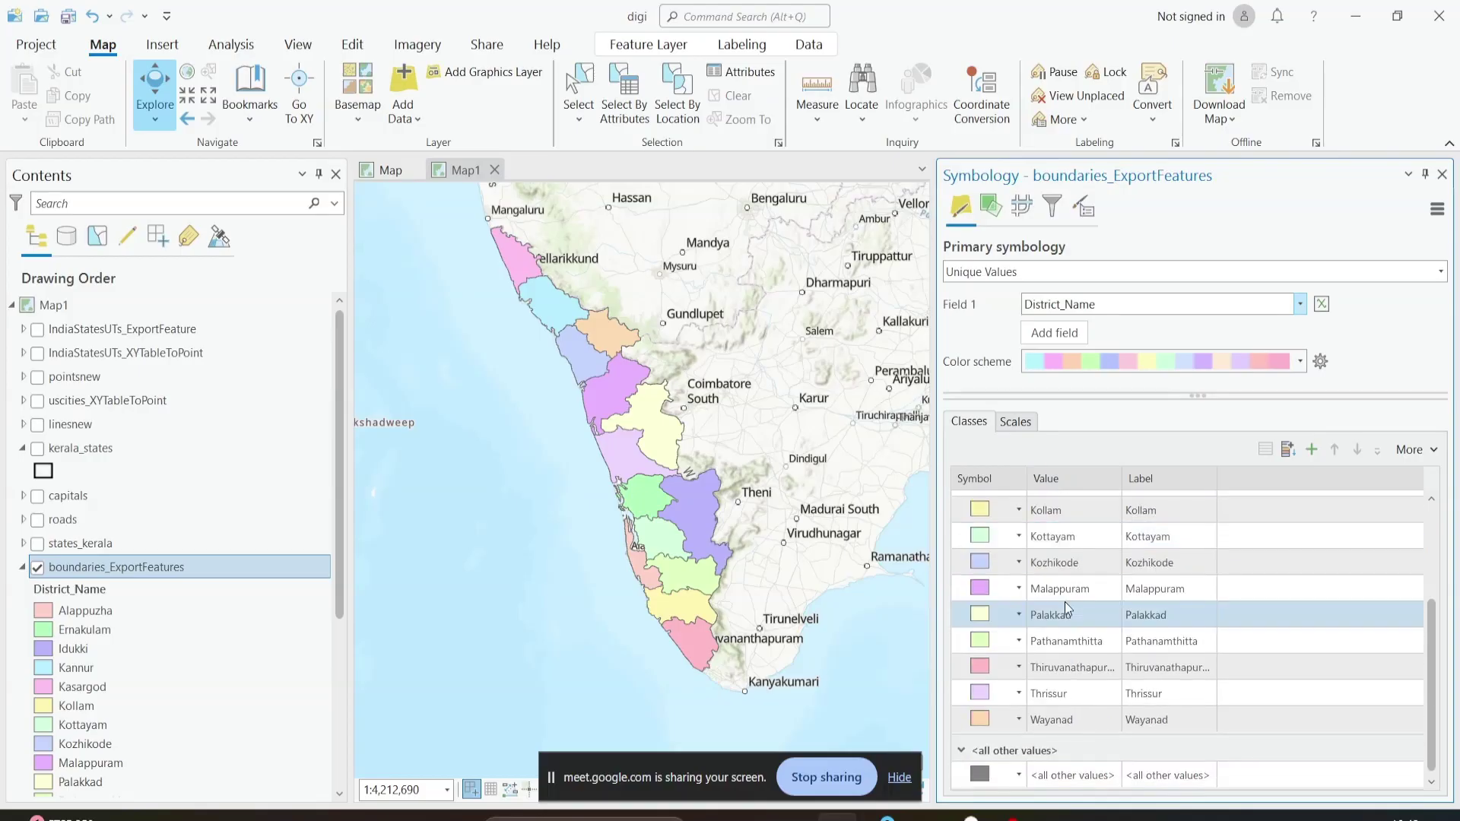
scroll(1074, 704, "up", 5)
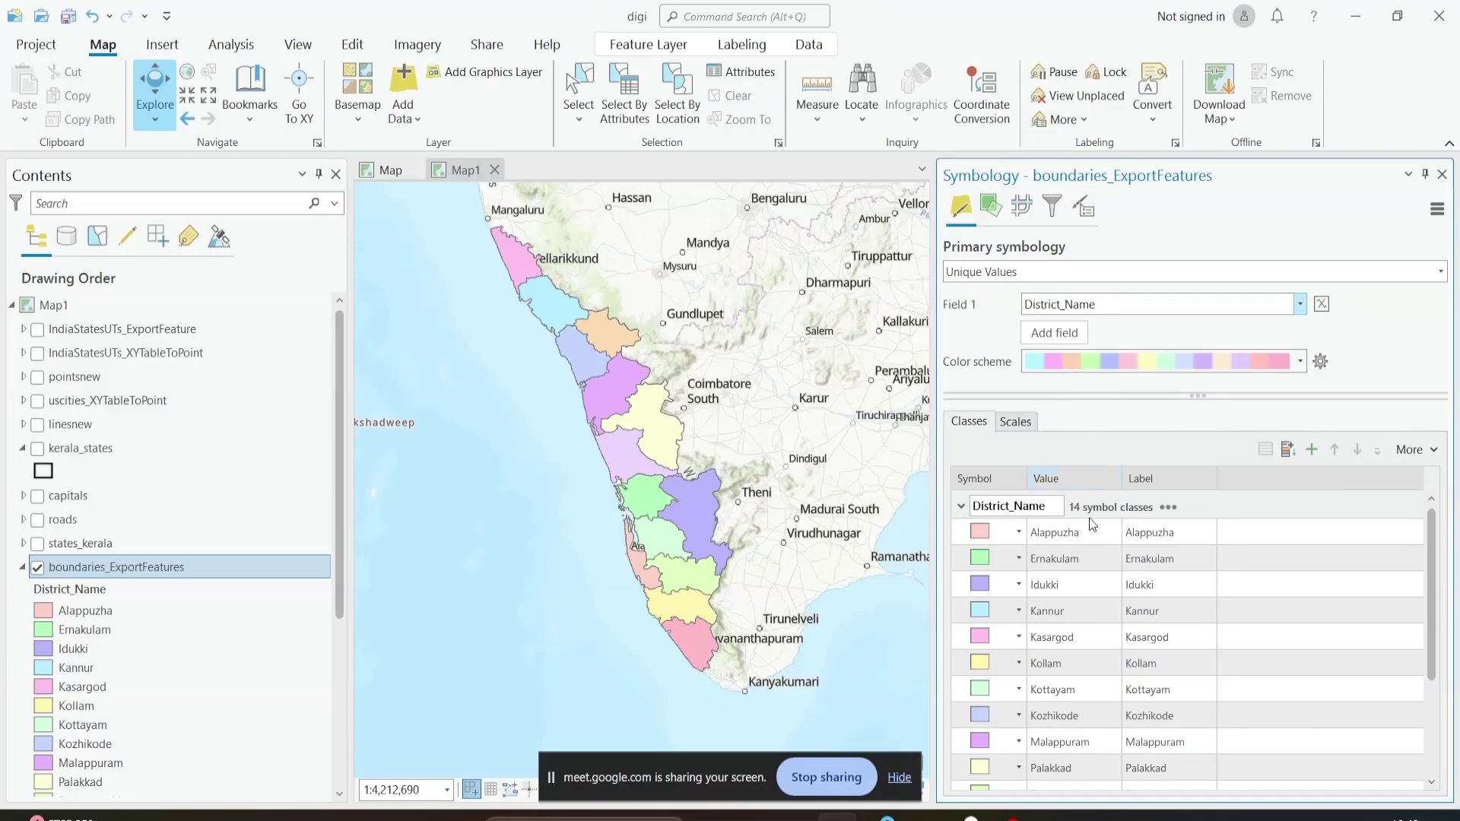
left_click(1070, 536)
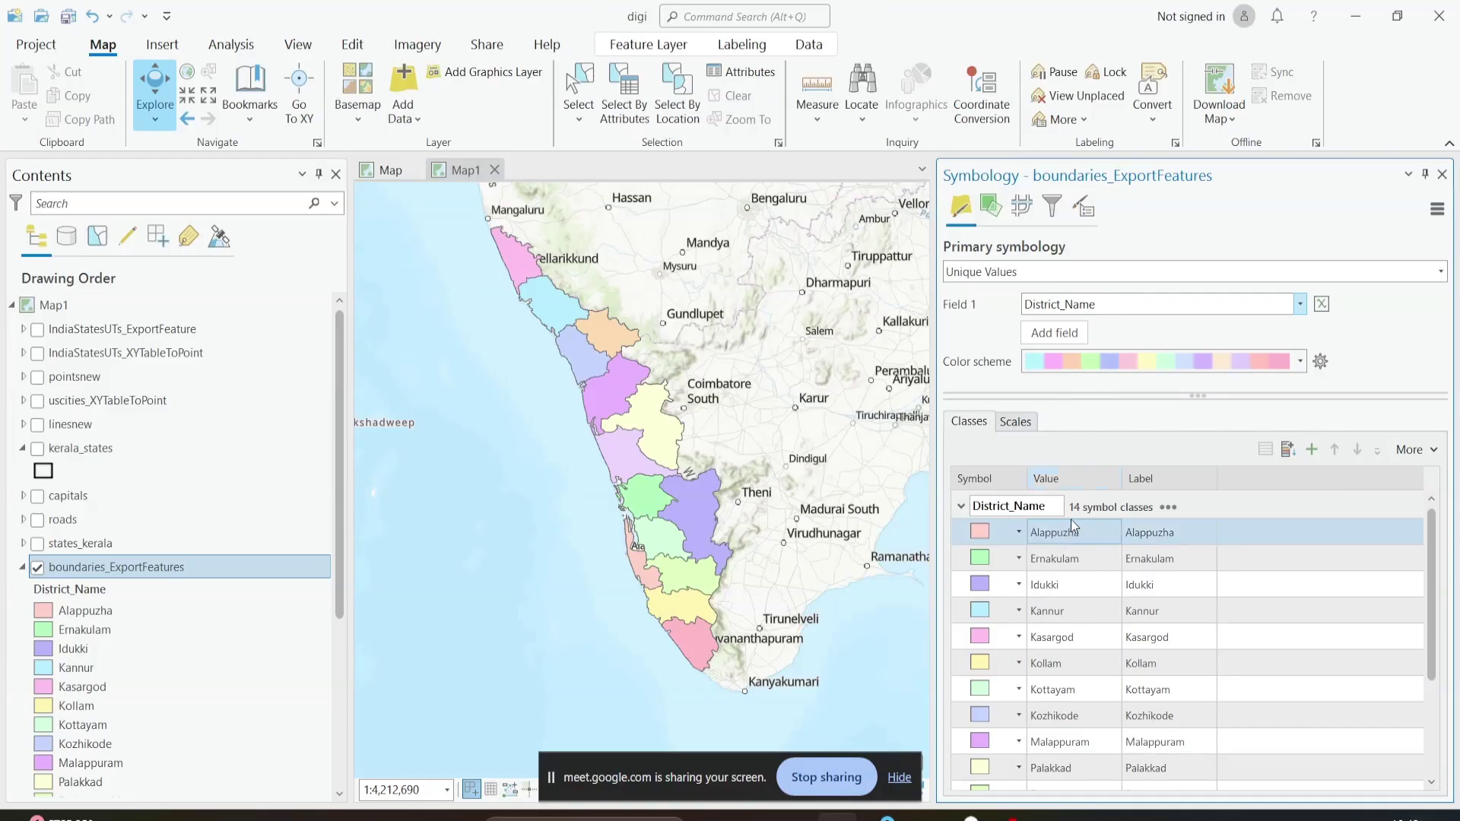
mouse_move(1072, 525)
left_mouse_down()
mouse_move(1062, 722)
mouse_move(1071, 538)
mouse_move(1082, 705)
mouse_move(1083, 500)
left_mouse_up()
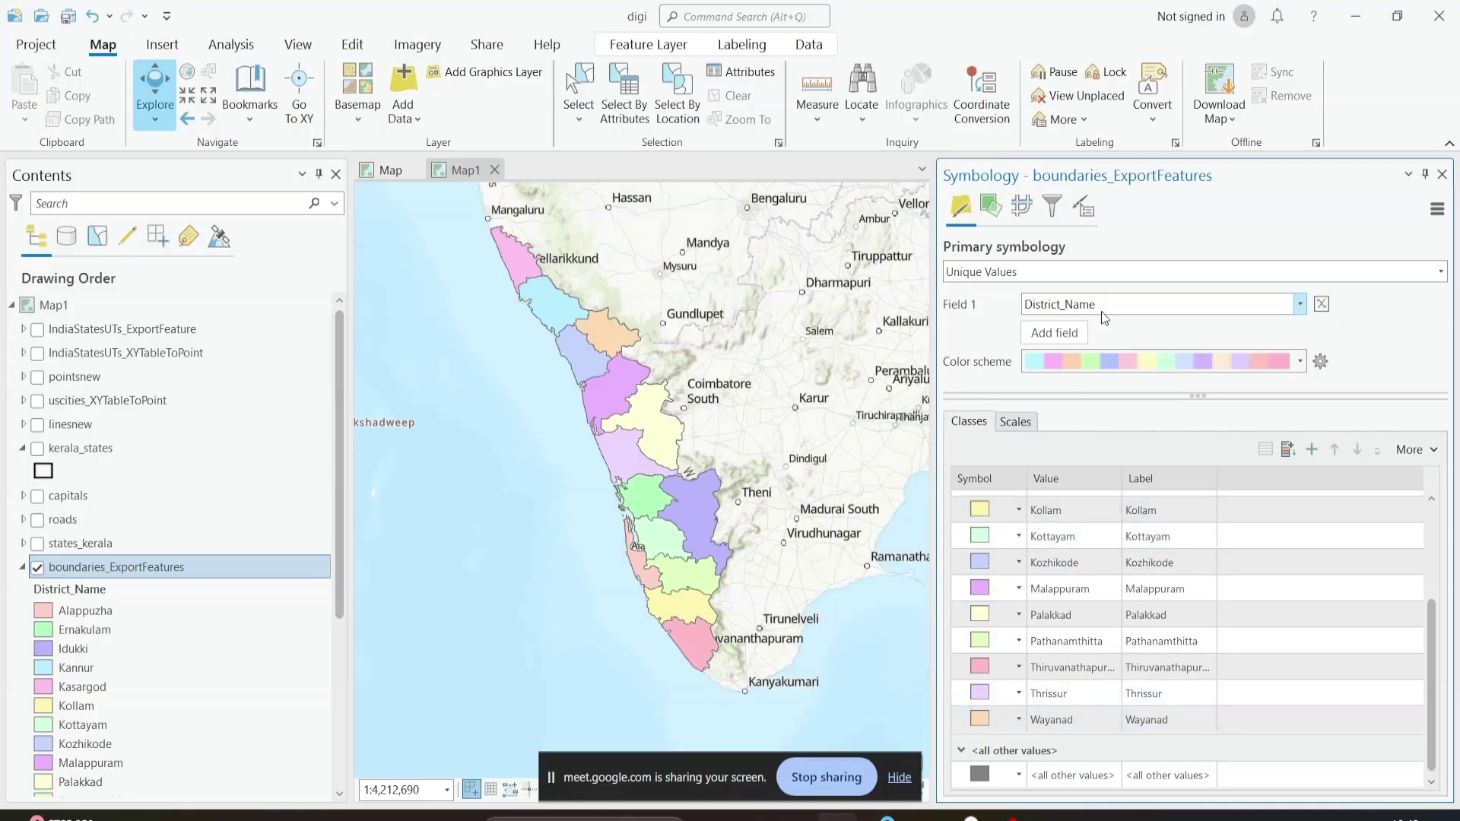
Step: Examine the District_Name values in the attribute table of boundaries_ExportFeatures, and close the table
right_click(178, 563)
left_click(277, 101)
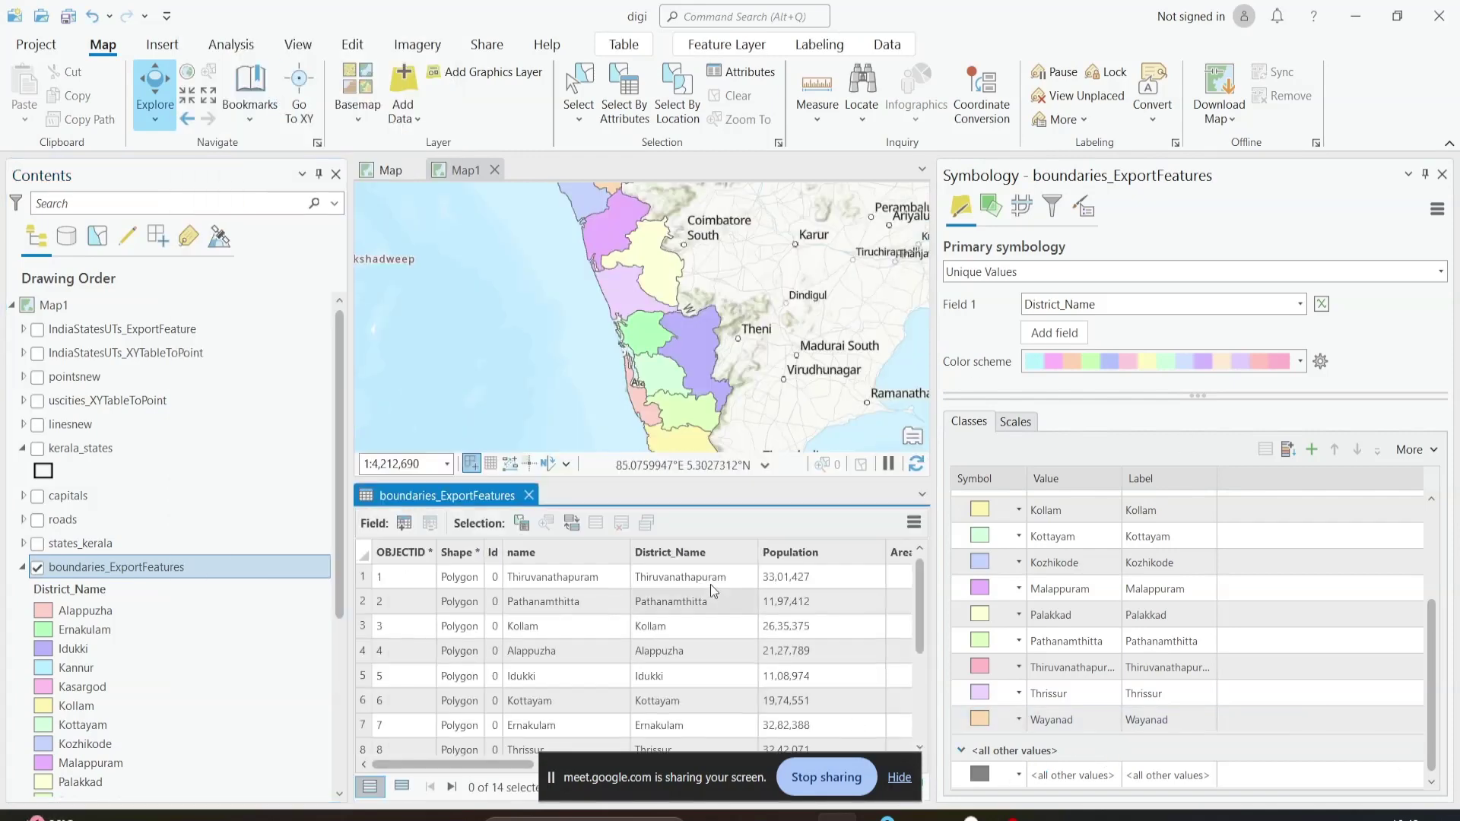
scroll(693, 587, "down", 3)
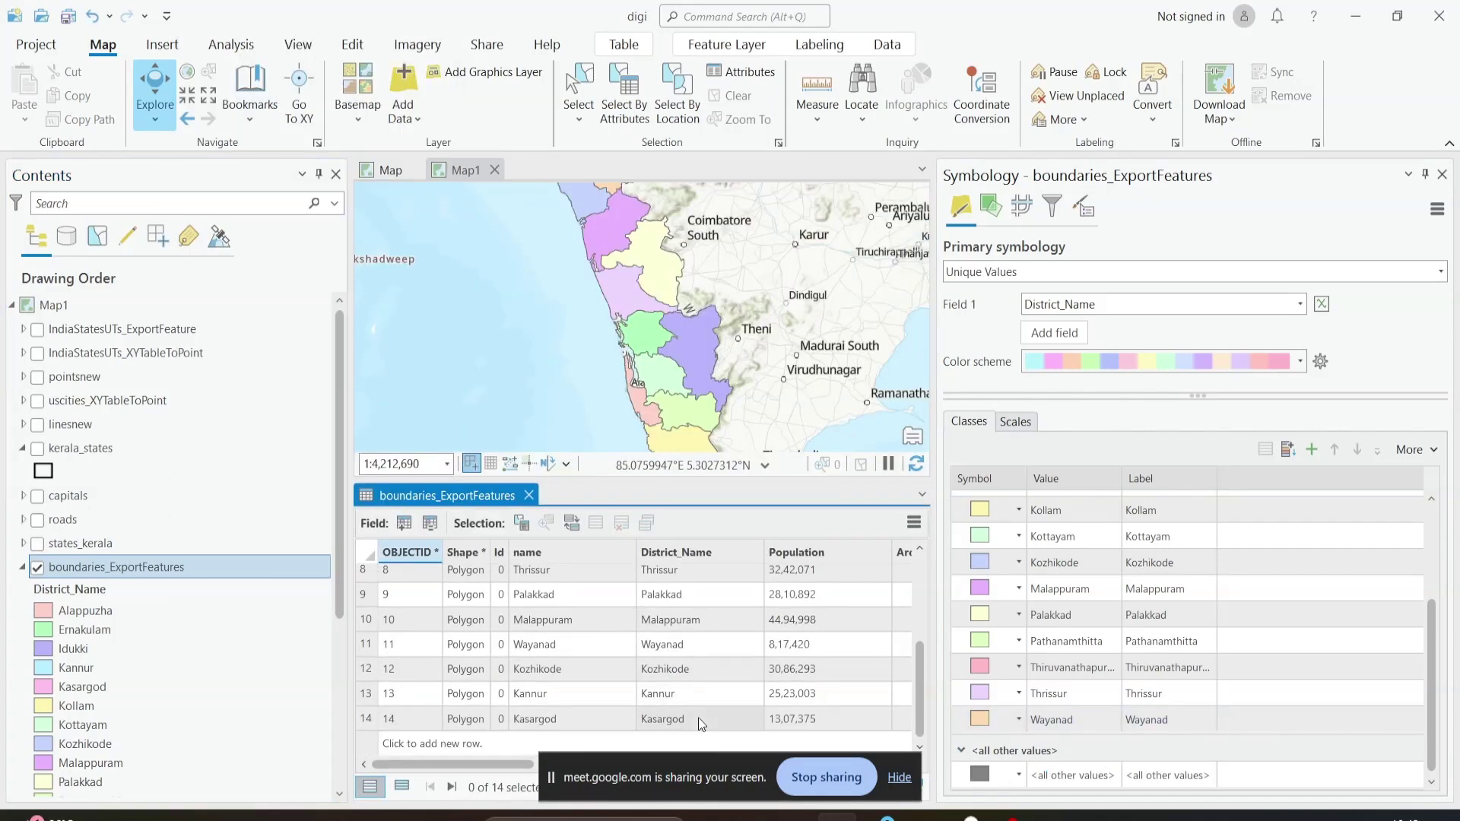
scroll(699, 715, "up", 3)
scroll(704, 609, "down", 3)
scroll(714, 608, "up", 3)
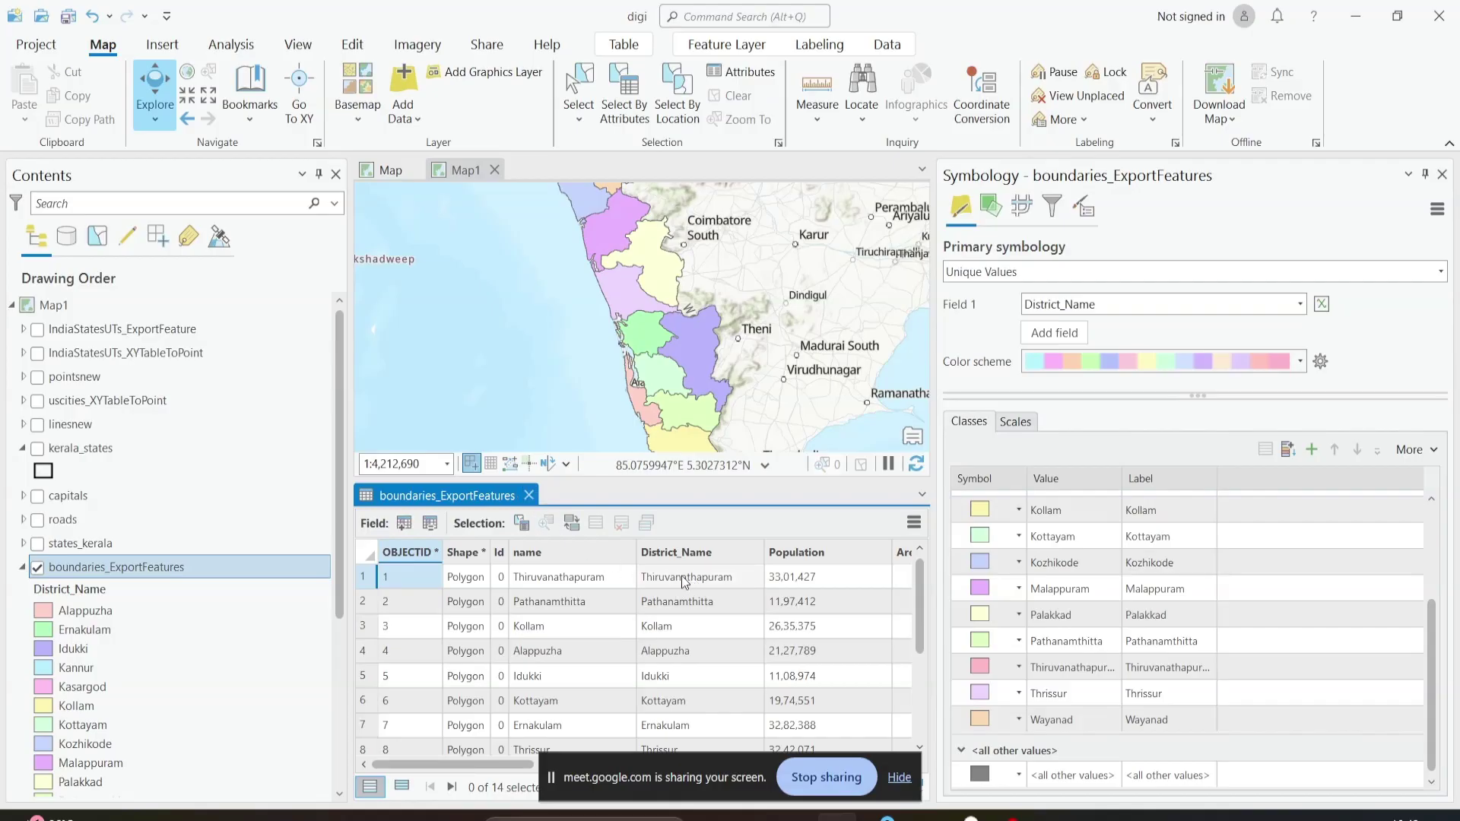
left_click(529, 496)
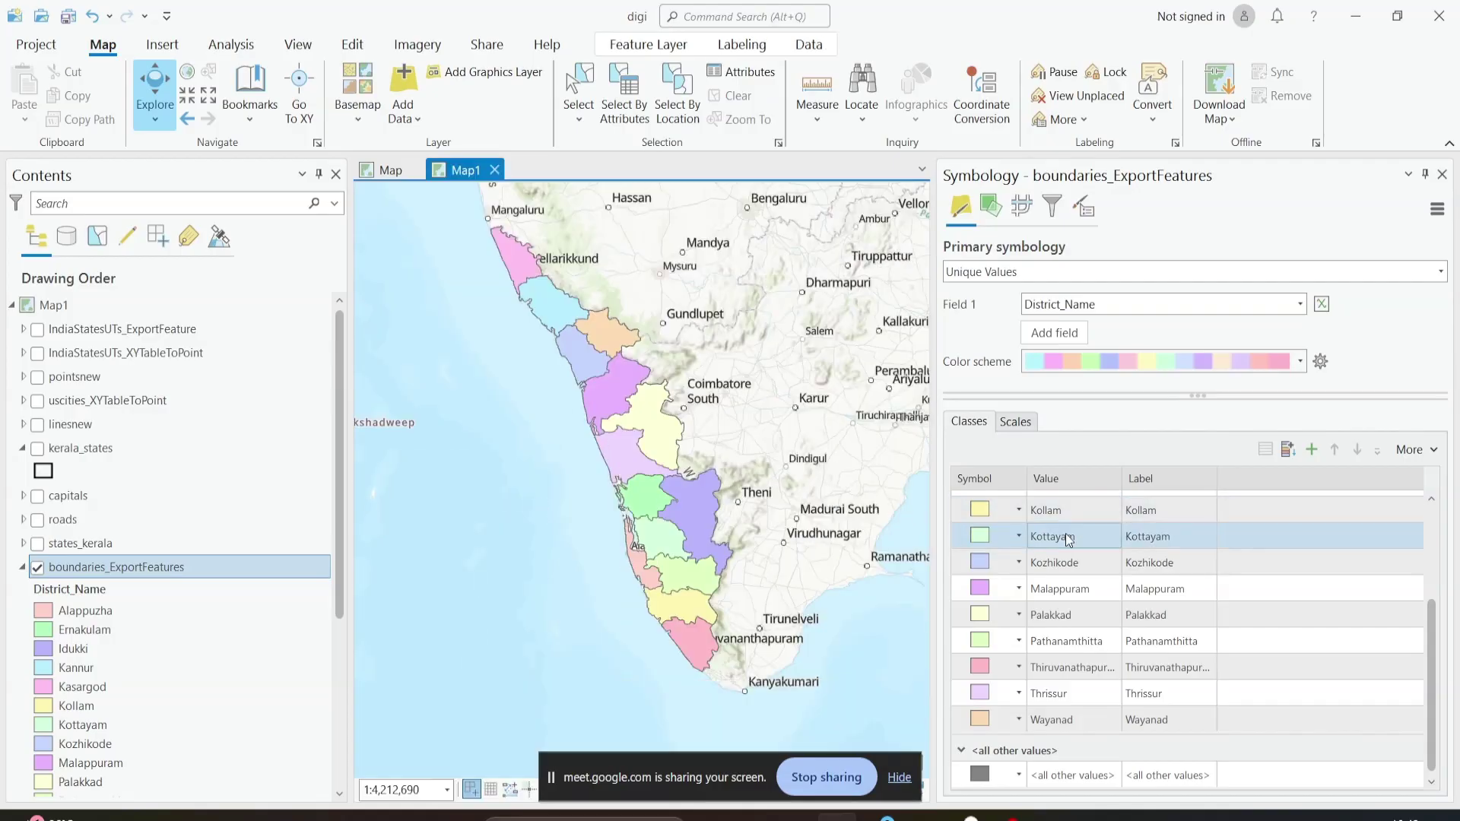
Step: Change the district classes' color scheme to the multi-tone green scheme with yellow and turquoise shades
scroll(1066, 525, "up", 3)
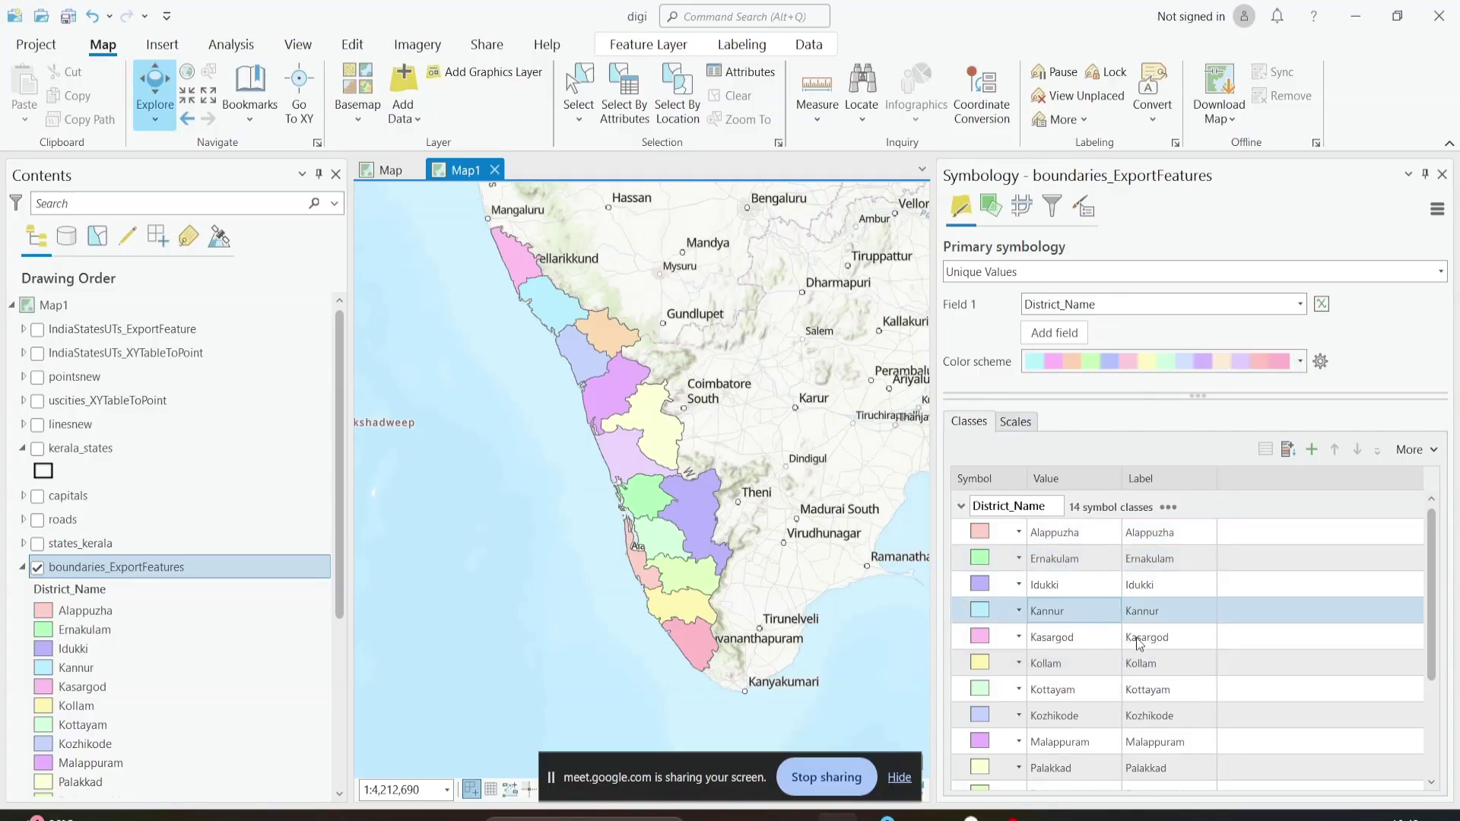
scroll(993, 665, "down", 4)
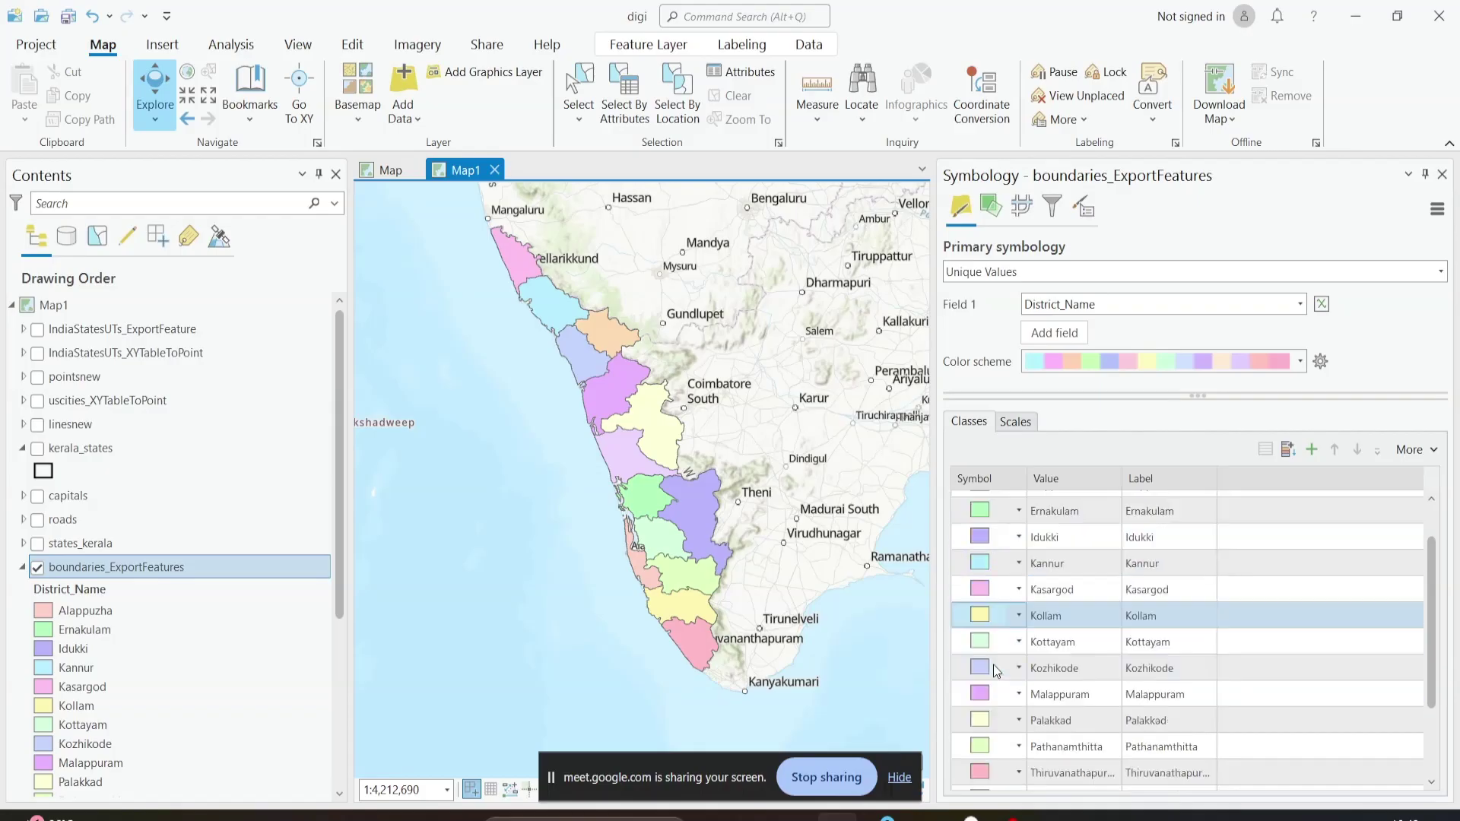
scroll(993, 665, "up", 4)
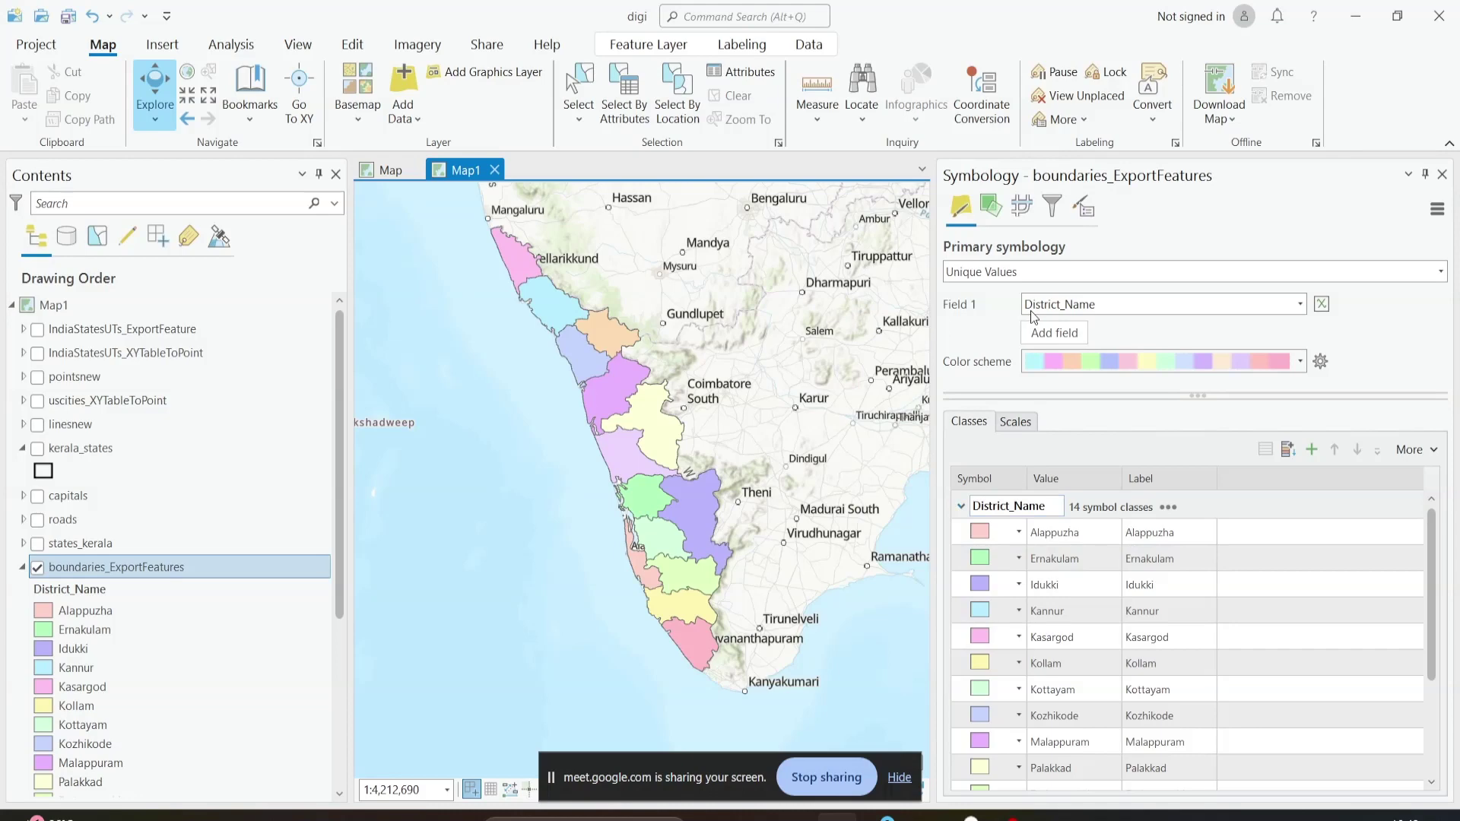
left_click(1300, 363)
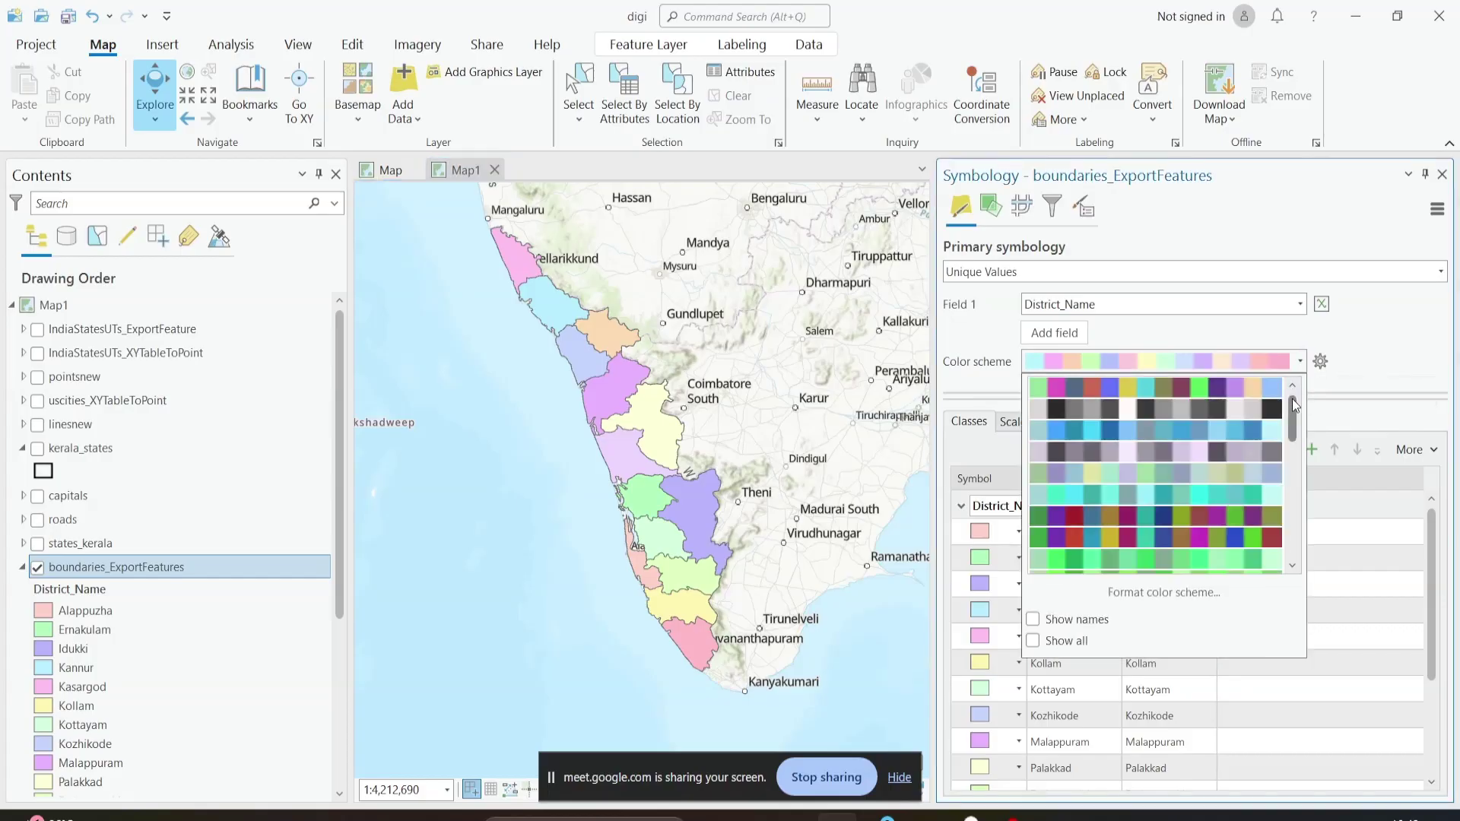
left_click_drag(1293, 399, 1284, 514)
left_click(1189, 417)
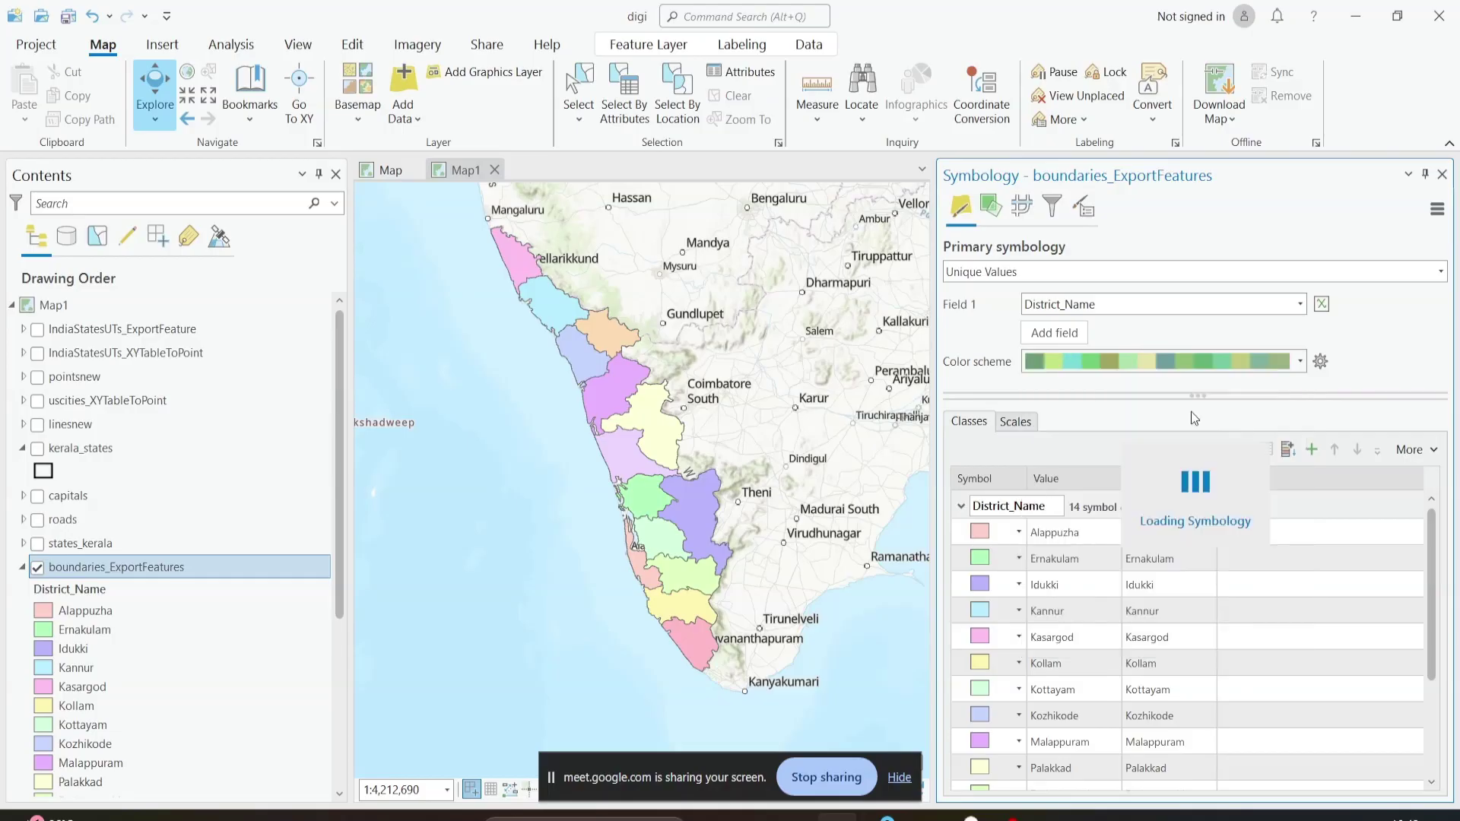
Step: Examine the color assigned to each district class, from Alappuzha to Wayanad
scroll(1030, 641, "down", 2)
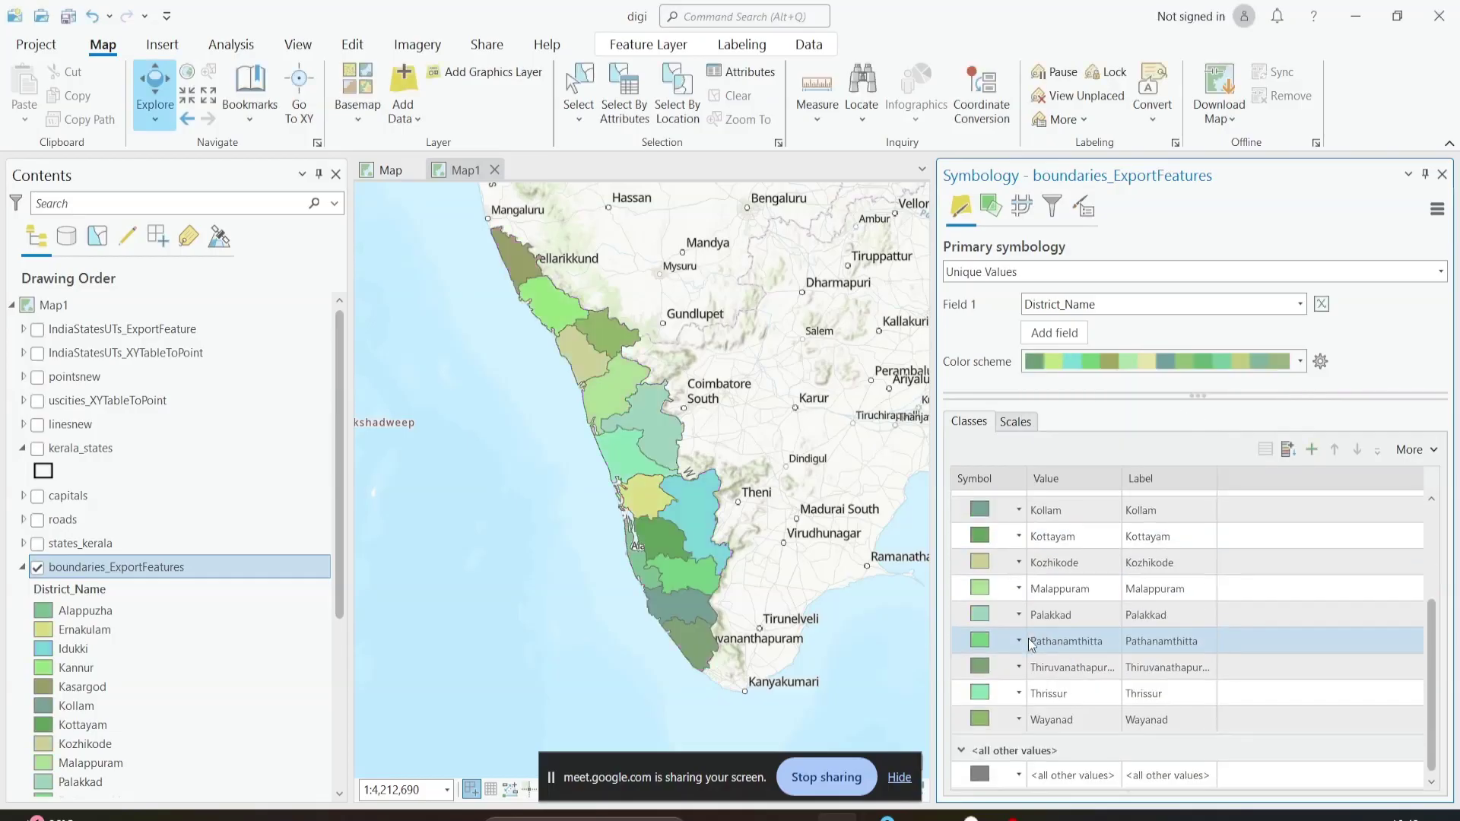
scroll(1020, 691, "up", 2)
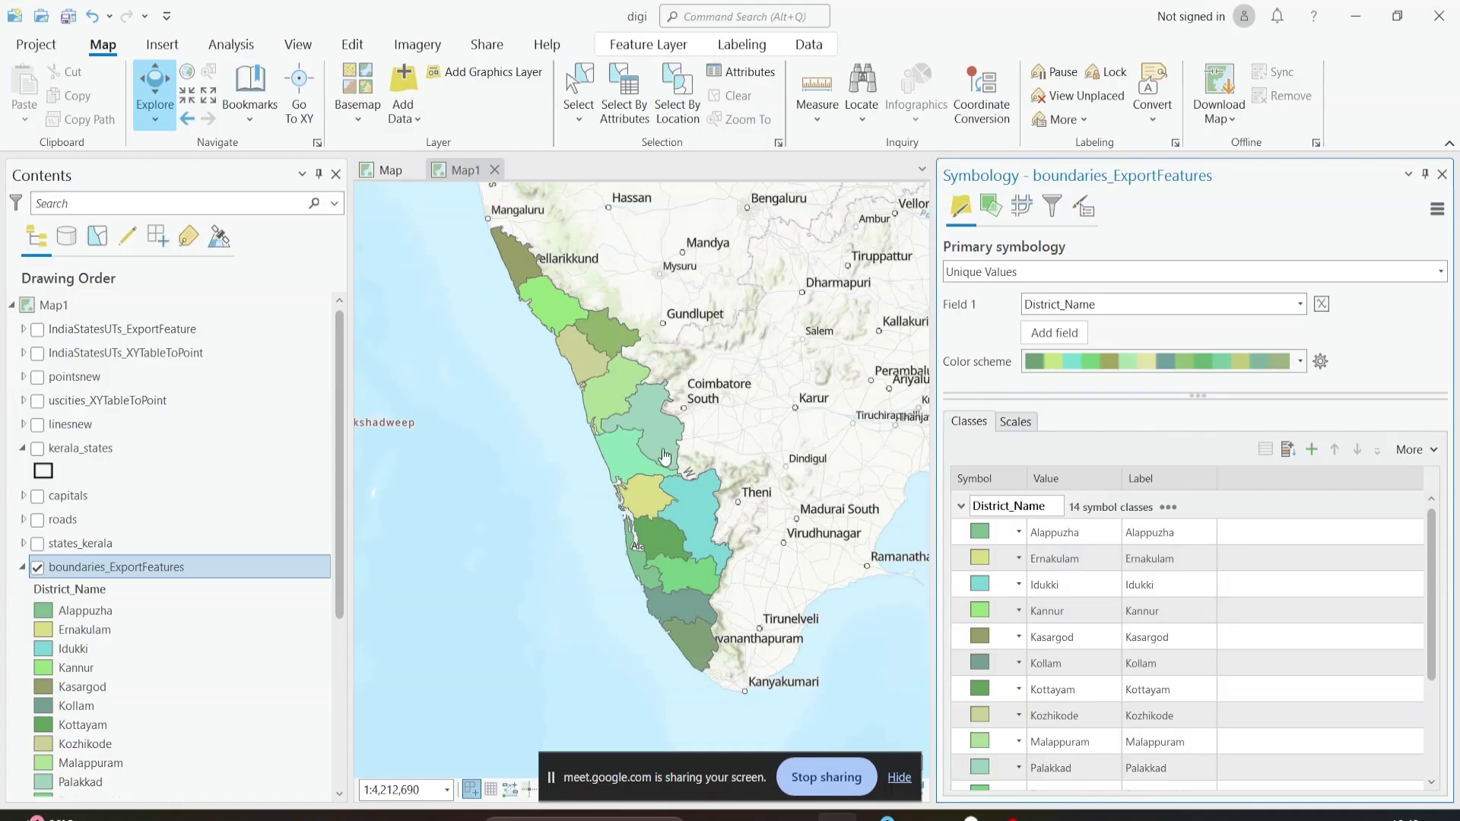
scroll(1041, 609, "down", 2)
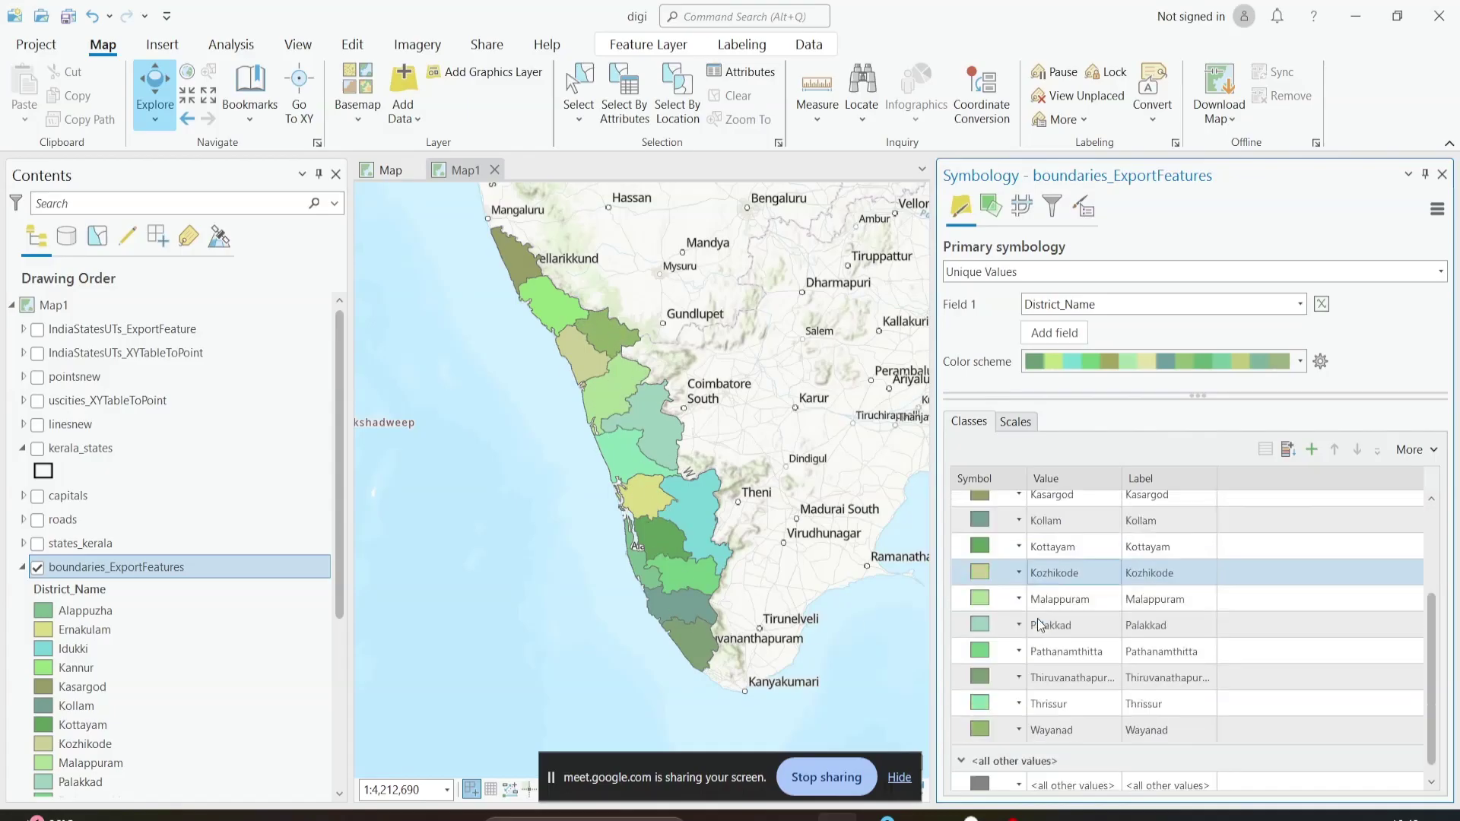
scroll(1050, 654, "up", 2)
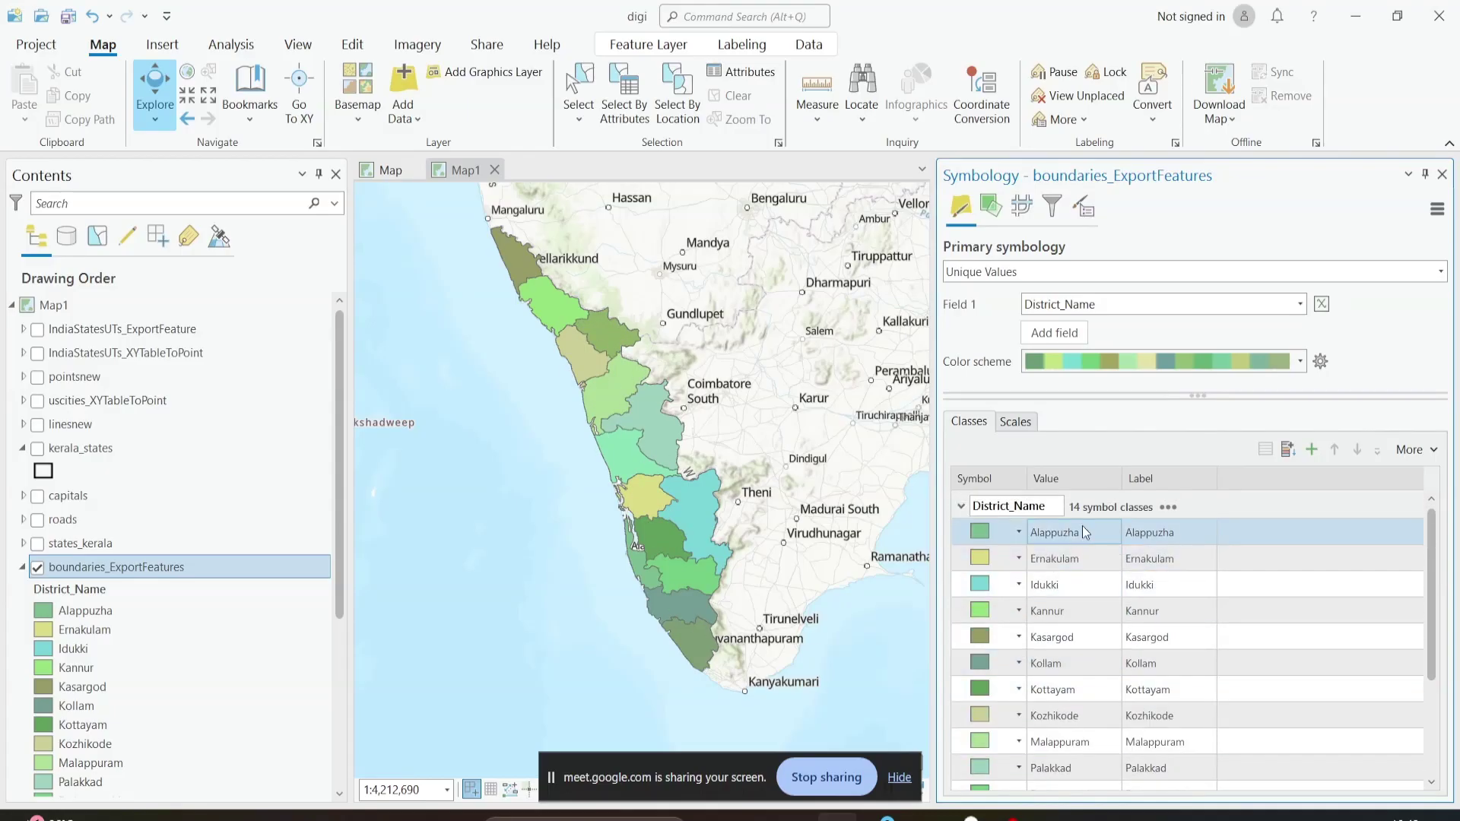
scroll(1027, 681, "down", 2)
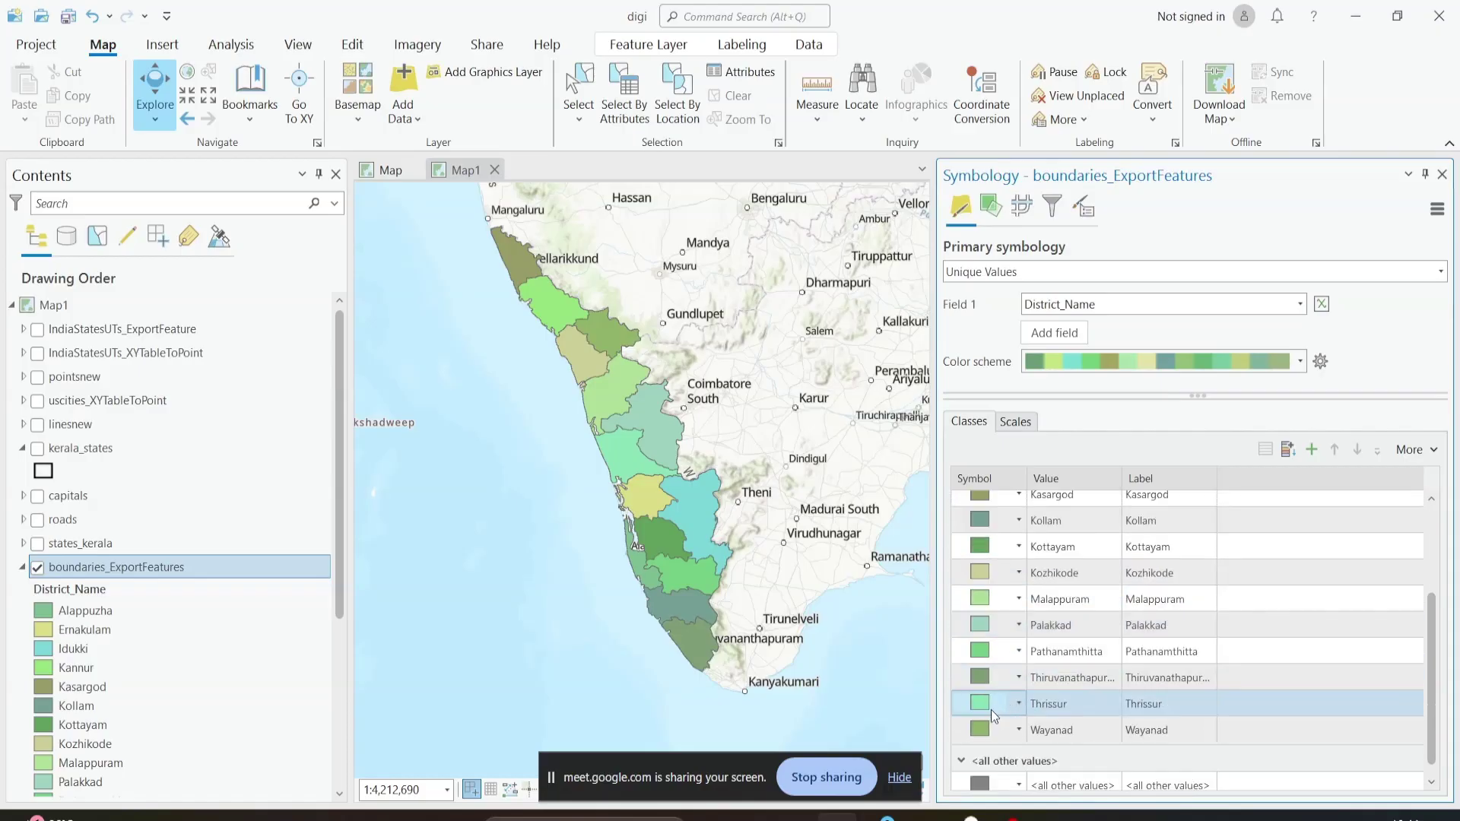
scroll(991, 712, "up", 2)
scroll(990, 712, "down", 2)
left_click(1048, 699)
scroll(1046, 697, "up", 2)
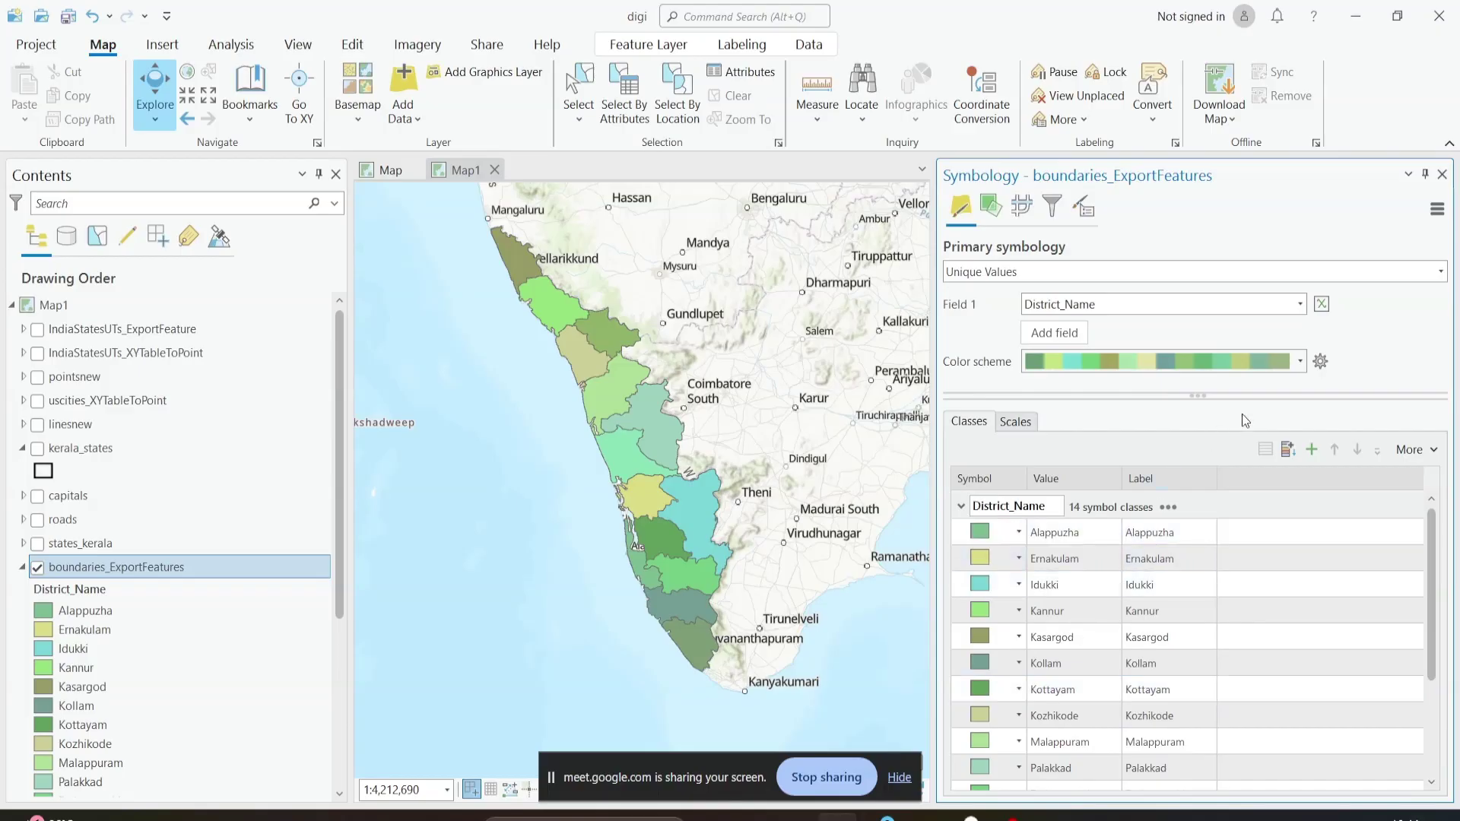
Step: Set Field 1 of the unique values symbology to Literacy_Rate and review the resulting classes
left_click(1300, 304)
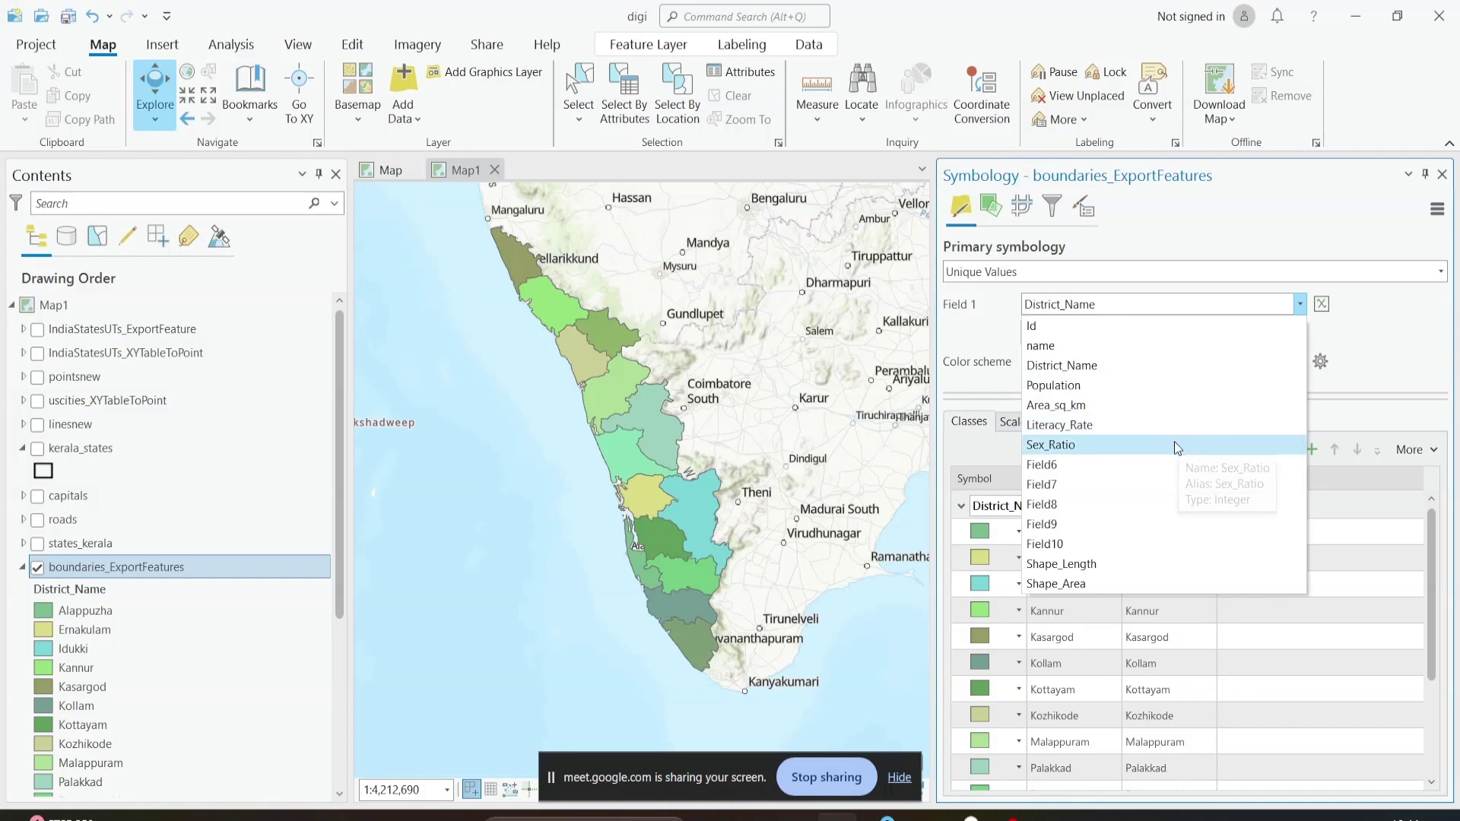
left_click(1080, 424)
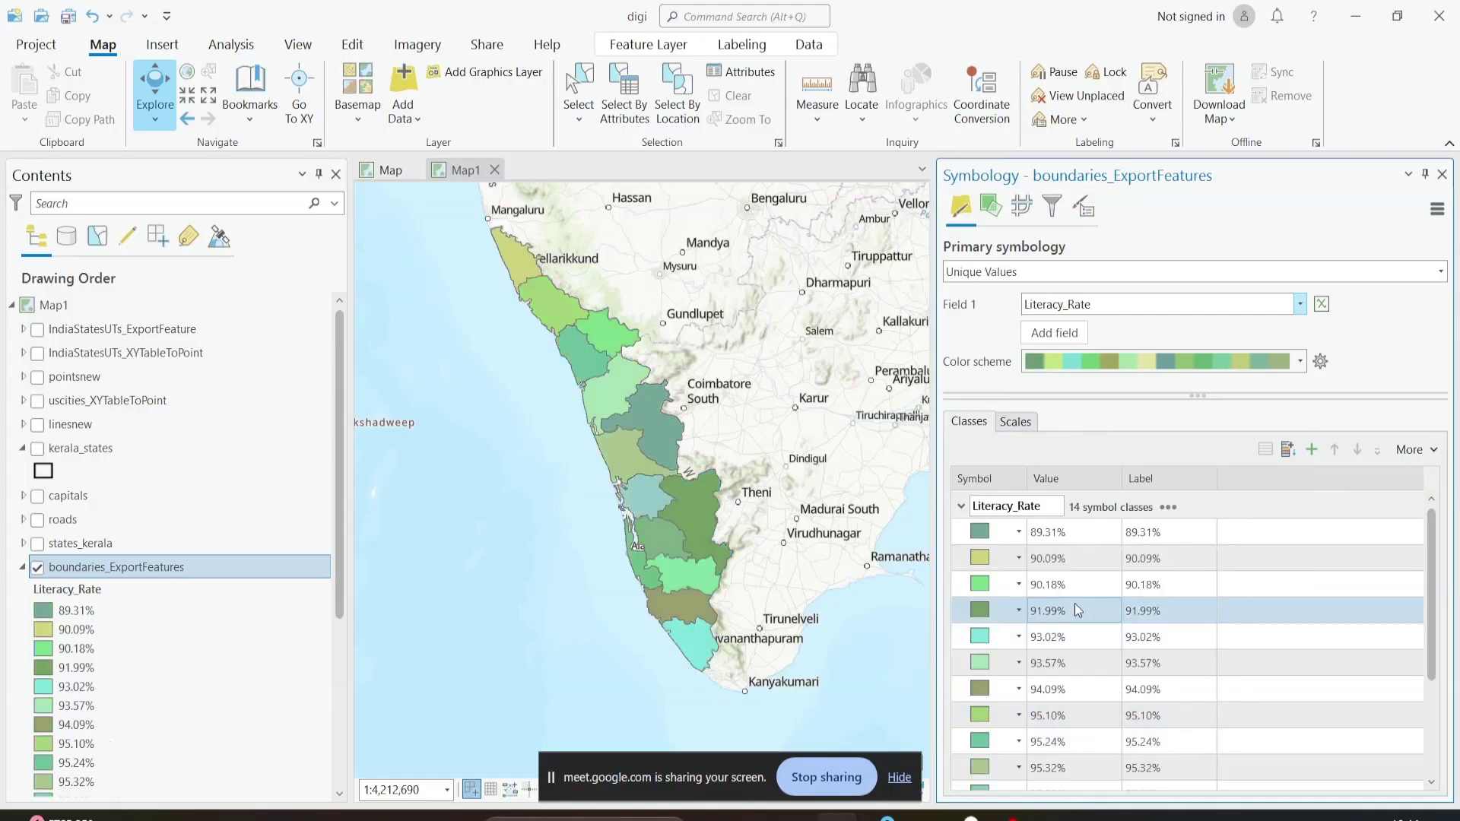
scroll(1075, 604, "down", 2)
scroll(1074, 604, "up", 2)
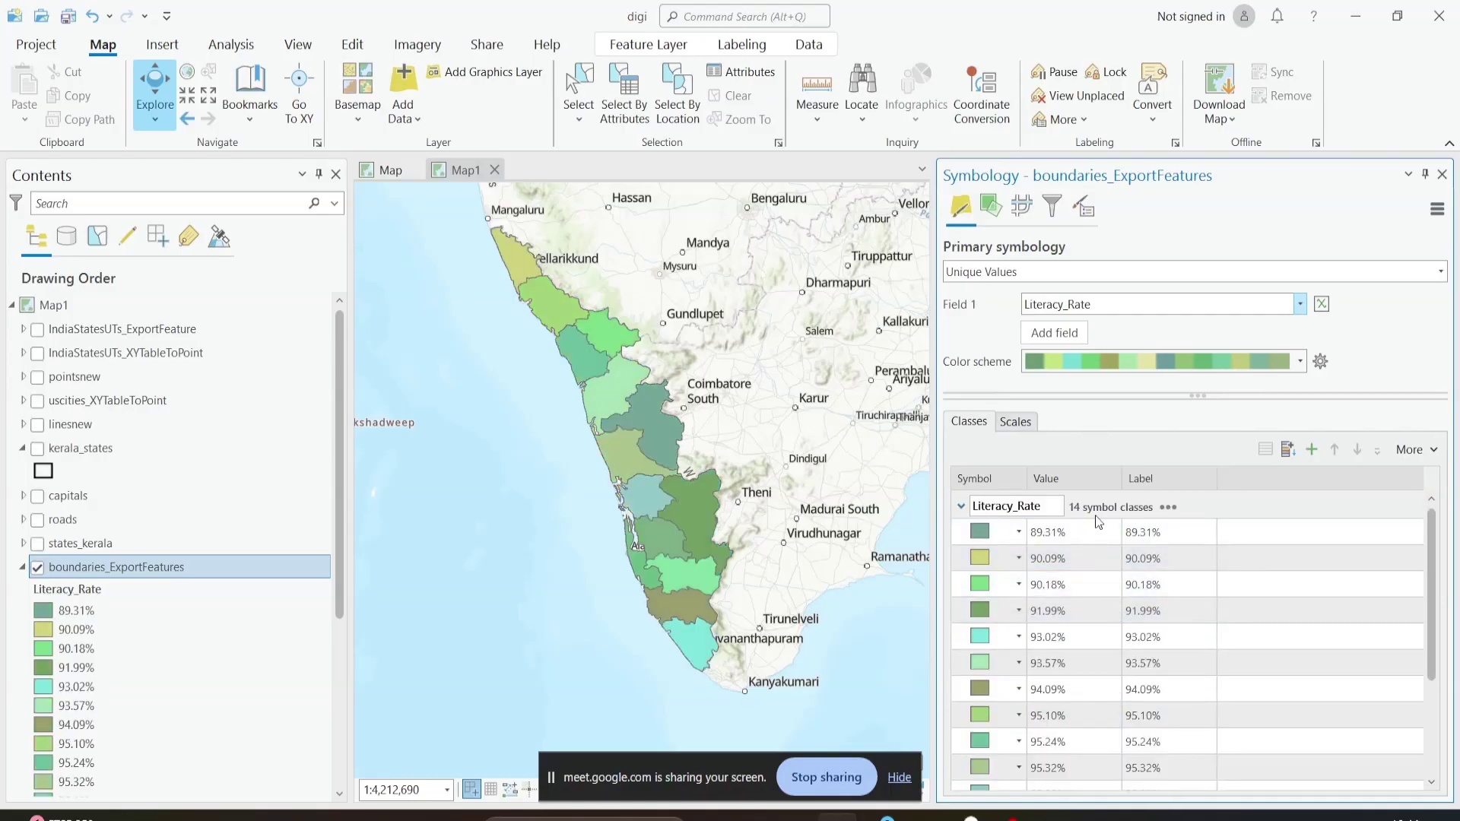
Step: Set Field 1 of the unique values symbology back to District_Name and review the district classes
left_click(1299, 306)
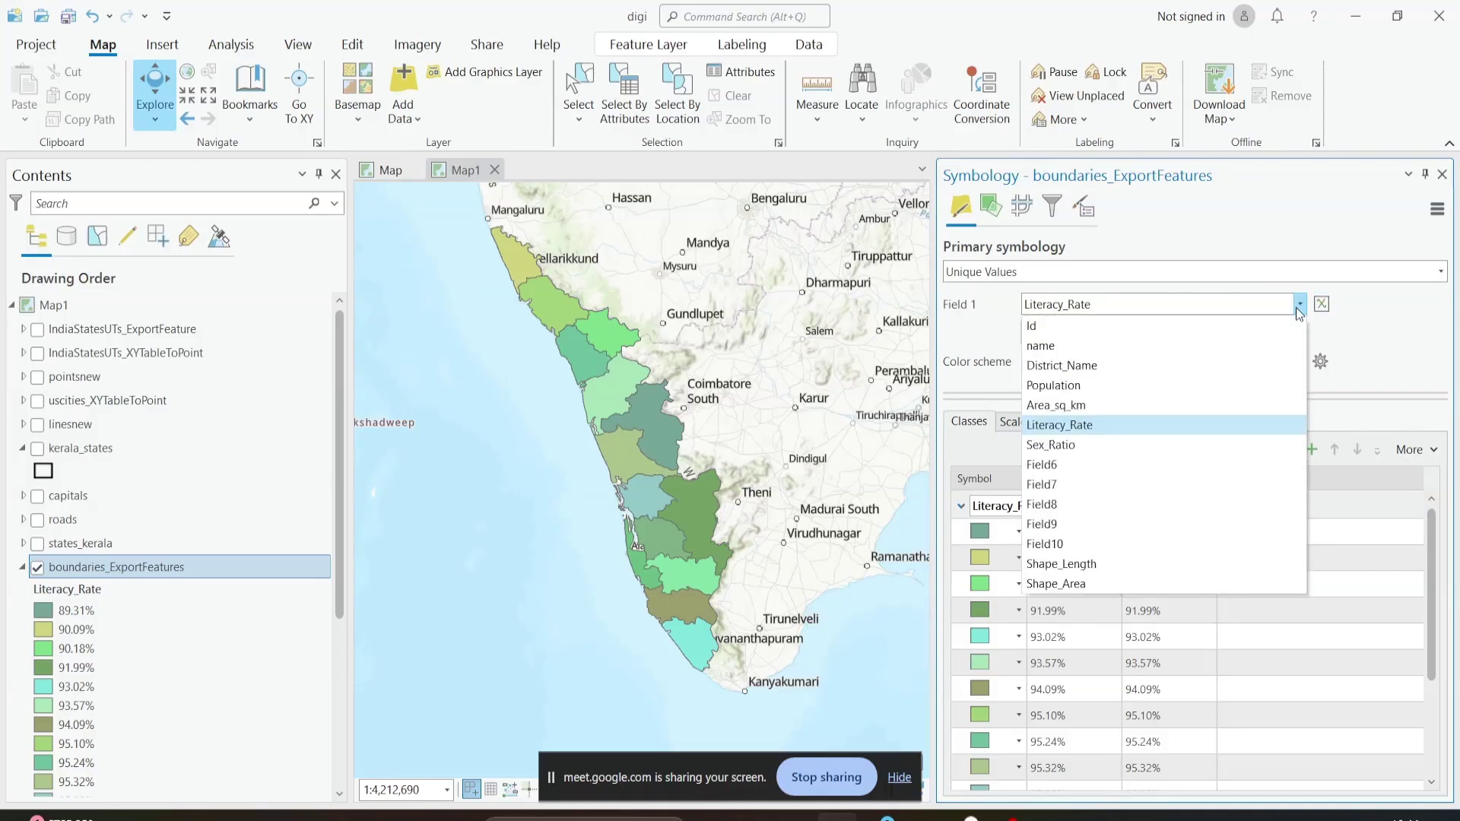
left_click(1054, 367)
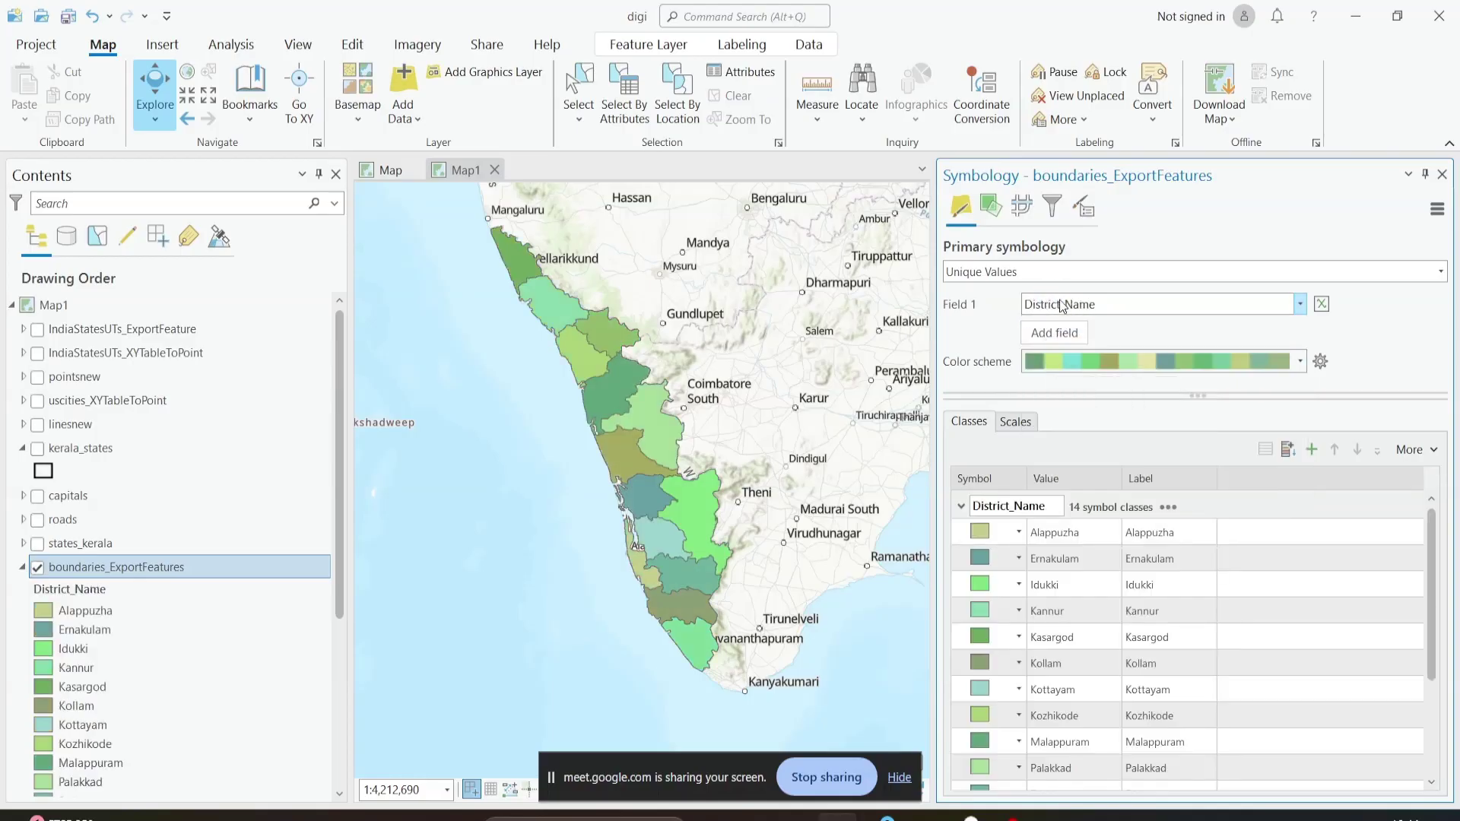
scroll(1033, 723, "down", 2)
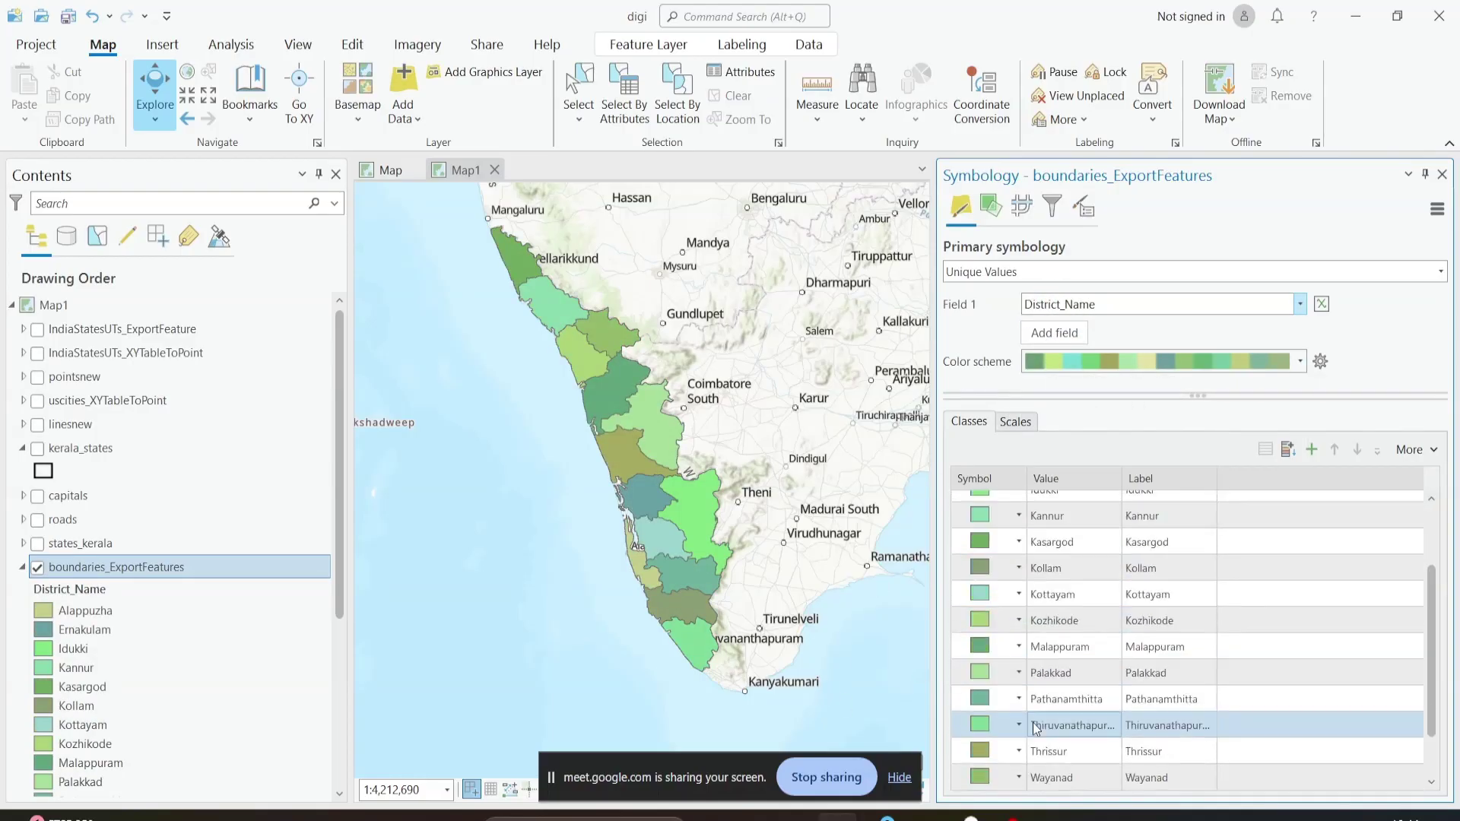
scroll(1006, 705, "up", 3)
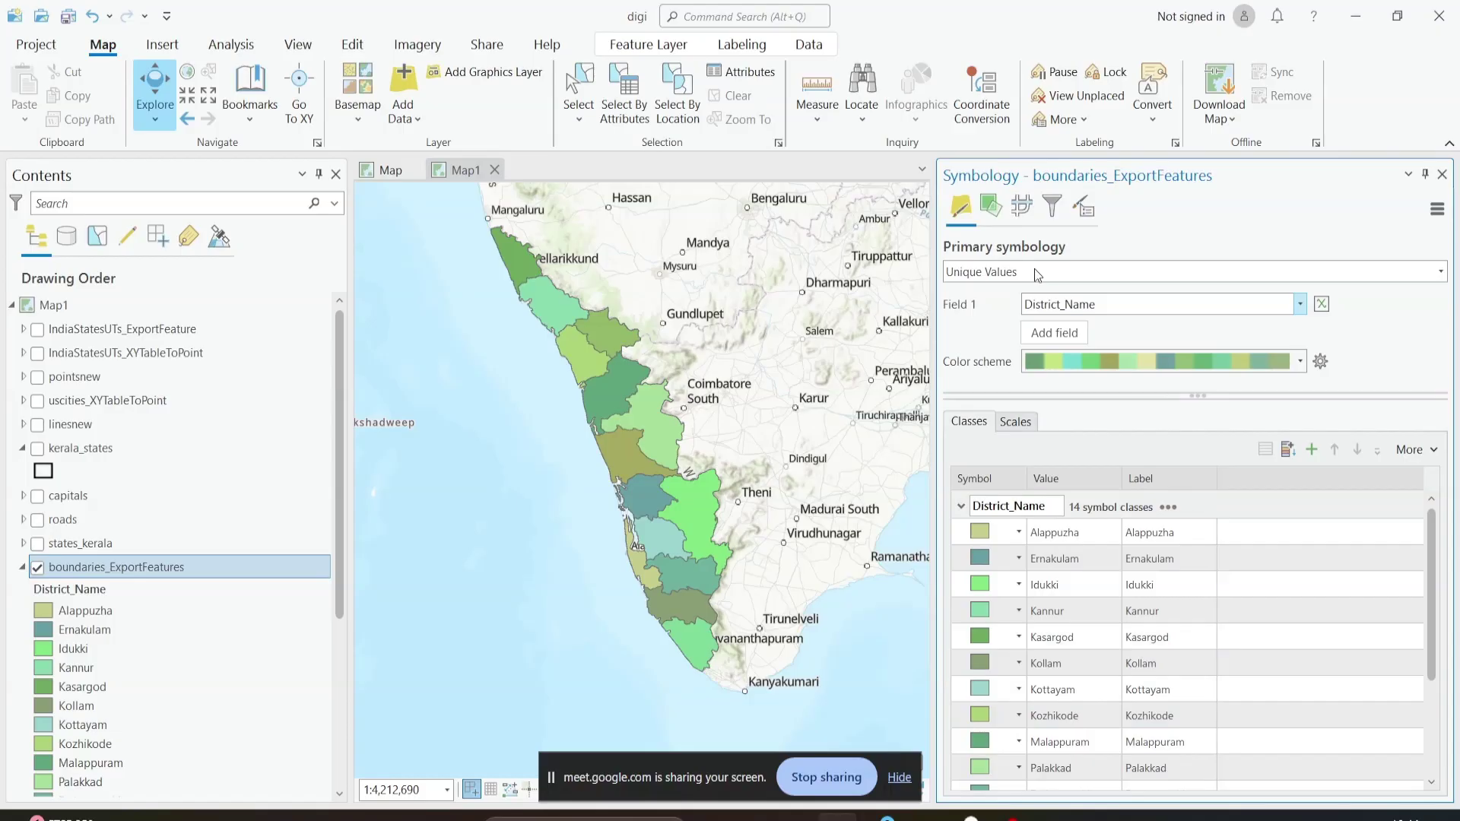
Step: Review the available symbology types and change the layer's primary symbology to Graduated Colors
left_click(1441, 271)
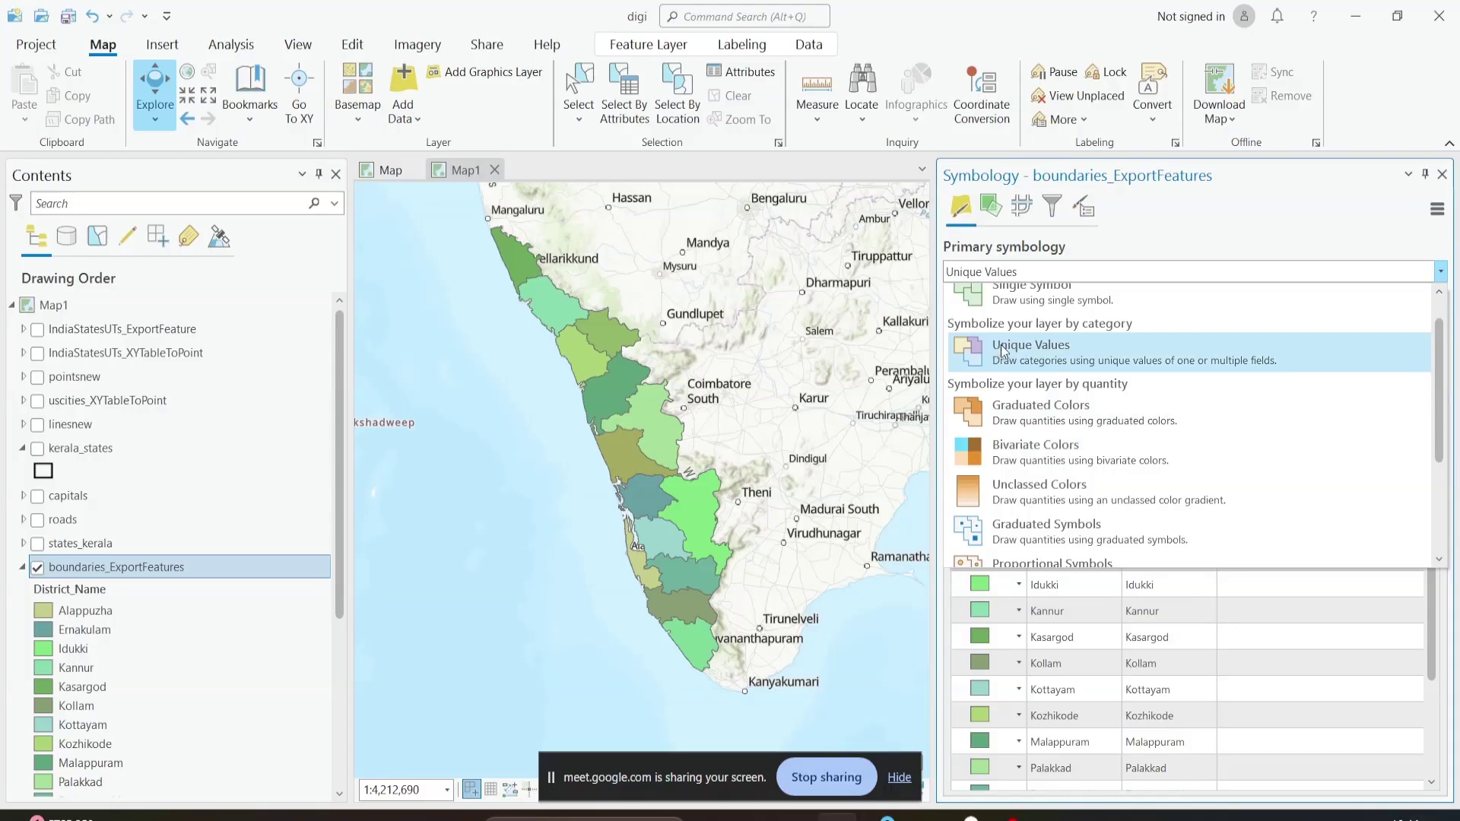
scroll(1121, 334, "up", 1)
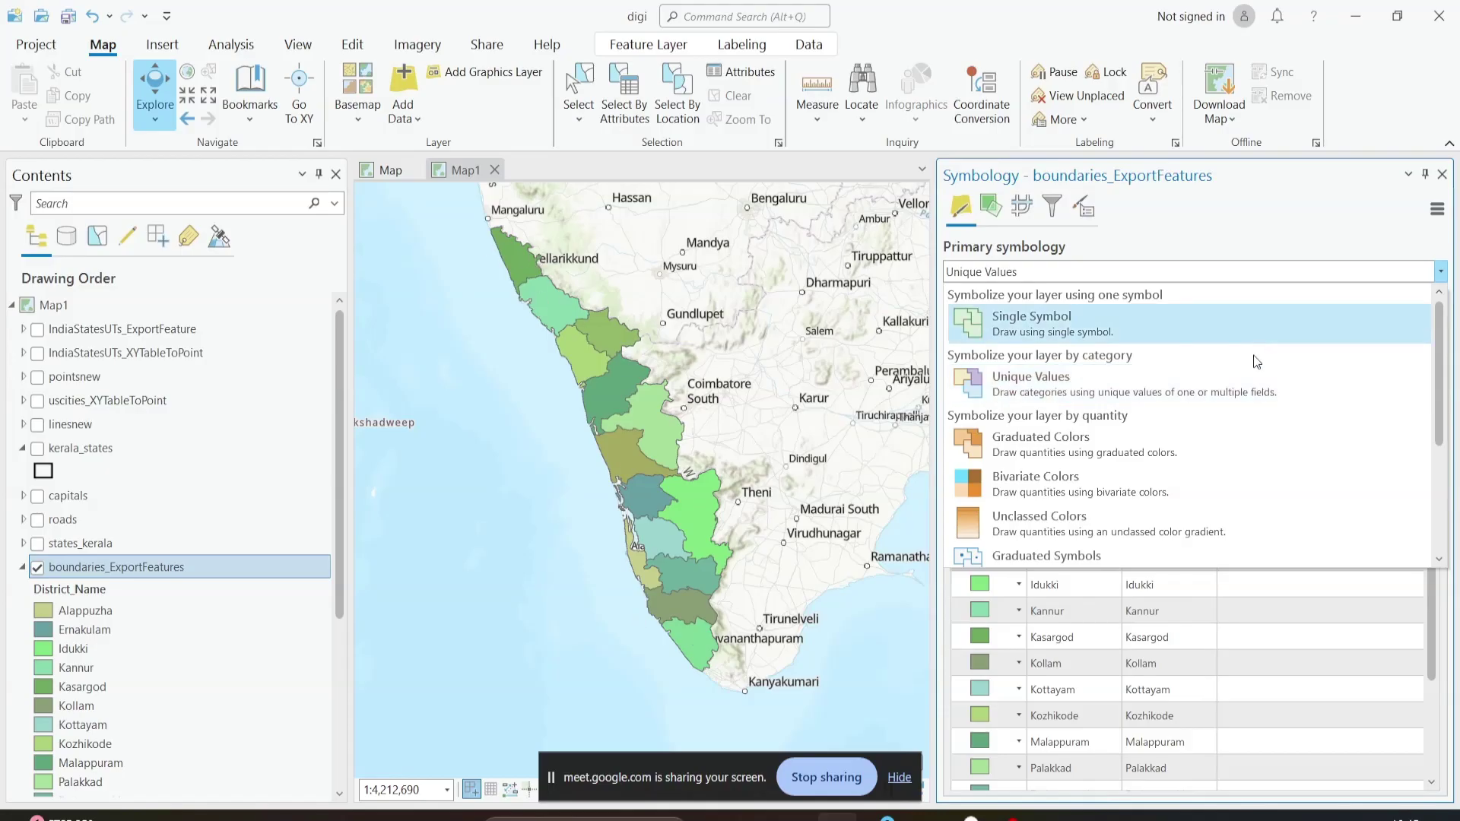
scroll(1224, 363, "down", 2)
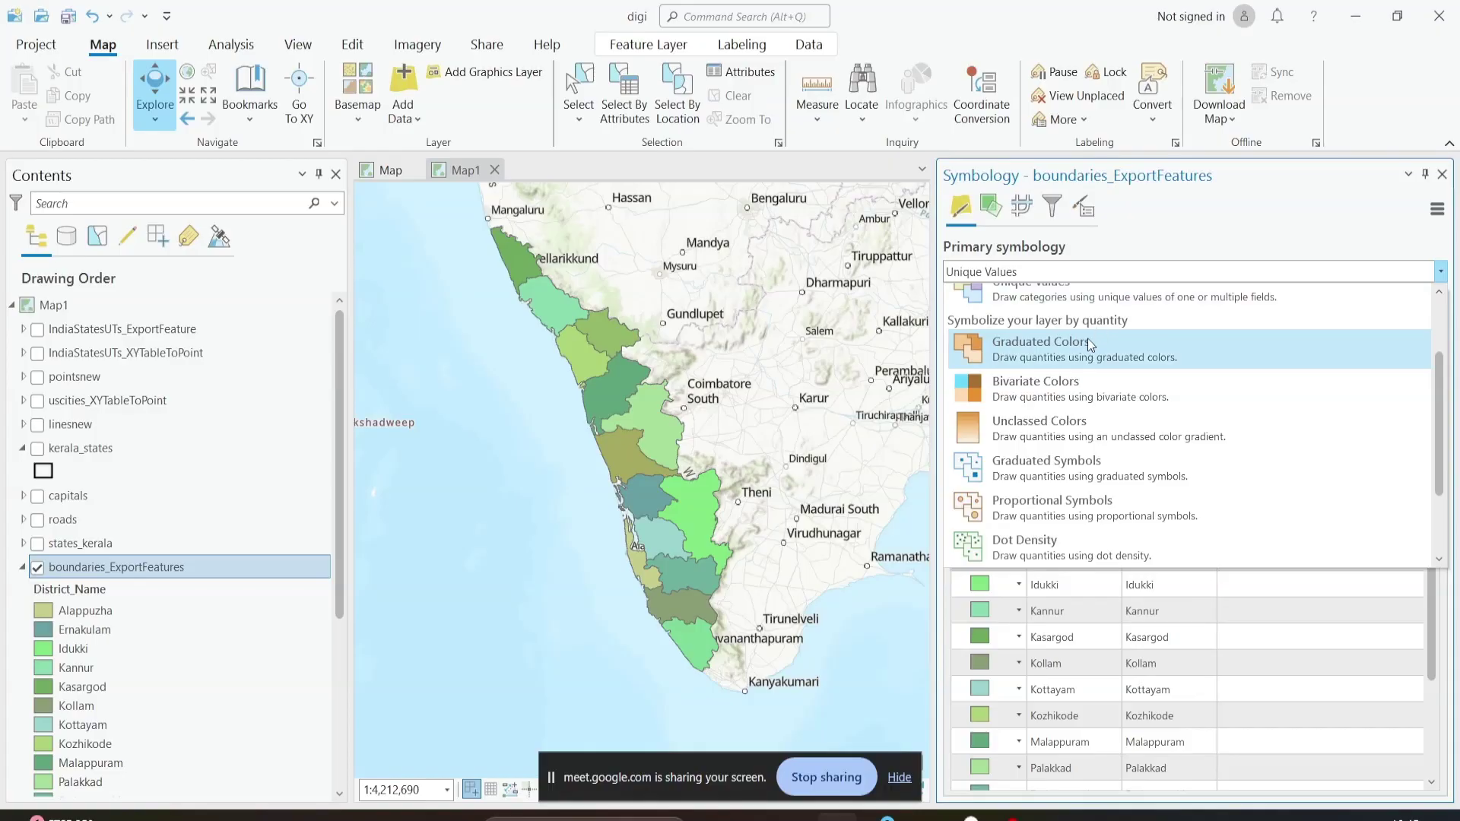
scroll(1087, 339, "down", 2)
scroll(1096, 473, "up", 2)
scroll(1097, 473, "up", 3)
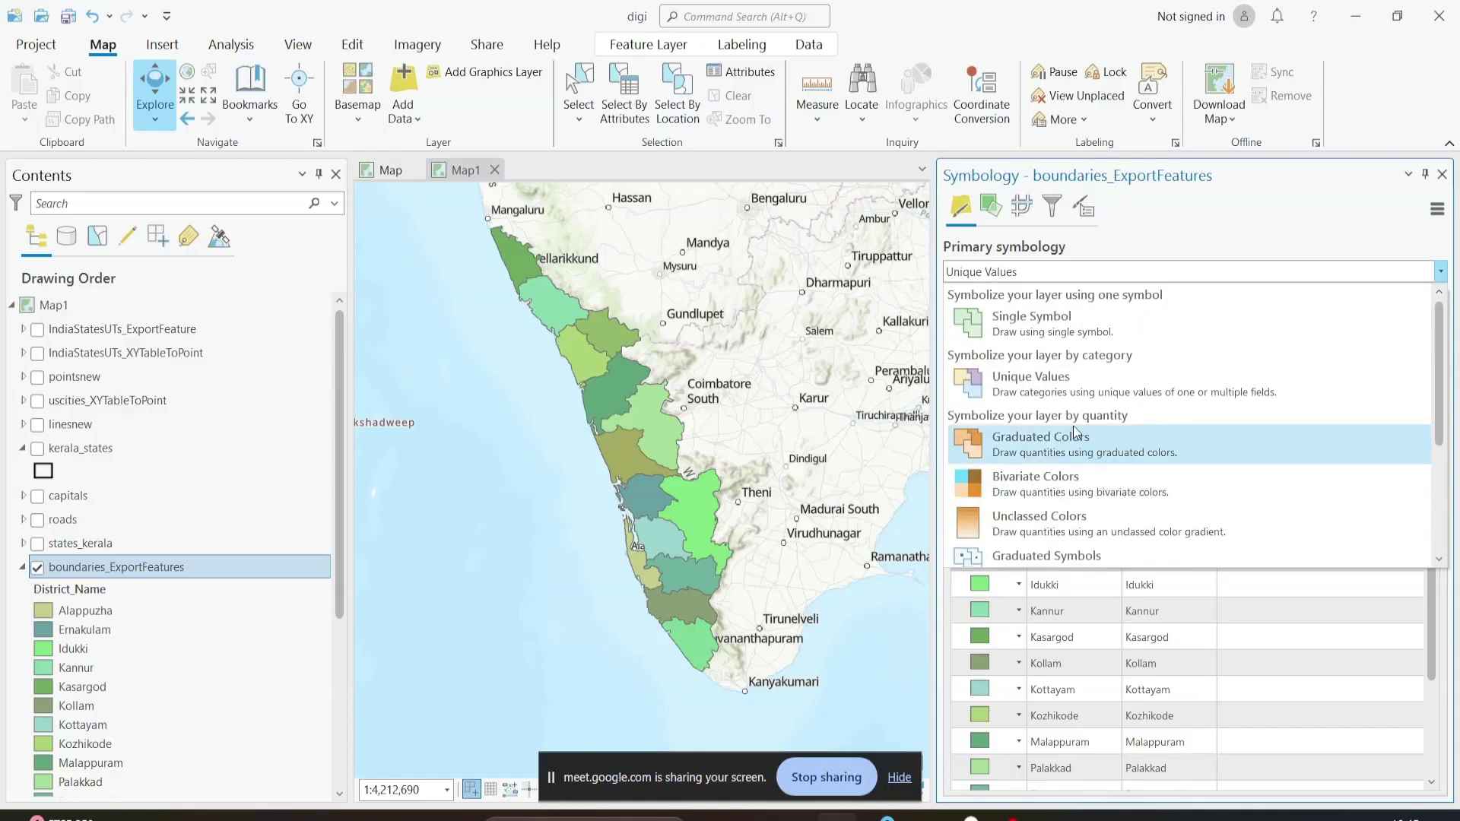
scroll(1071, 489, "down", 4)
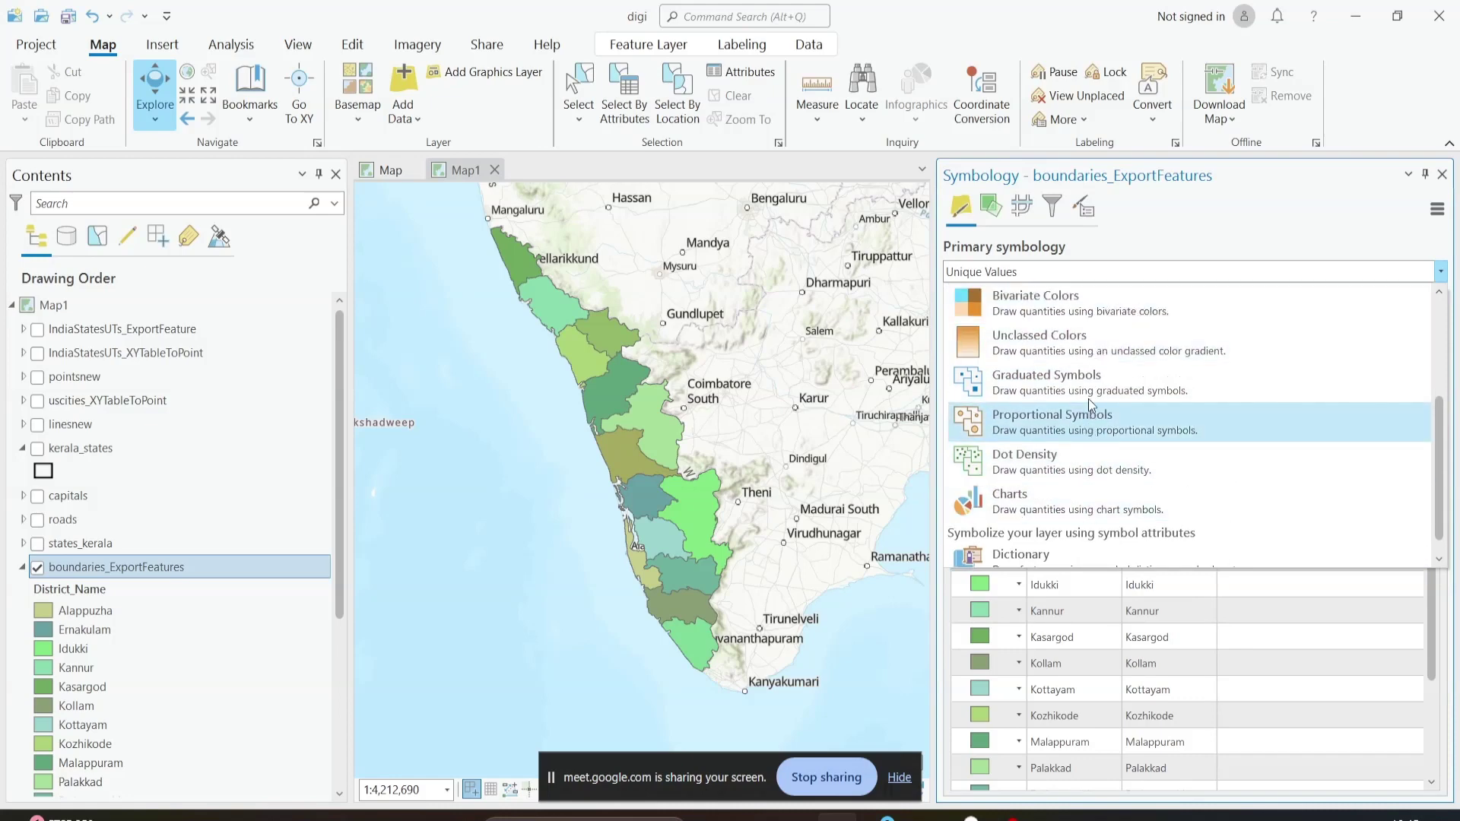
scroll(1076, 441, "up", 3)
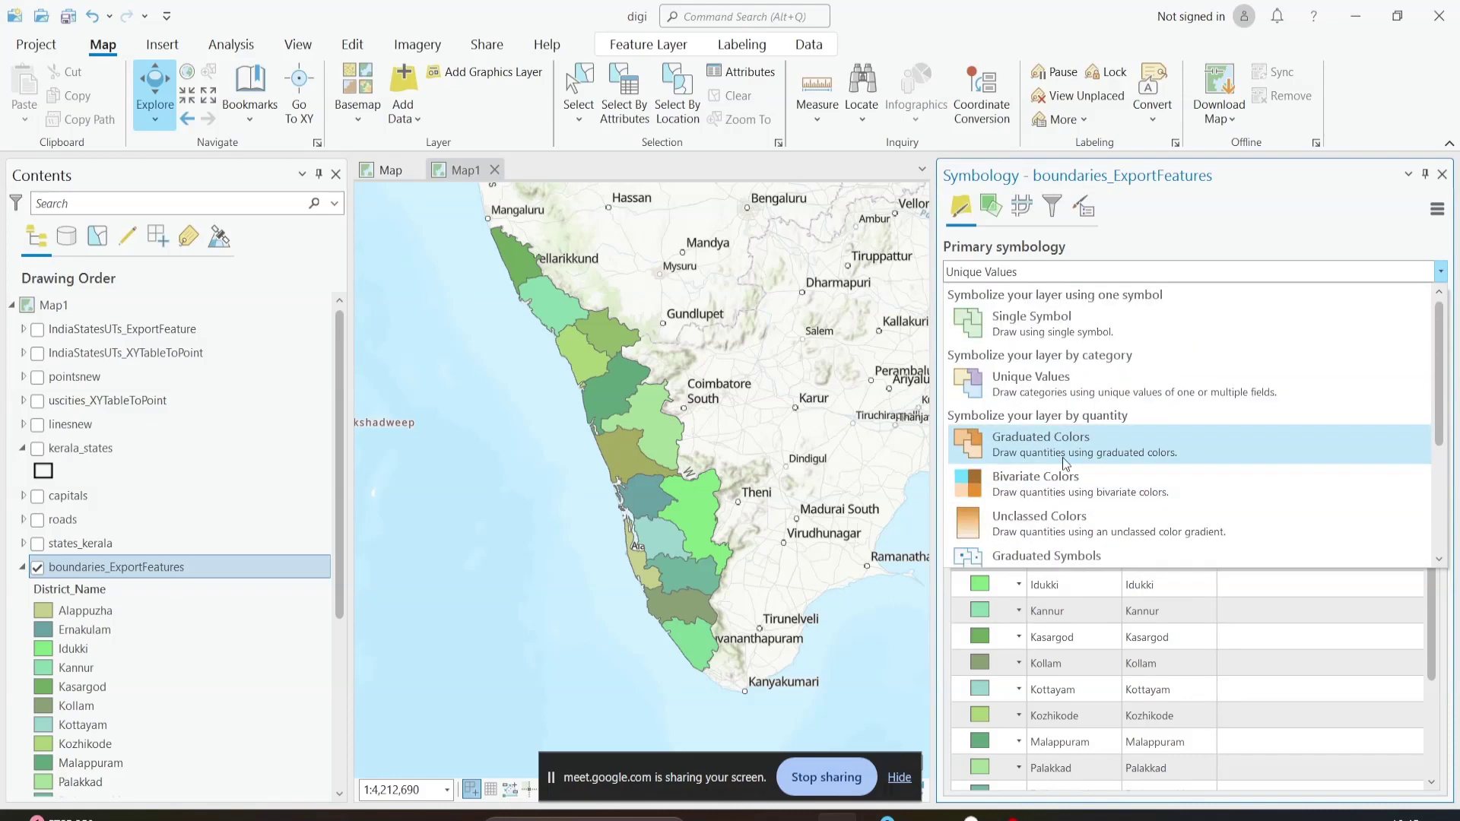
left_click(1017, 454)
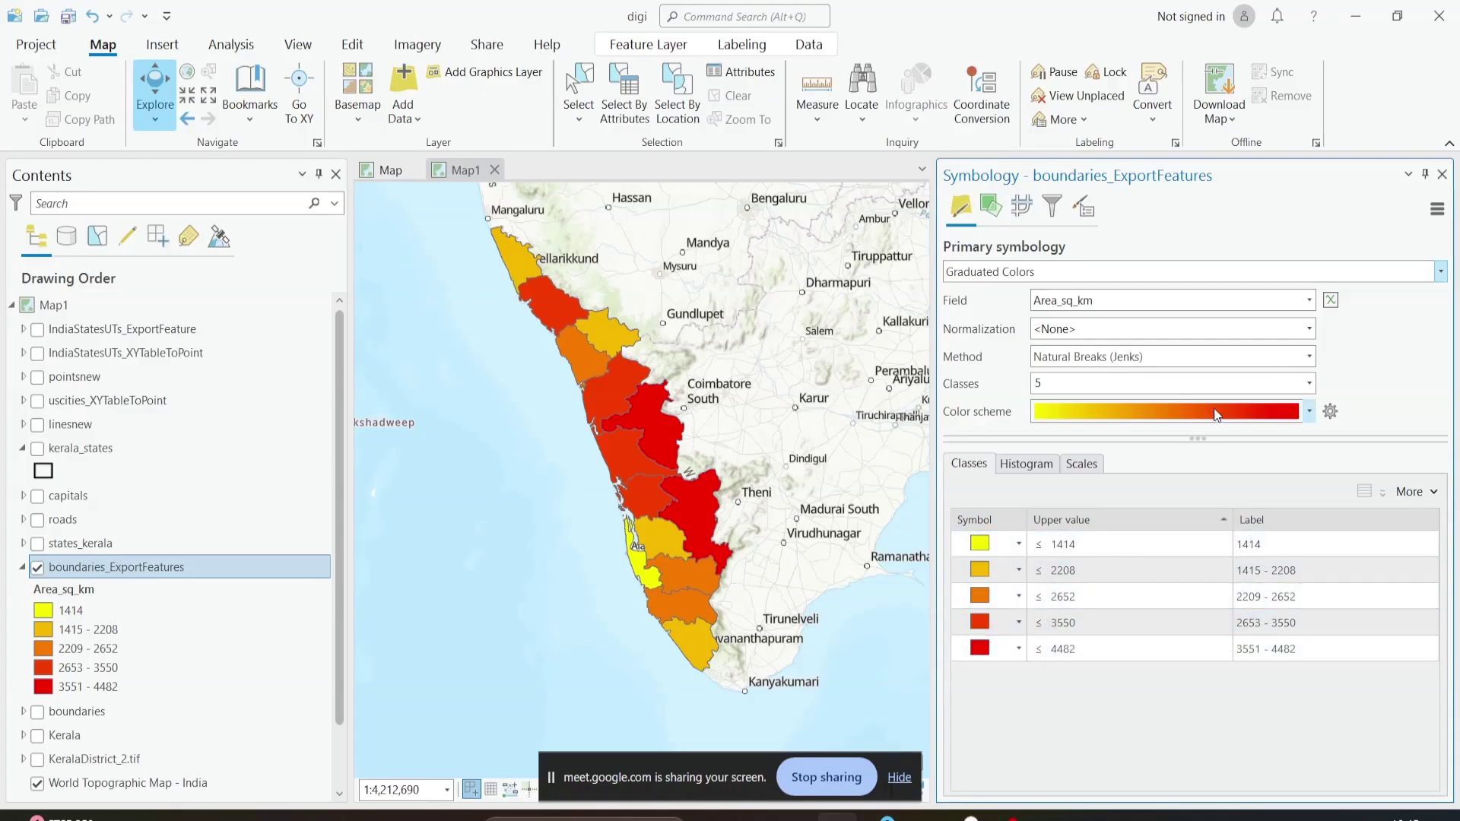
Step: Use Area_sq_km as the graduated colors field and set the number of classes to 4
left_click(1309, 302)
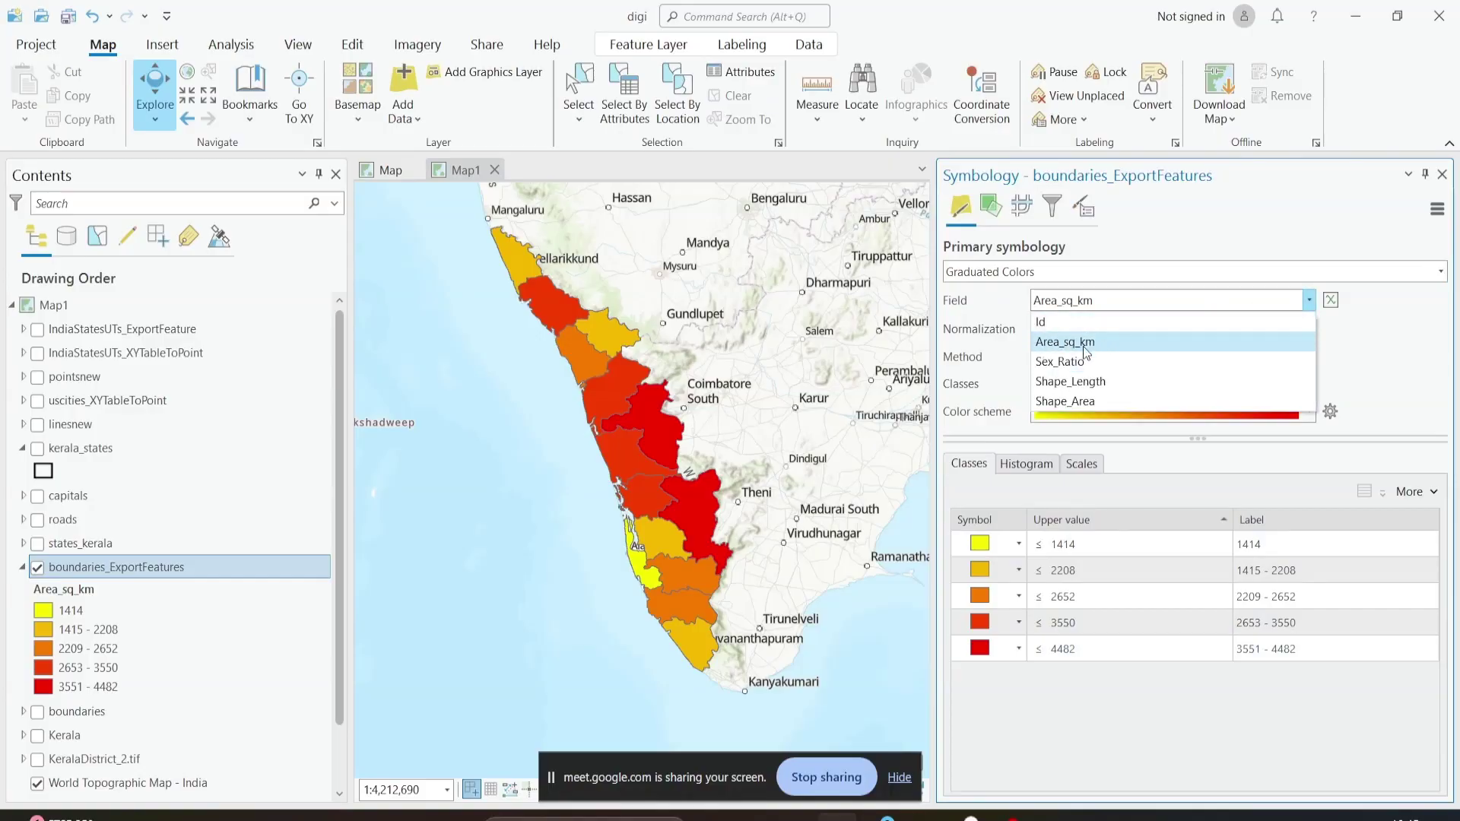
left_click(1309, 302)
left_click(1309, 302)
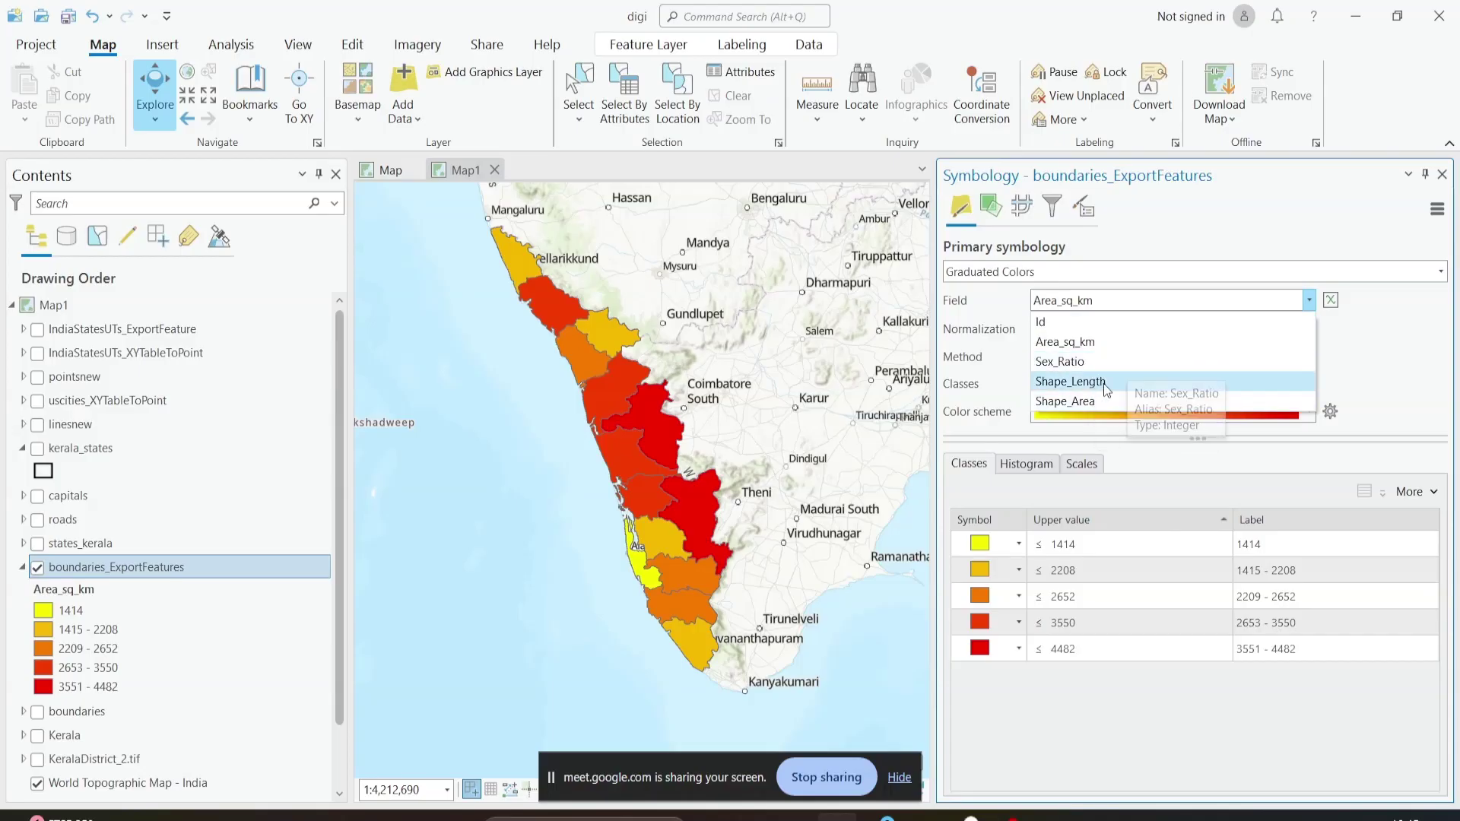
left_click(1103, 345)
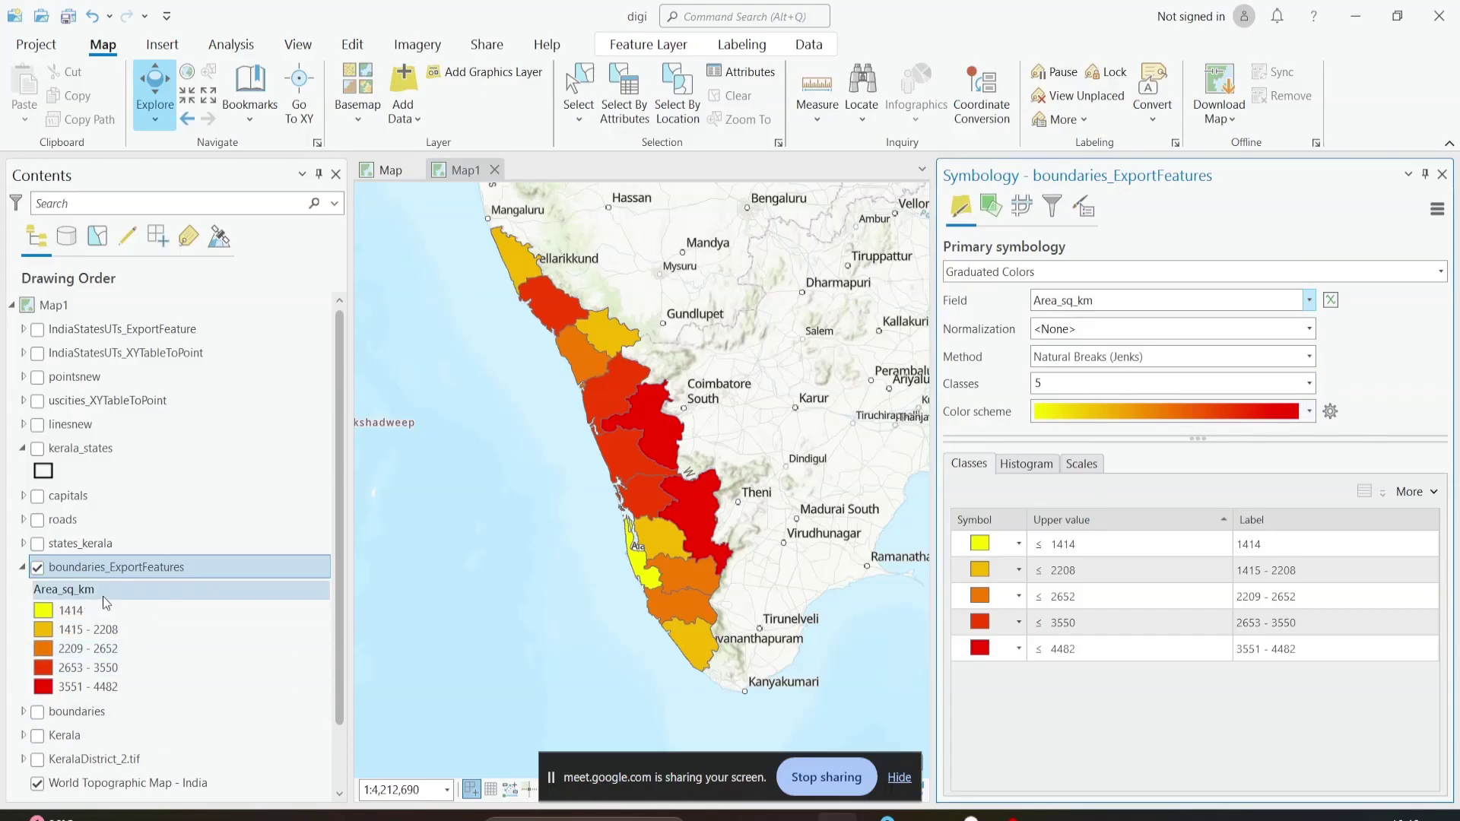
left_click(1308, 383)
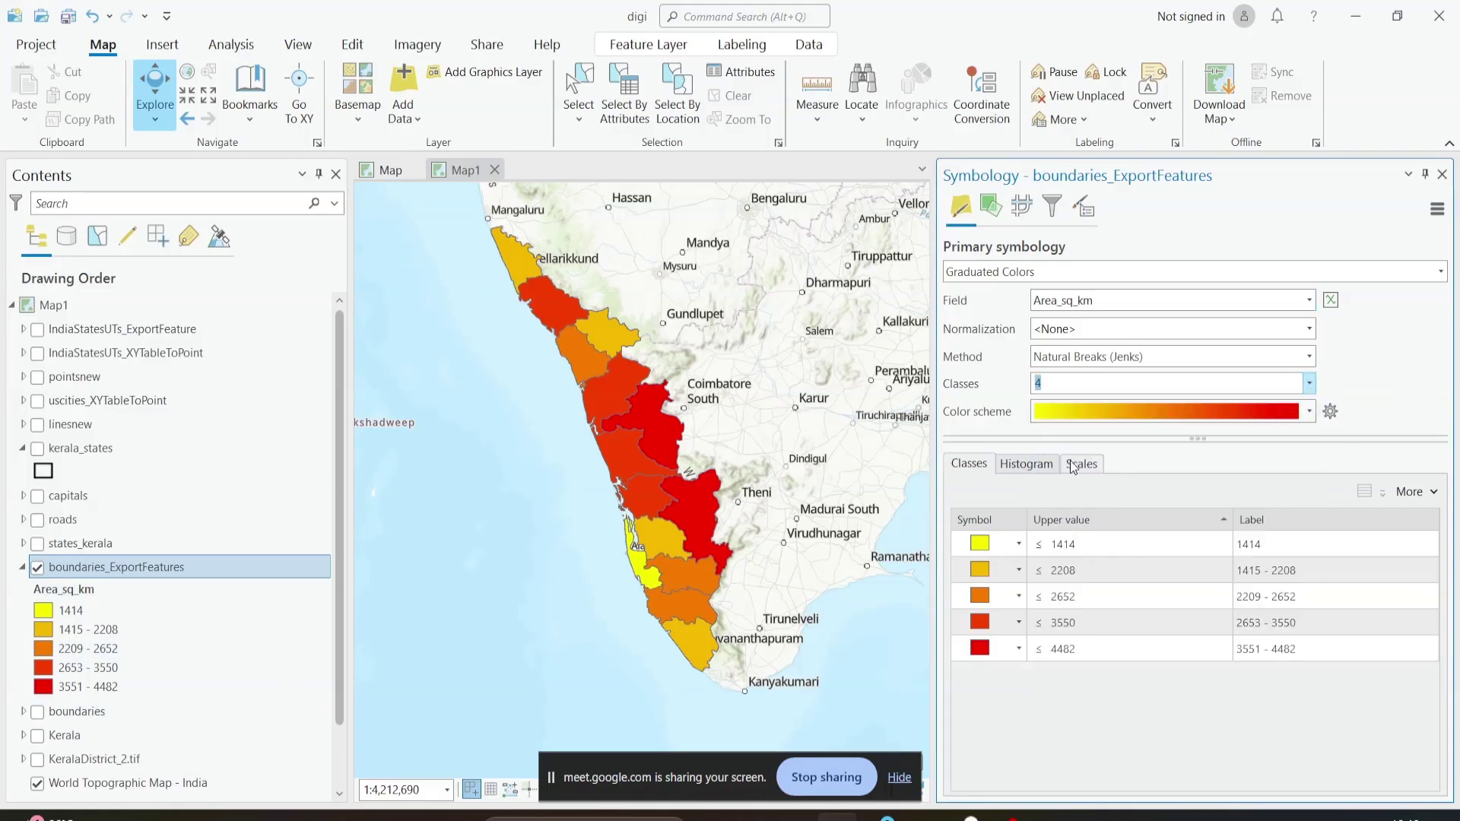
left_click(1071, 460)
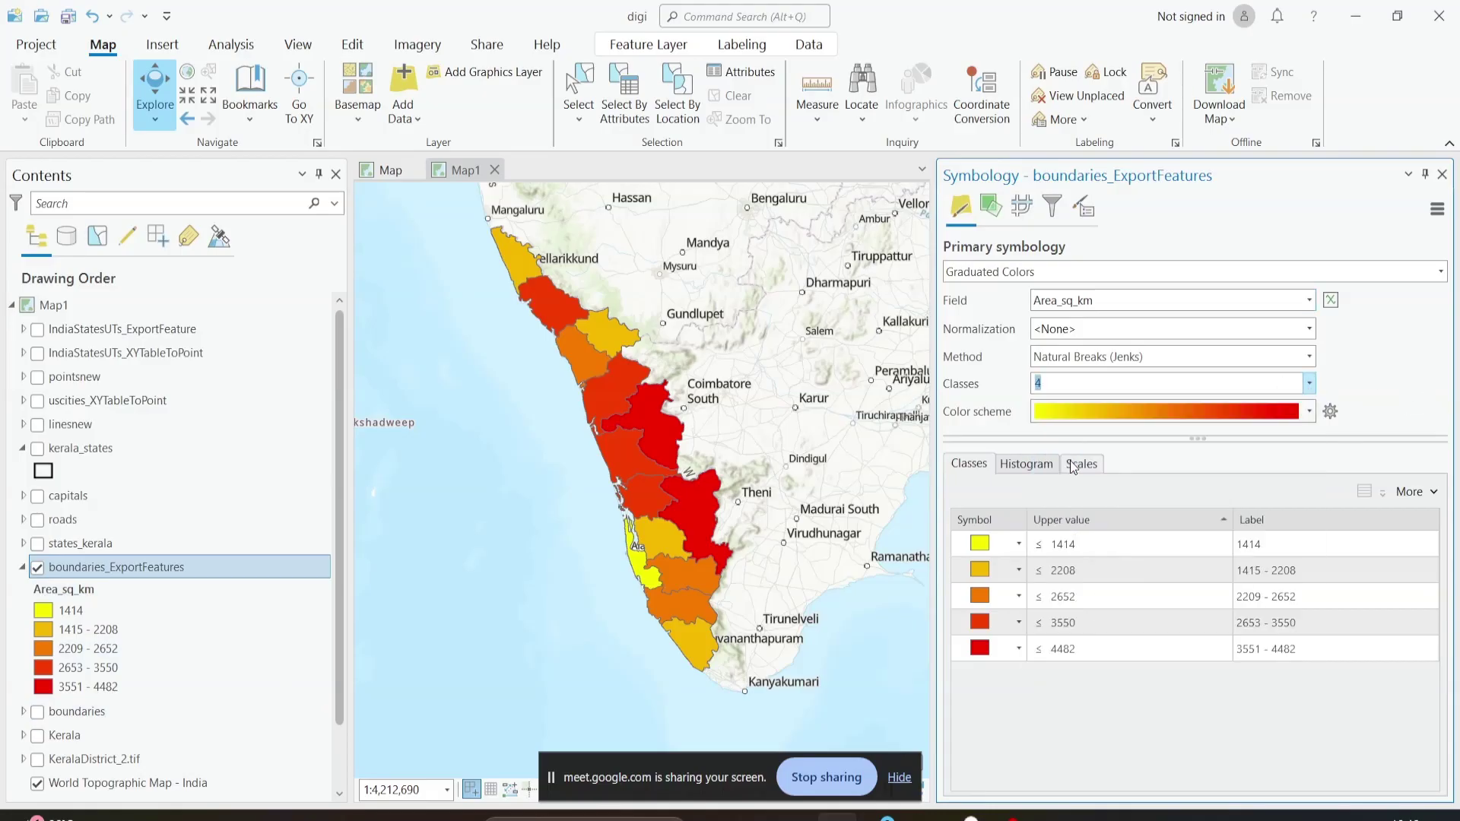
Step: Try the cyan-to-magenta color scheme, then the black-purple-to-cream scheme, on the area classes
left_click(1309, 412)
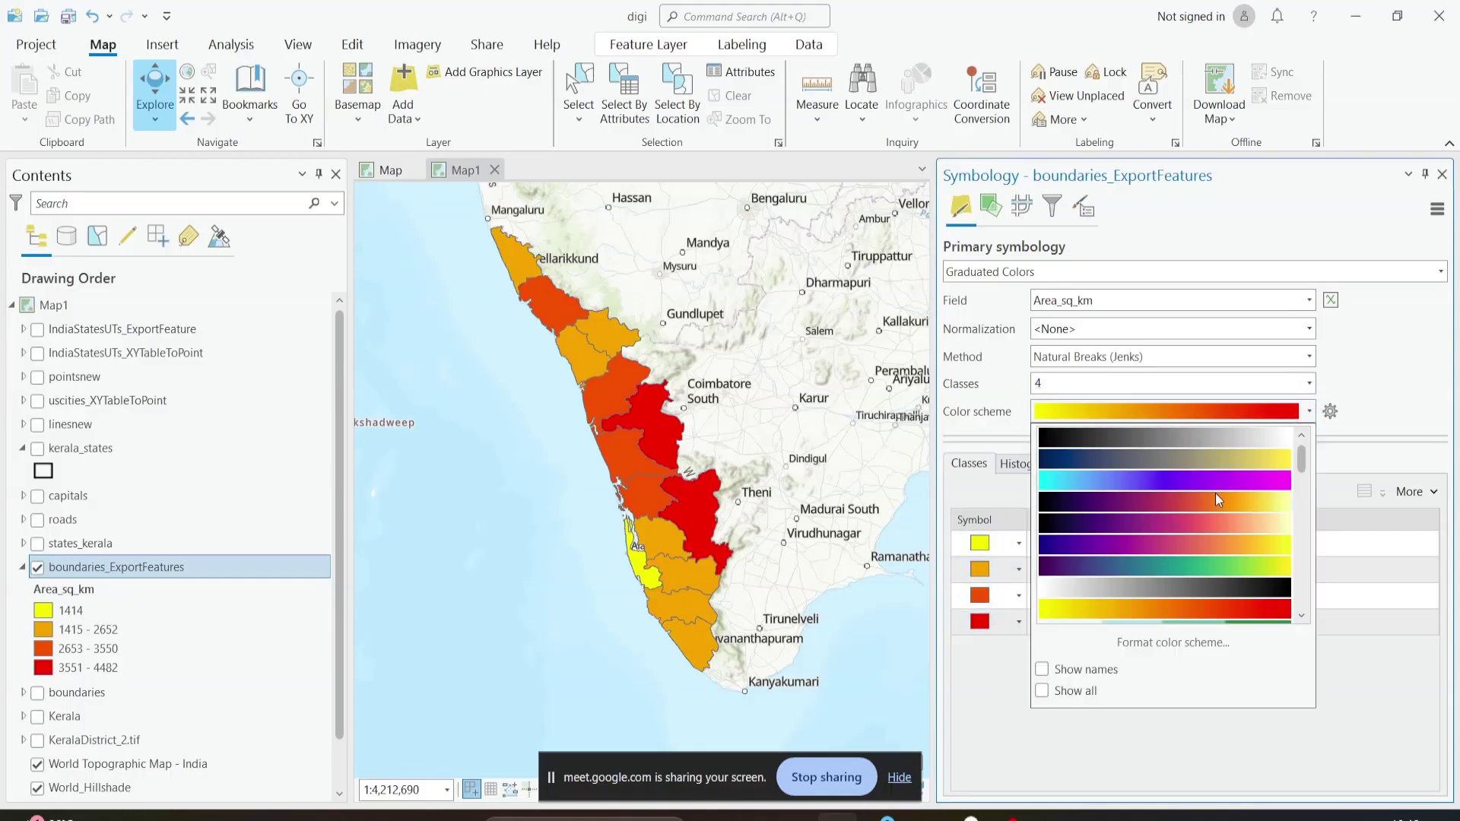
left_click(1226, 482)
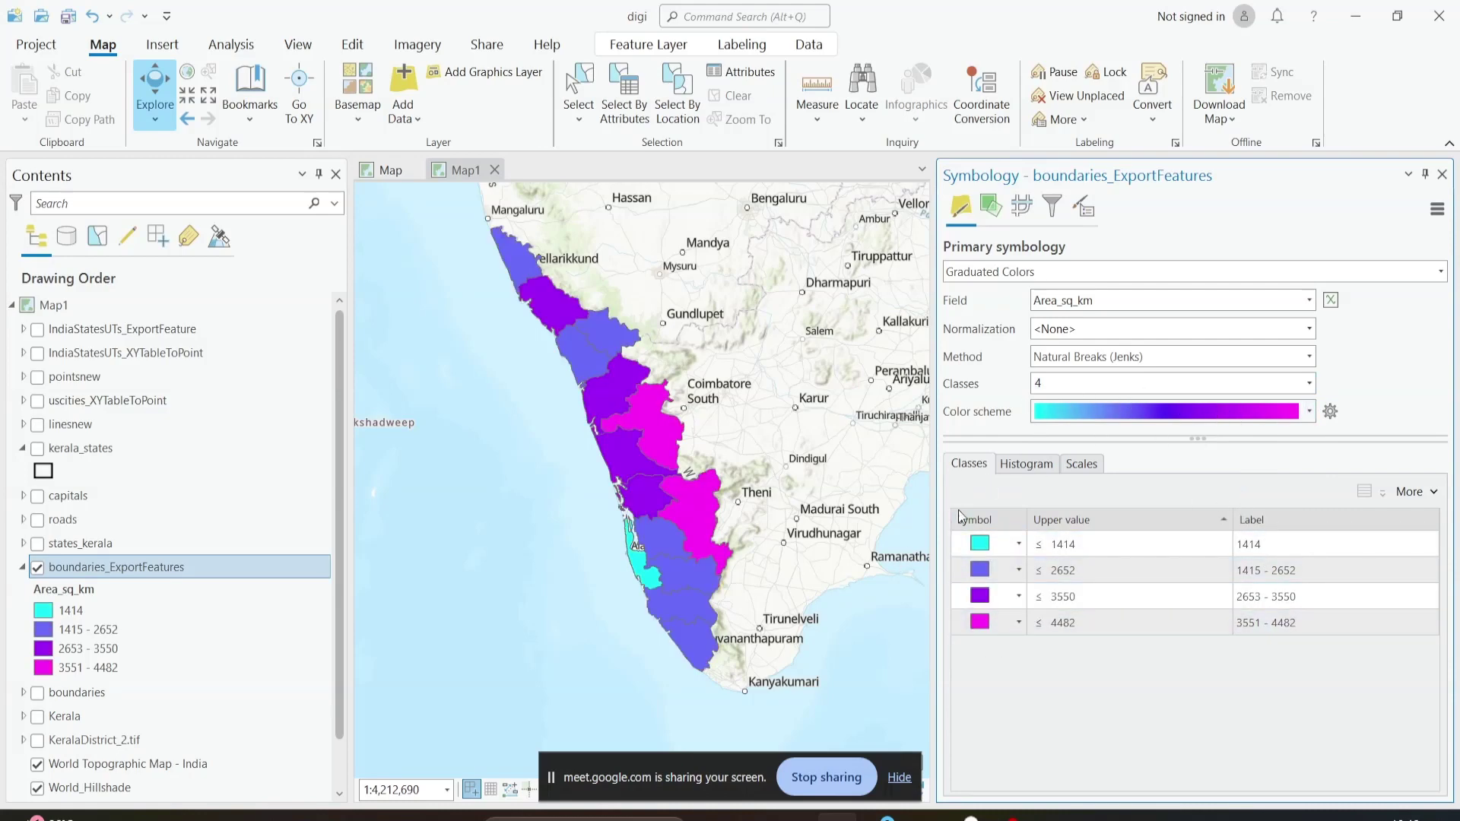
left_click(1313, 411)
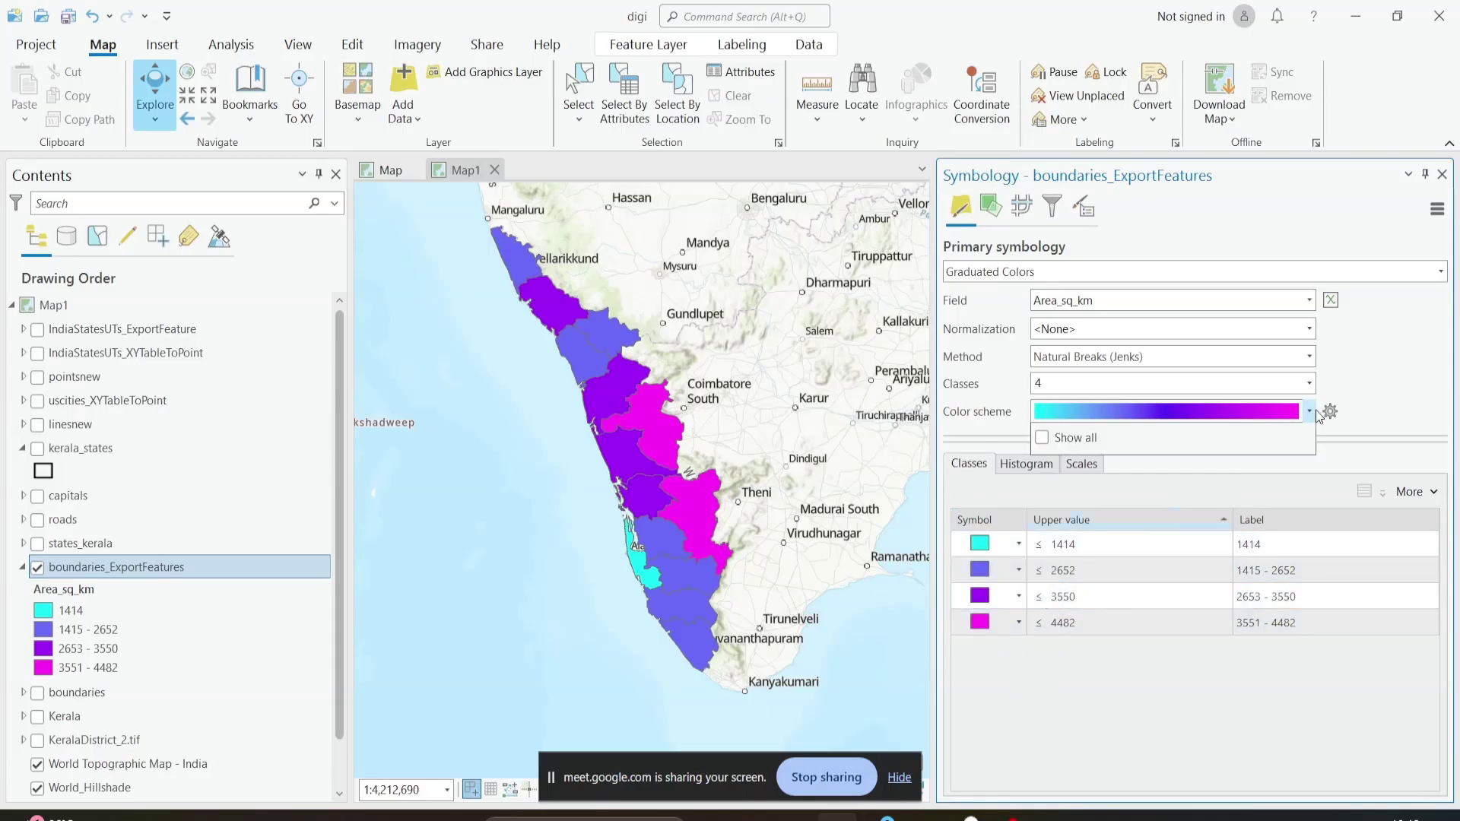
left_click(1194, 522)
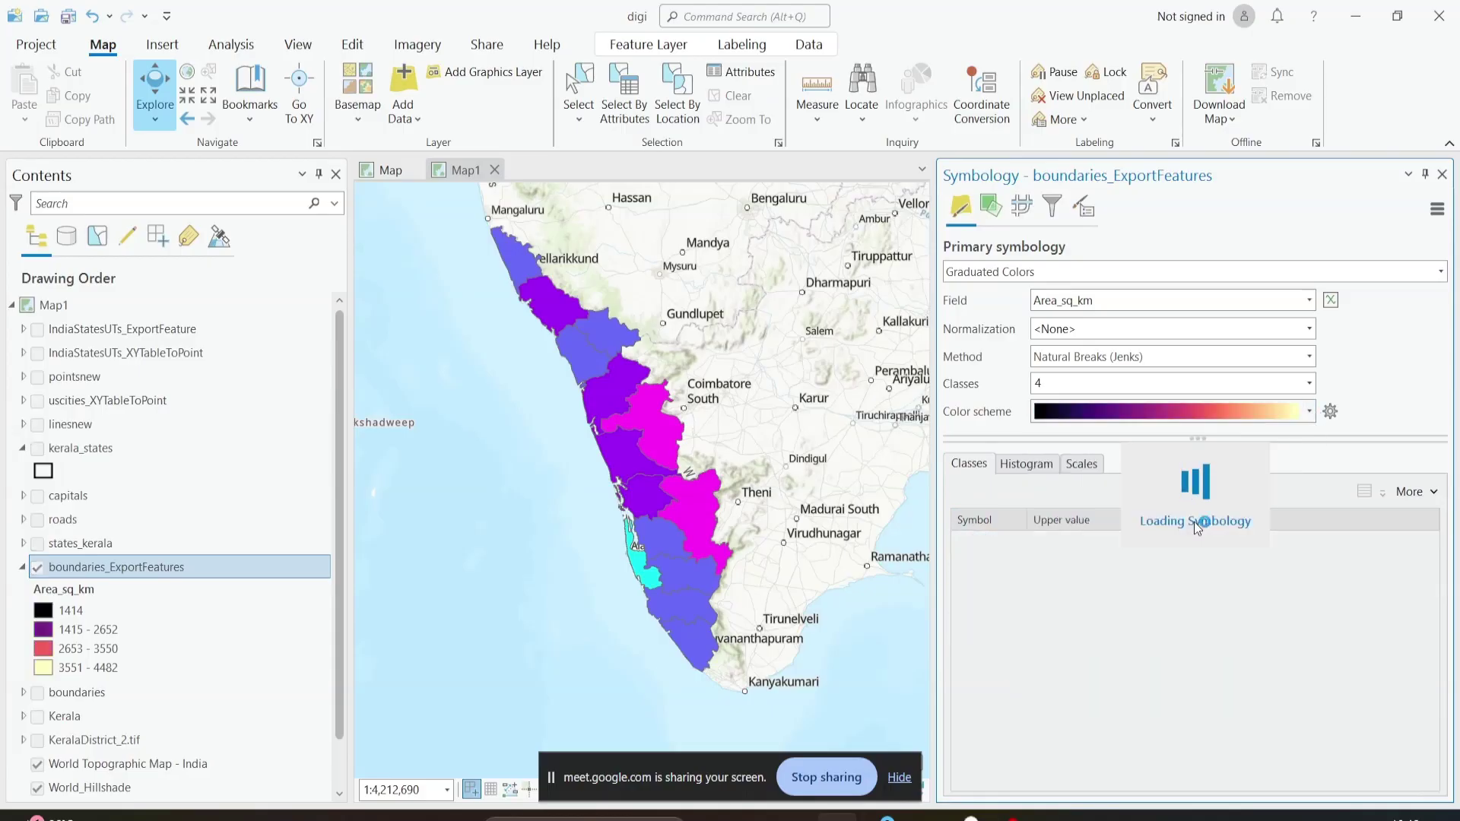
Step: Change the area classes' color scheme to the four-step green scheme running from light to dark
left_click(1310, 411)
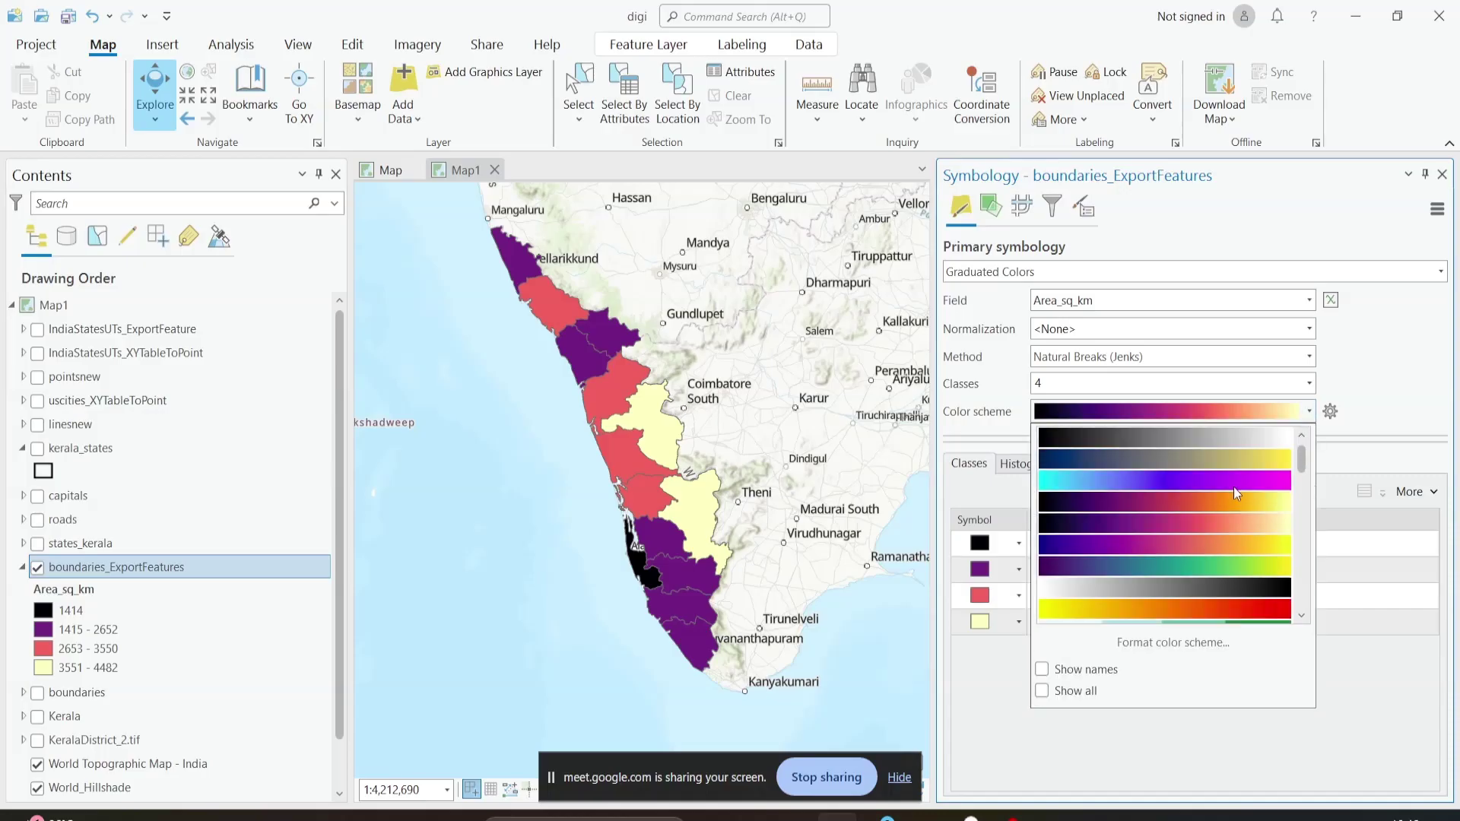
scroll(1234, 487, "down", 5)
scroll(1235, 487, "up", 3)
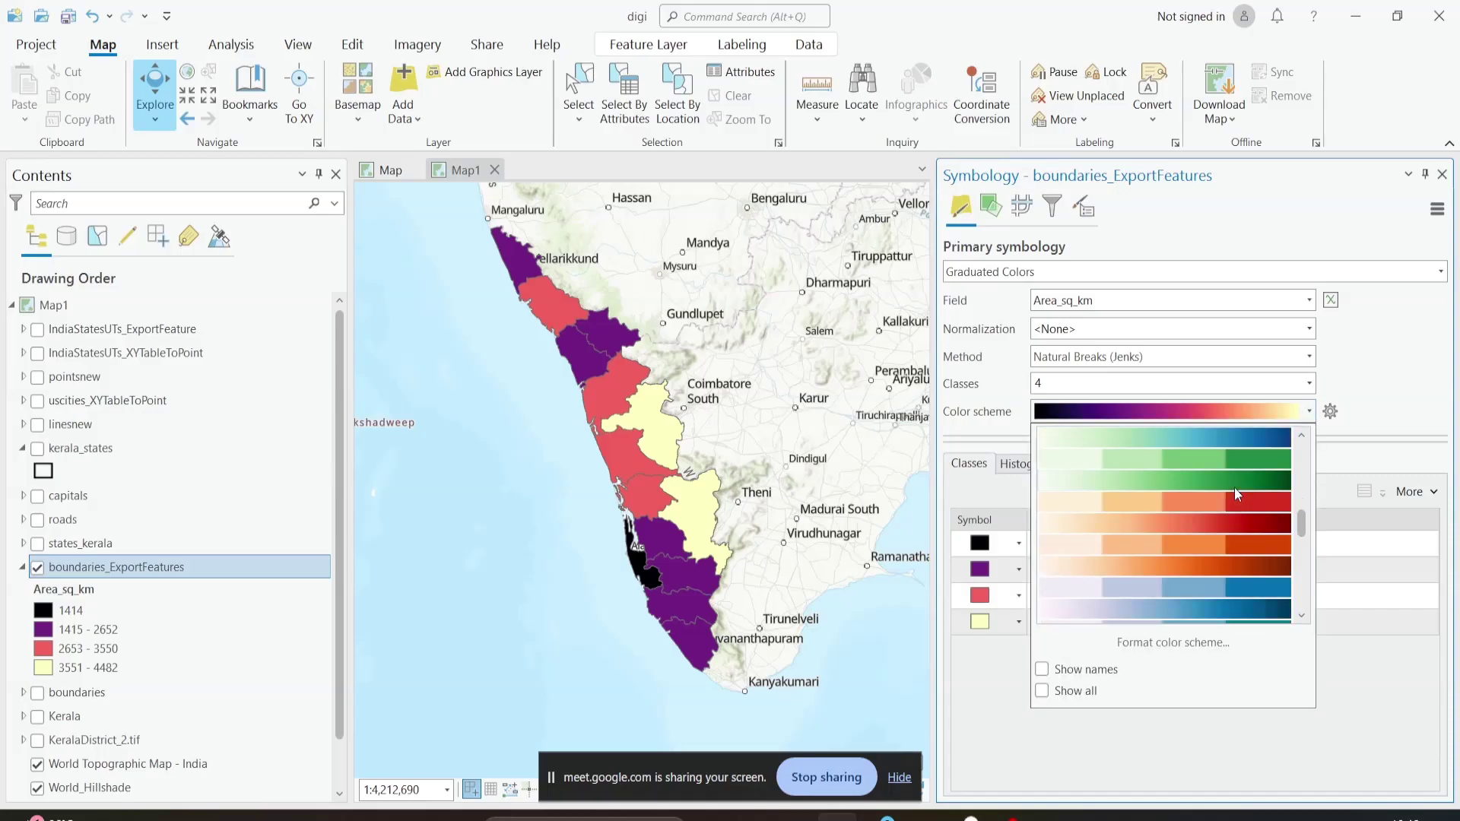
left_click(1203, 527)
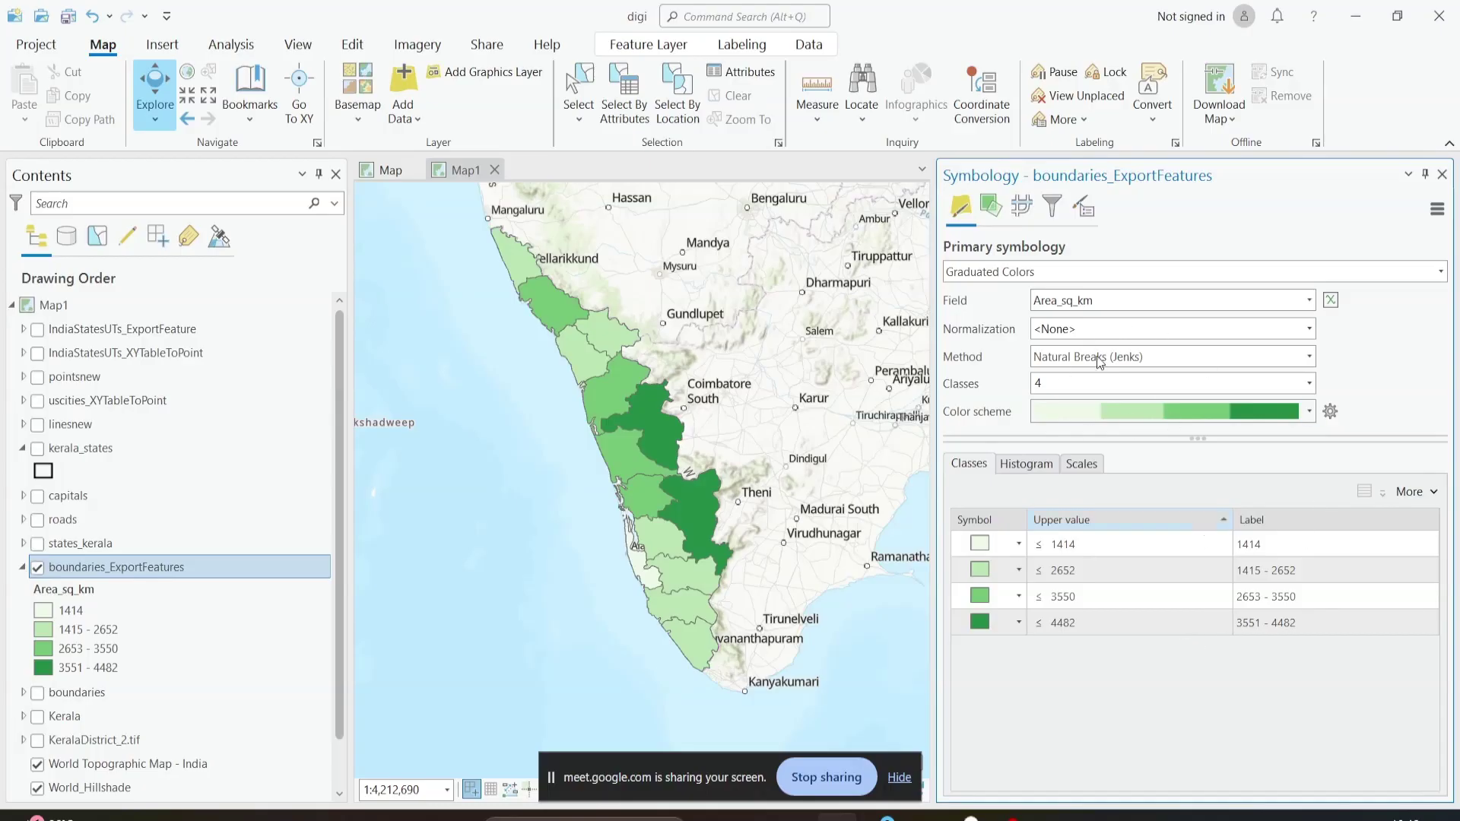
Step: Review the classification methods and change the method for the area classes to Equal Interval
left_click(1309, 358)
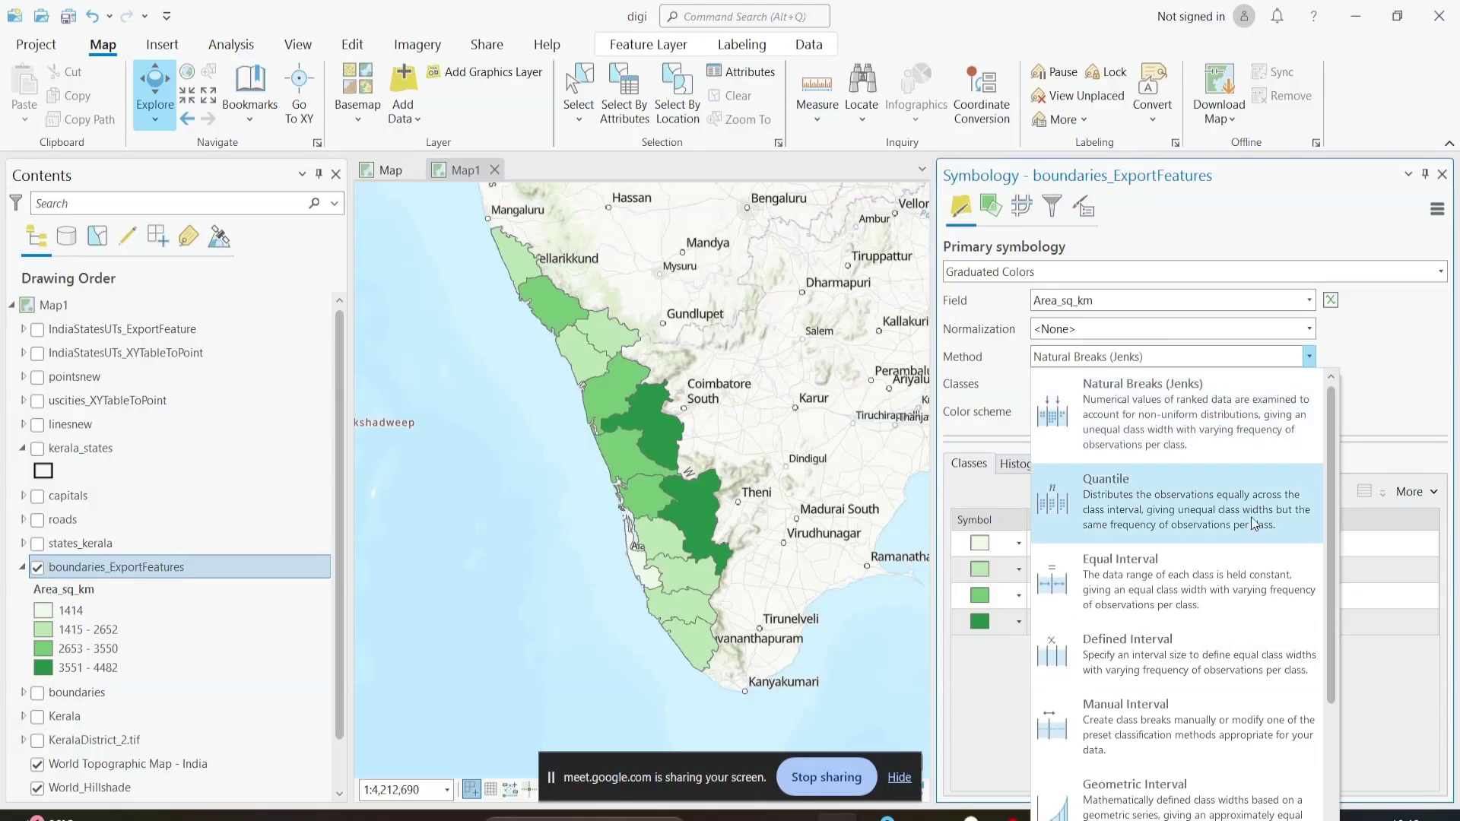
scroll(1332, 456, "down", 1)
scroll(1339, 524, "up", 1)
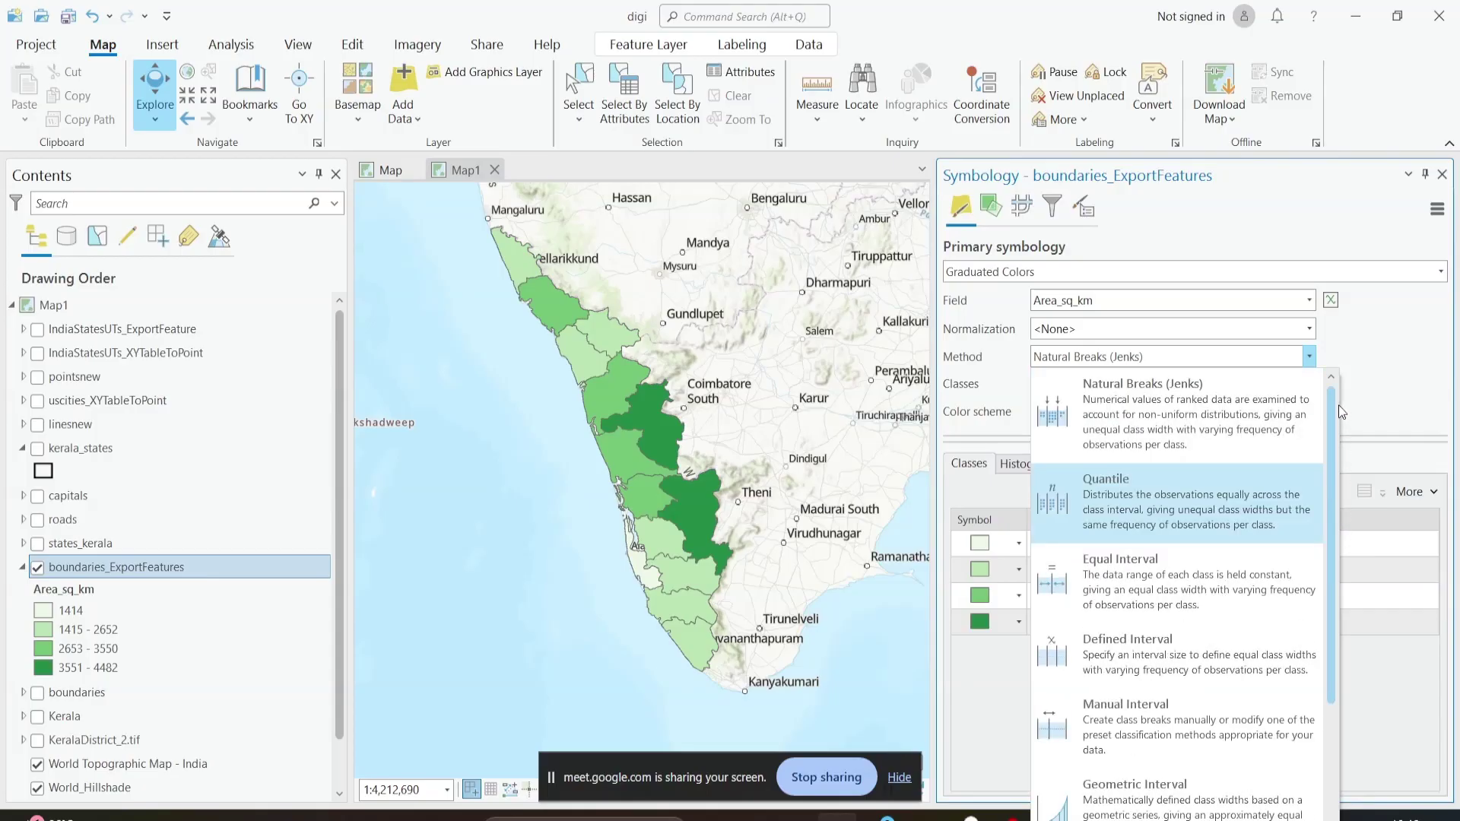
left_click(941, 403)
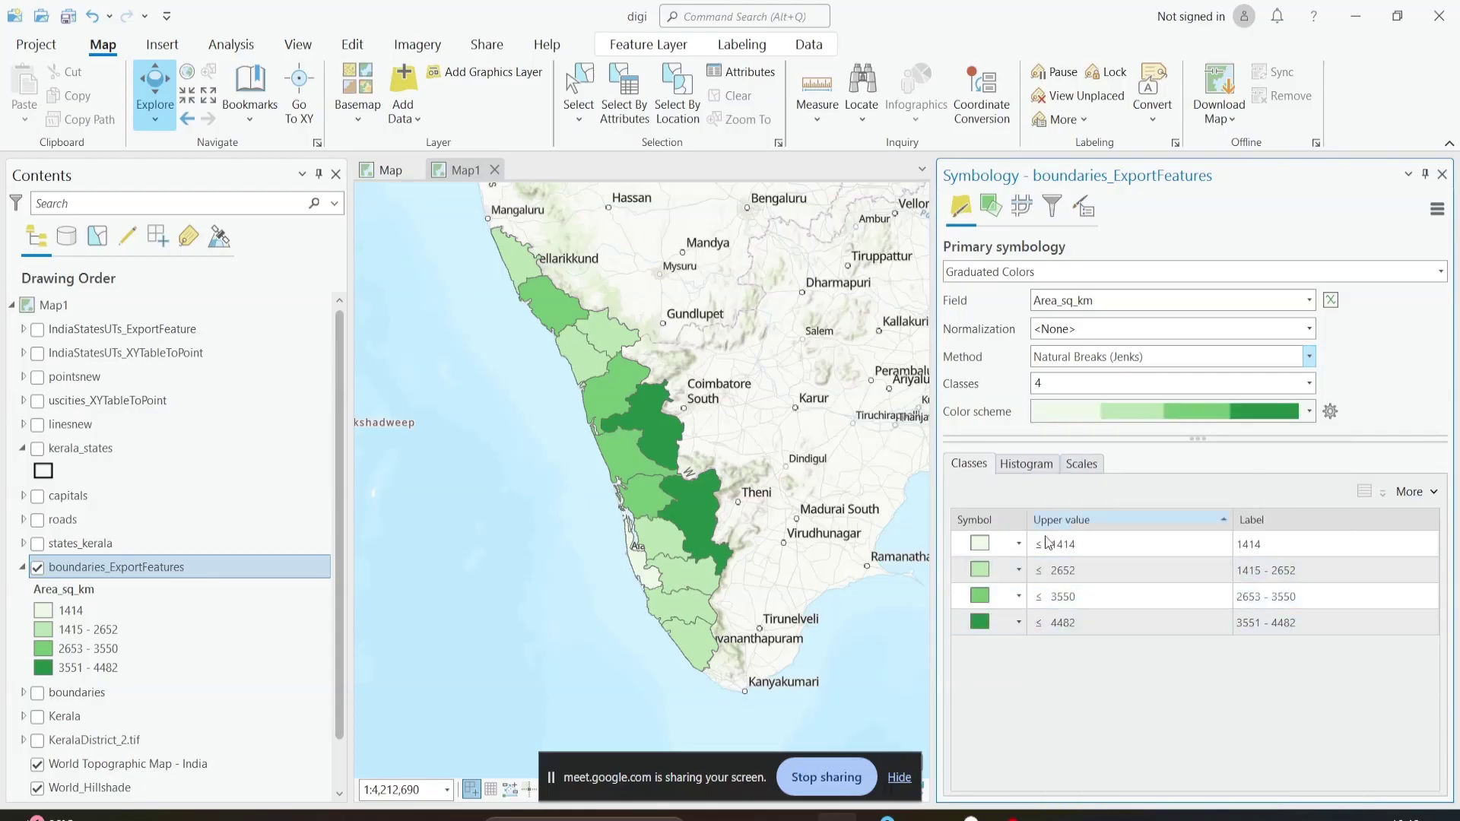
left_click(1308, 357)
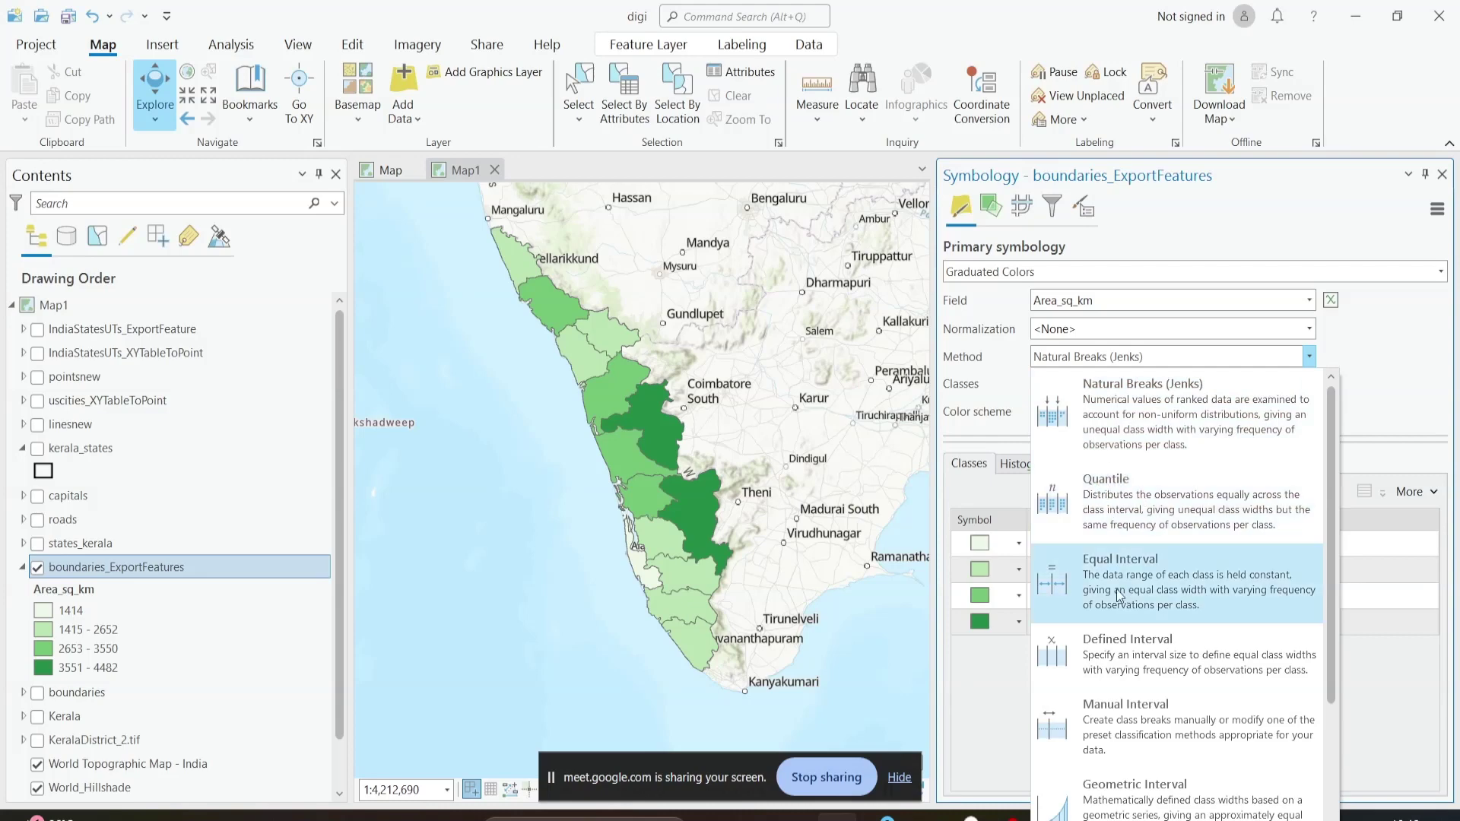
left_click(1135, 559)
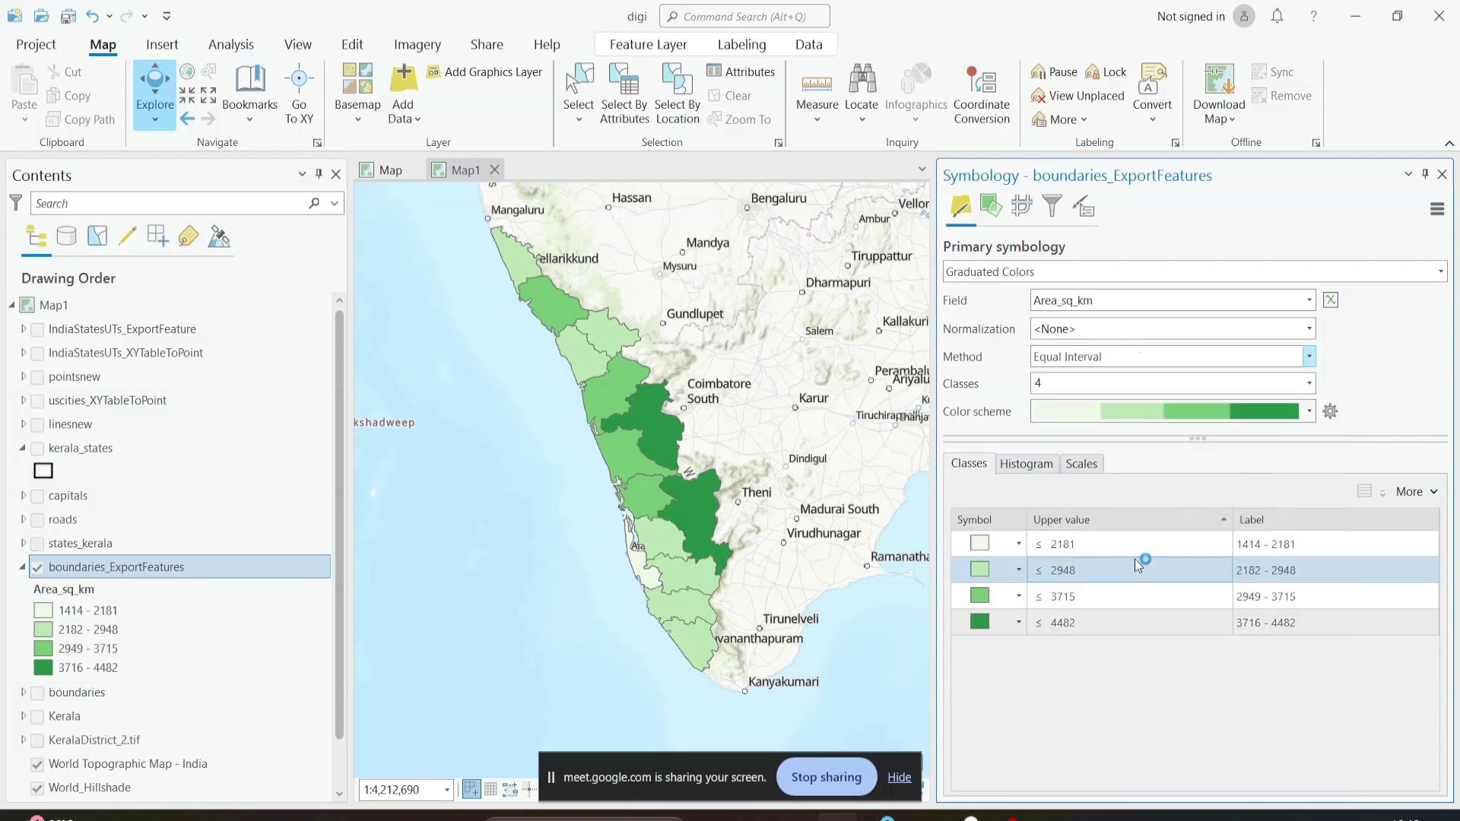
left_click(1089, 622)
left_click(1309, 383)
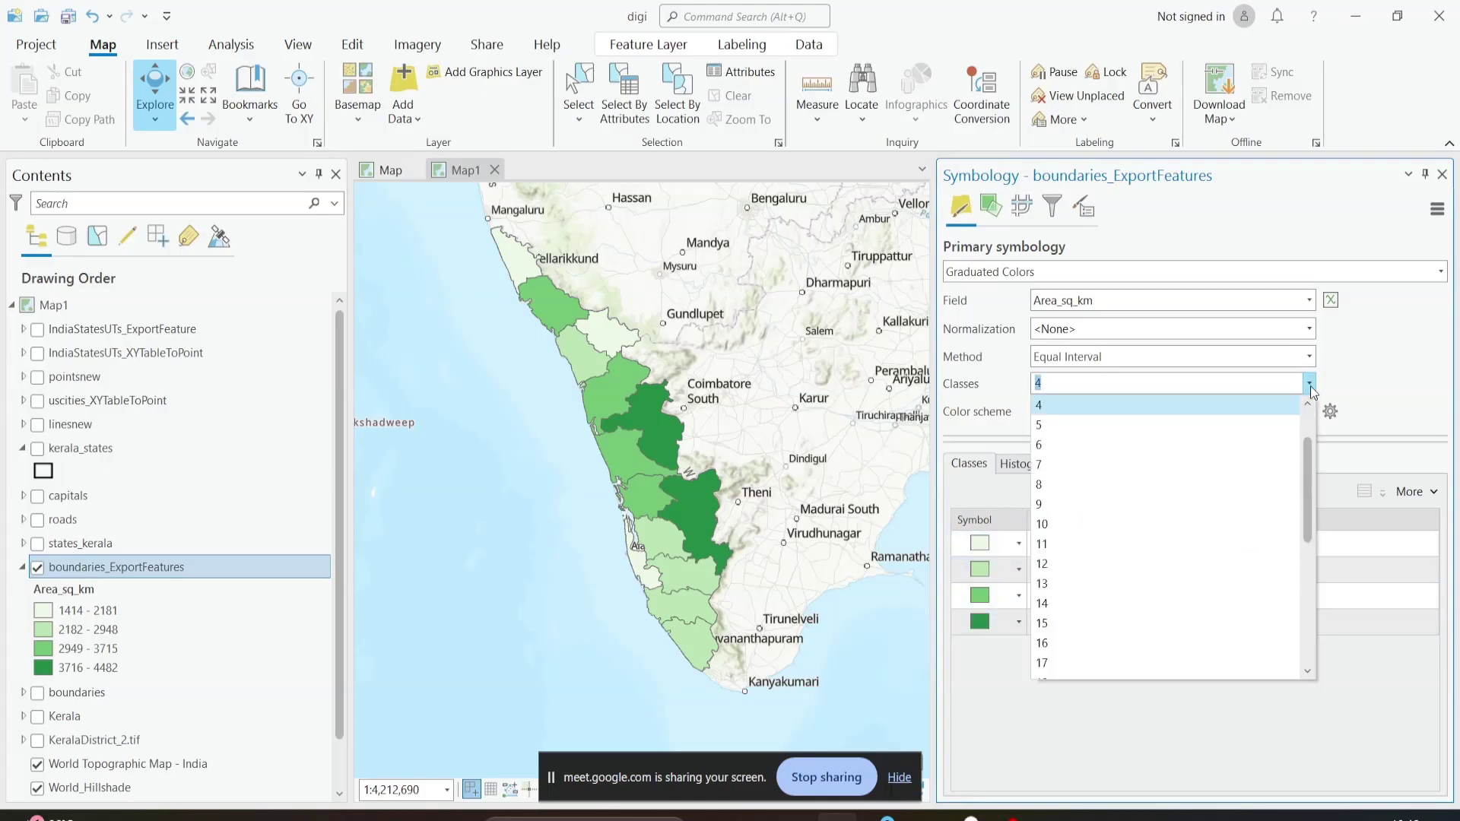
left_click(1256, 426)
left_click(1309, 357)
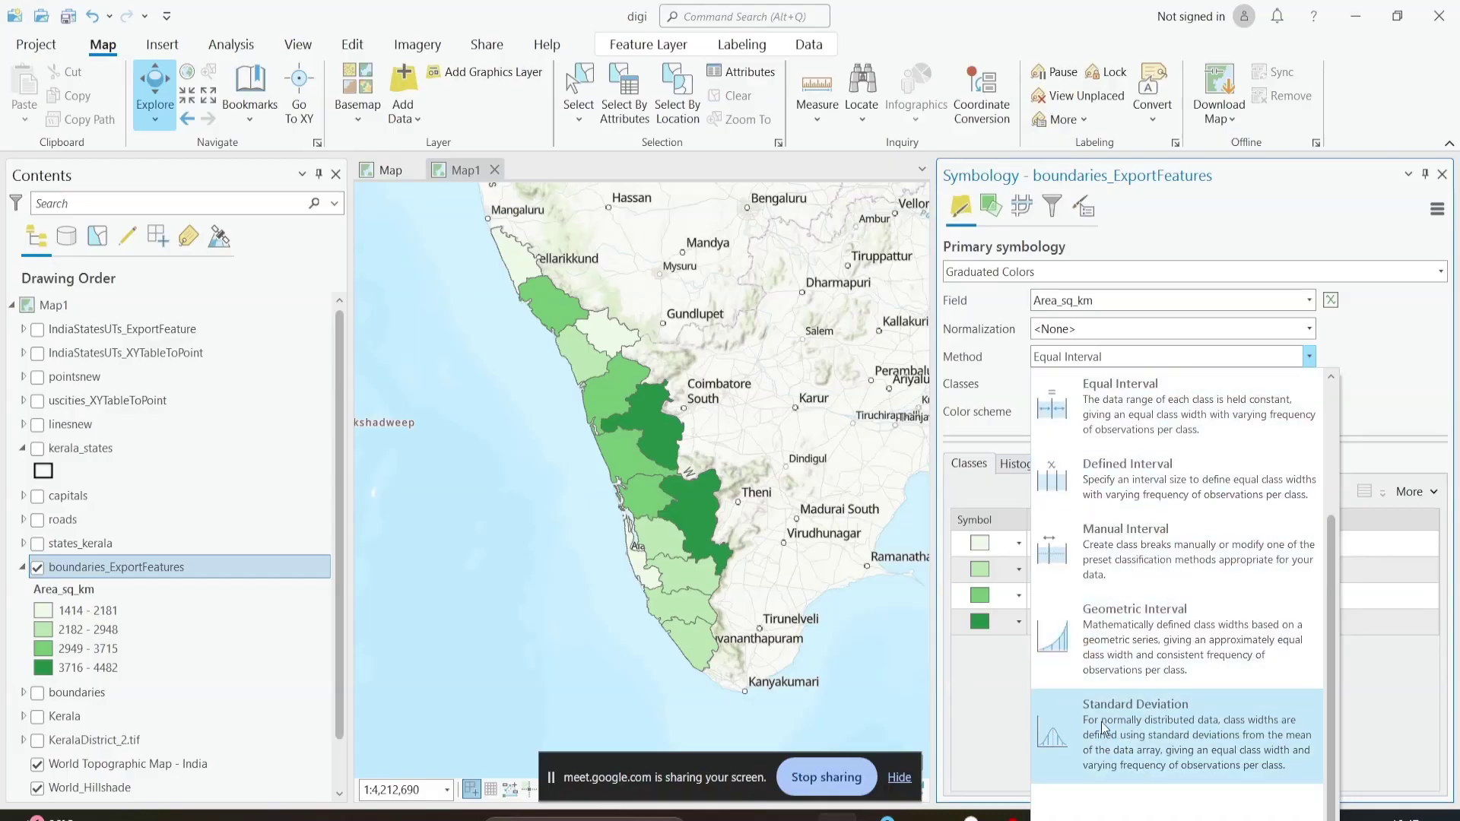
key("Escape")
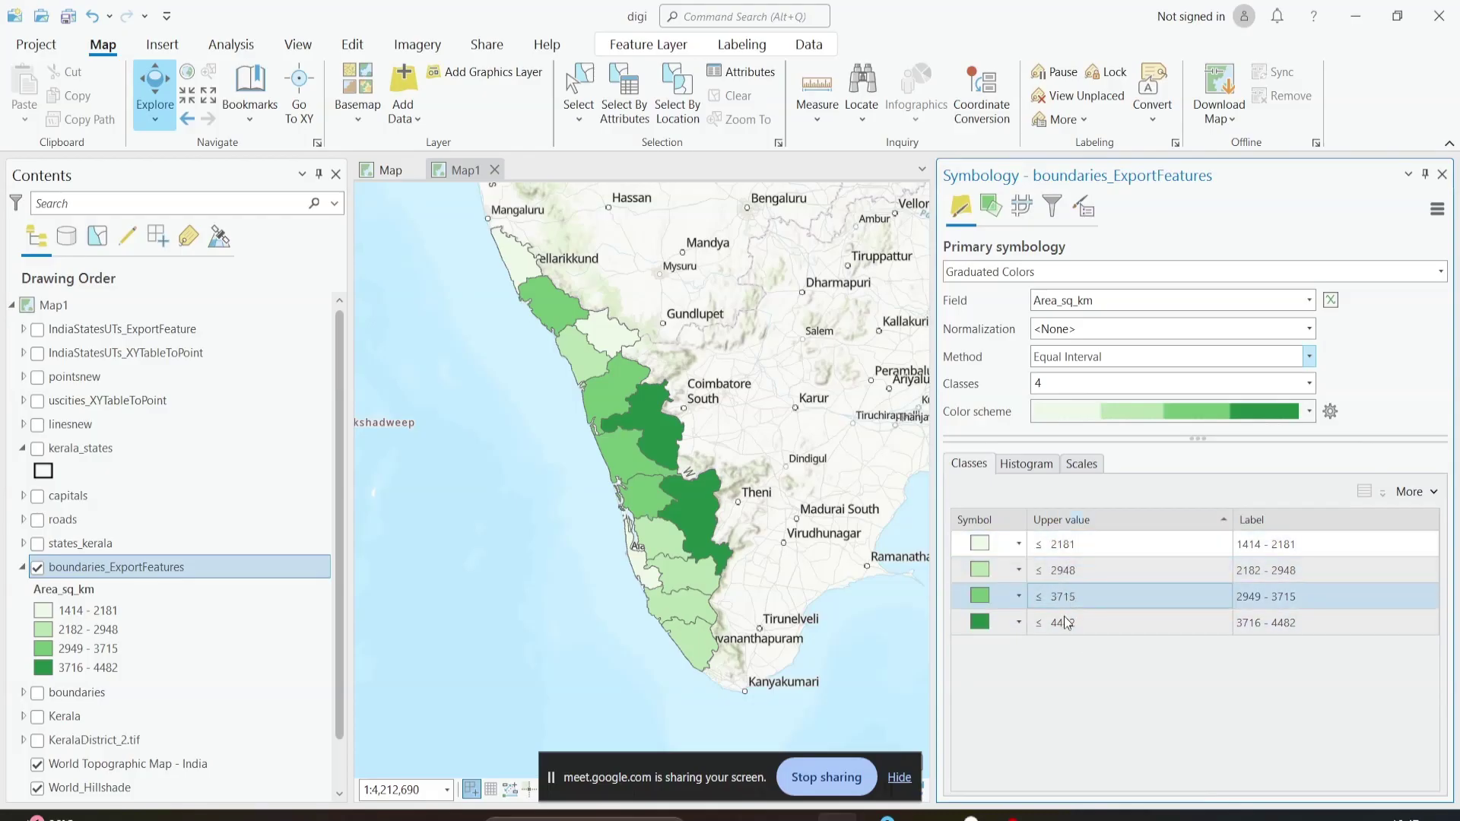
Step: Review the classification methods and change the method for the area classes to Manual Interval
left_click(1309, 359)
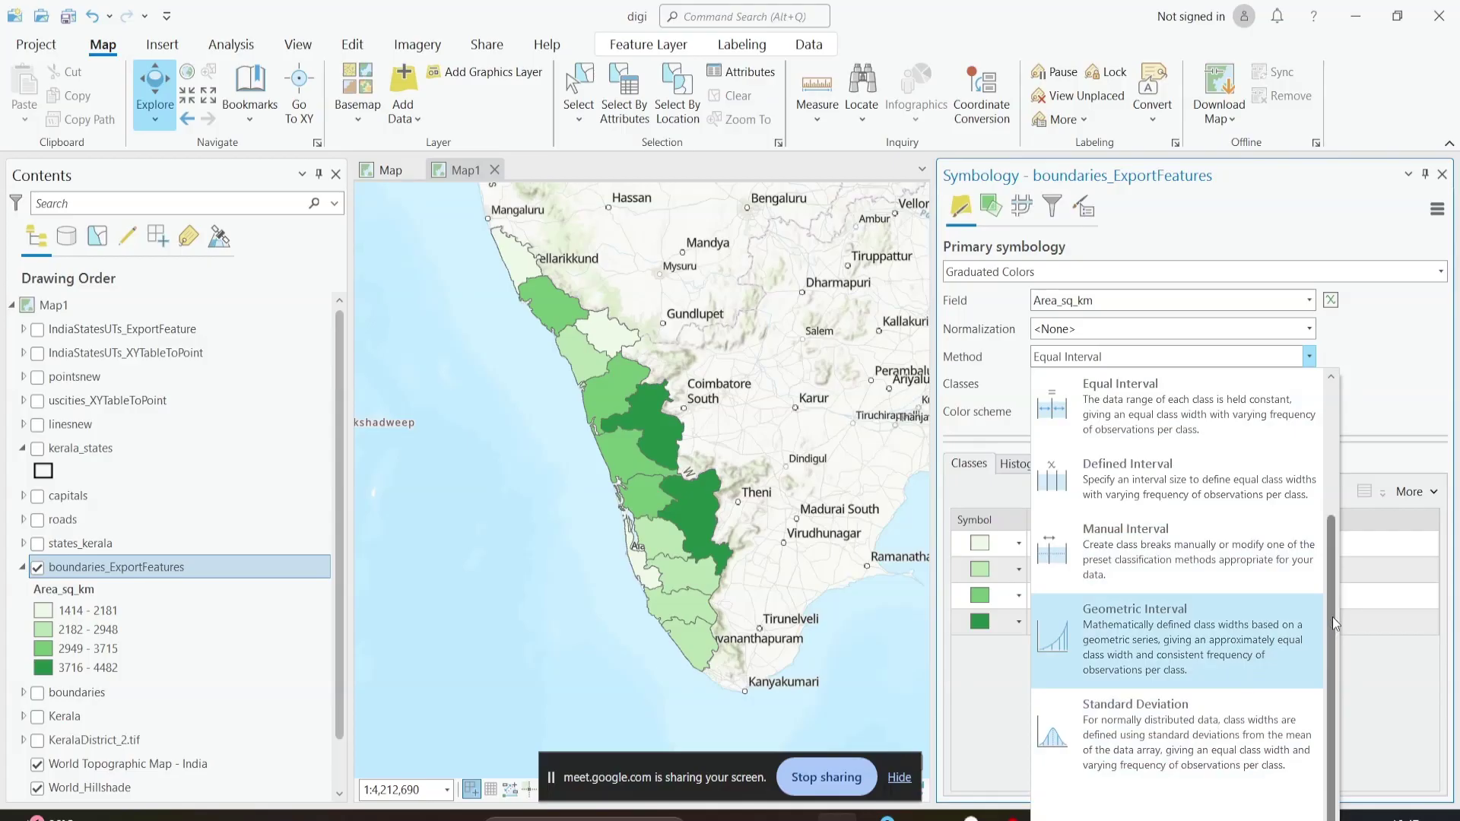
scroll(1332, 617, "up", 2)
scroll(1338, 614, "down", 1)
scroll(1336, 661, "down", 1)
scroll(1334, 718, "up", 2)
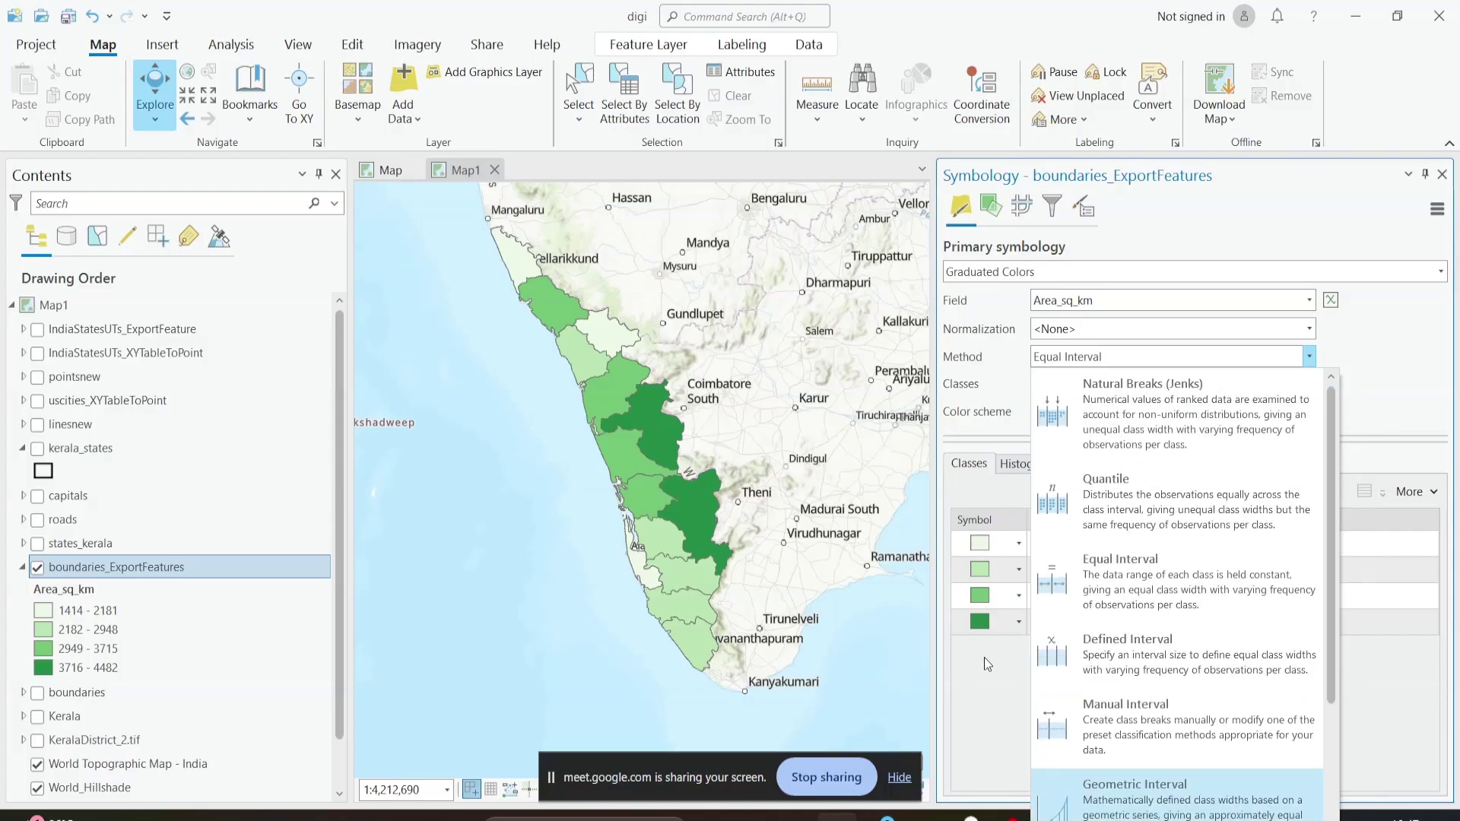
scroll(1217, 608, "down", 2)
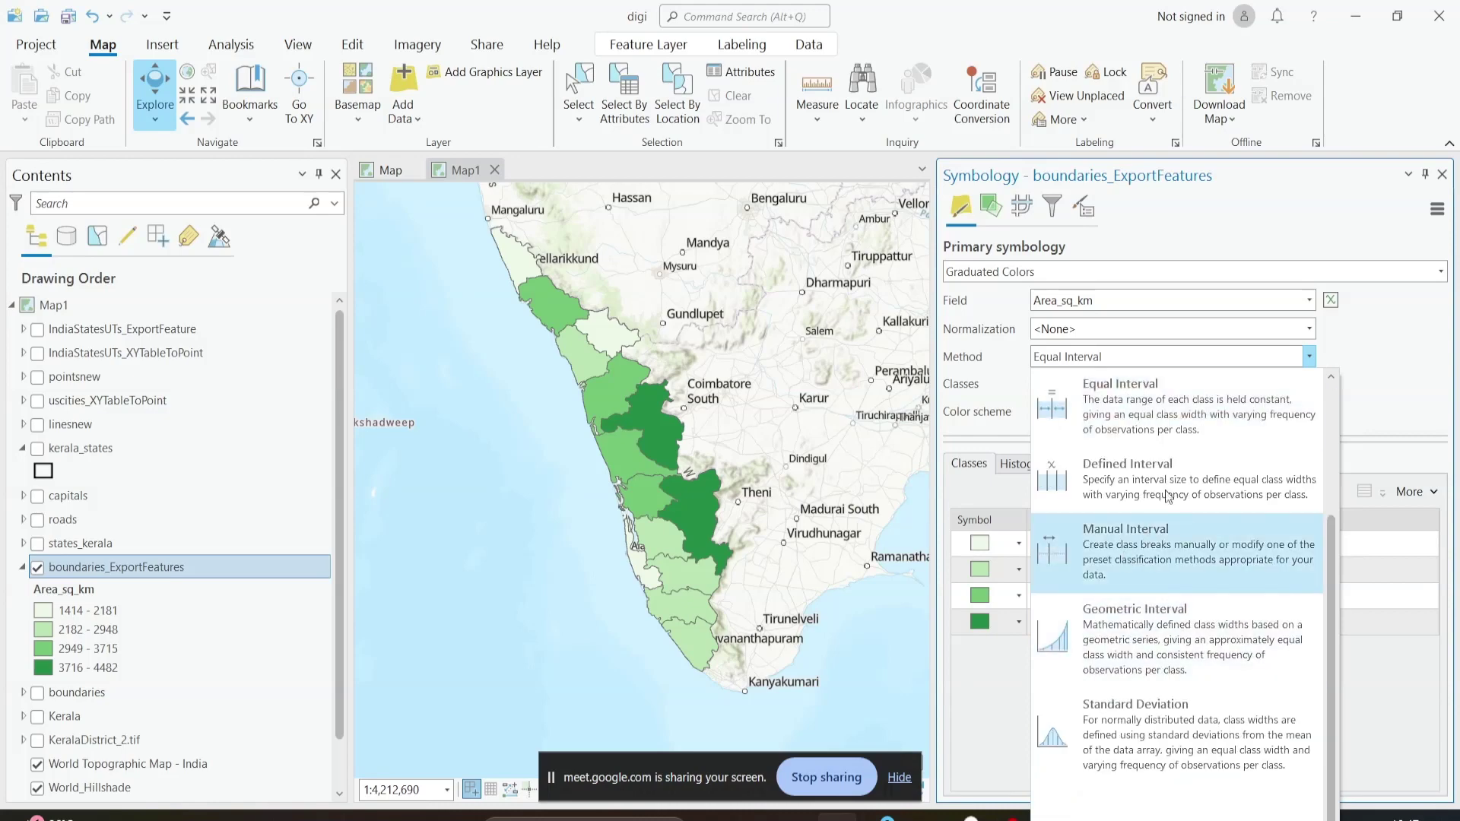
left_click(1190, 553)
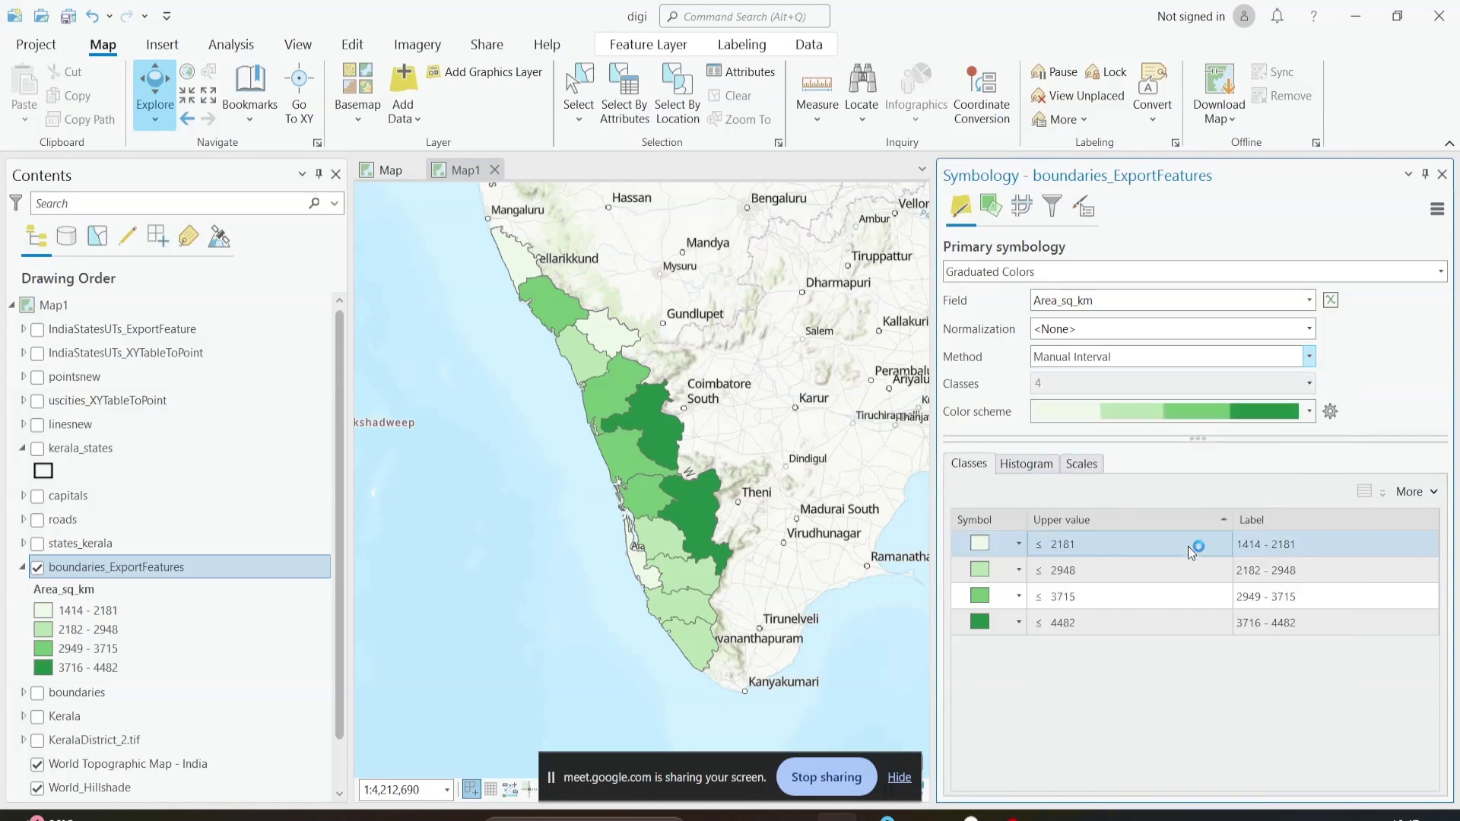
Step: Try to set the upper value of the first area class to 200
left_click(1138, 543)
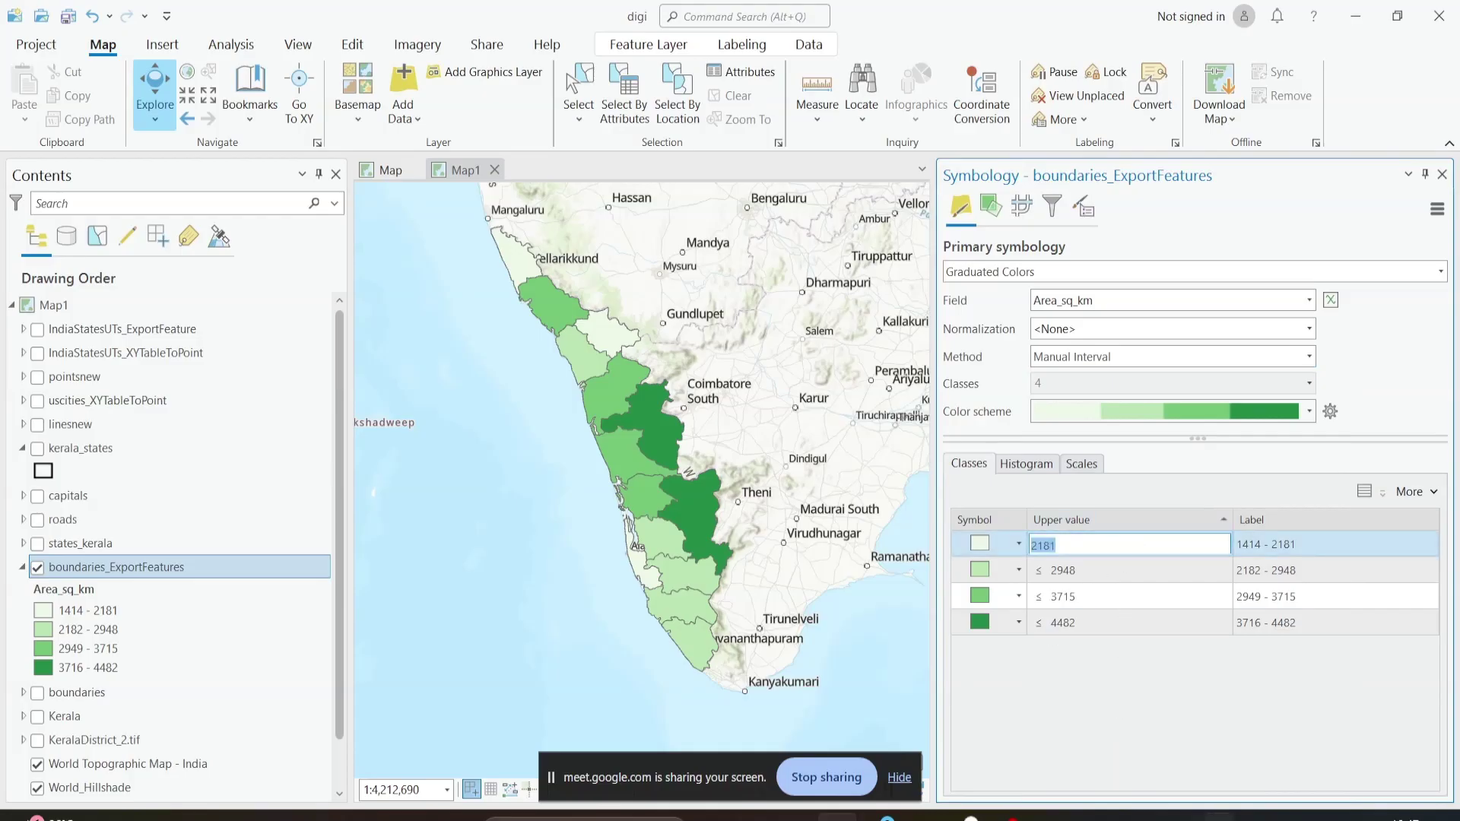
key("super+i")
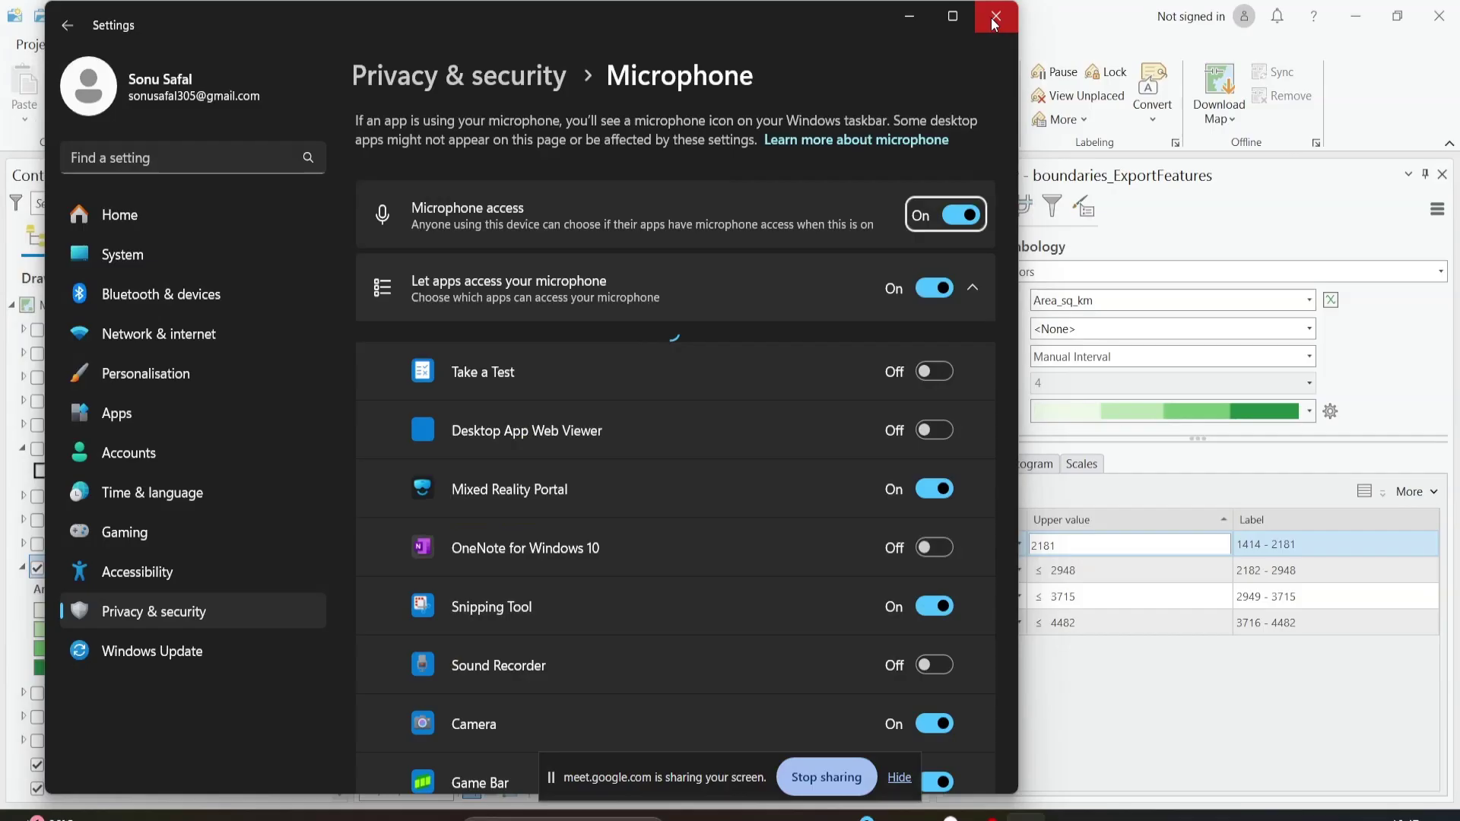
left_click(995, 23)
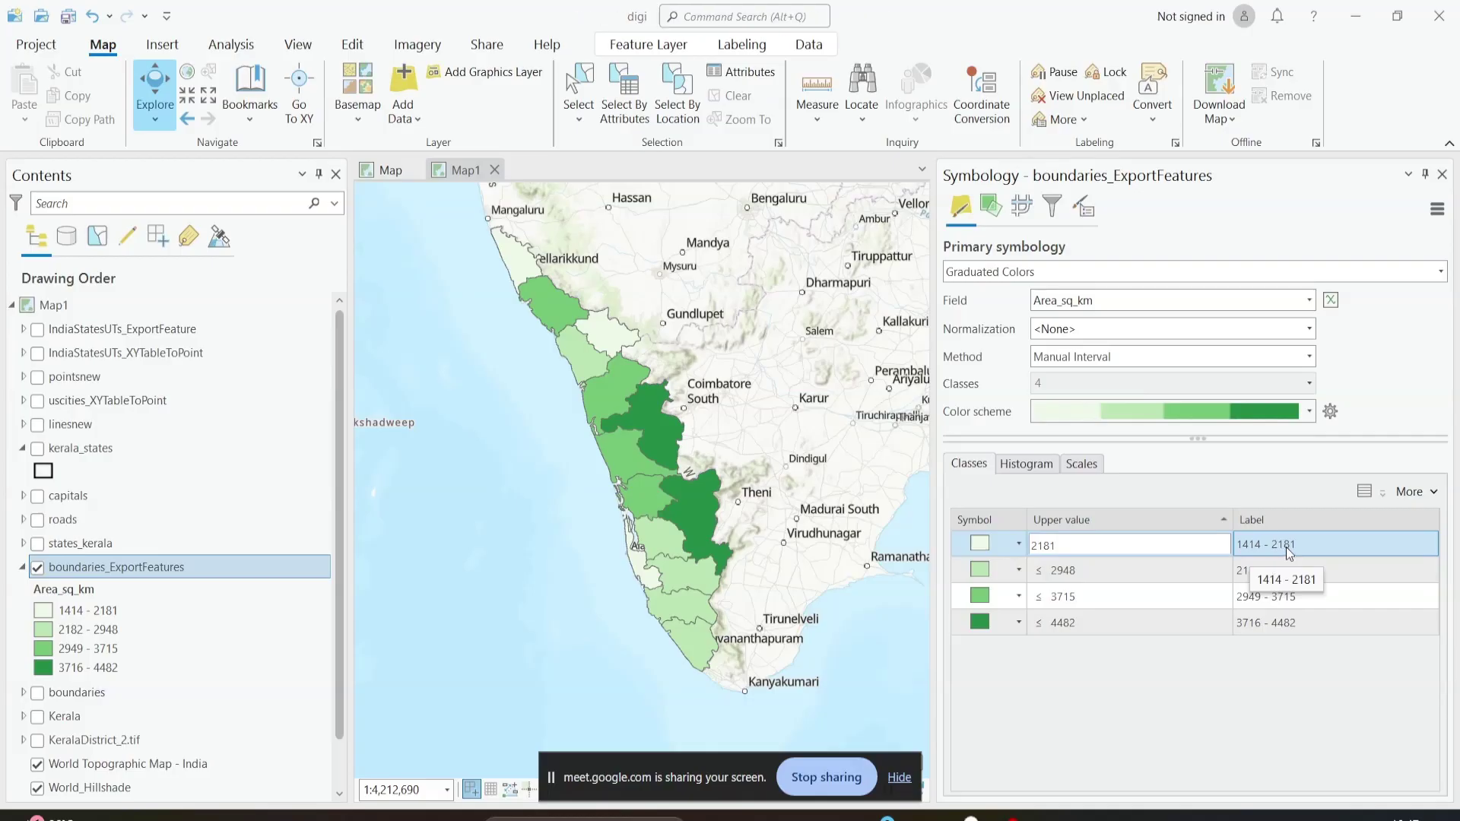
left_click_drag(1065, 545, 1019, 546)
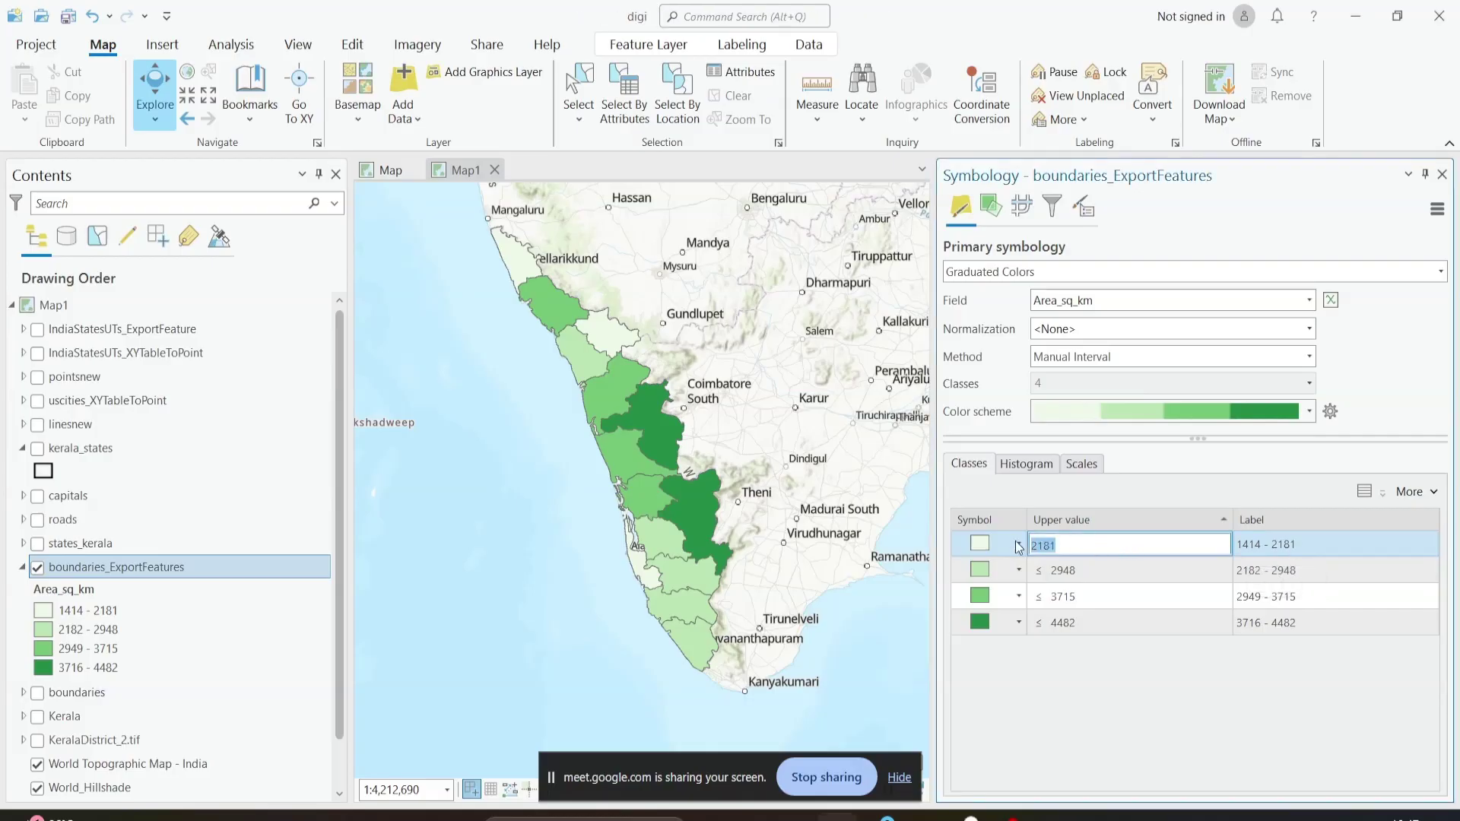
type("200")
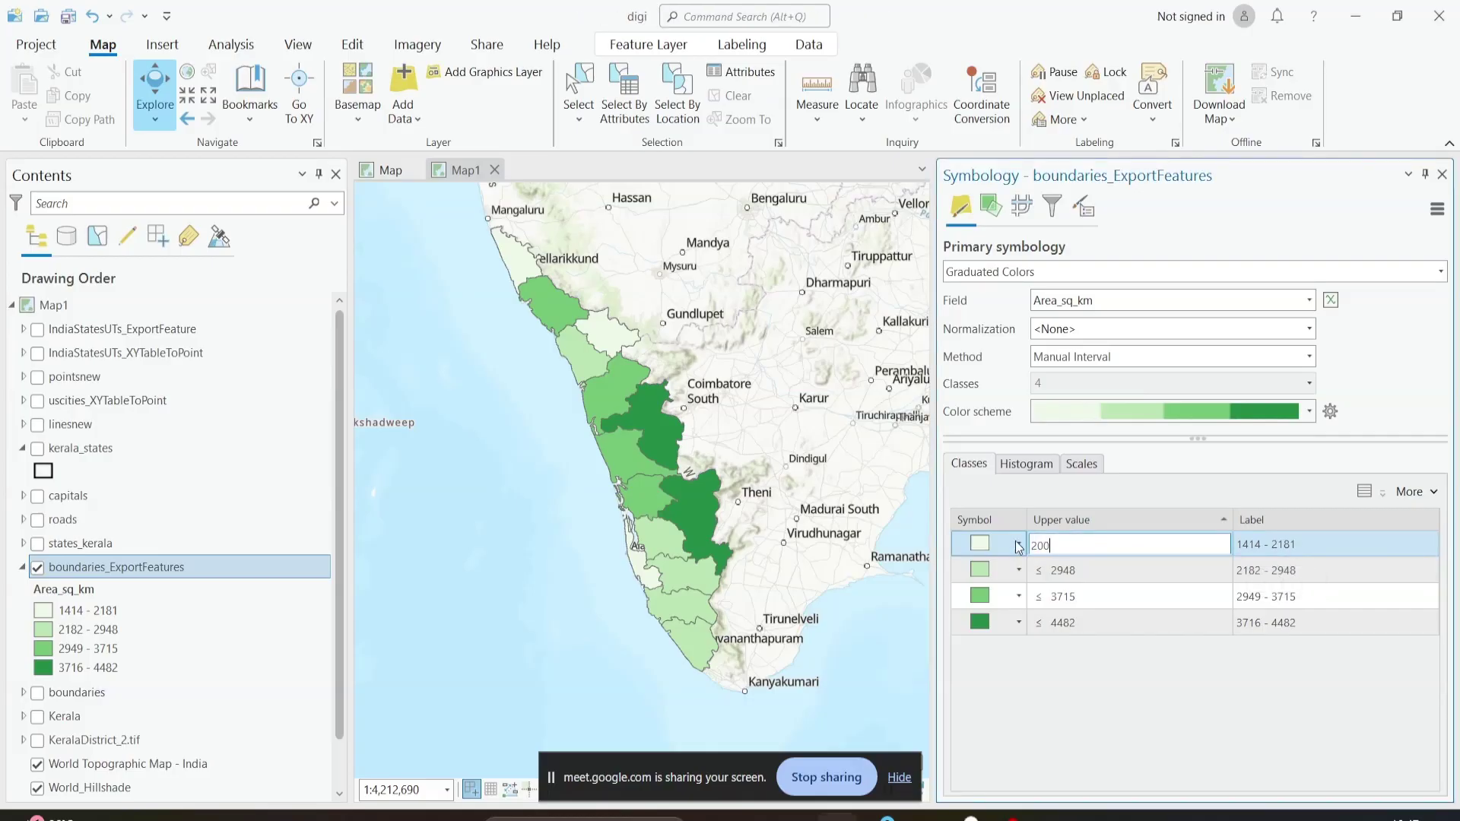
key("Return")
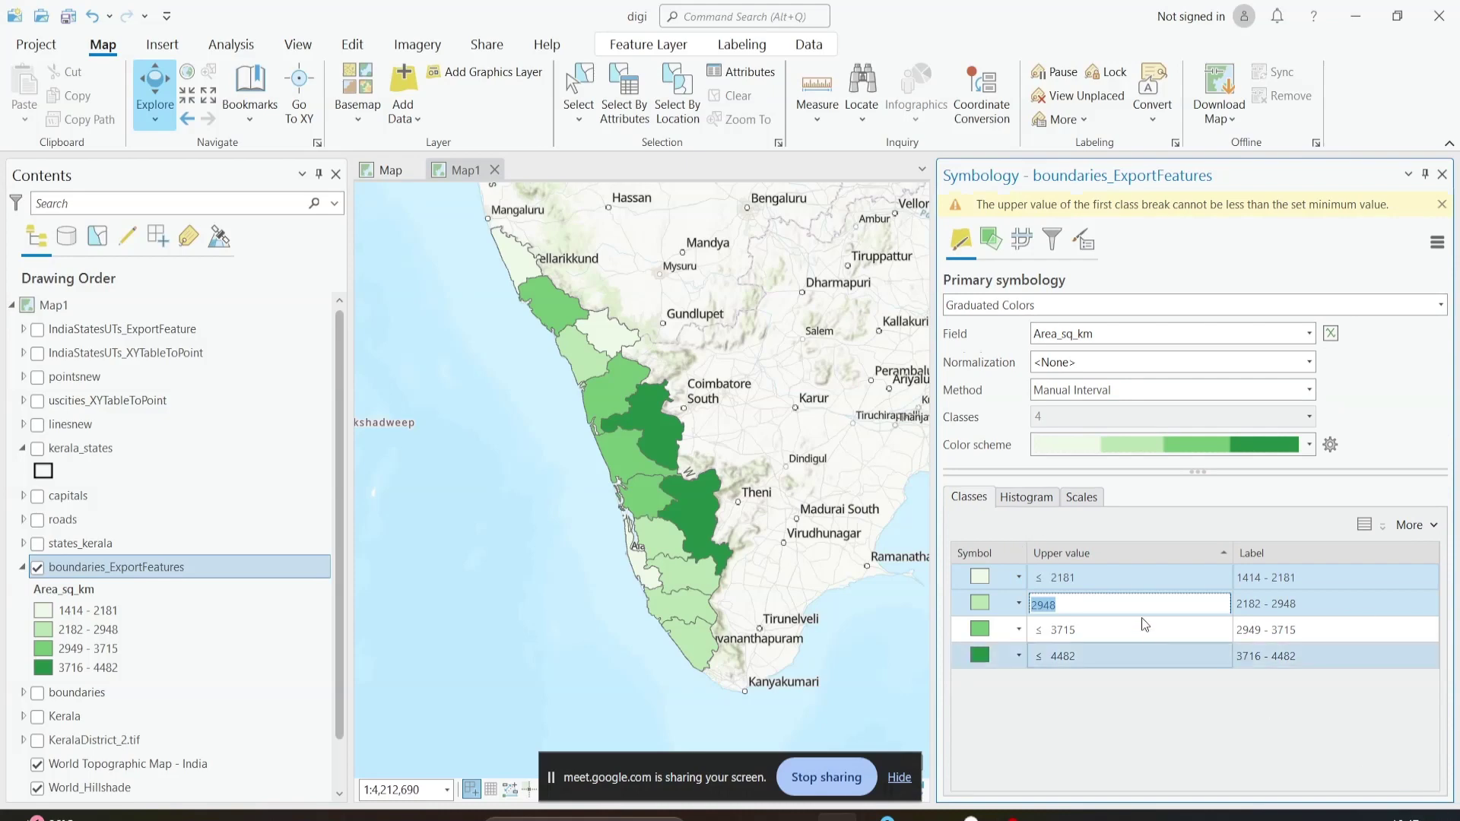
Step: Set the upper values of the first three area classes to 2000, 3000 and 4000
left_click(1095, 578)
left_click(1093, 546)
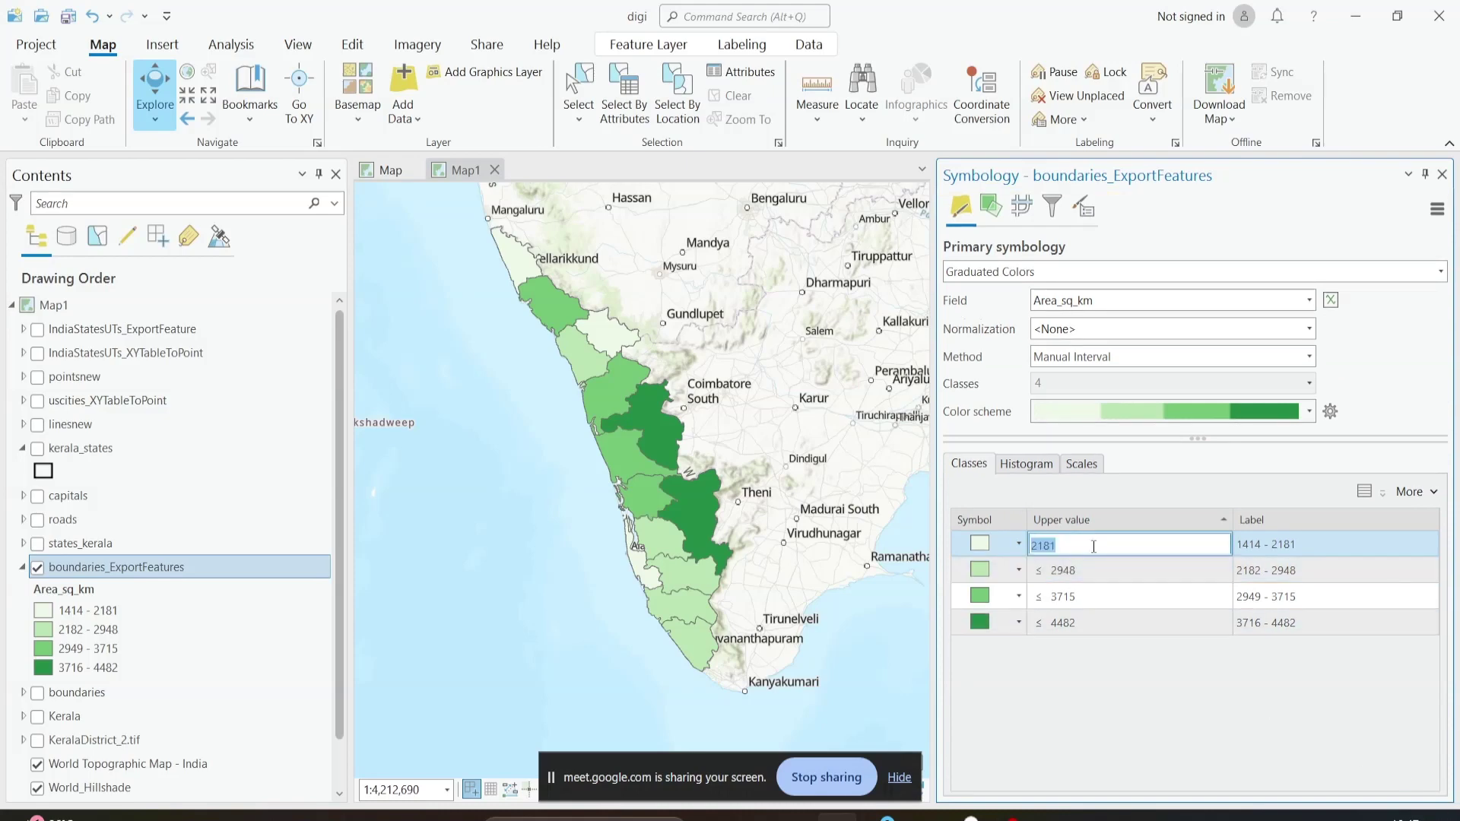
type("2000")
key("Tab")
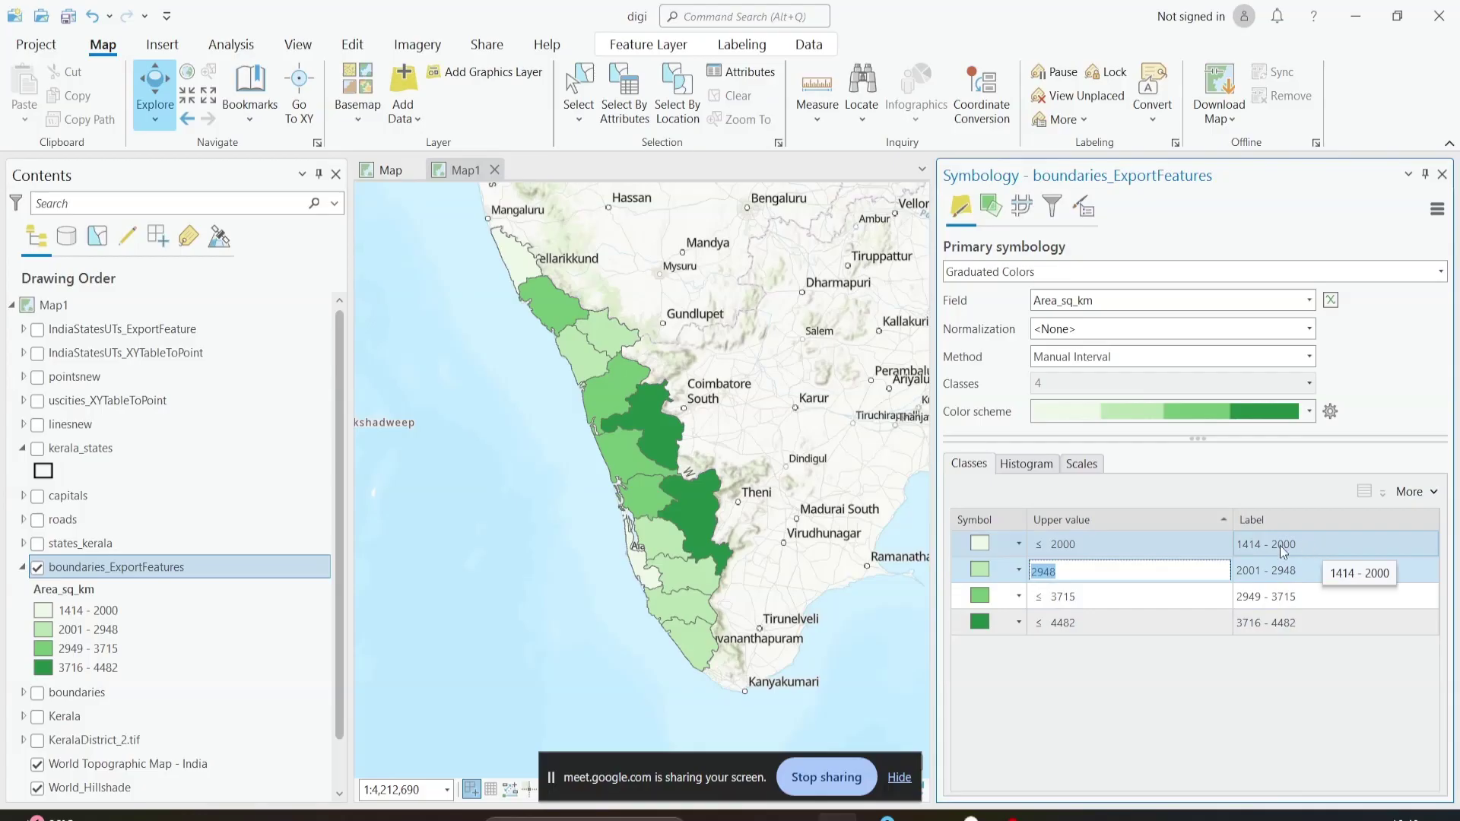
type("3")
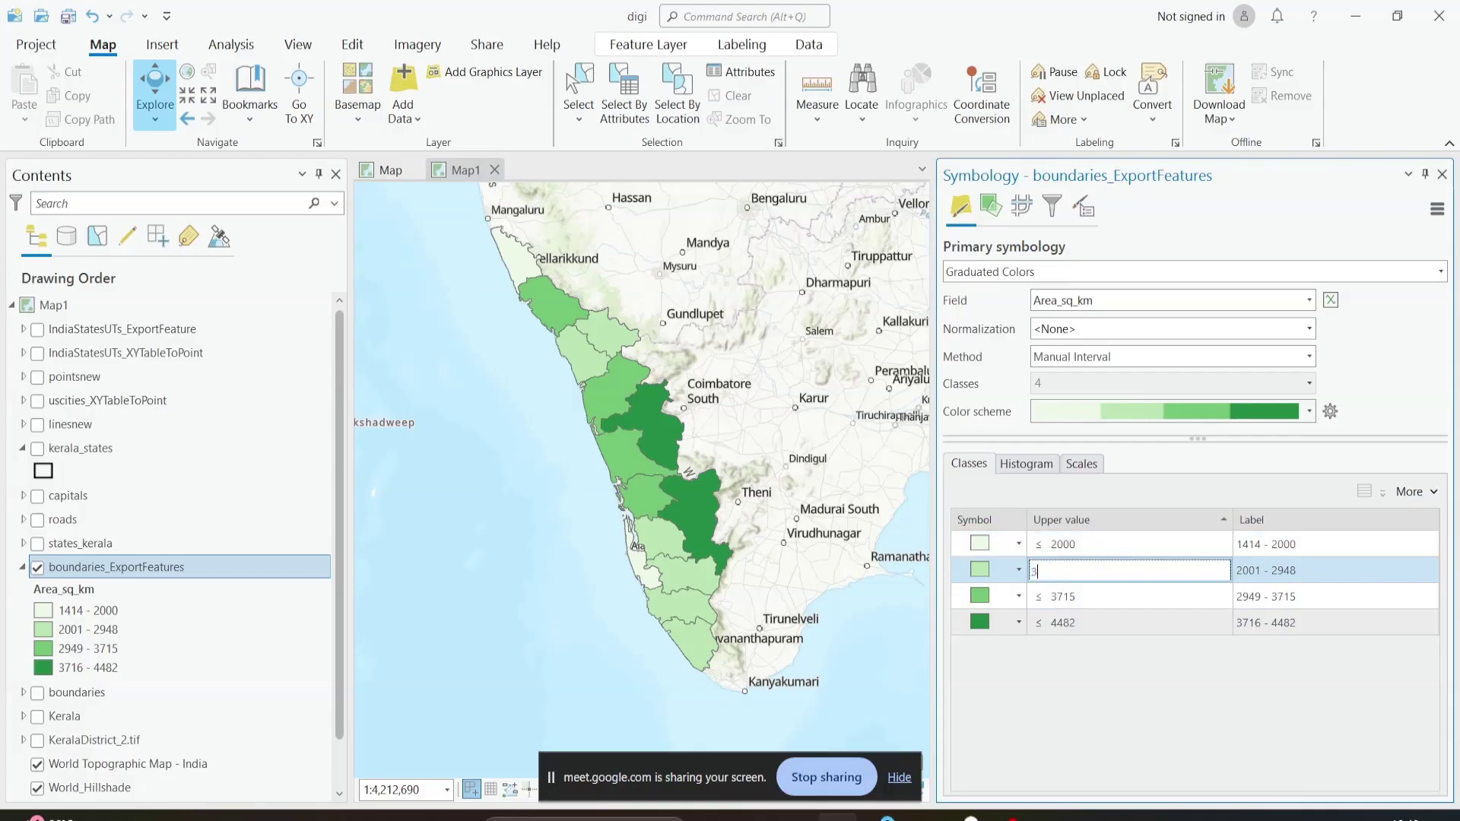
type("000")
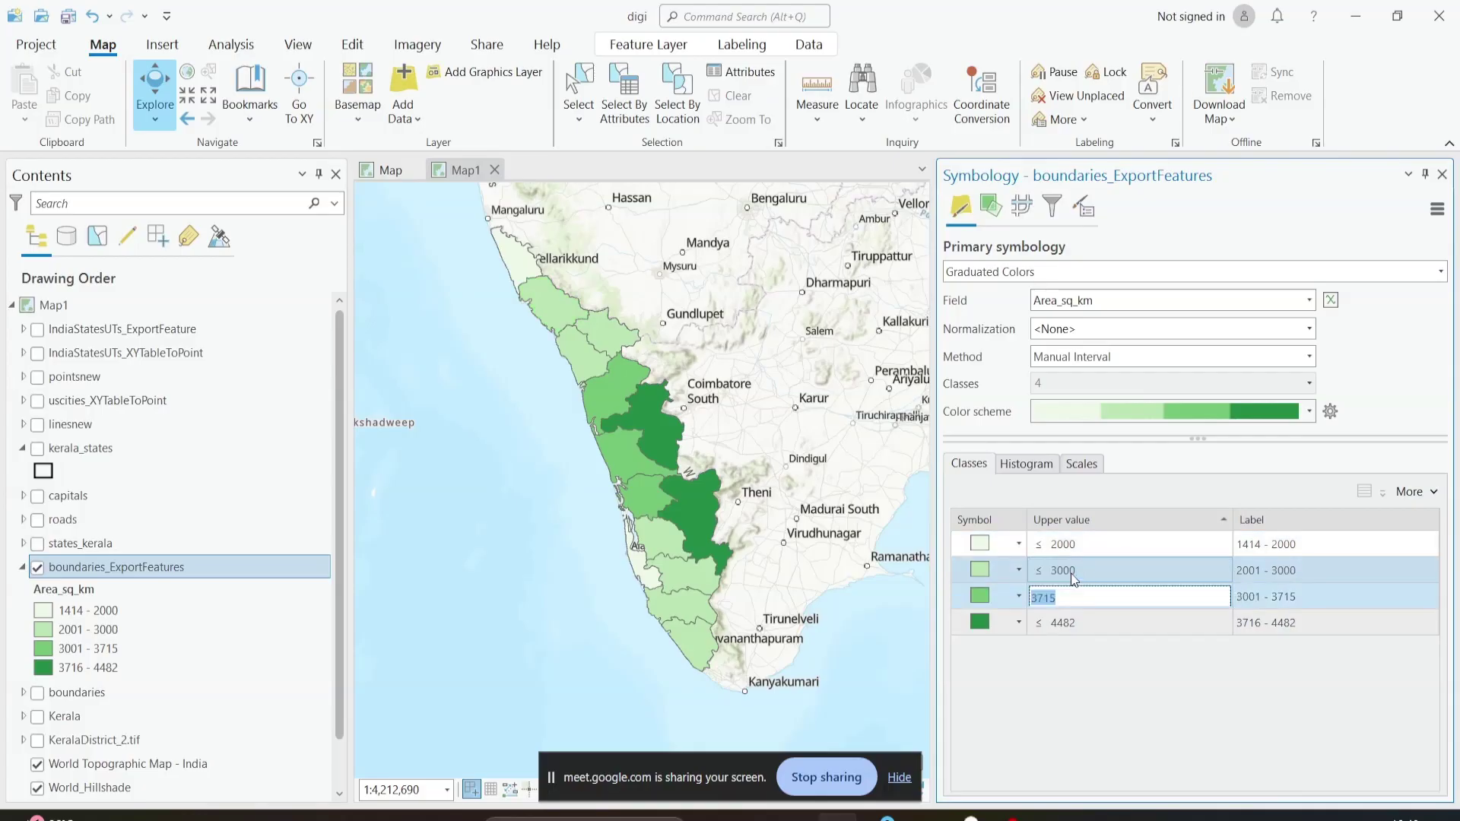
key("Return")
type("000")
key("Return")
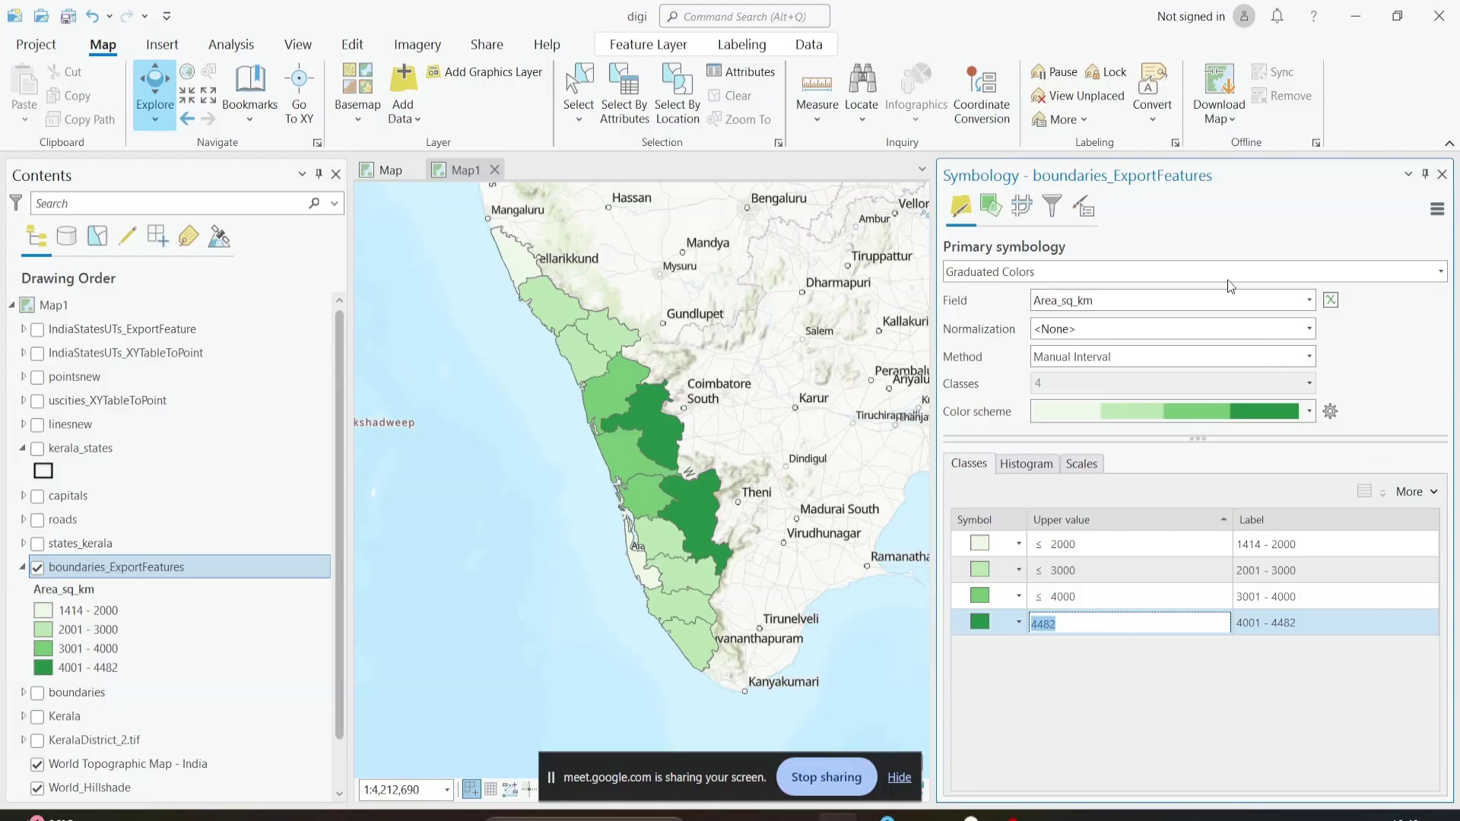
Step: Change the primary symbology of the district boundaries layer to Bivariate Colors and look over its legend
left_click(1441, 271)
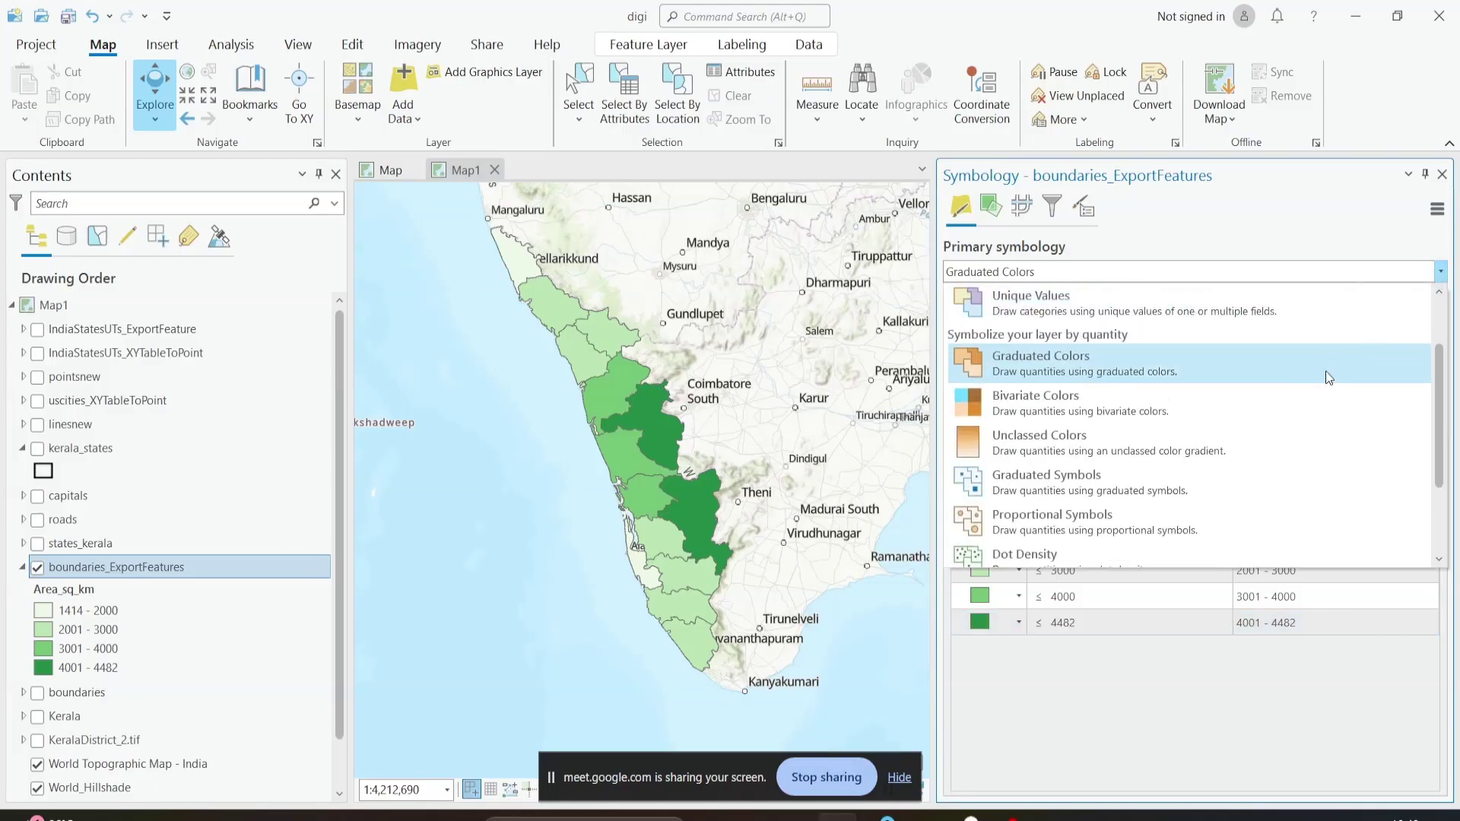
left_click(1307, 395)
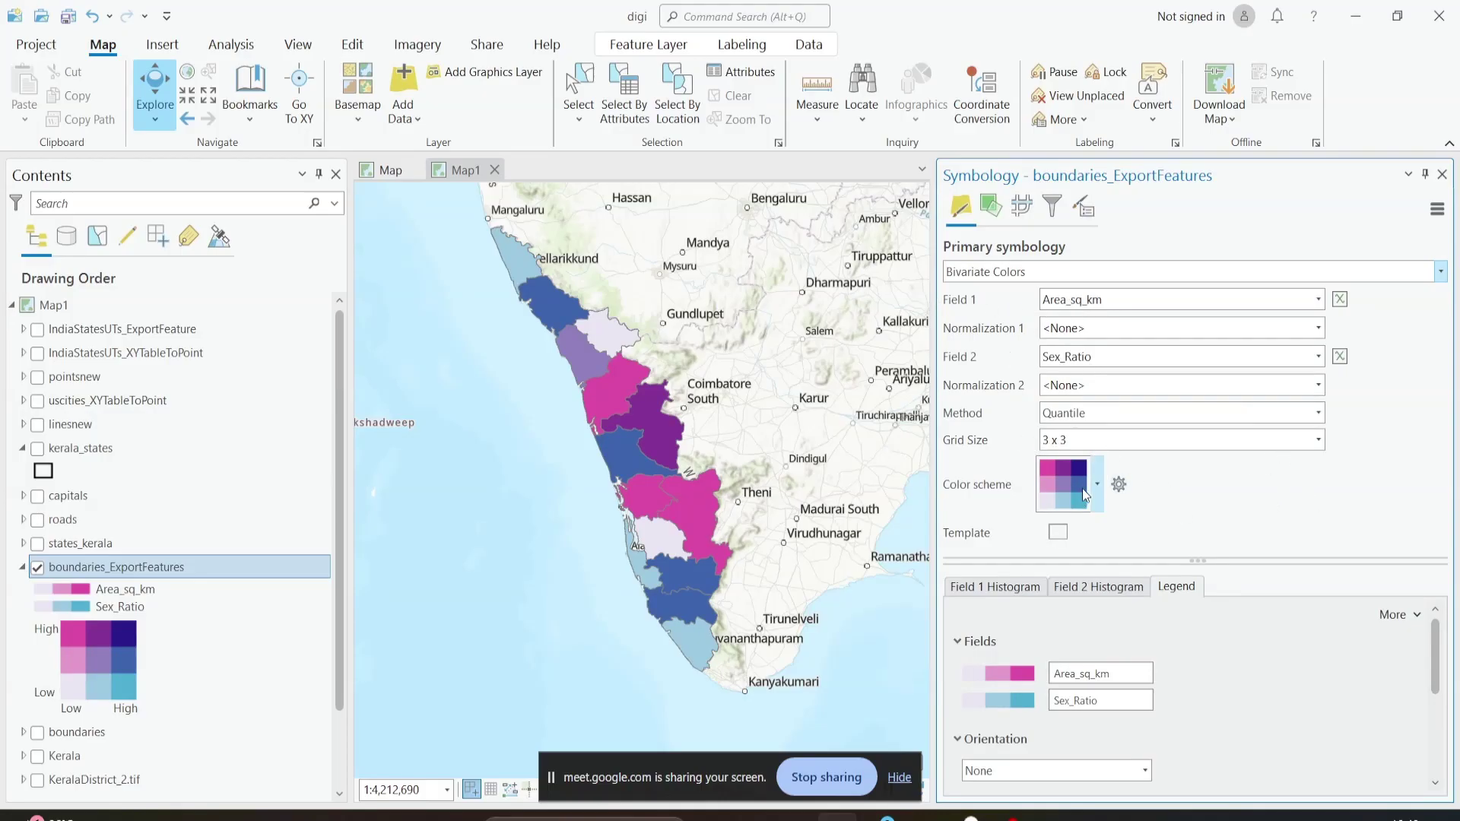
scroll(175, 670, "down", 2)
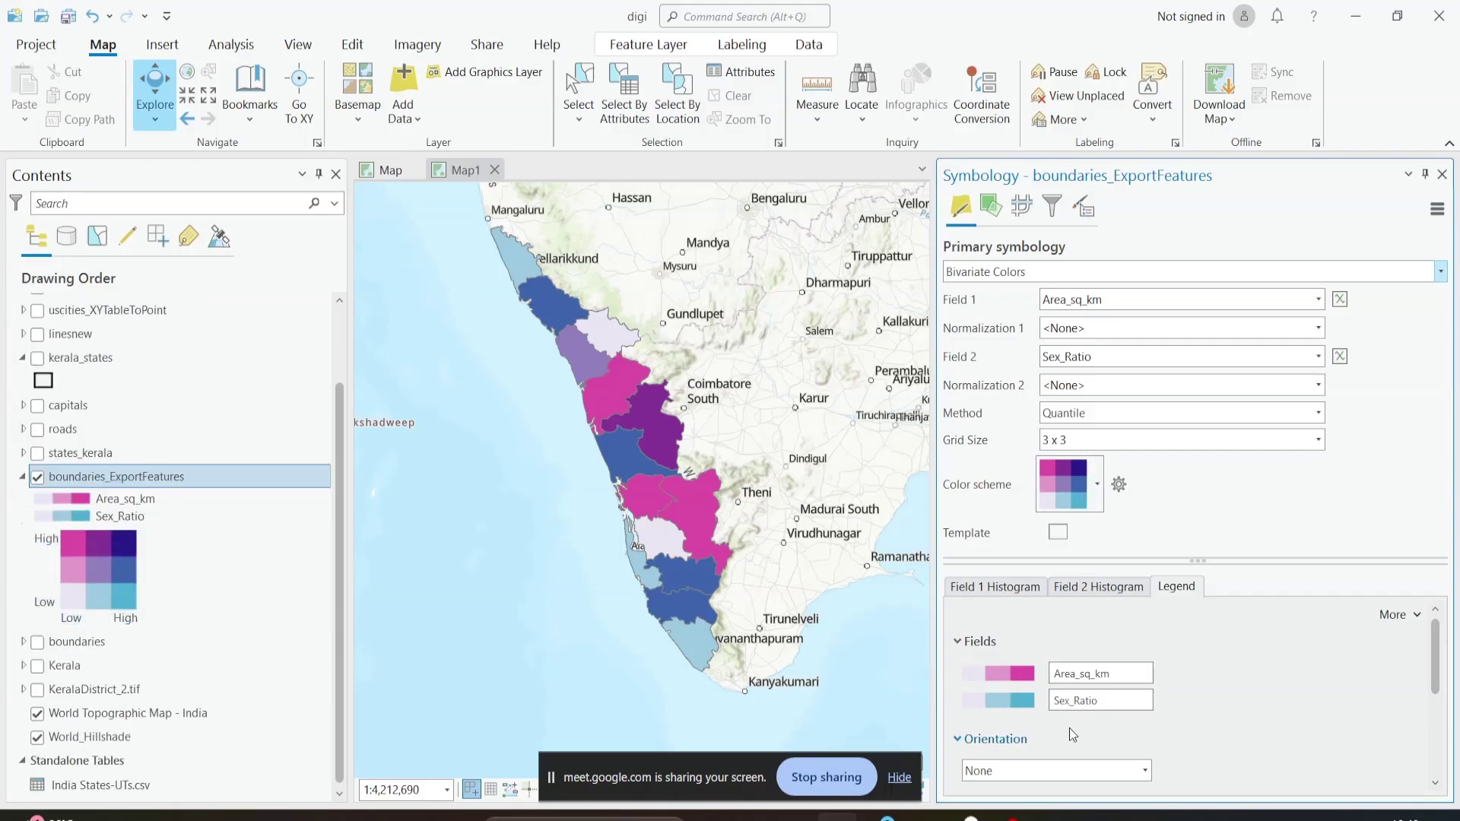
scroll(1201, 668, "down", 1)
scroll(1201, 667, "up", 1)
Step: Change the primary symbology to Graduated Symbols, using Area_sq_km as the field
left_click(1028, 272)
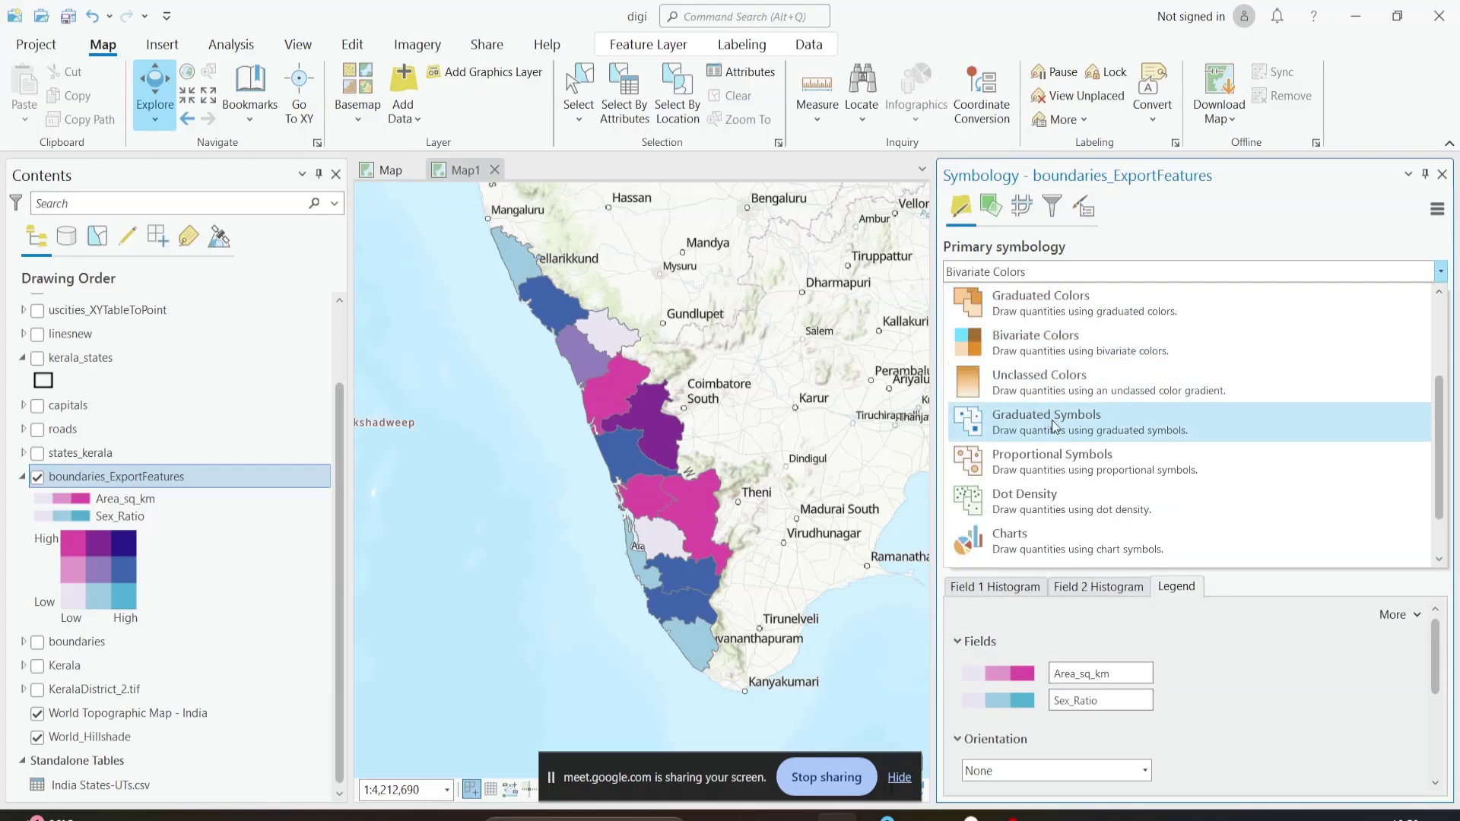
left_click(1052, 420)
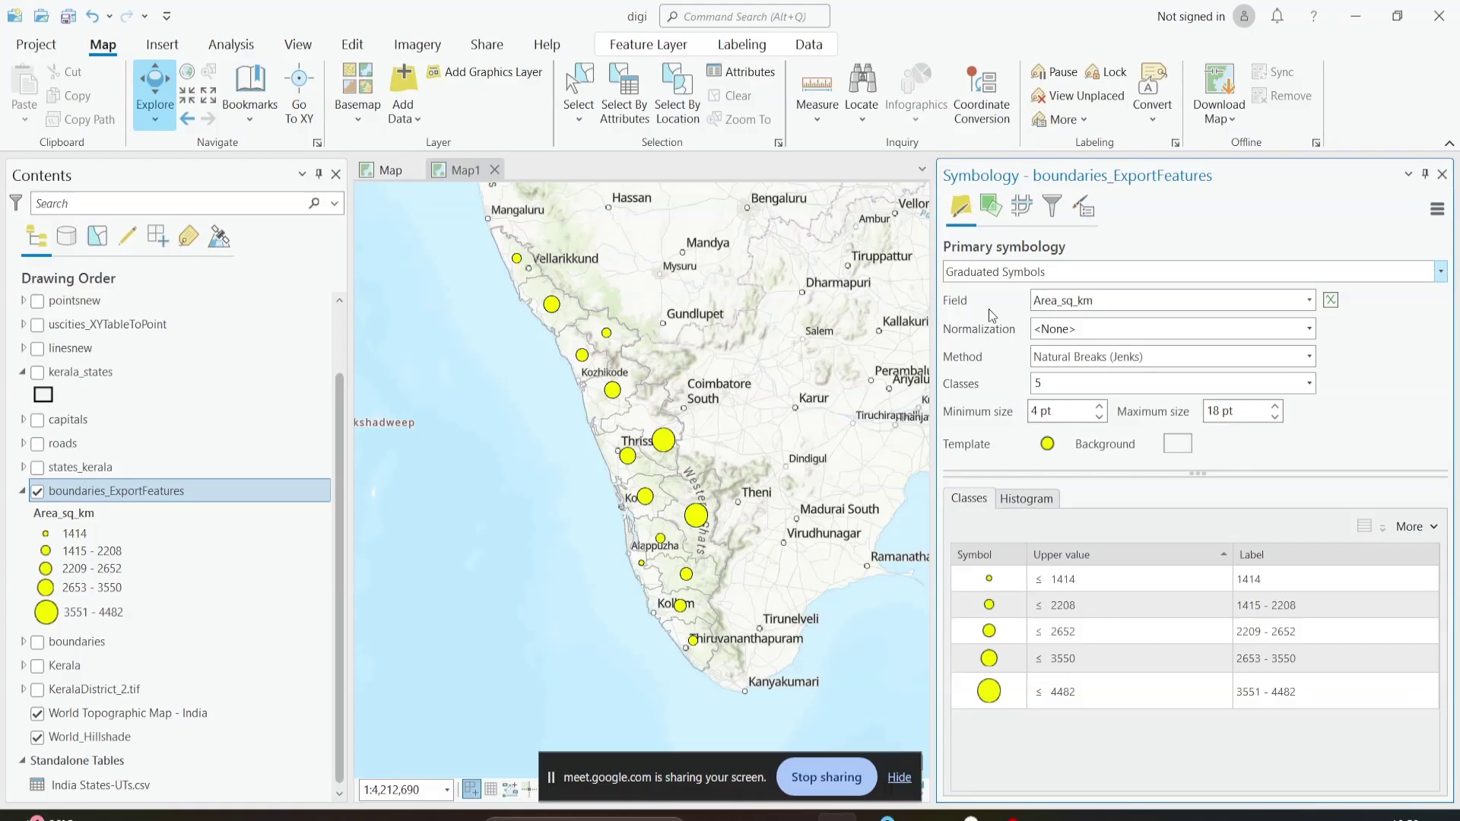
left_click(1308, 302)
left_click(1084, 344)
Step: Look through the classification methods, keep Natural Breaks (Jenks), and set the number of graduated symbol classes to 4
left_click(1309, 356)
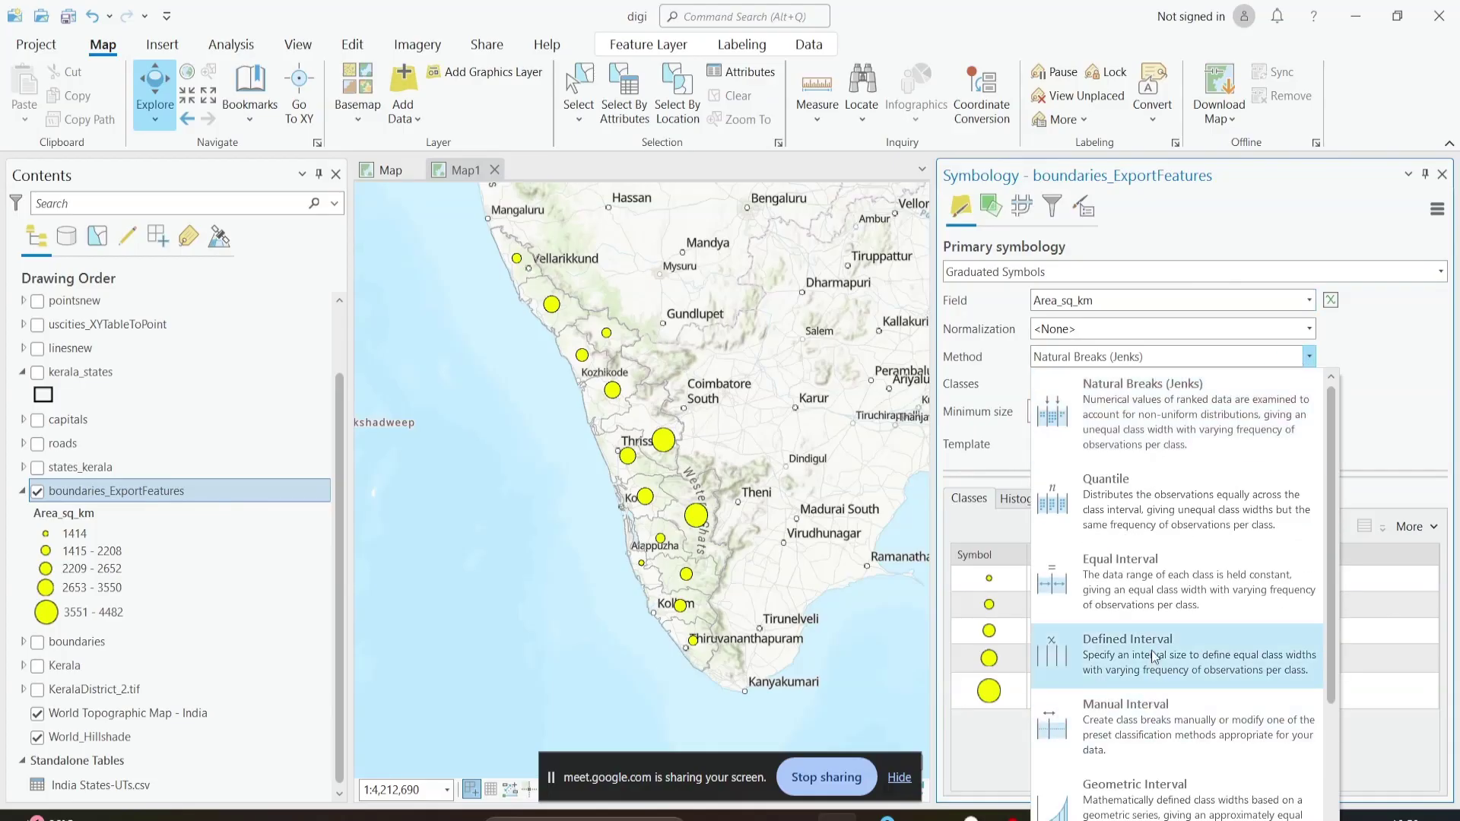
scroll(1154, 657, "down", 2)
left_click(1380, 412)
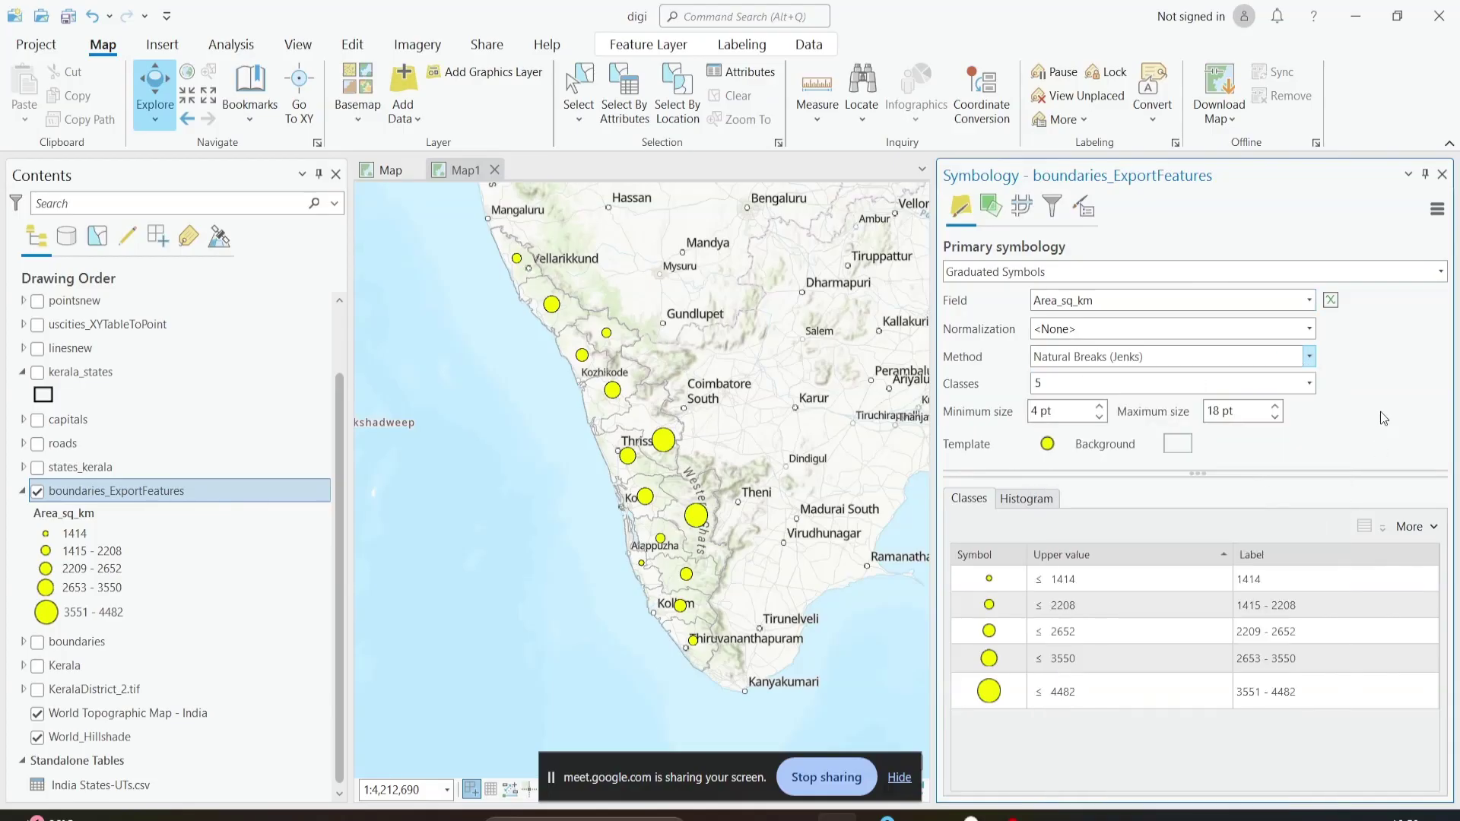
left_click(1308, 383)
scroll(1256, 435, "up", 2)
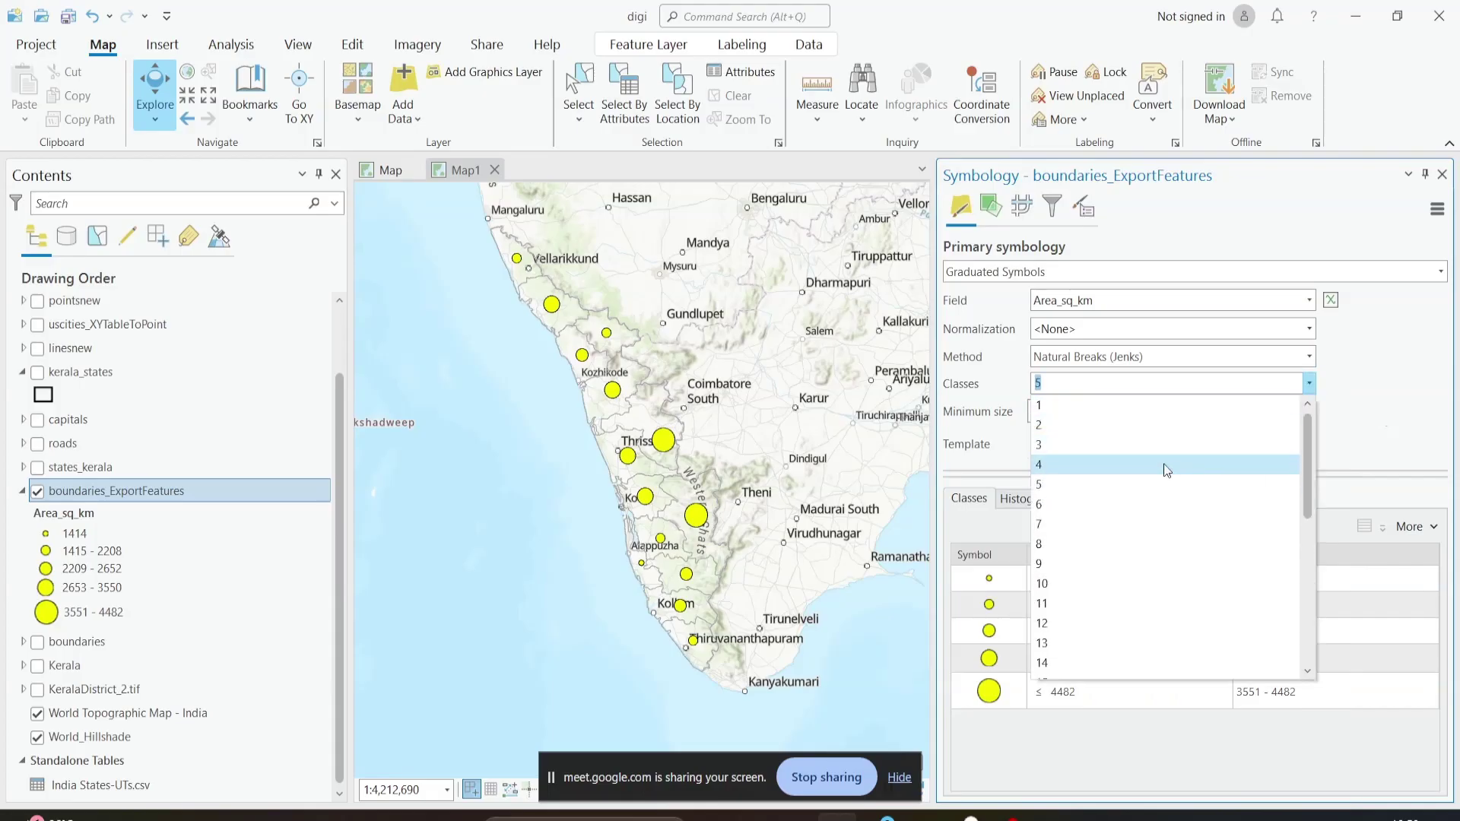
left_click(1150, 469)
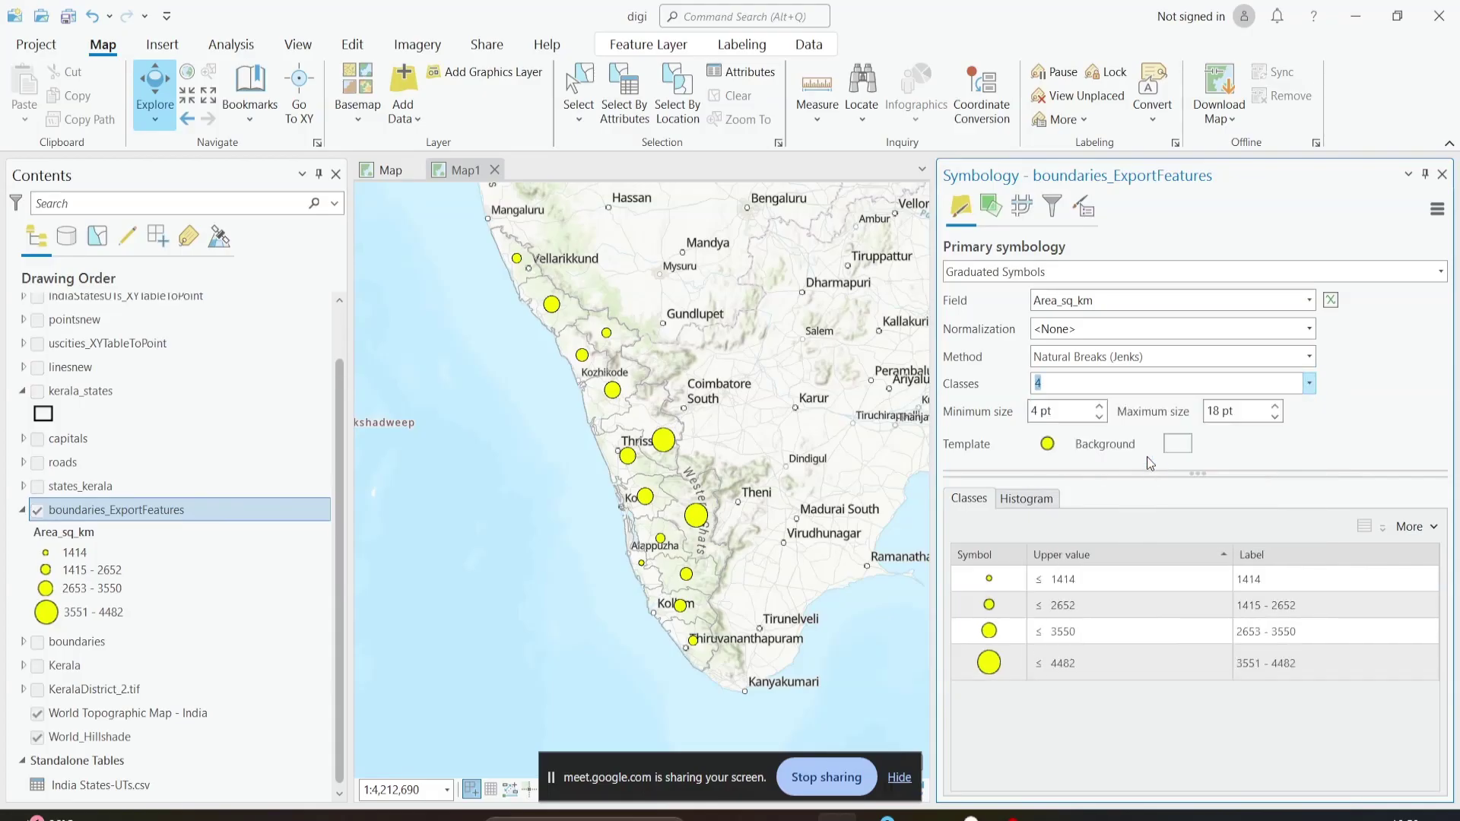
Step: Set the graduated symbols' minimum size to 5 pt and maximum size to 20 pt
left_click(1100, 406)
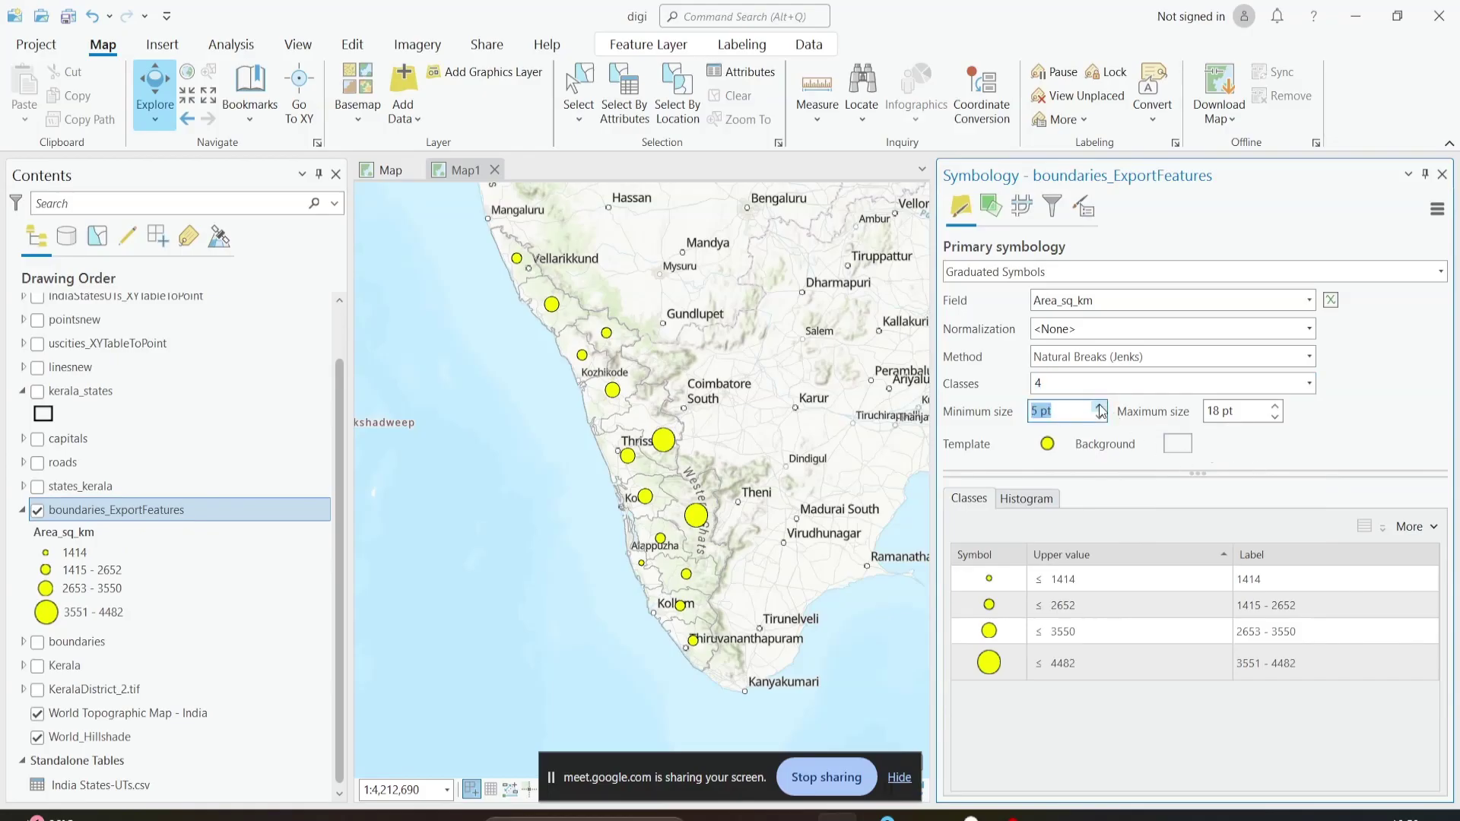
left_click(1275, 406)
left_click(1274, 406)
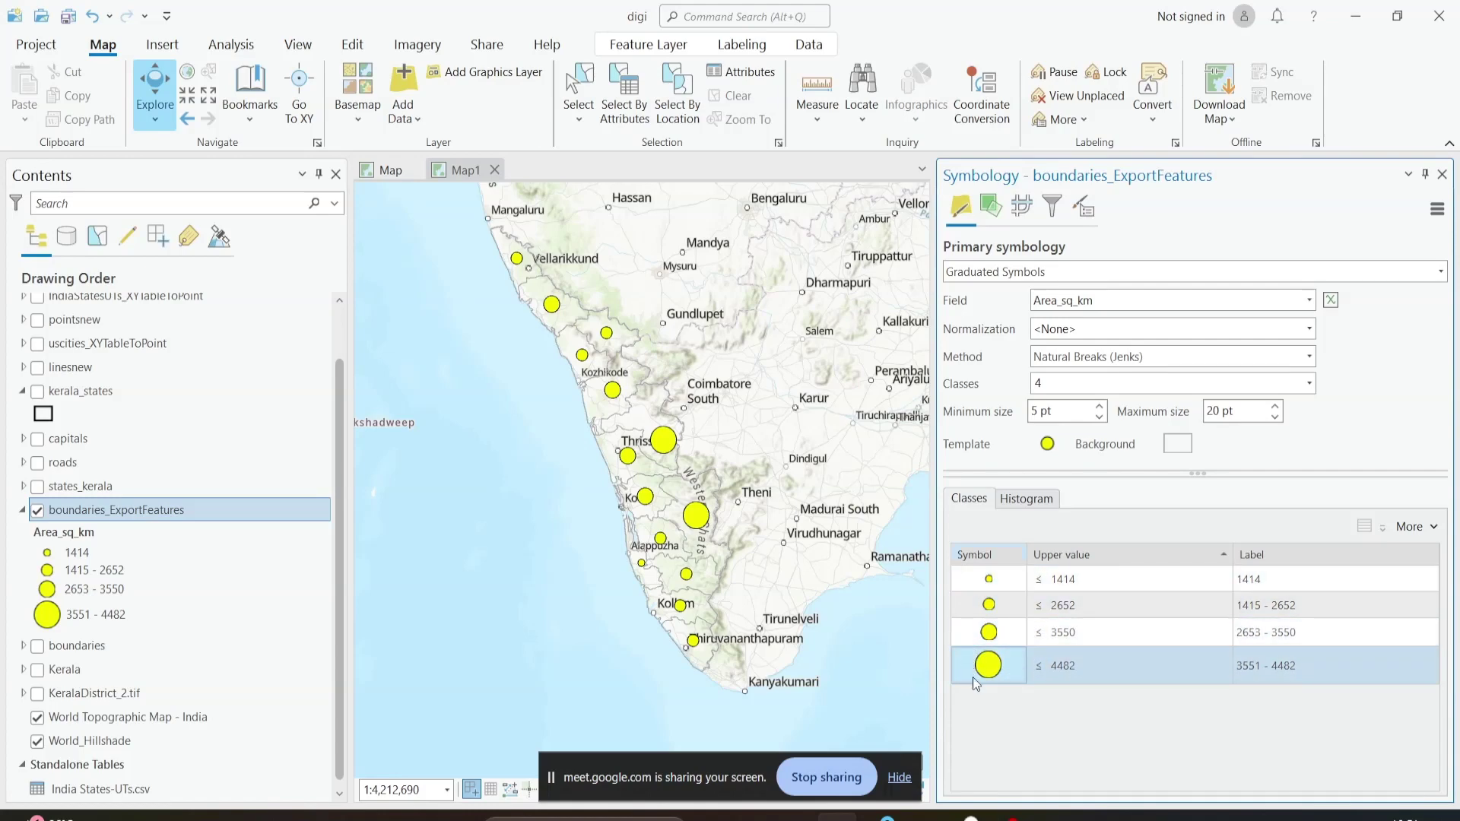
Step: Change the template symbol of the graduated symbols to the red Hexagon 3 and return to the primary symbology settings
left_click(1046, 450)
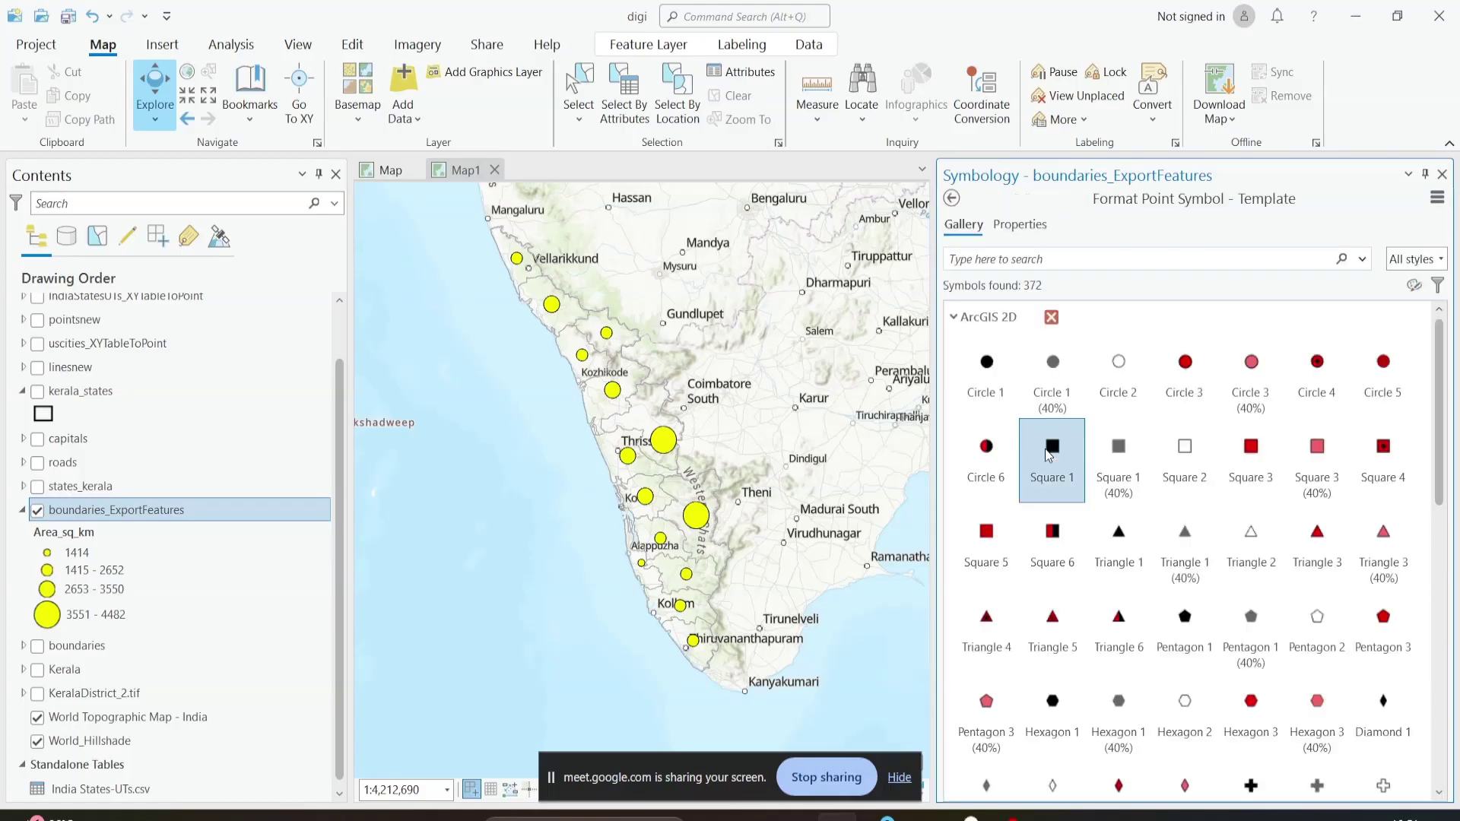
scroll(1048, 457, "down", 10)
scroll(1047, 461, "up", 6)
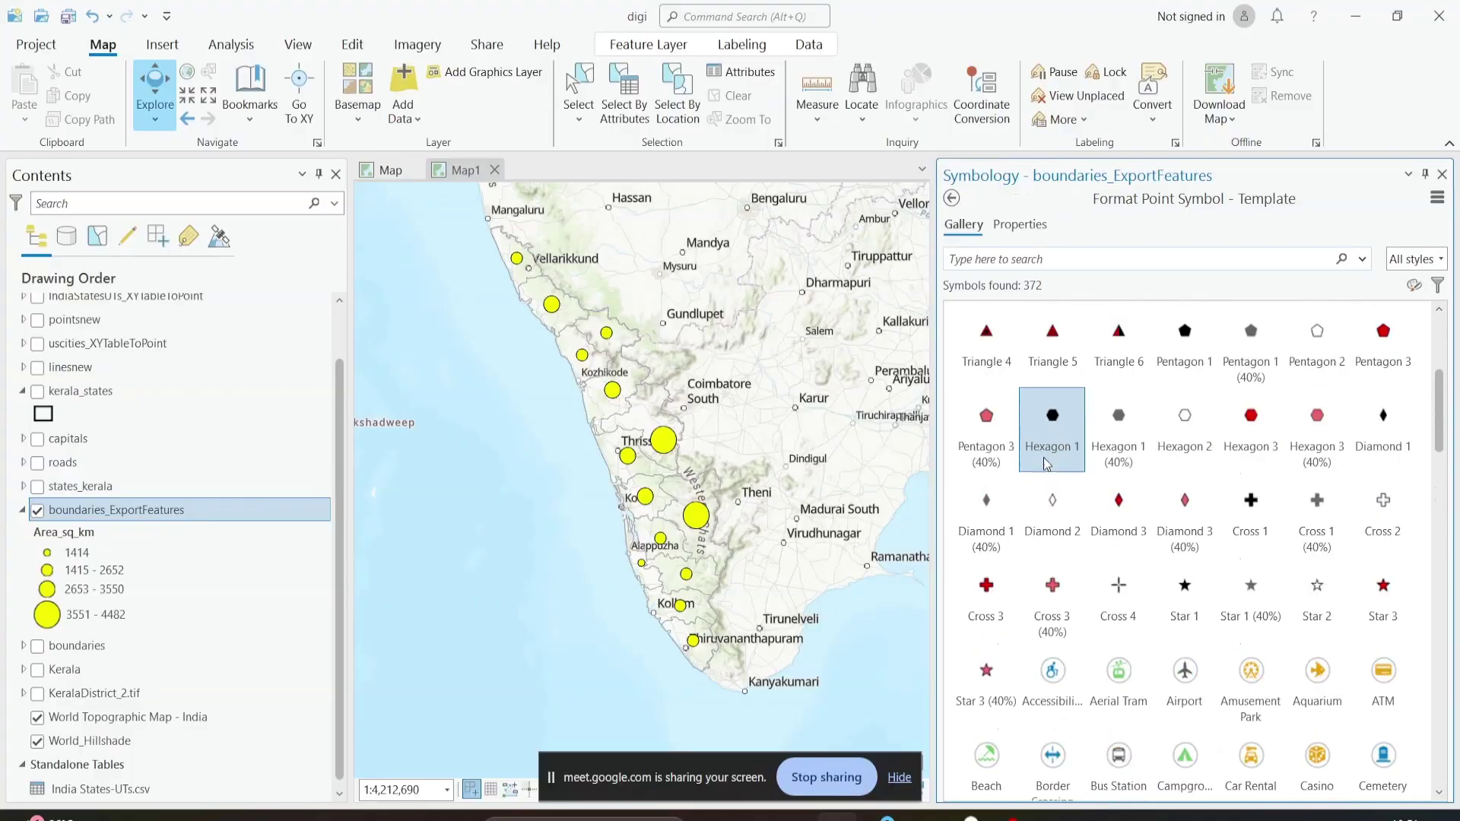
scroll(1045, 461, "up", 2)
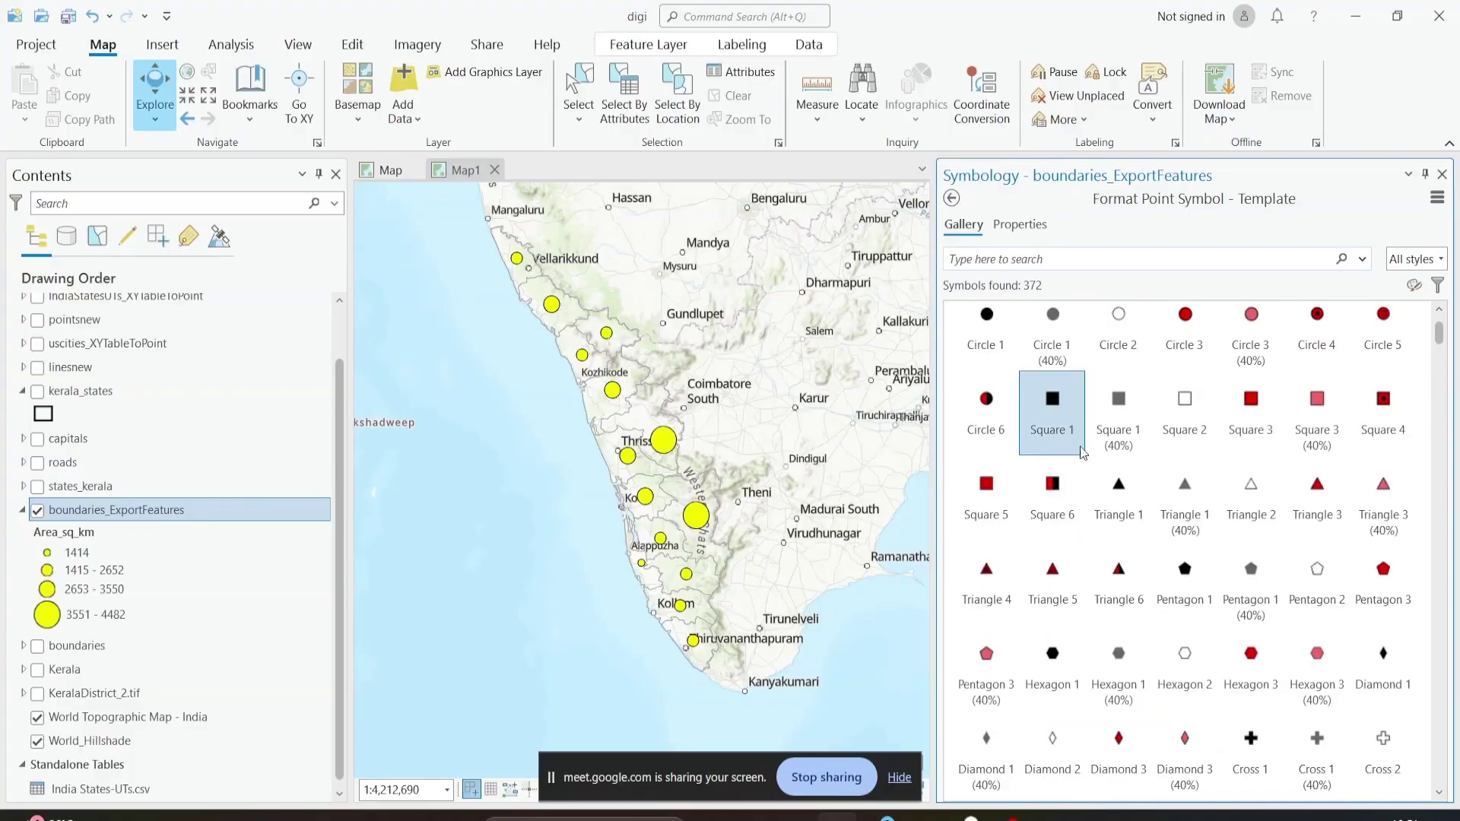
scroll(1266, 491, "down", 2)
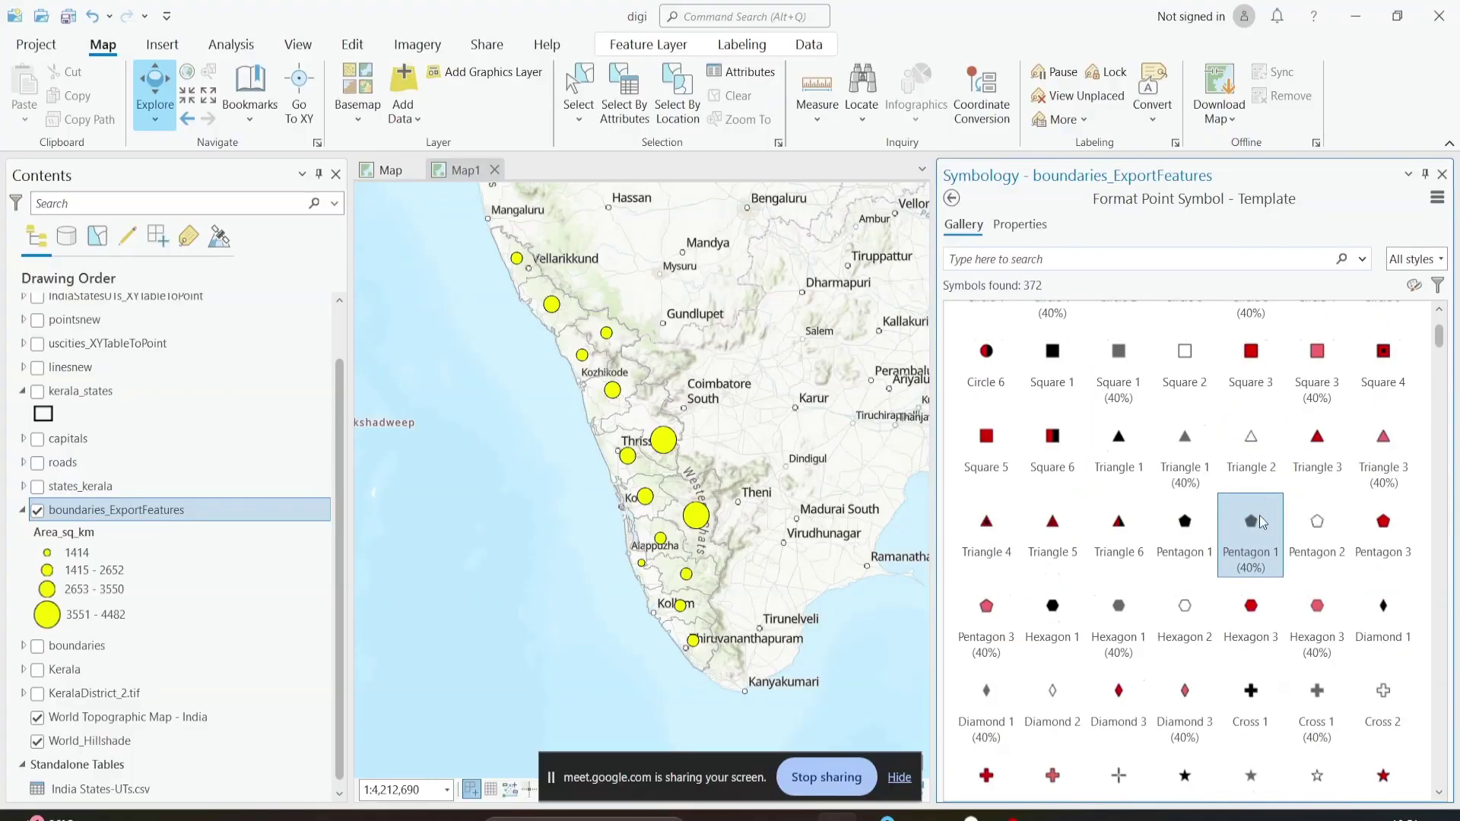
left_click(1251, 609)
left_click(952, 198)
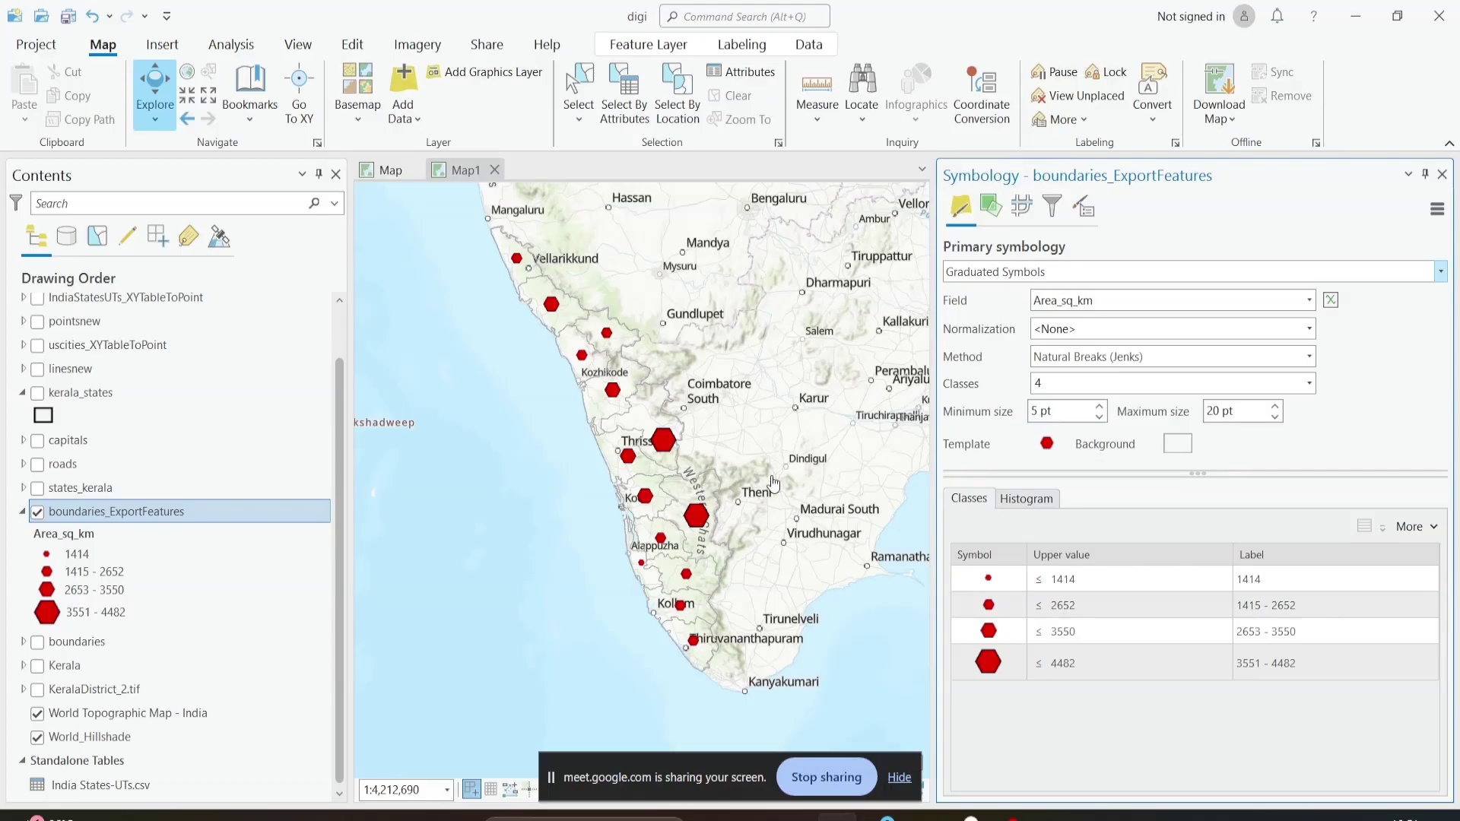
Step: Set the minimum size of the hexagon symbols to 9 pt
left_click(1099, 407)
left_click(1099, 407)
left_click(1099, 407)
left_click(1099, 407)
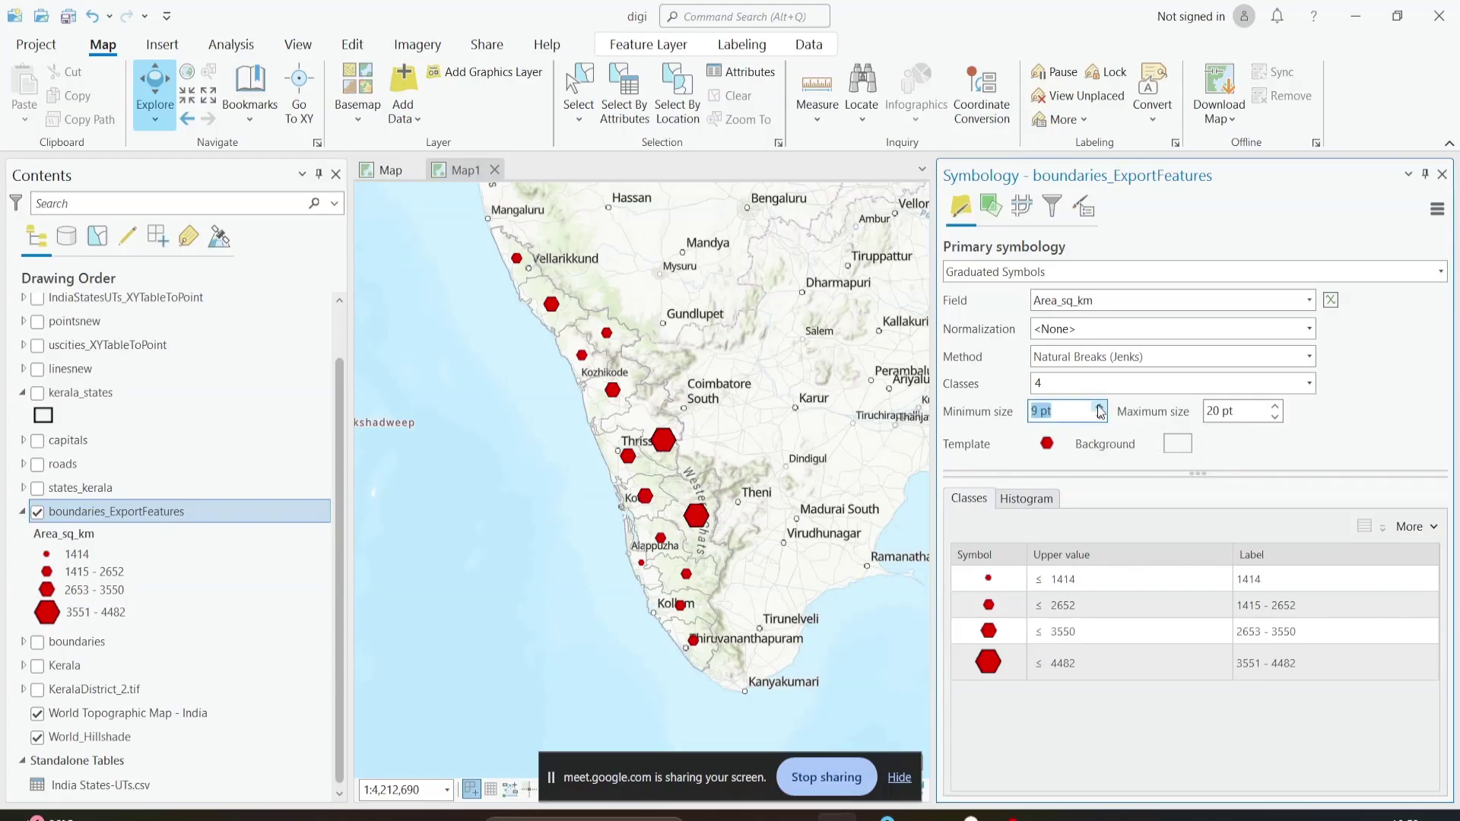
Step: Set the hexagon symbols' minimum size to 10 pt and maximum size to 25 pt
left_click(1099, 407)
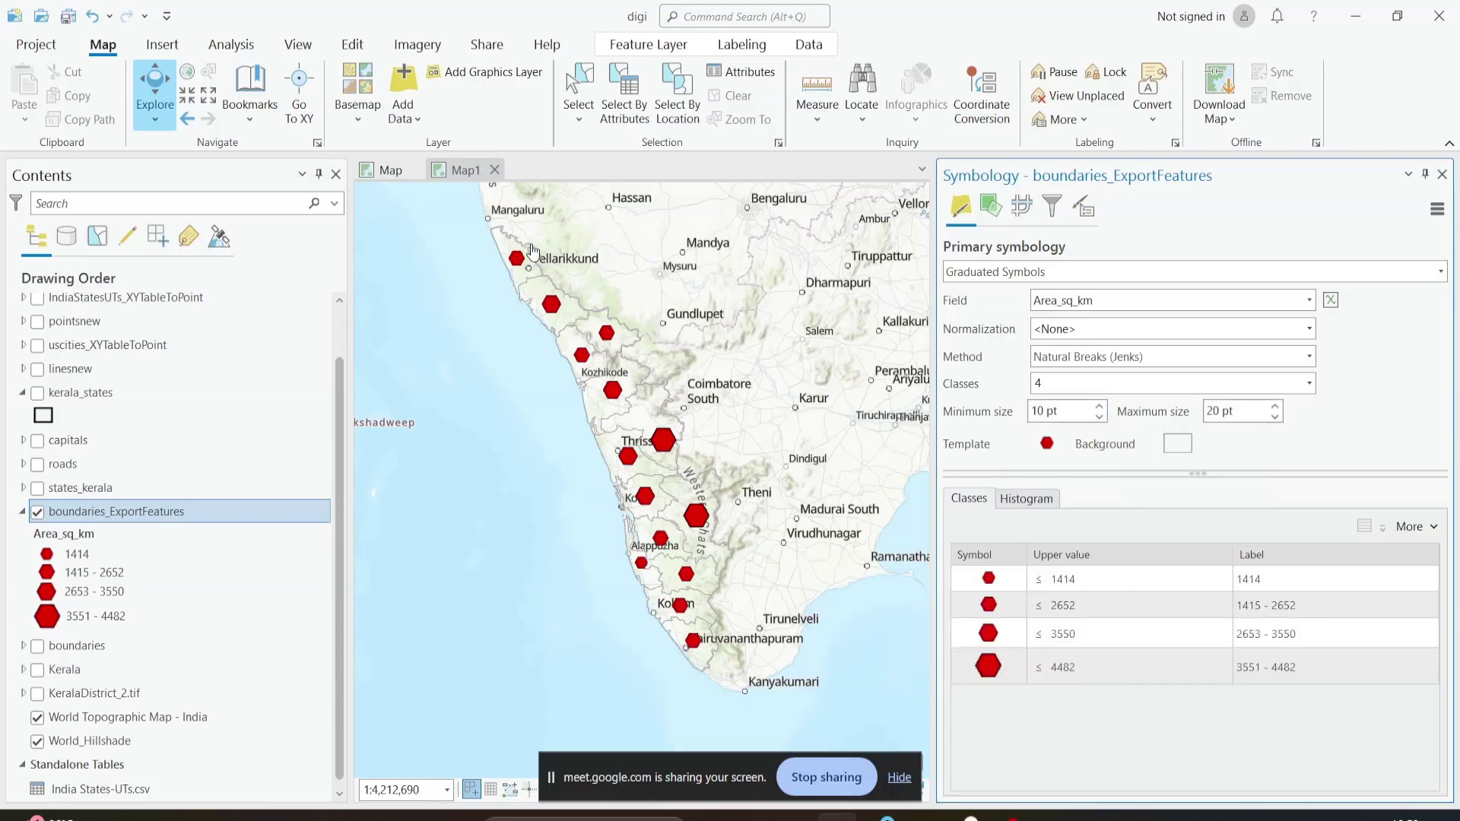
left_click(1275, 408)
left_click(1275, 408)
left_click(1275, 407)
left_click(1275, 408)
left_click(1276, 407)
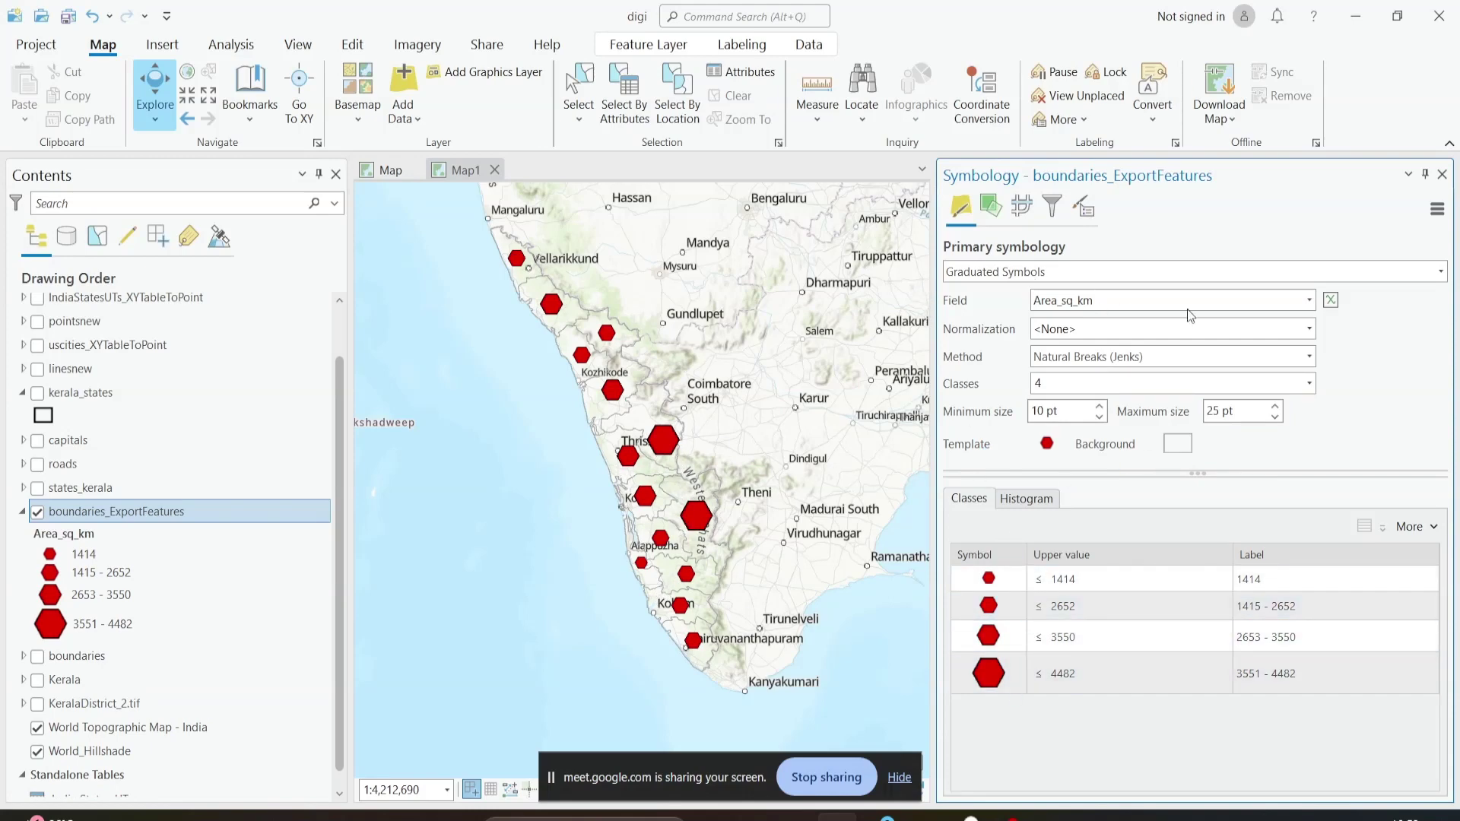
Step: Change the district layer's primary symbology from graduated to Proportional Symbols
left_click(1440, 271)
scroll(1369, 349, "down", 1)
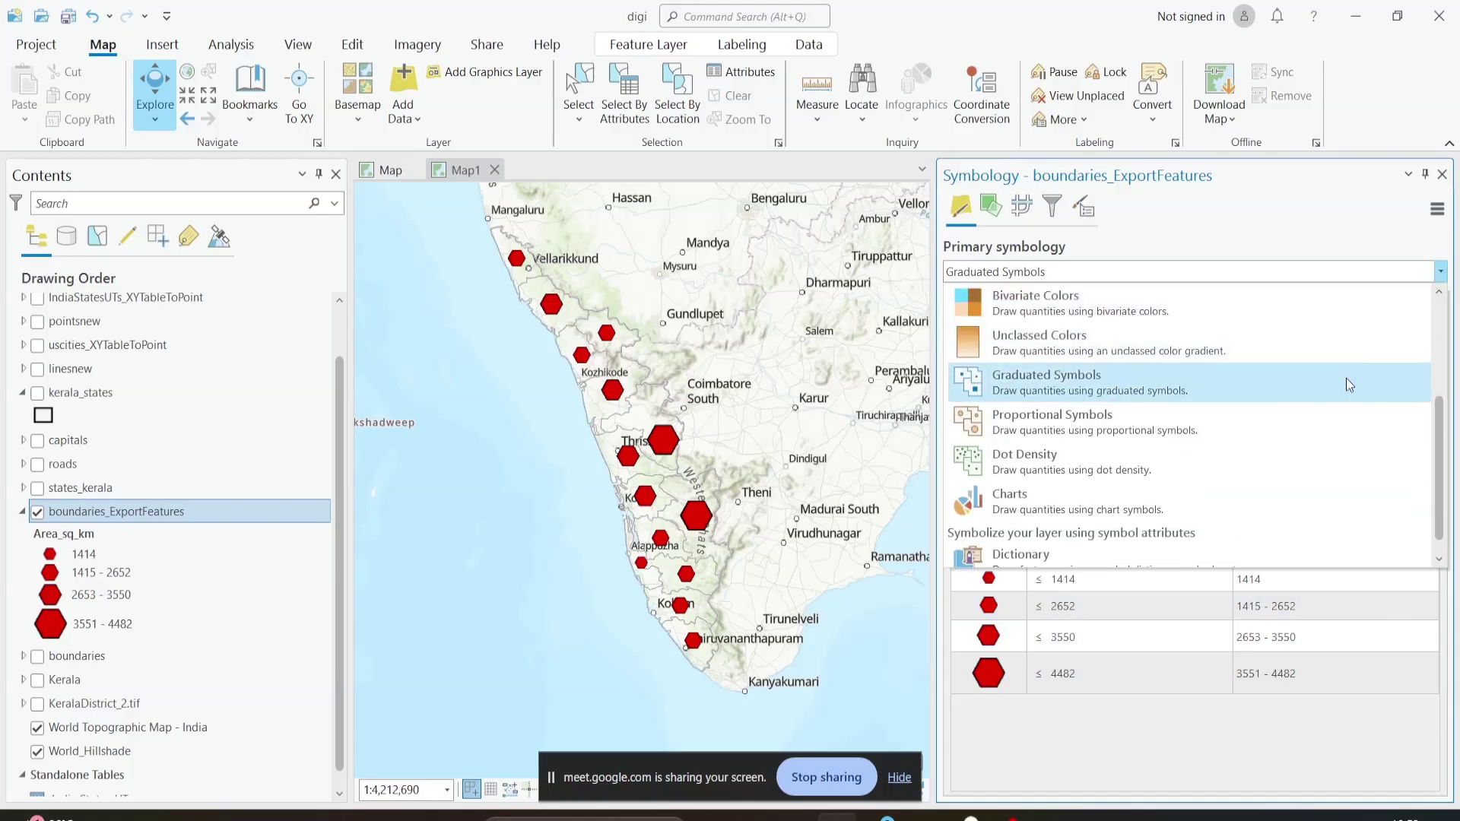
left_click(1320, 423)
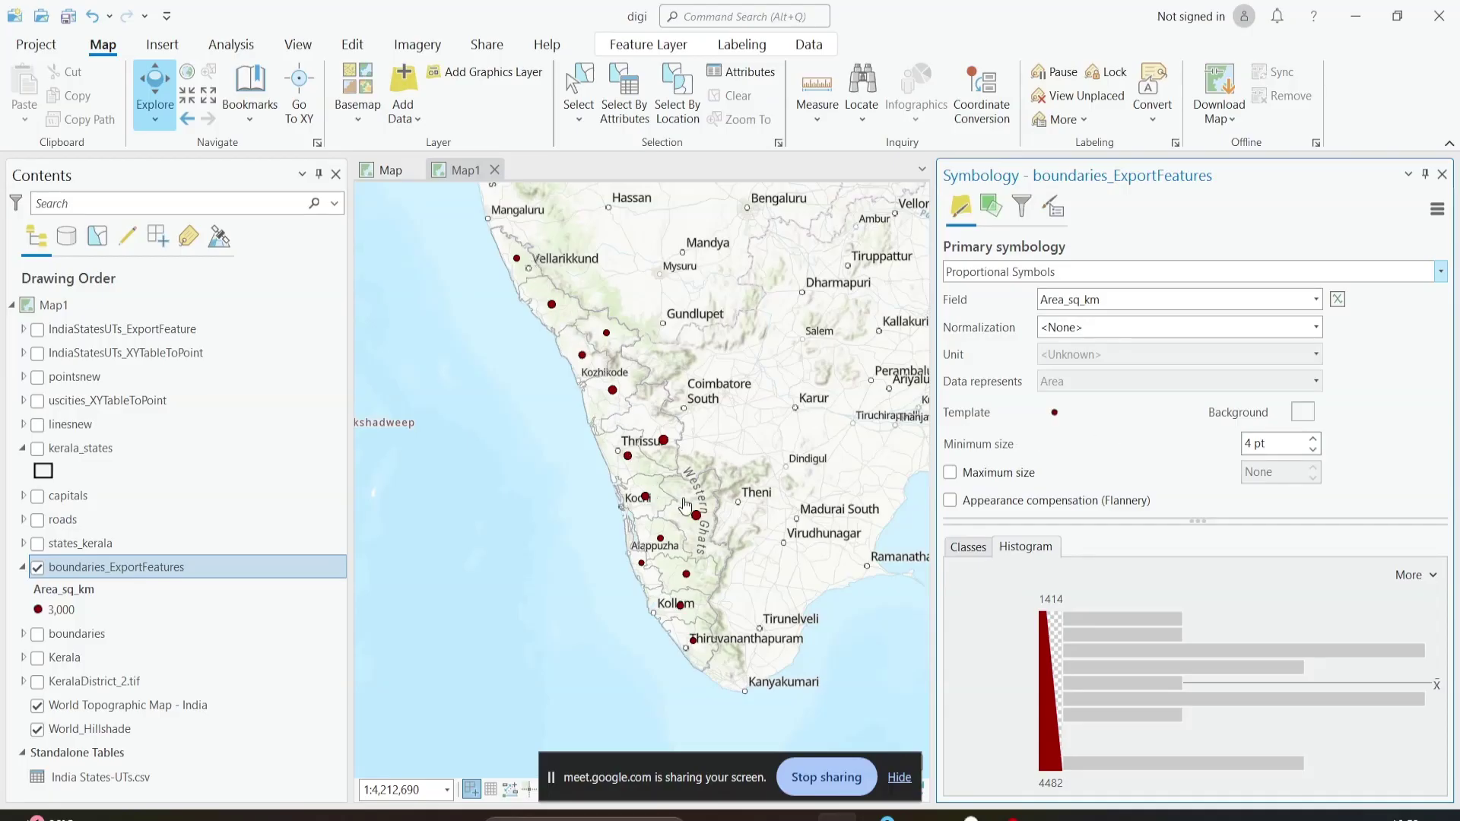
Step: Return the district layer to Graduated Symbols for comparison and set the number of classes to 4
left_click(1024, 270)
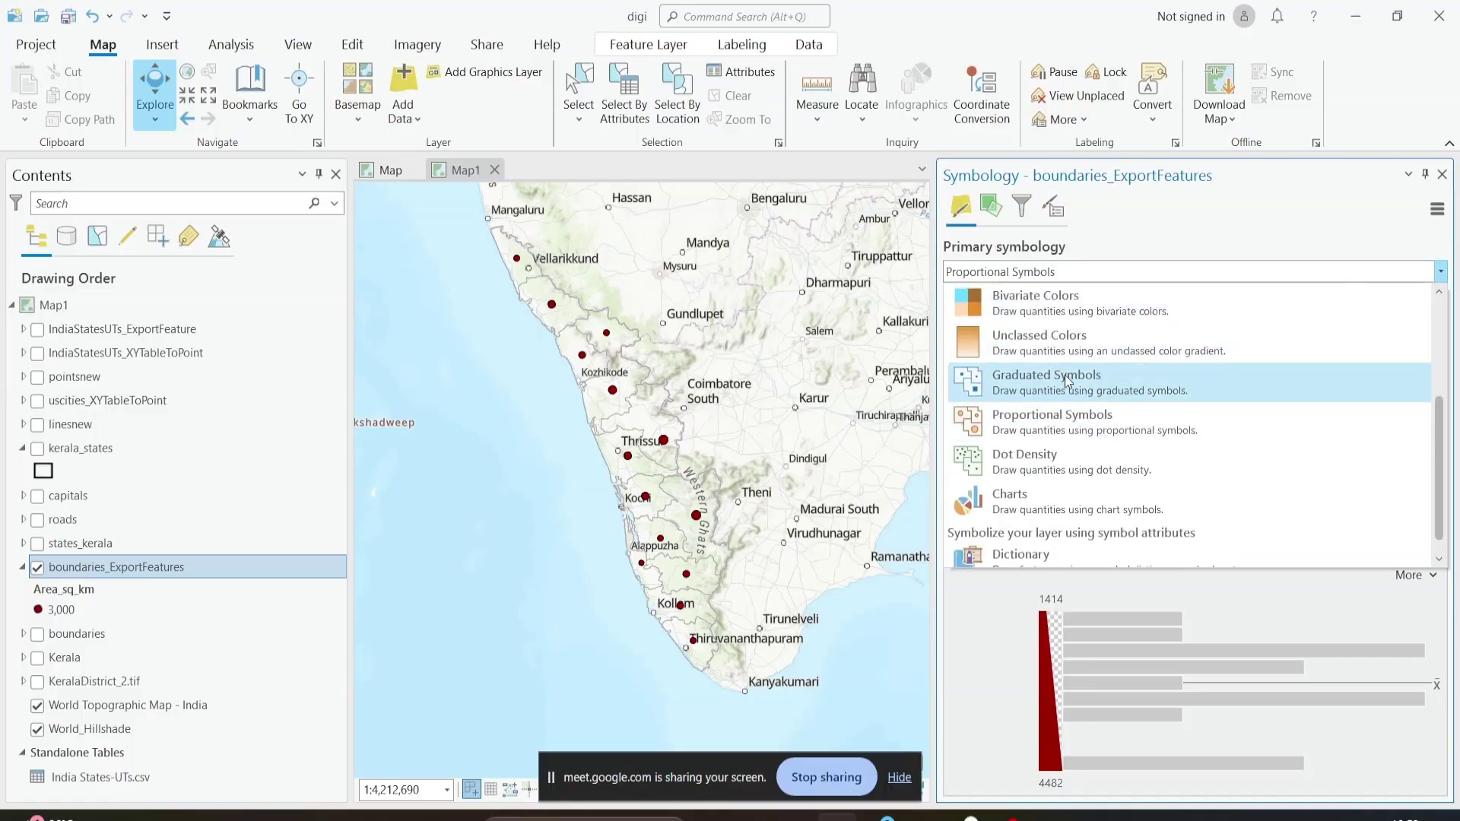
left_click(1065, 375)
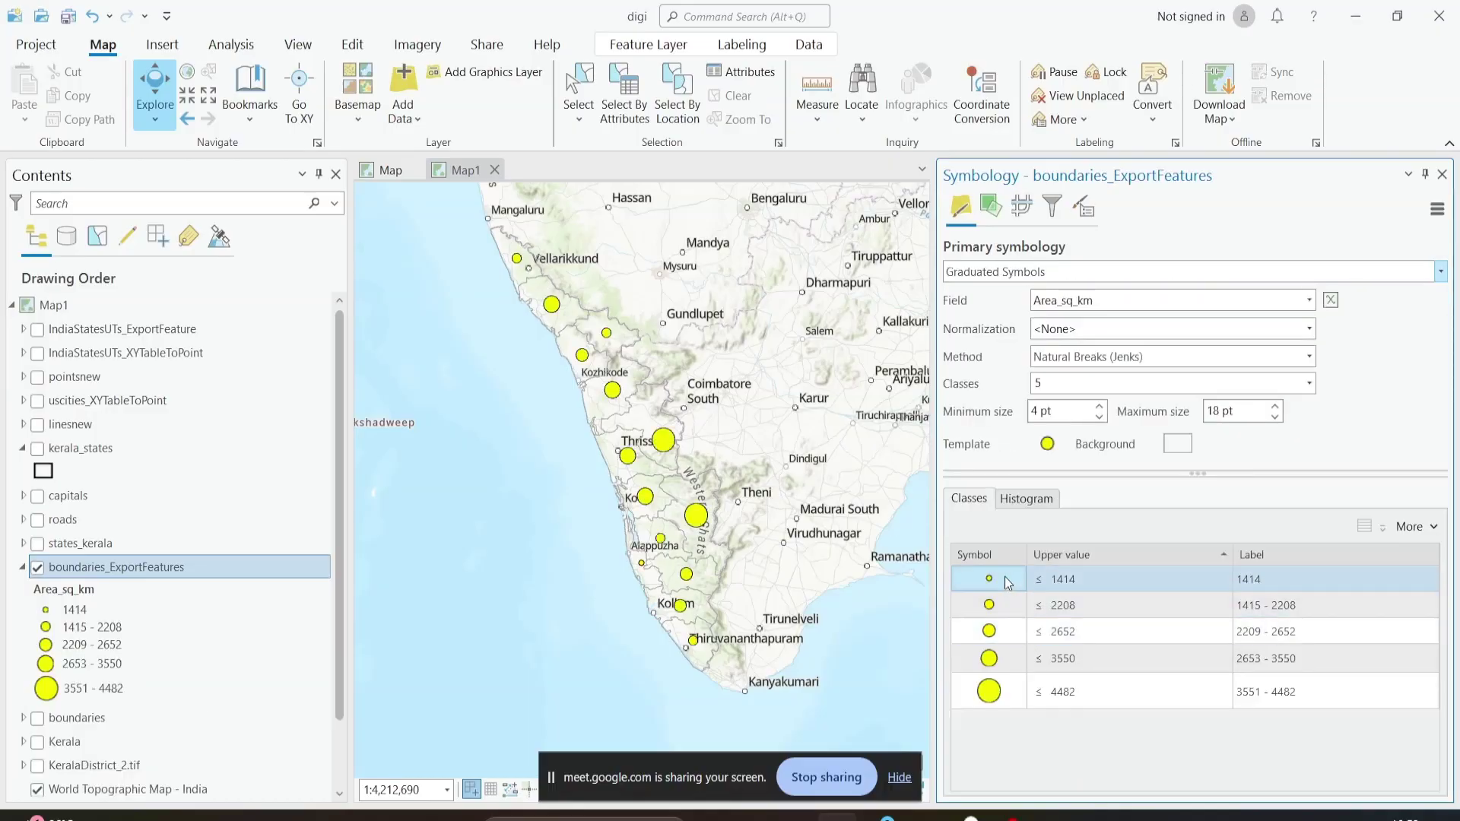
left_click(1307, 384)
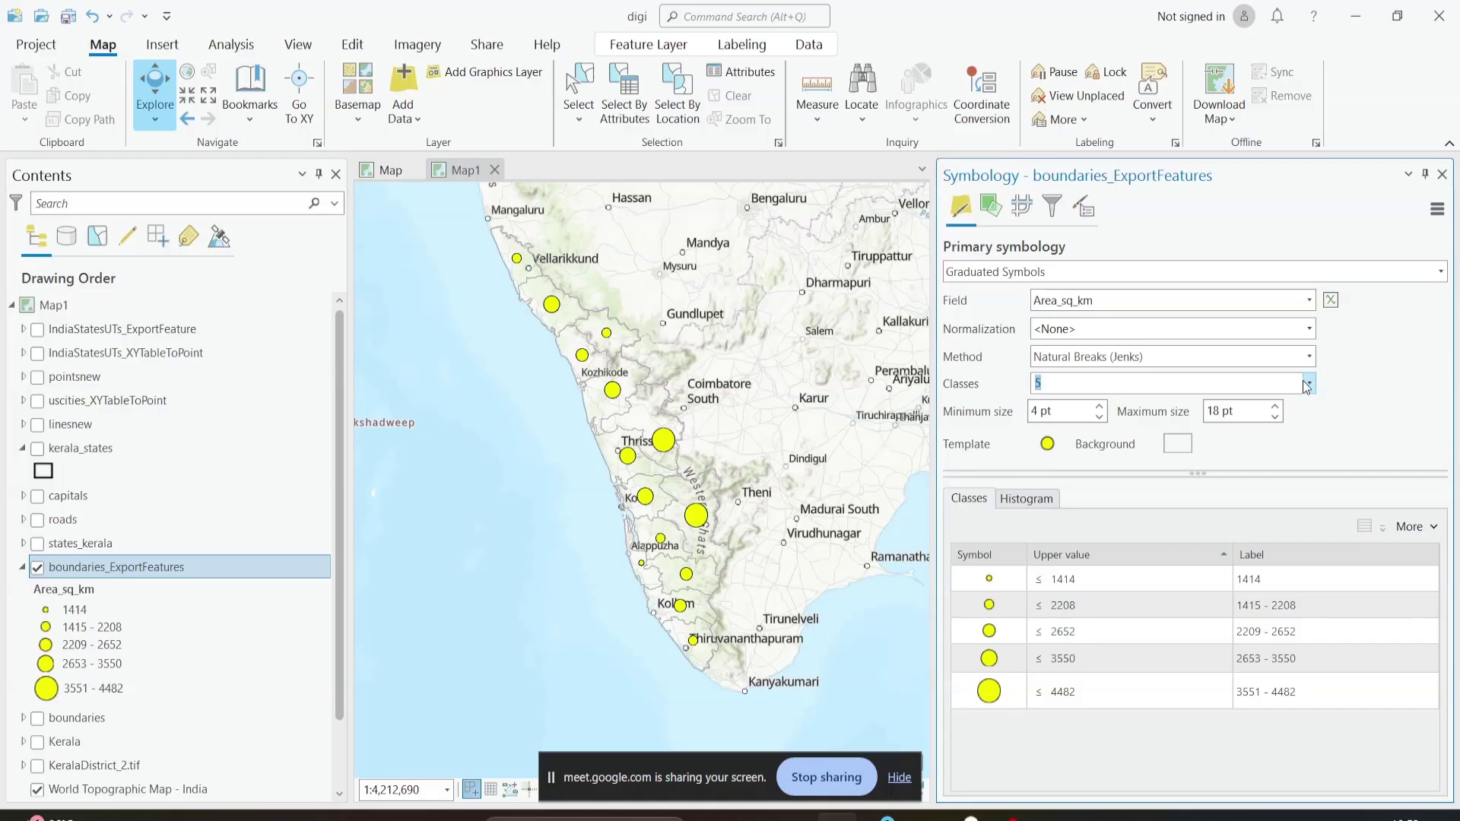
left_click(1309, 385)
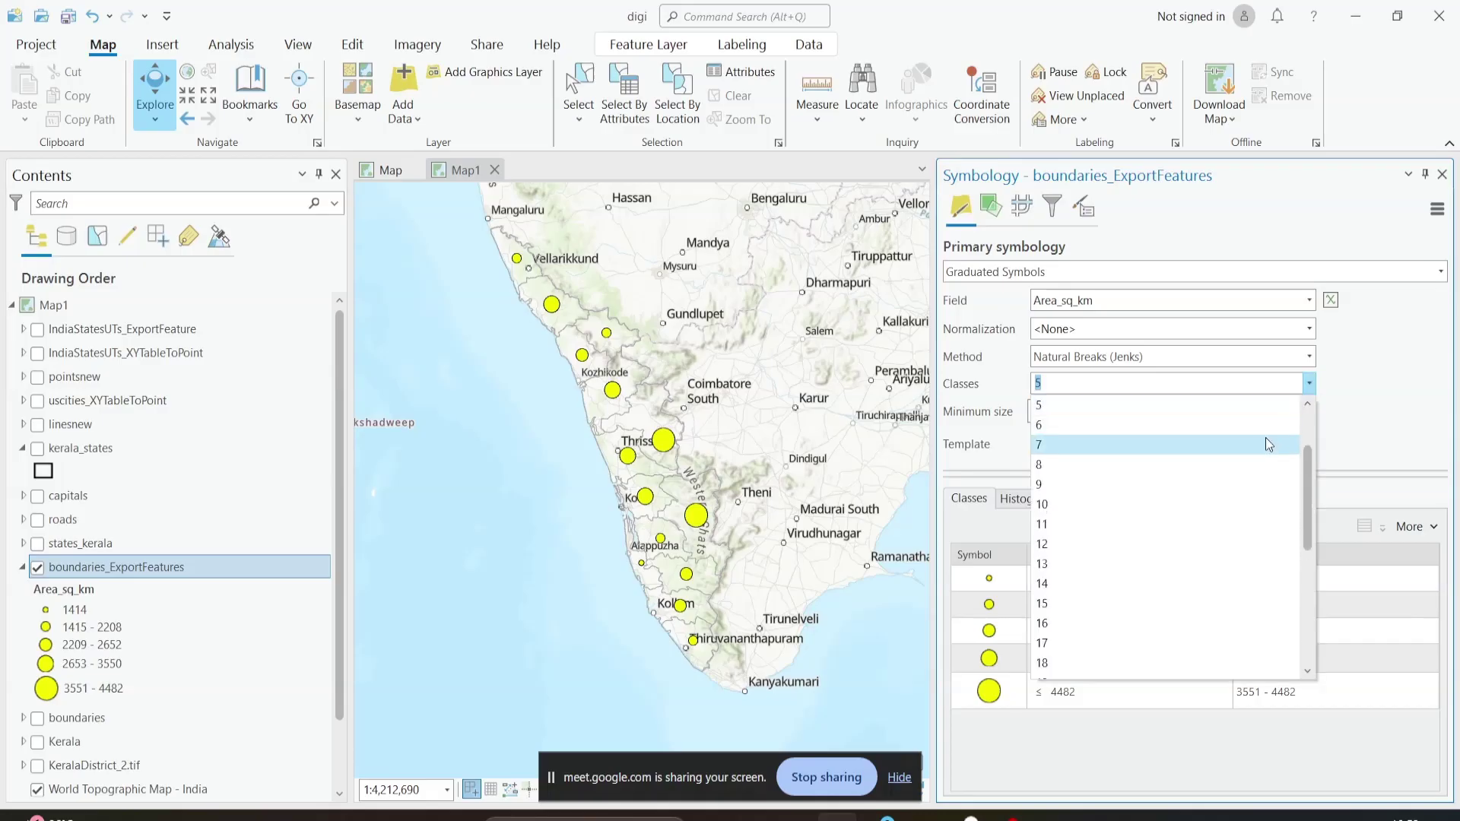
left_click(1207, 463)
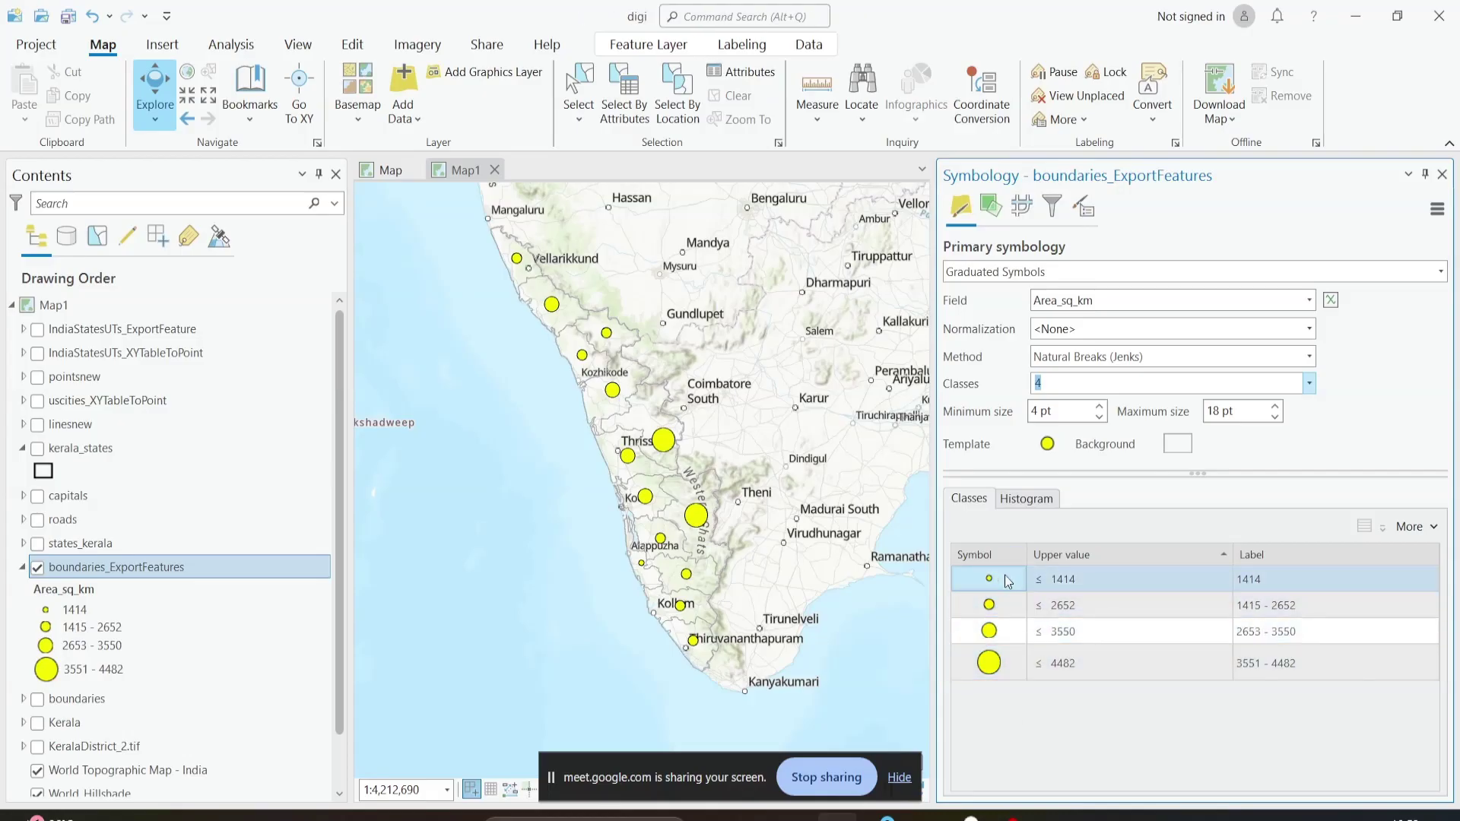
Step: Switch the layer to Proportional Symbols based on the Area_sq_km field, with a minimum size of 5 pt
left_click(1037, 274)
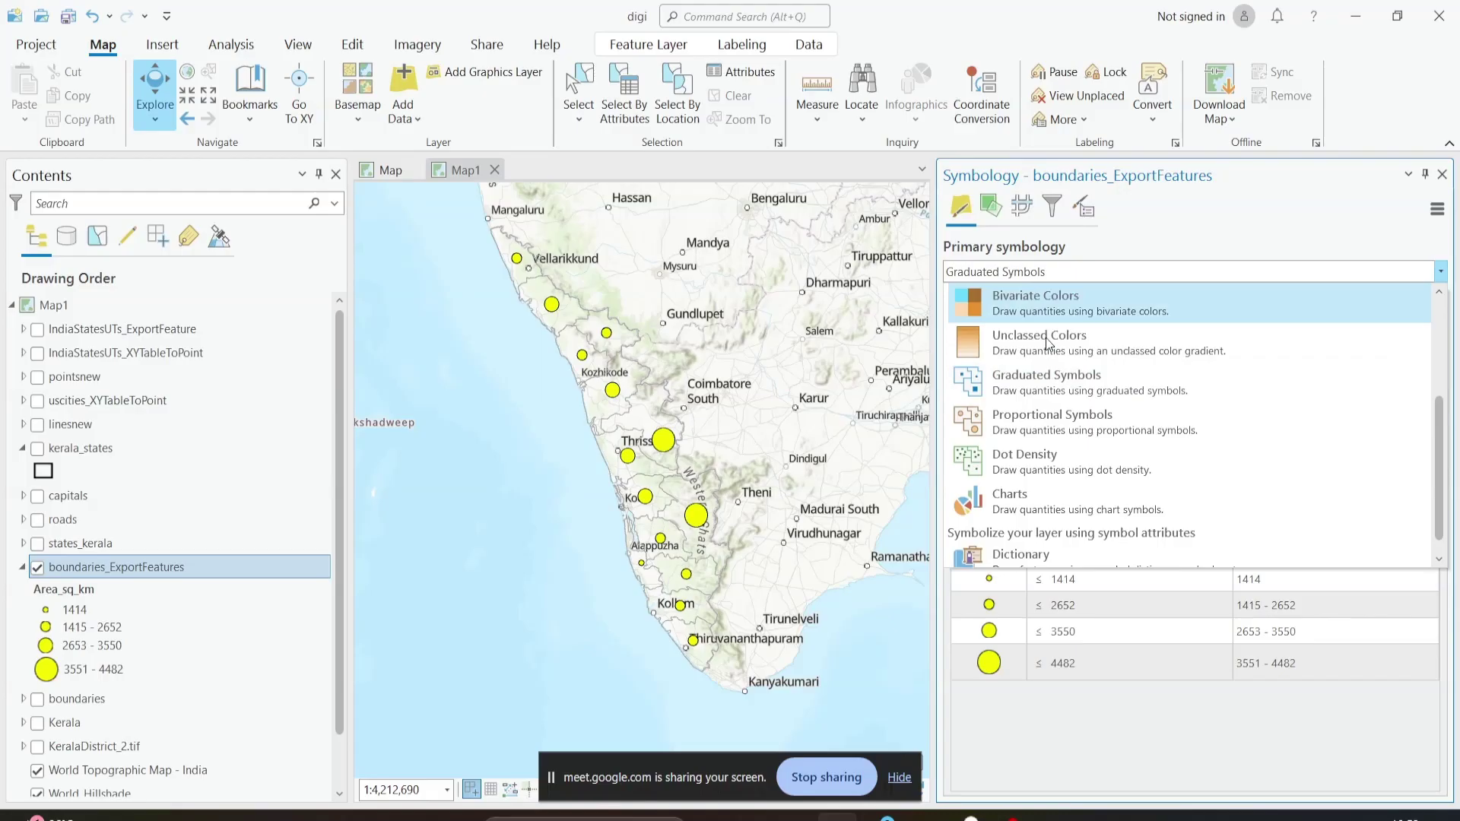
left_click(1047, 404)
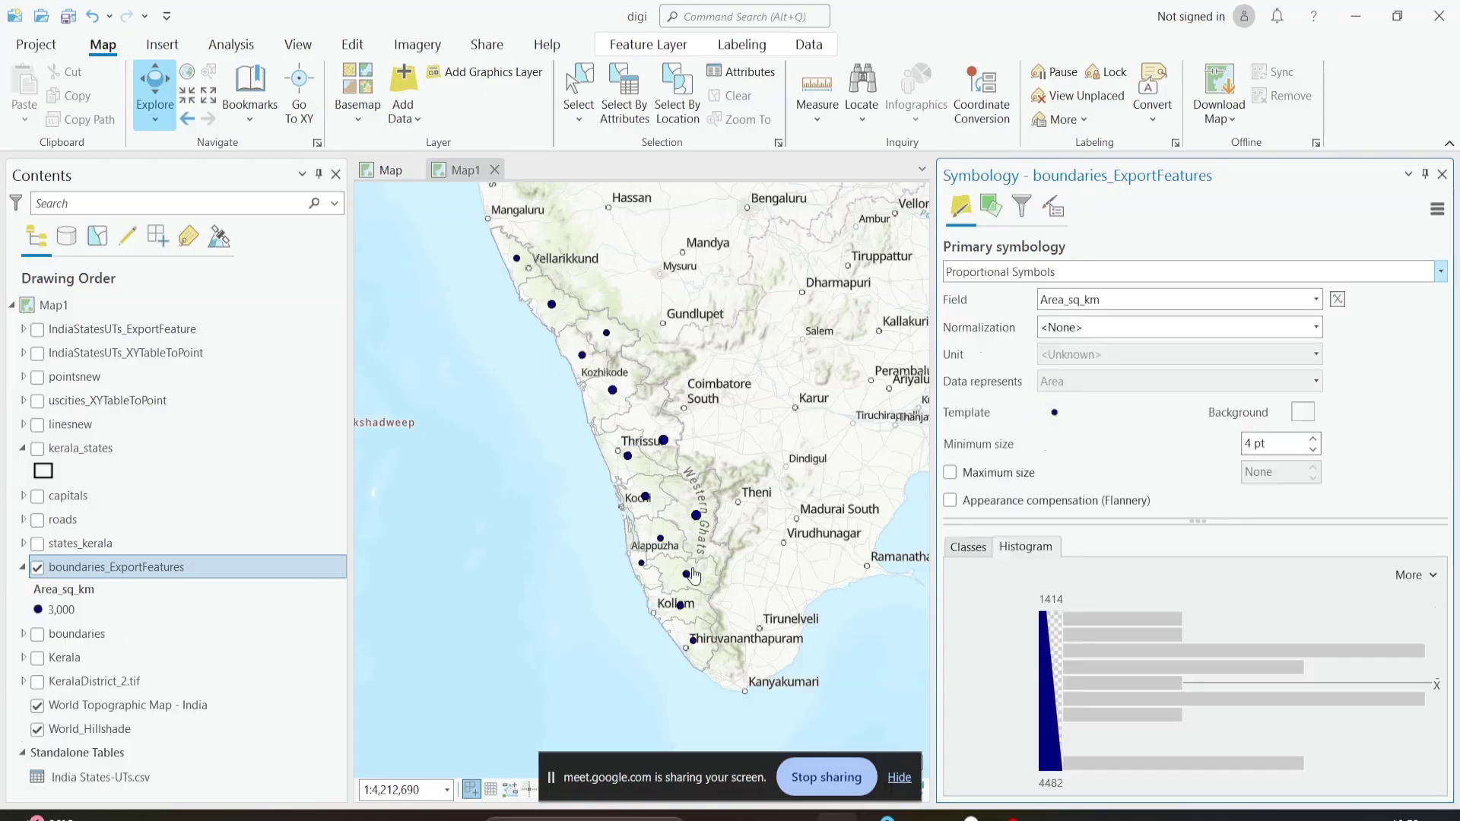
left_click(1076, 304)
left_click(1086, 341)
left_click(1313, 440)
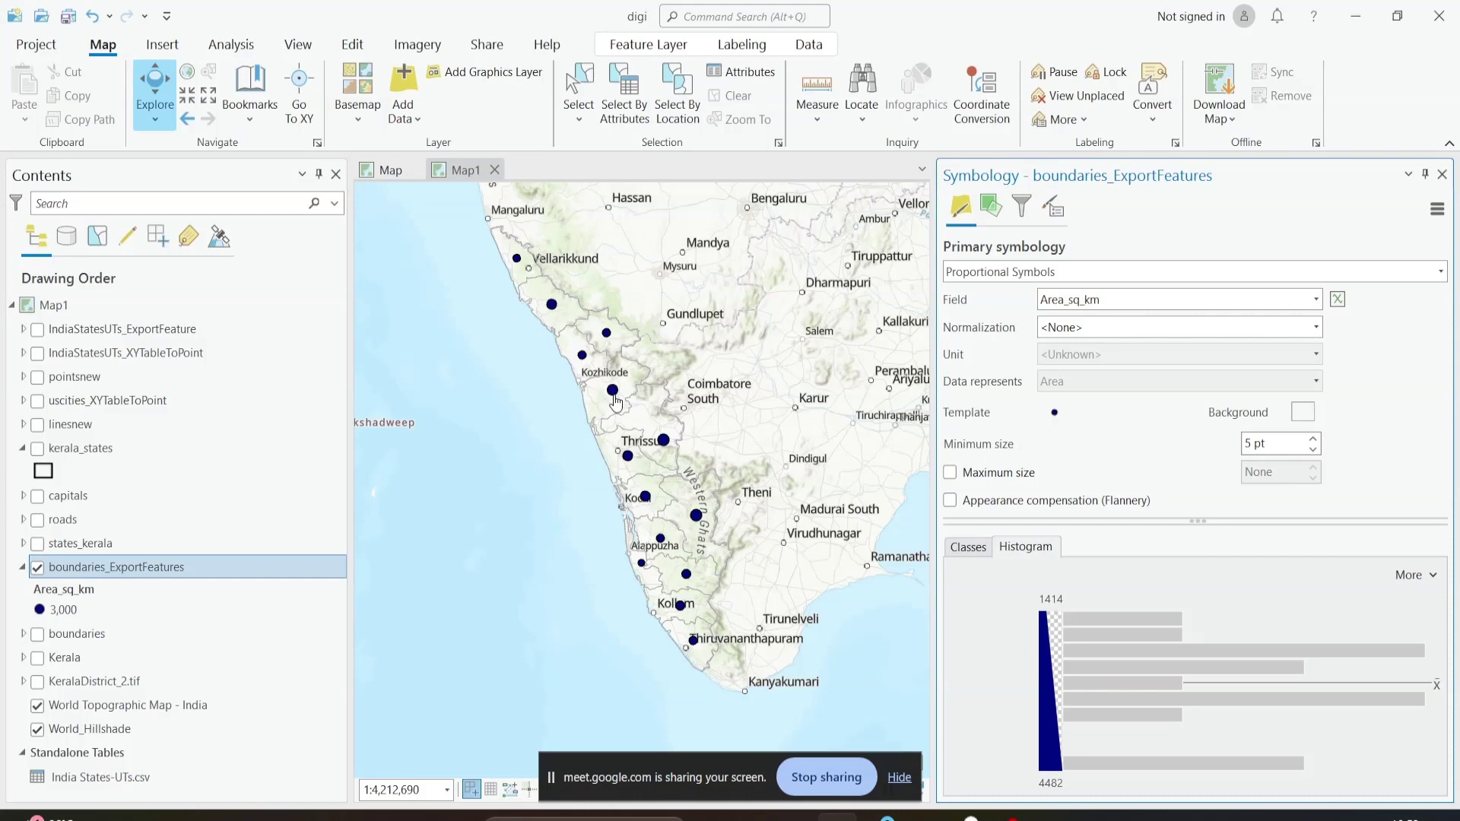
Step: Keep Proportional Symbols, enable a maximum size of 30 pt, and base the symbols on the Sex_Ratio field
left_click(1016, 276)
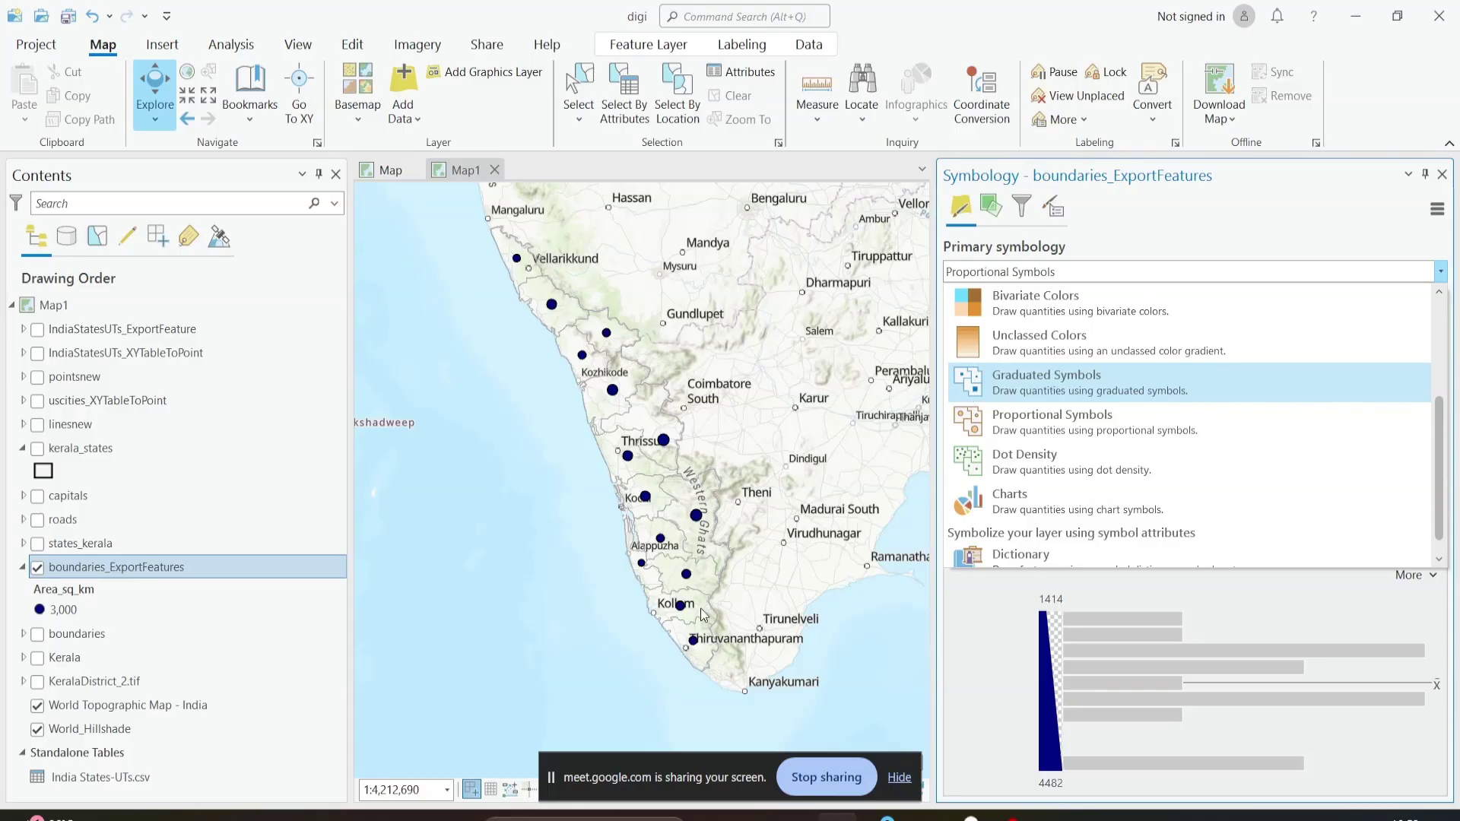
left_click(1014, 420)
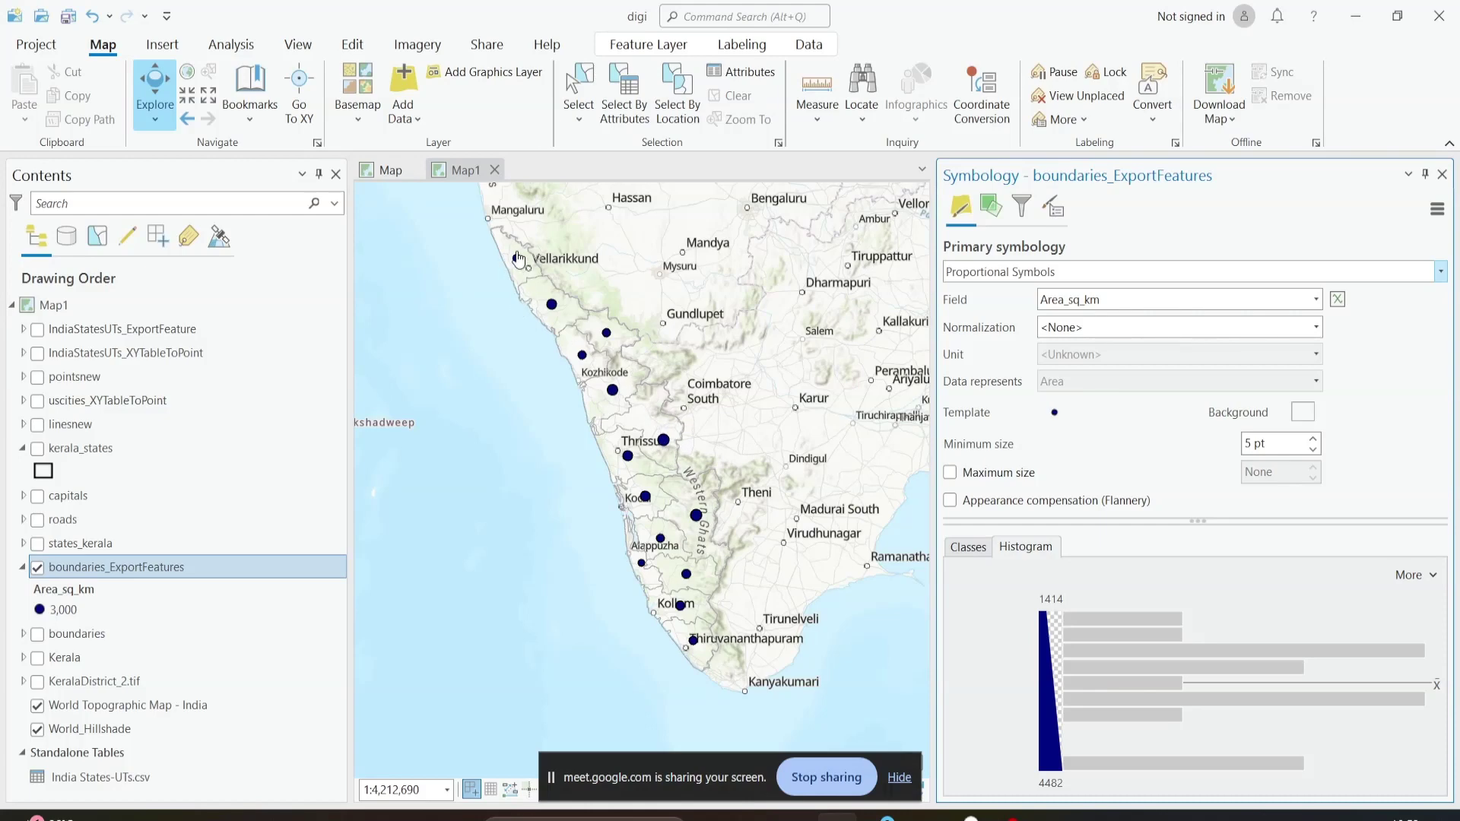
left_click(976, 479)
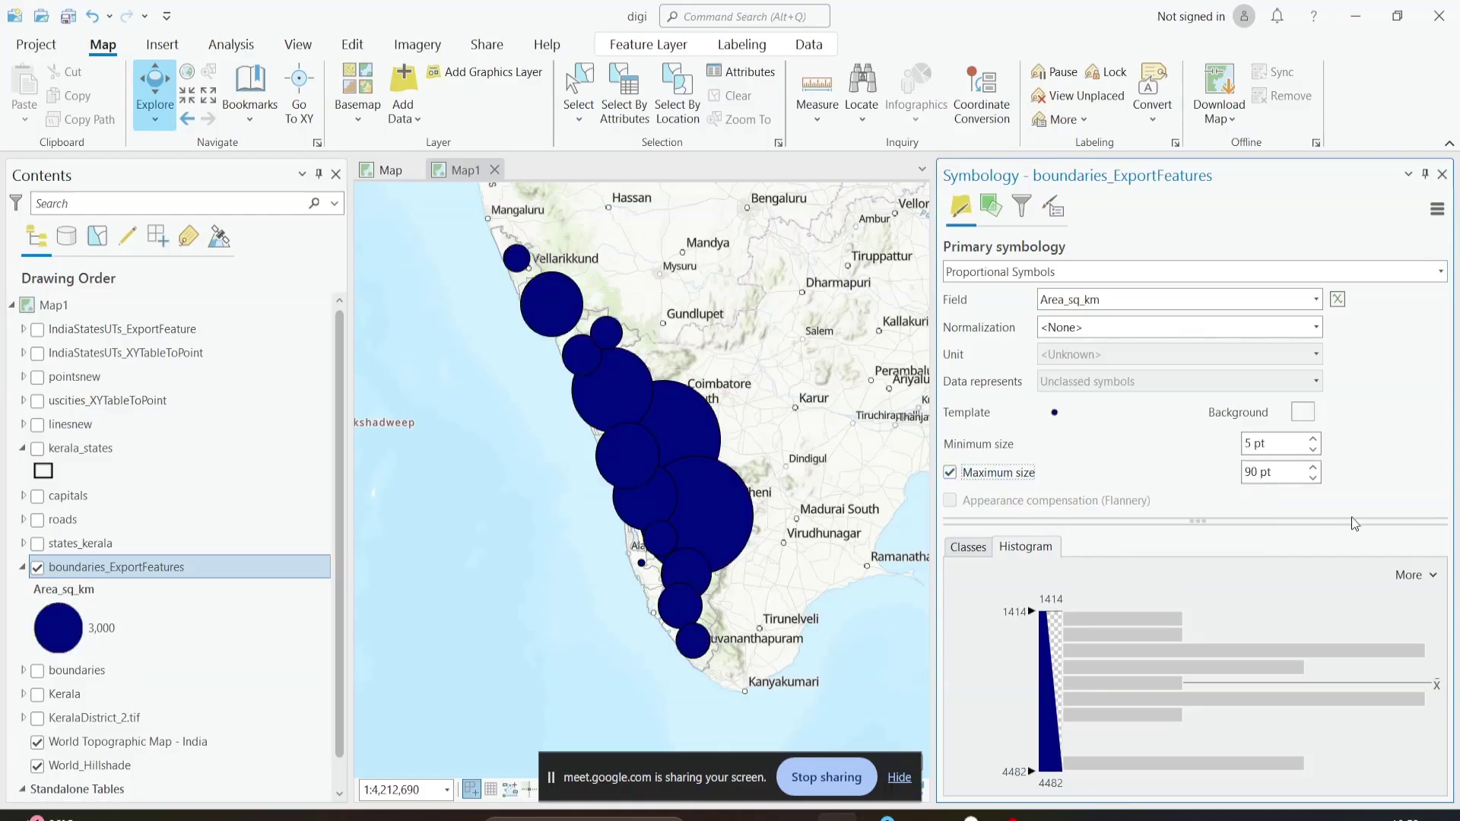
left_click_drag(1259, 472, 1234, 477)
type("30")
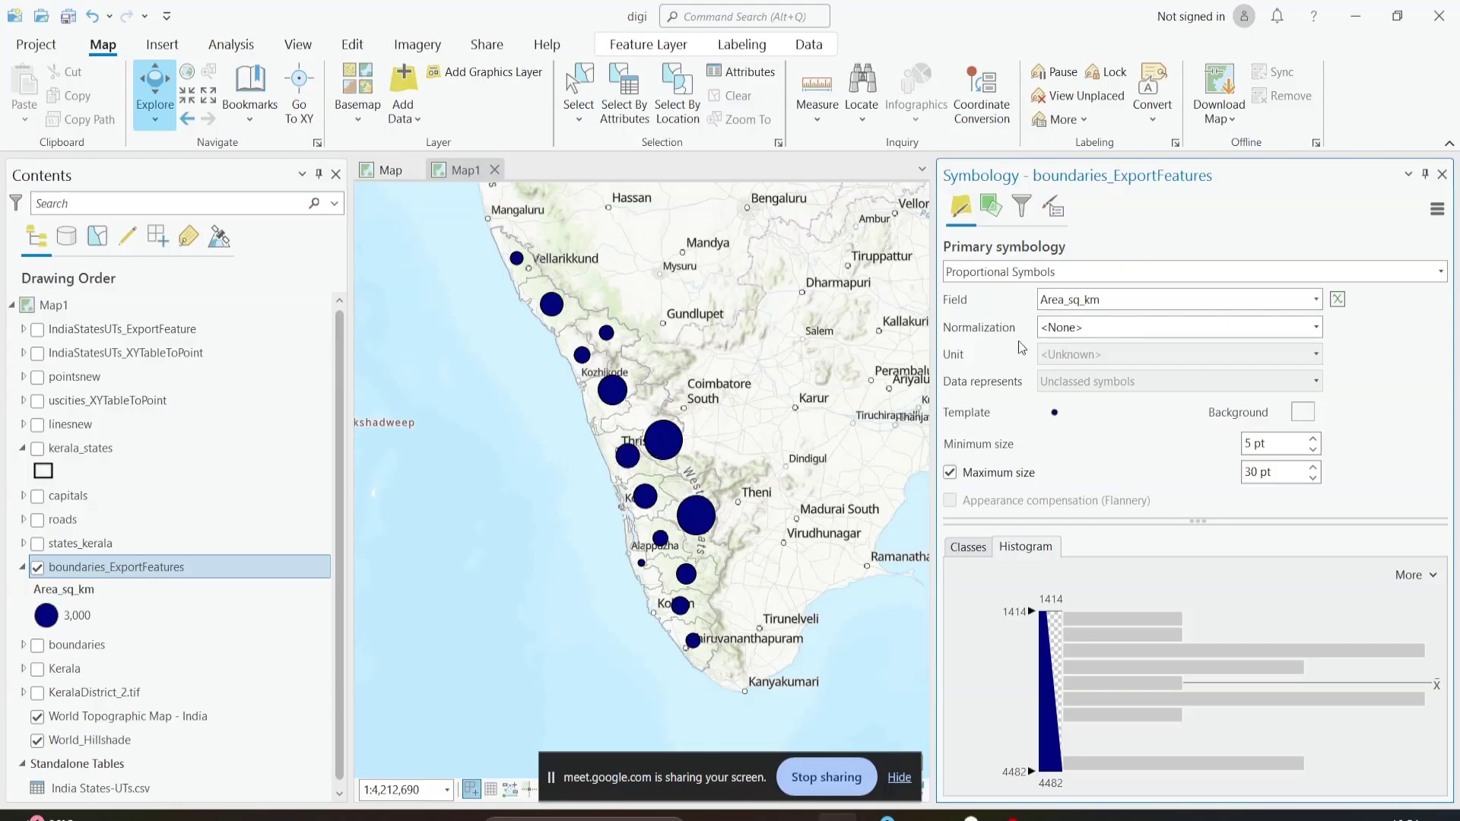
left_click(1062, 303)
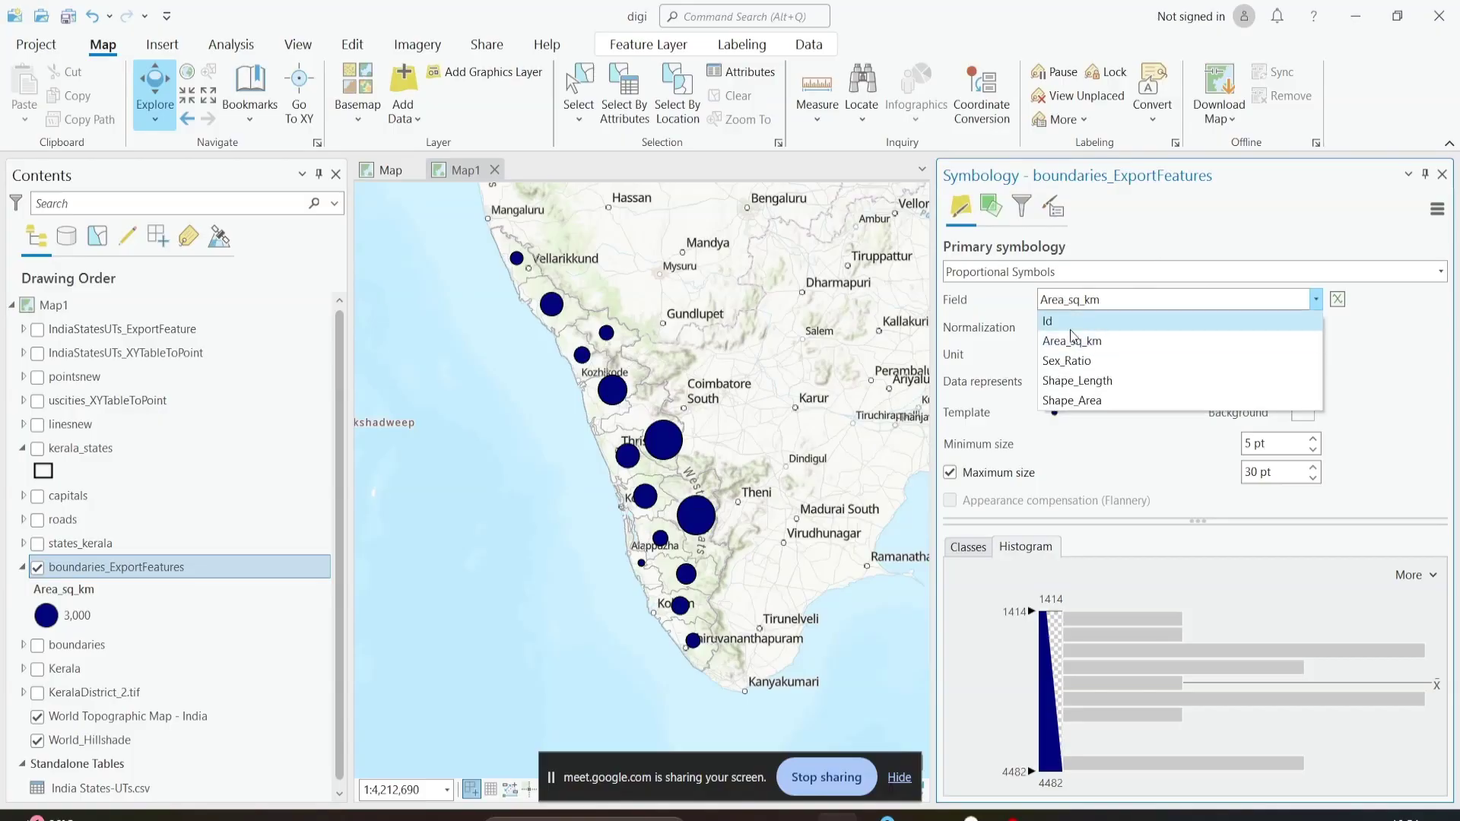
left_click(1100, 363)
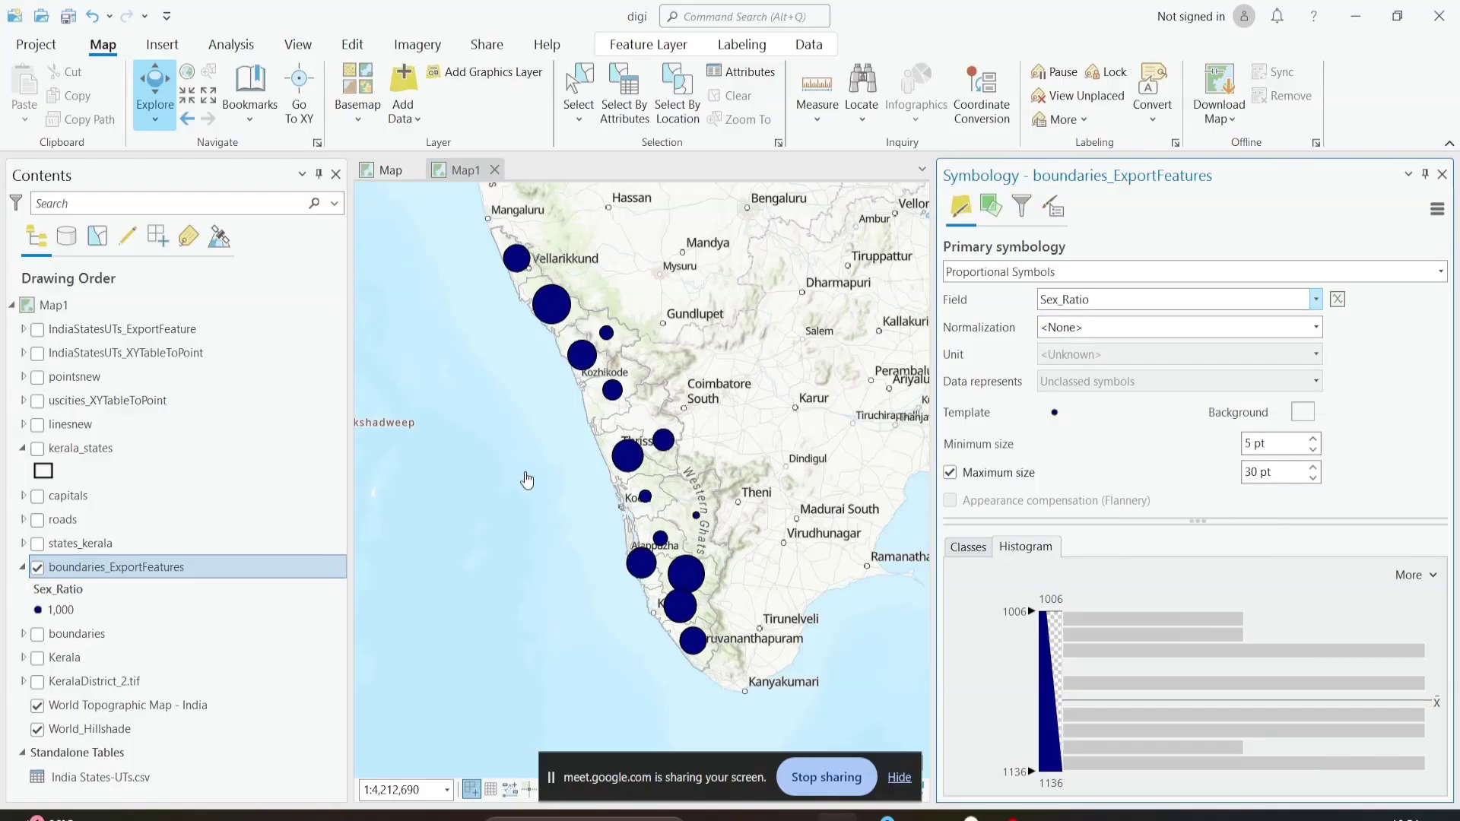
Step: Change the primary symbology to Dot Density and use Area_sq_km as the dot field
left_click(1186, 272)
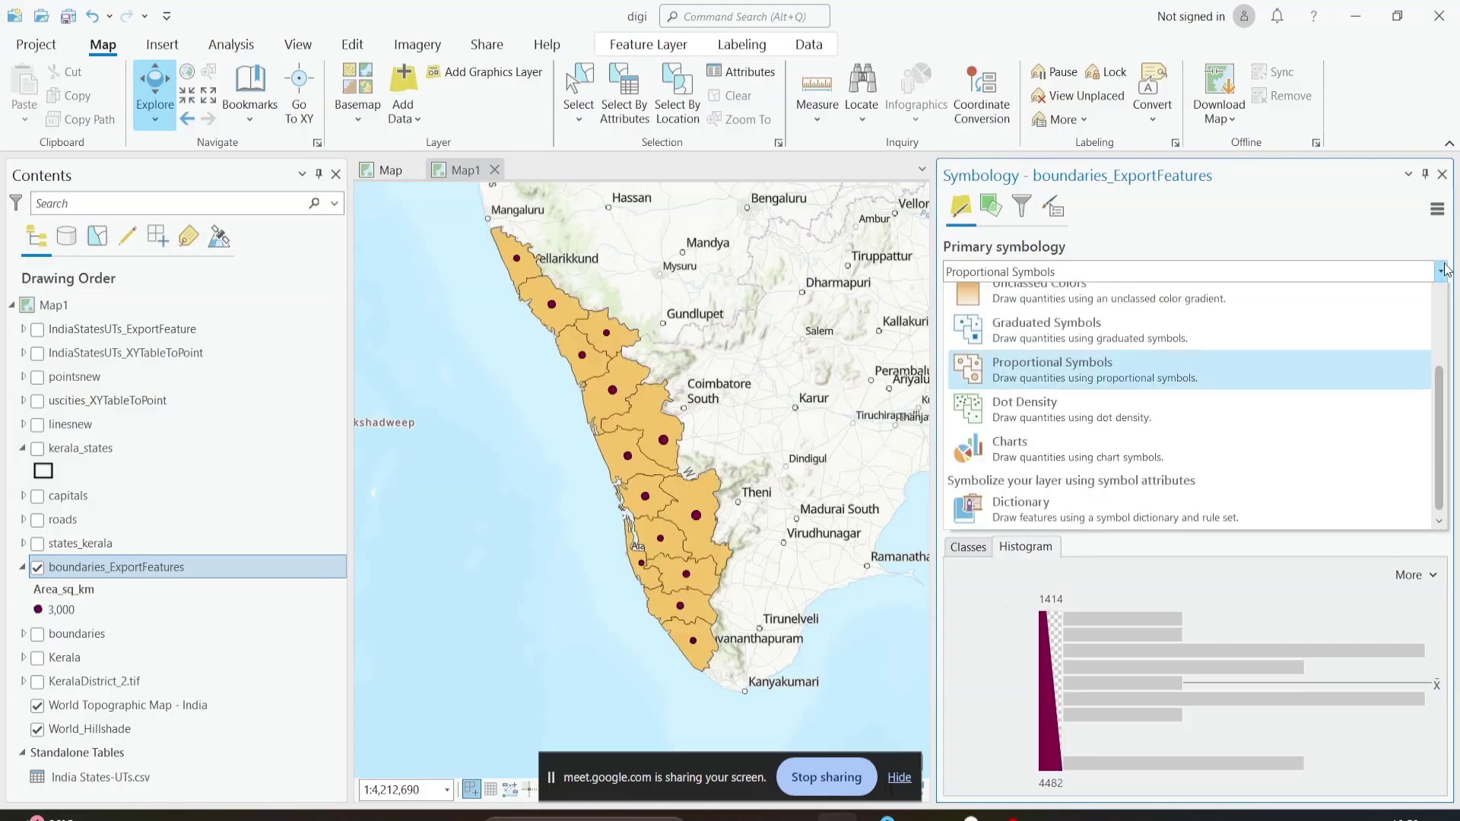
scroll(1310, 426, "up", 2)
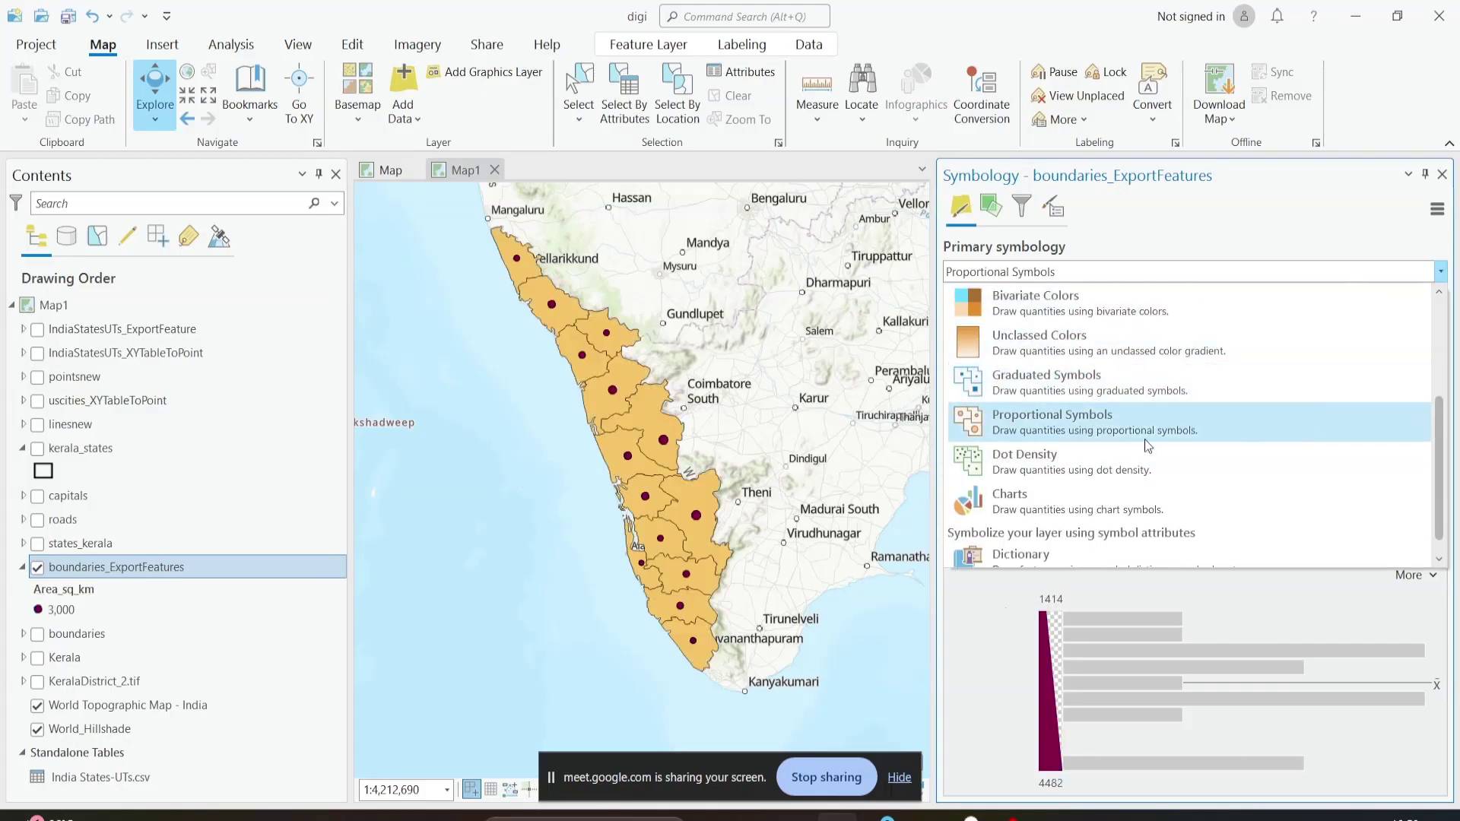
scroll(1053, 438, "down", 1)
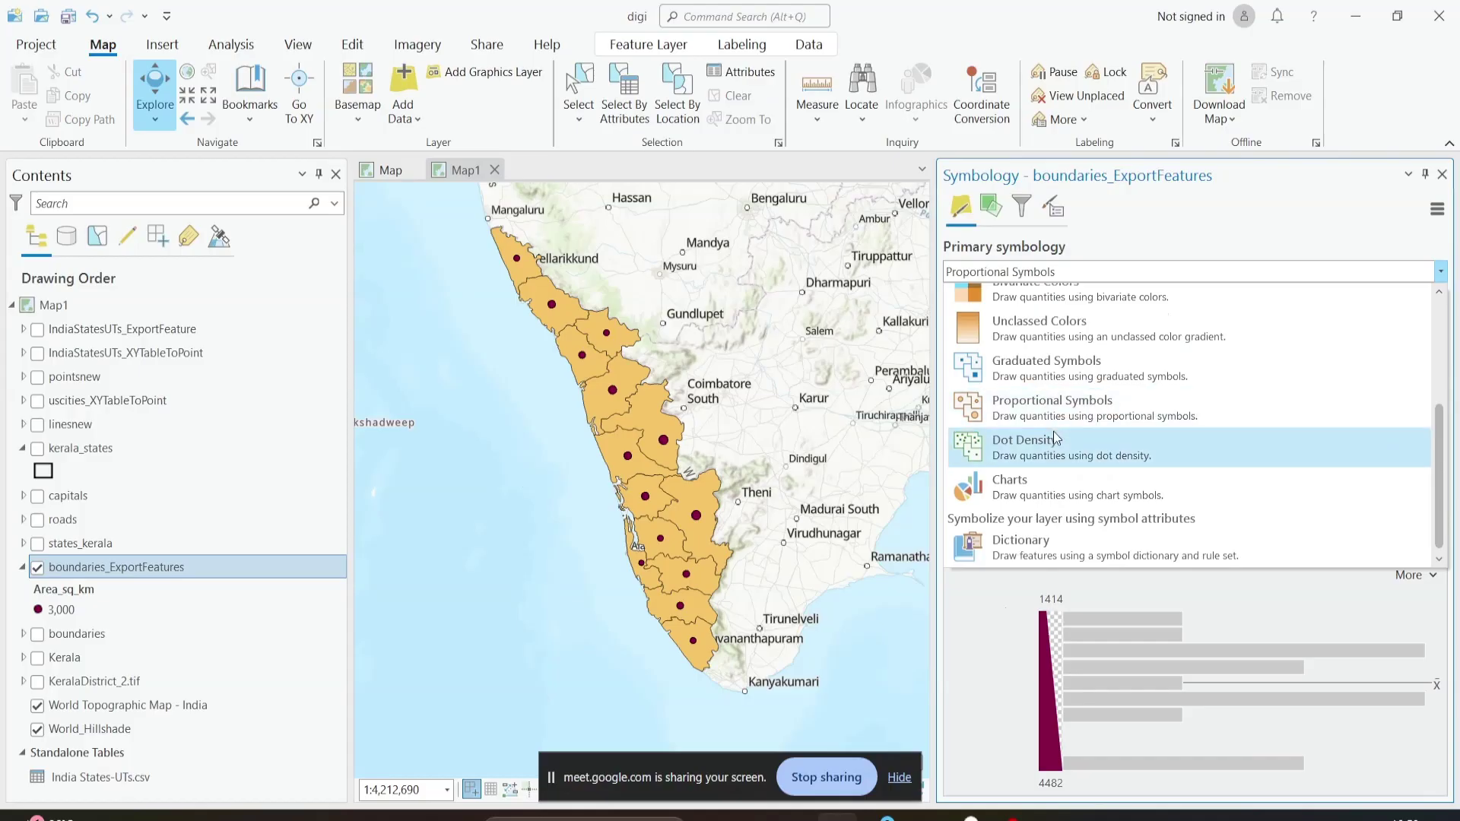
left_click(1053, 439)
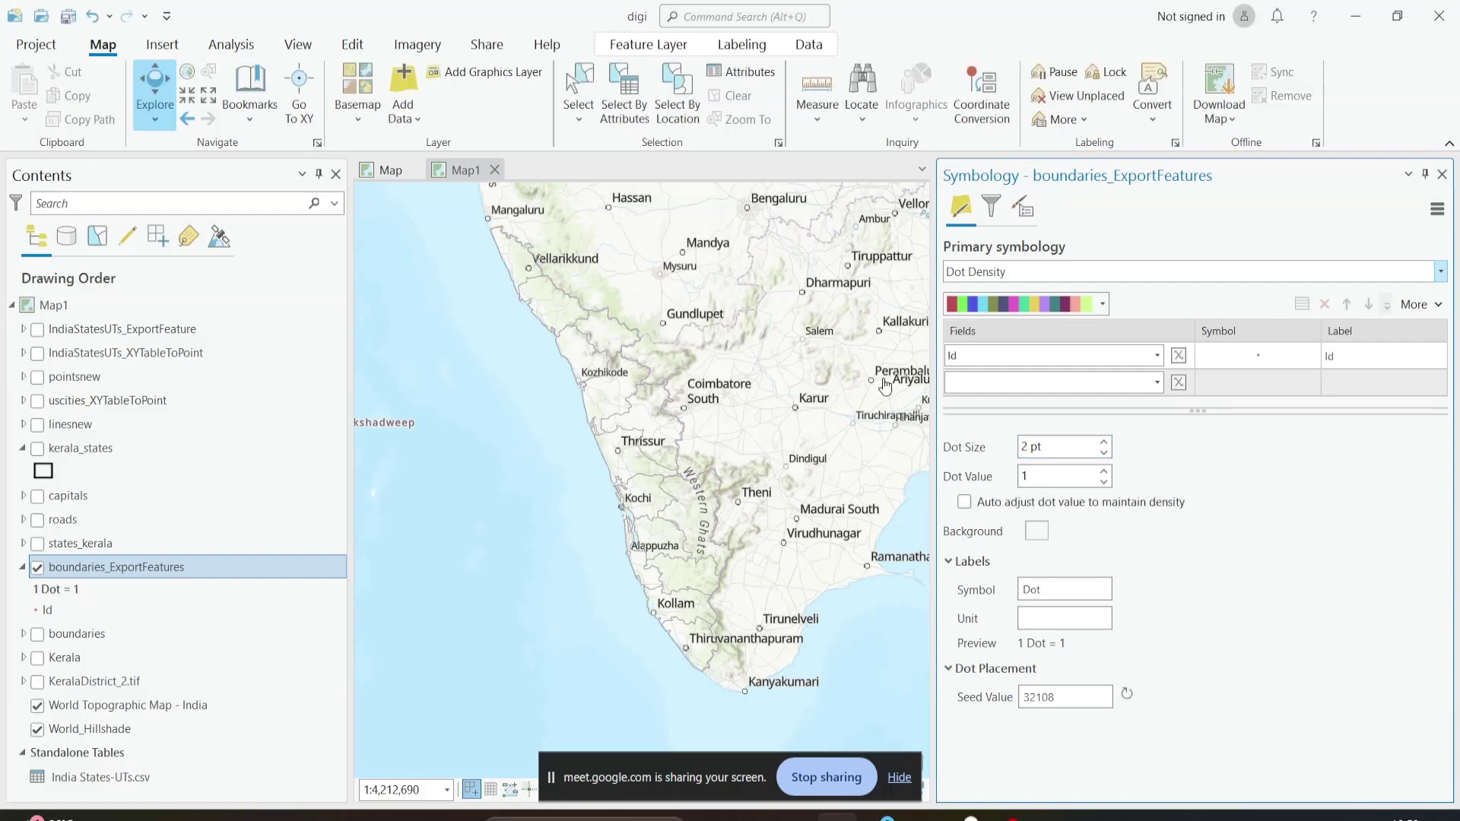
left_click(1155, 356)
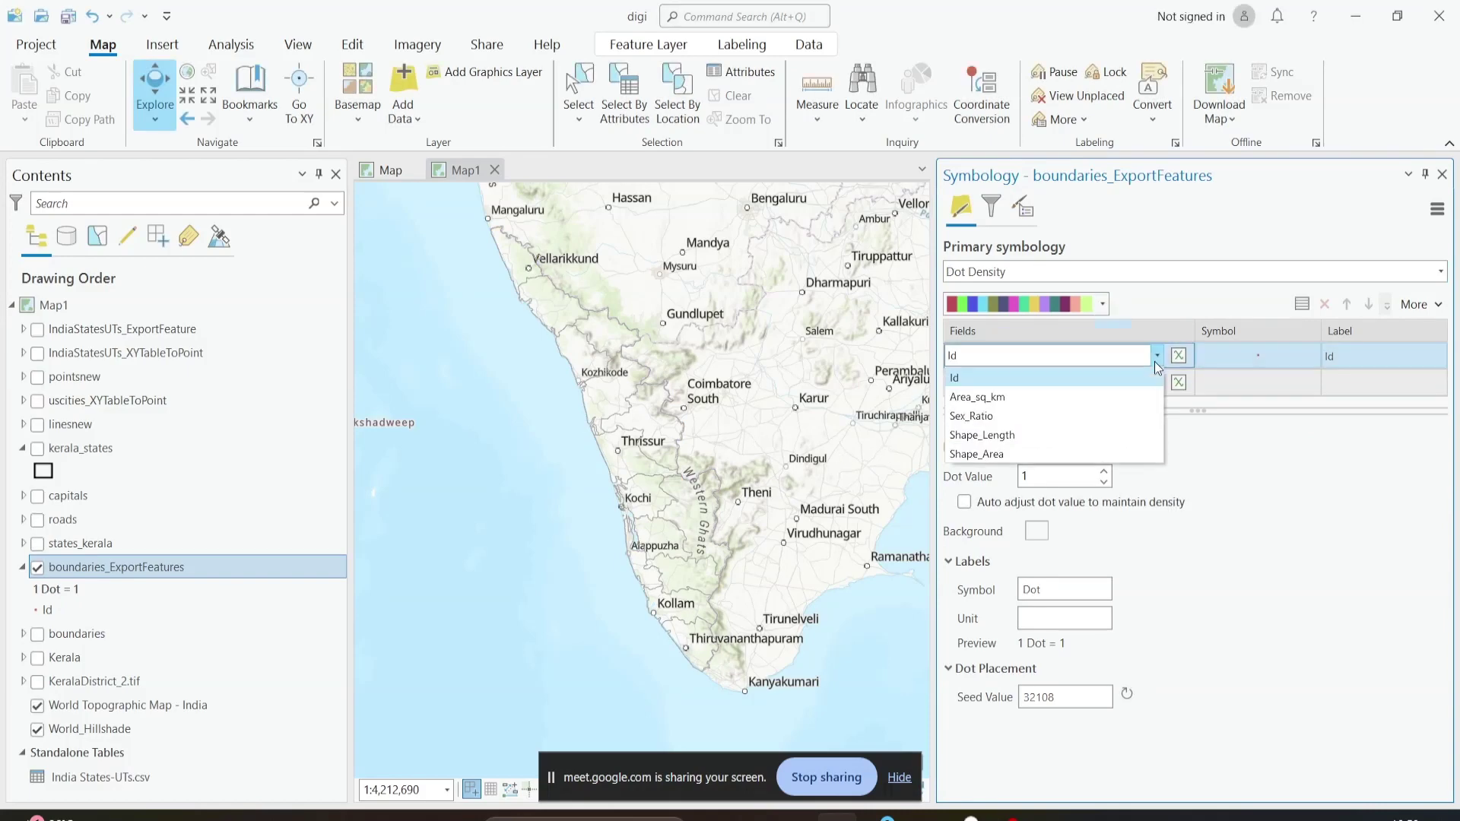
left_click(1139, 397)
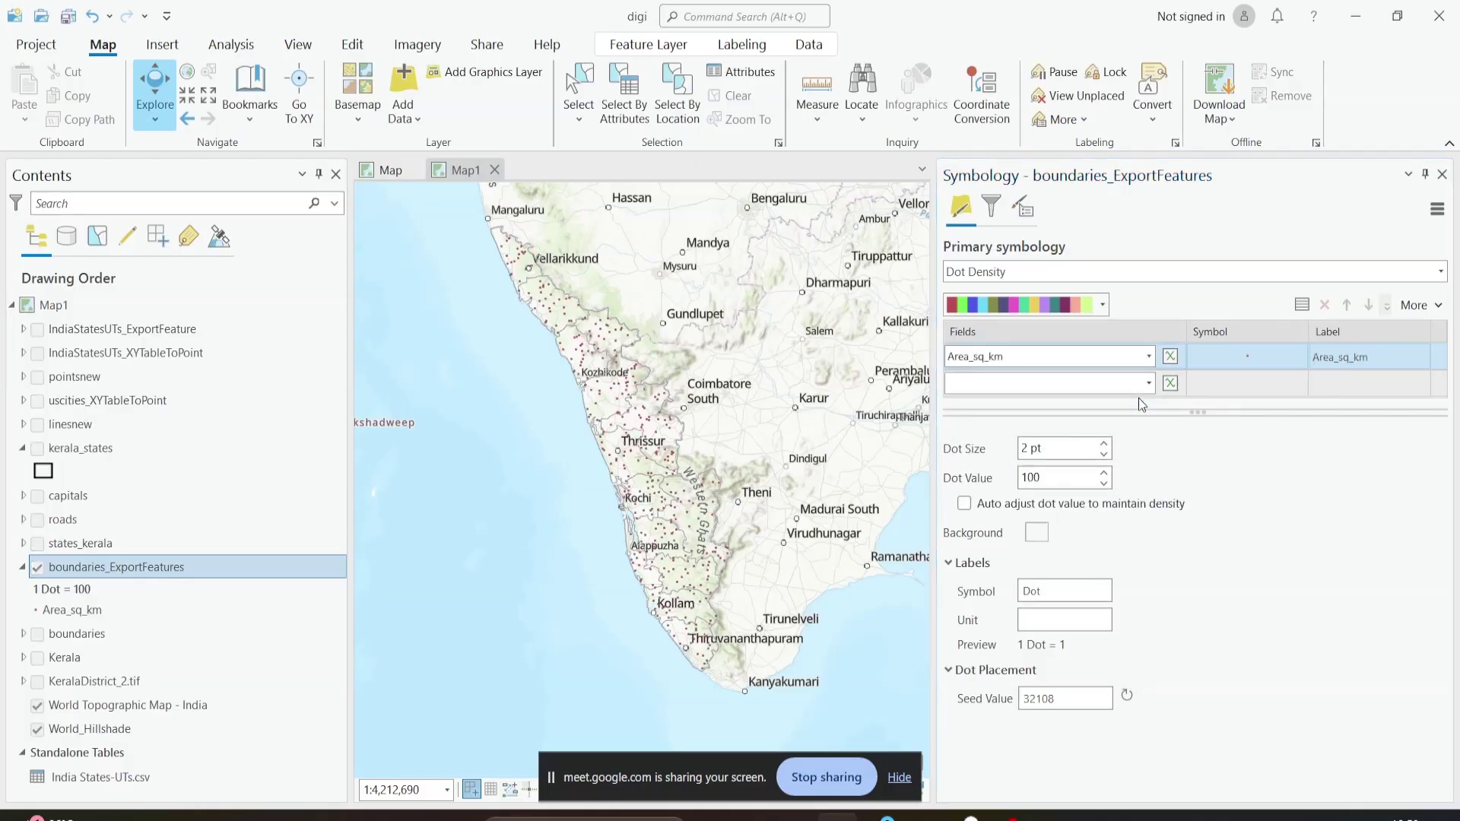
Step: Examine how the area dots are distributed across the Kerala districts, both close up and at state scale
left_click(1260, 443)
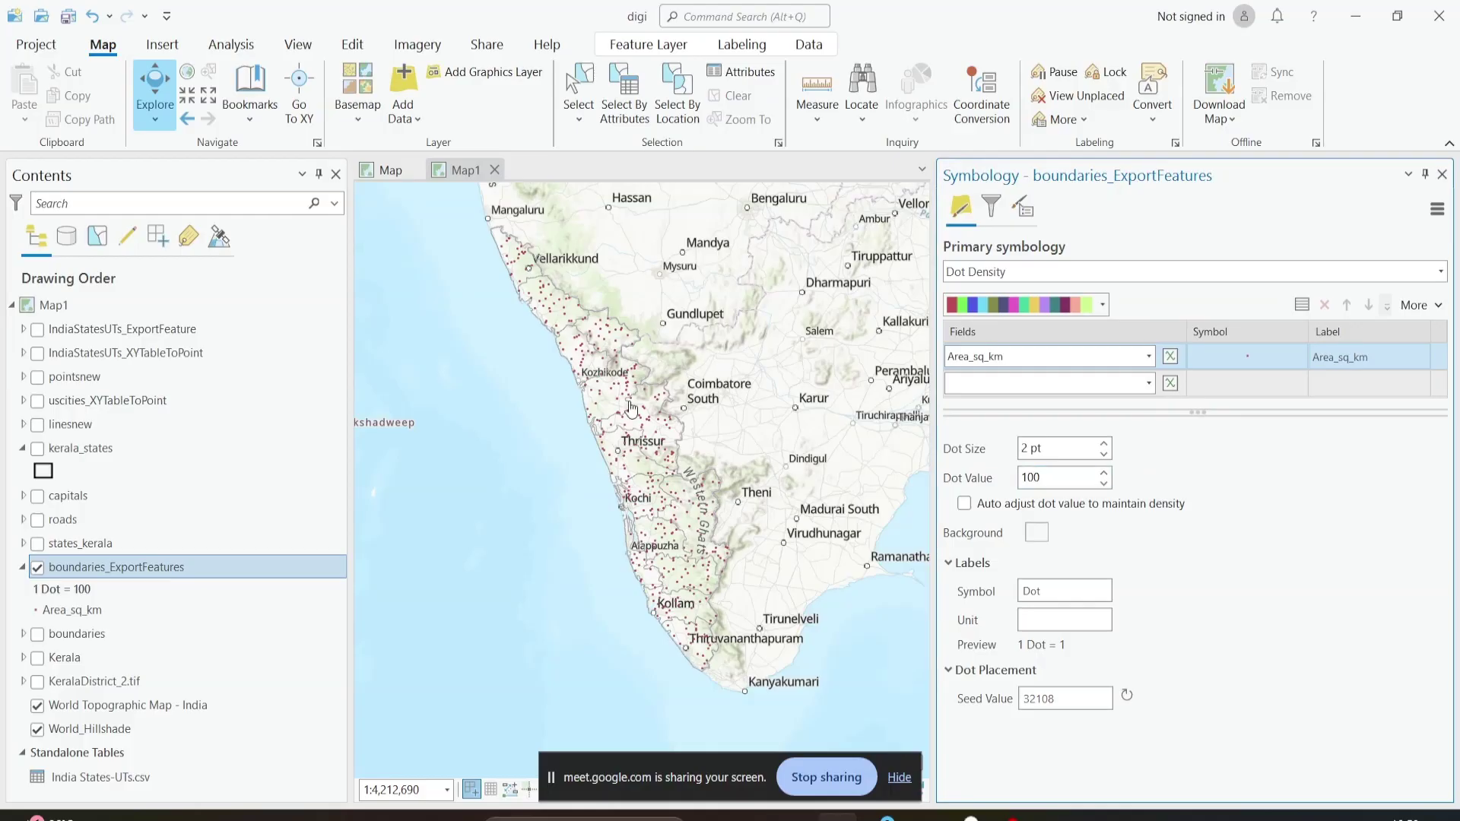
scroll(648, 417, "up", 2)
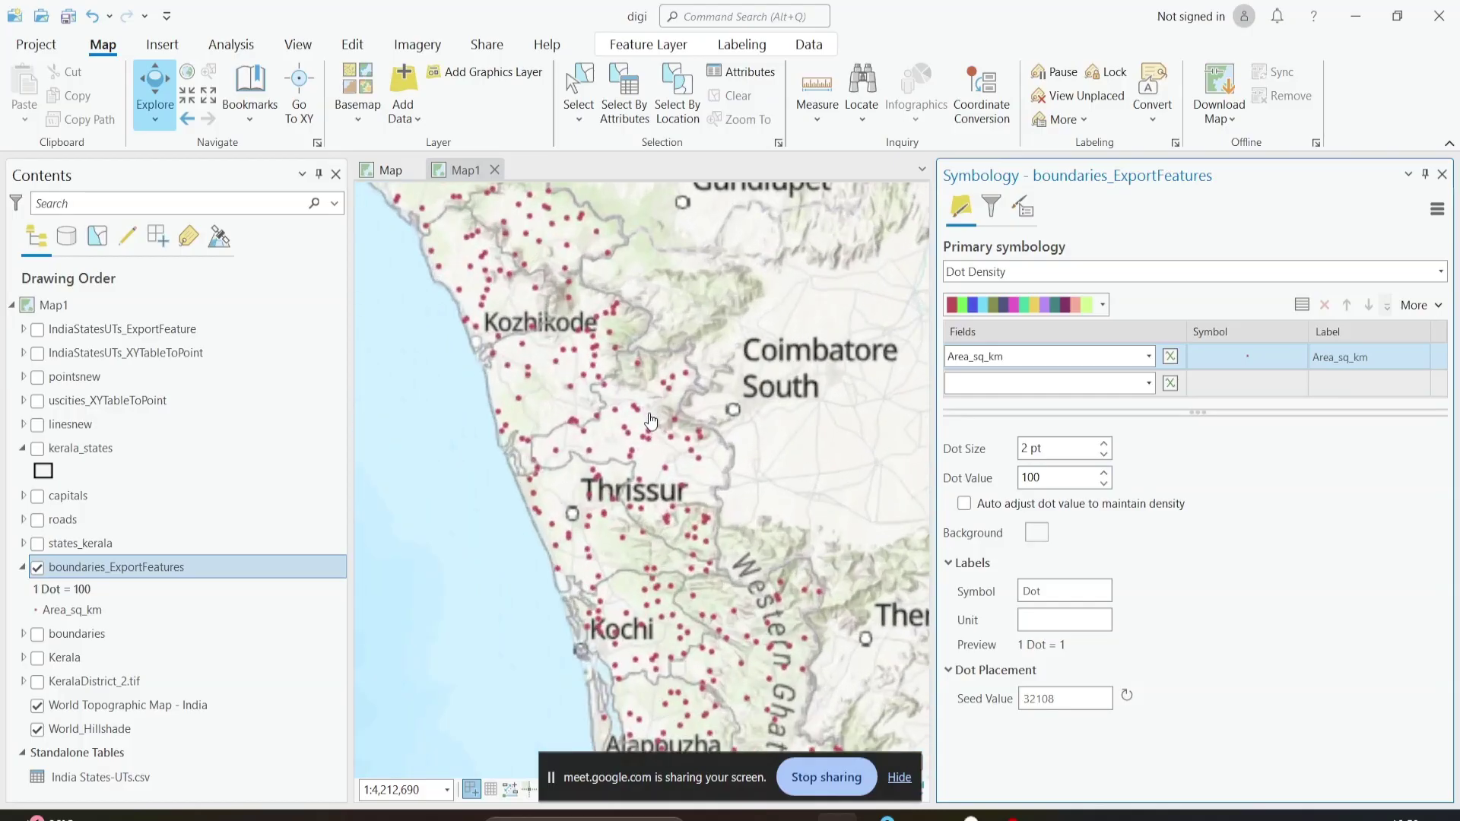
scroll(582, 414, "up", 2)
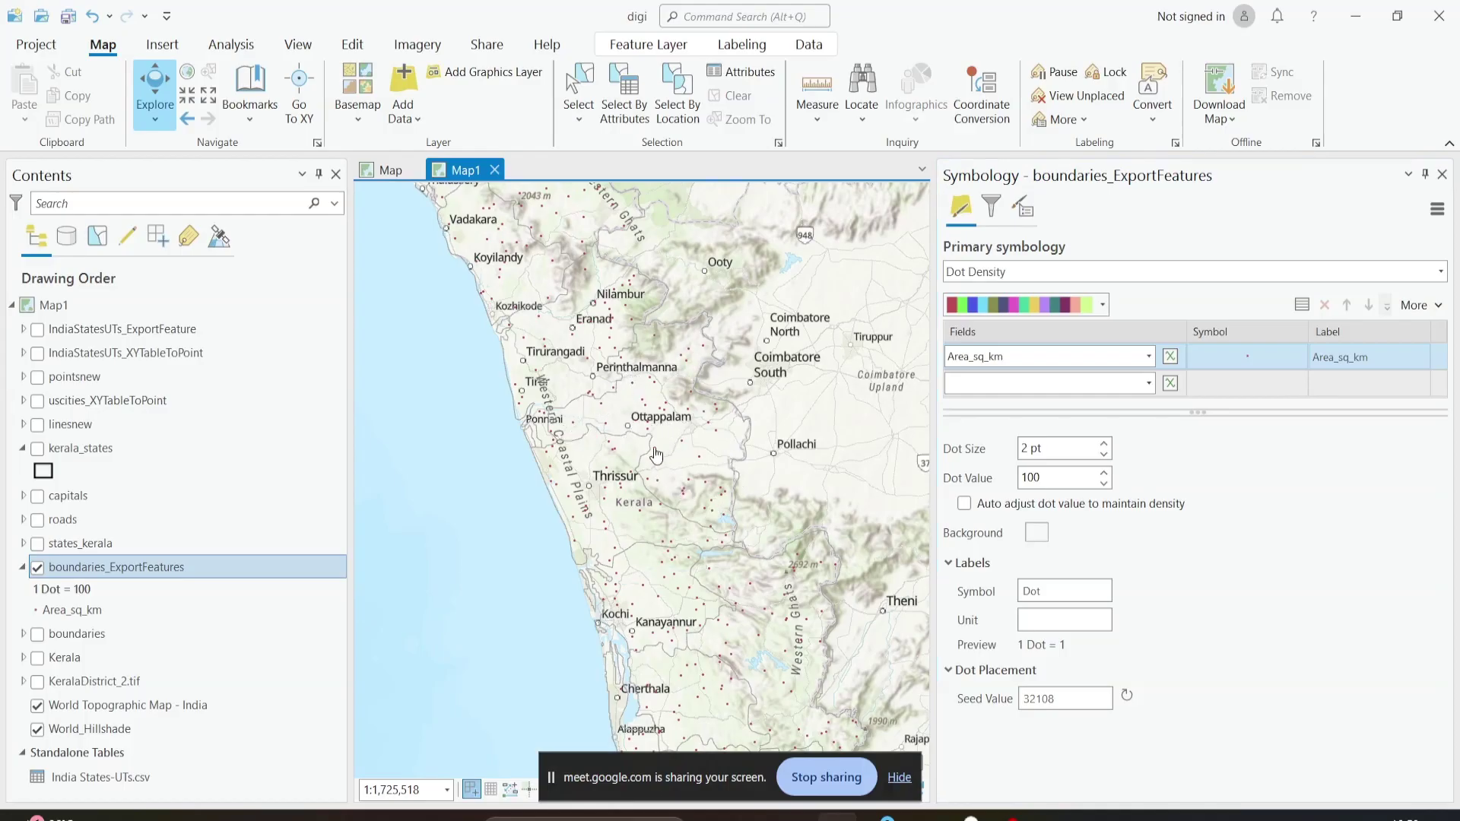
scroll(622, 380, "down", 1)
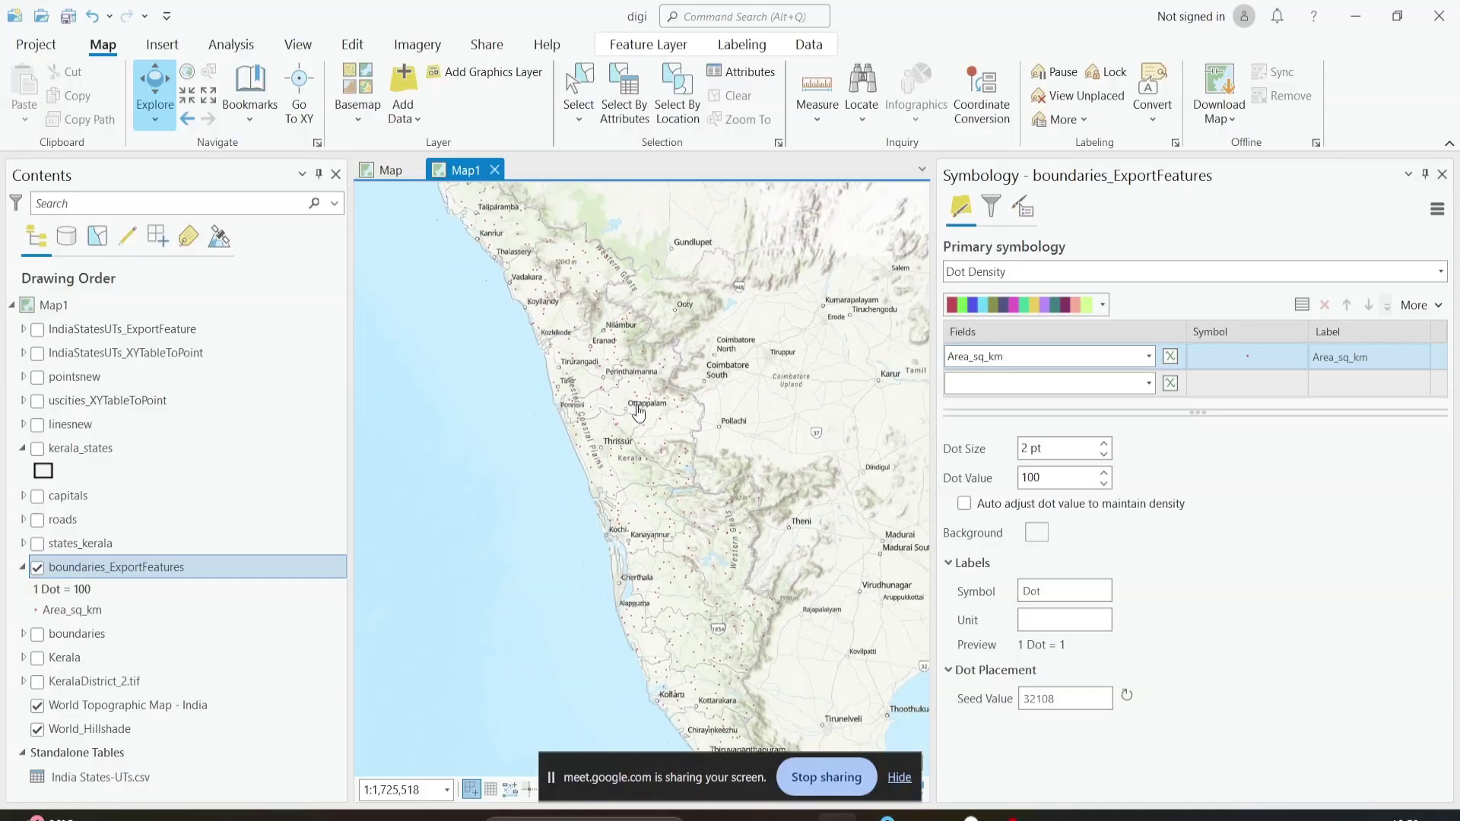
scroll(638, 412, "down", 2)
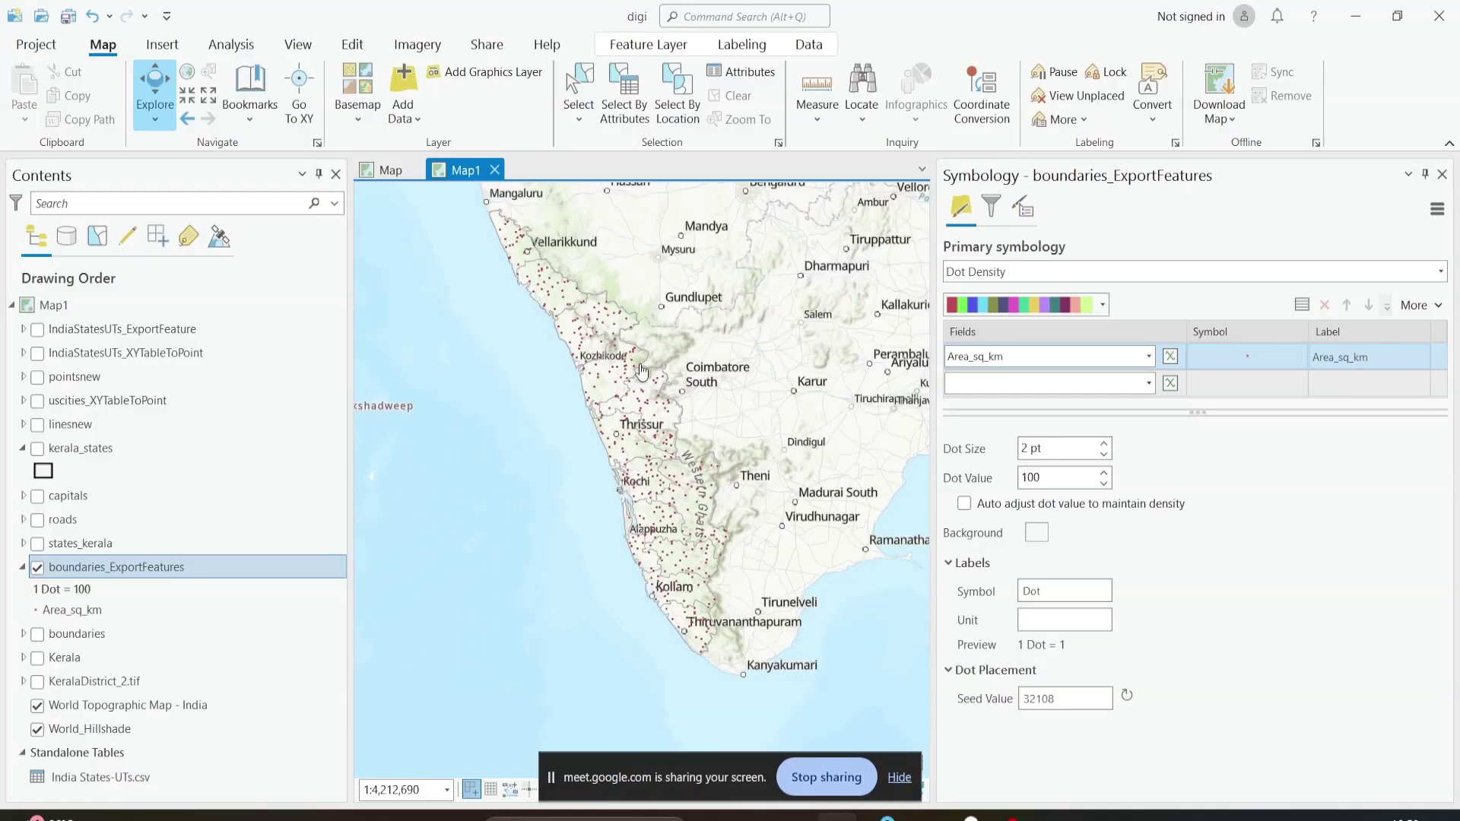
scroll(639, 373, "down", 1)
scroll(618, 379, "up", 1)
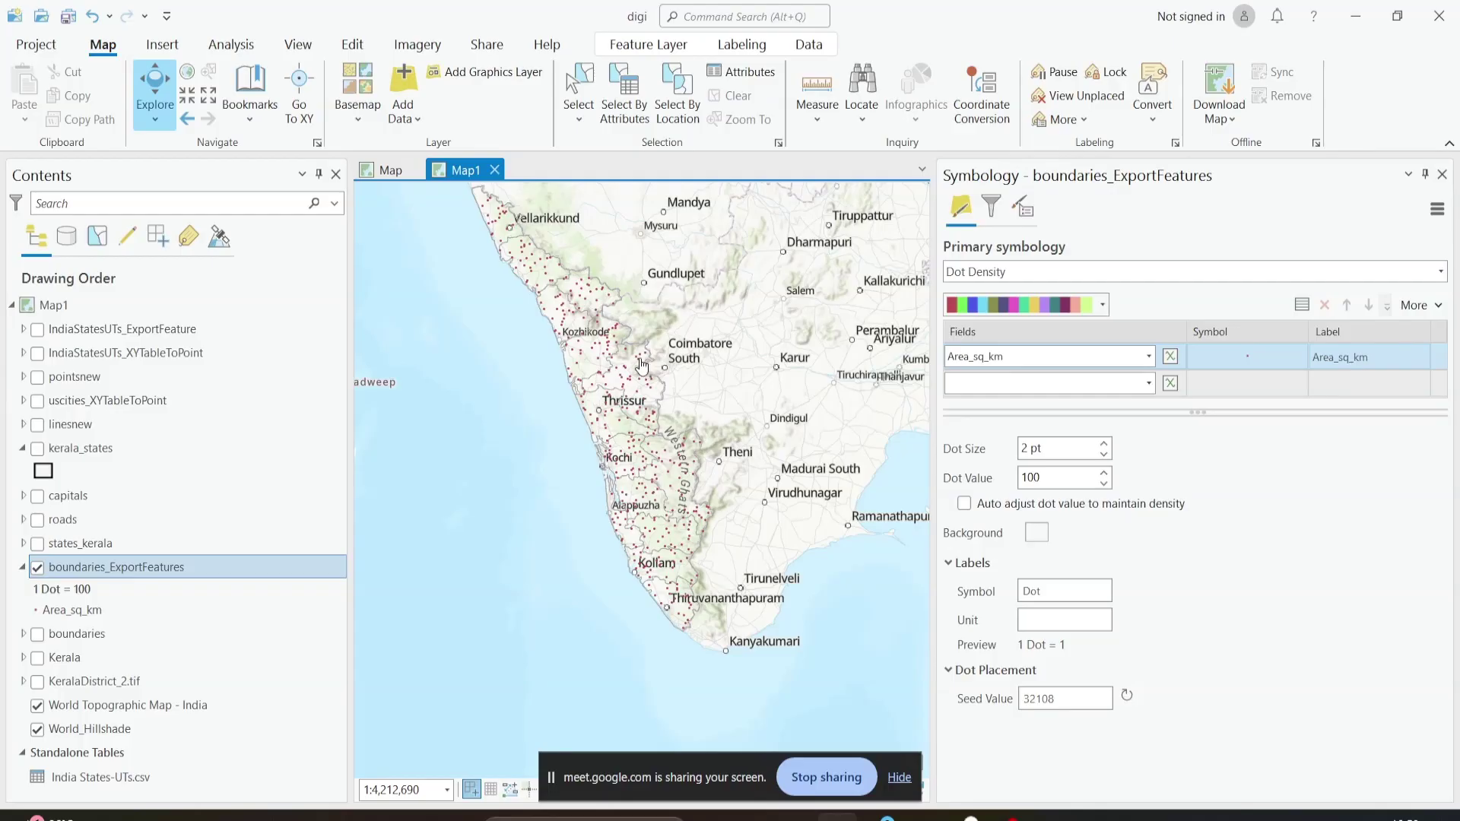
left_click_drag(505, 232, 524, 252)
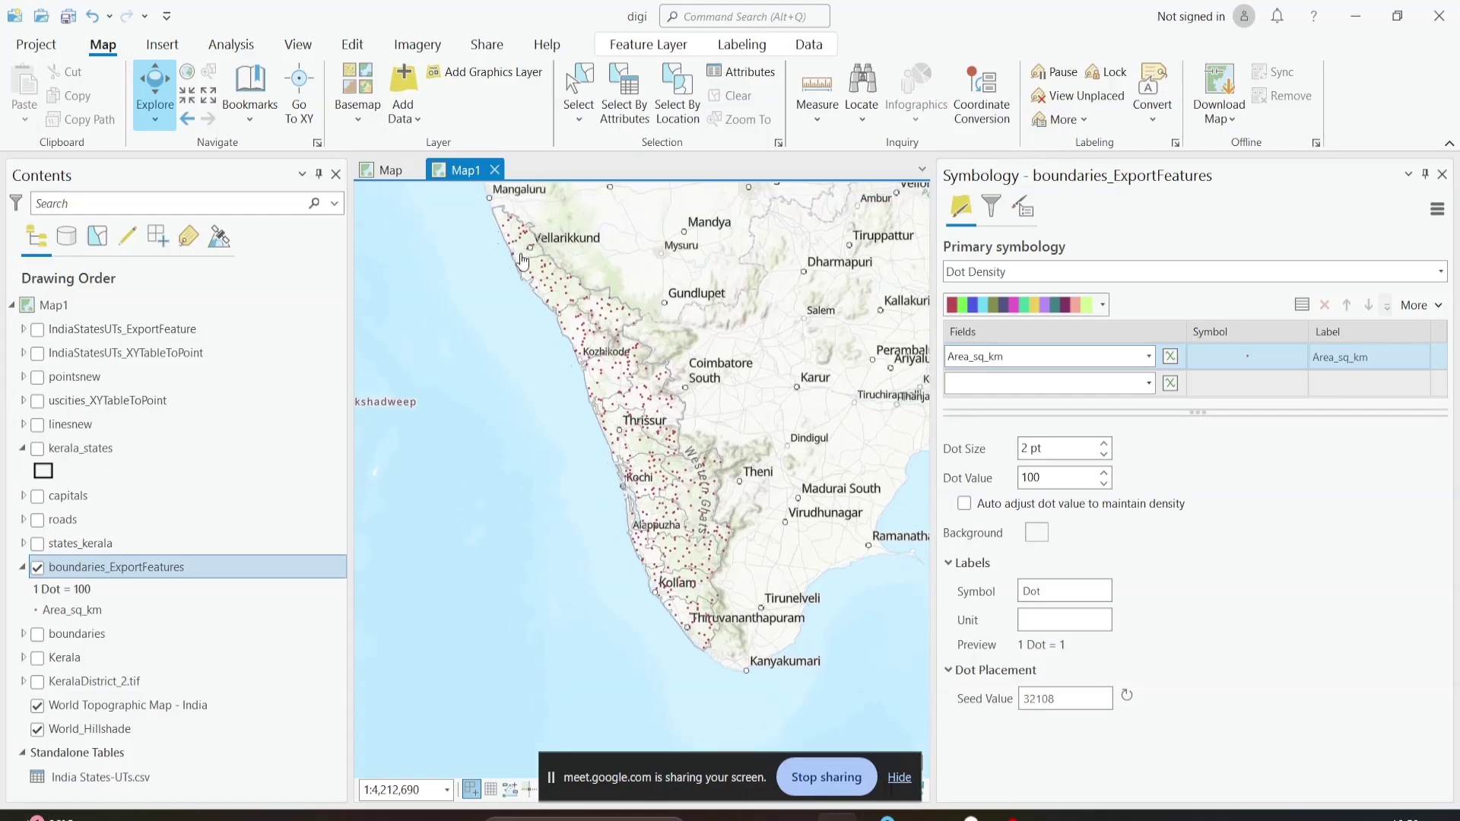
scroll(659, 412, "up", 3)
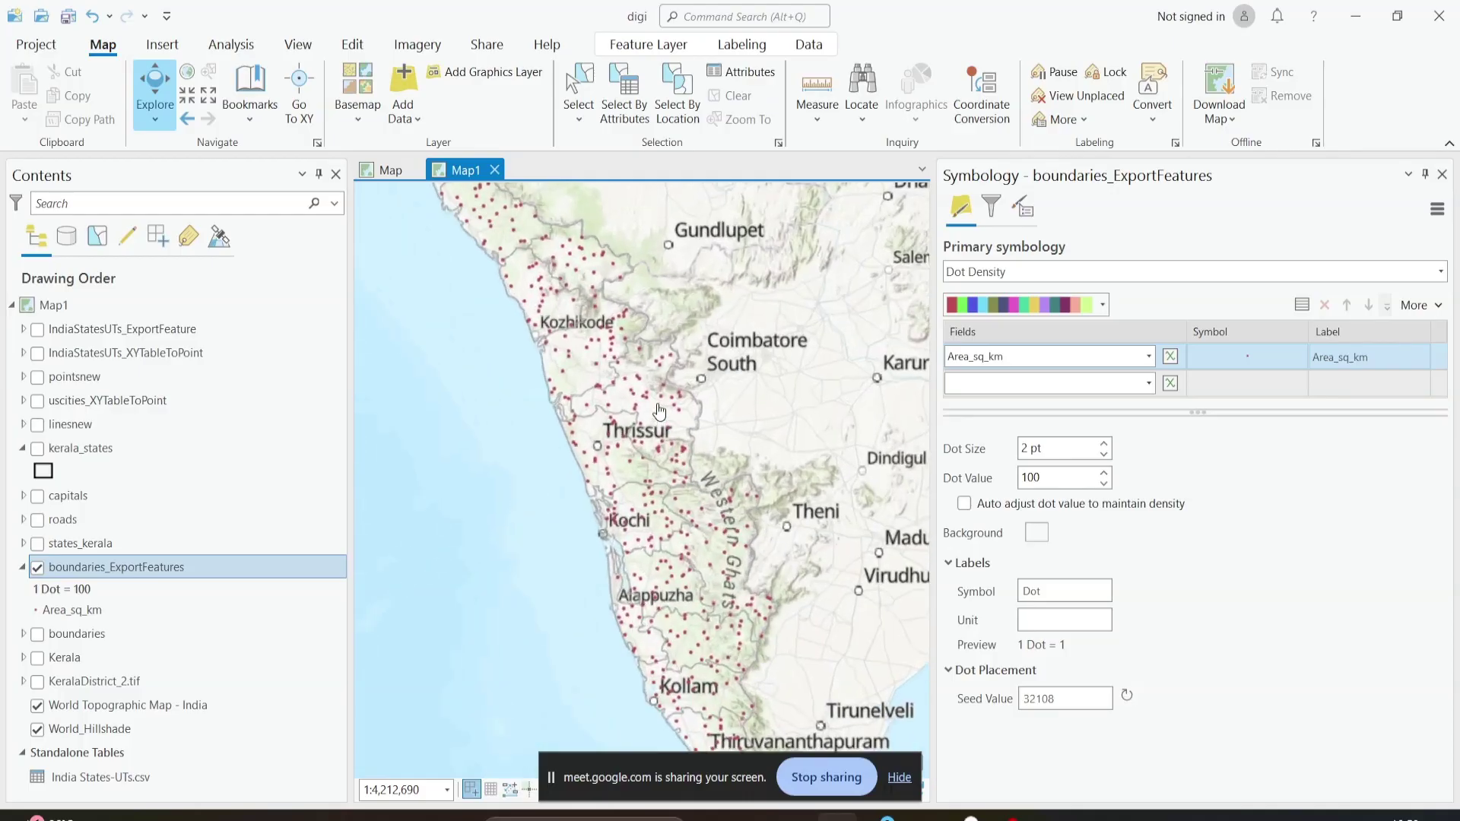
scroll(659, 411, "down", 1)
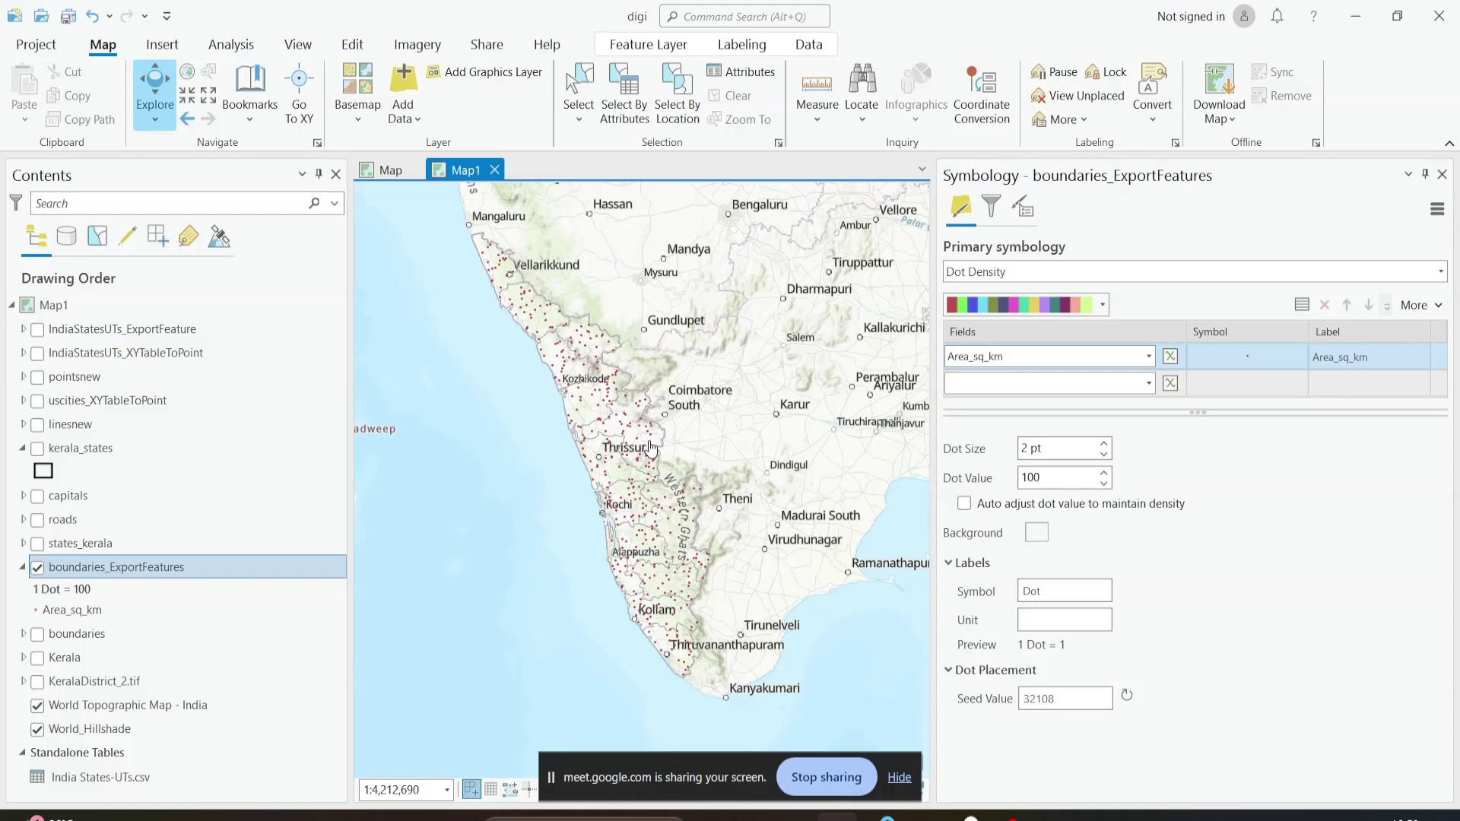
Step: Collapse the dot density label settings and set the dot size to 3 pt
left_click(973, 563)
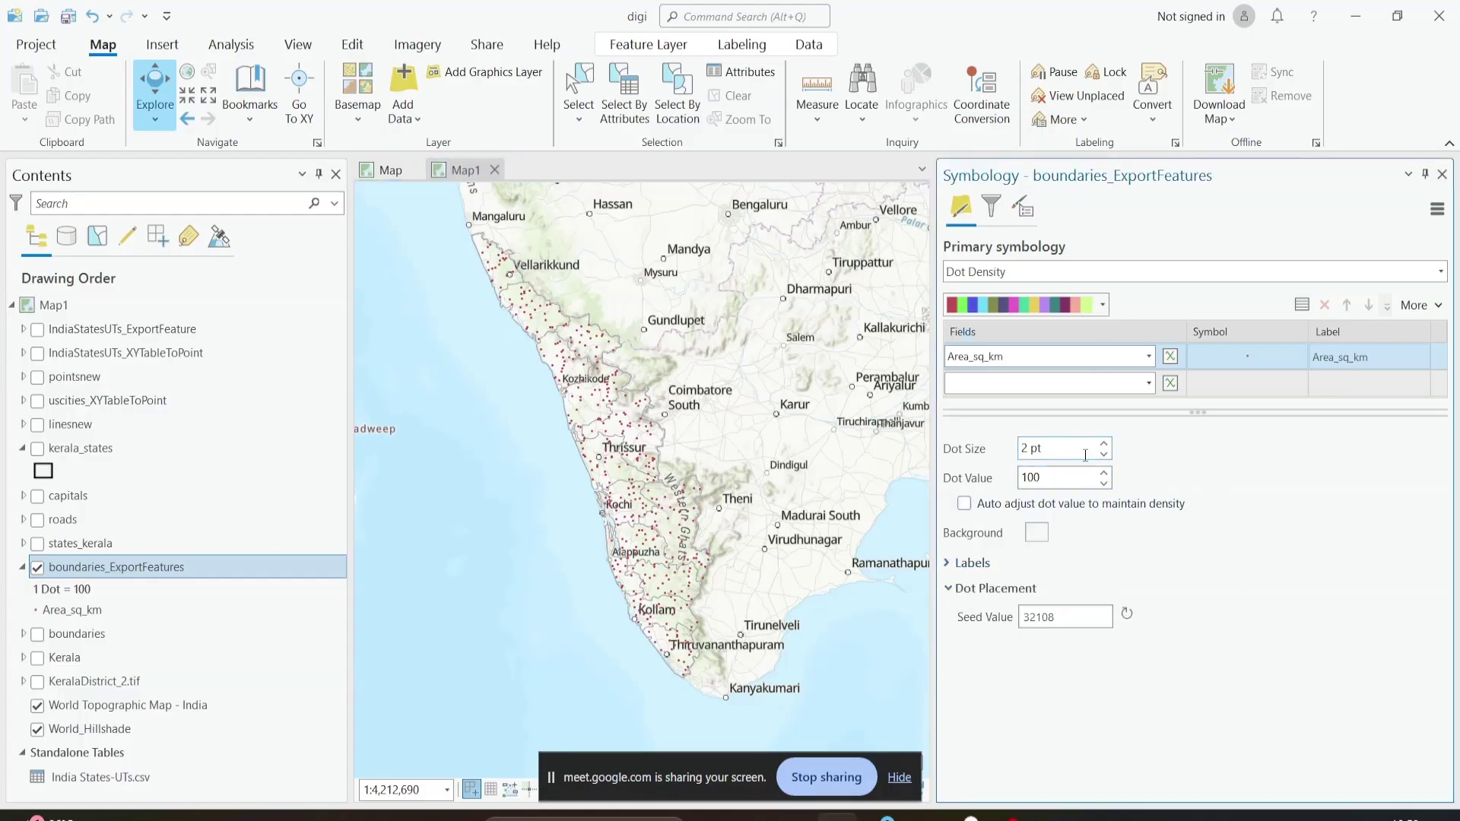
left_click(1104, 445)
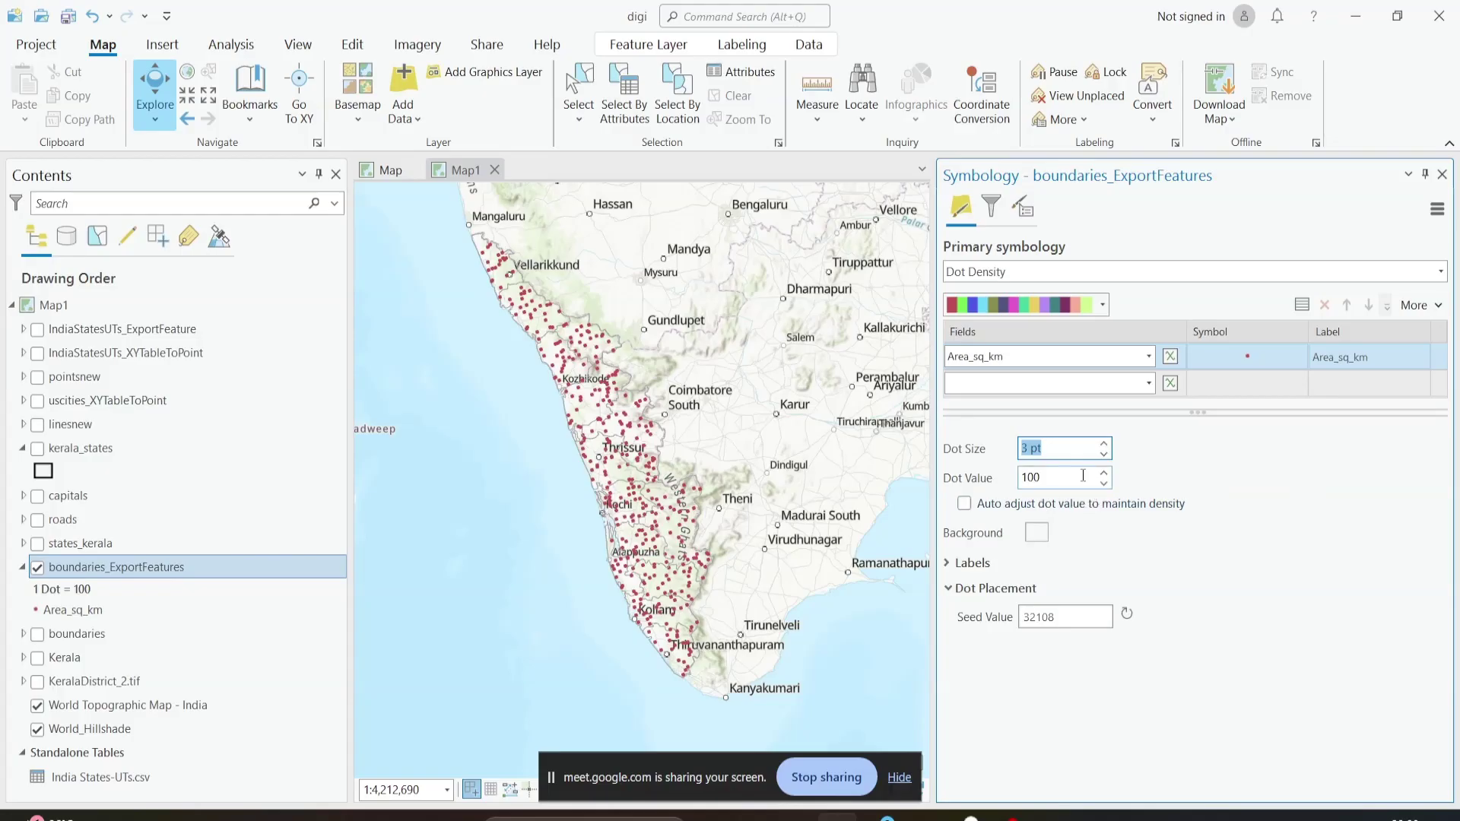
Step: Open the attribute table of boundaries_ExportFeatures, examine its population, area and sex ratio columns, and close it
left_click(1036, 479)
right_click(179, 529)
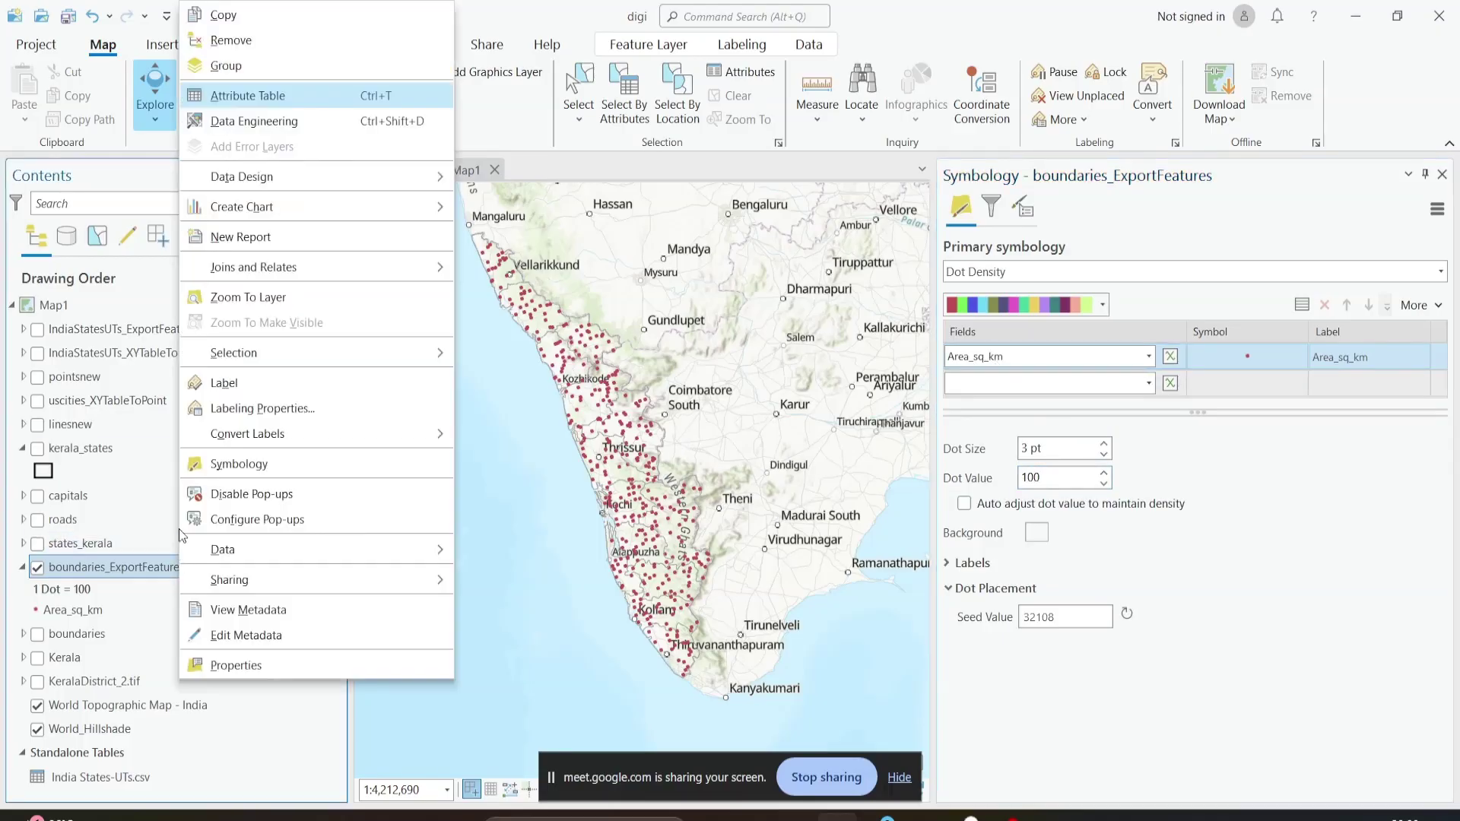
left_click(243, 97)
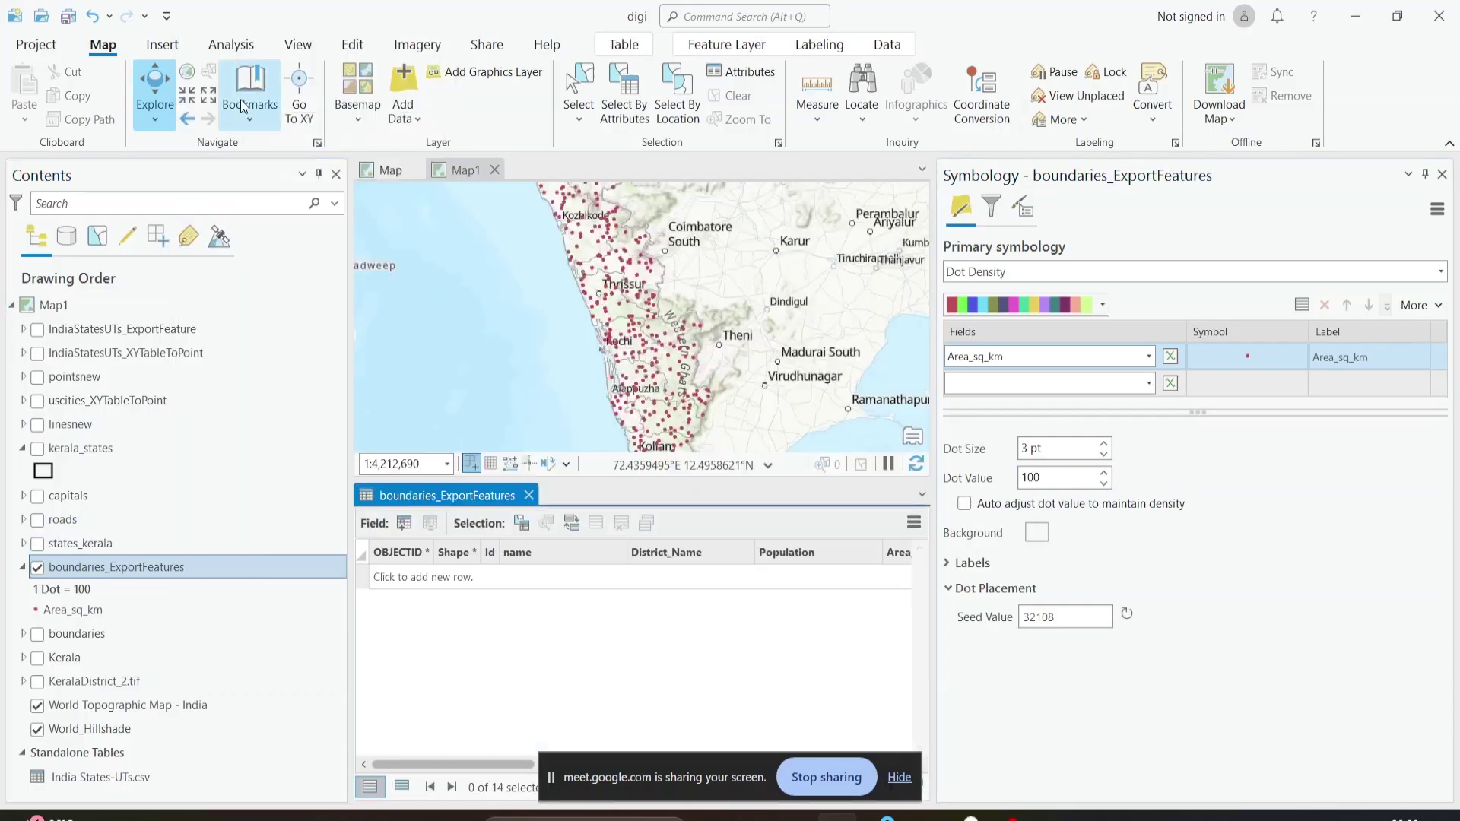
left_click_drag(509, 764, 605, 768)
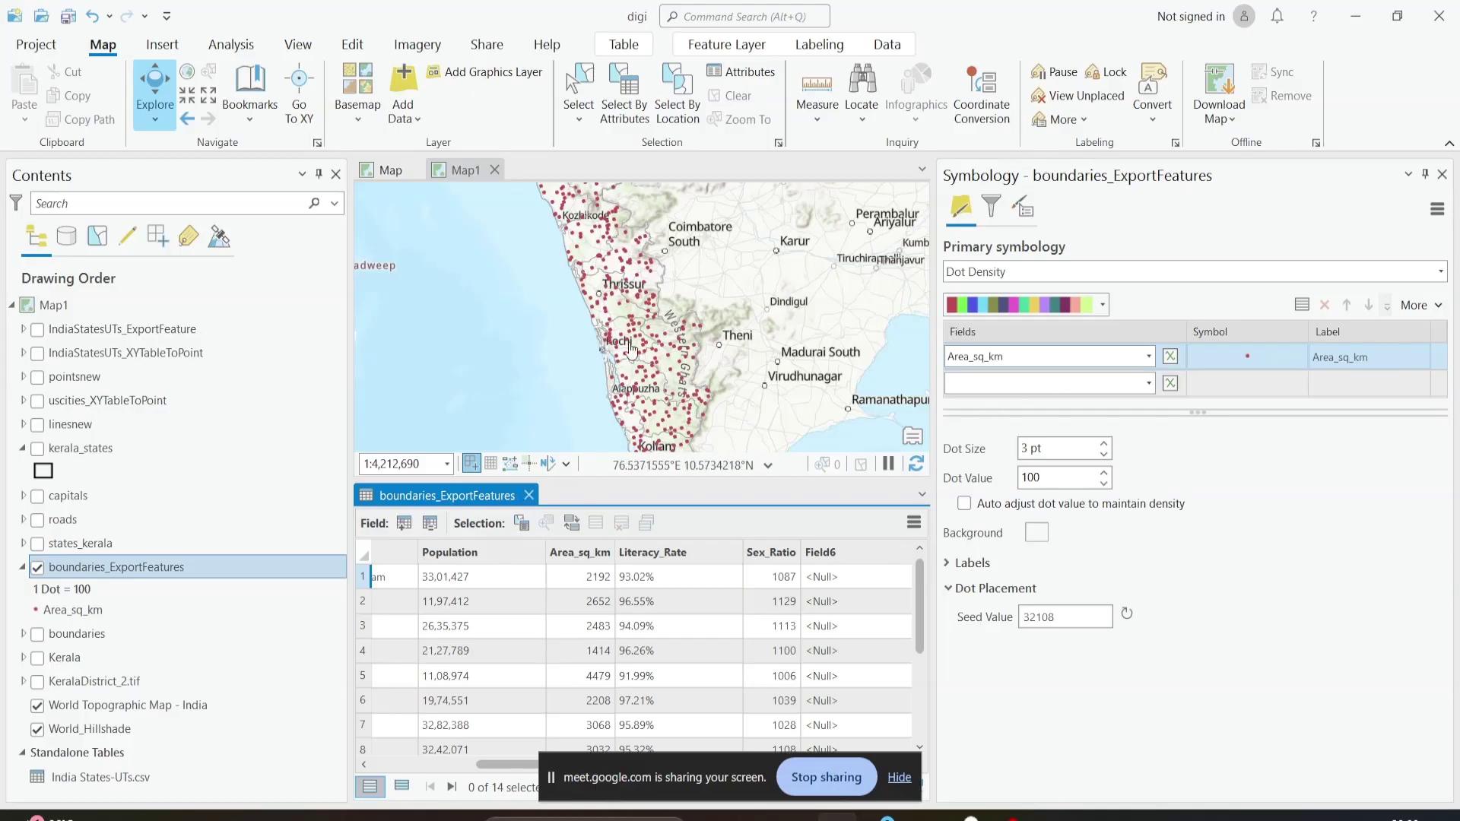
left_click(529, 496)
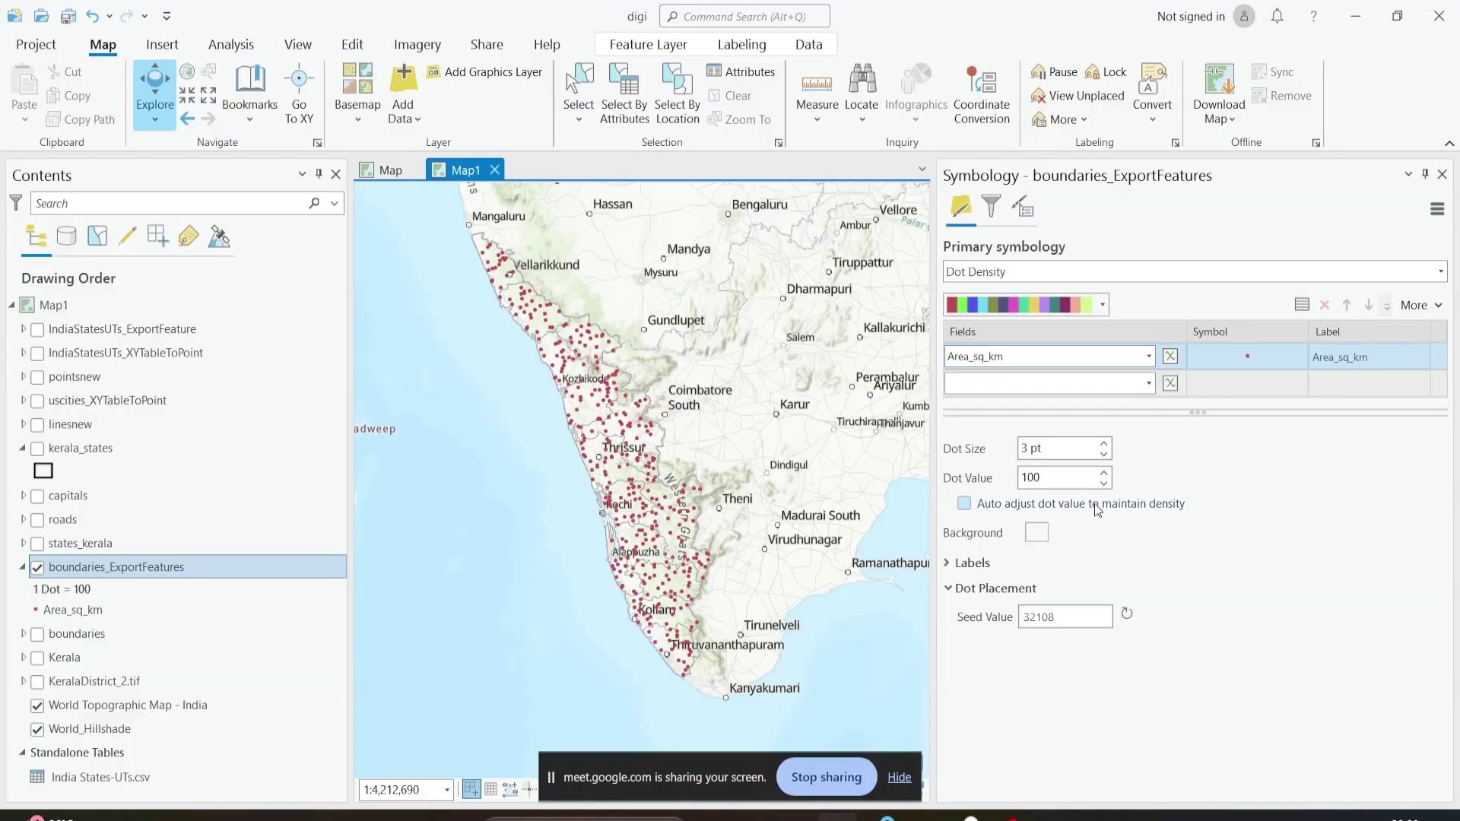
Step: Enable automatic dot value adjustment to maintain density, compare it with the option off, and re-enable it at scale 1:2,696,122
left_click(965, 505)
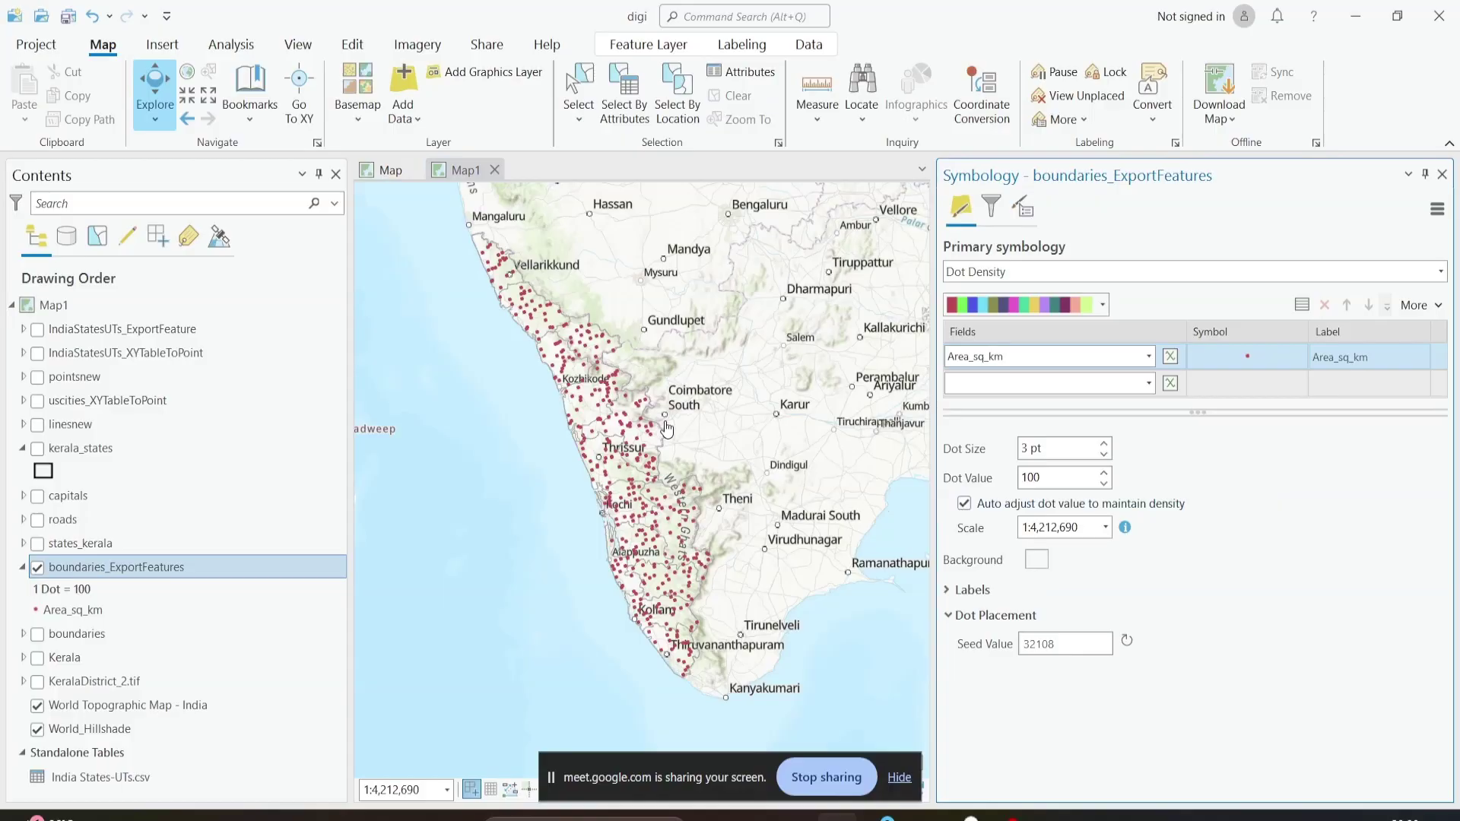
scroll(666, 430, "down", 2)
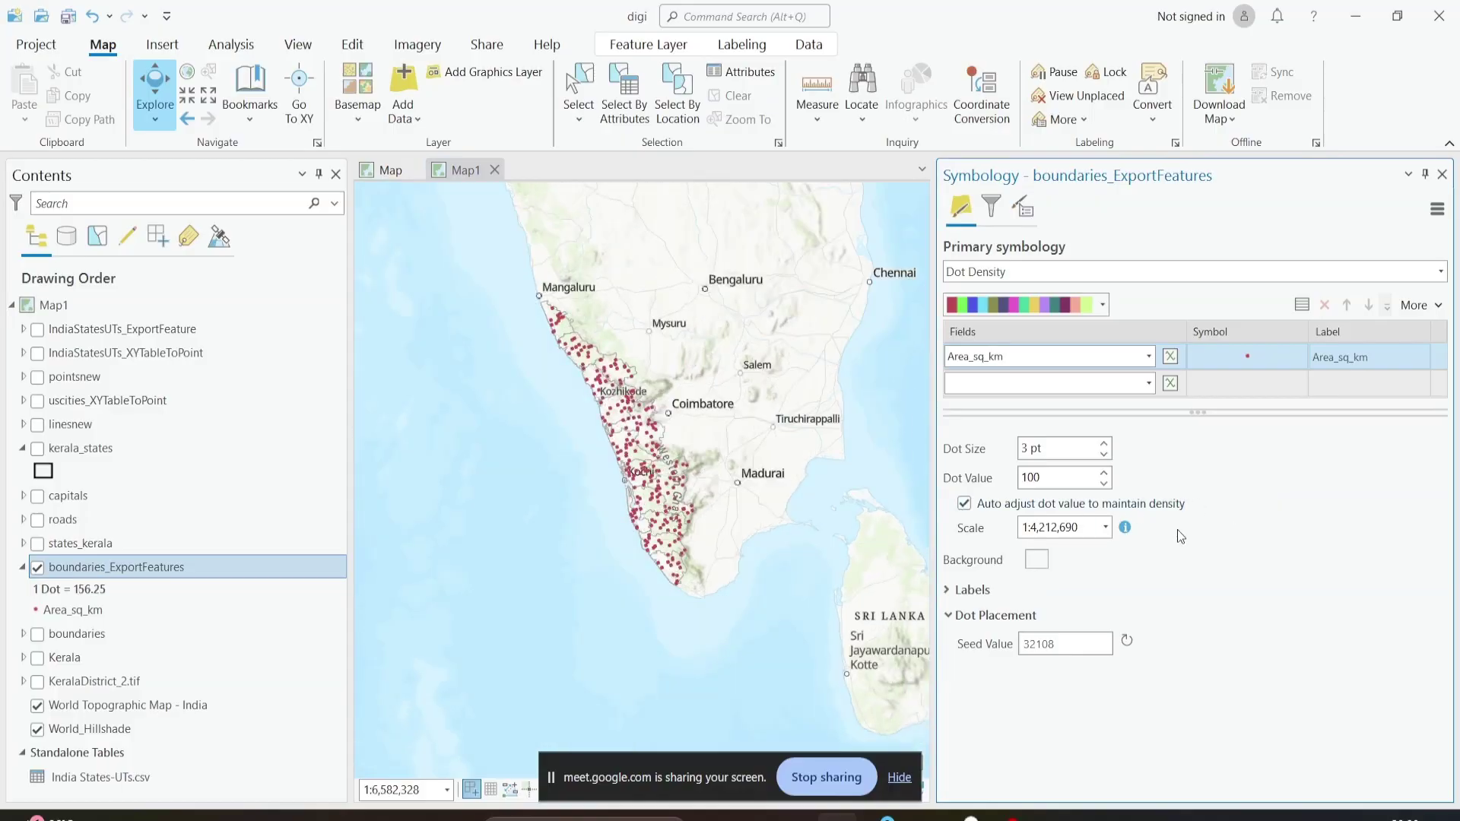
scroll(563, 379, "up", 4)
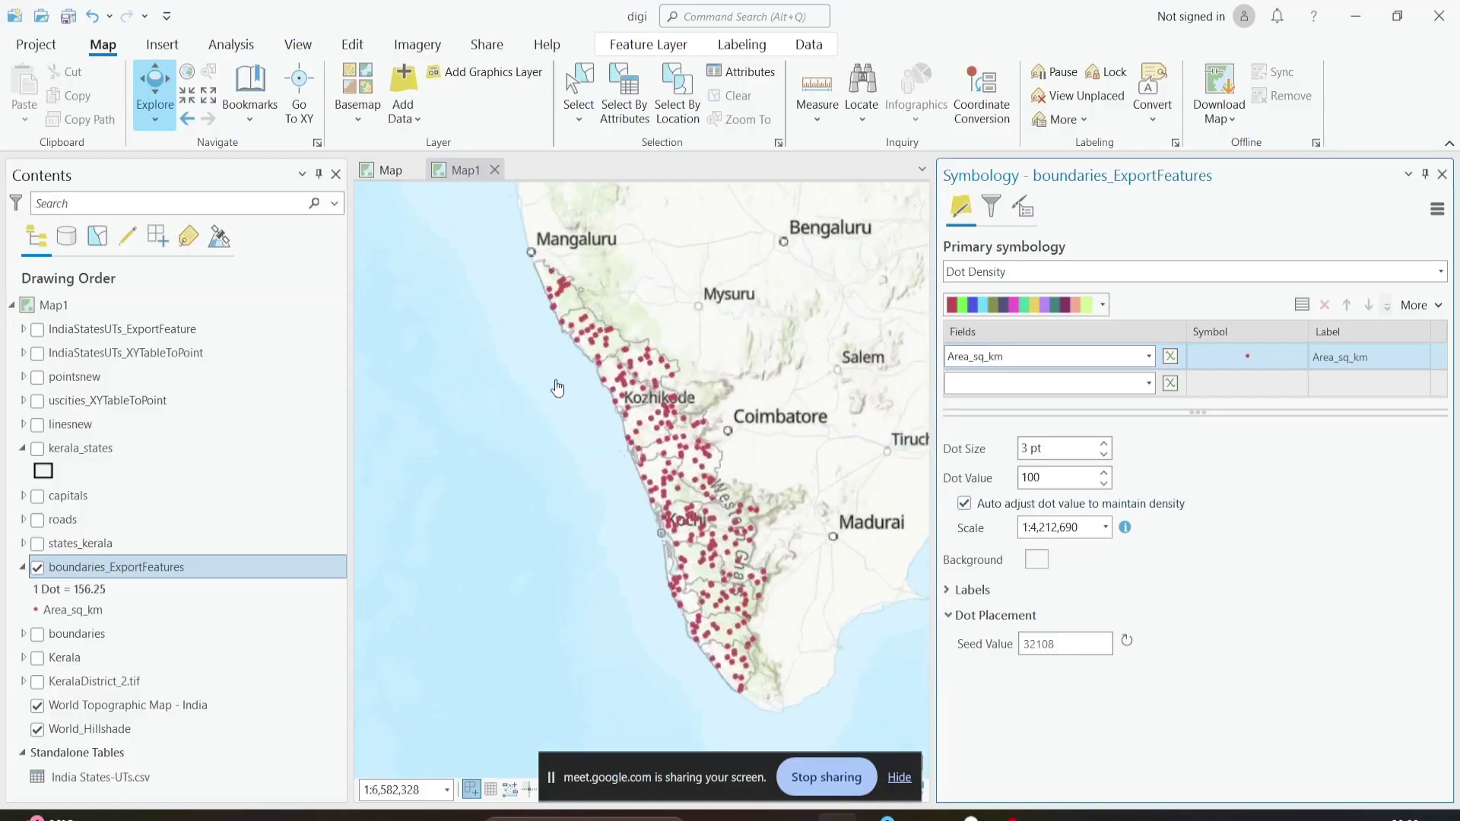
left_click(966, 504)
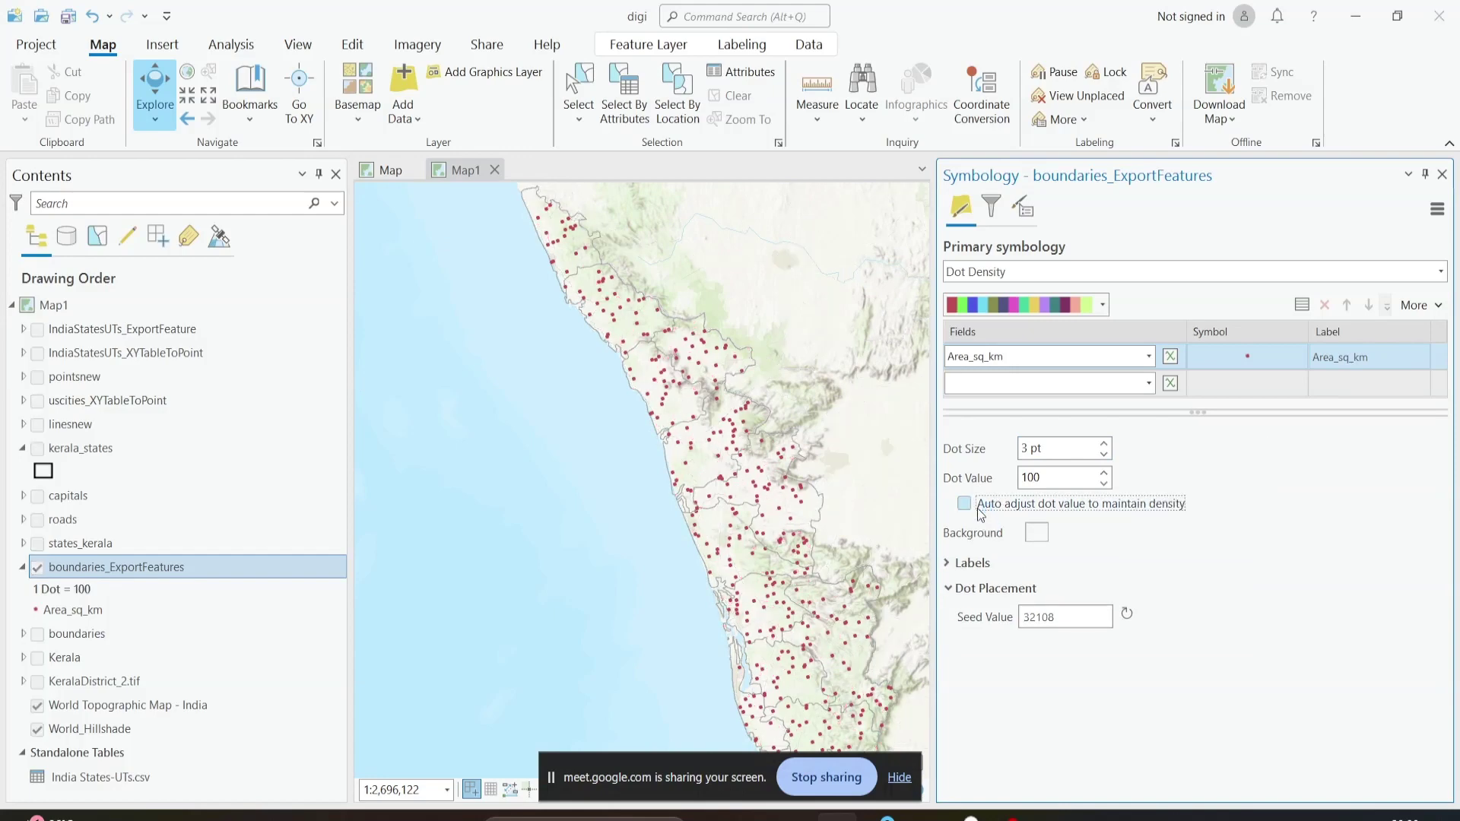
left_click(964, 504)
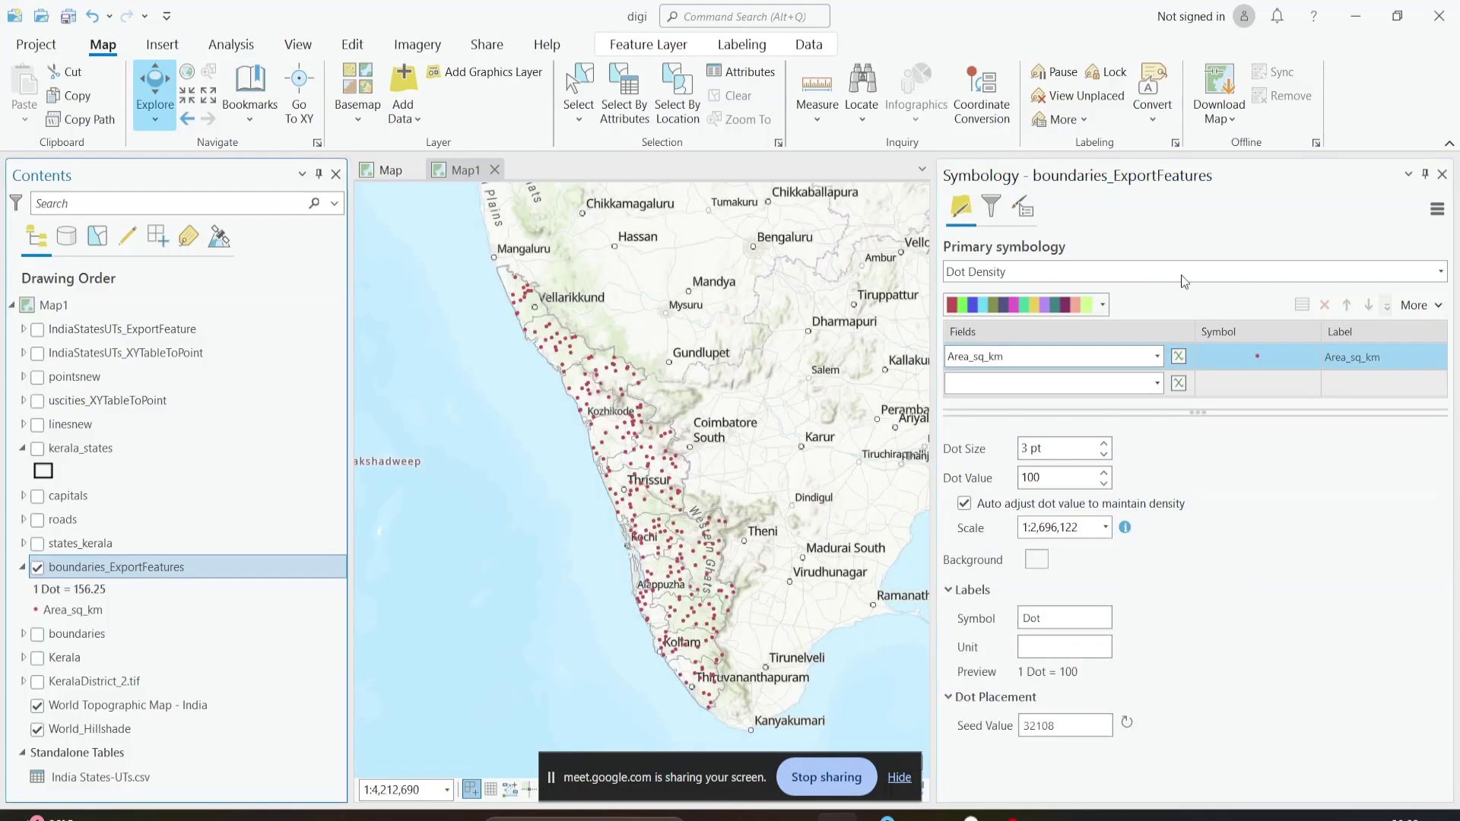
Step: Change the primary symbology to Charts and use Area_sq_km as the bar chart field
left_click(1440, 274)
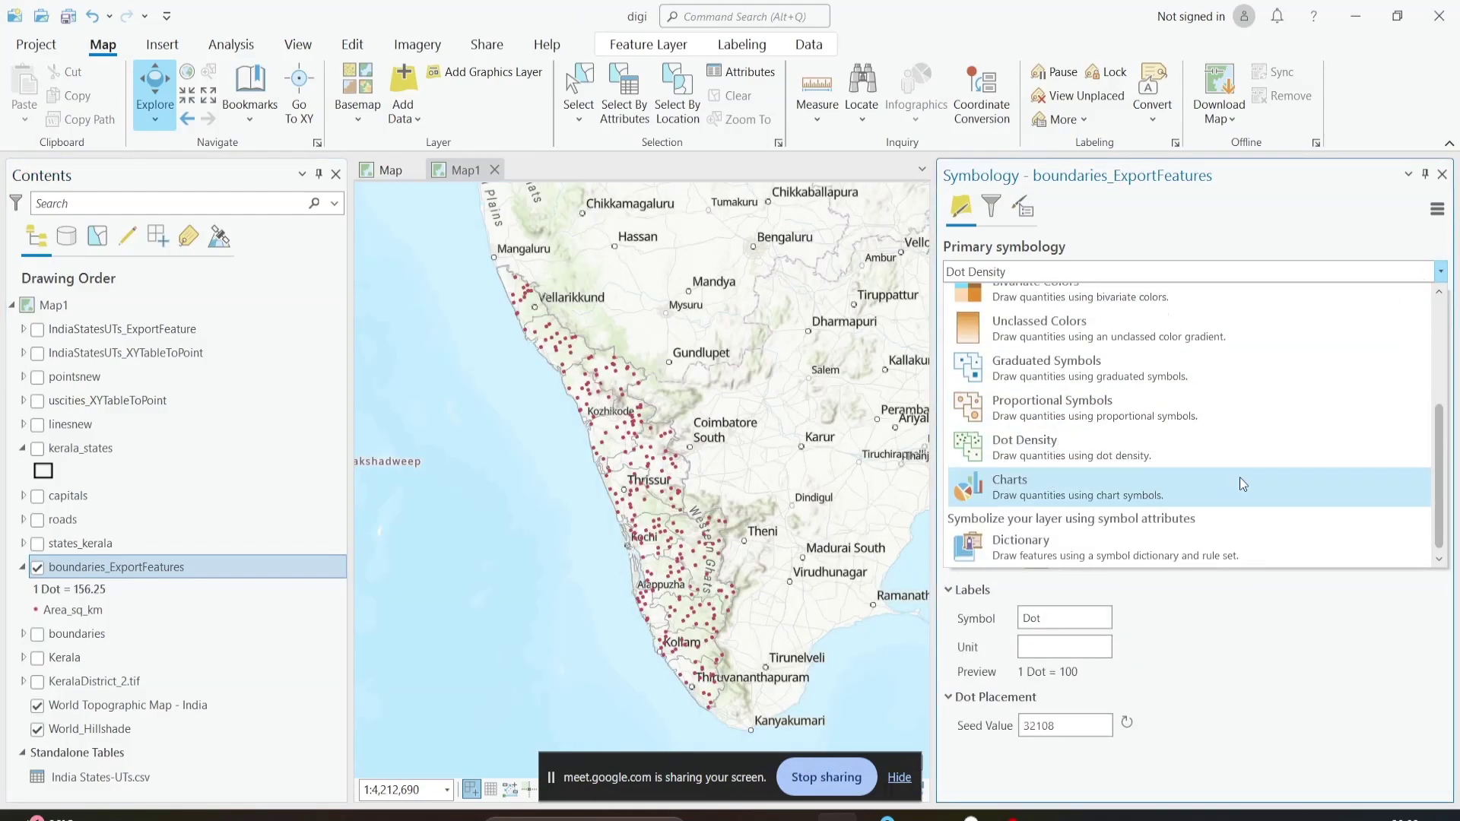
left_click(1142, 482)
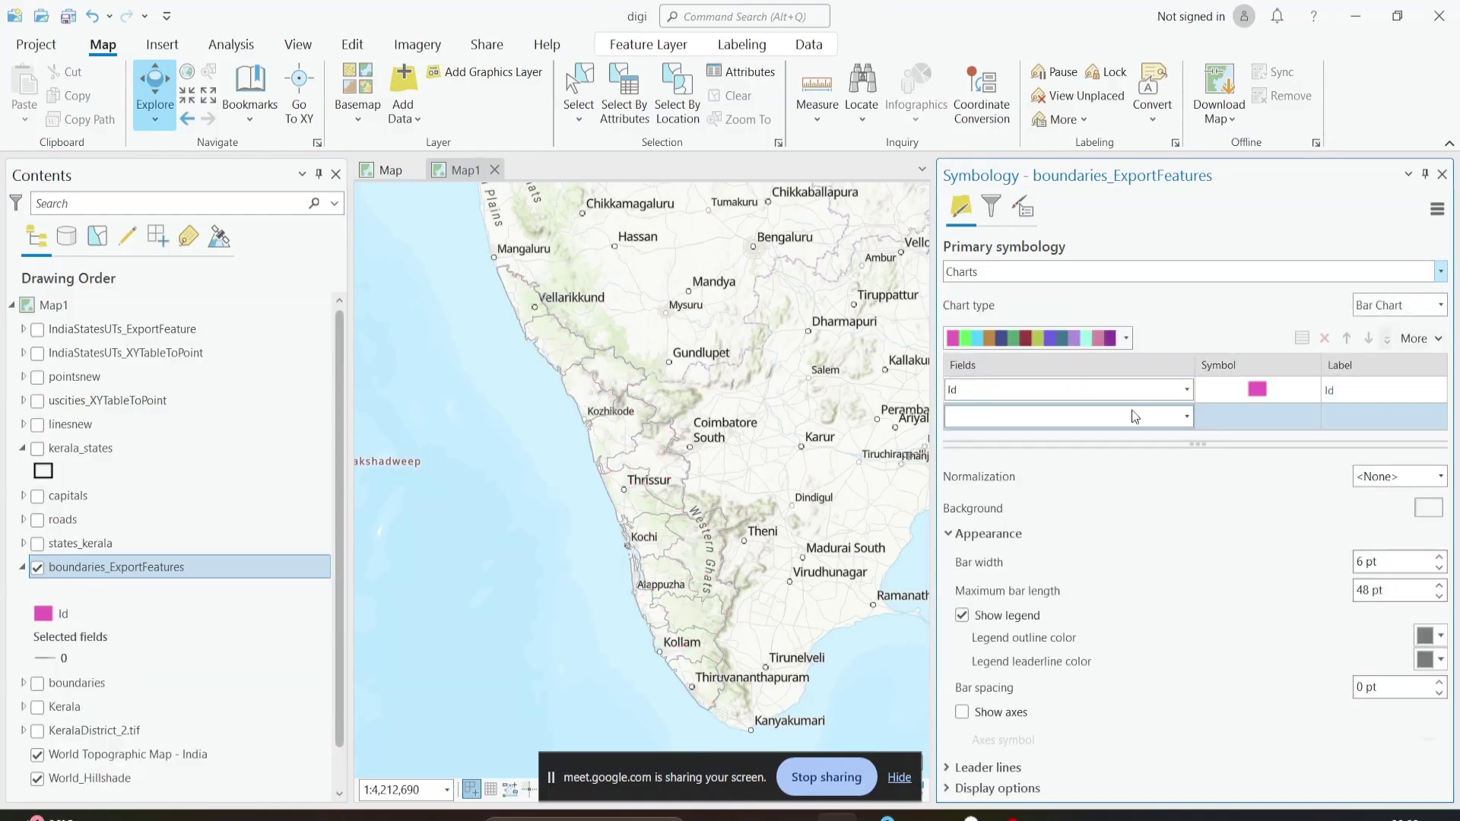
left_click(1188, 390)
left_click(1171, 422)
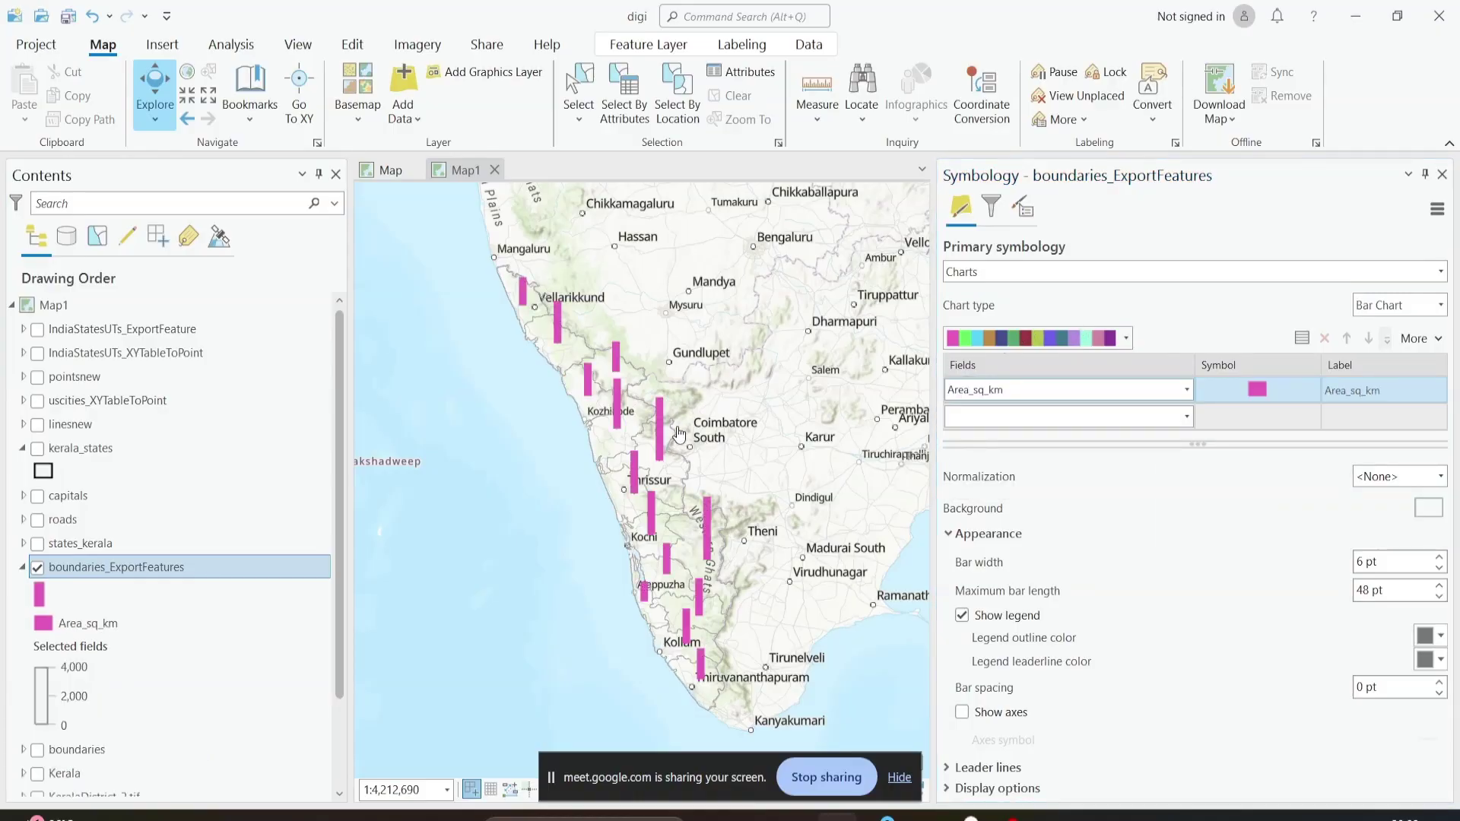
scroll(676, 430, "up", 3)
scroll(675, 486, "down", 4)
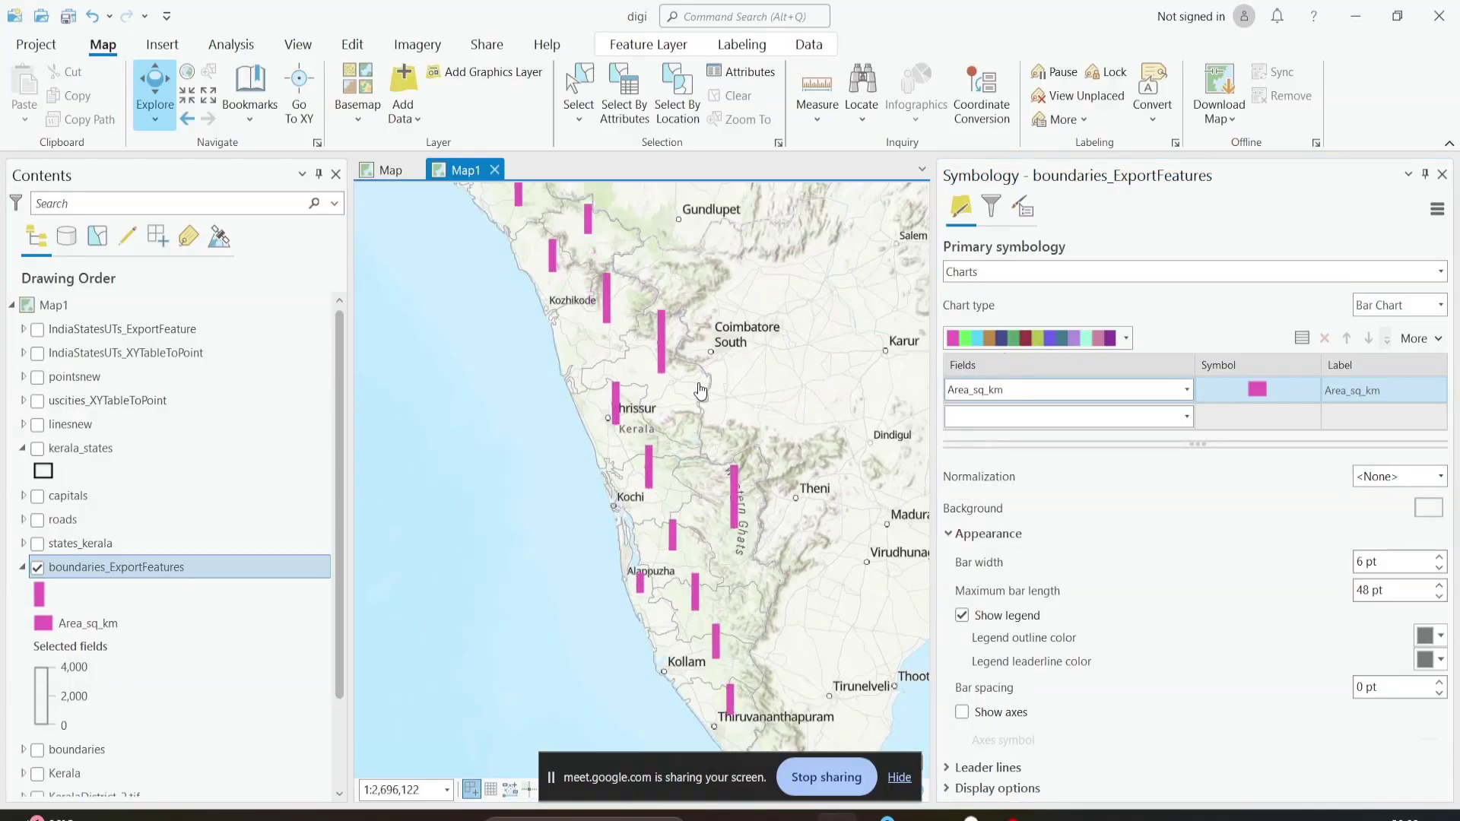
scroll(701, 391, "down", 2)
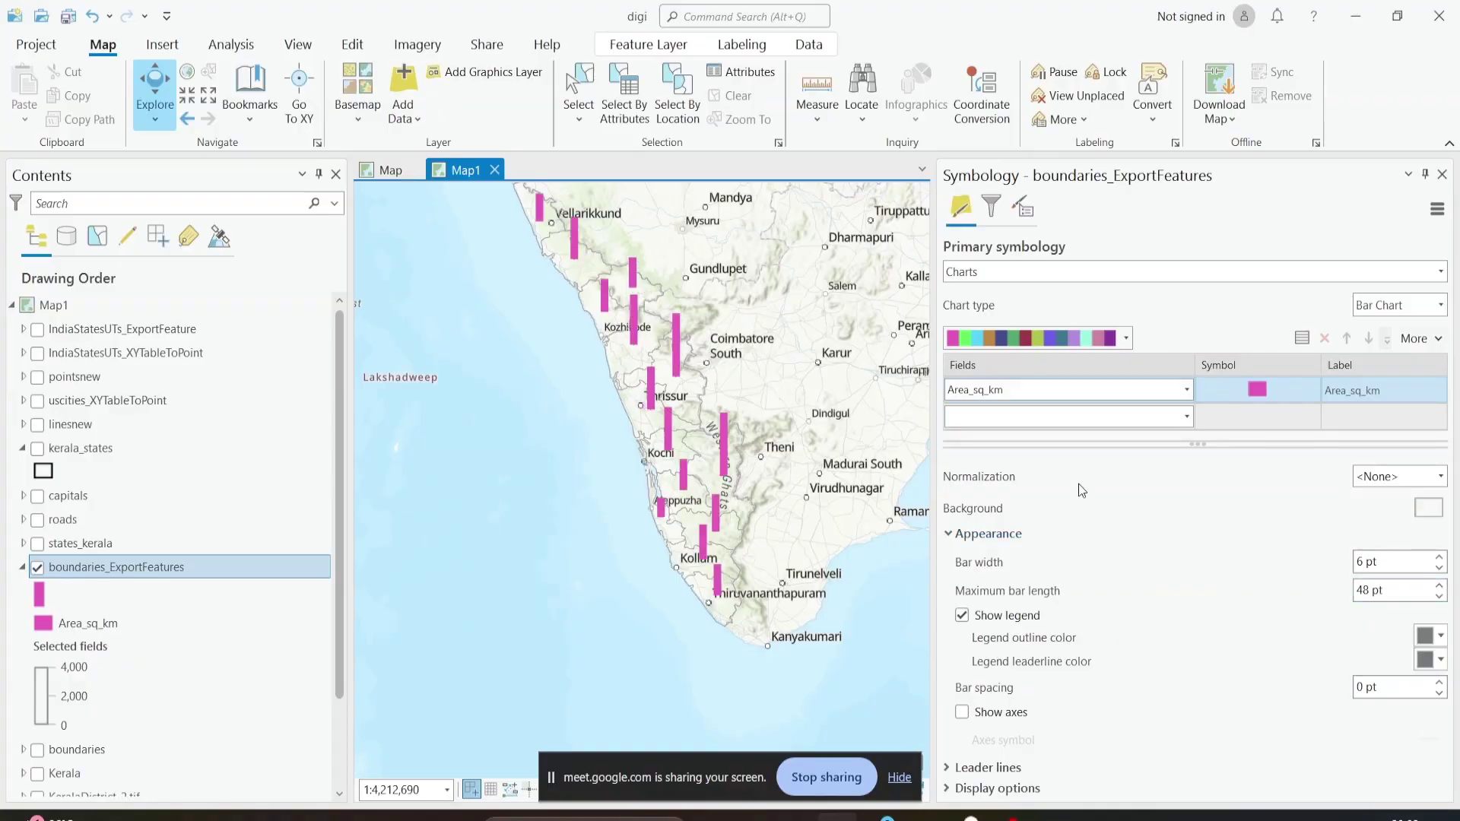
Step: Try the Pie Chart and Stacked Chart types for the area field, and return to Bar Chart
left_click(1425, 307)
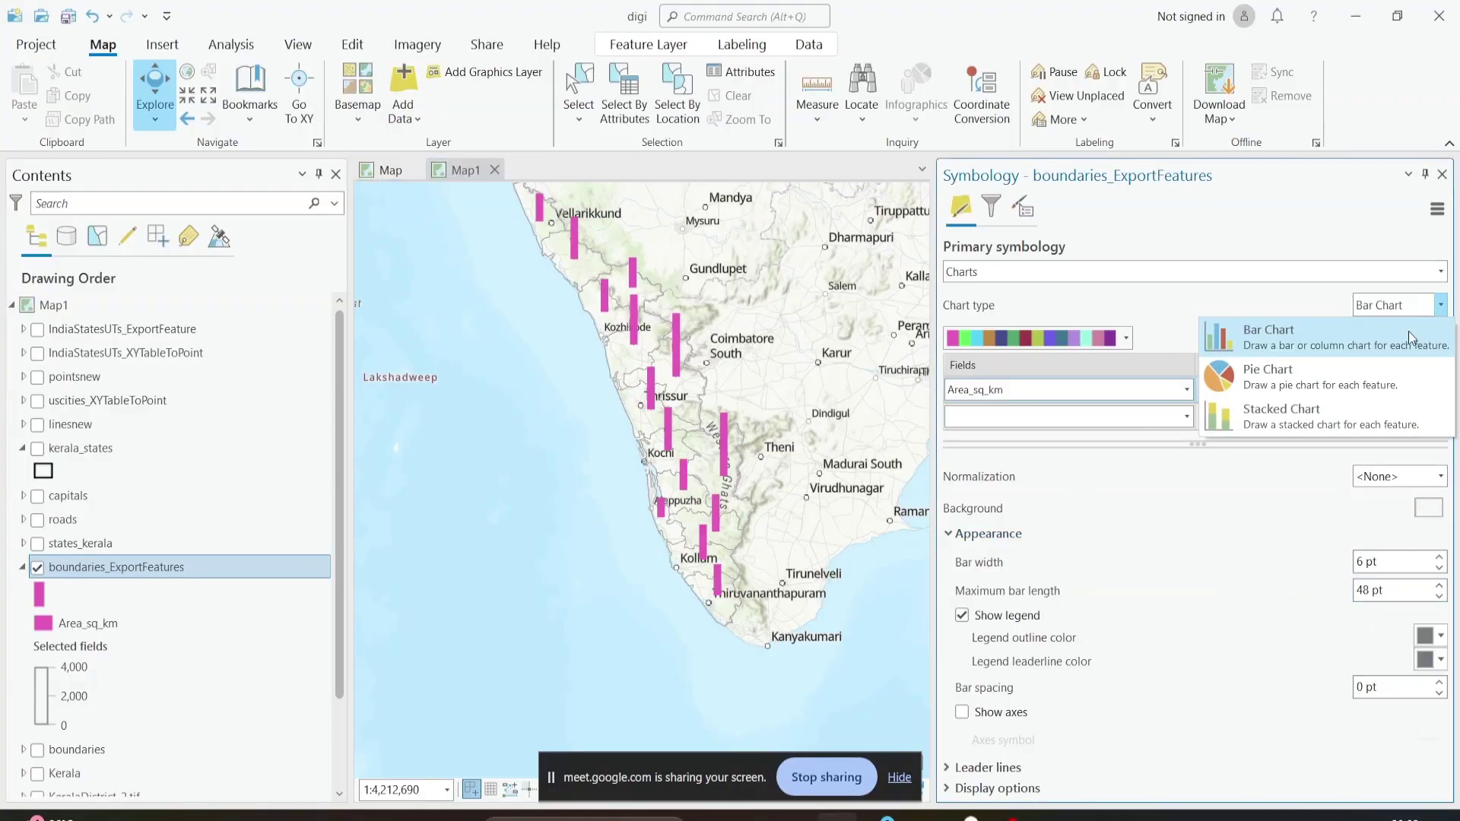
left_click(1381, 364)
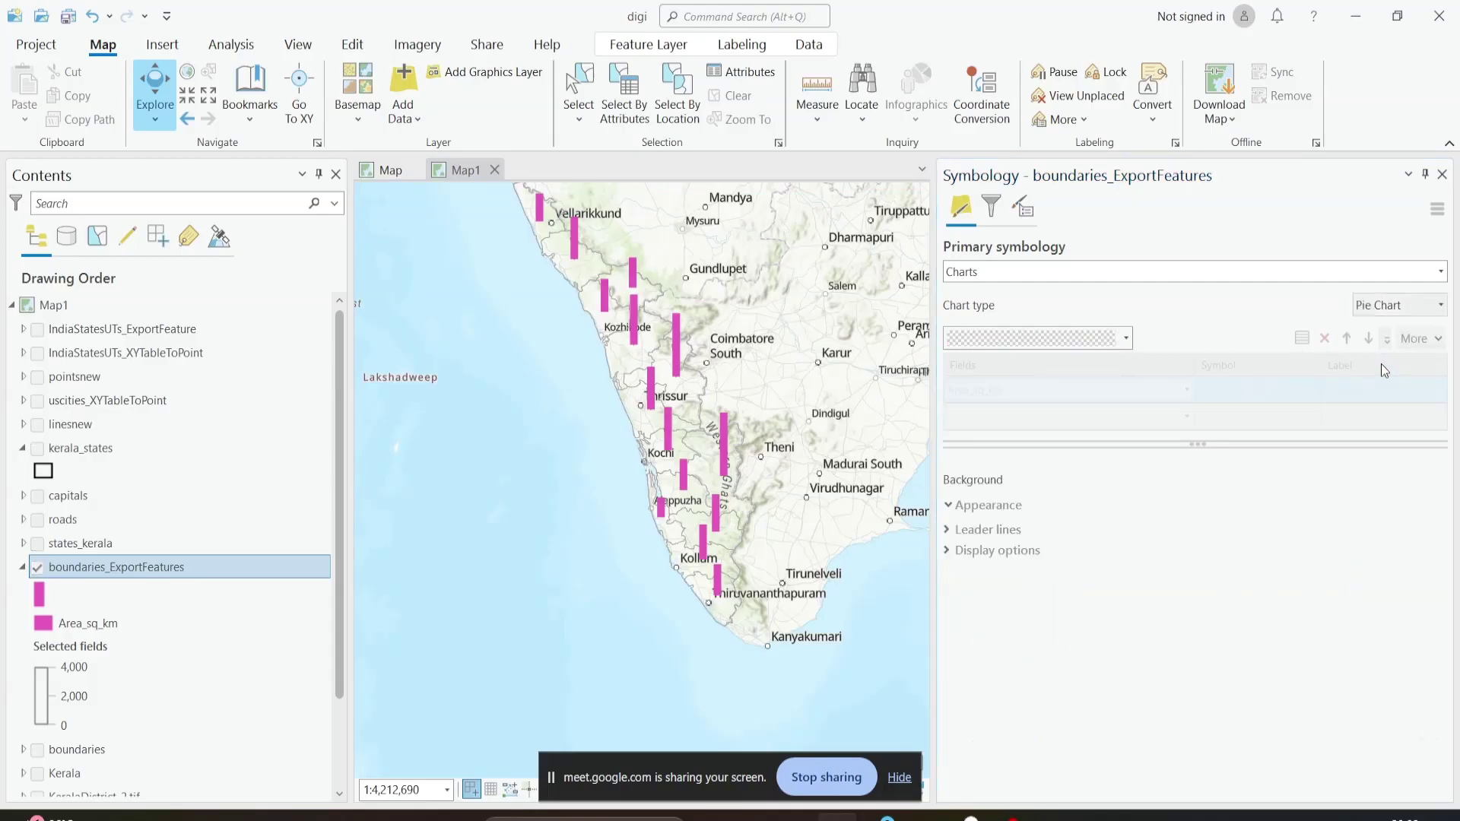
left_click(1441, 305)
left_click(1331, 416)
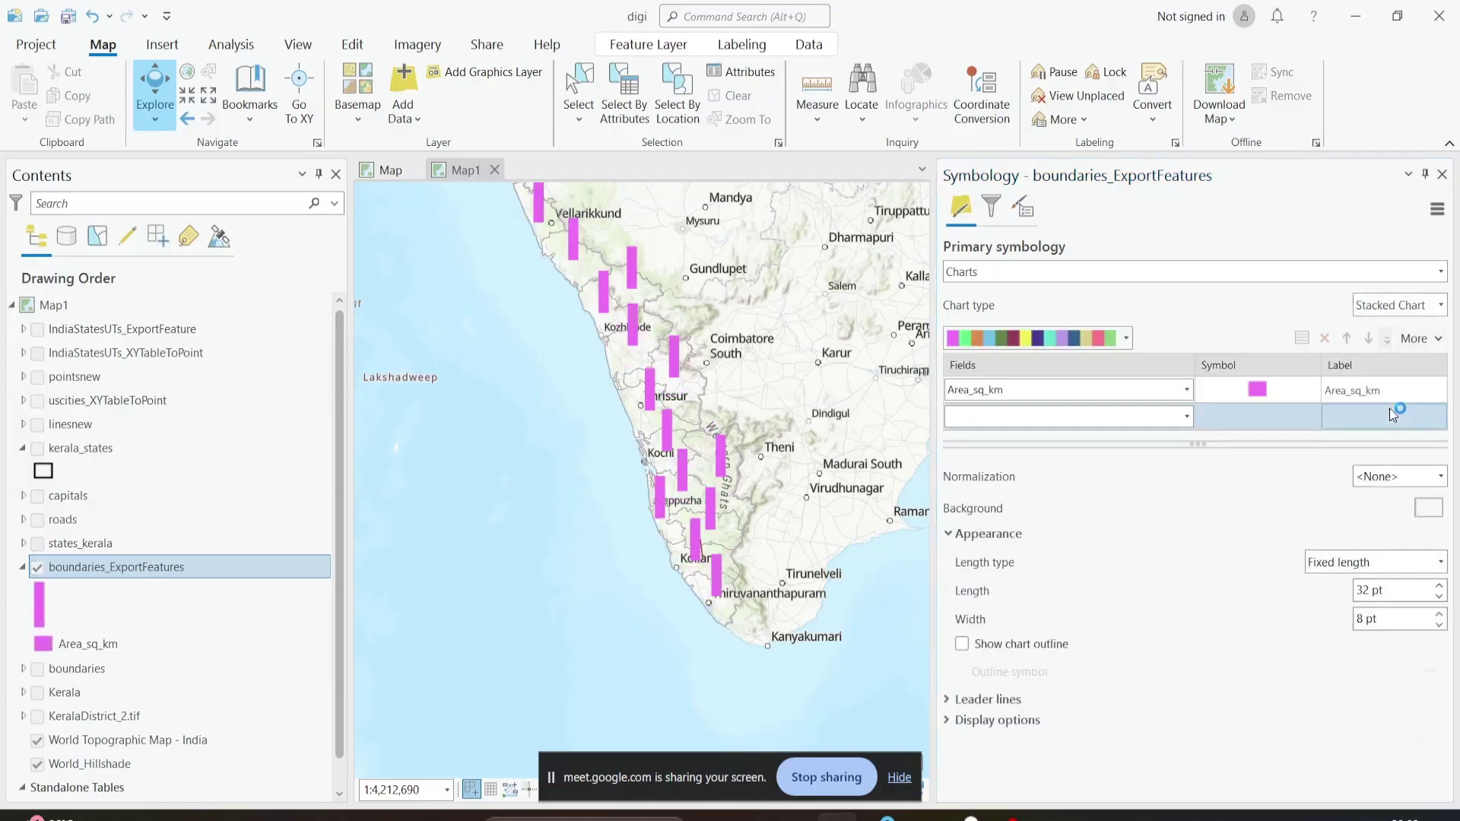
left_click(1416, 313)
left_click(1293, 327)
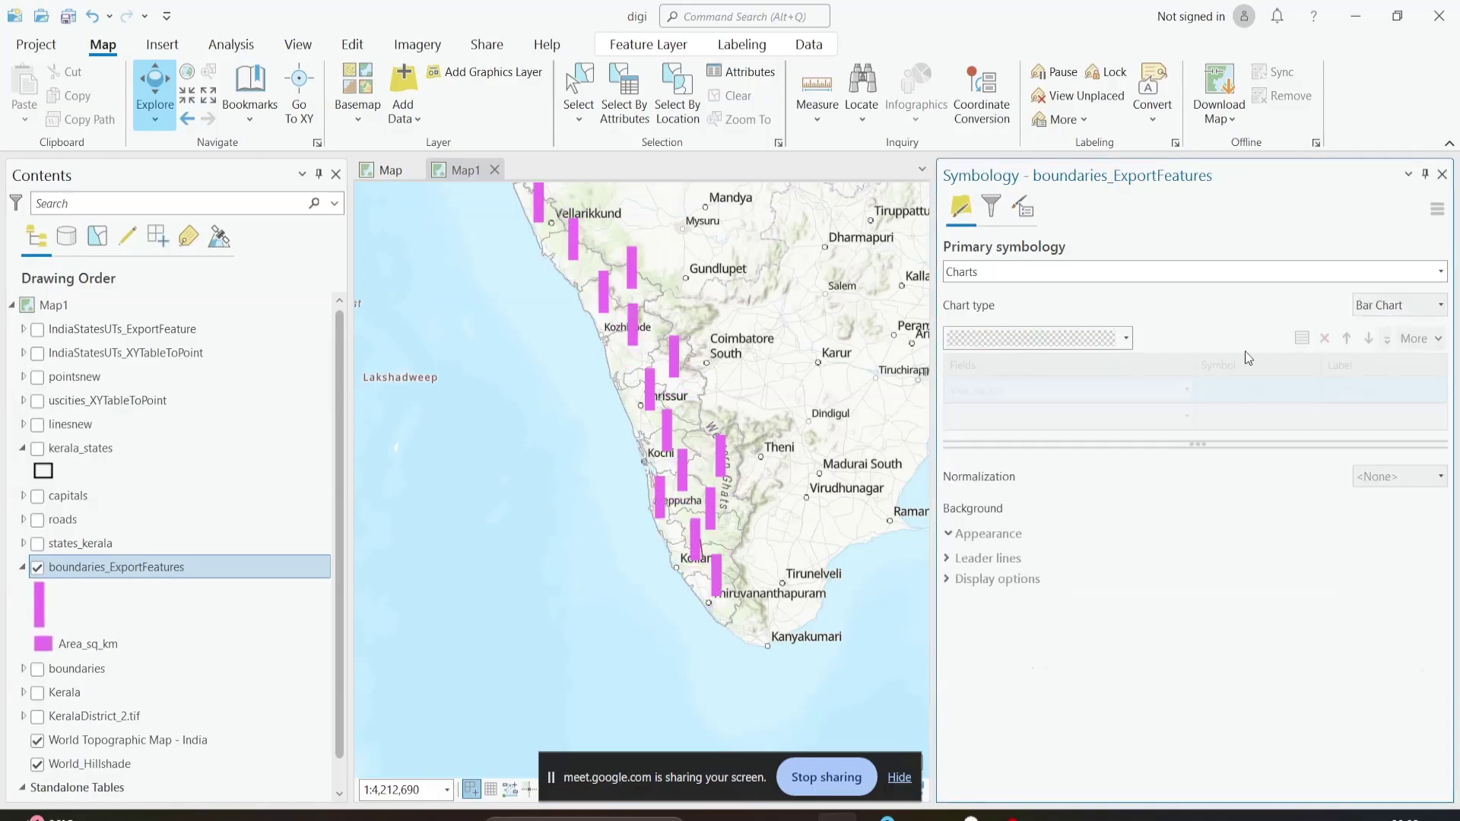
Step: Add Sex_Ratio as the second chart field and change the chart type to Pie Chart
left_click(1181, 417)
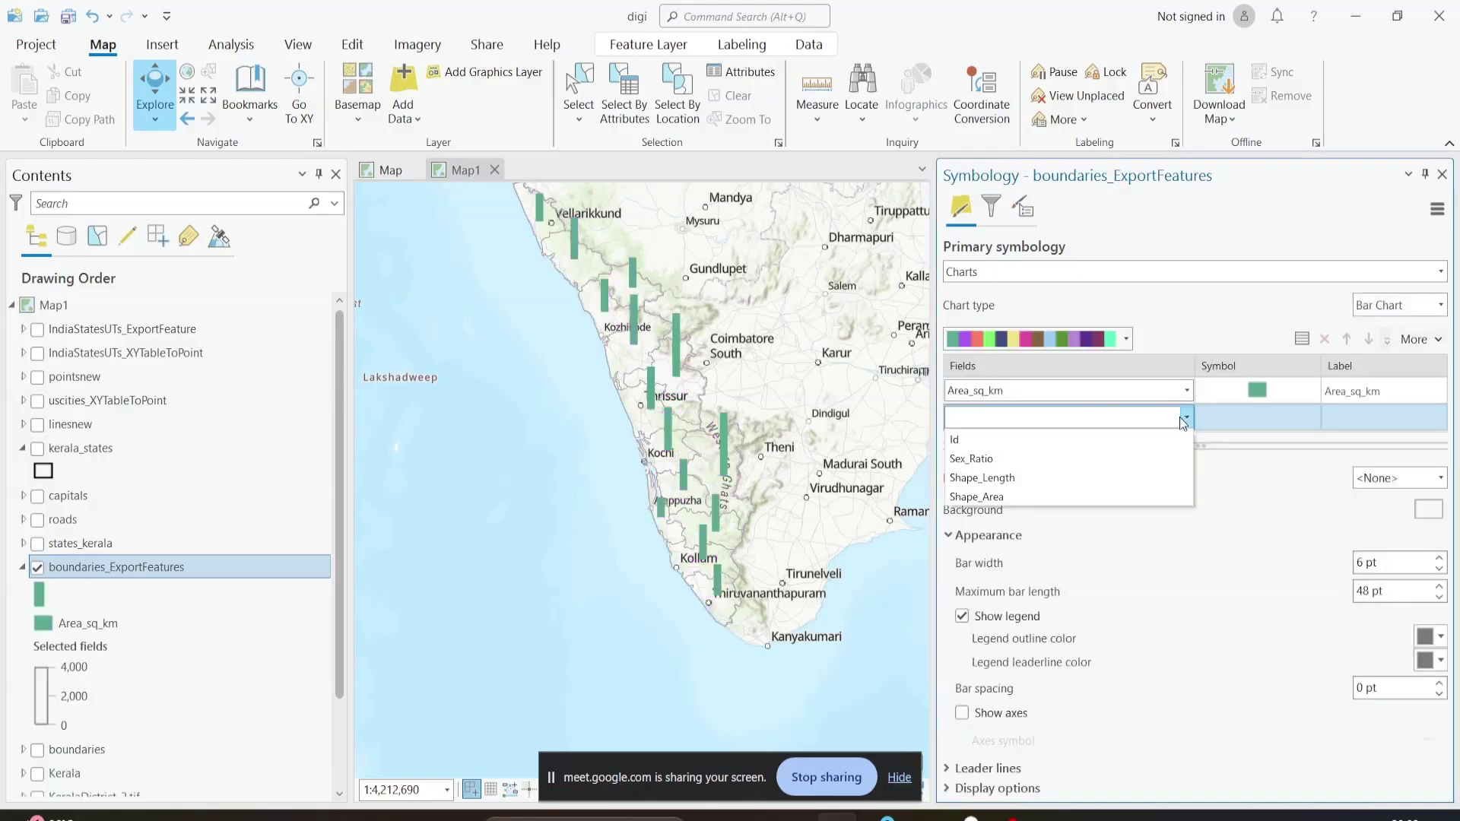
left_click(1162, 457)
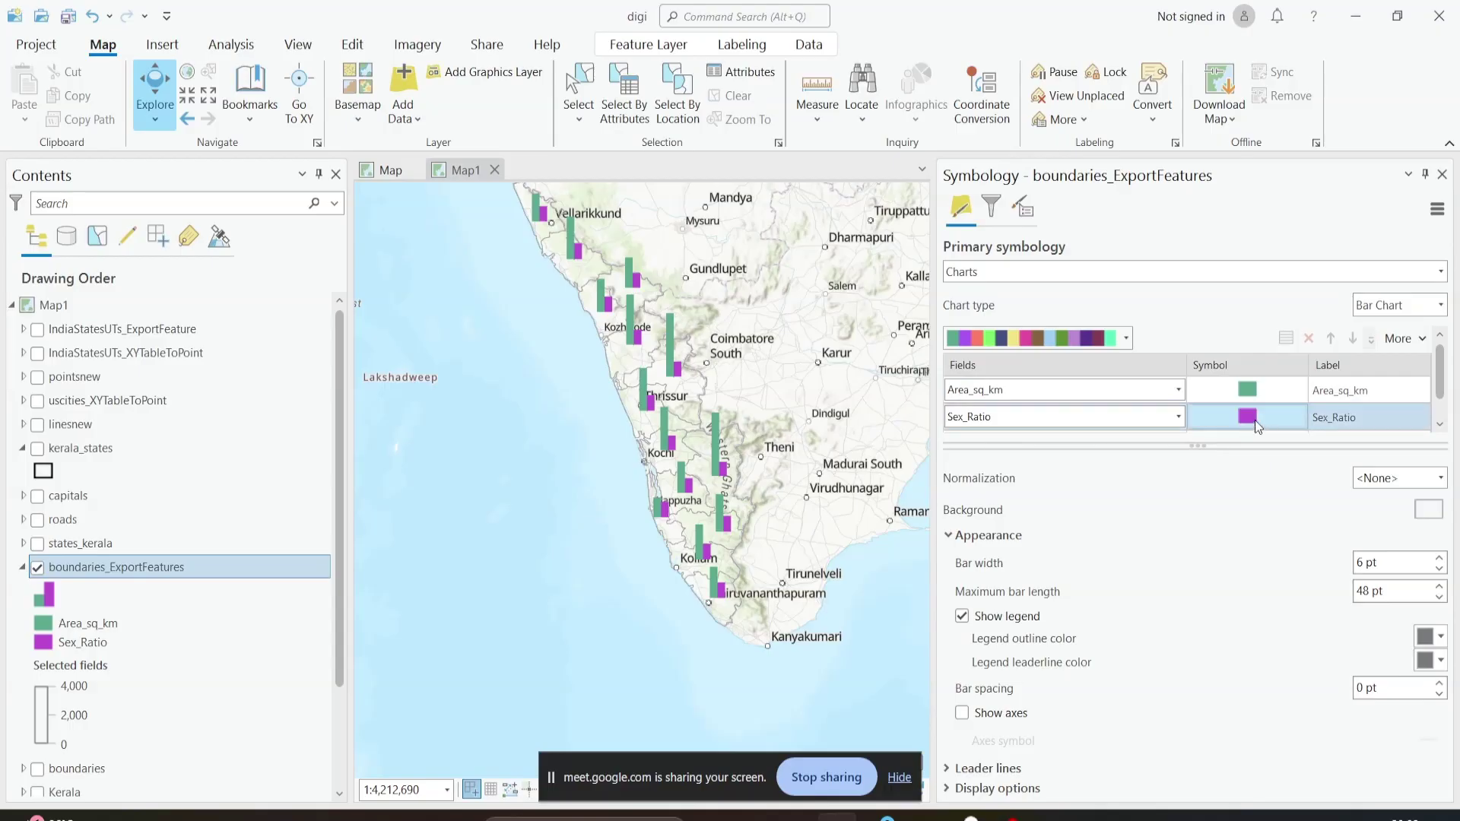
left_click(1439, 305)
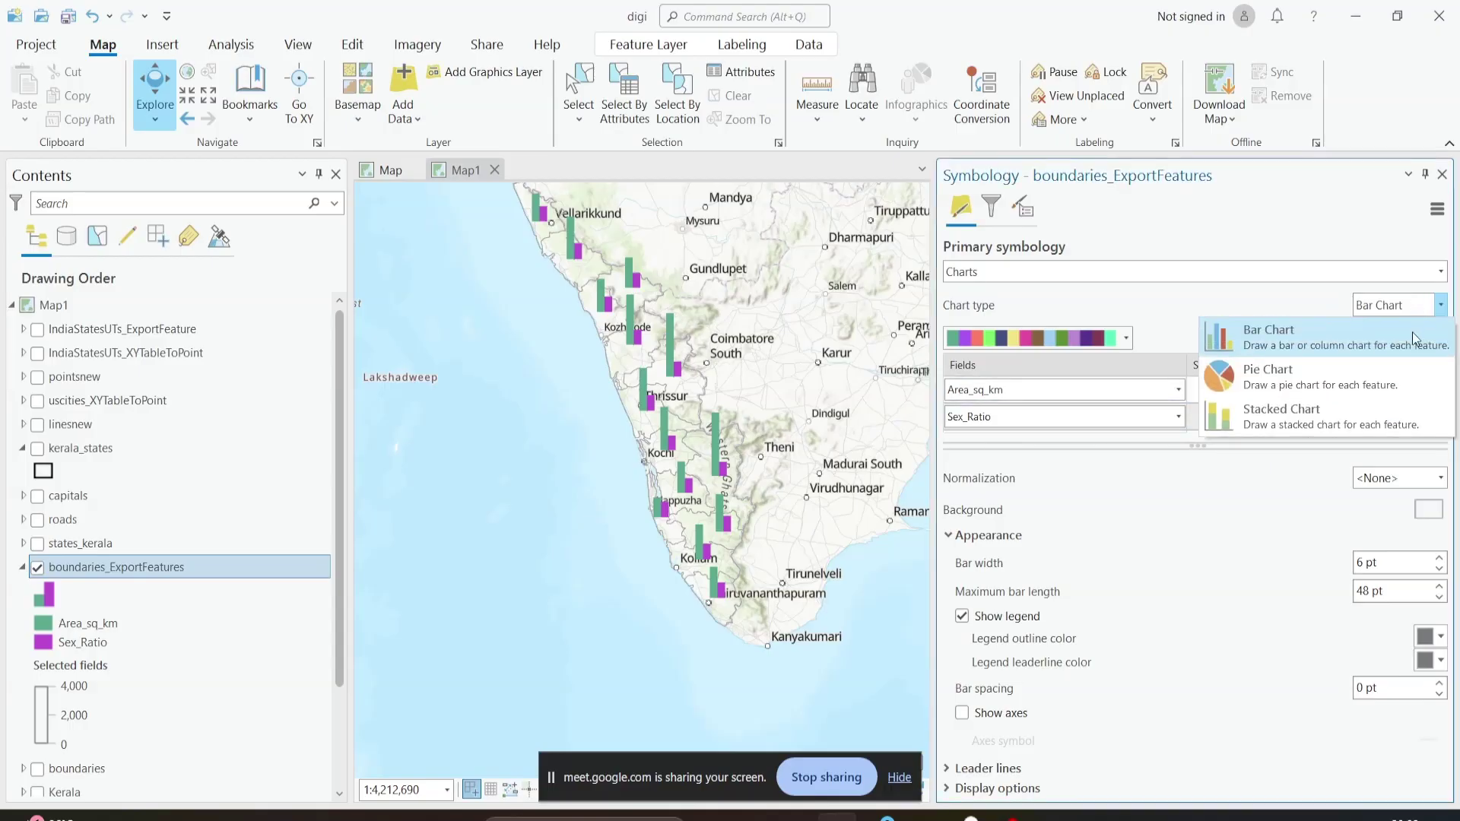
left_click(1398, 380)
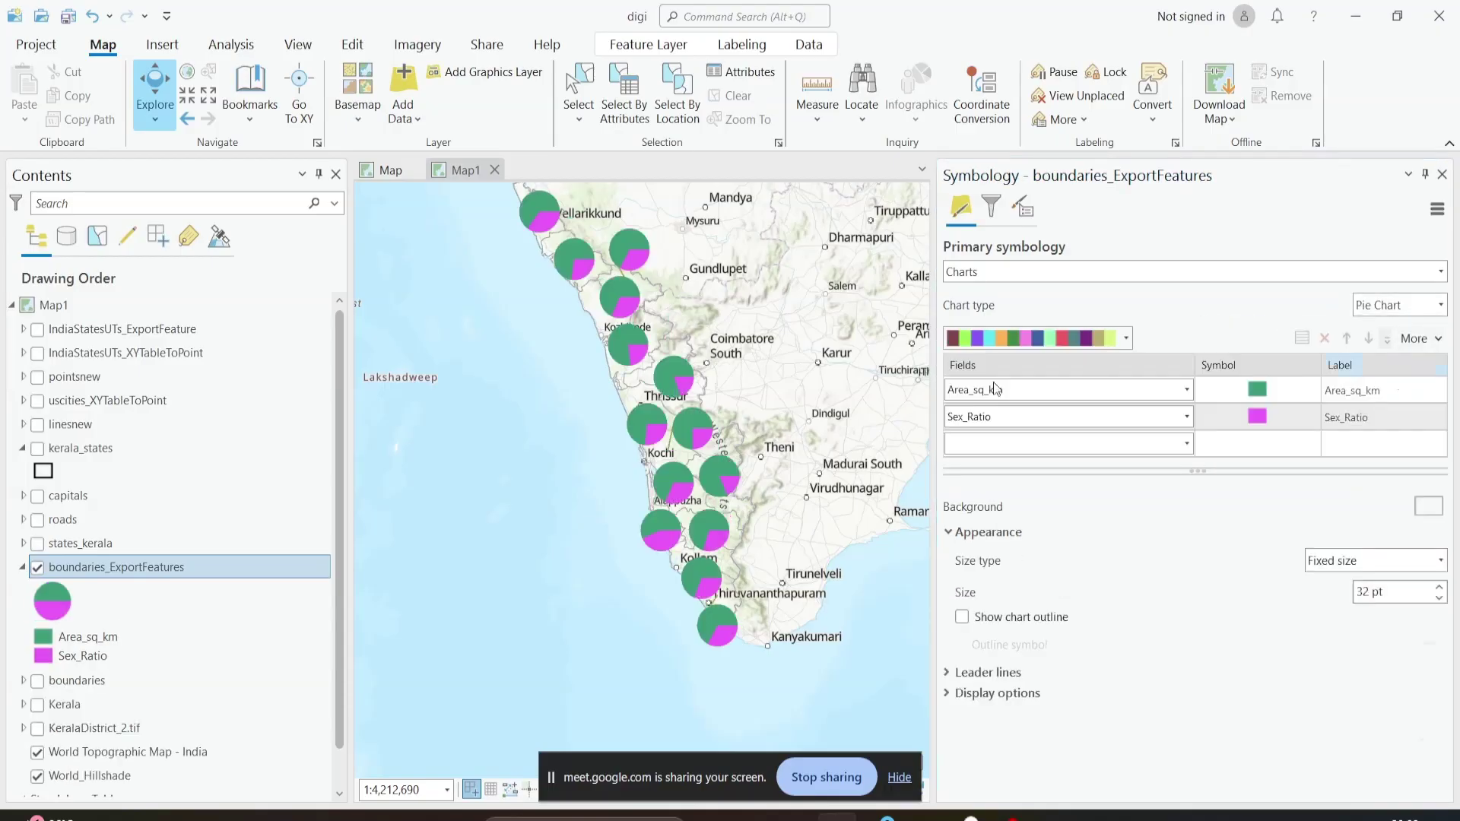
scroll(620, 346, "down", 2)
scroll(690, 399, "up", 2)
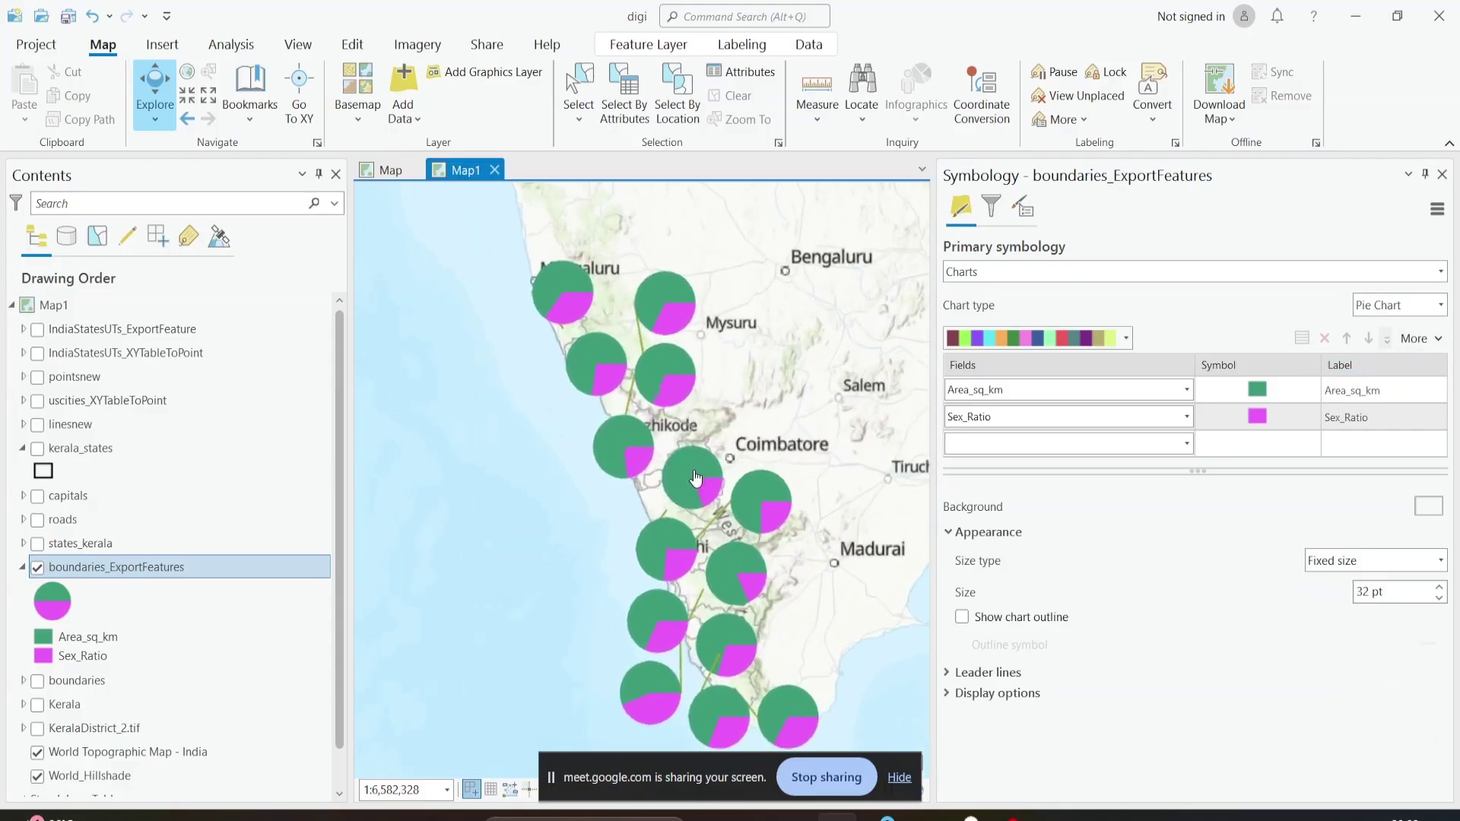
scroll(690, 399, "down", 2)
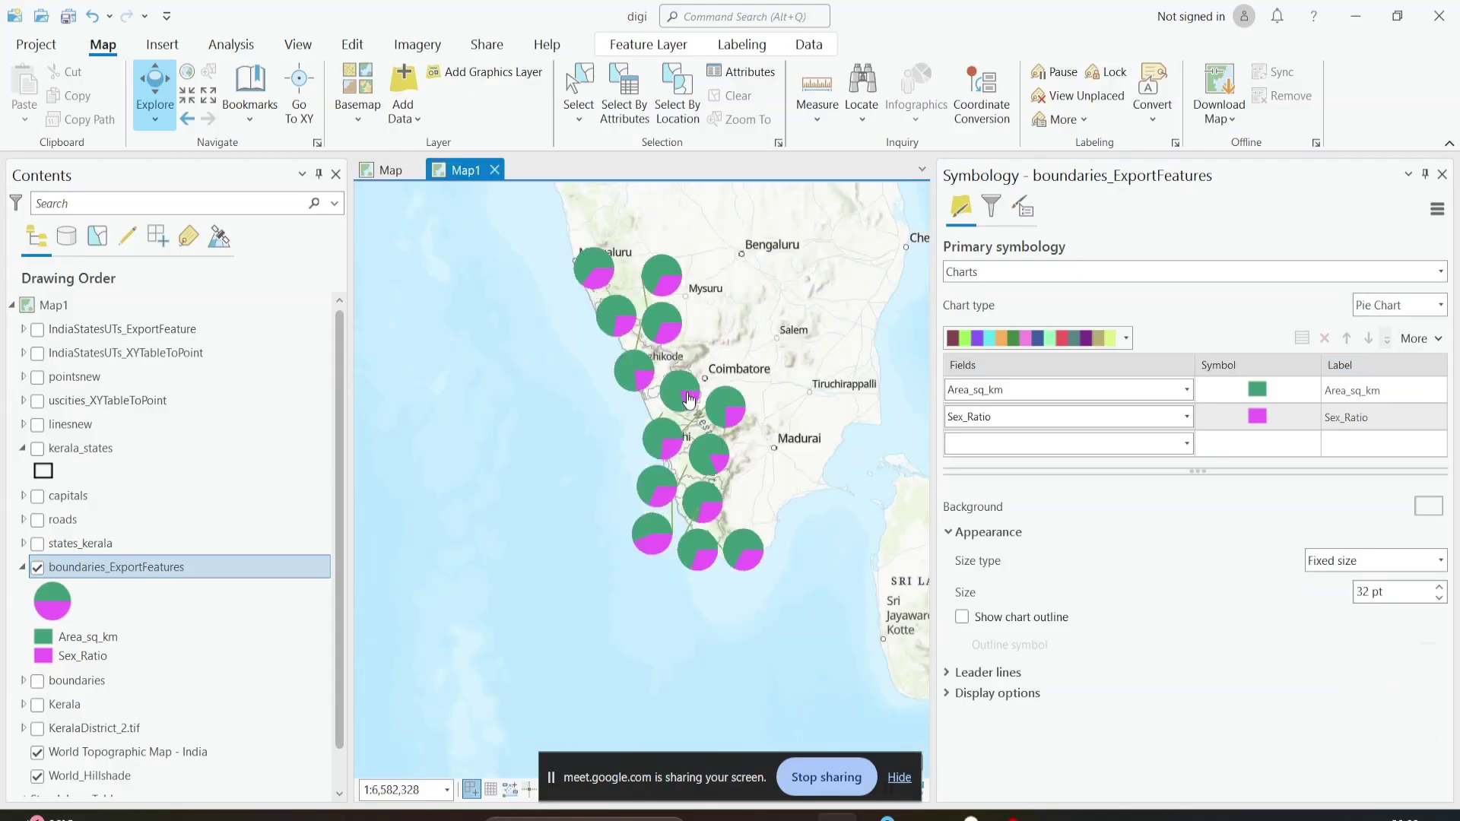
scroll(688, 397, "up", 2)
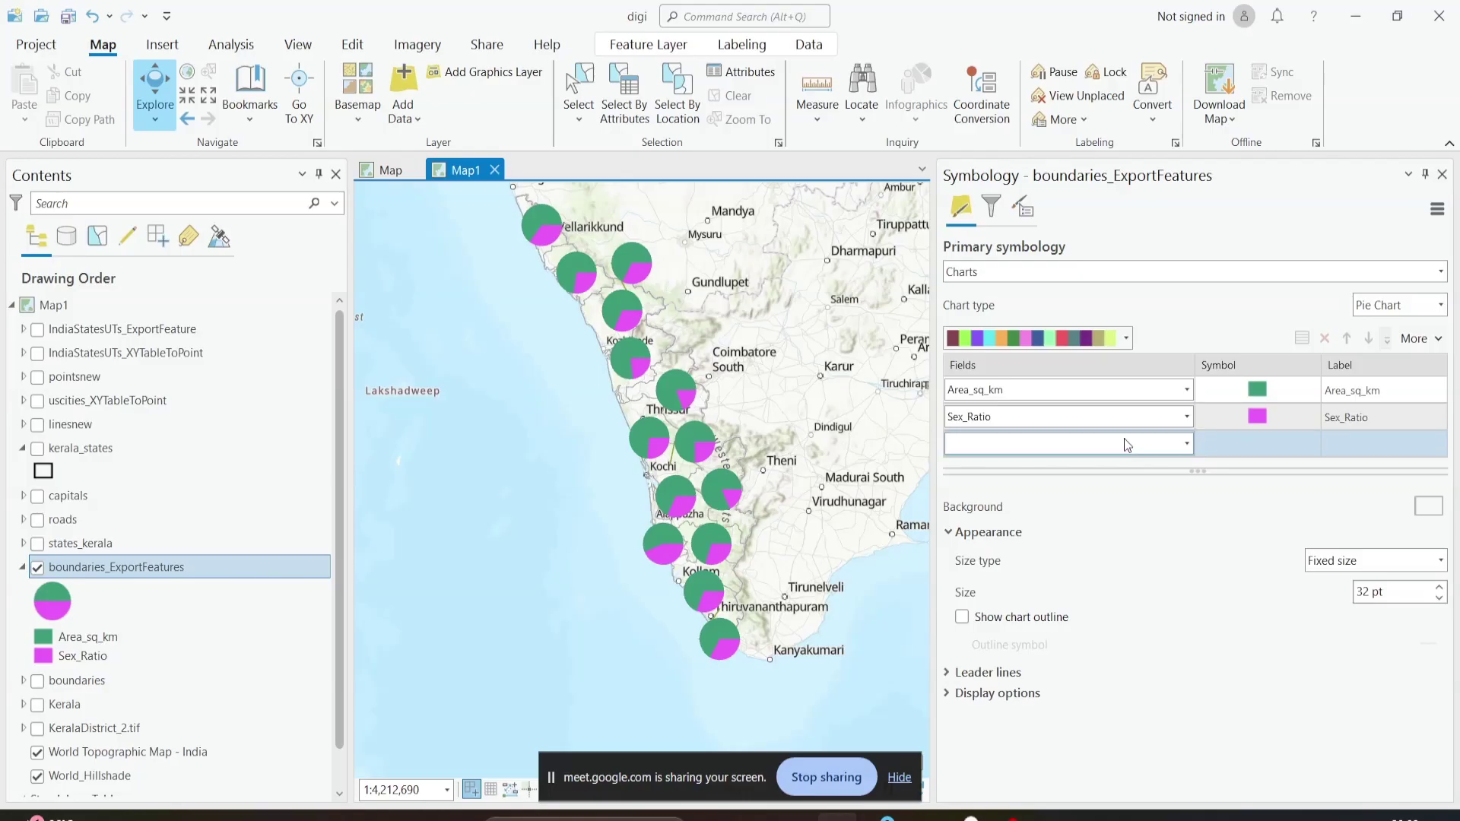
Step: Change the chart type to Stacked Chart and inspect the district charts at several scales
left_click(1400, 311)
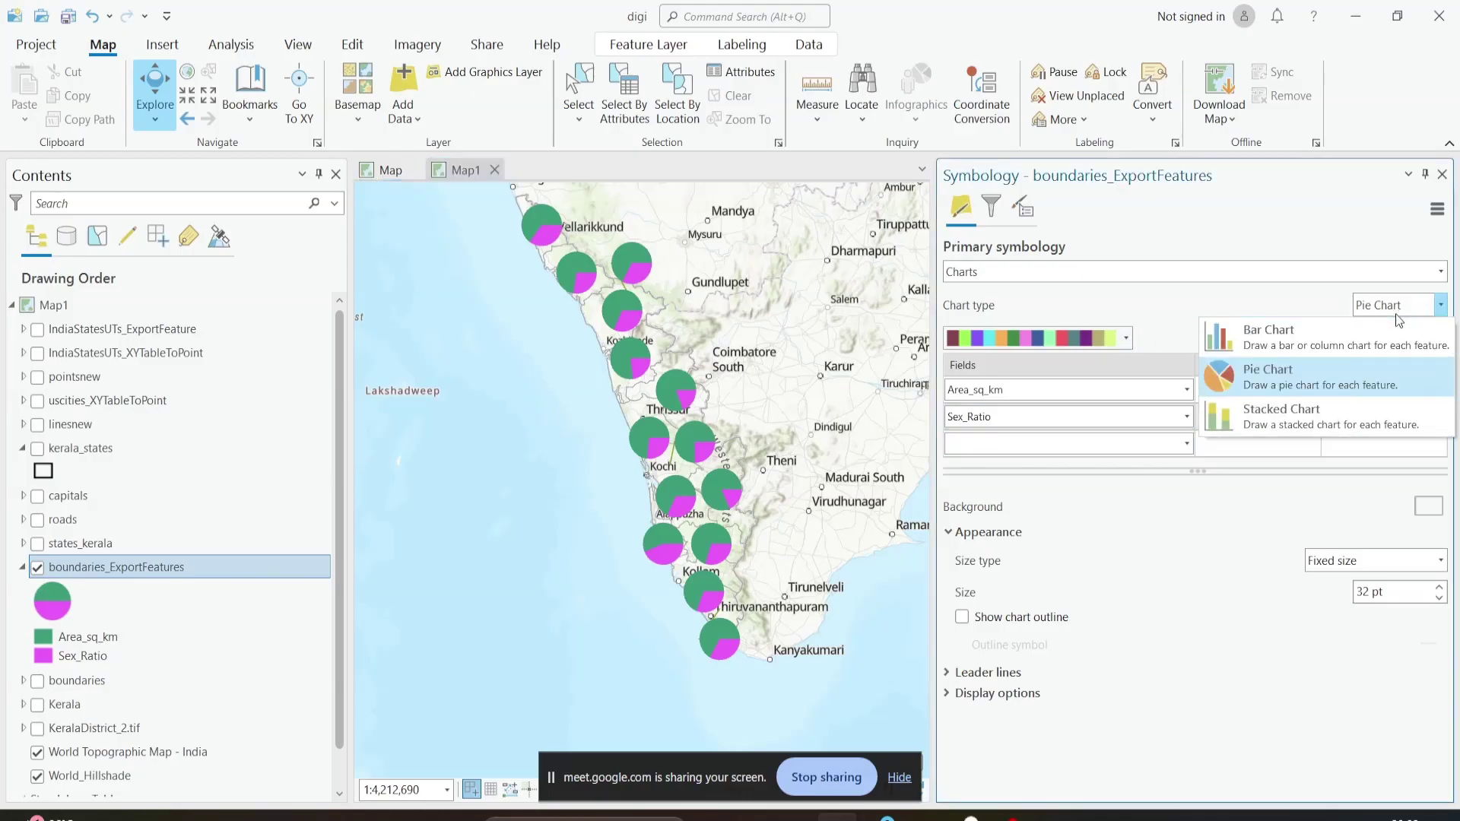
left_click(1338, 412)
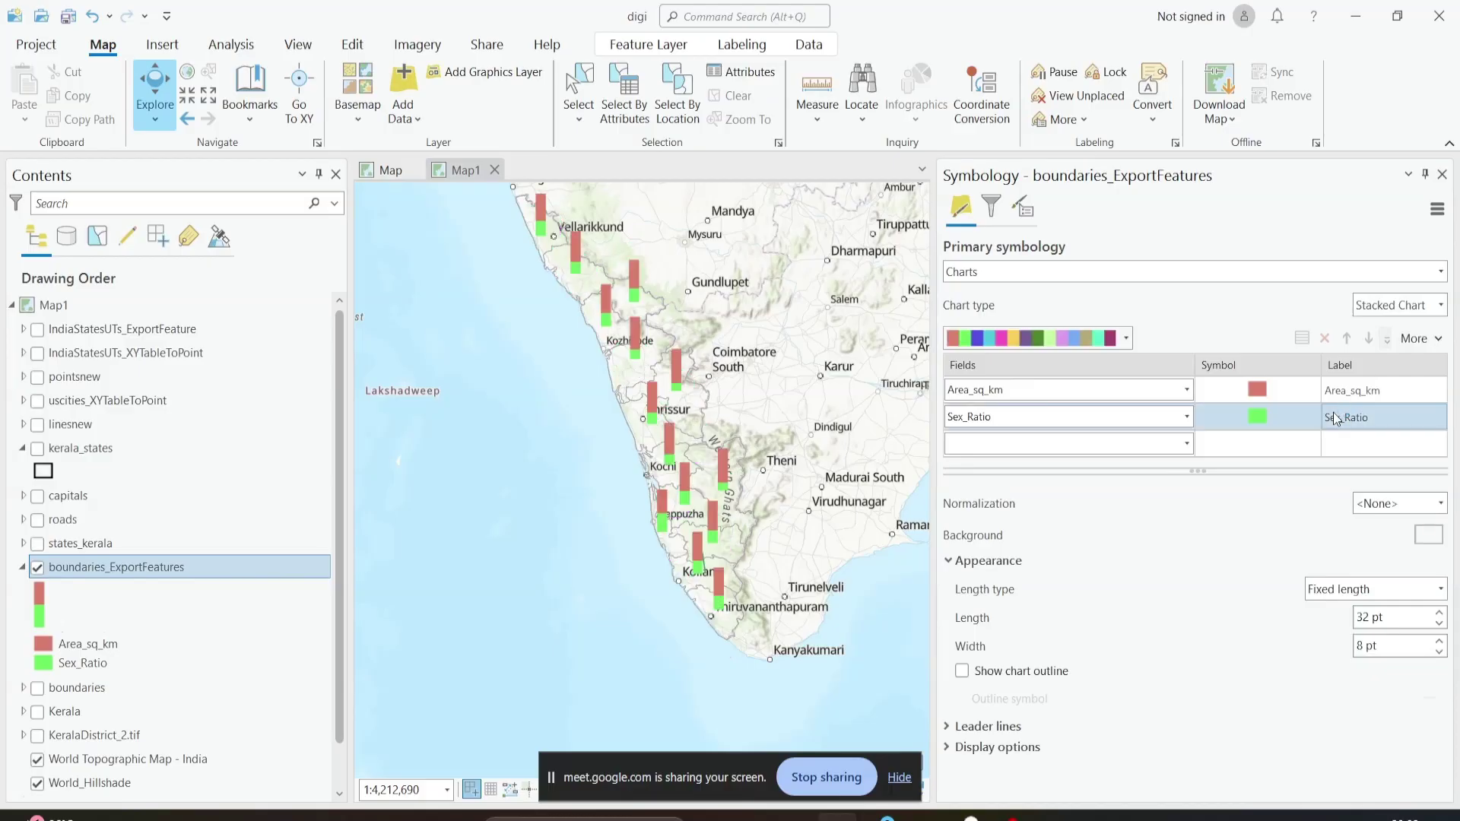
left_click_drag(653, 314, 765, 382)
scroll(765, 383, "up", 2)
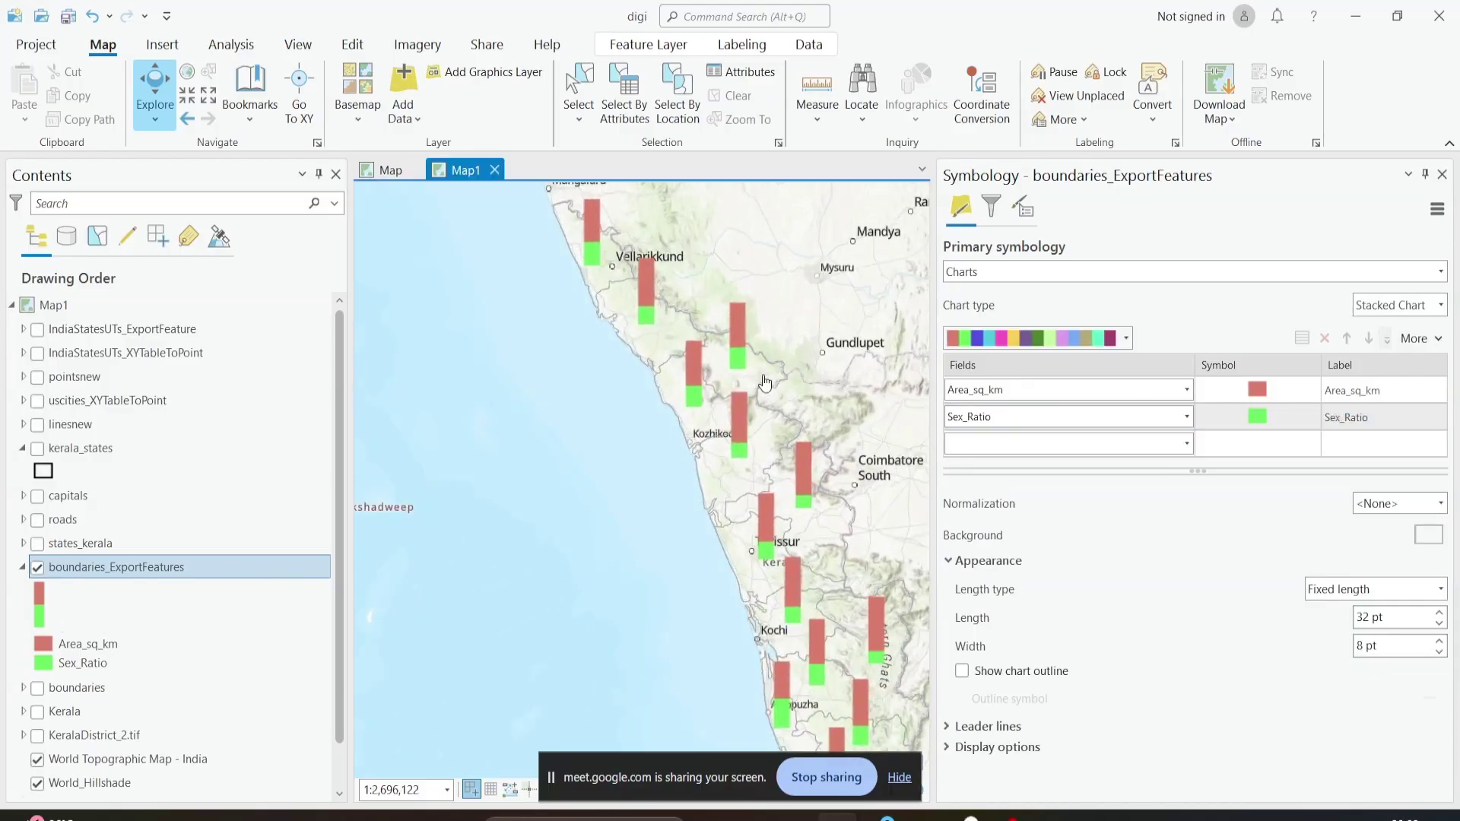
scroll(829, 435, "down", 6)
left_click_drag(829, 441, 696, 352)
scroll(684, 356, "up", 3)
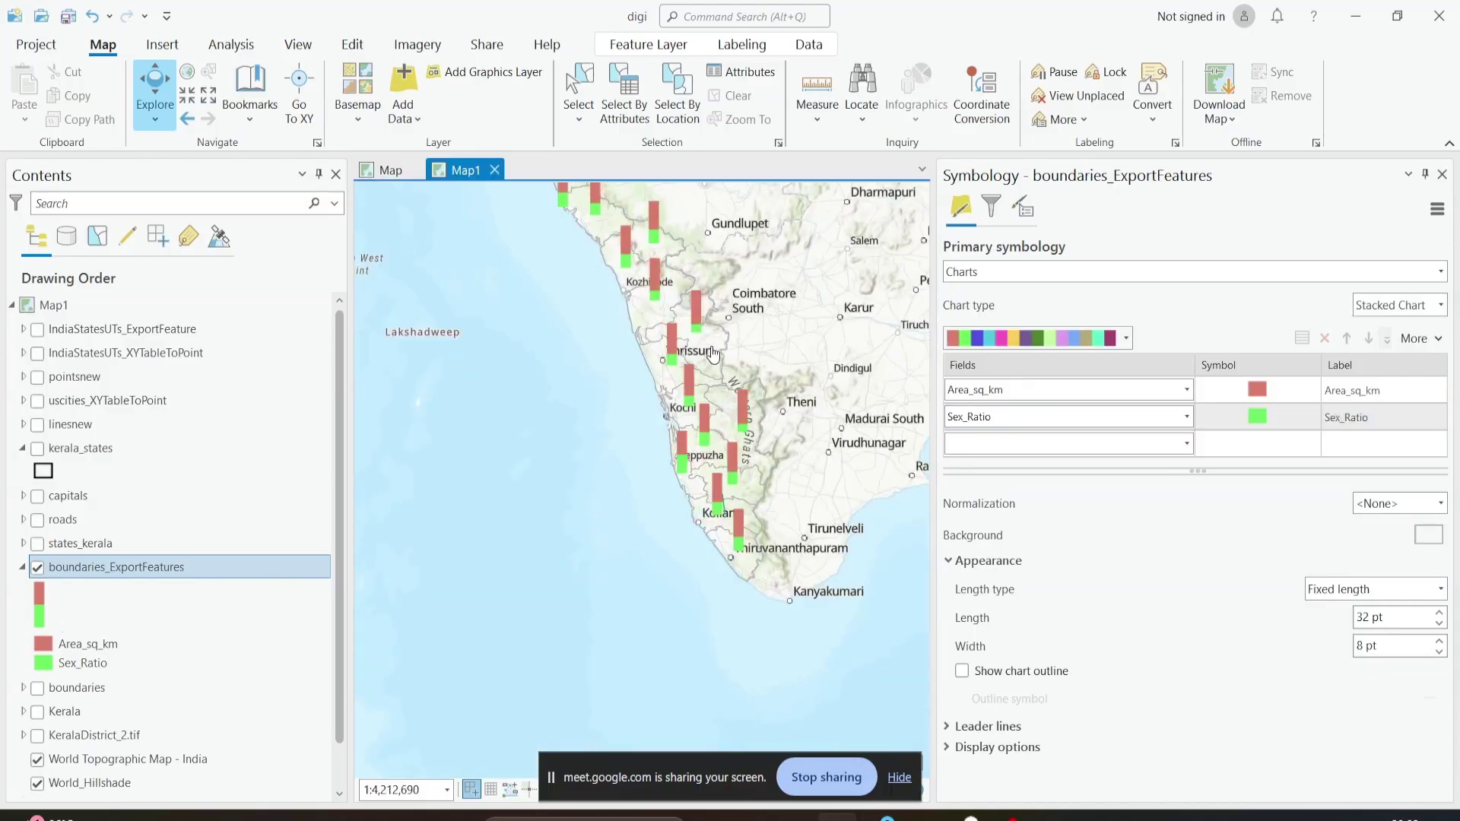
scroll(666, 365, "up", 5)
left_click_drag(776, 391, 682, 323)
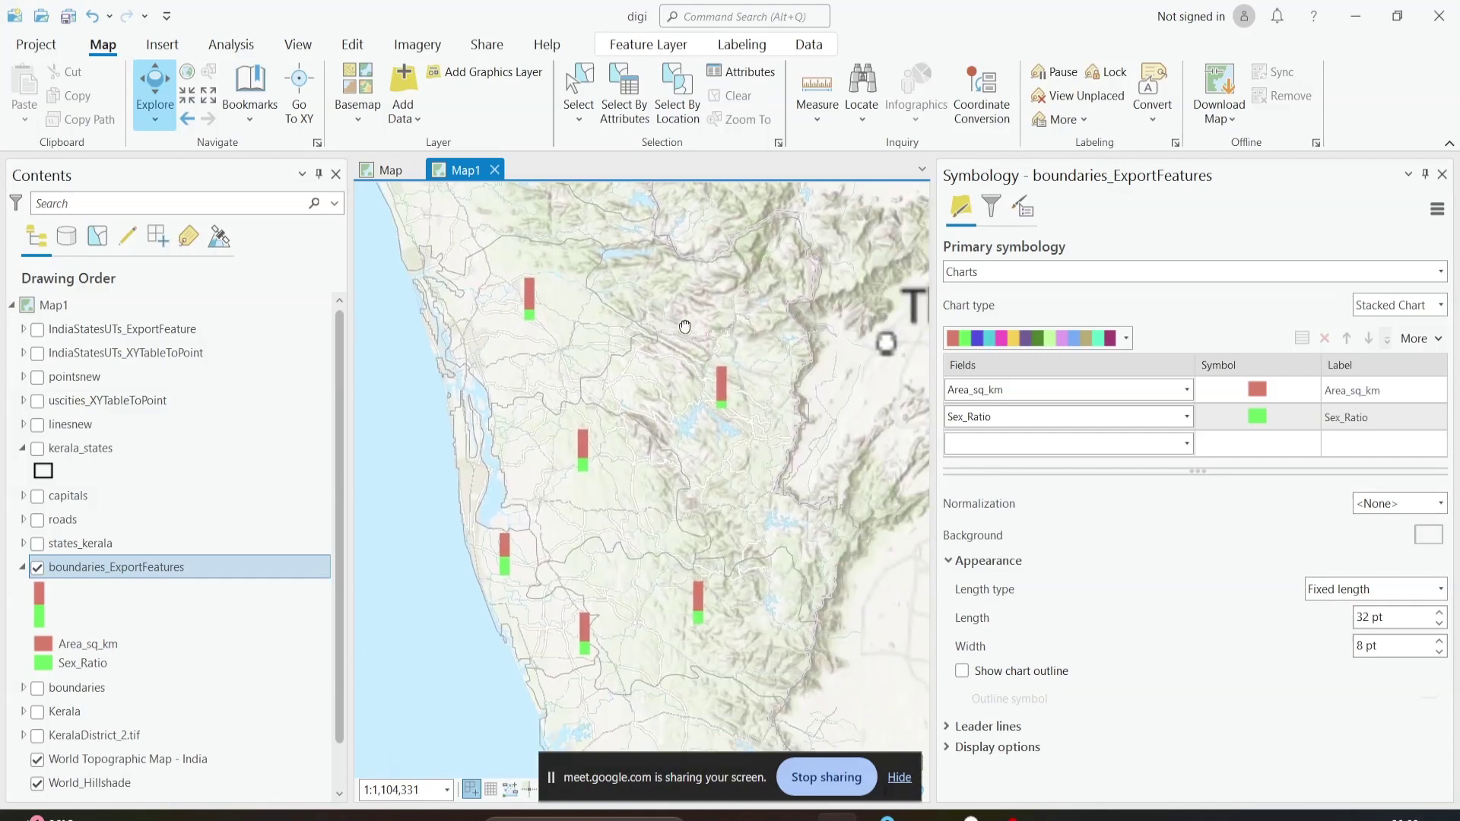
Step: Switch the district charts briefly to Pie Chart and set the chart type back to Bar Chart
left_click(1366, 308)
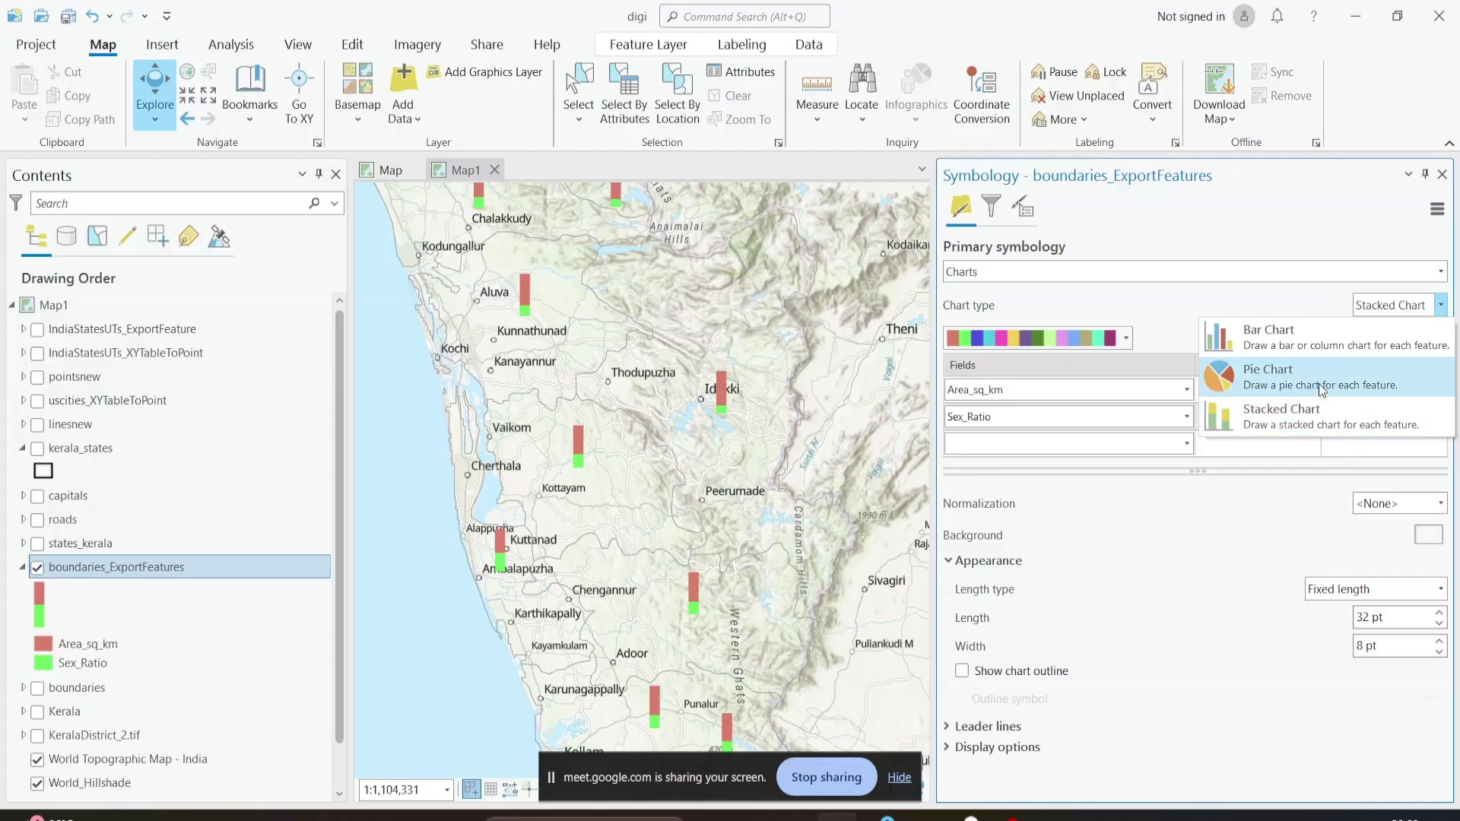
left_click(1320, 385)
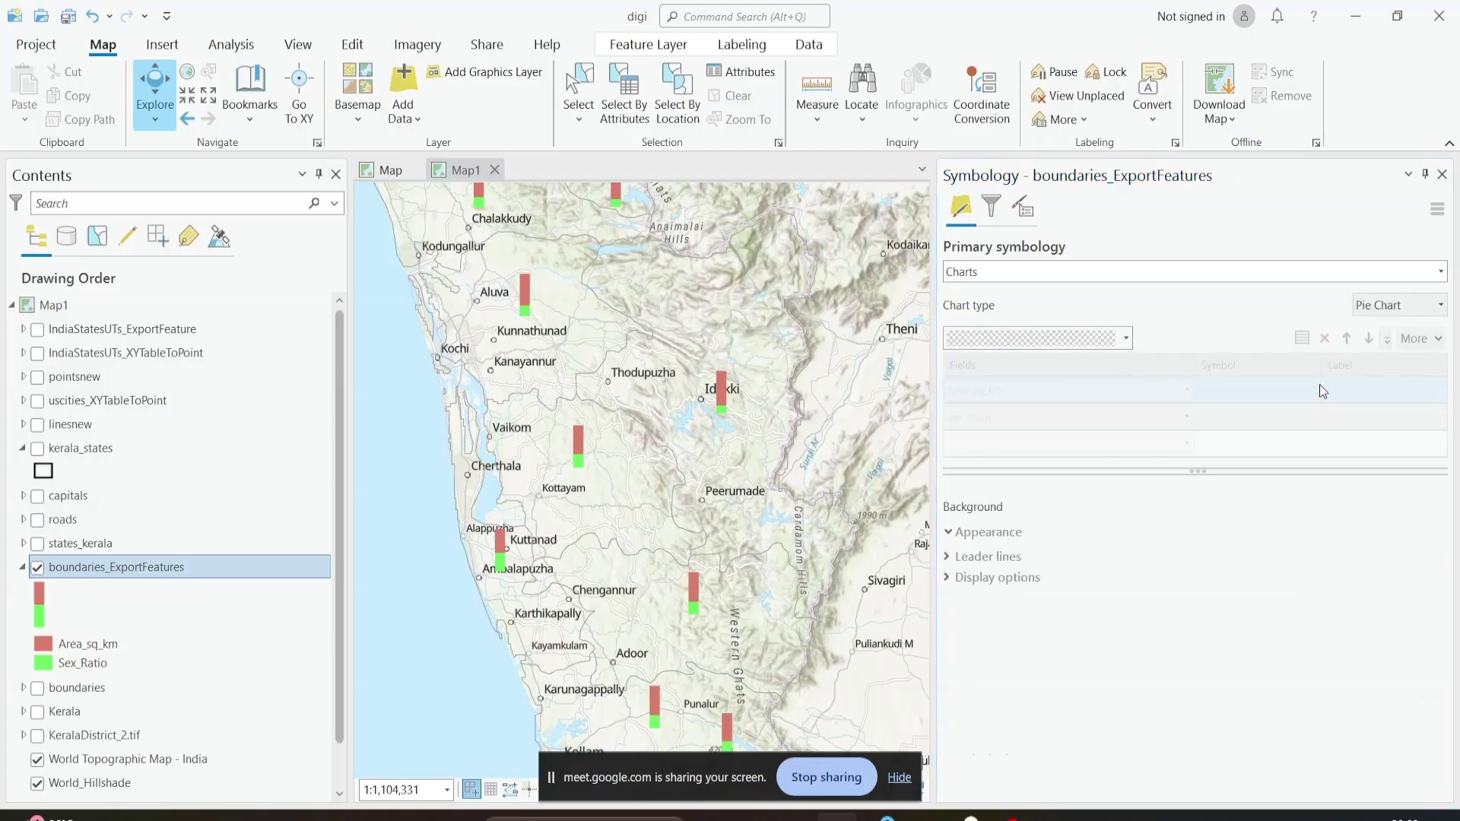
left_click(1396, 305)
left_click(1385, 345)
scroll(582, 391, "down", 2)
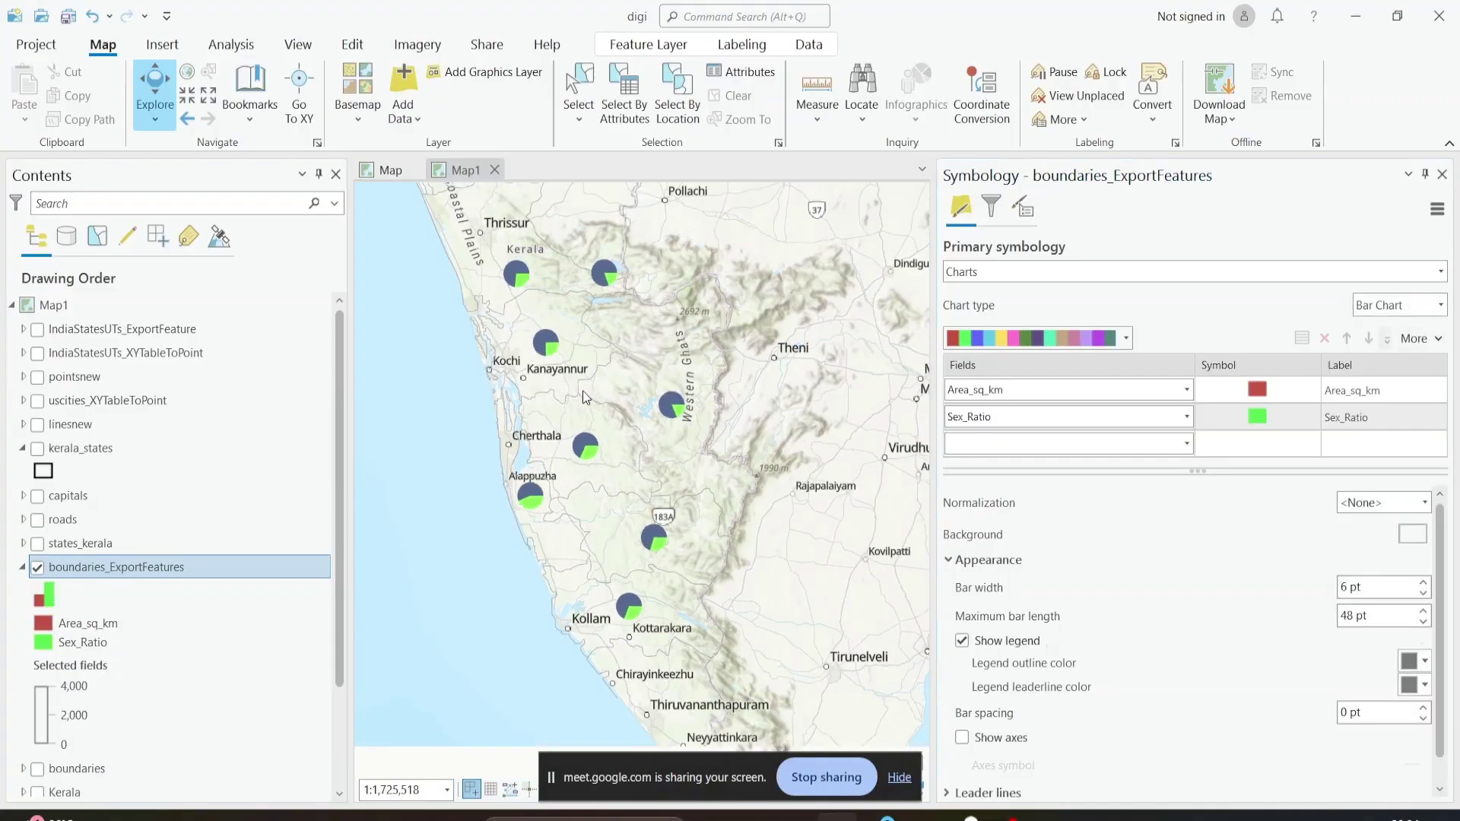
scroll(583, 391, "down", 2)
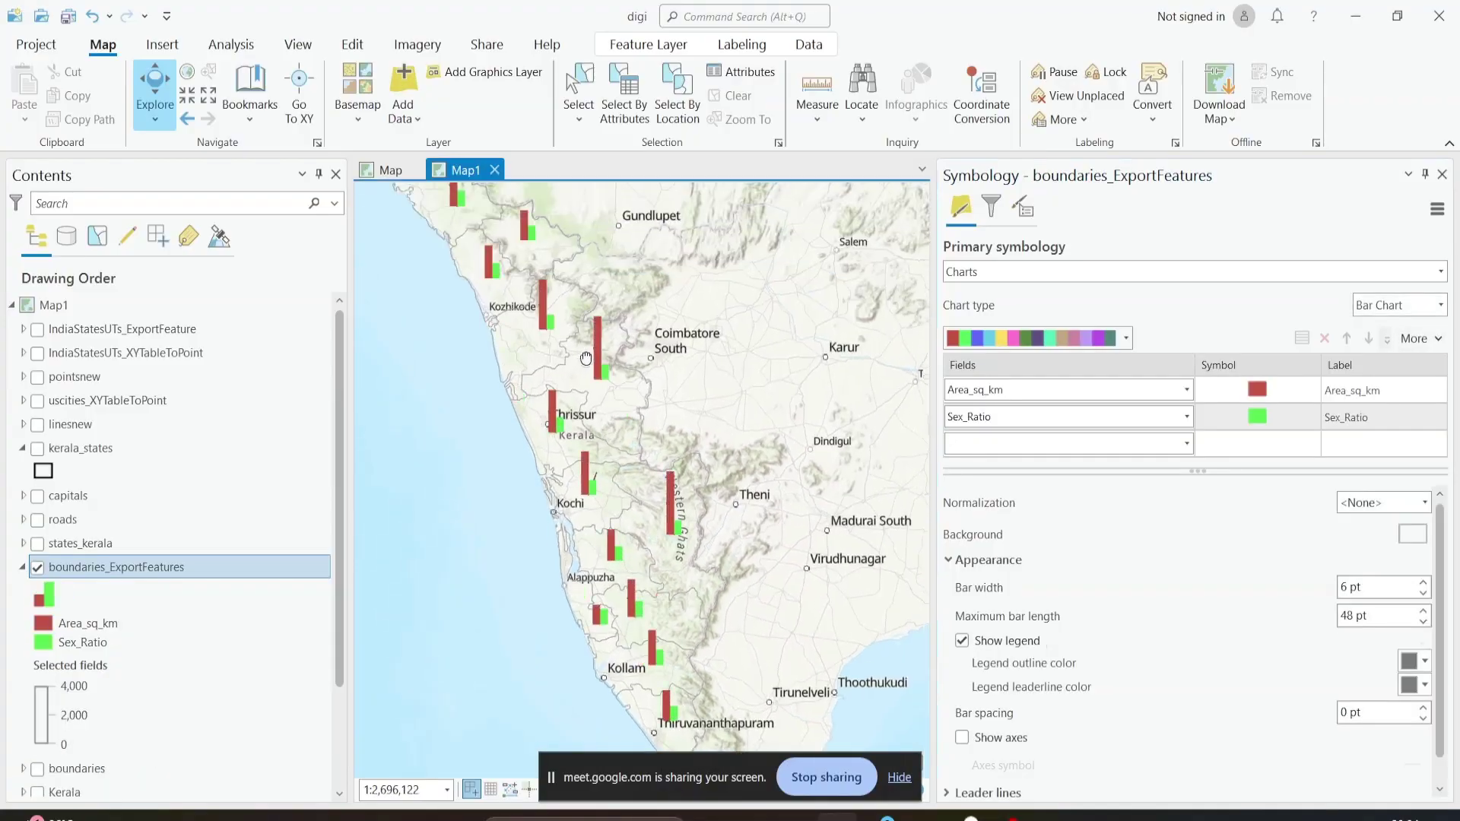
scroll(585, 358, "down", 2)
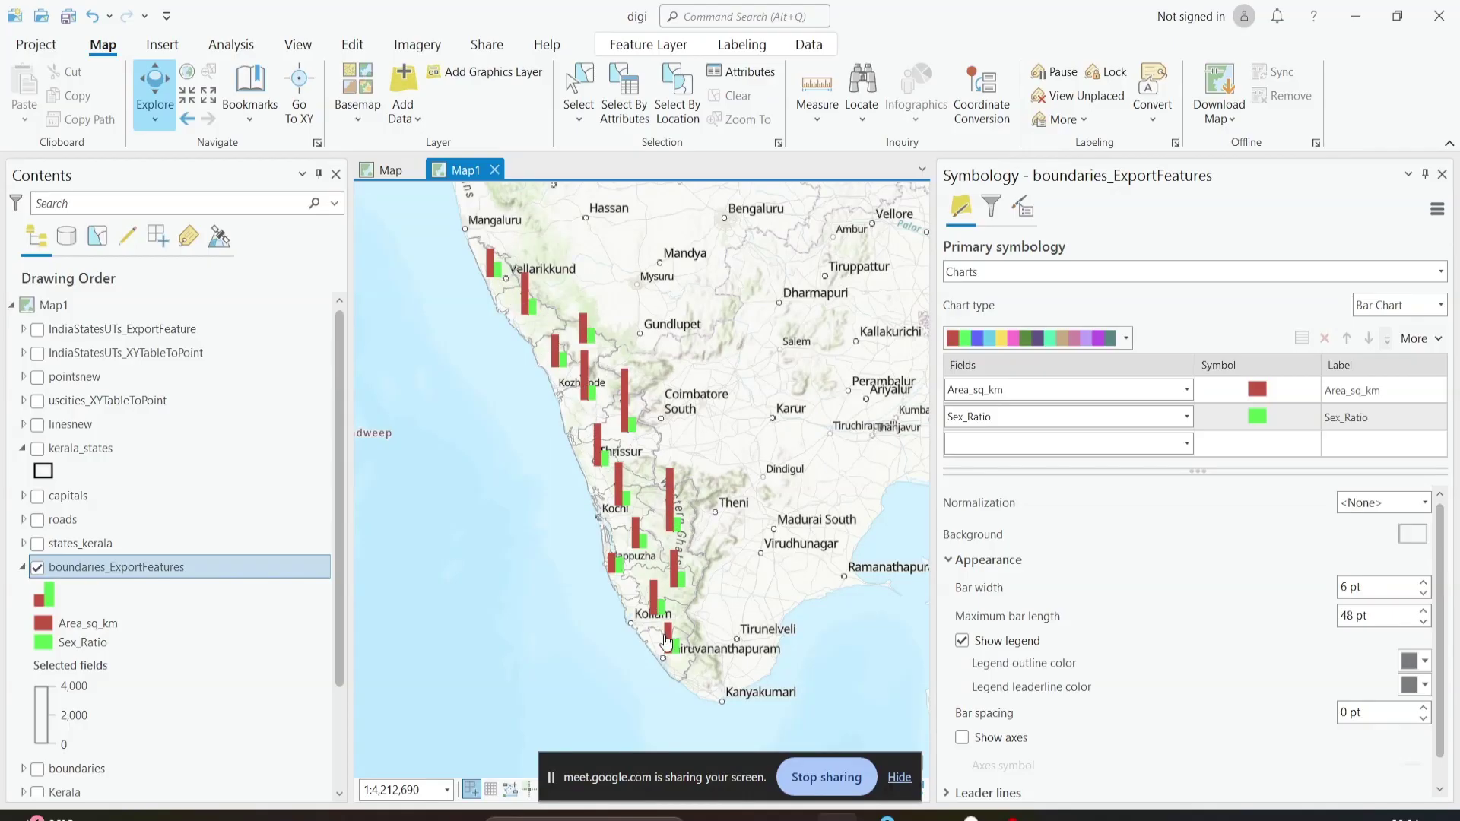
left_click(1017, 271)
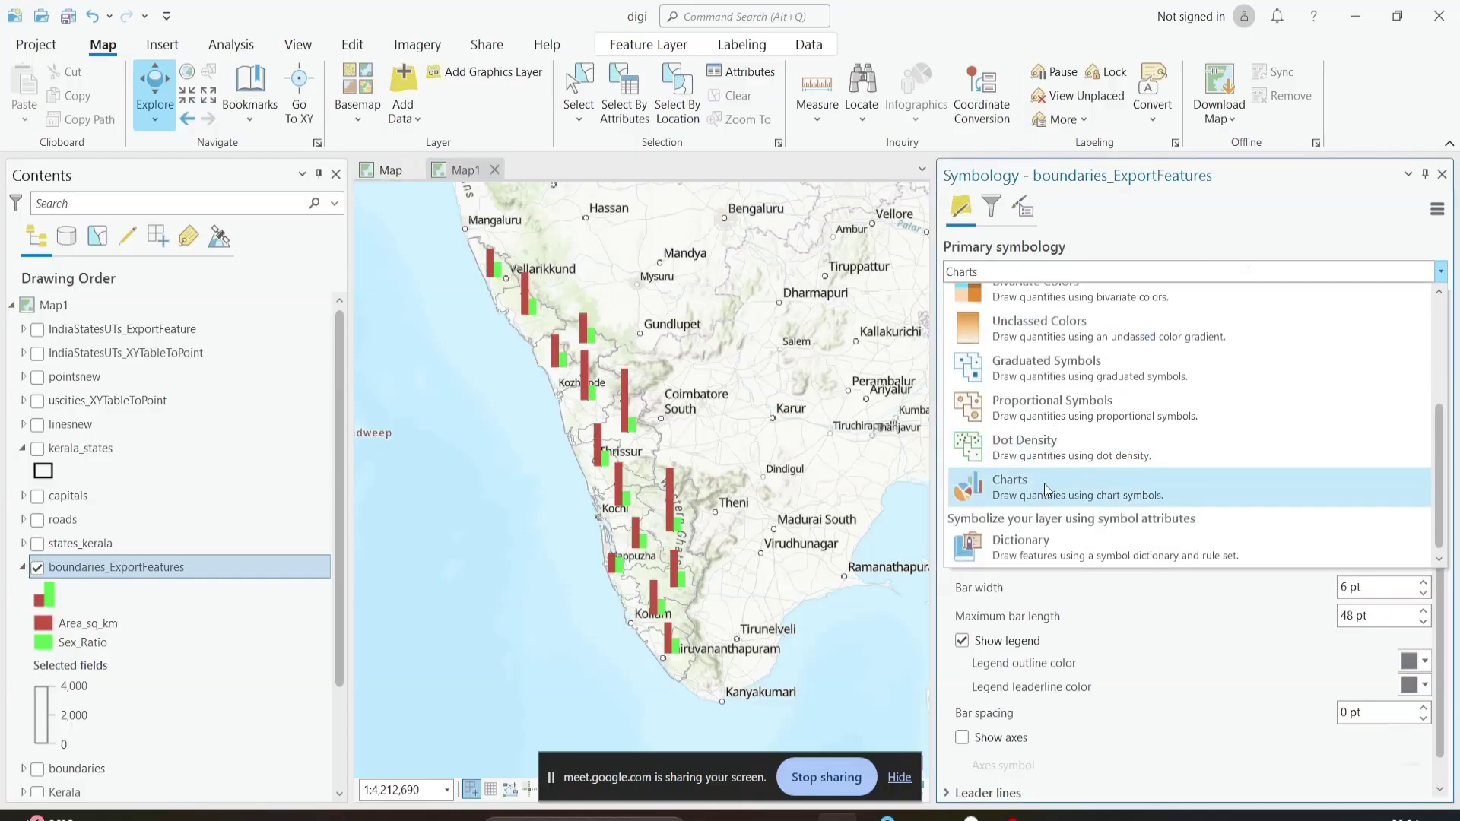
scroll(1044, 484, "up", 5)
left_click(1352, 268)
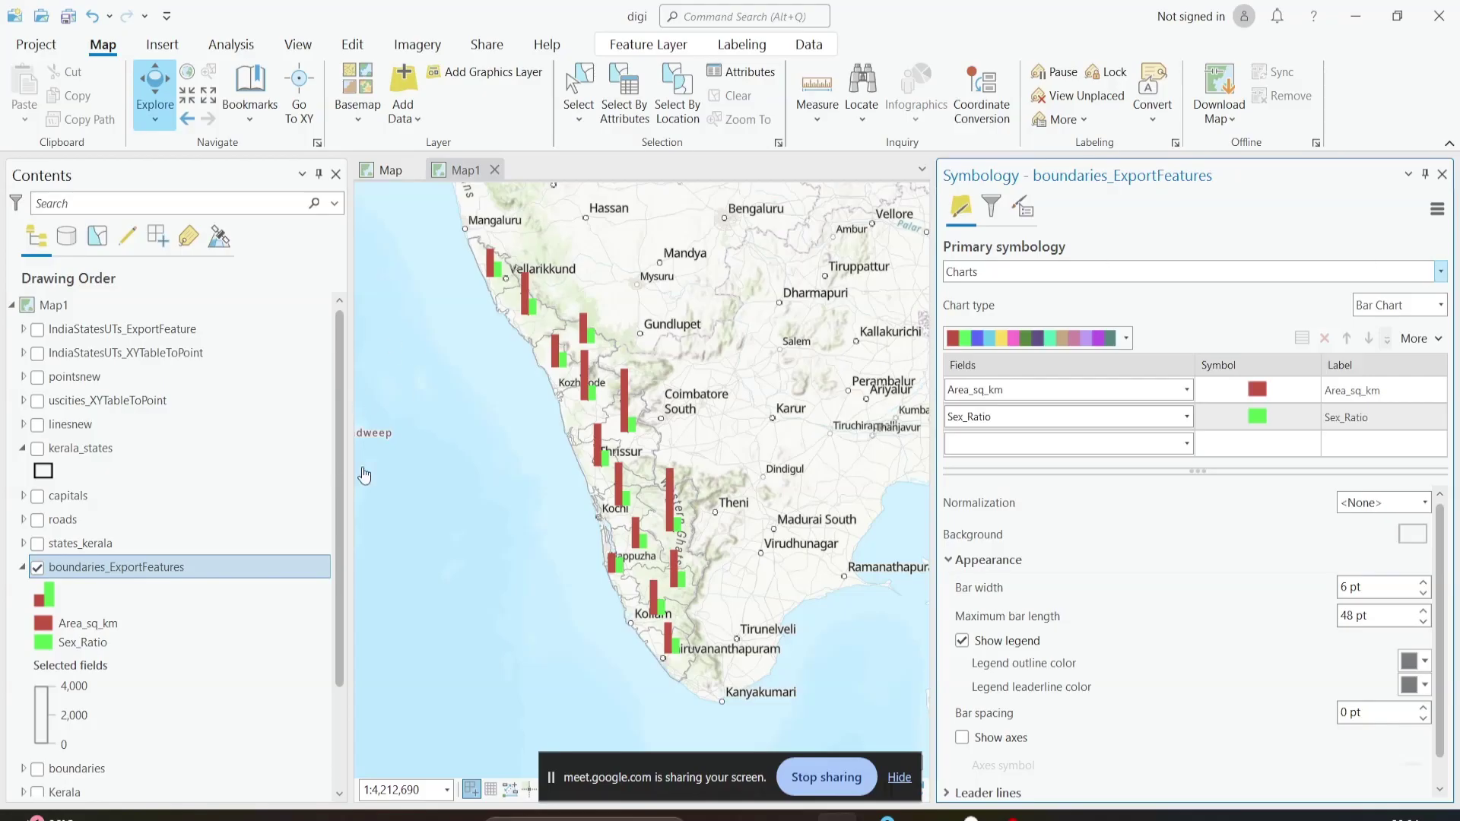
Step: Display the linesnew layer instead of boundaries_ExportFeatures and open its symbology settings
left_click(38, 570)
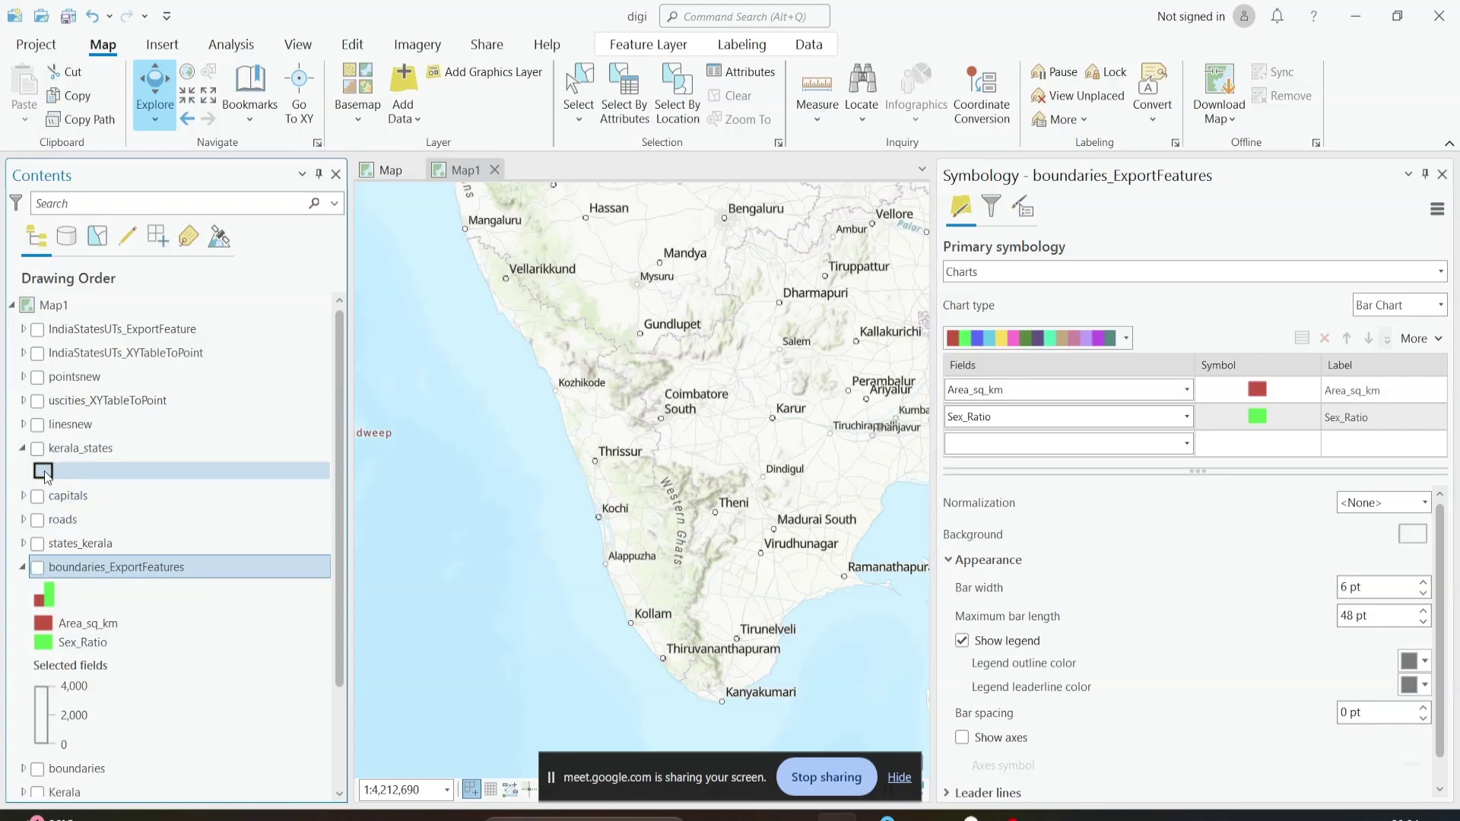
left_click(37, 425)
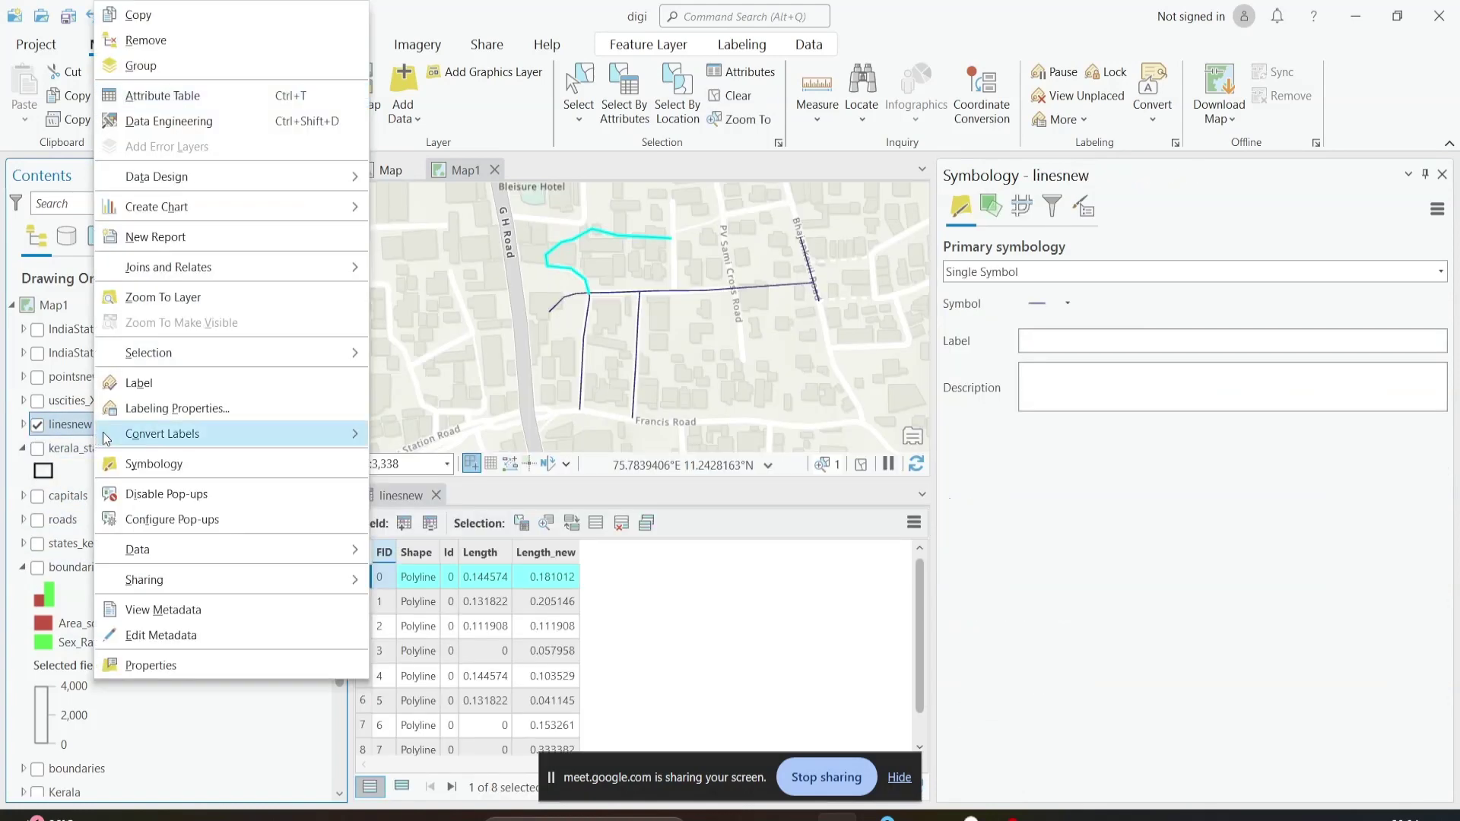
left_click(152, 464)
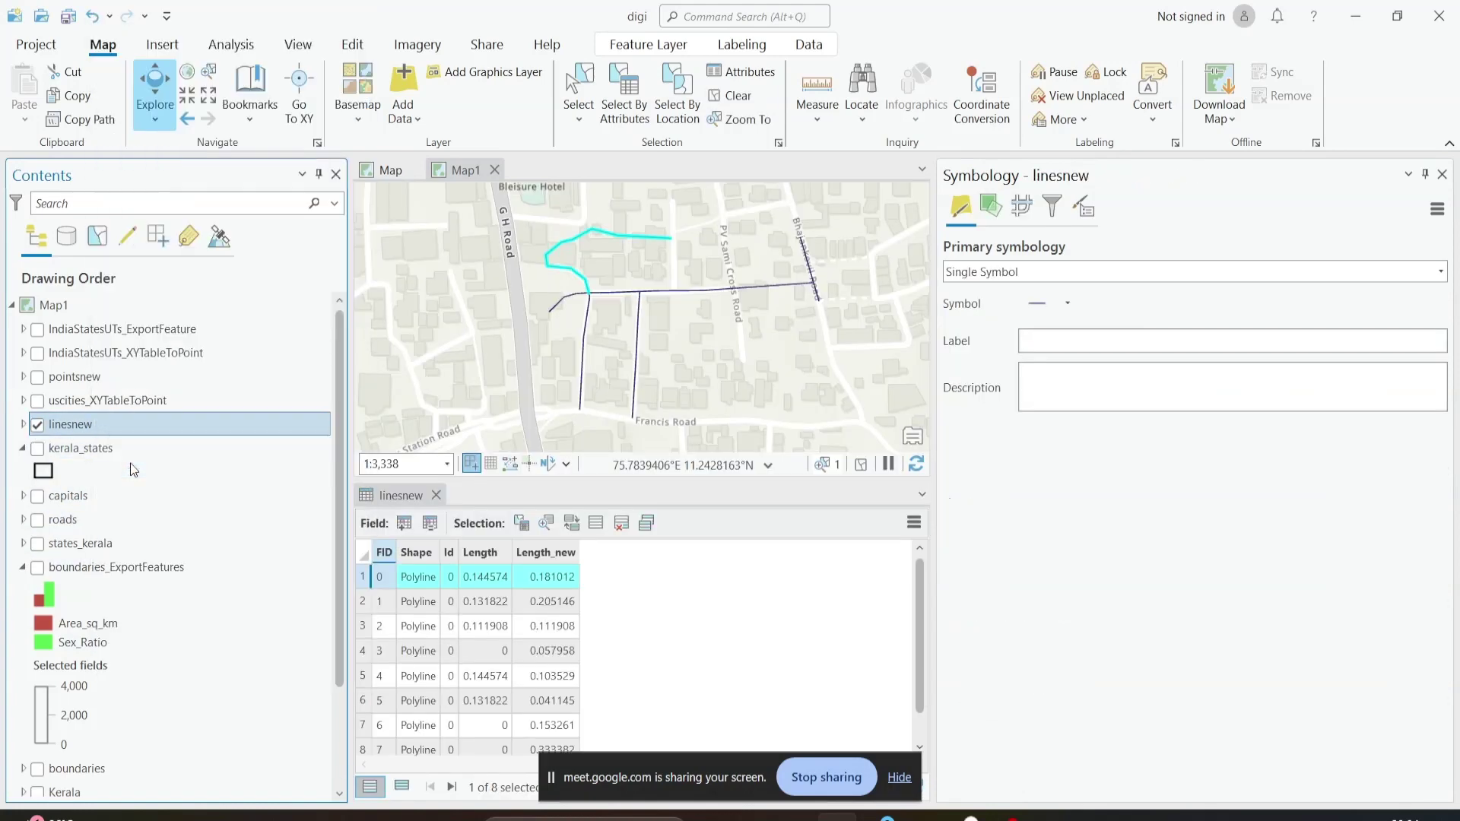
left_click(1437, 272)
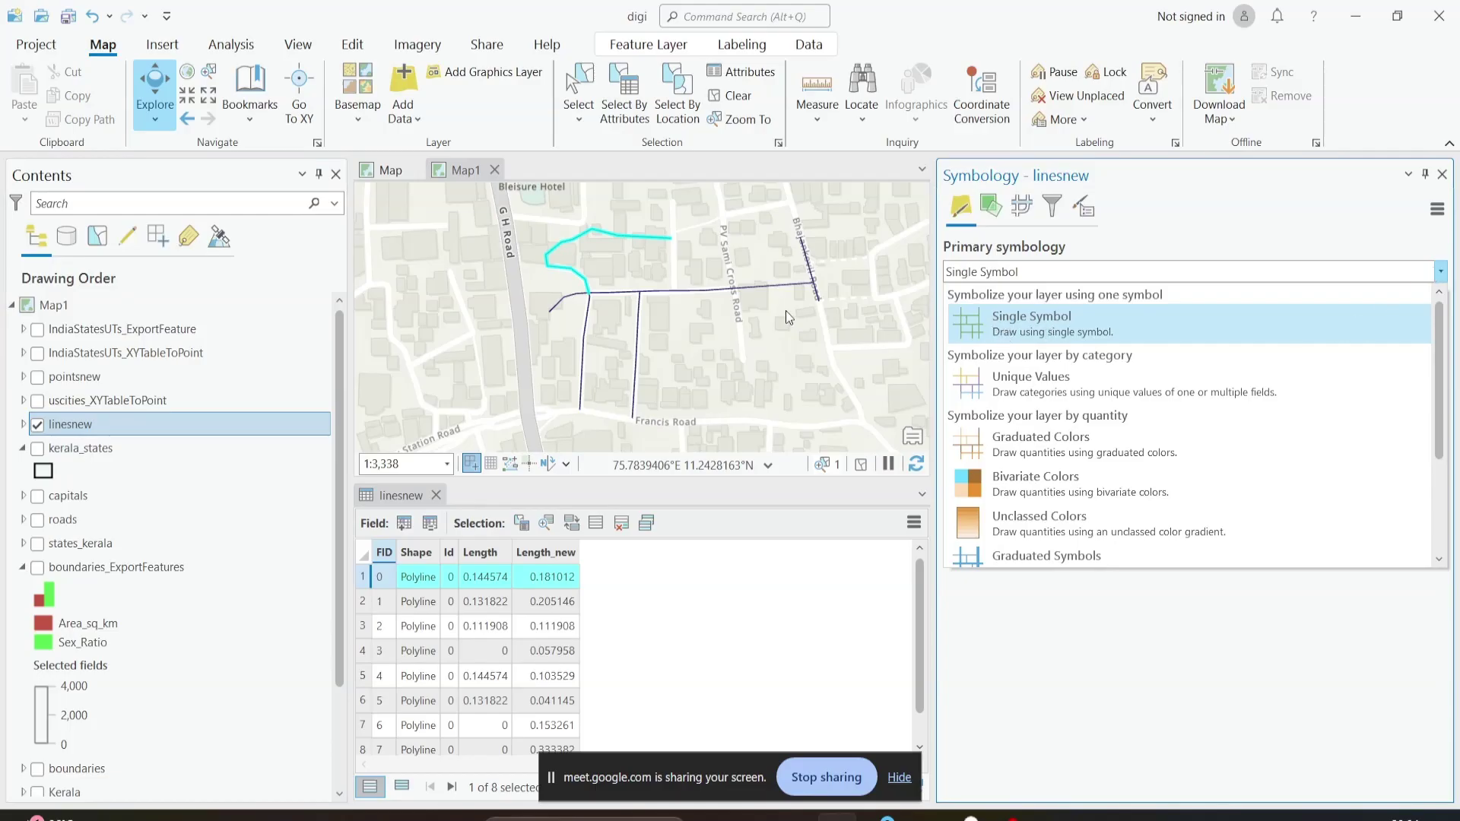
left_click(1270, 272)
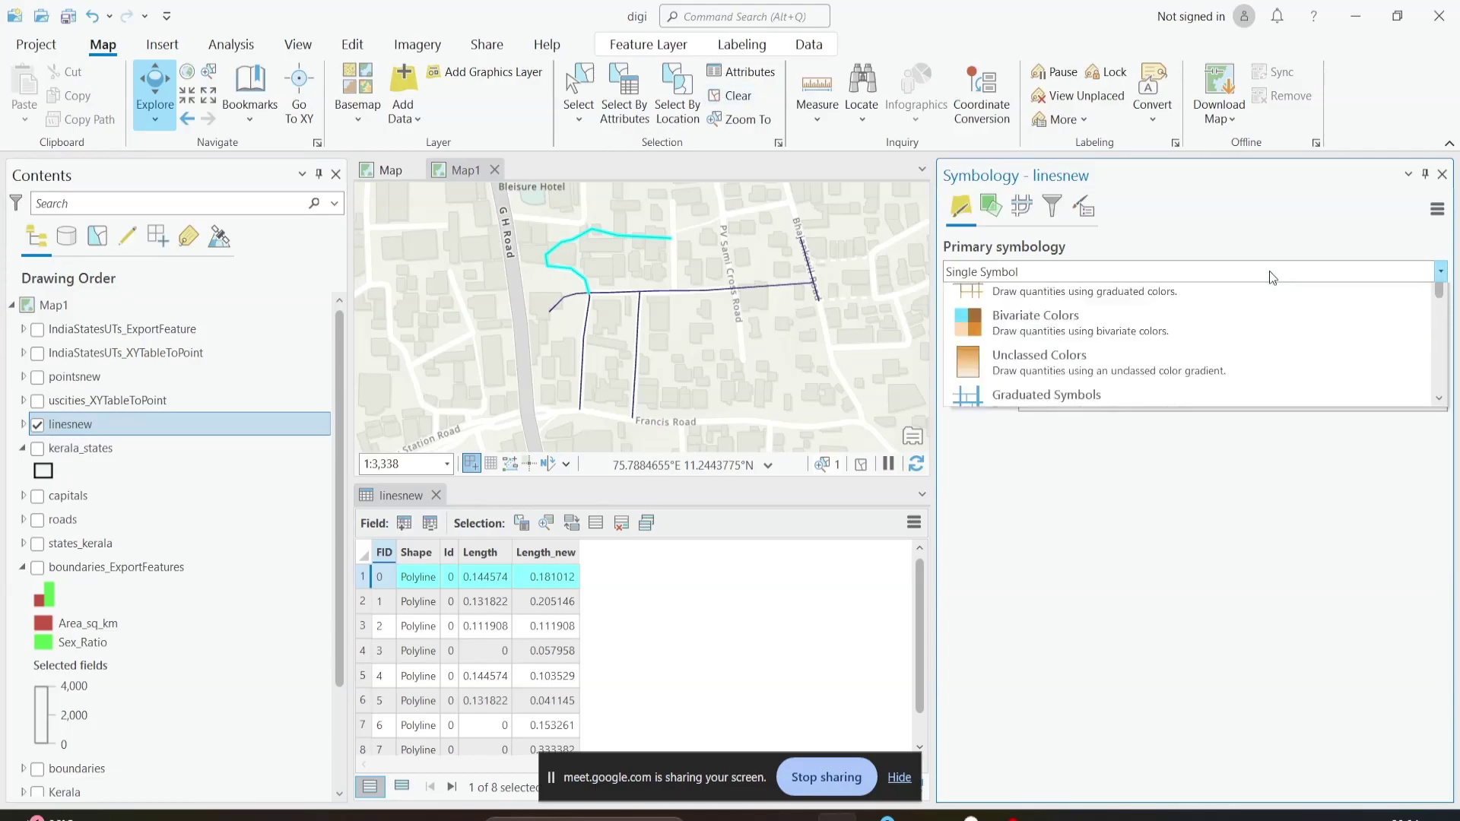
left_click(1056, 317)
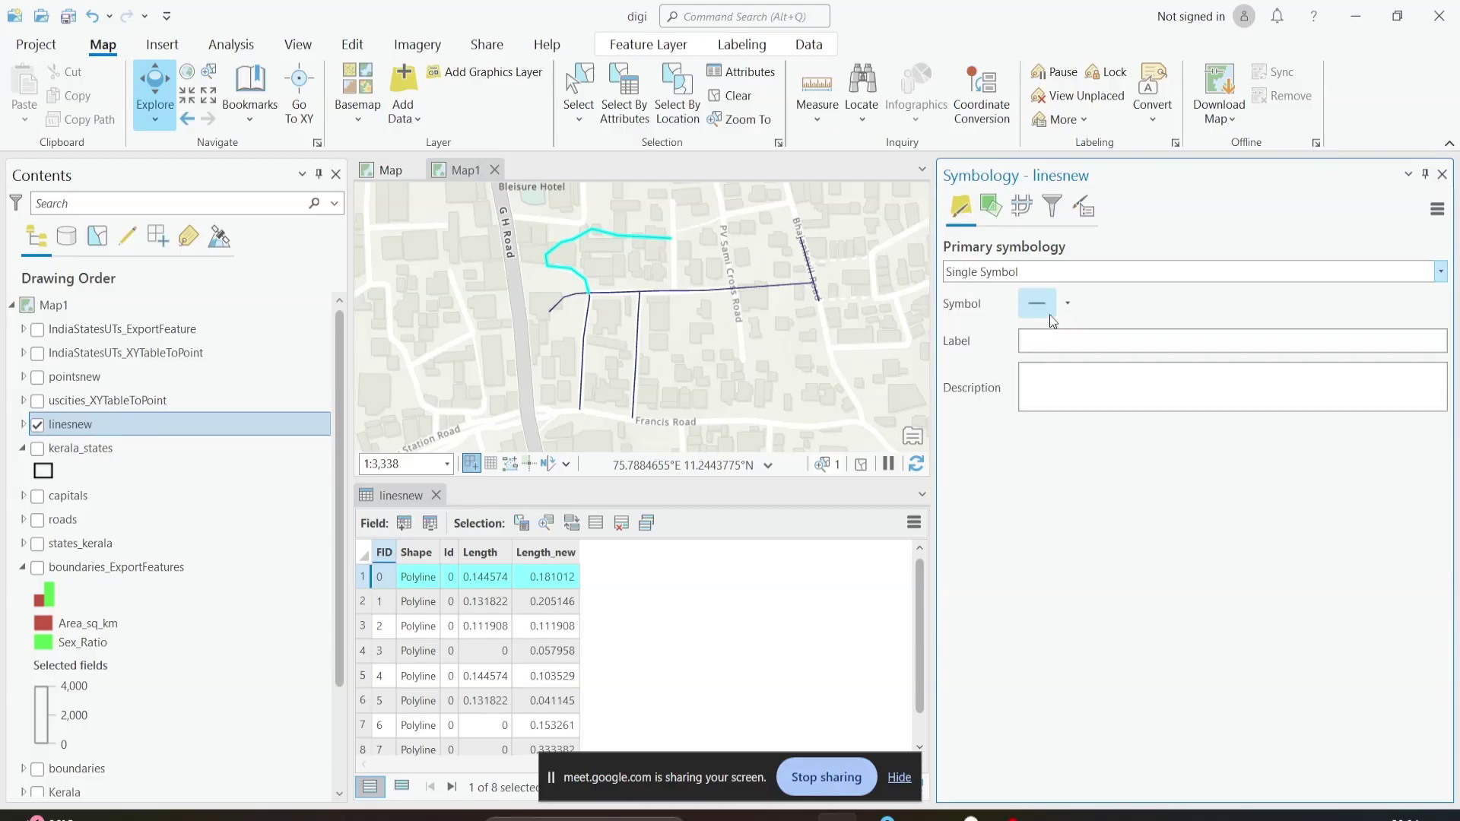
Step: Clear the selected line feature and apply the ArcGIS 2D Highway symbol to the linesnew layer
left_click(723, 94)
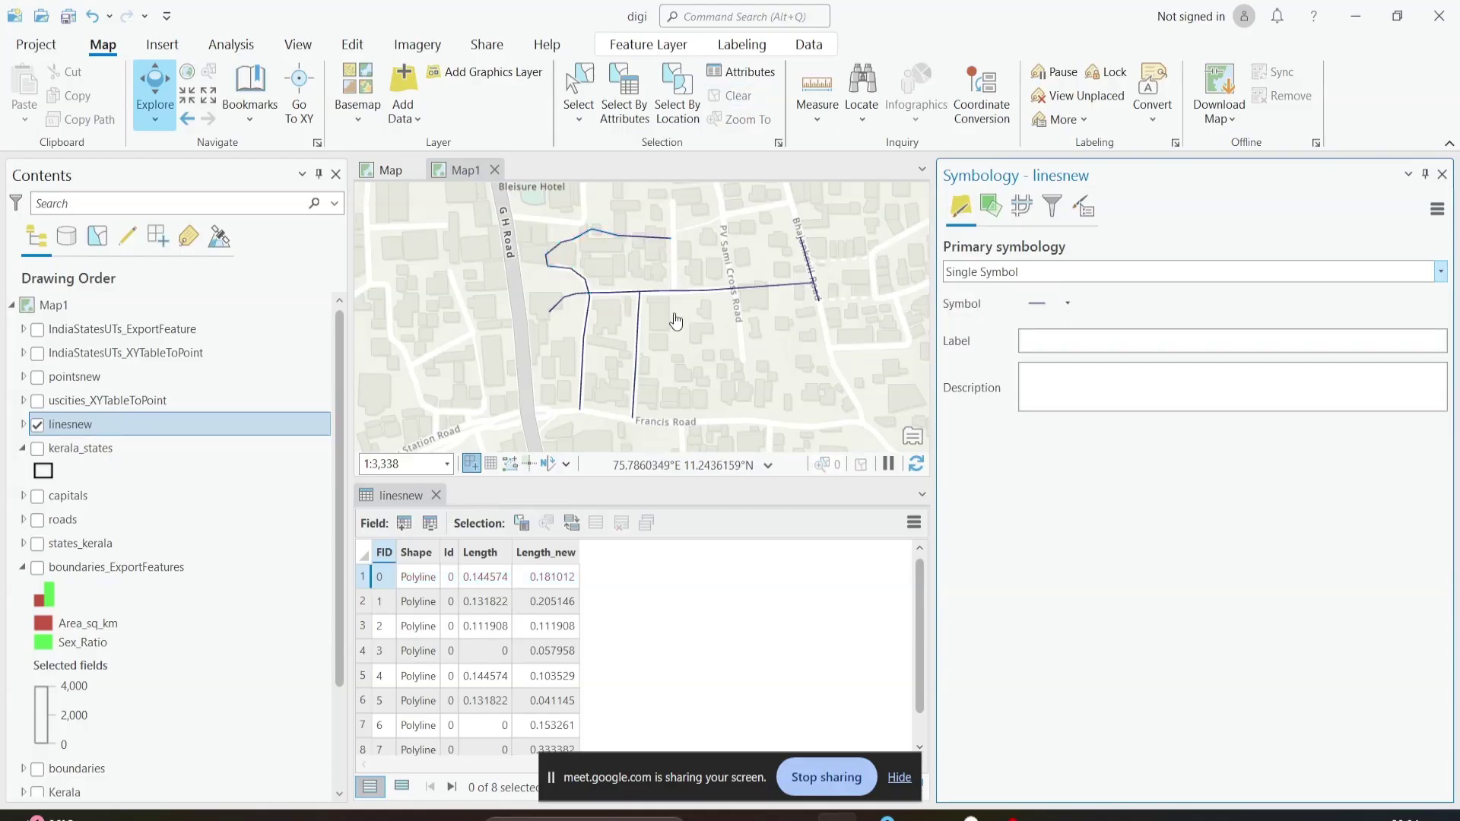
left_click(1066, 305)
left_click(1032, 313)
left_click(1036, 308)
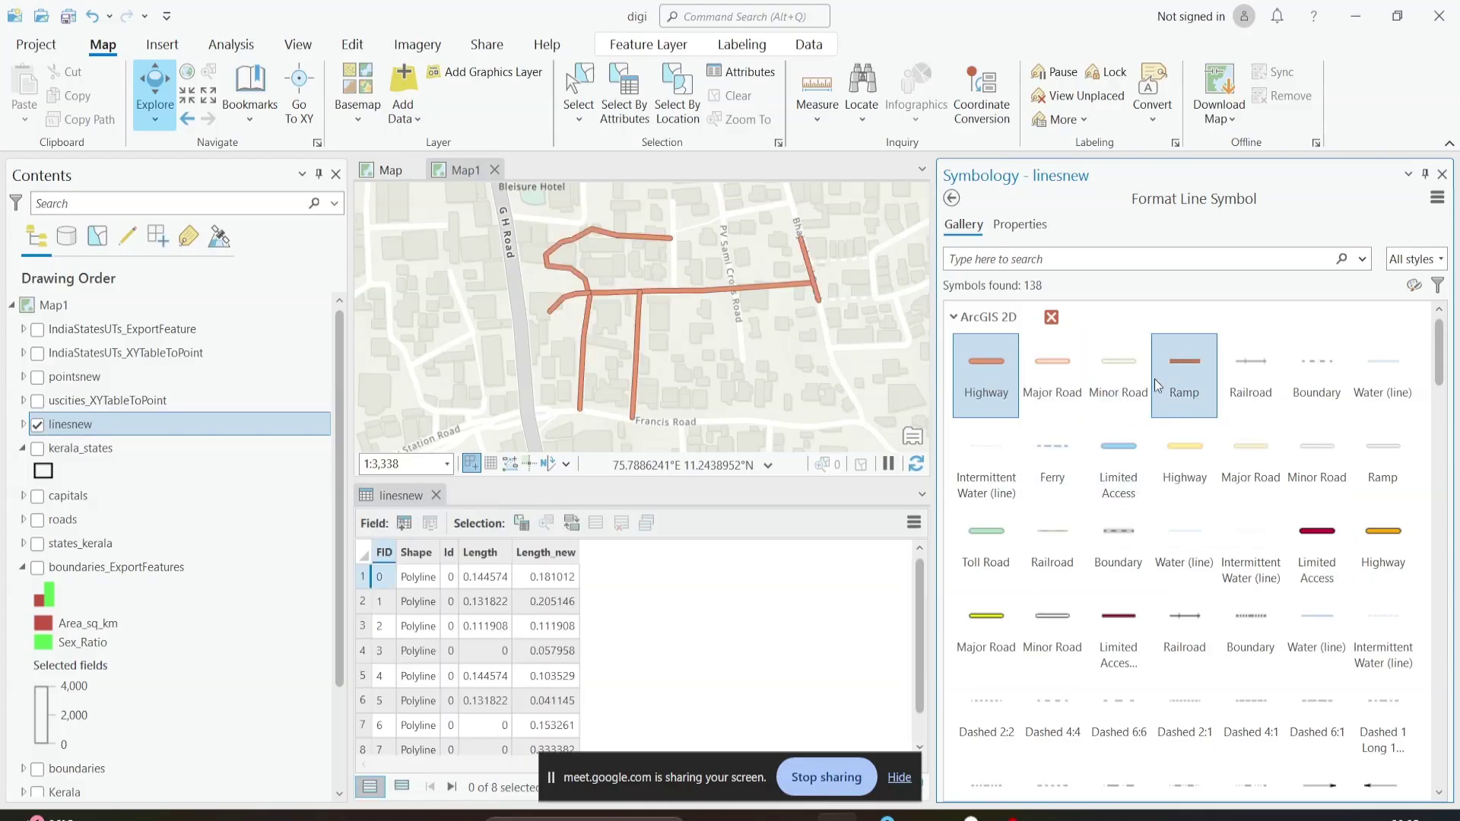
Step: Try the Railroad, Boundary, Water (line) and Ferry symbols from the ArcGIS 2D gallery on the lines
left_click(1233, 372)
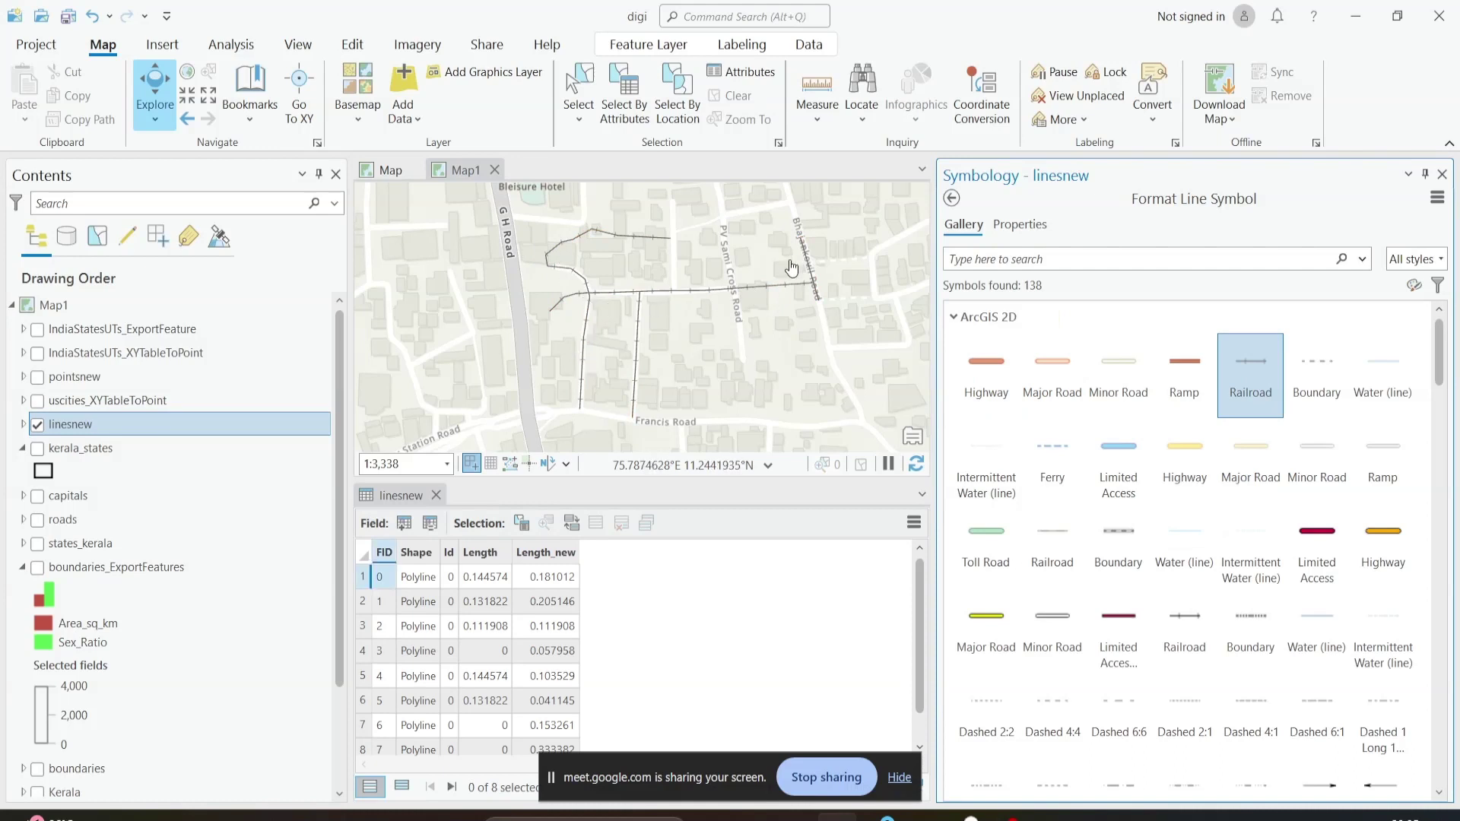
left_click(1320, 373)
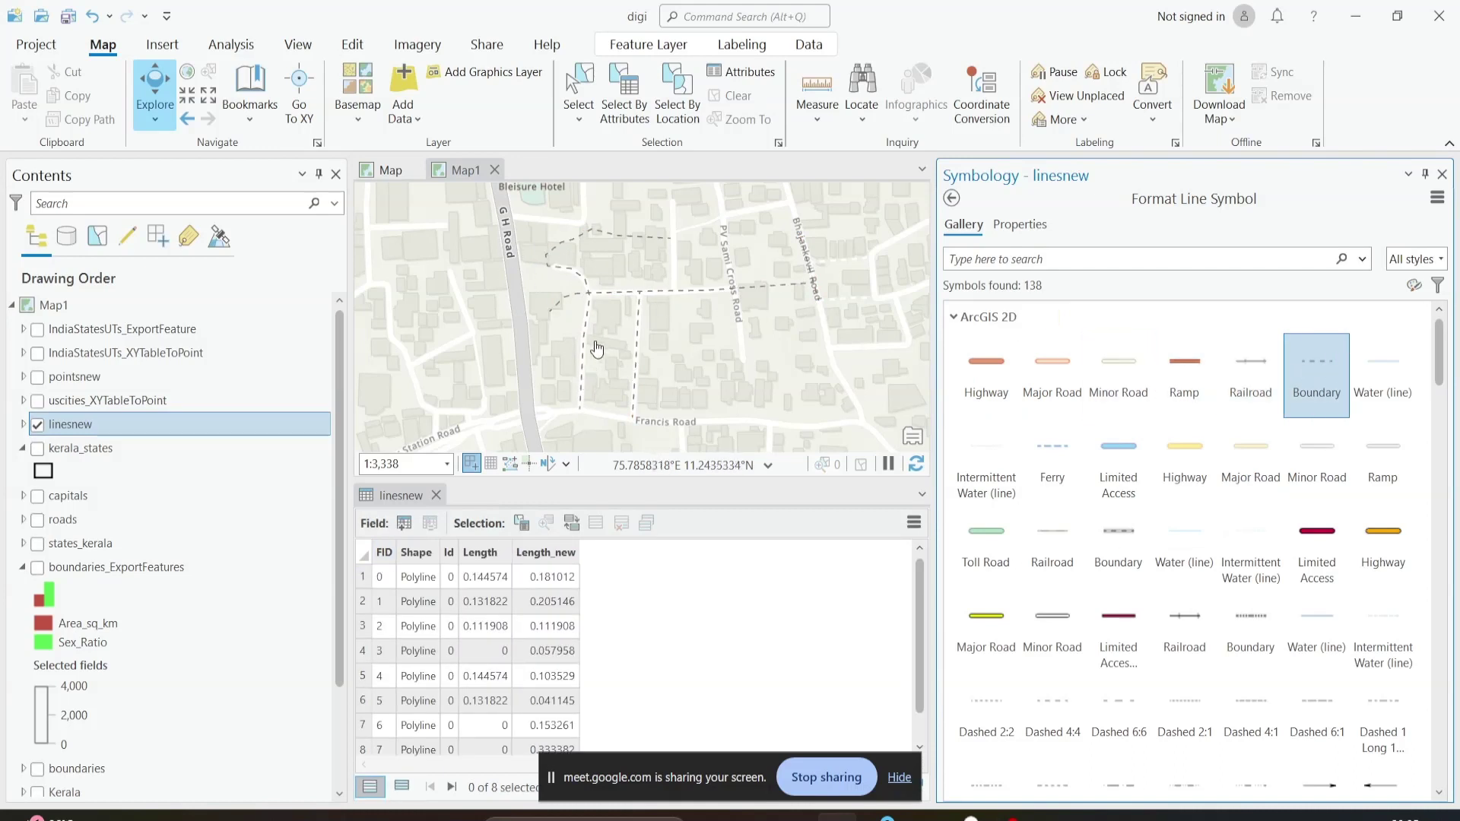
left_click(1251, 464)
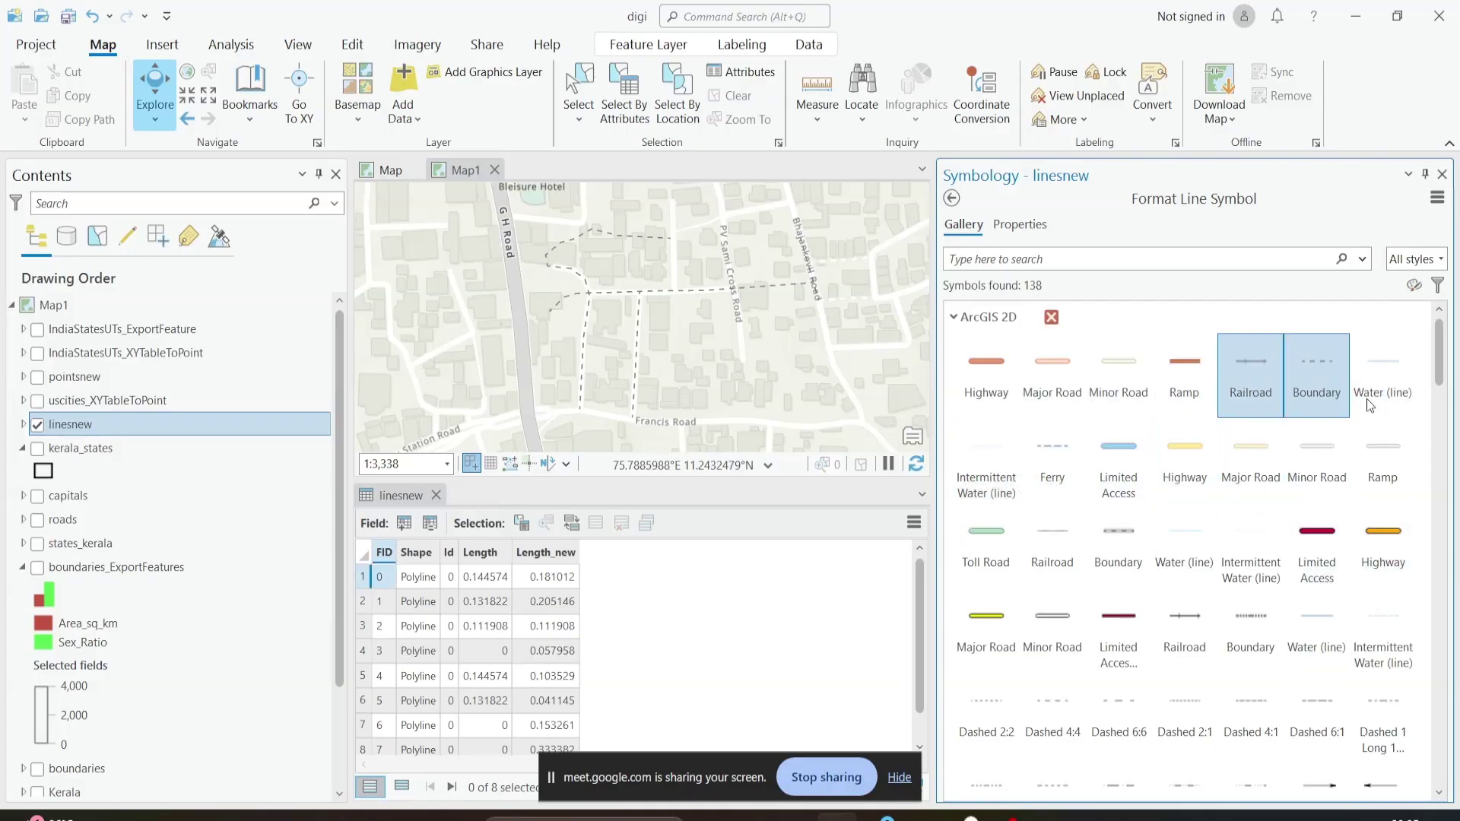
left_click(1402, 364)
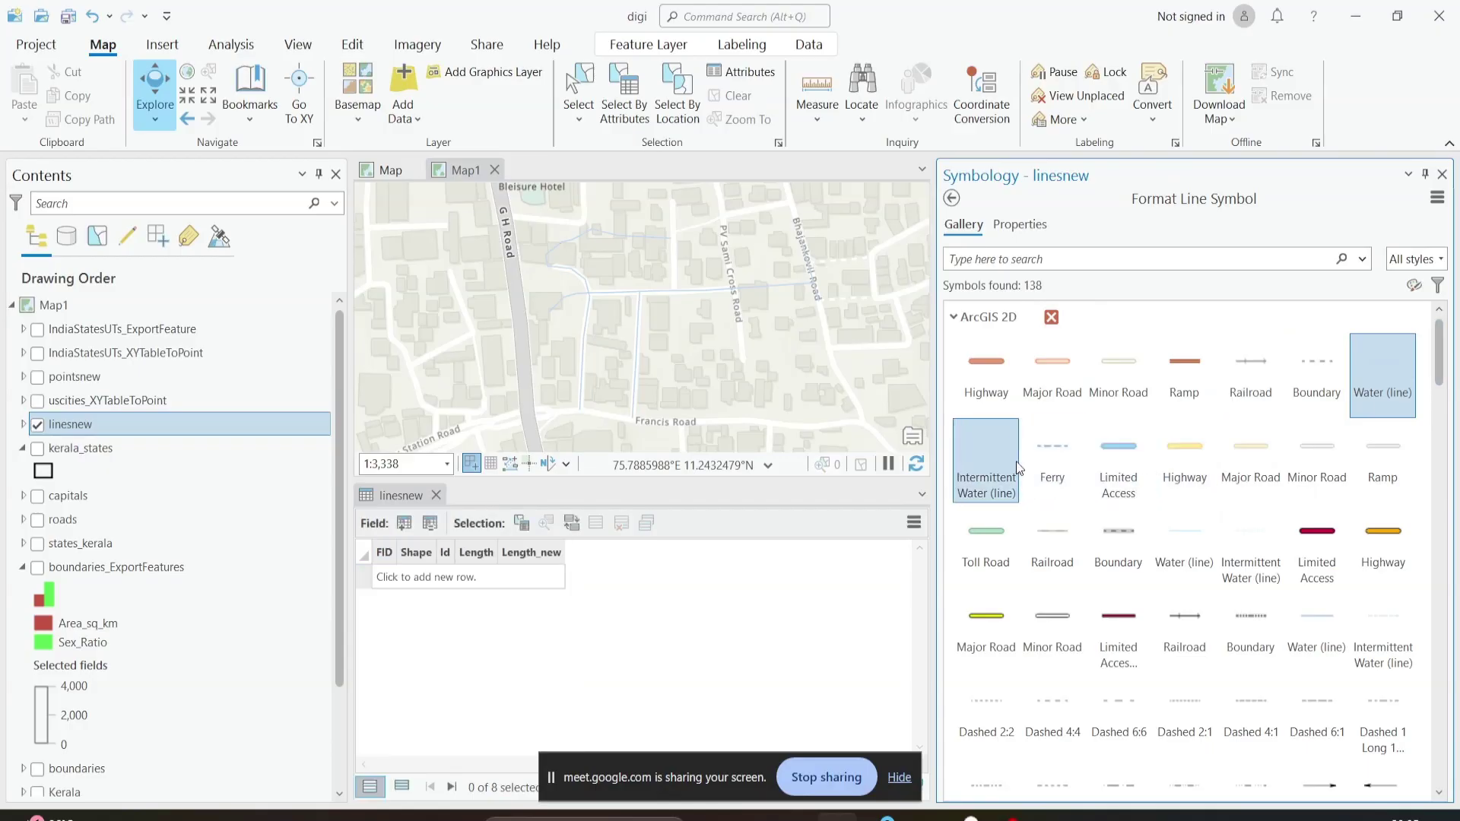
left_click(1078, 451)
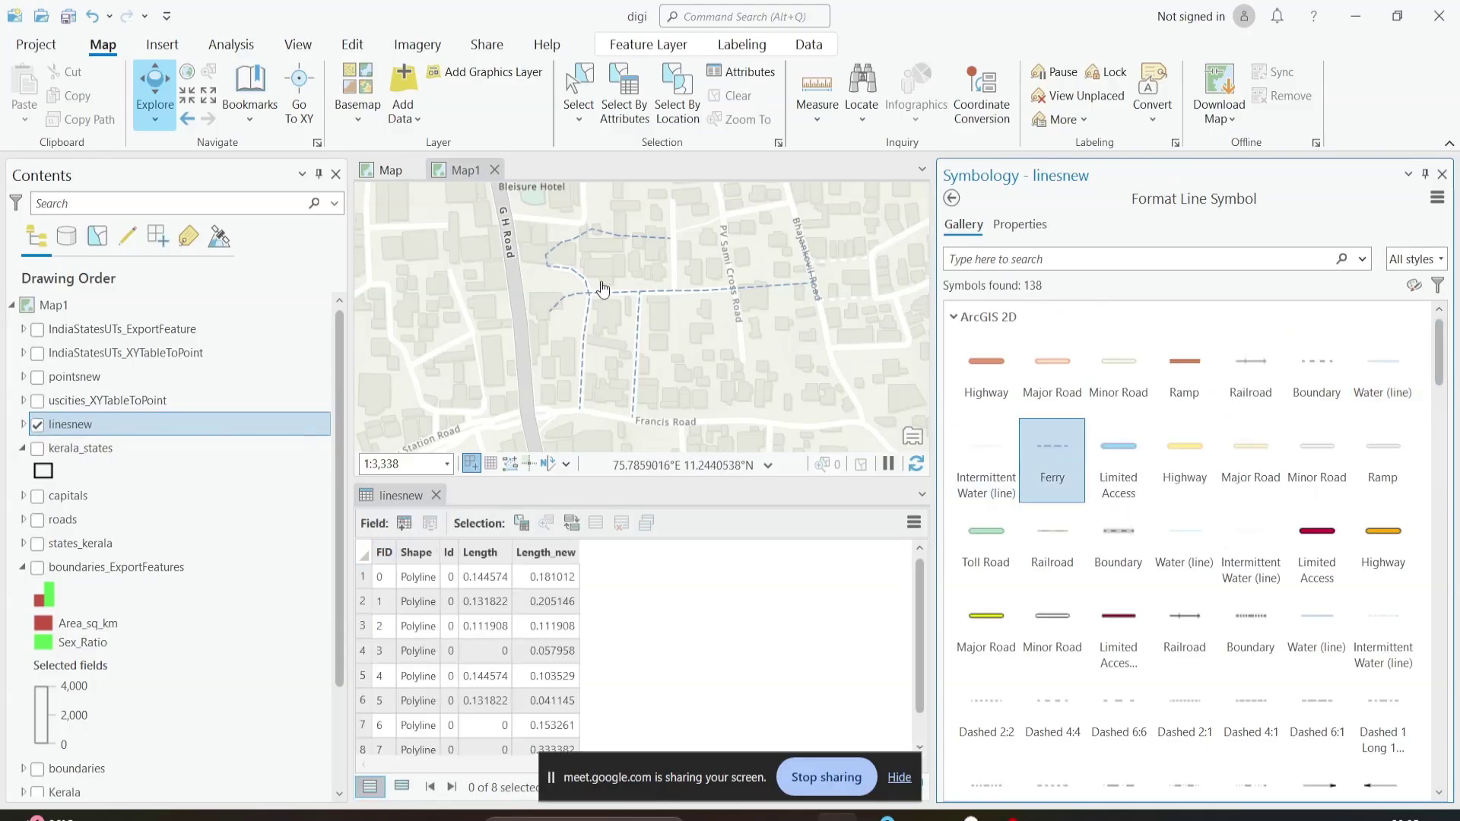
Step: Try the alternative Railroad and Boundary symbols from the gallery row beginning with the yellow-green Major Road
scroll(1176, 569, "down", 2)
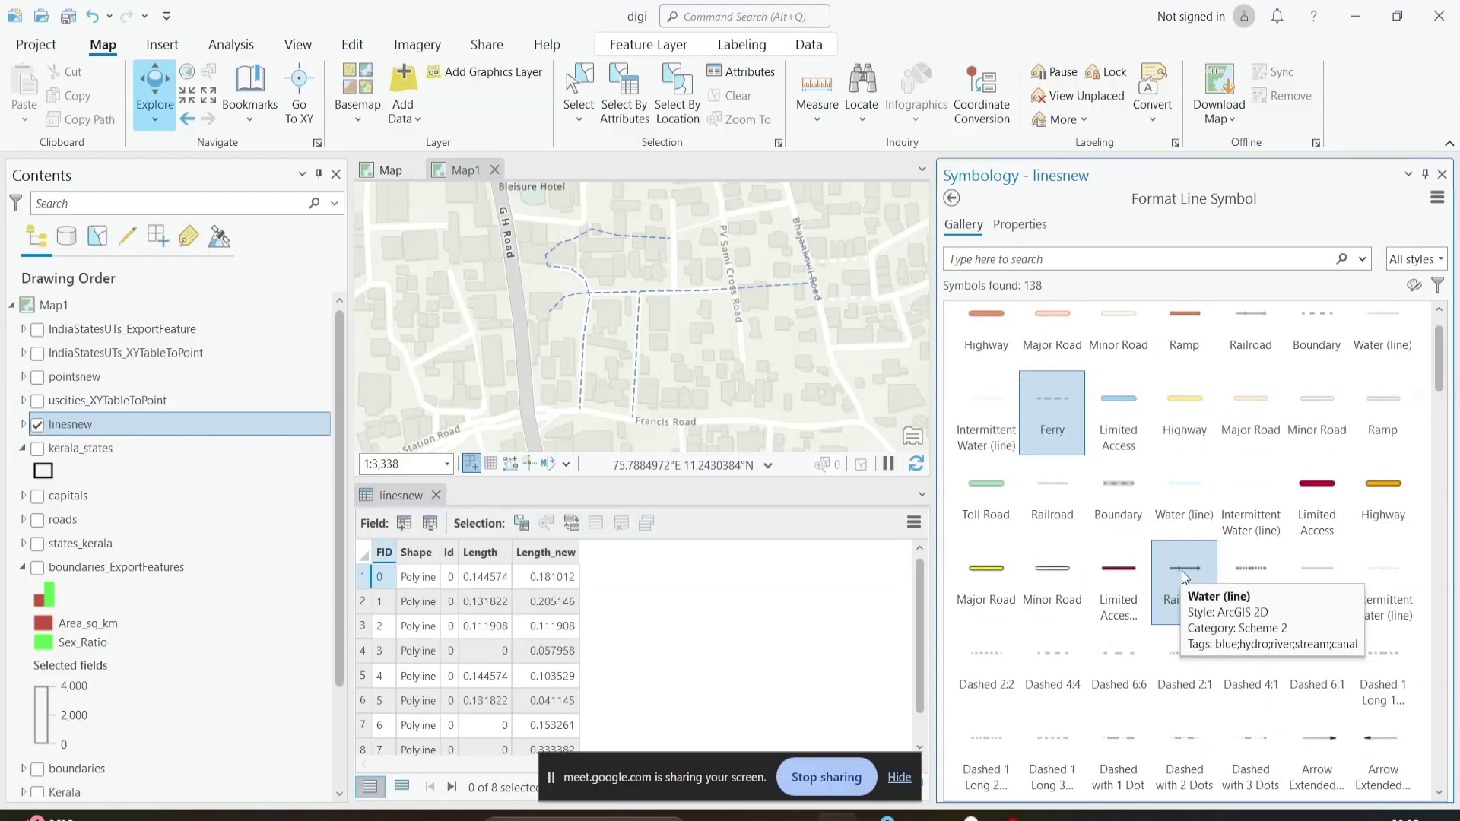
left_click(1189, 550)
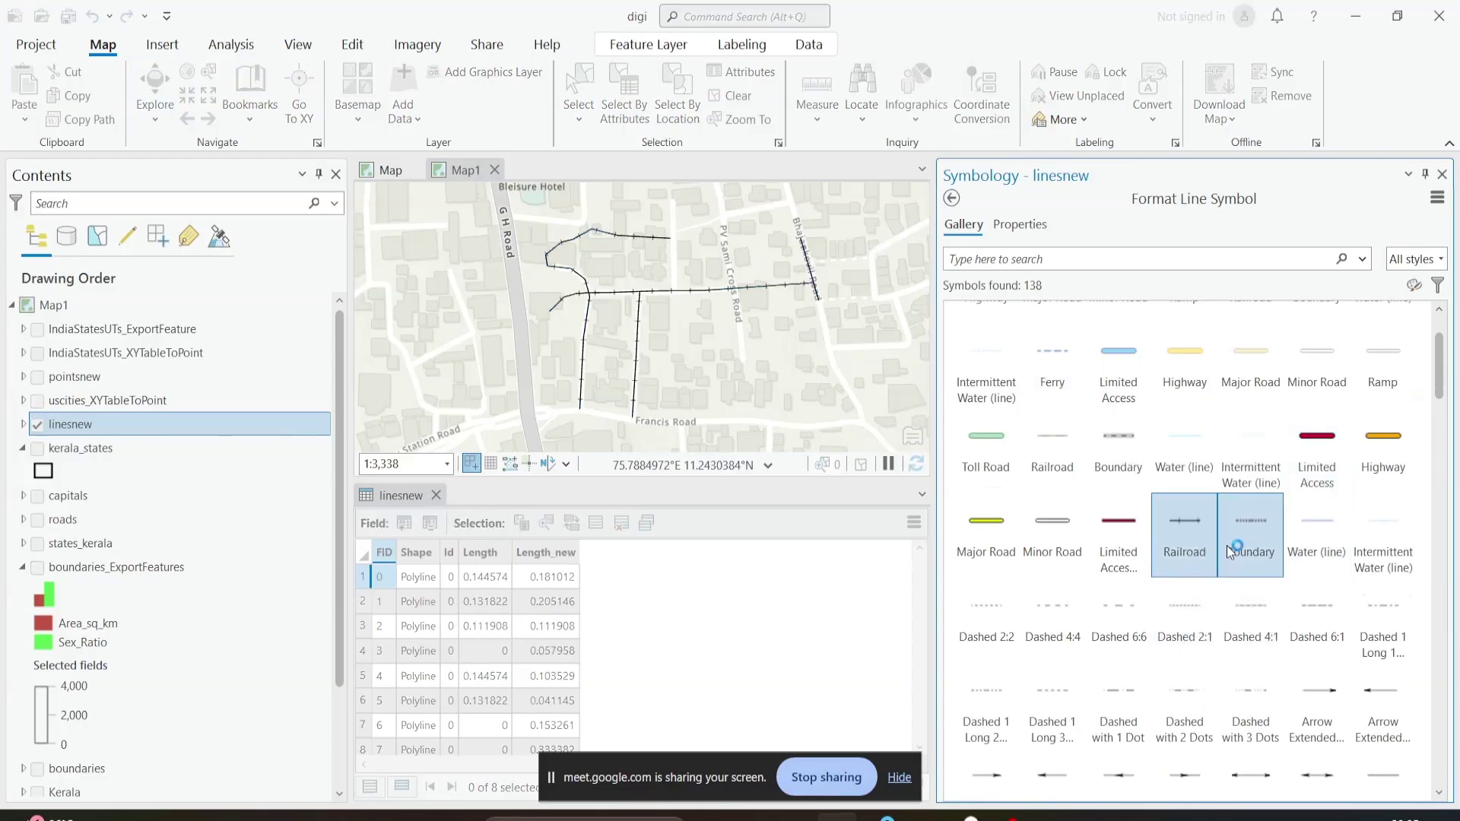
left_click(1230, 545)
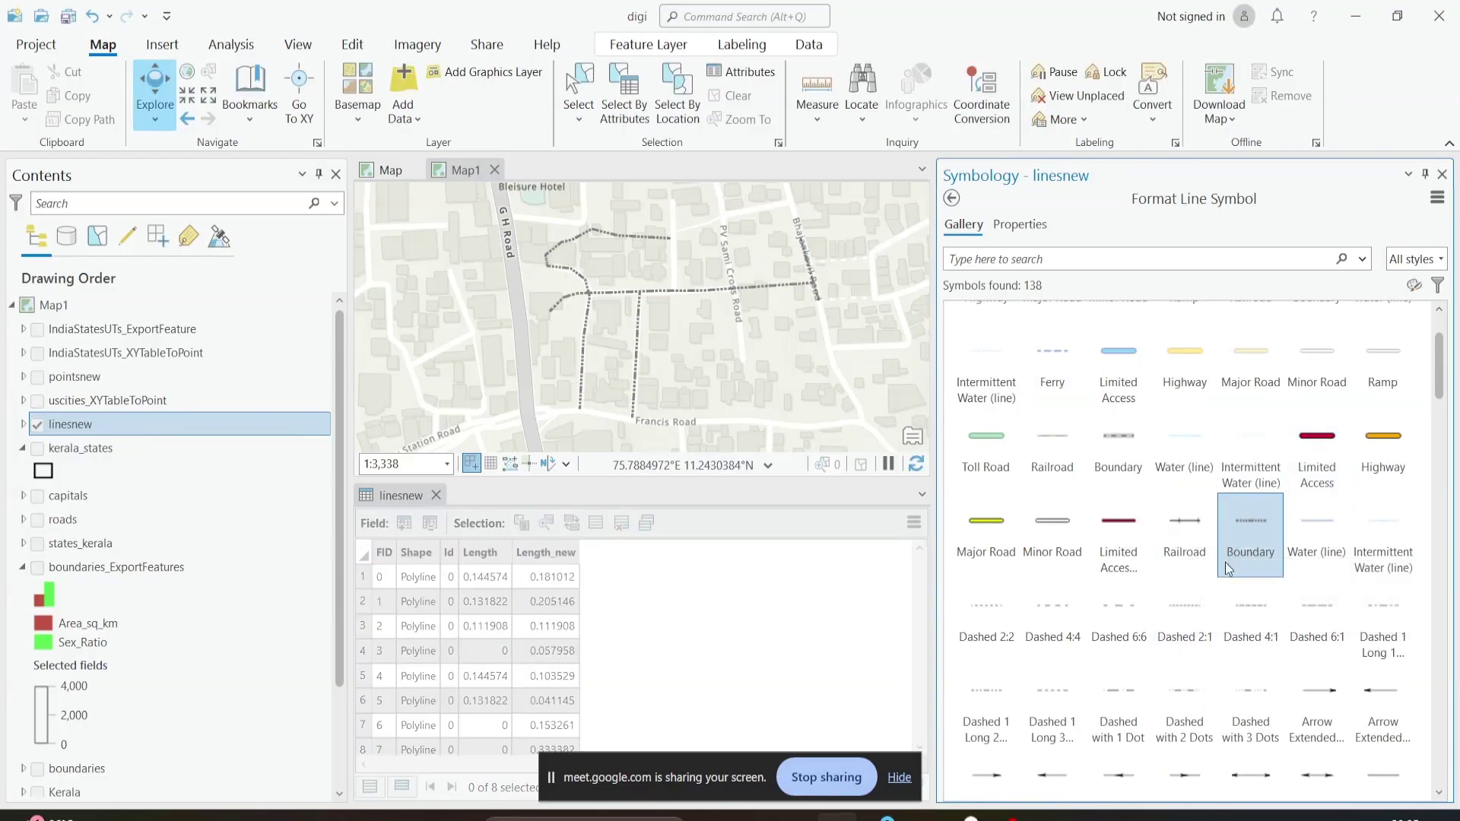
Step: Try the Arrow at End, Arrow at Start and Arrow Left Middle symbols on the linesnew layer
scroll(1340, 546, "down", 1)
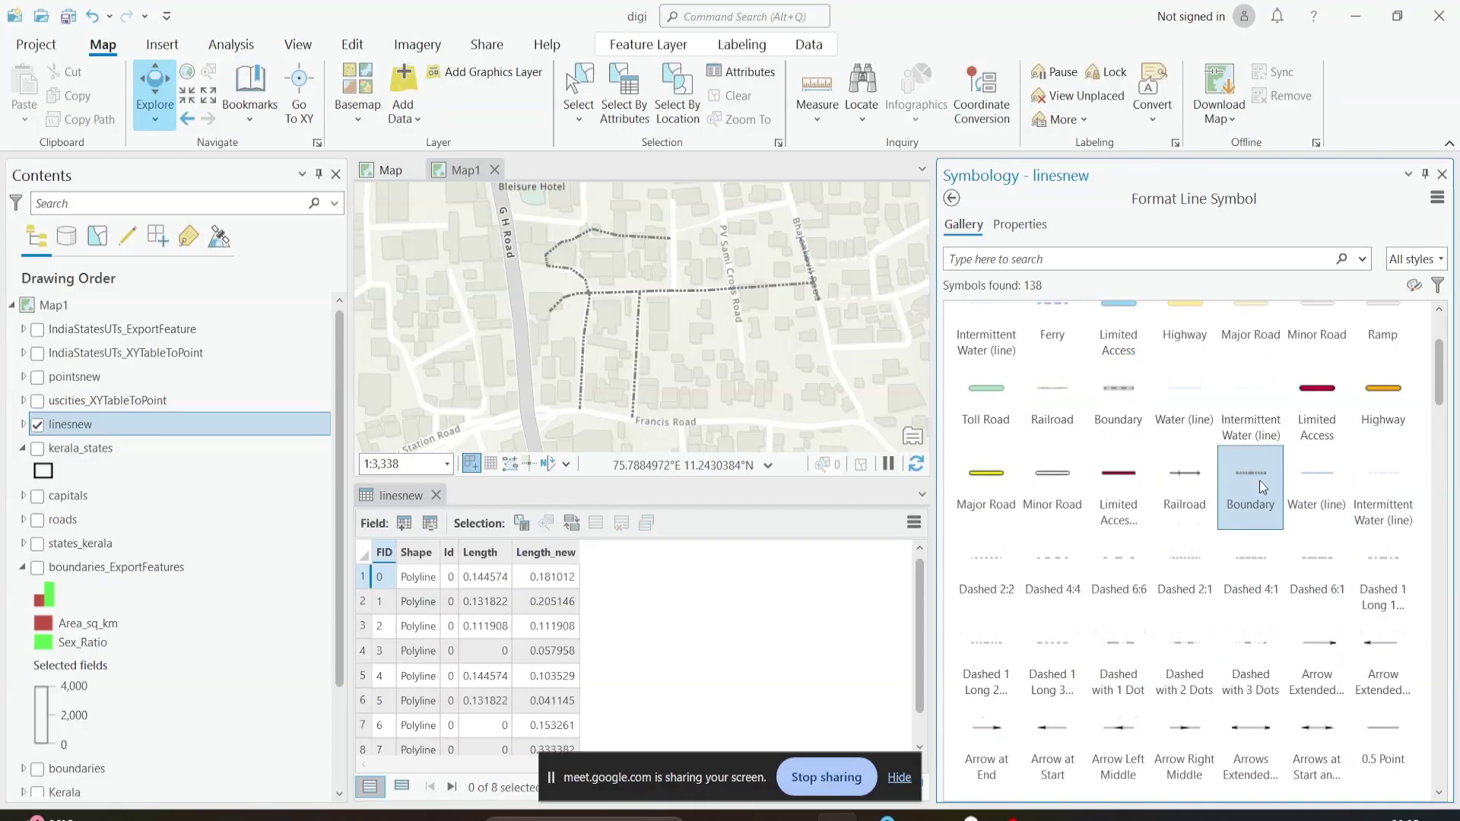
scroll(1260, 481, "down", 4)
scroll(1259, 480, "down", 1)
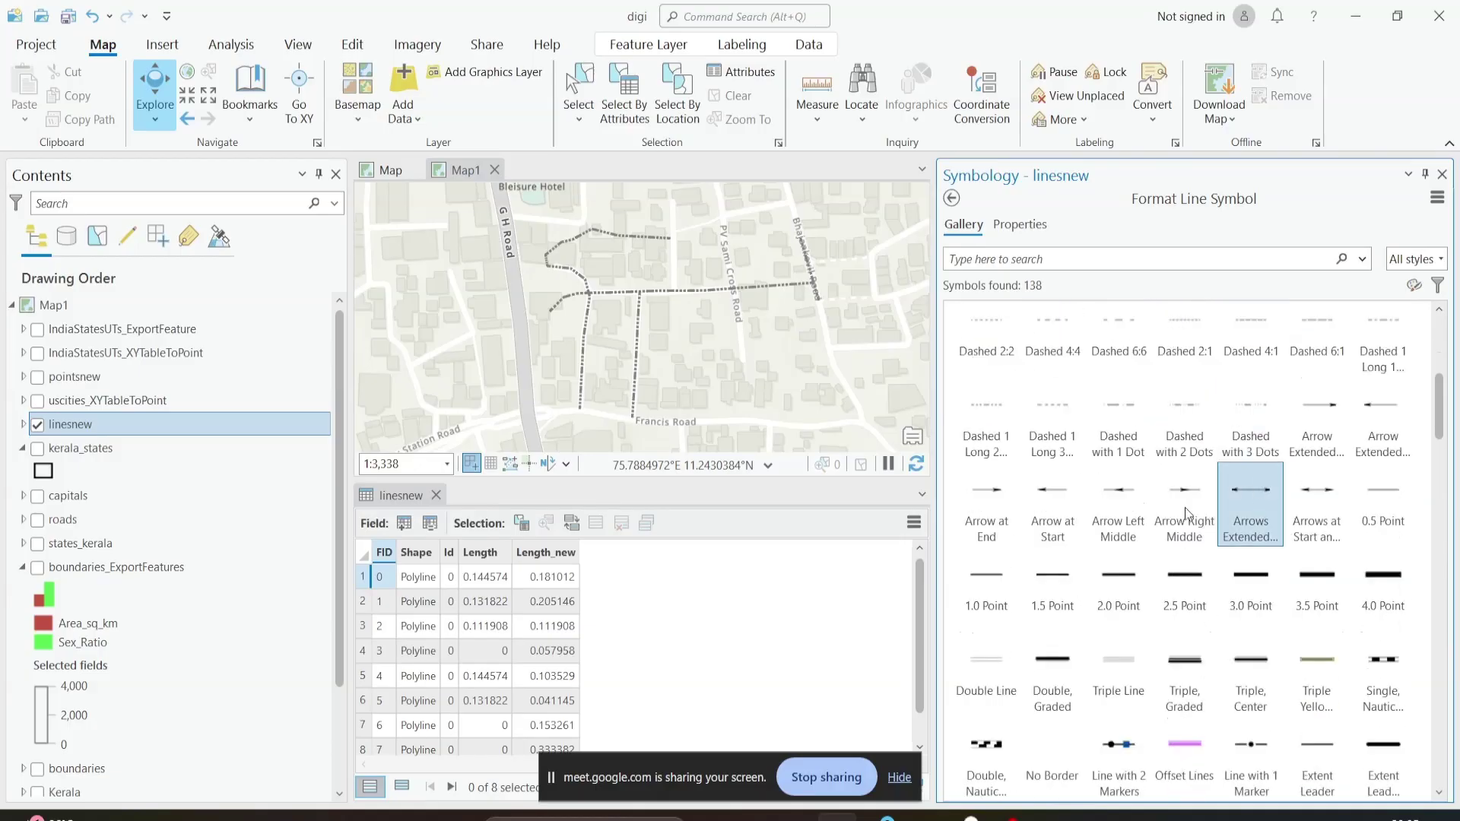
left_click(968, 524)
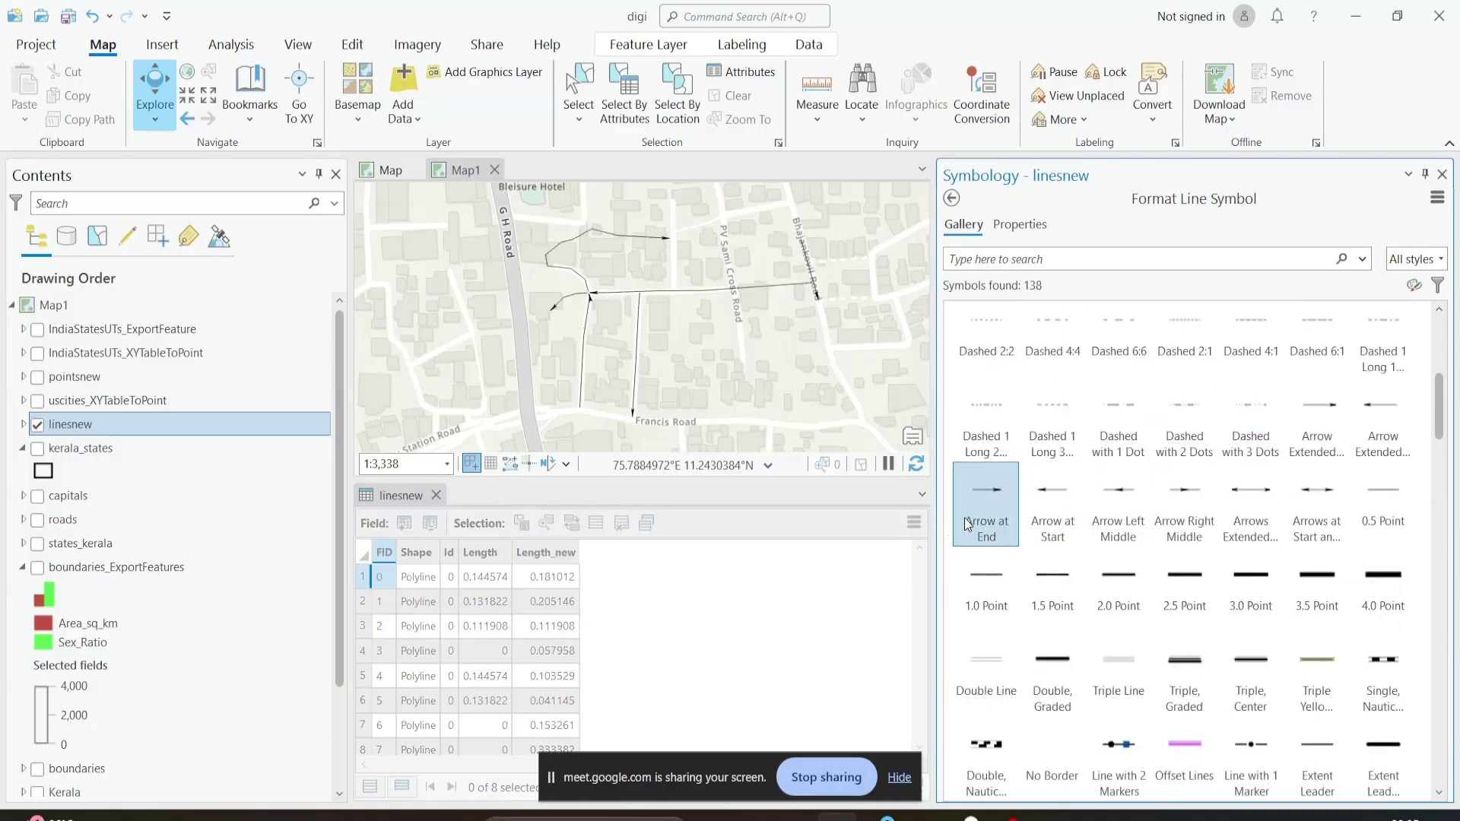
left_click(1063, 528)
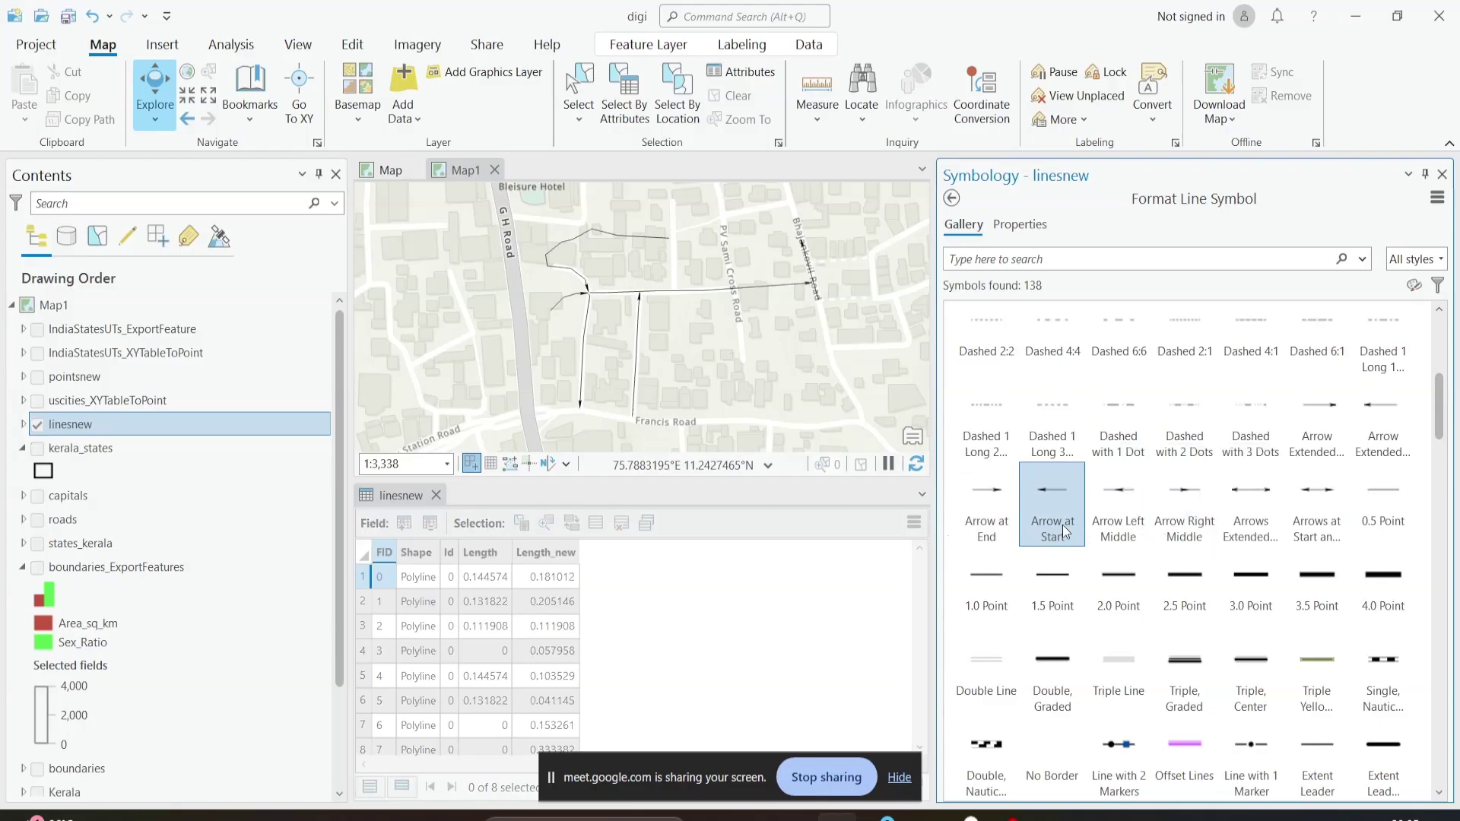
left_click(1111, 525)
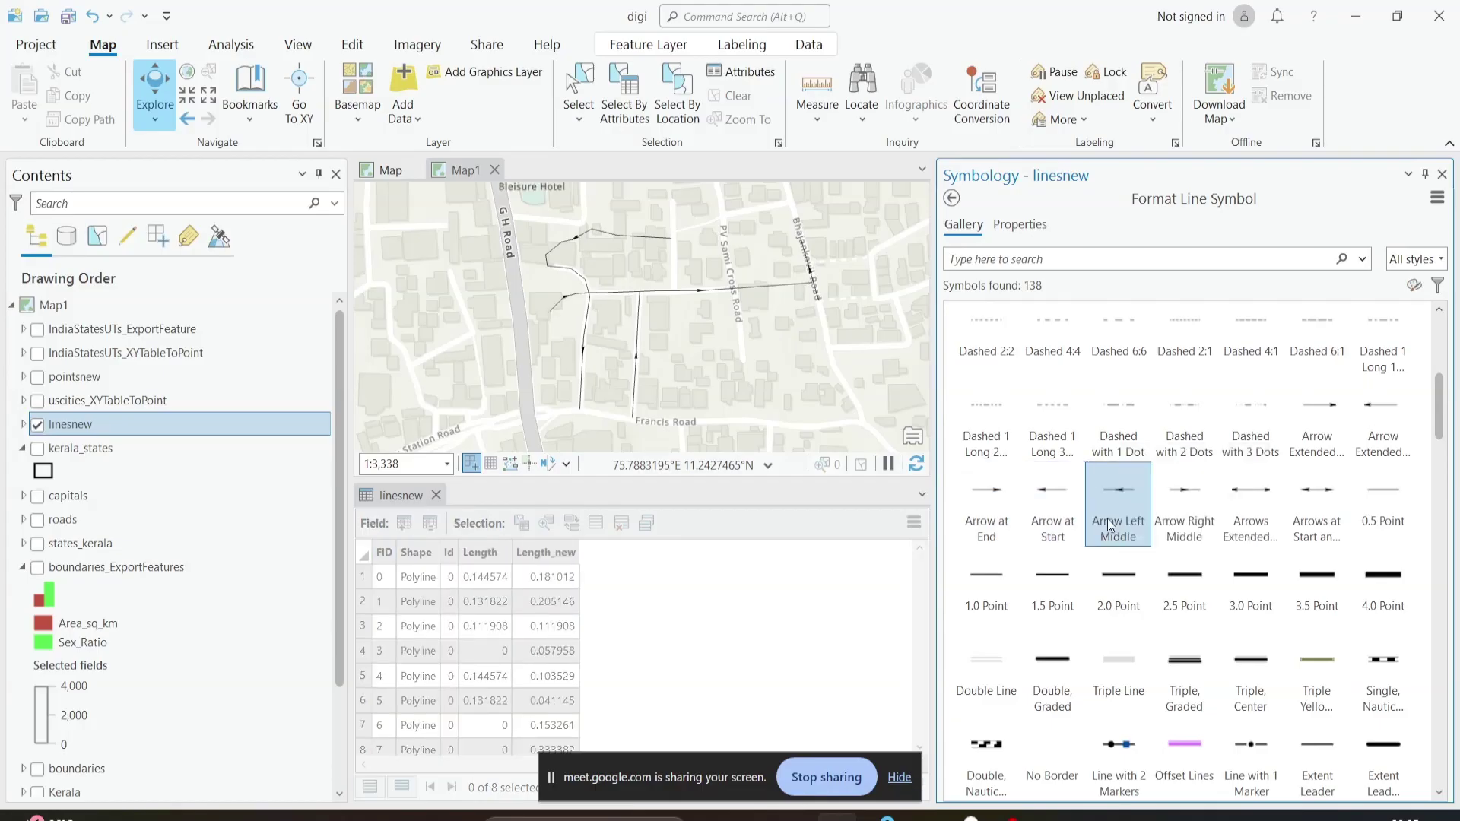
Step: Browse the arrow line symbols further down the gallery and apply Bold Arrow 1 to the lines
scroll(1107, 519, "down", 3)
left_click(1092, 549)
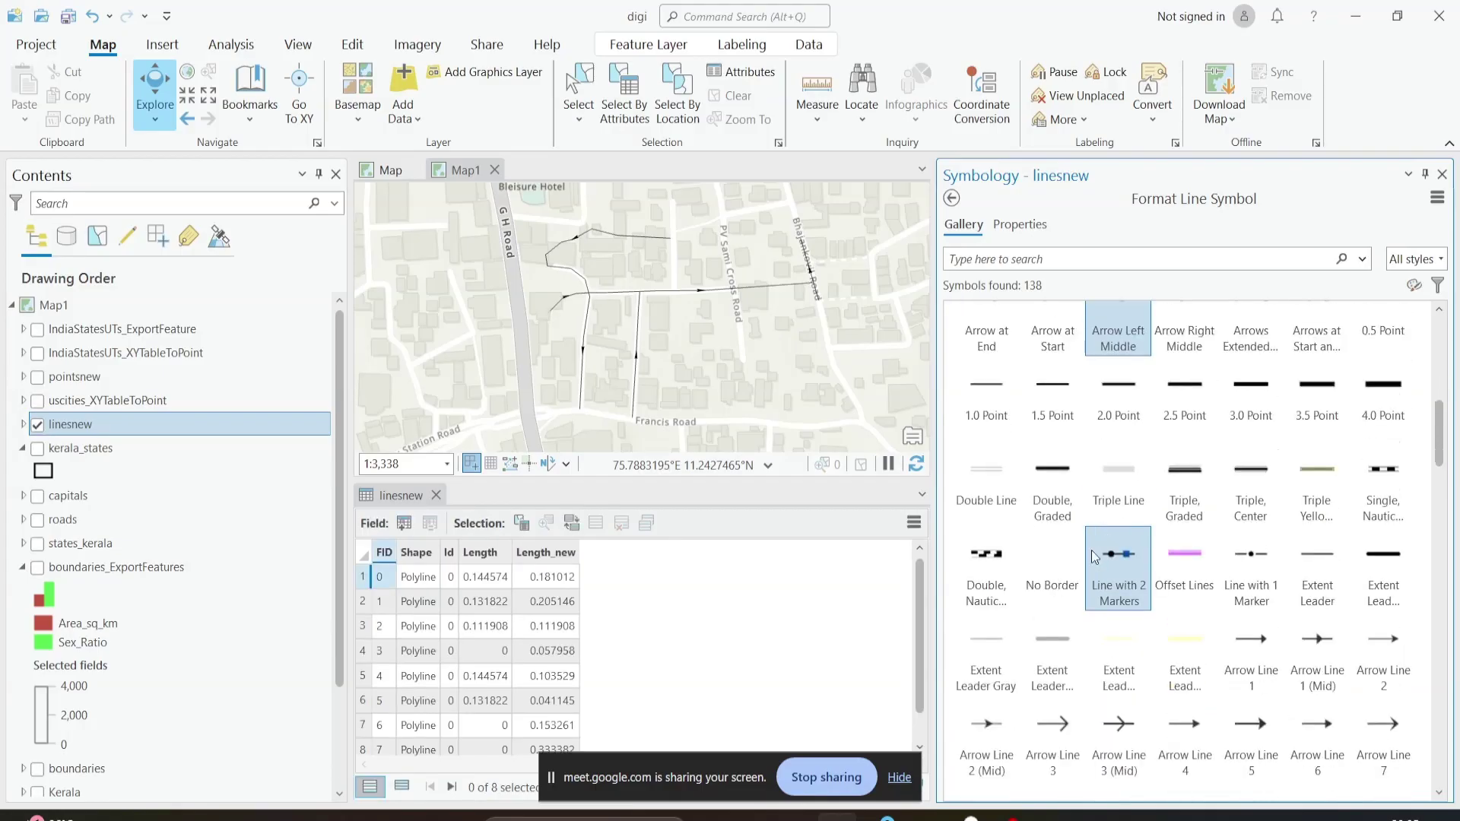
scroll(1094, 548, "down", 3)
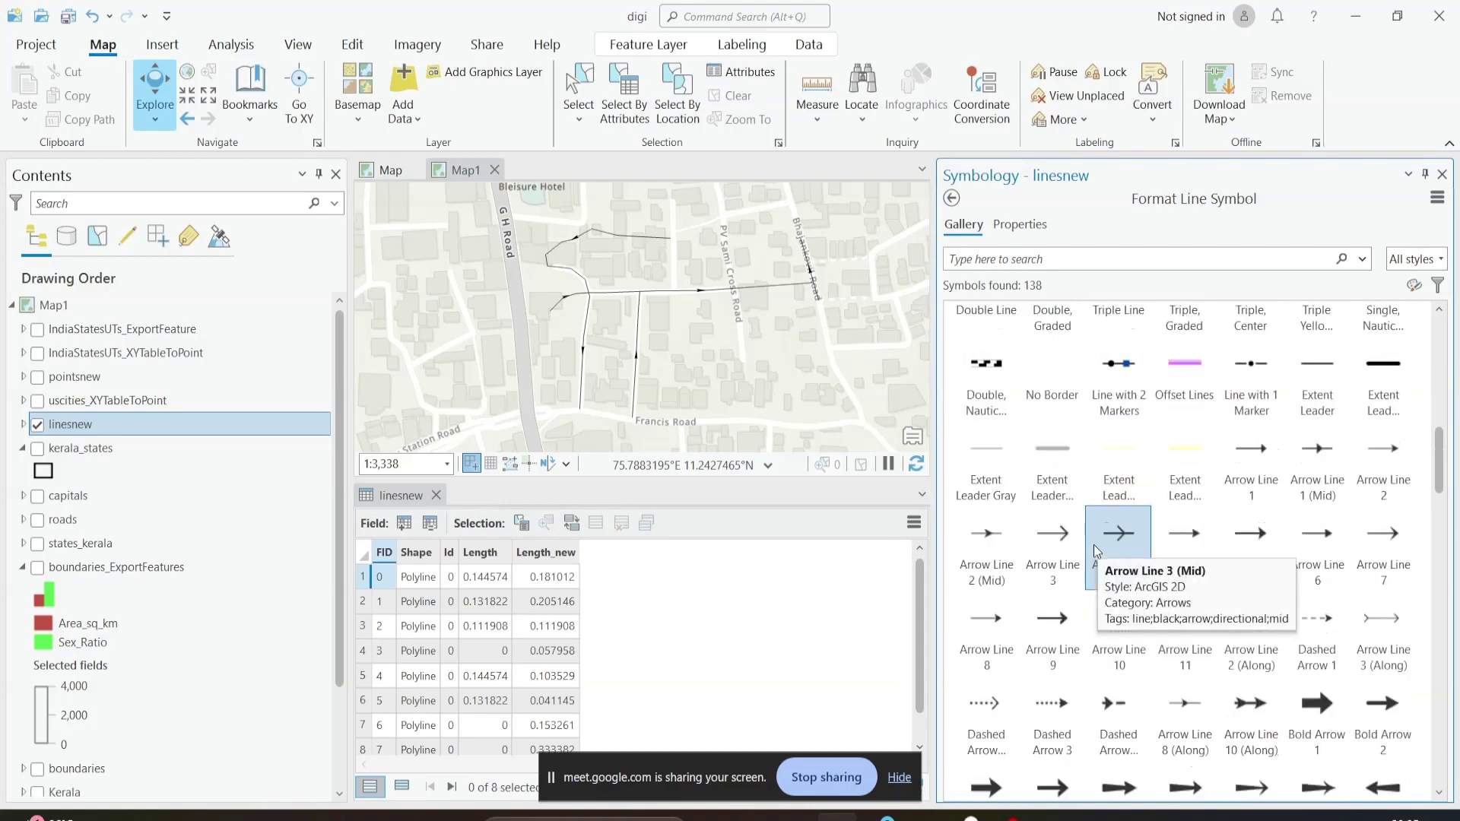
scroll(1094, 546, "down", 3)
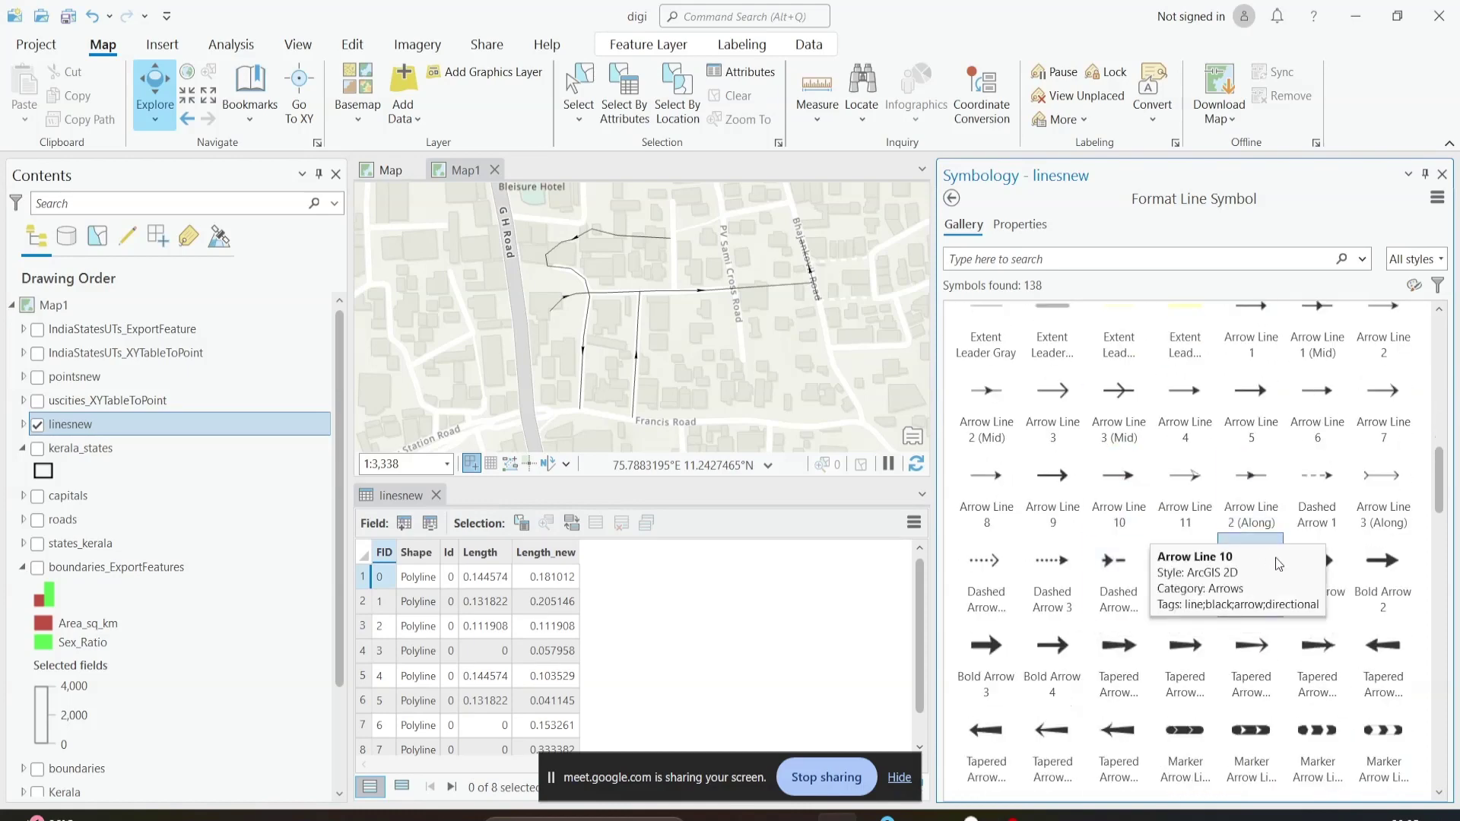
left_click(1298, 572)
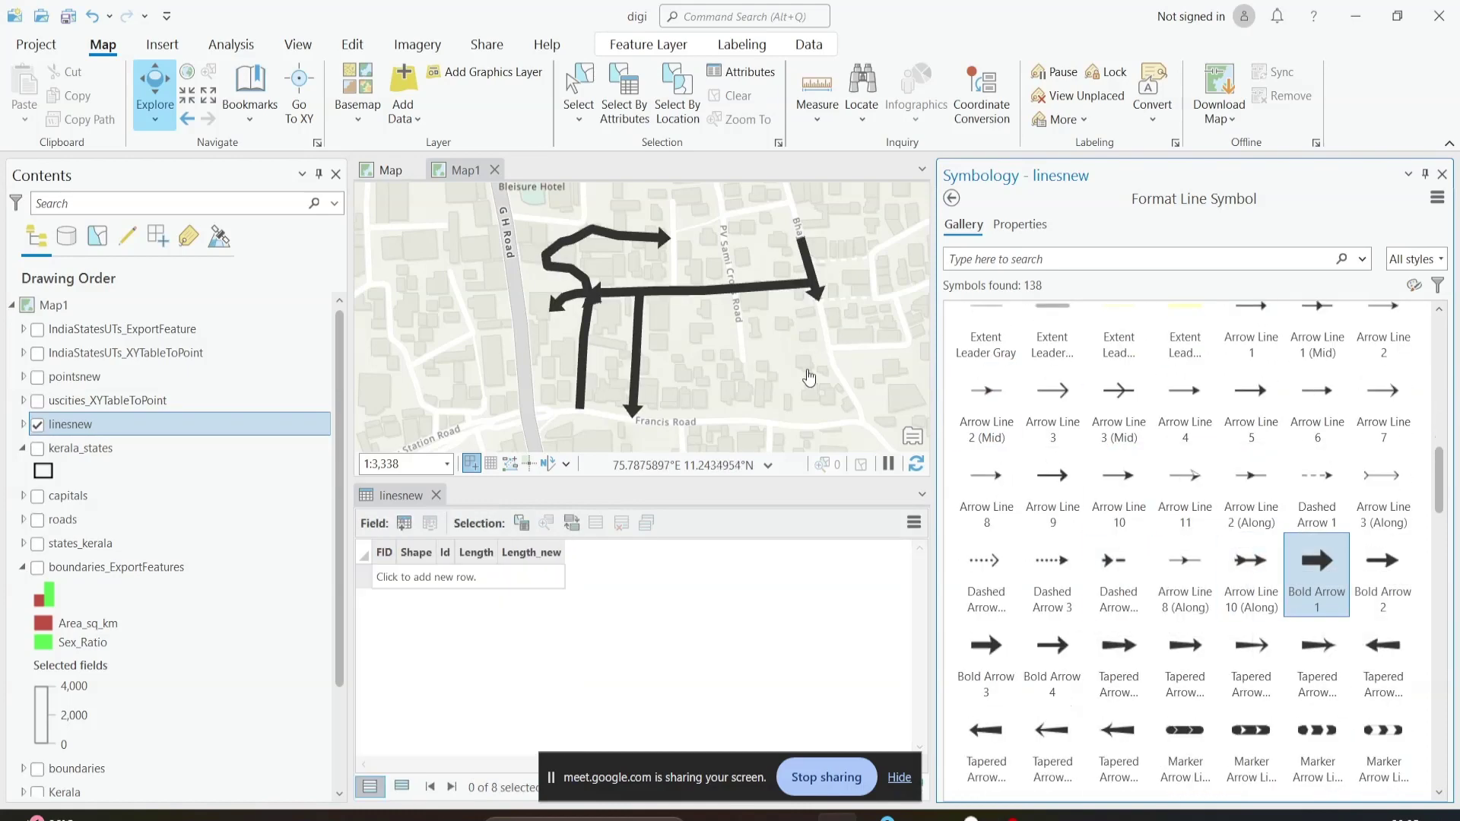
Step: Look through the remaining line symbols and apply the black-and-white Single, Nautical symbol to linesnew
scroll(1186, 532, "down", 6)
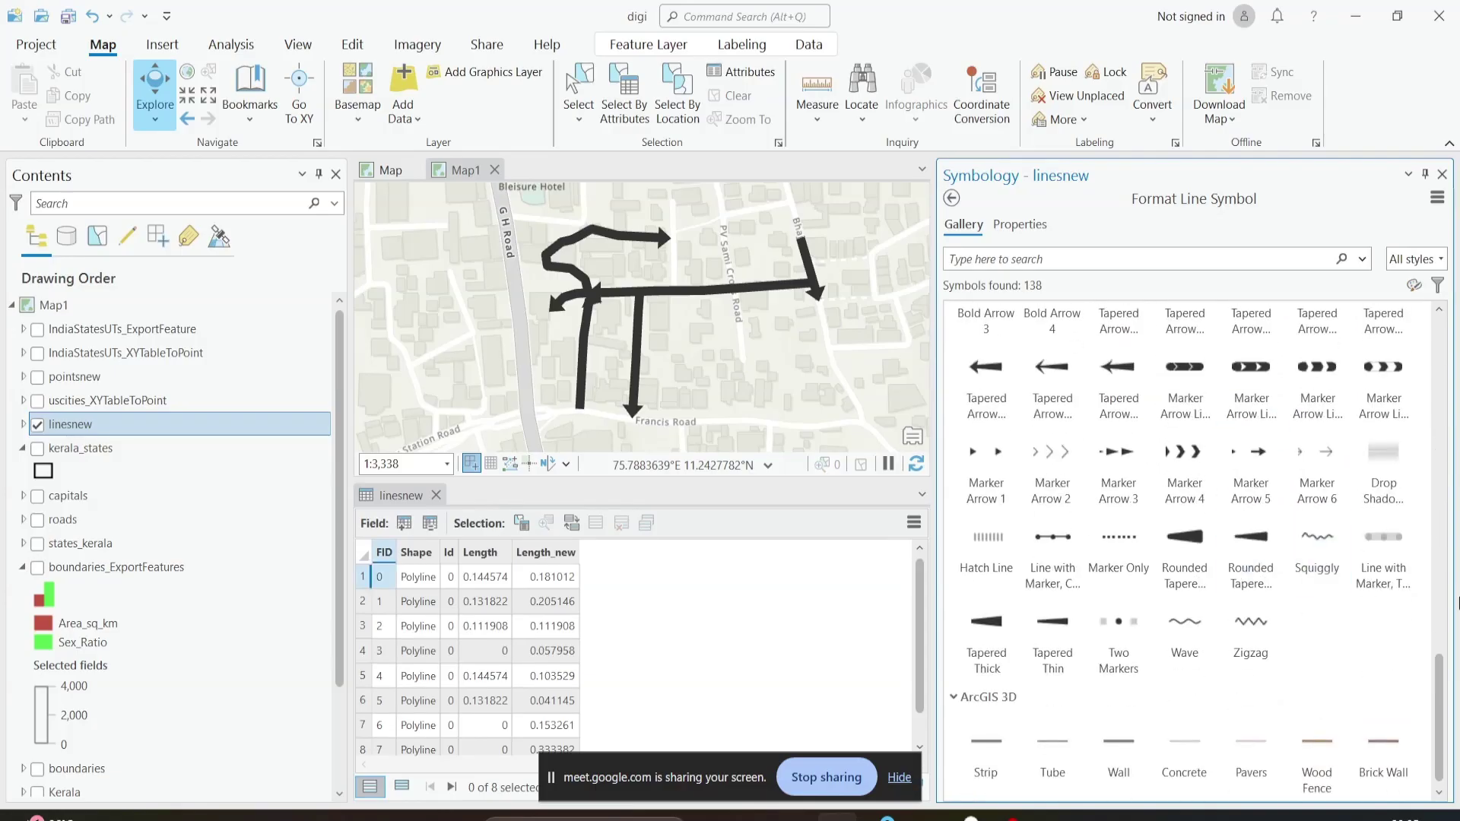
left_click_drag(1446, 697, 1443, 509)
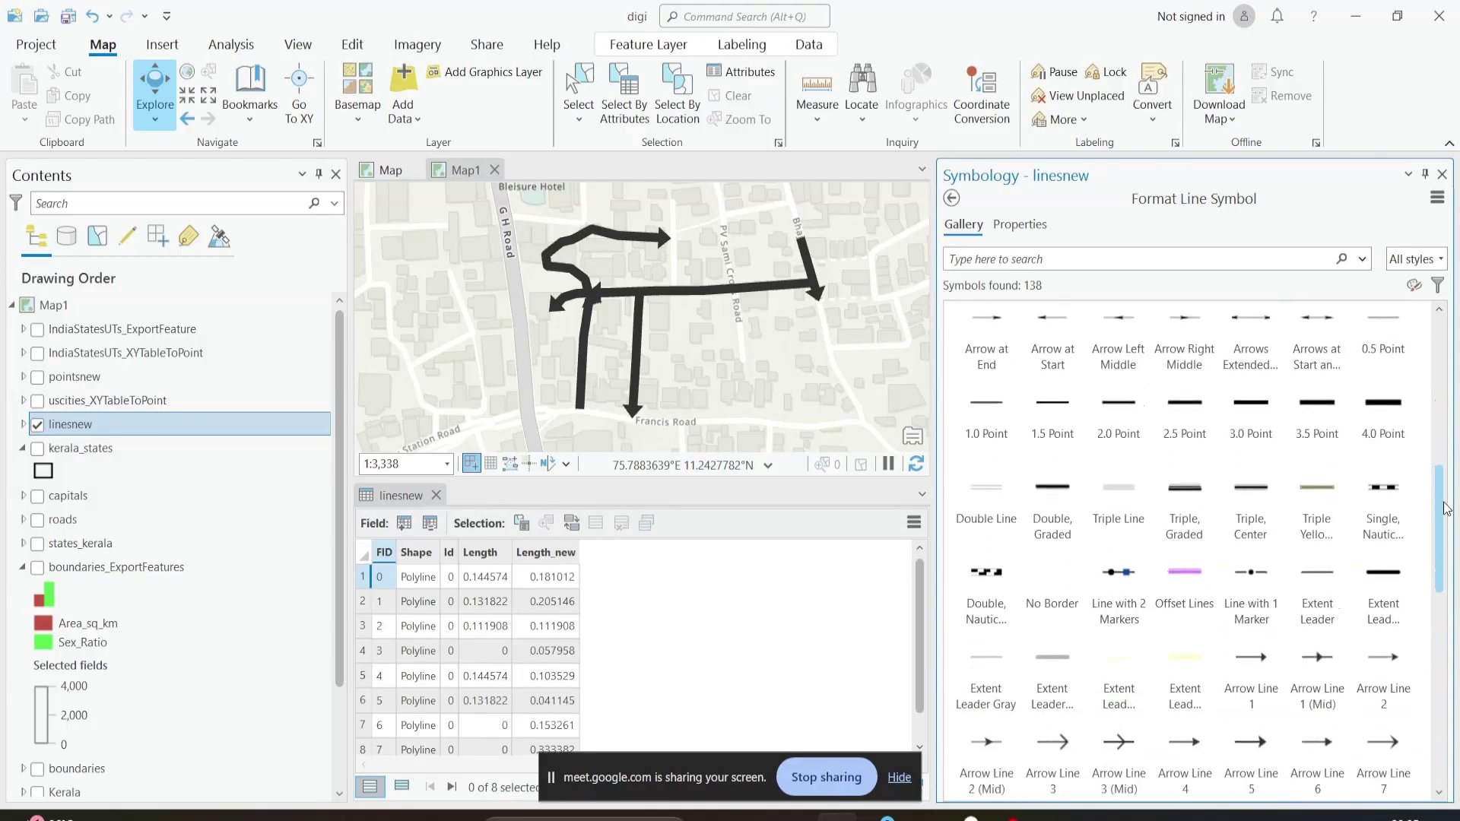
left_click(1404, 503)
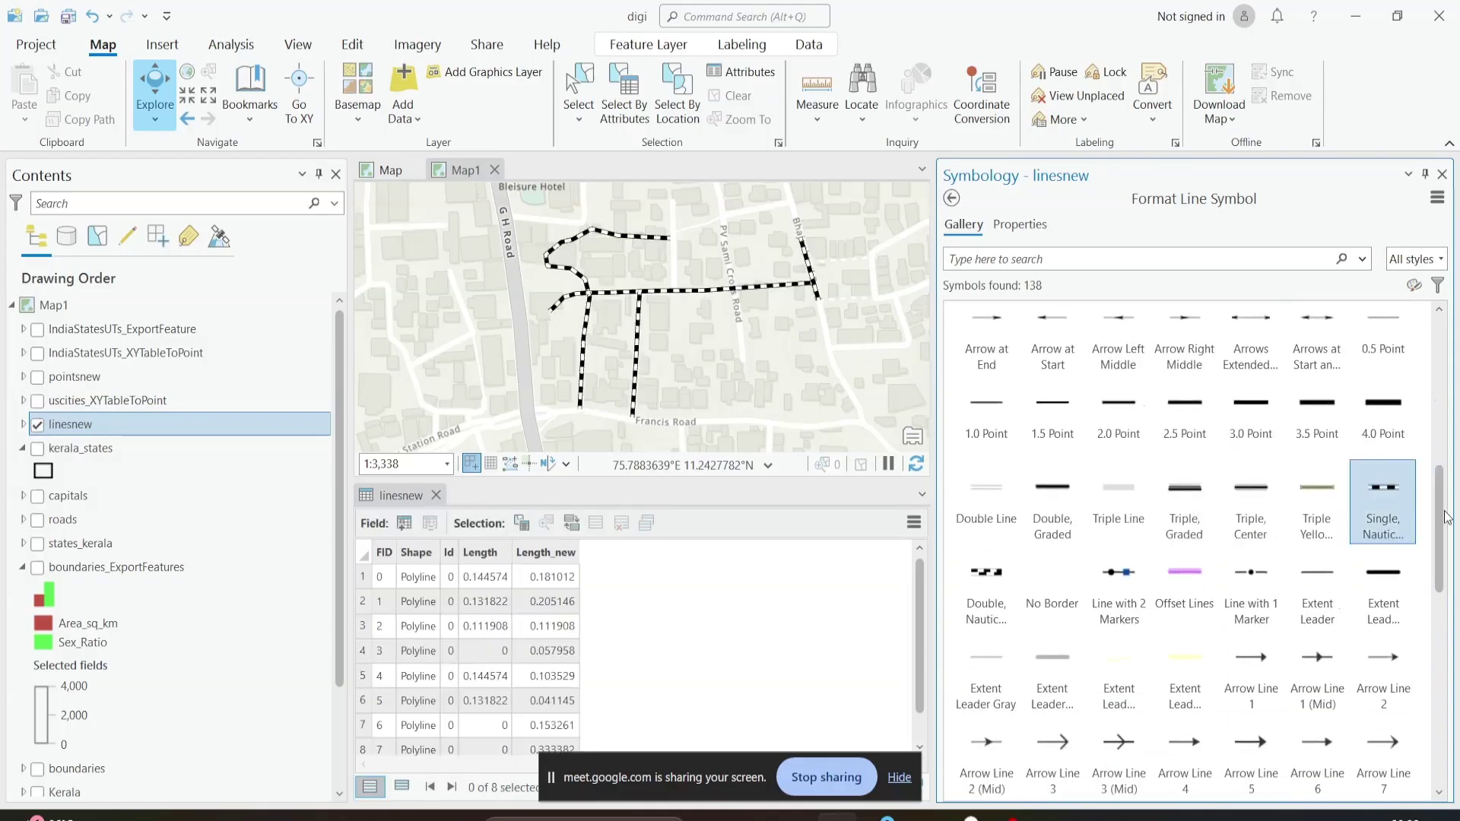
left_click_drag(1442, 517, 1443, 352)
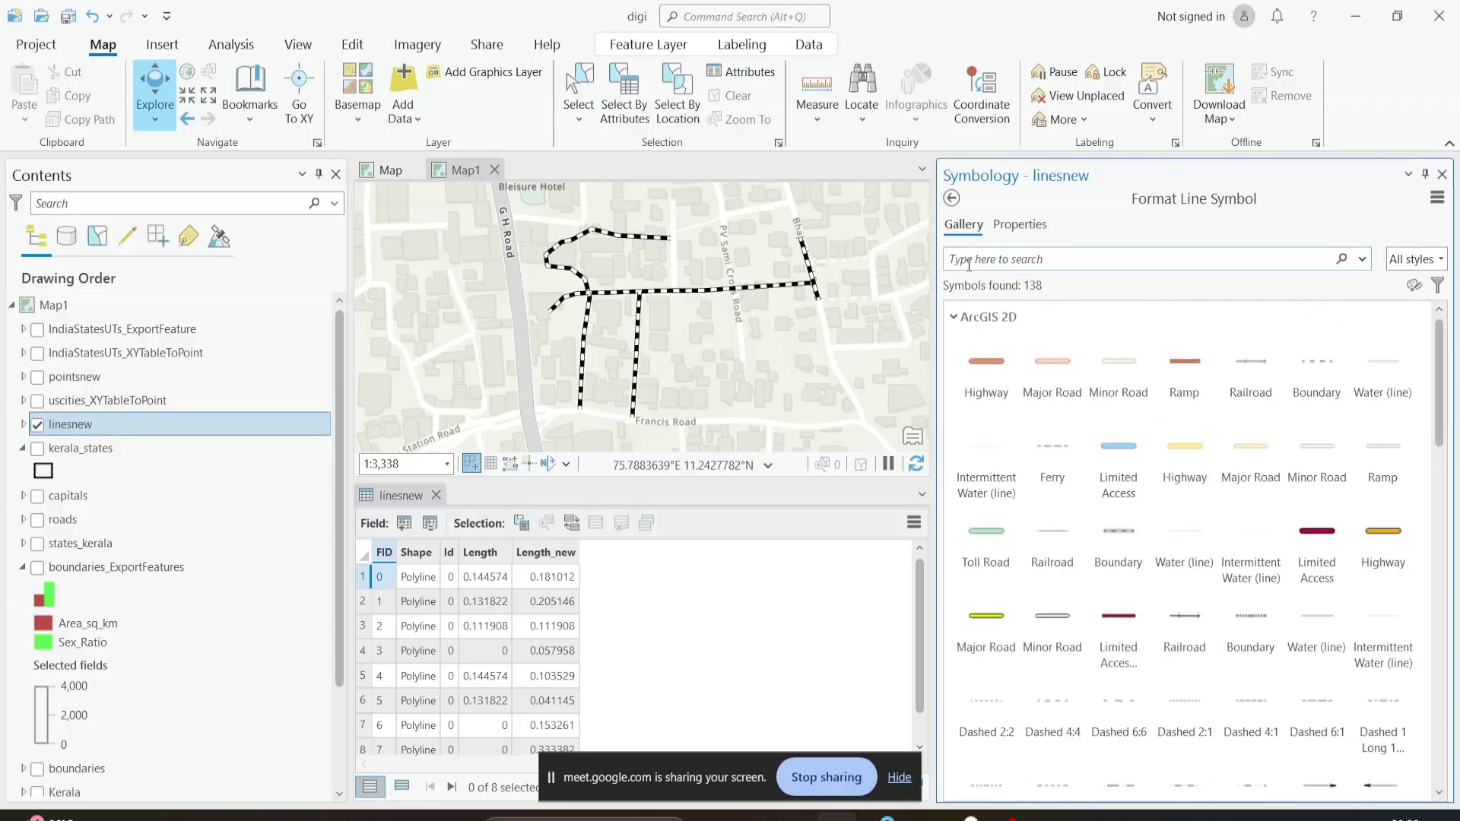
Step: Change the linesnew primary symbology to Unique Values based on the Length field
left_click(952, 199)
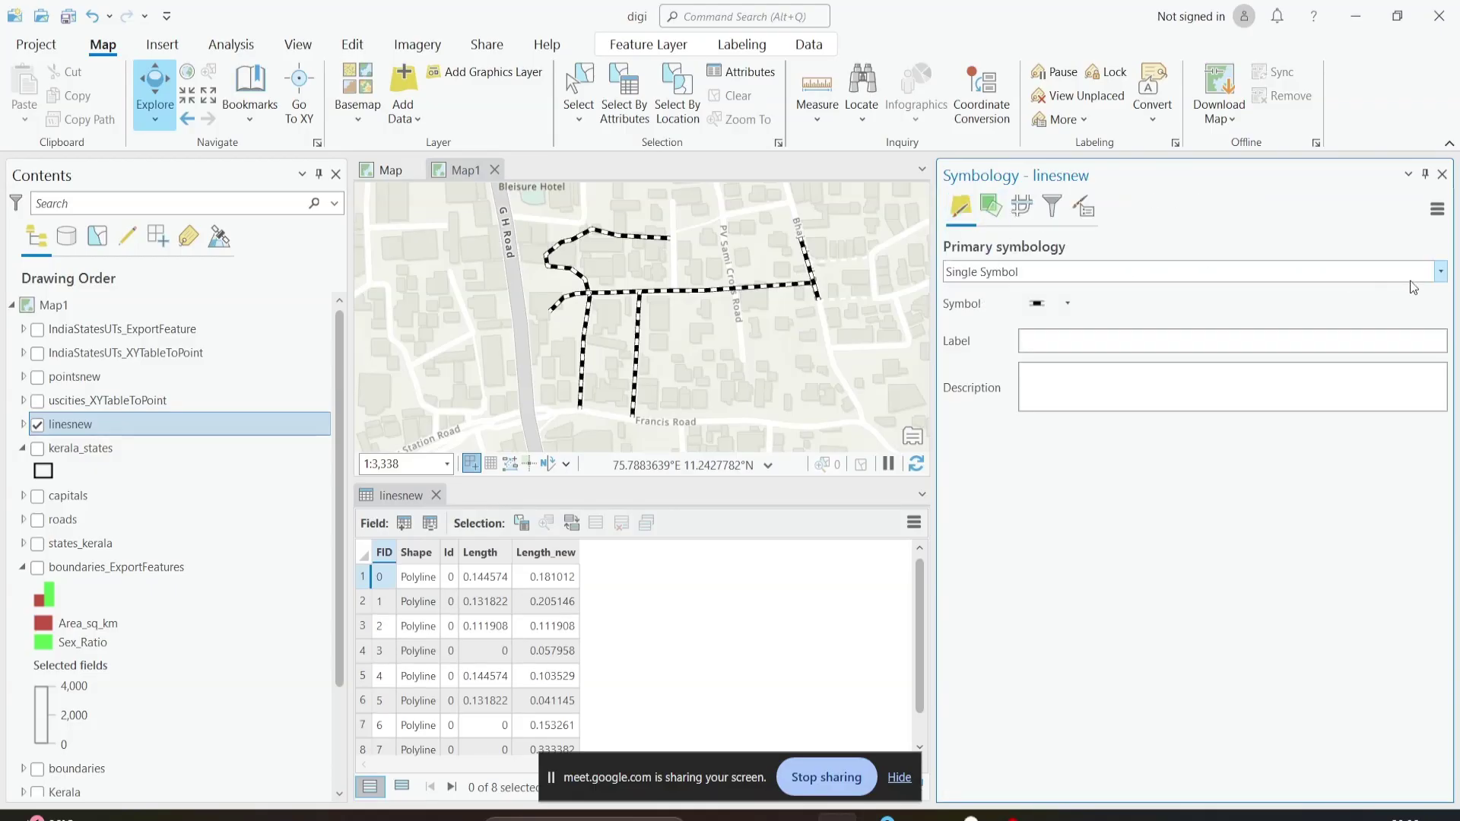
left_click(1441, 272)
left_click(1255, 382)
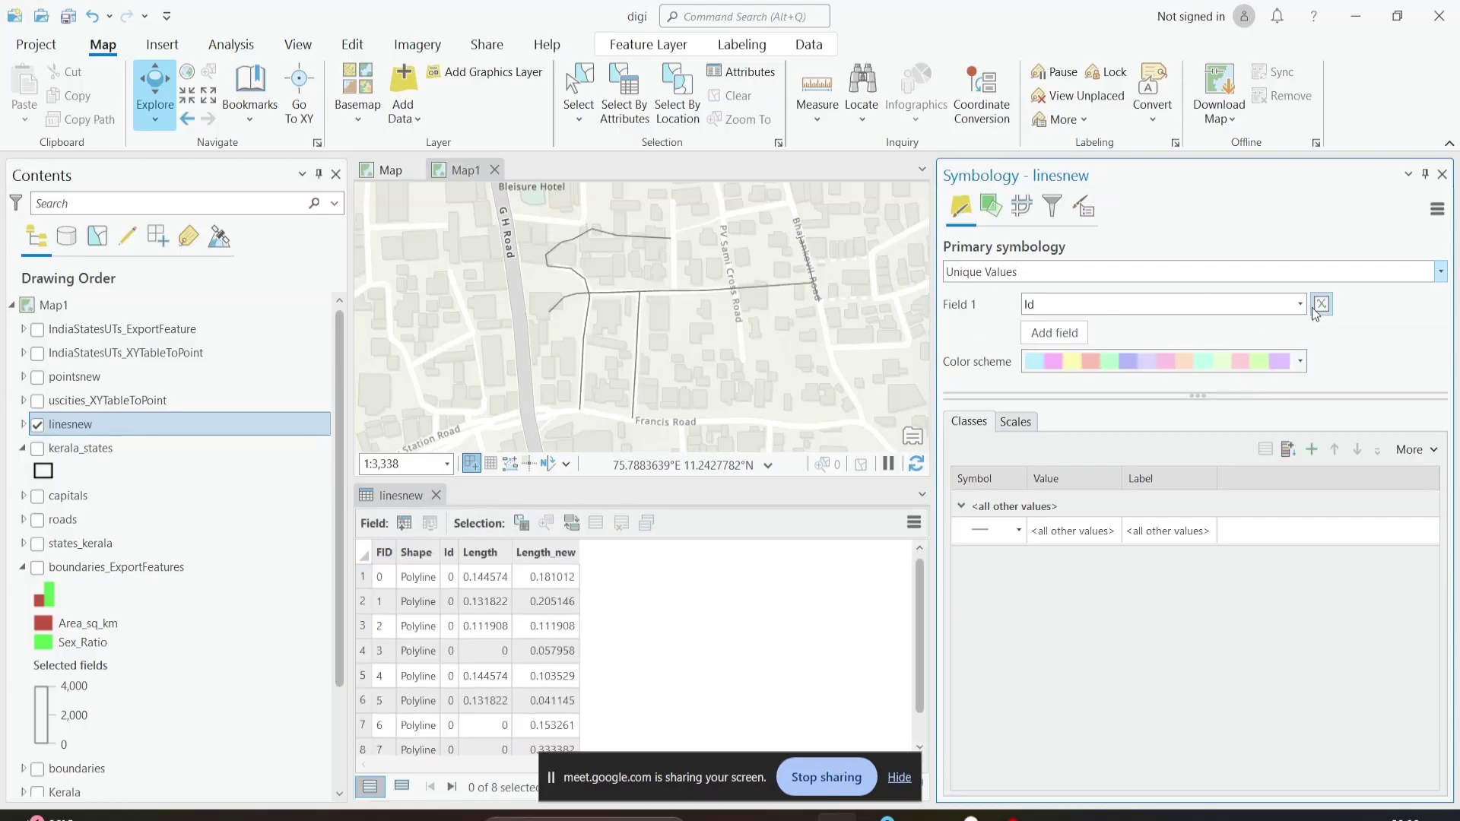
left_click(1300, 305)
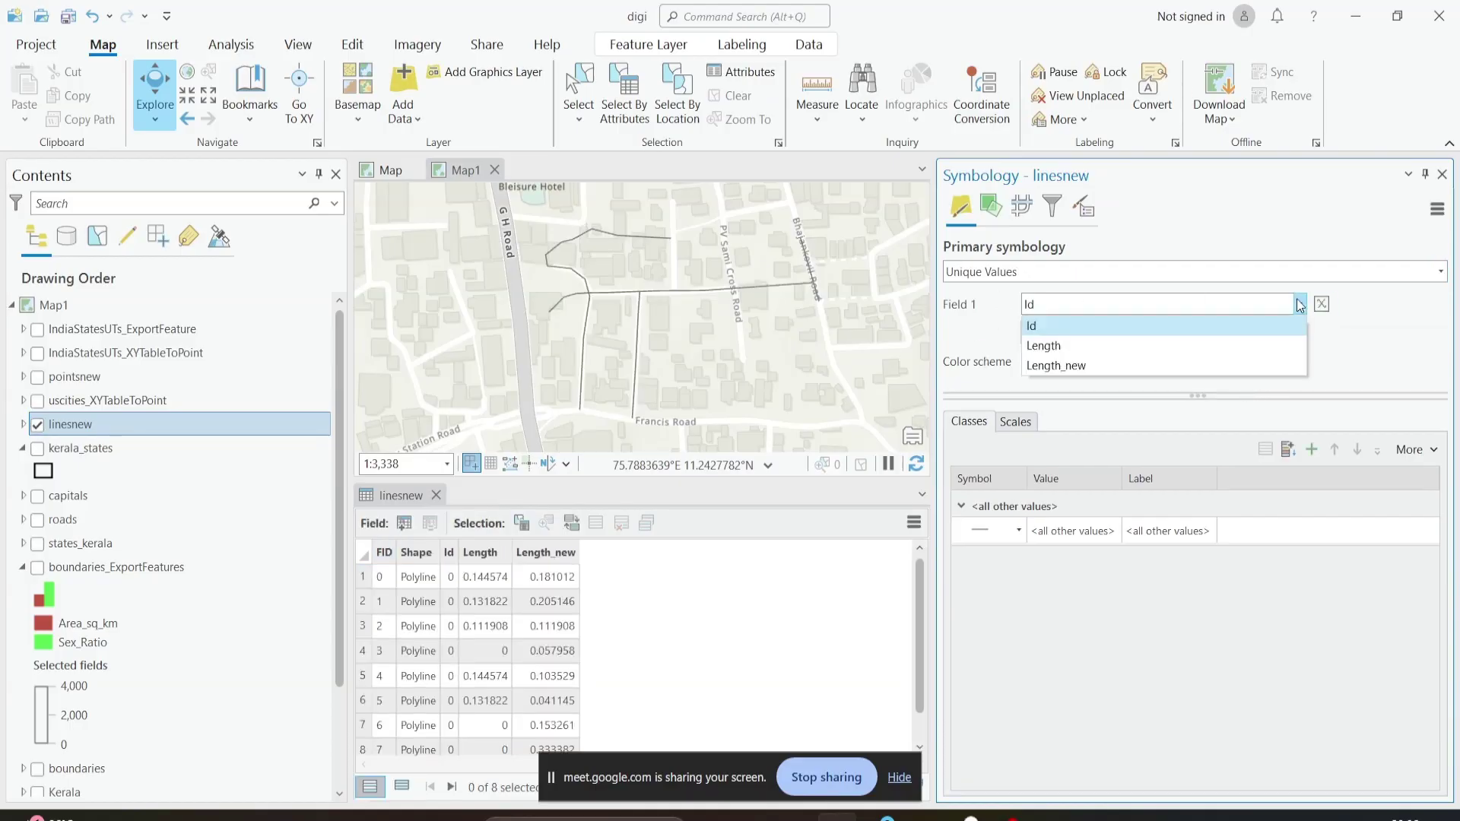
left_click(1270, 344)
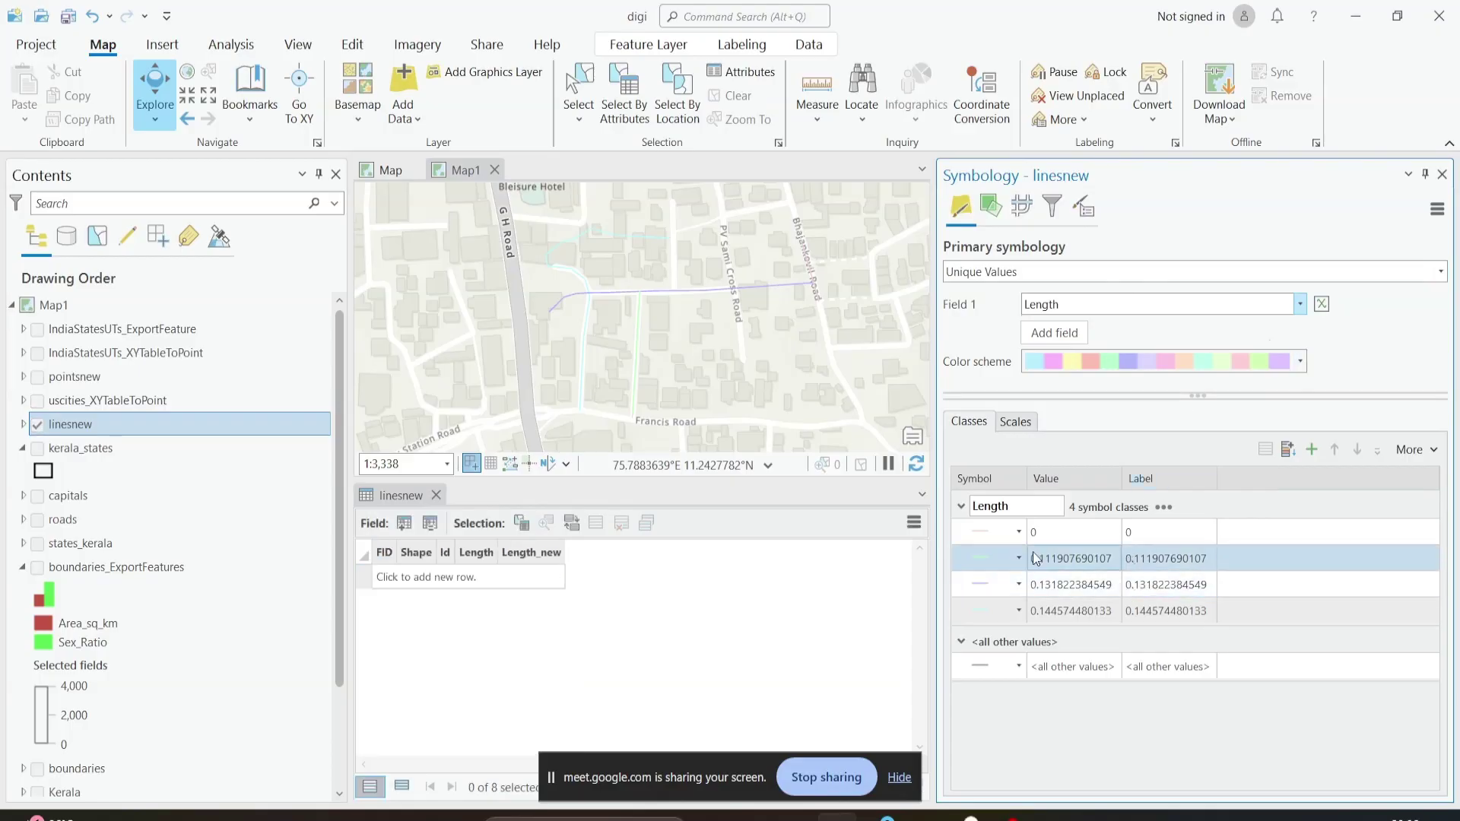
Step: Change the linesnew primary symbology to Graduated Colors based on the Length field
left_click(991, 553)
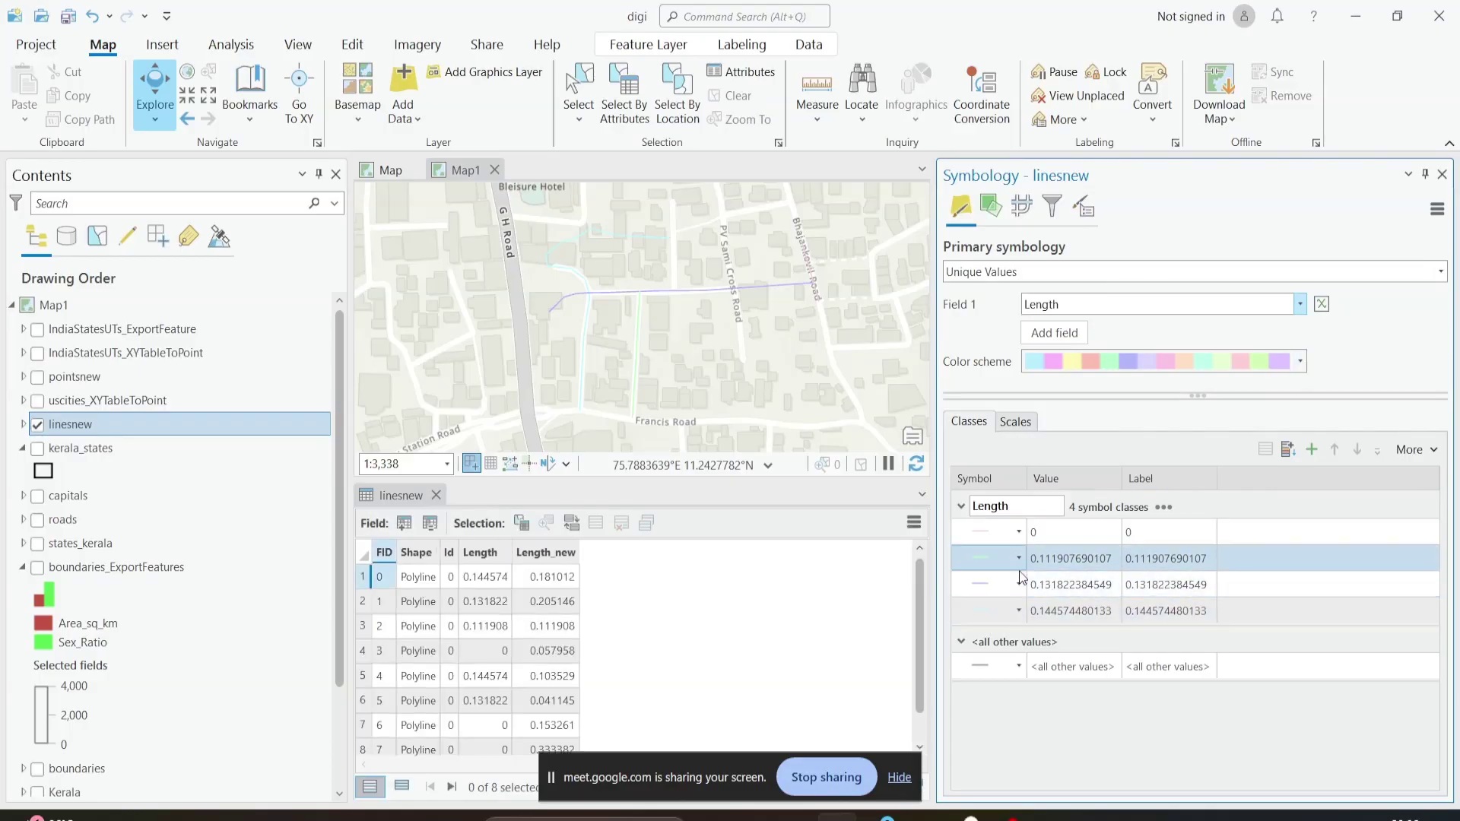
left_click(1038, 271)
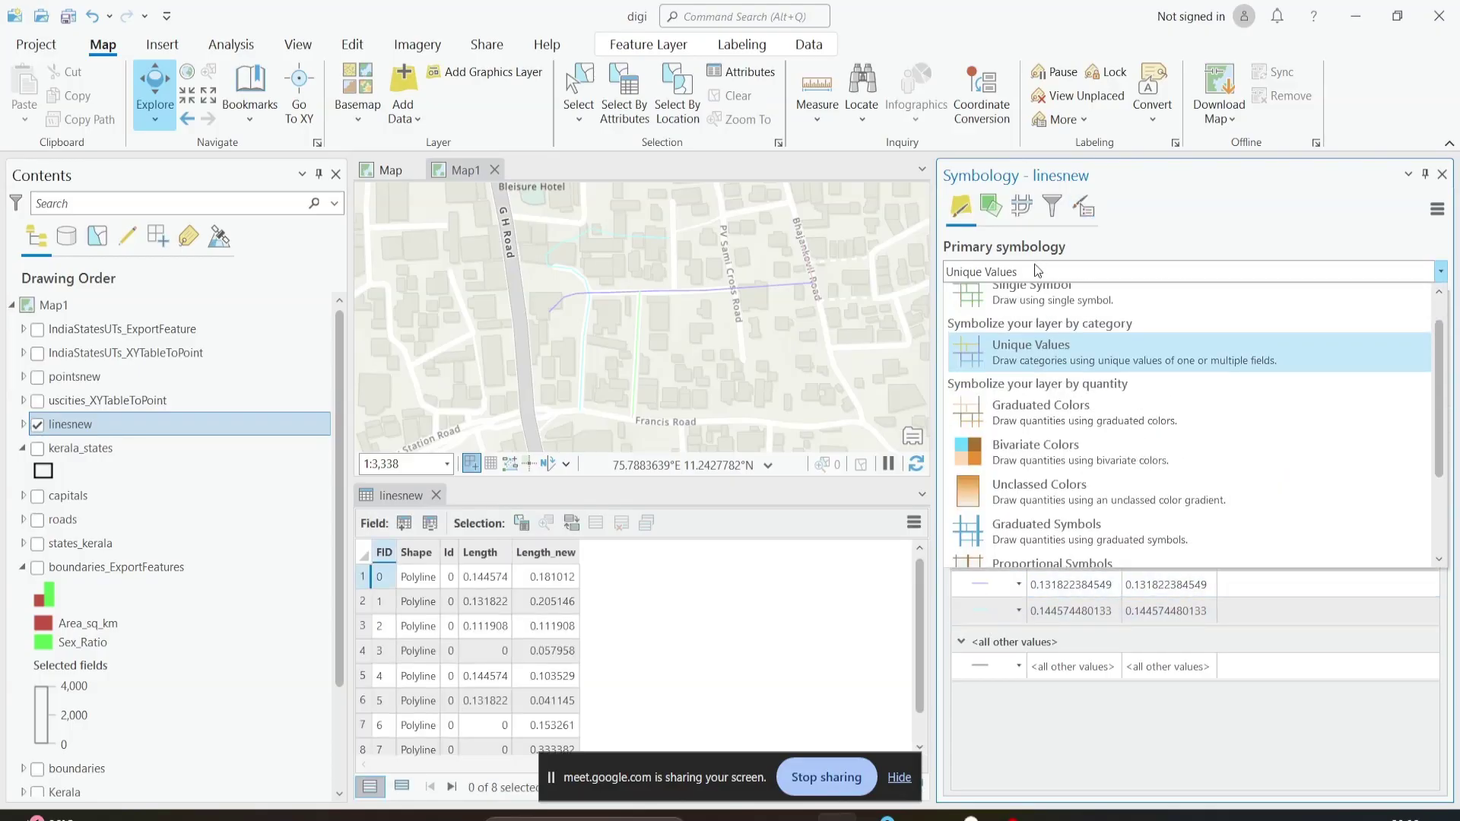
left_click(1038, 418)
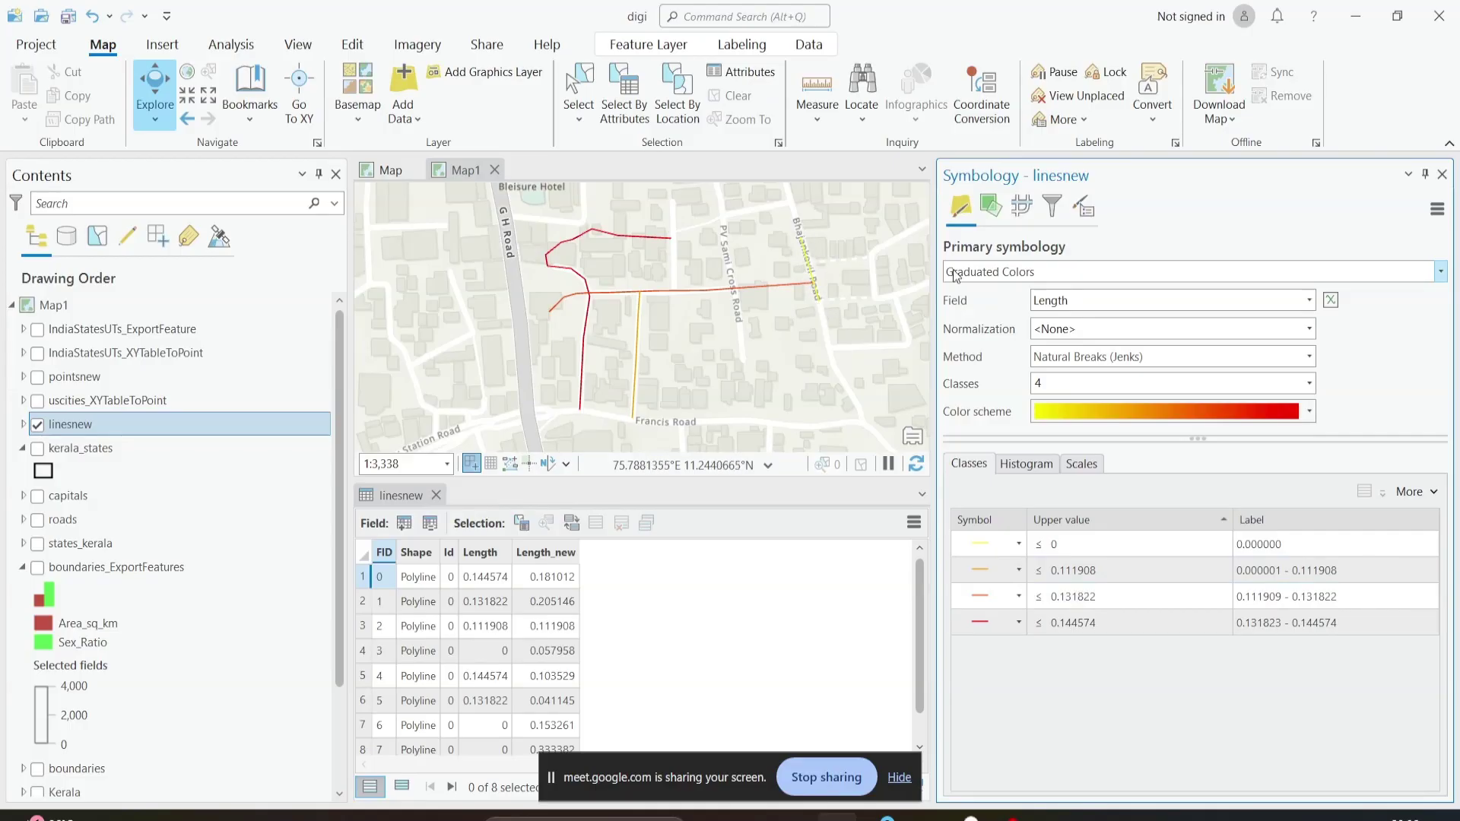
Step: Switch the linesnew primary symbology to Graduated Symbols based on the Length field
left_click(1038, 274)
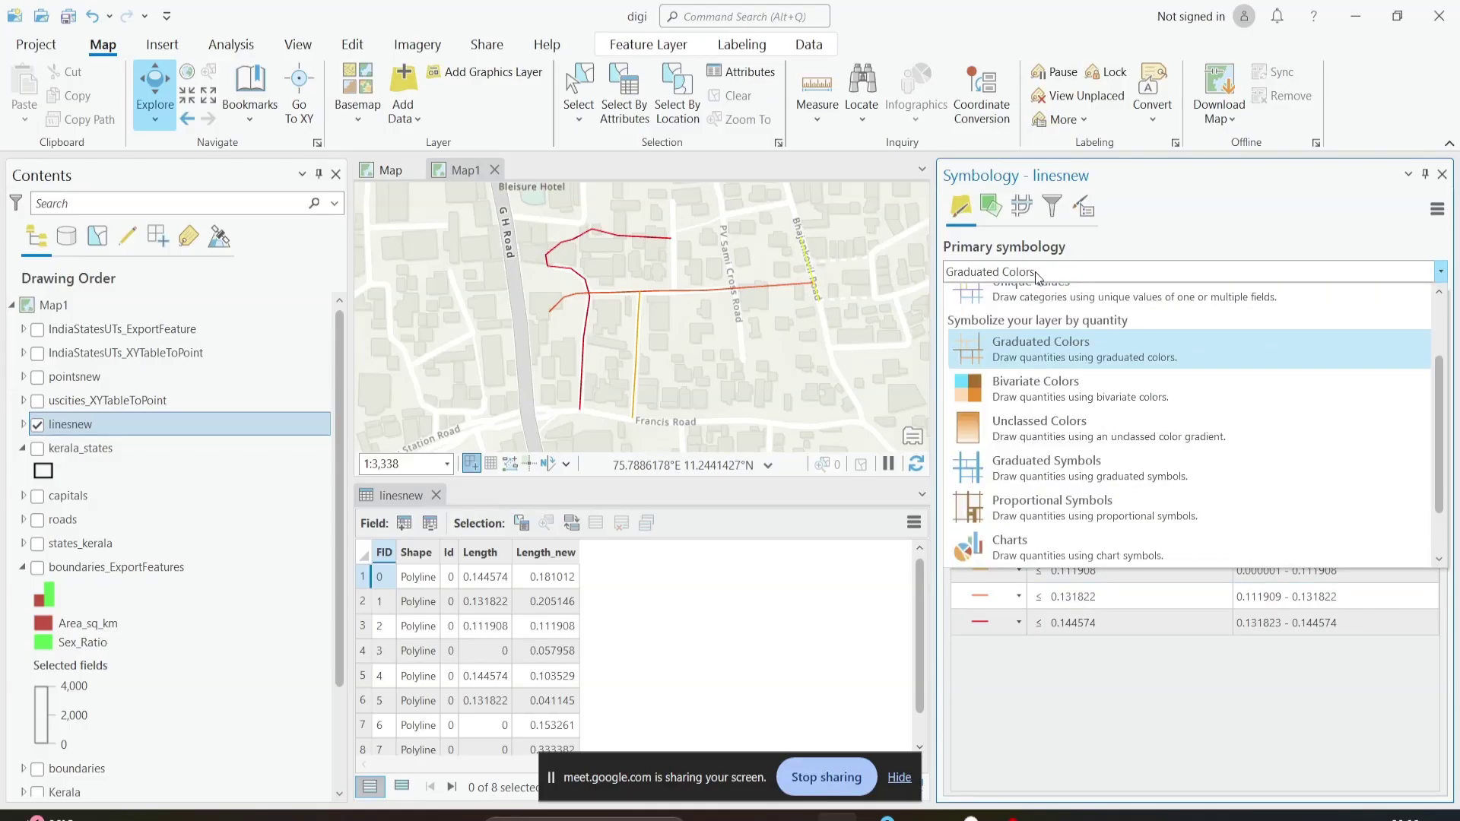
scroll(1038, 391, "down", 2)
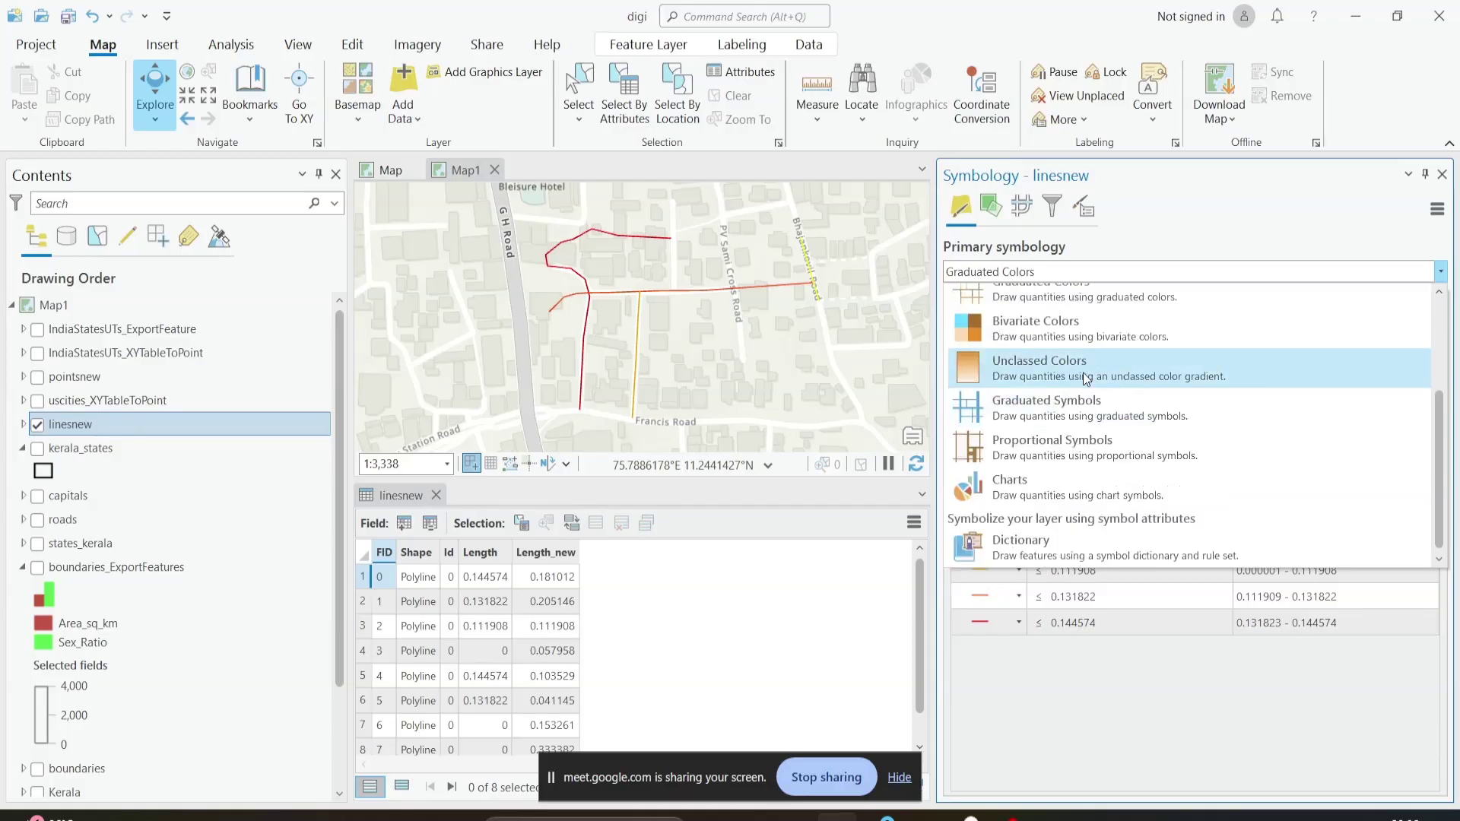
left_click(1079, 418)
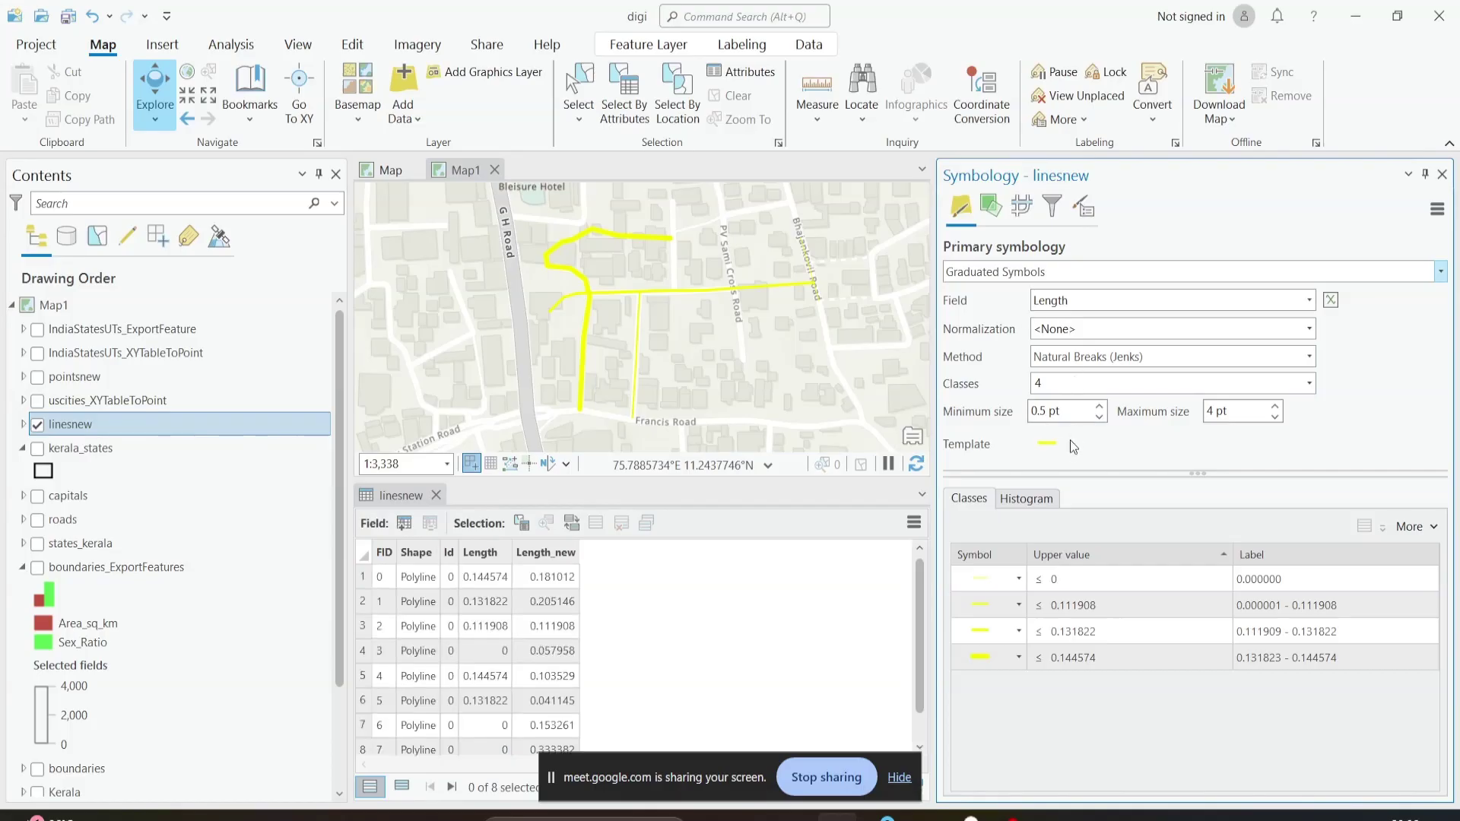
left_click(1061, 451)
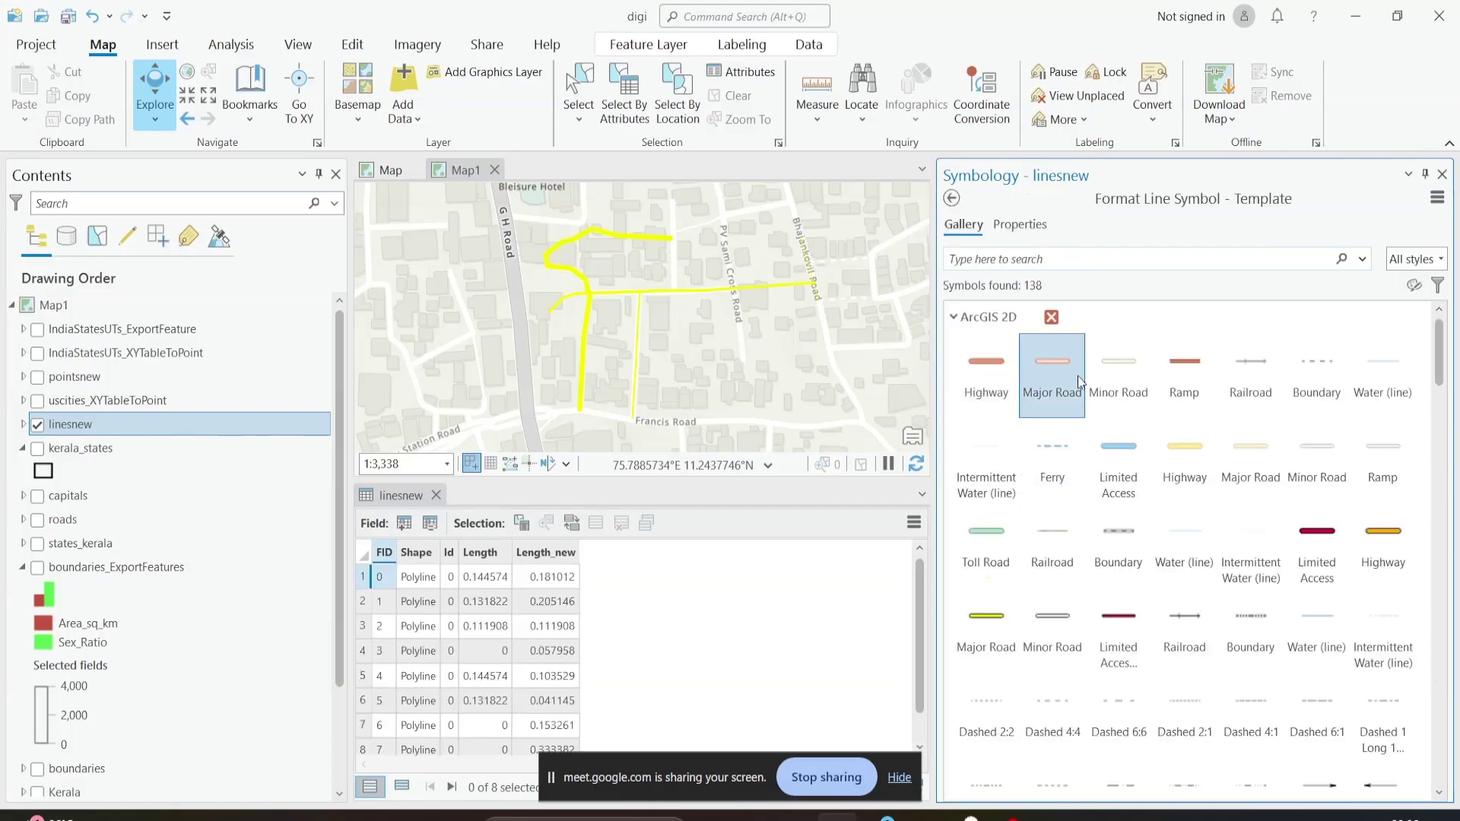
scroll(1345, 368, "down", 5)
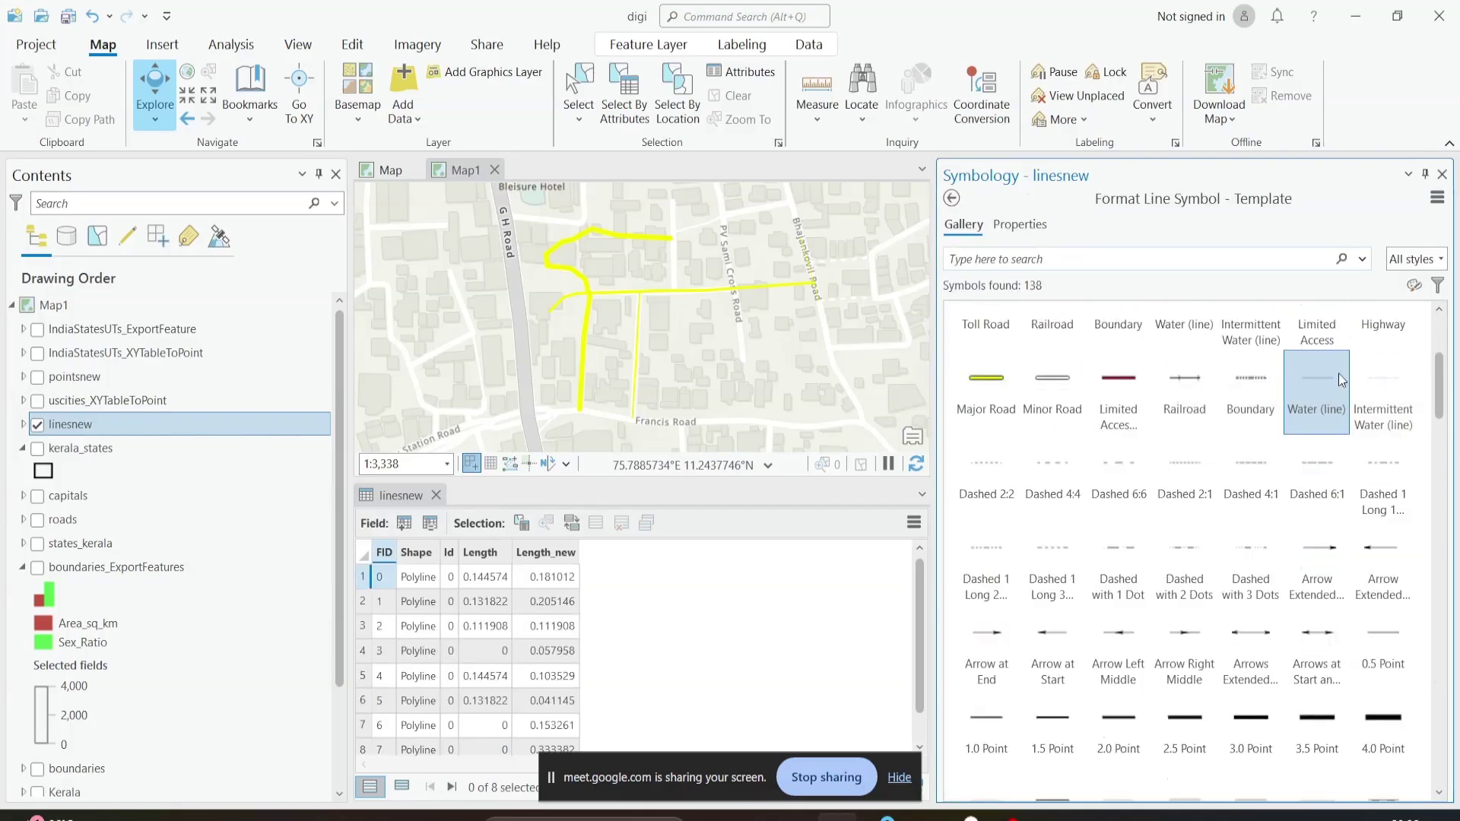
scroll(1015, 521, "up", 5)
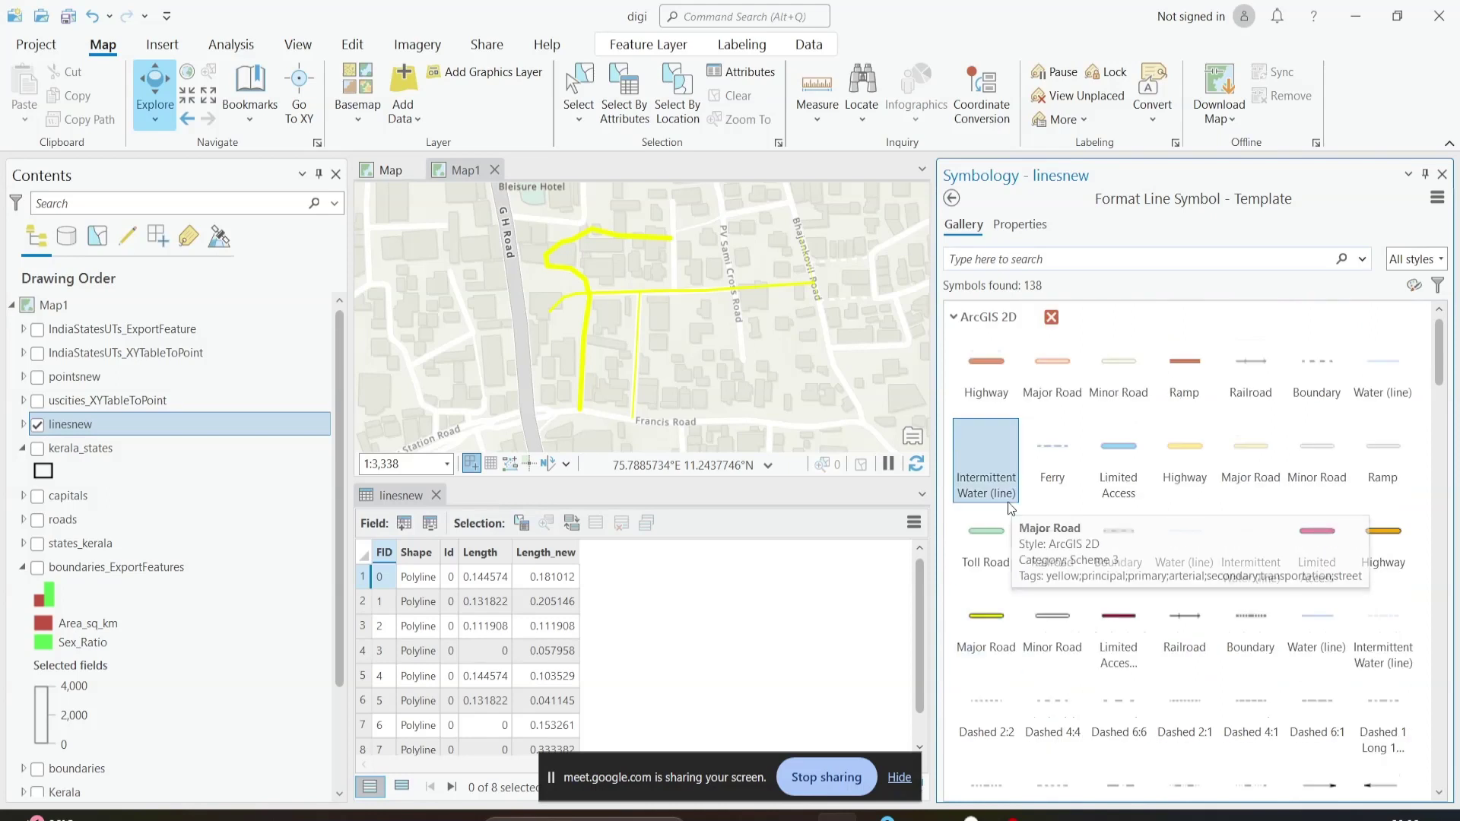
left_click(953, 317)
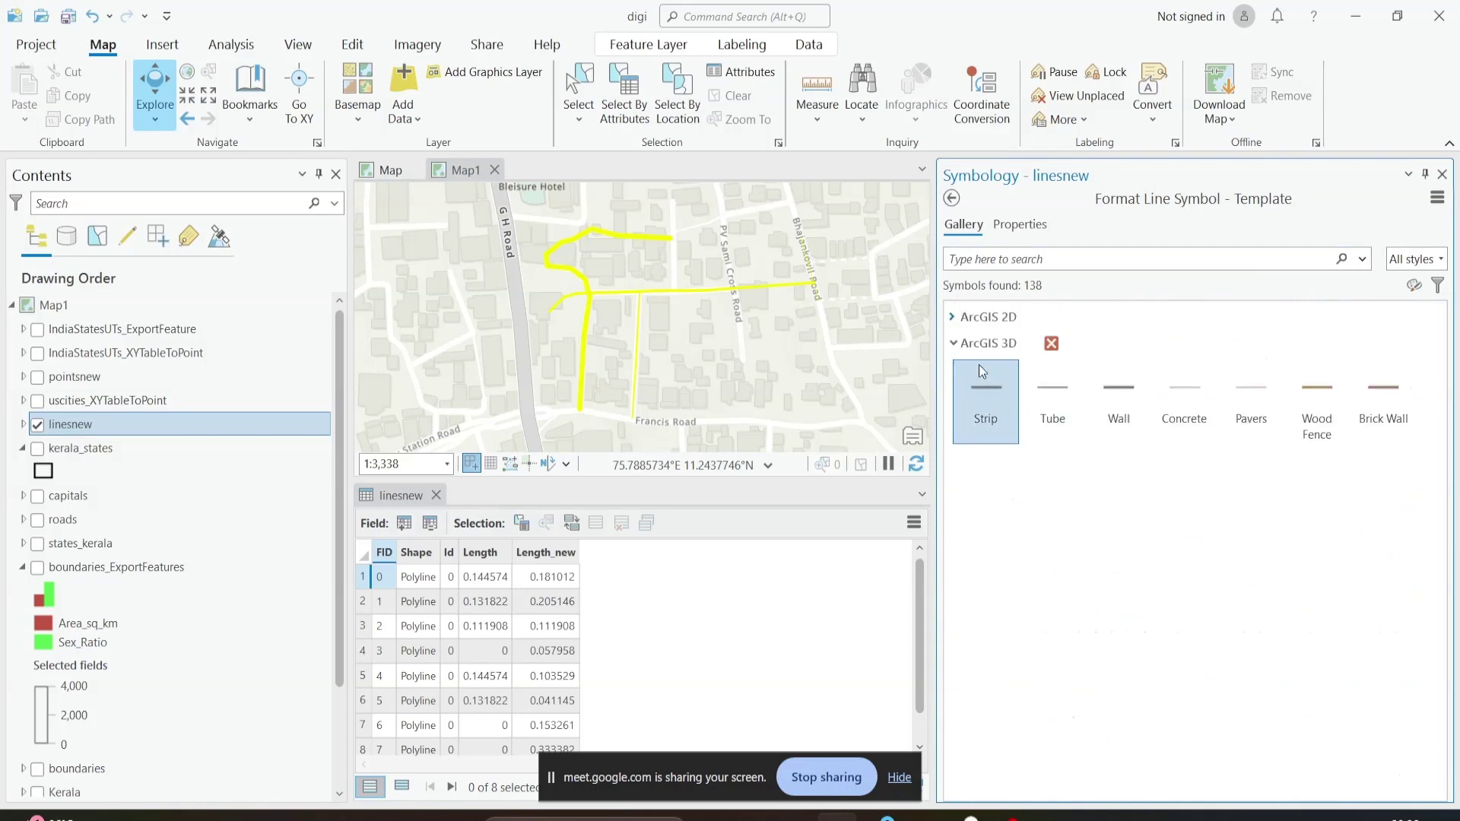
left_click(953, 199)
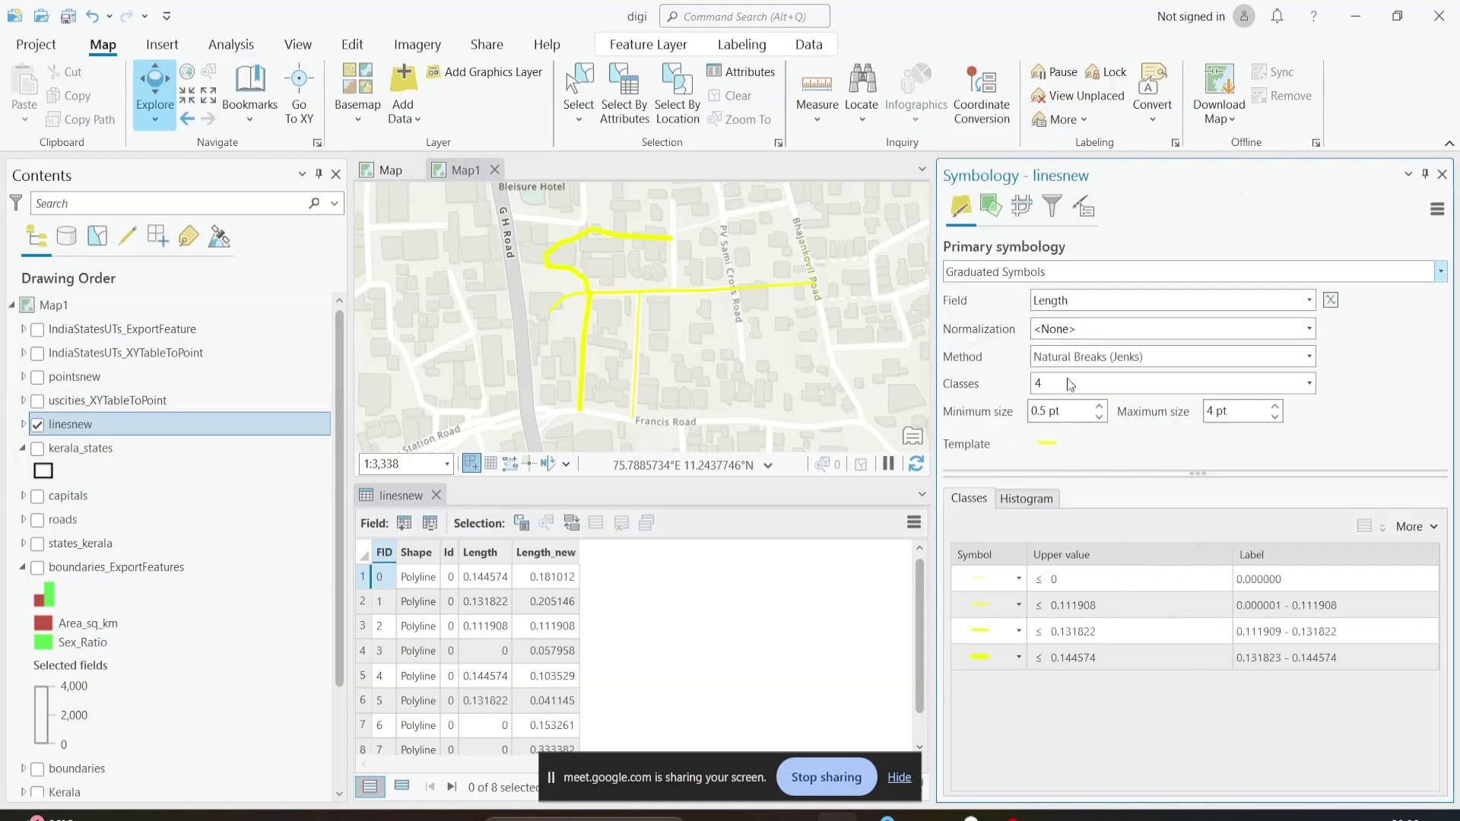
left_click(1047, 445)
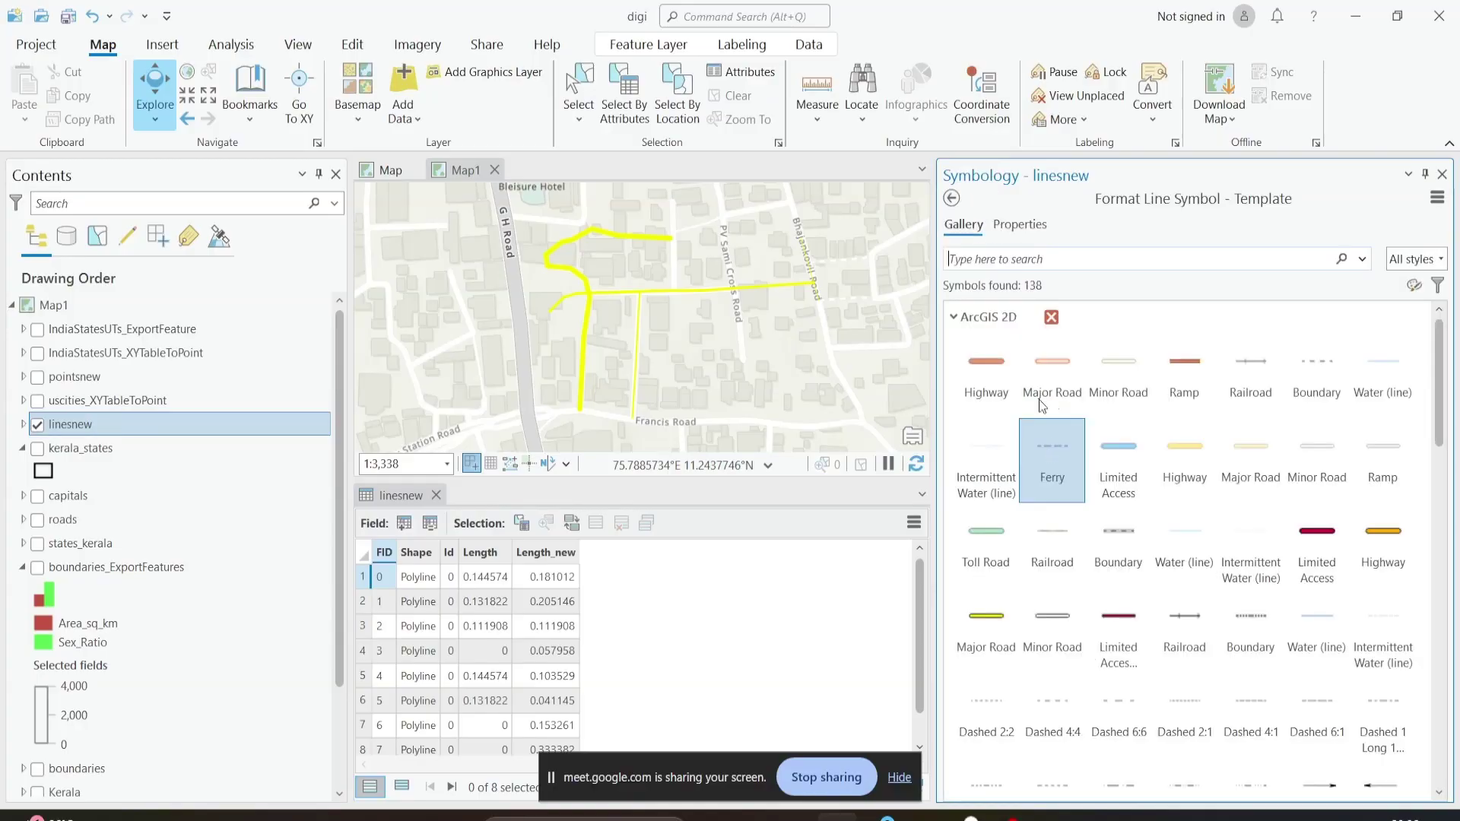
left_click(1017, 224)
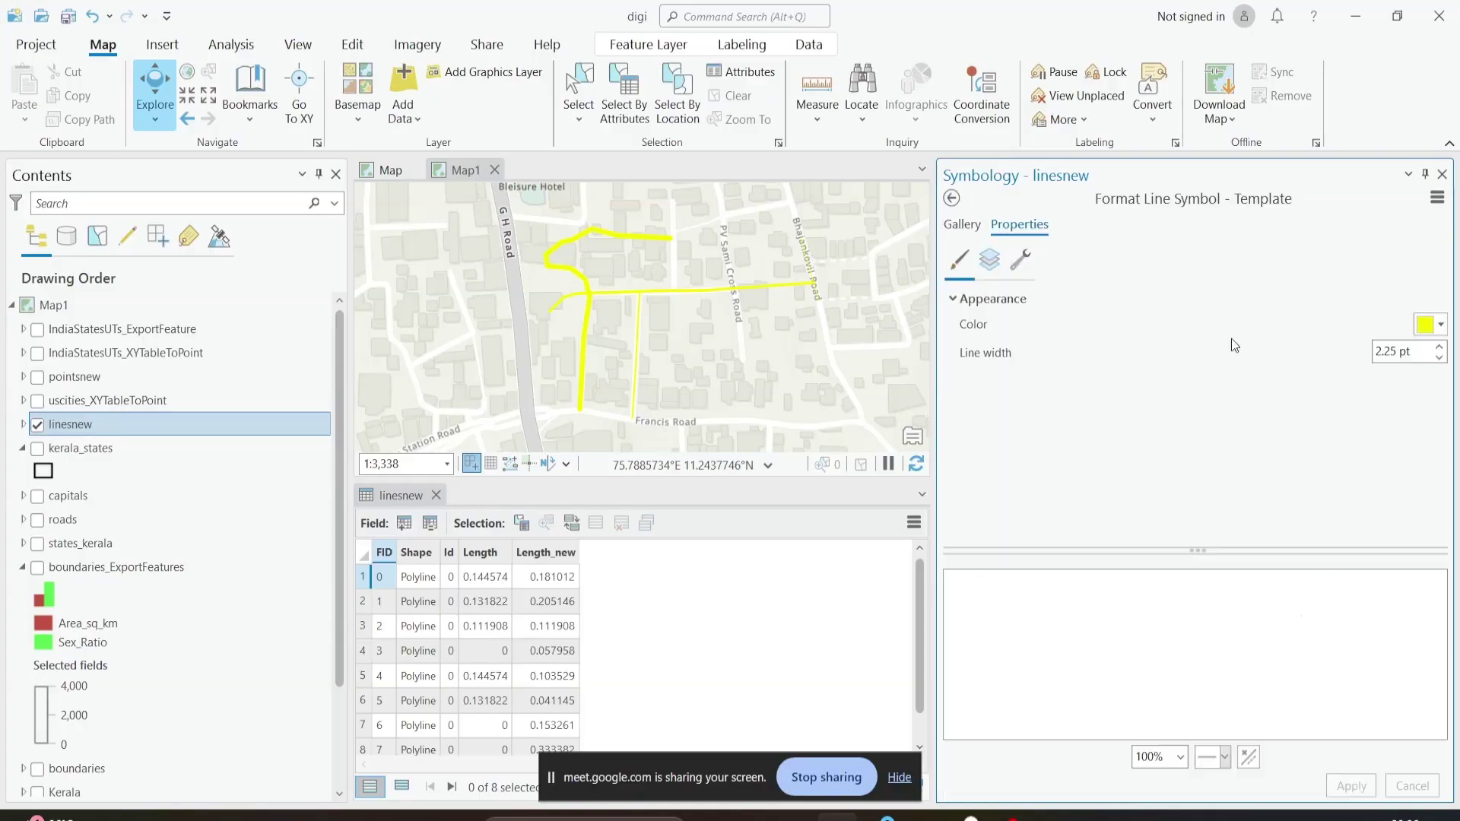
left_click(1439, 327)
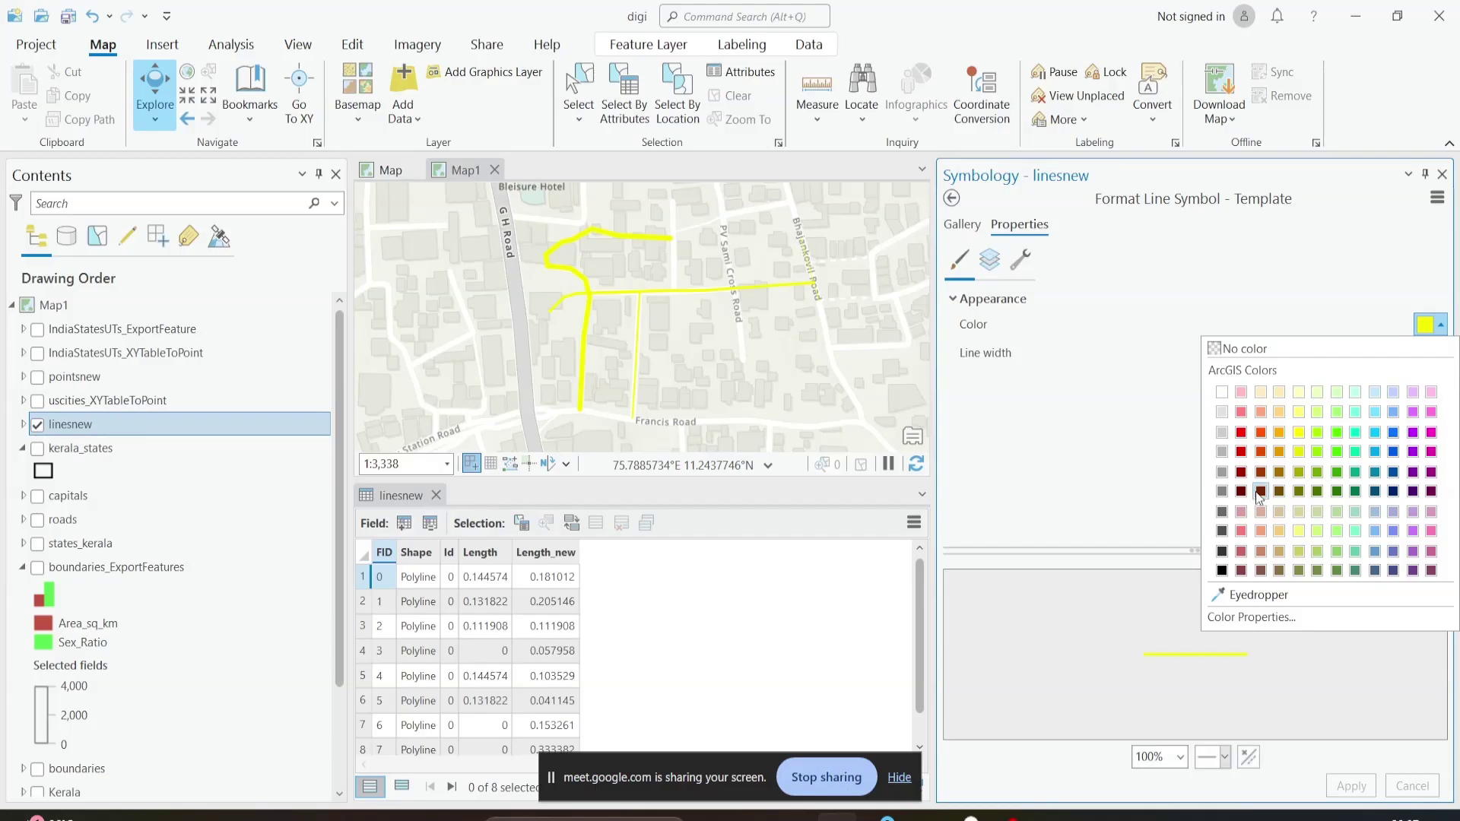
left_click(1222, 531)
left_click(950, 197)
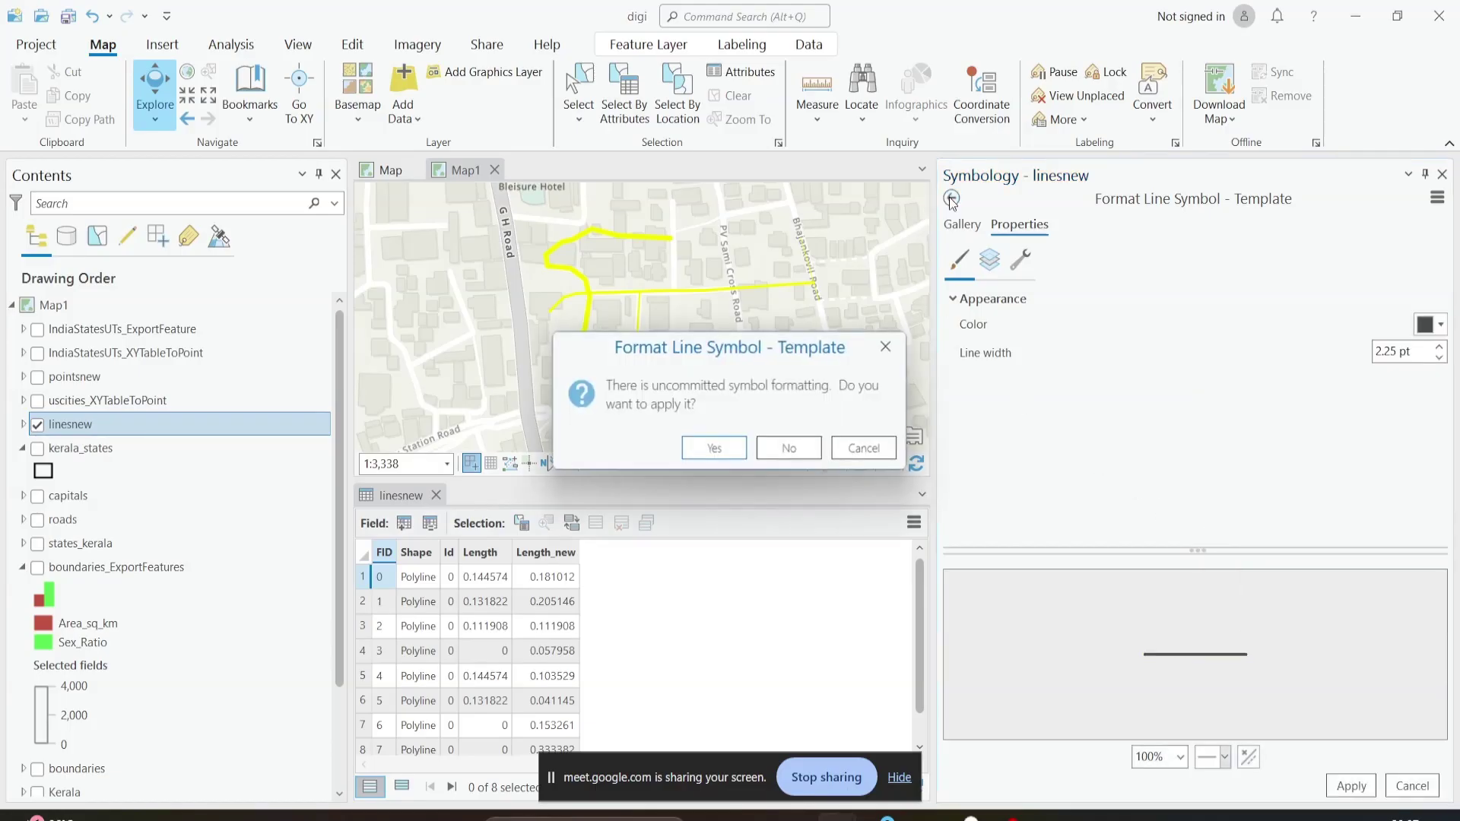
left_click(889, 346)
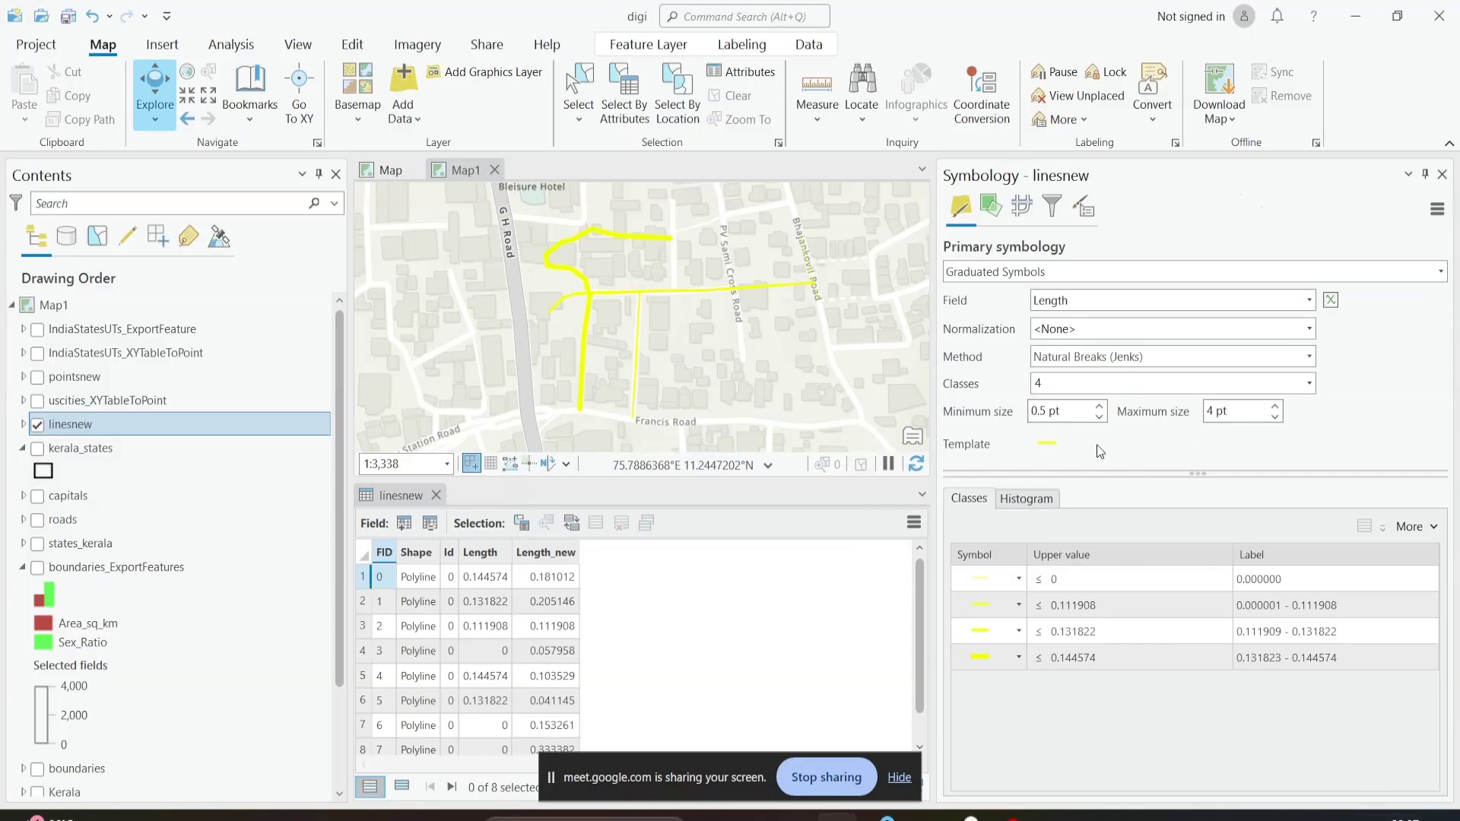
Step: Set the graduated symbols' template line color to black, apply it to linesnew and close the symbology settings
left_click(1066, 447)
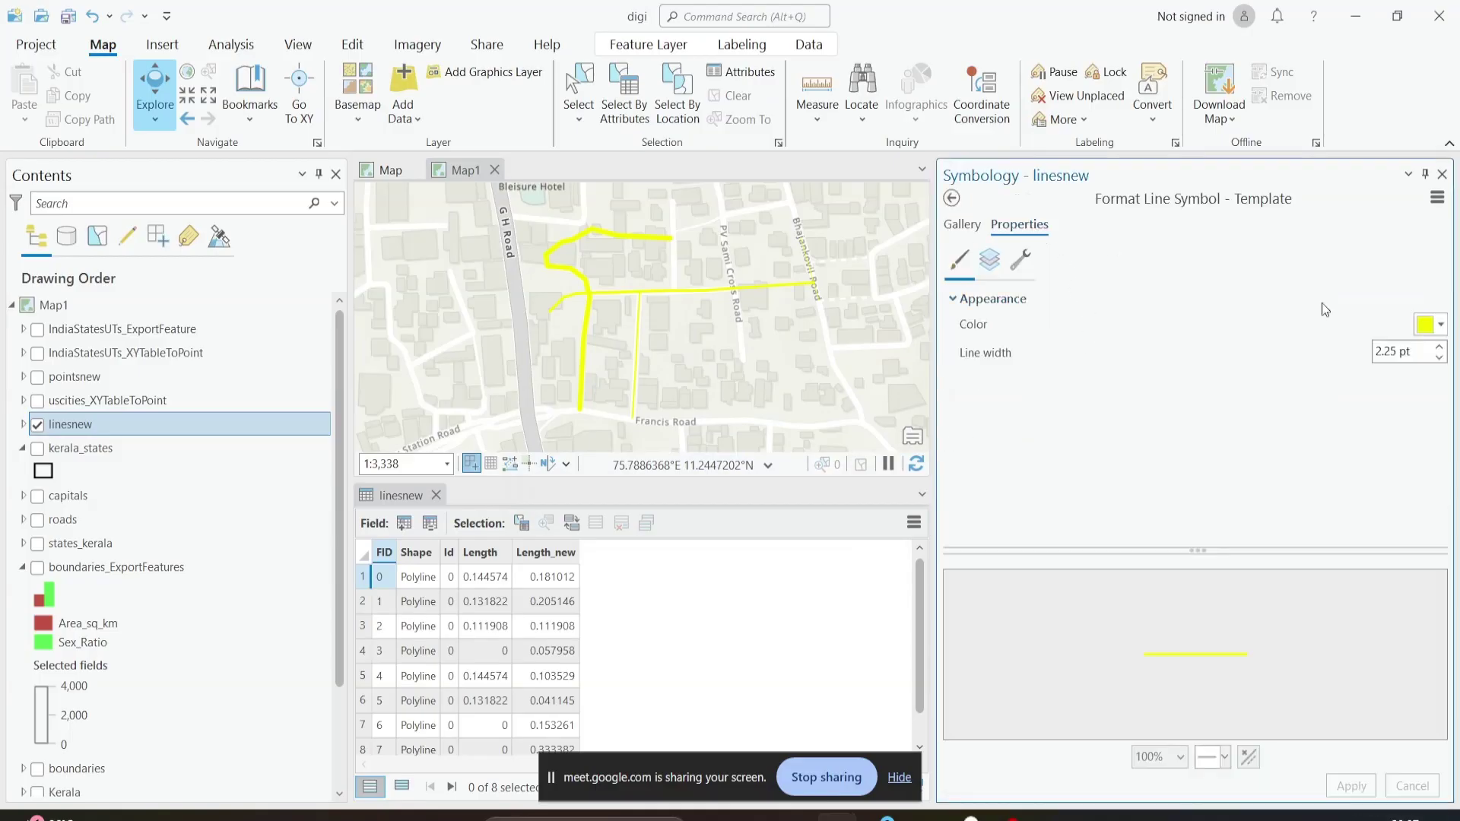
left_click(1434, 337)
left_click(1217, 575)
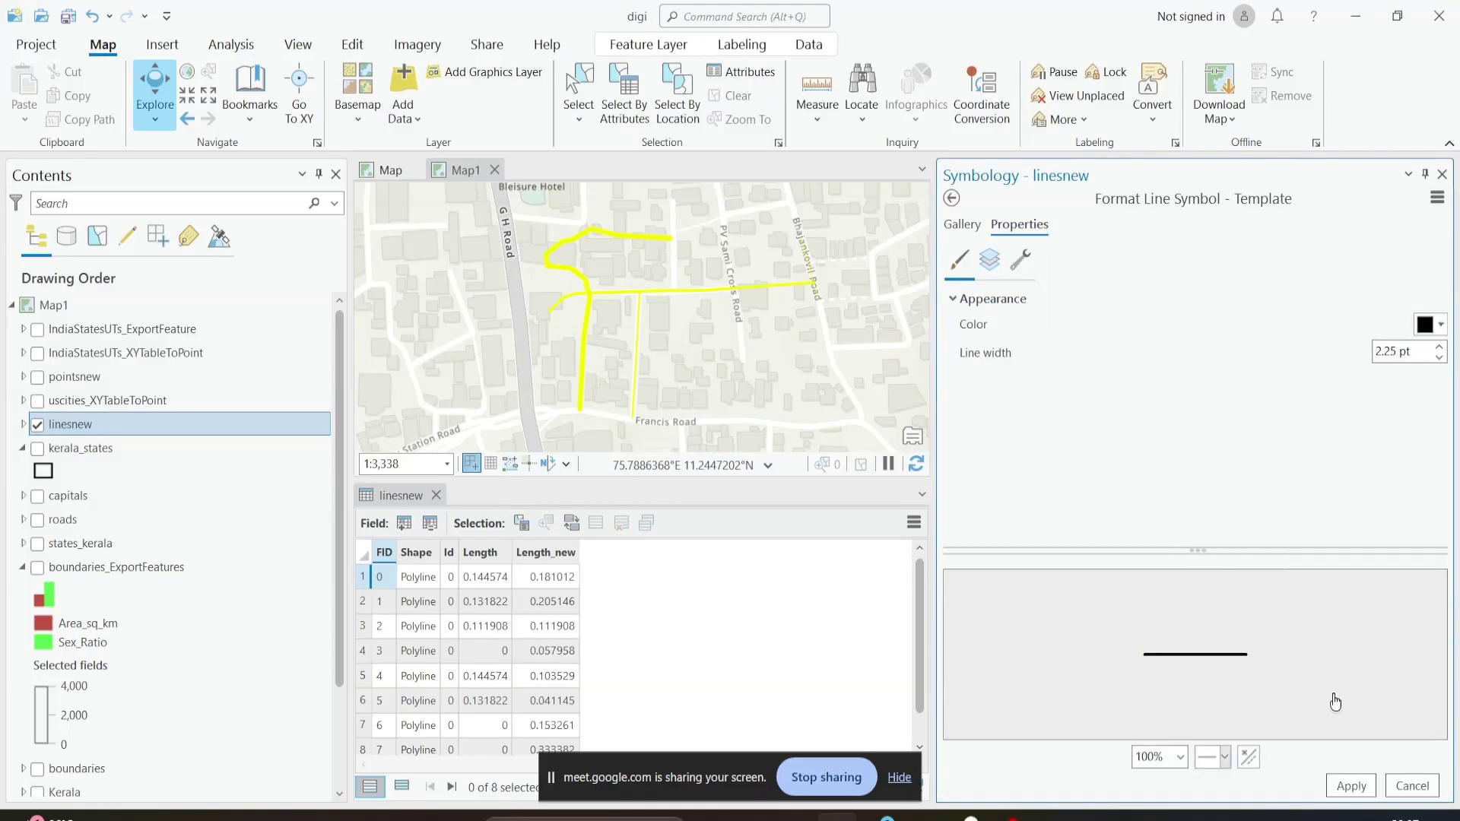
left_click(1347, 787)
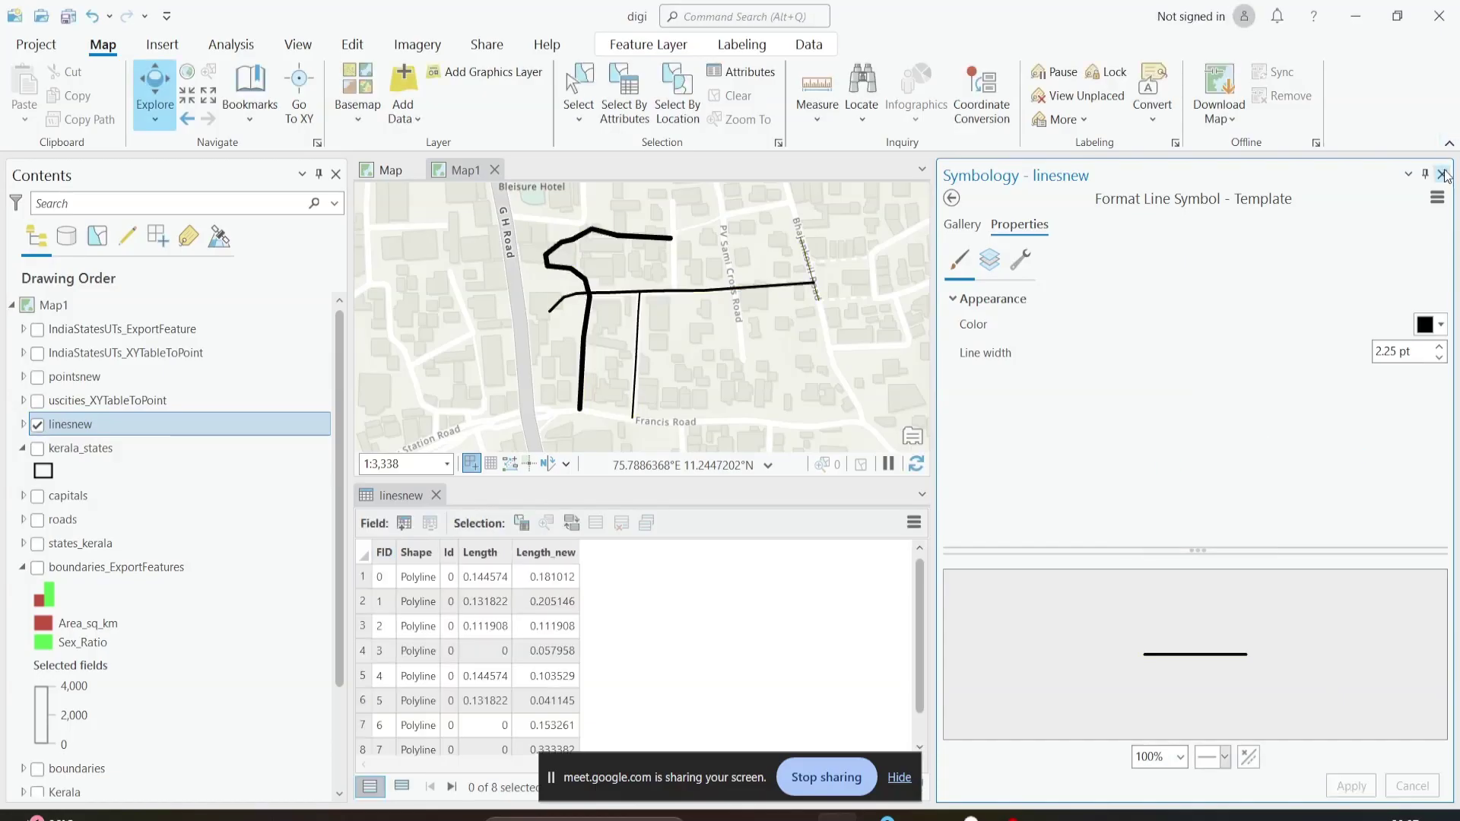
left_click(1442, 174)
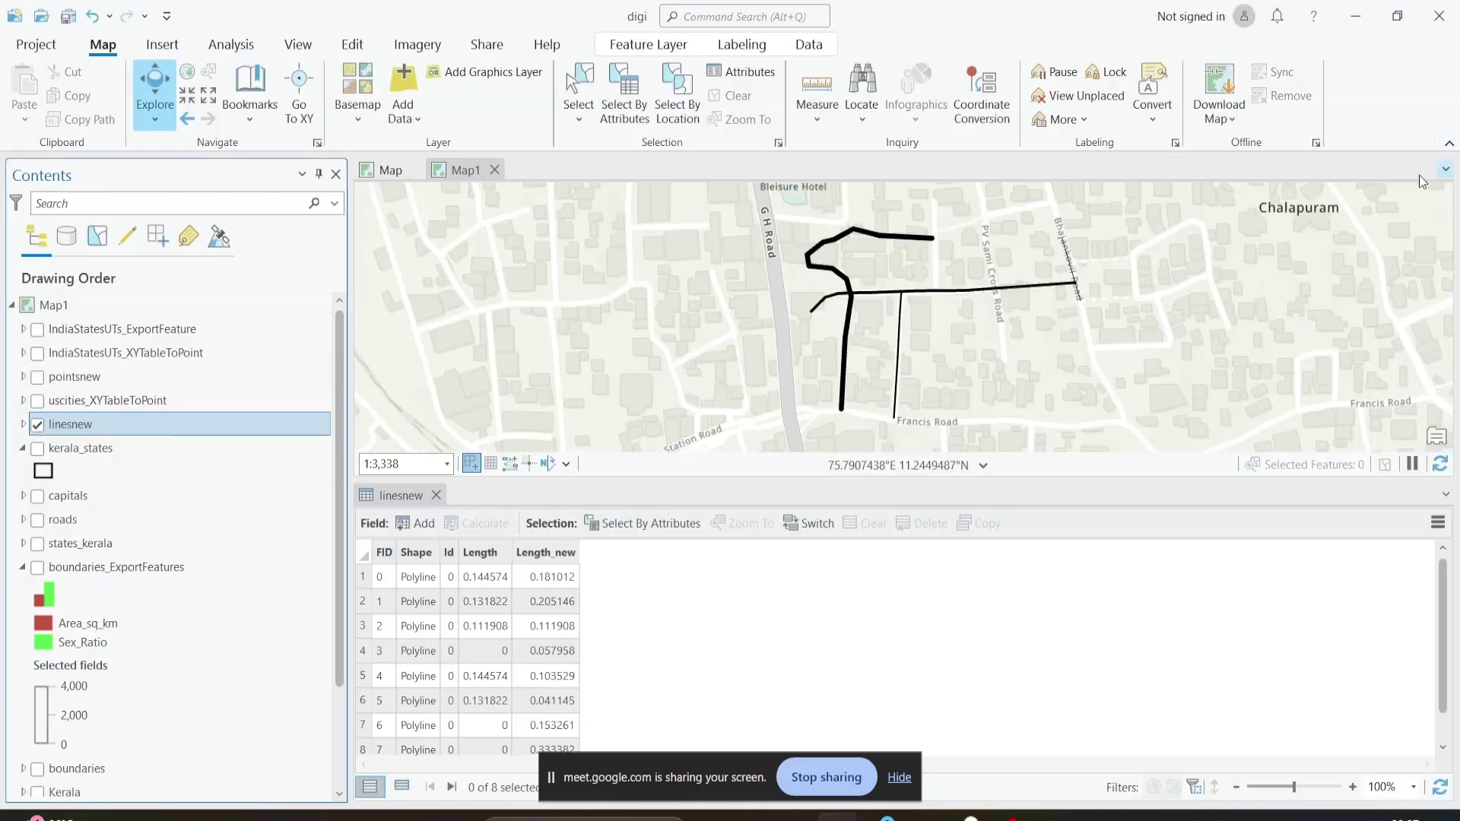
Step: Reopen the linesnew symbology settings and examine the graduated line widths on the map, including the thin line along Bhajankovil Road
right_click(71, 420)
left_click(135, 472)
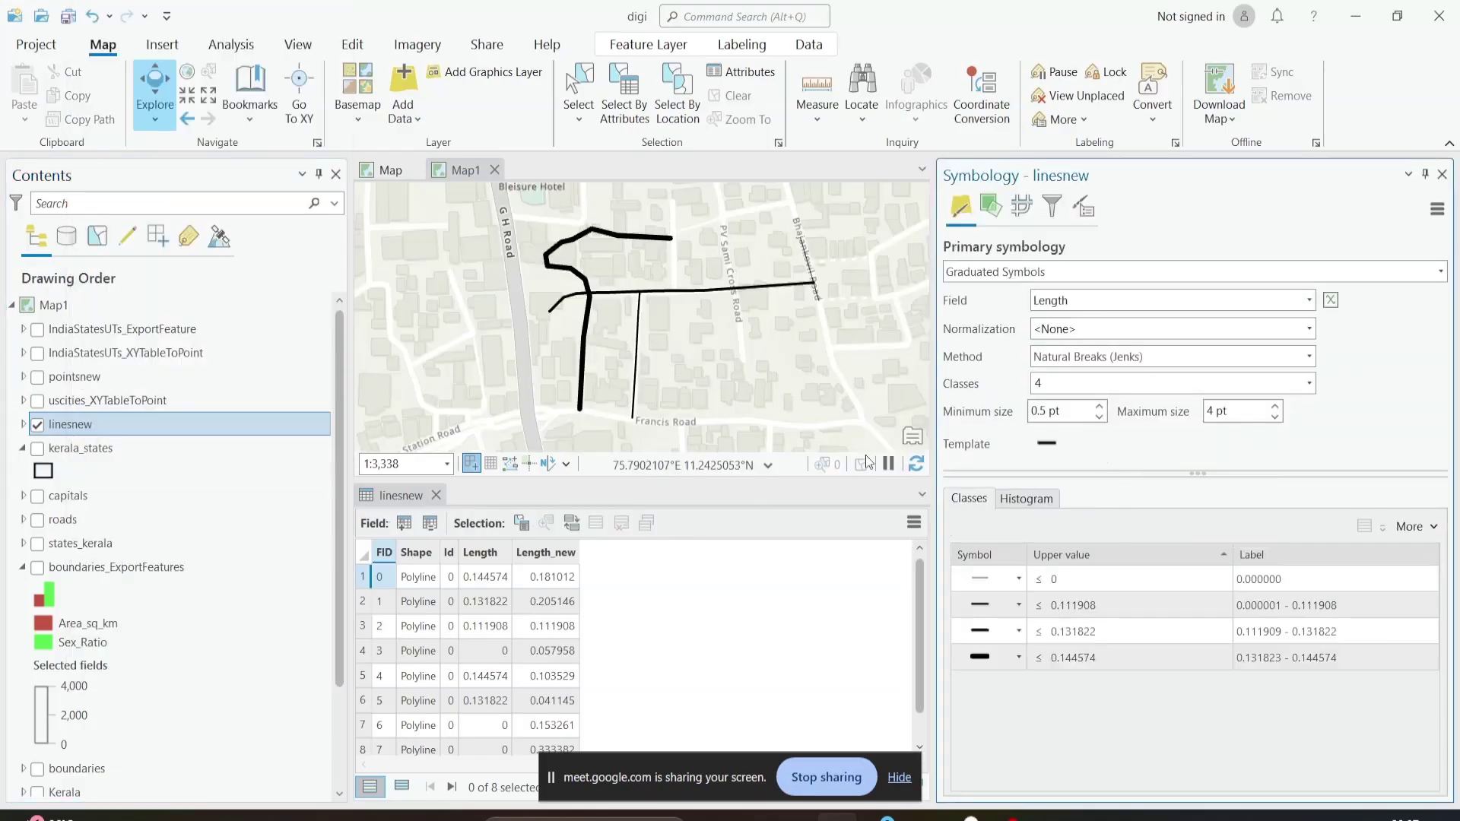
scroll(608, 342, "down", 3)
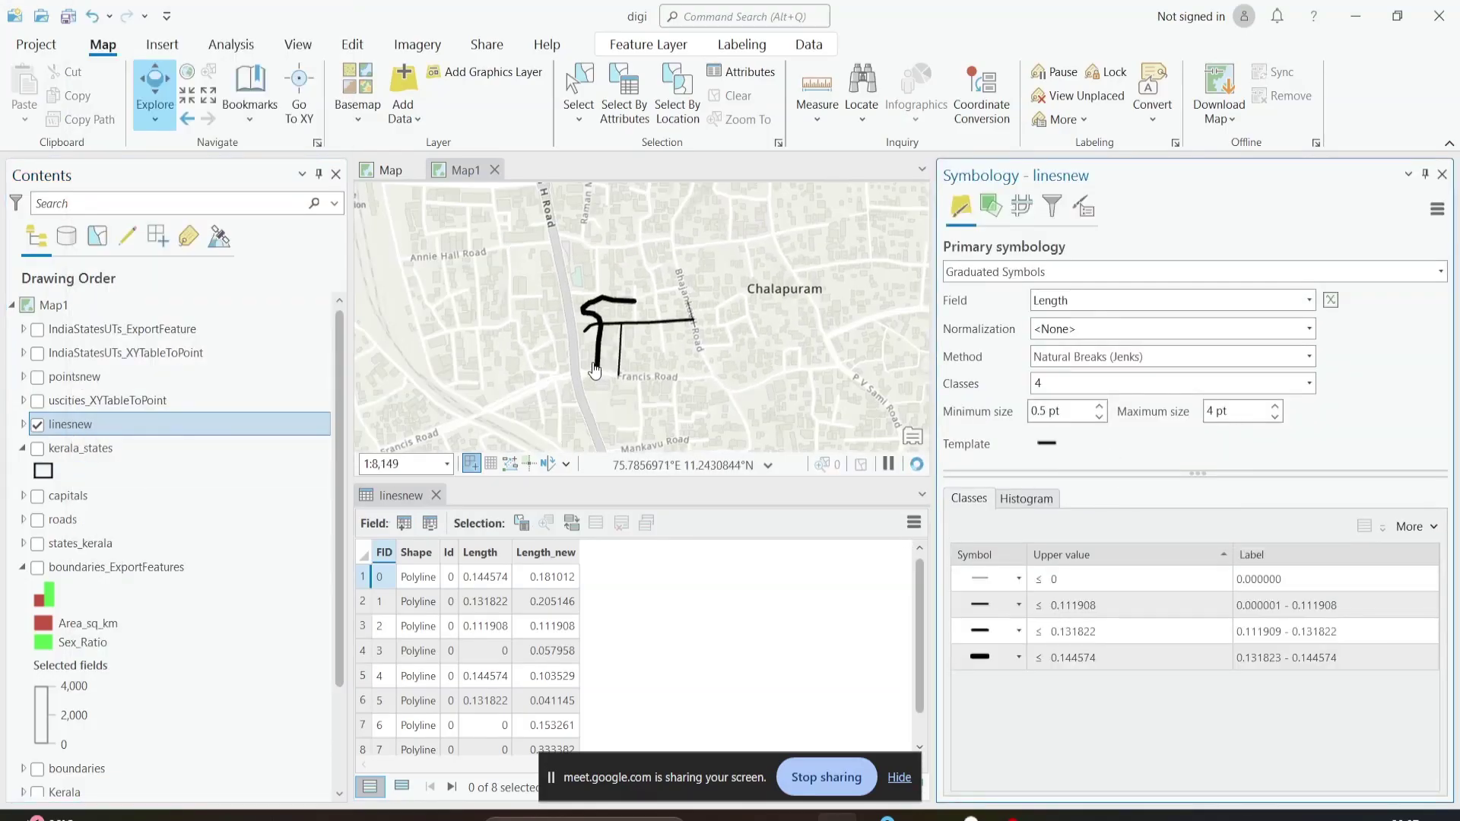
scroll(594, 371, "up", 2)
scroll(630, 294, "up", 1)
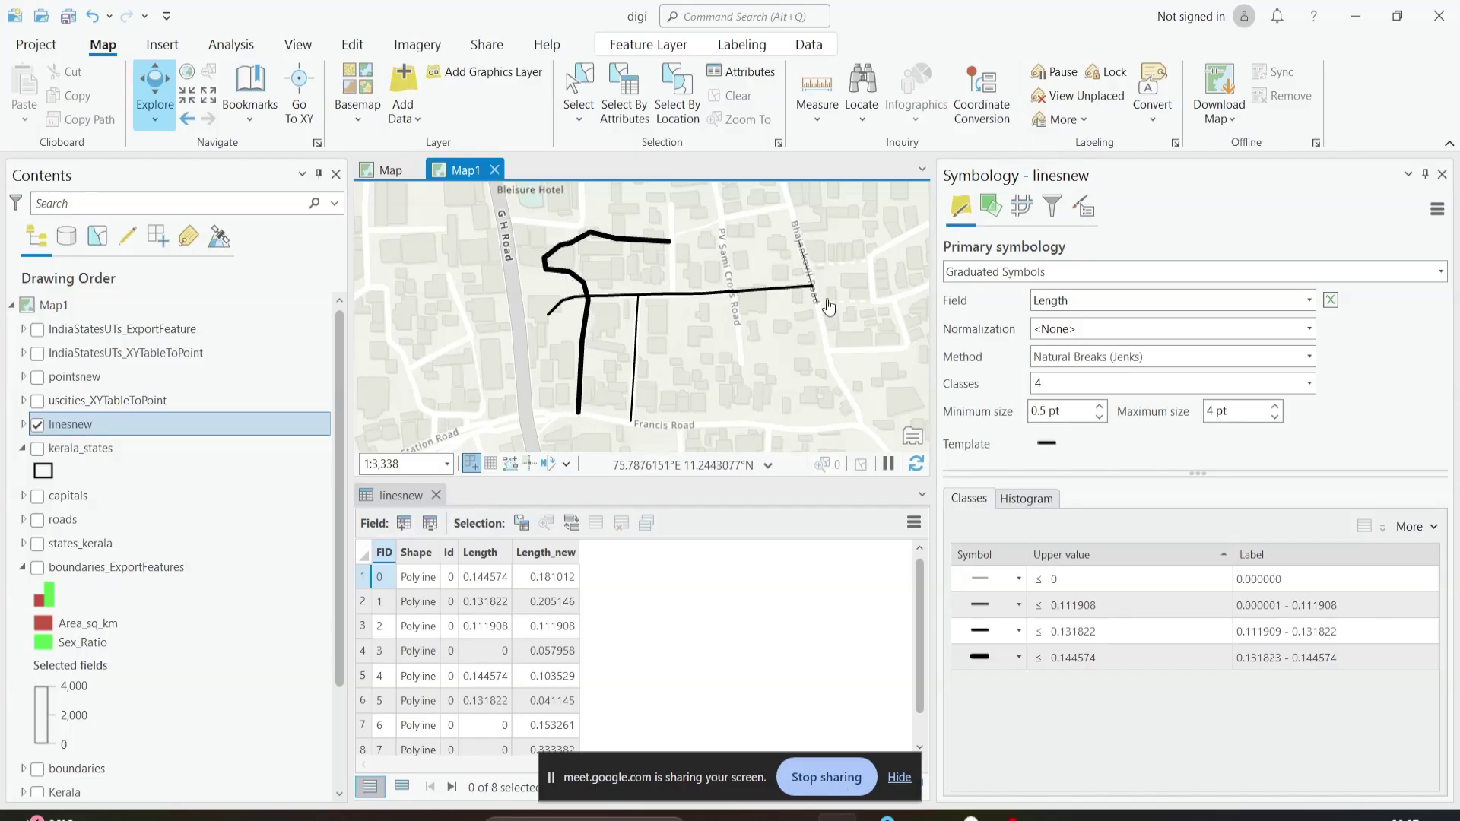
scroll(829, 307, "up", 4)
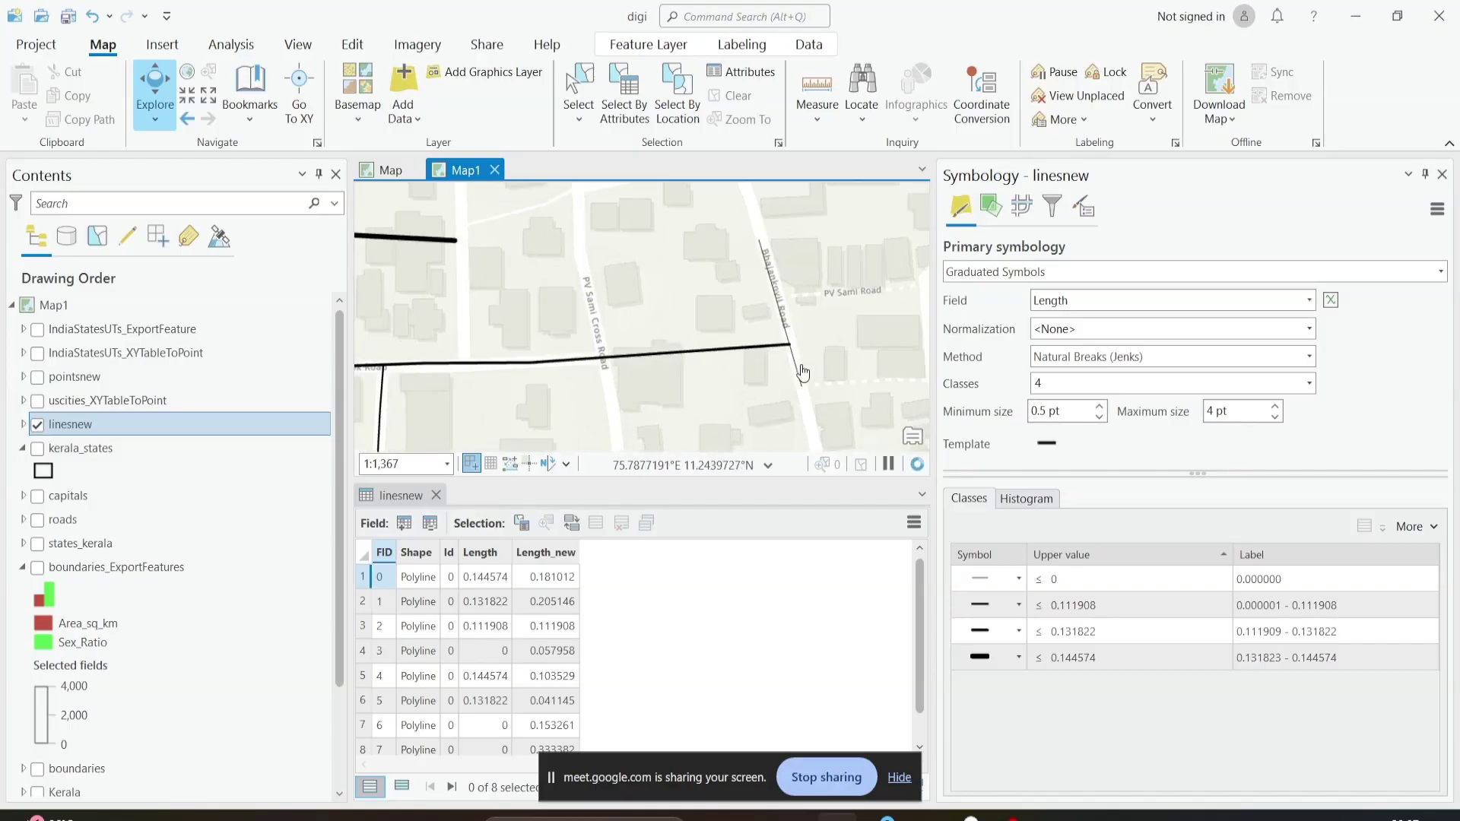
scroll(802, 372, "down", 4)
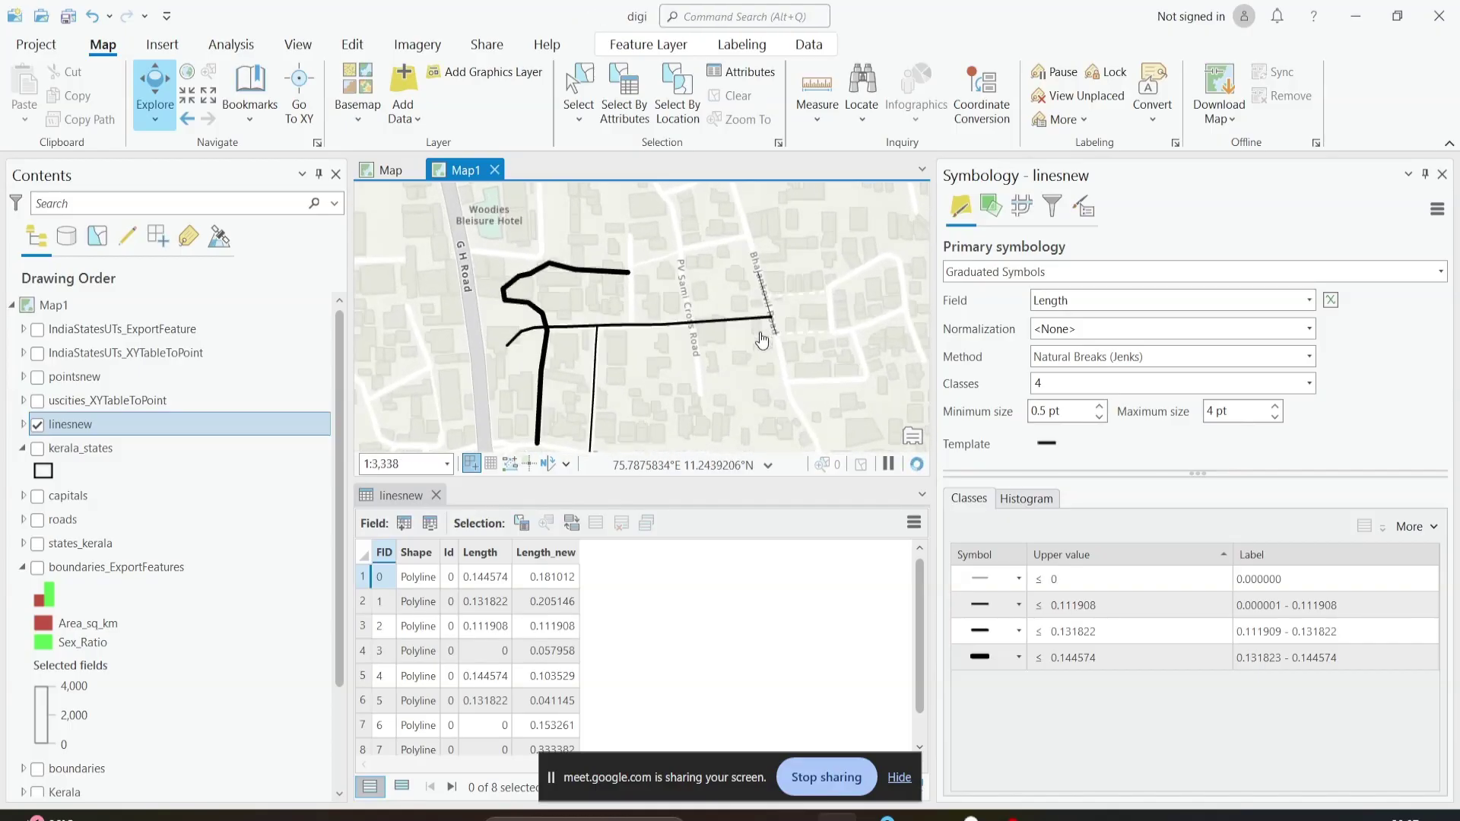
left_click_drag(773, 353, 772, 313)
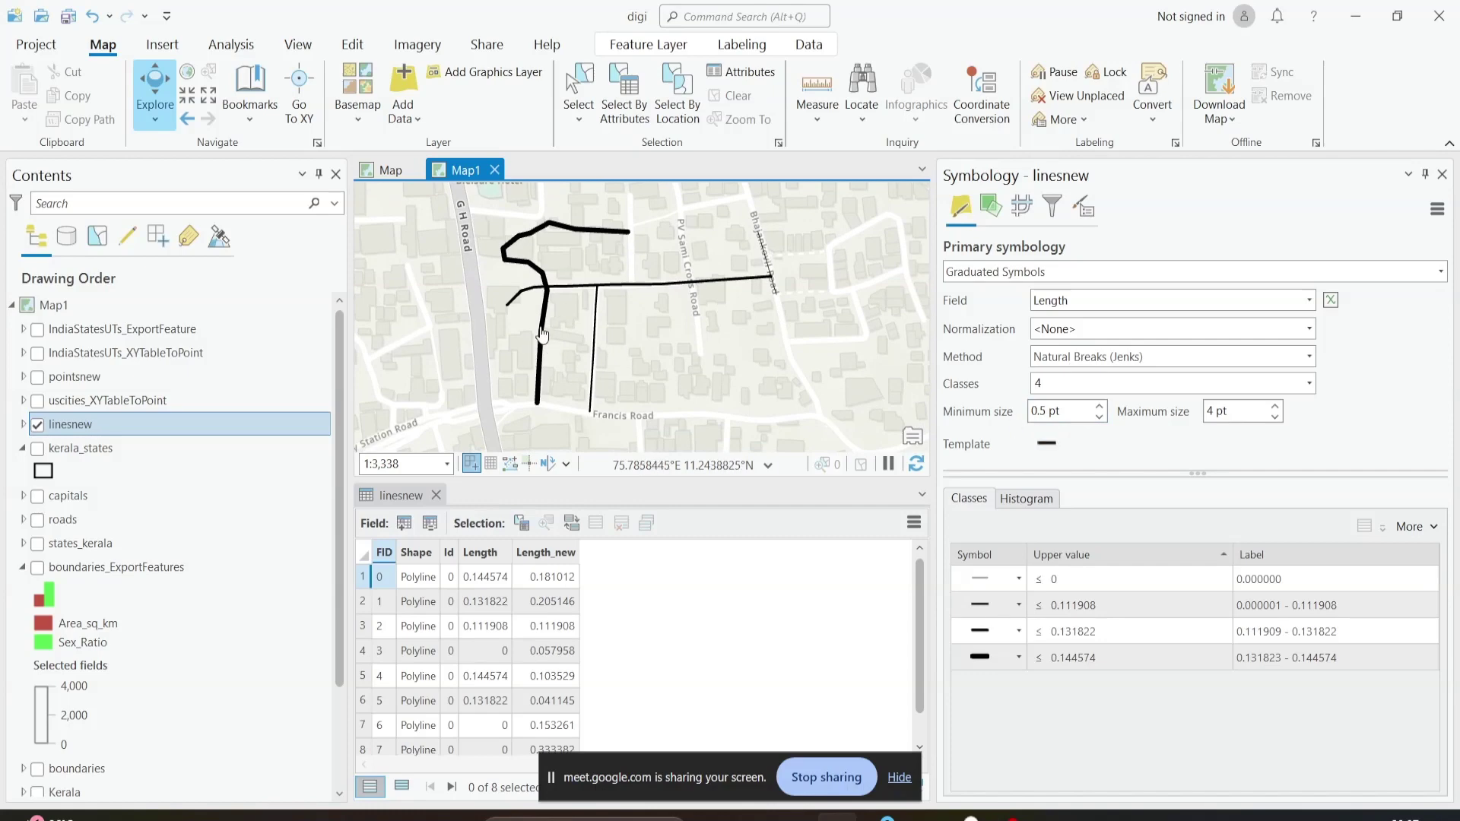
Step: Change the linesnew primary symbology to Proportional Symbols based on Length and inspect the lines near Bhajankovil Road
left_click(1003, 275)
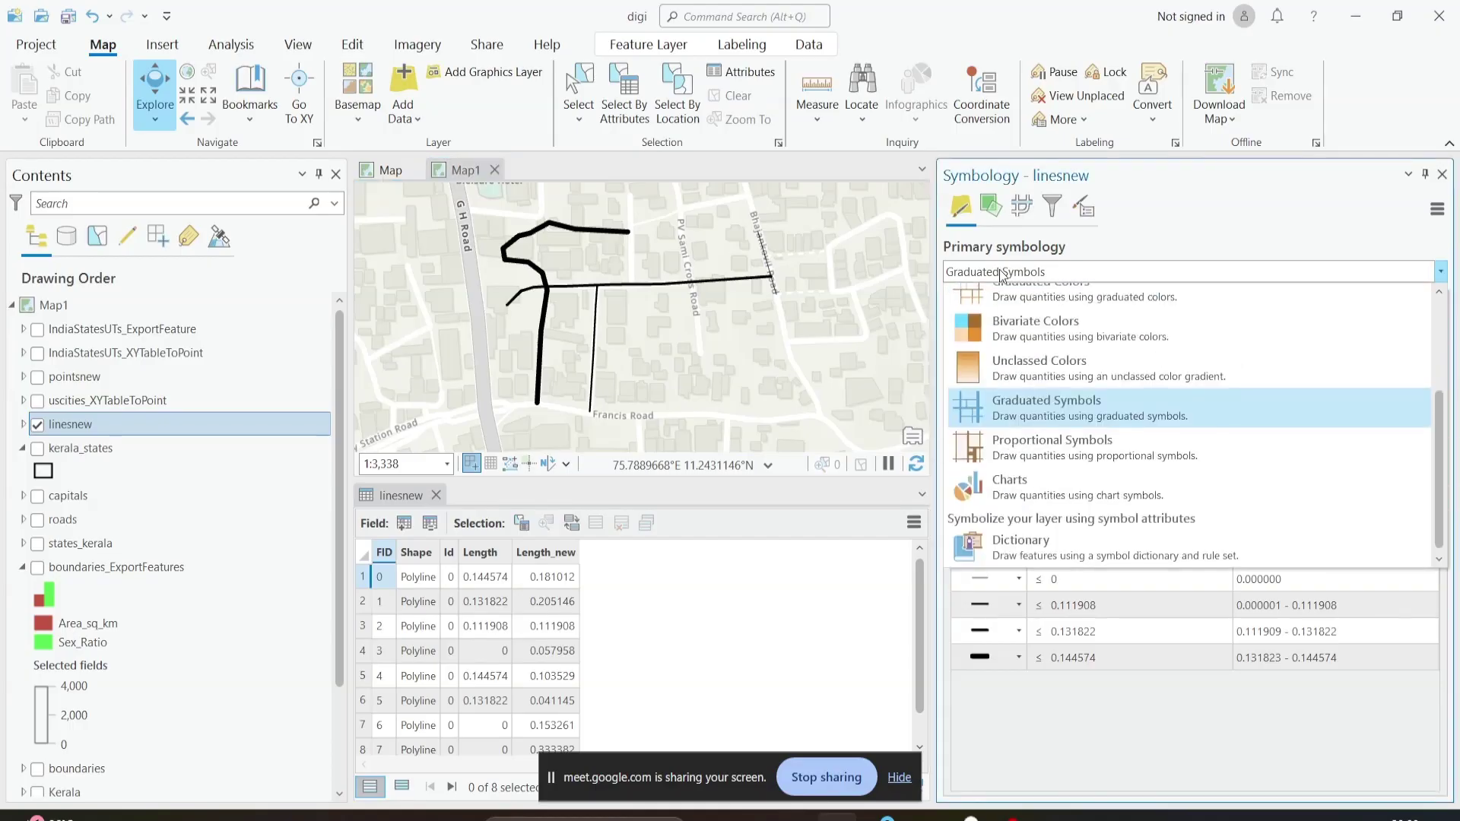
scroll(1051, 441, "up", 1)
left_click(1051, 459)
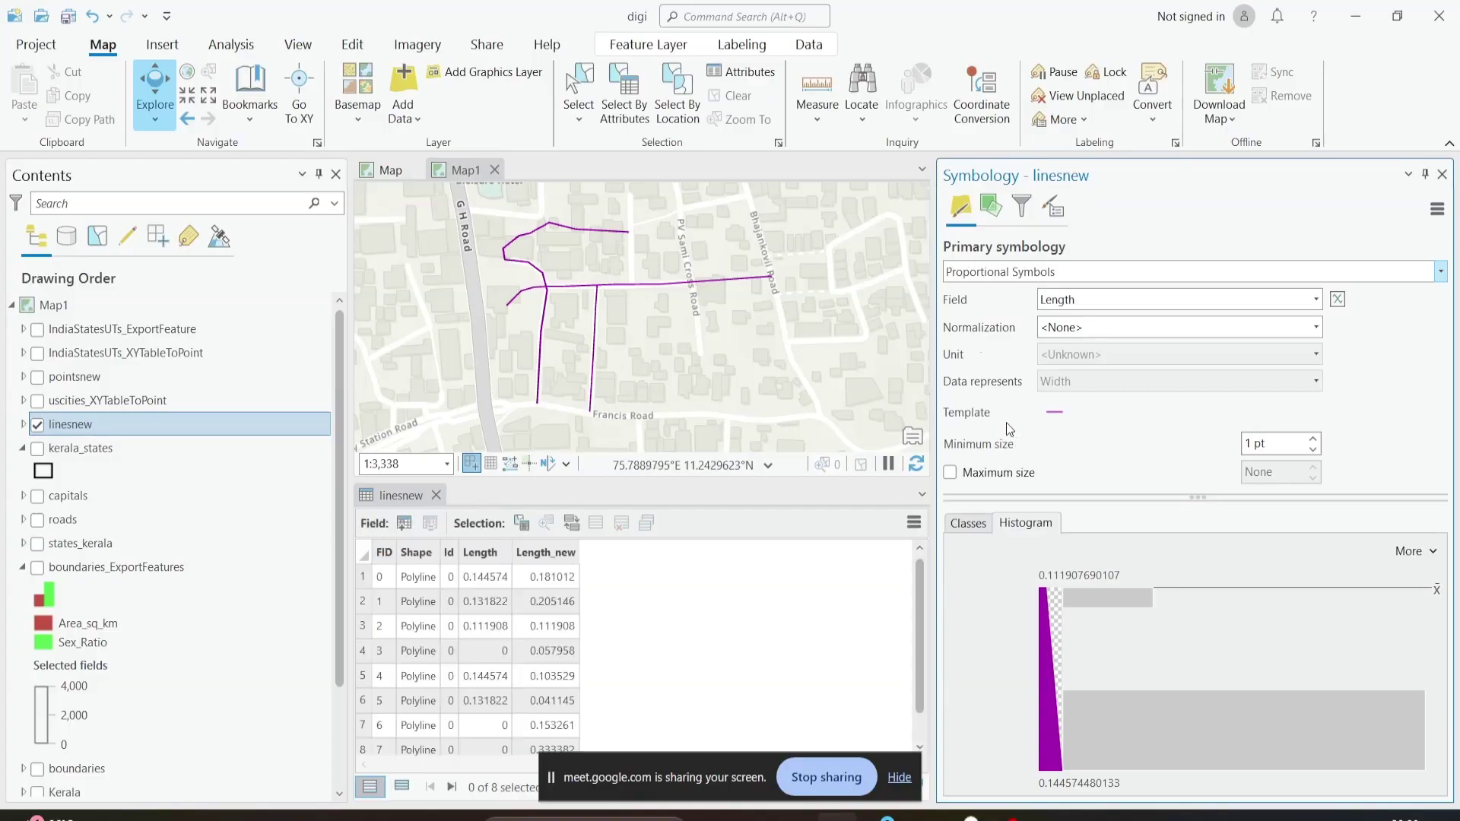
scroll(768, 287, "up", 5)
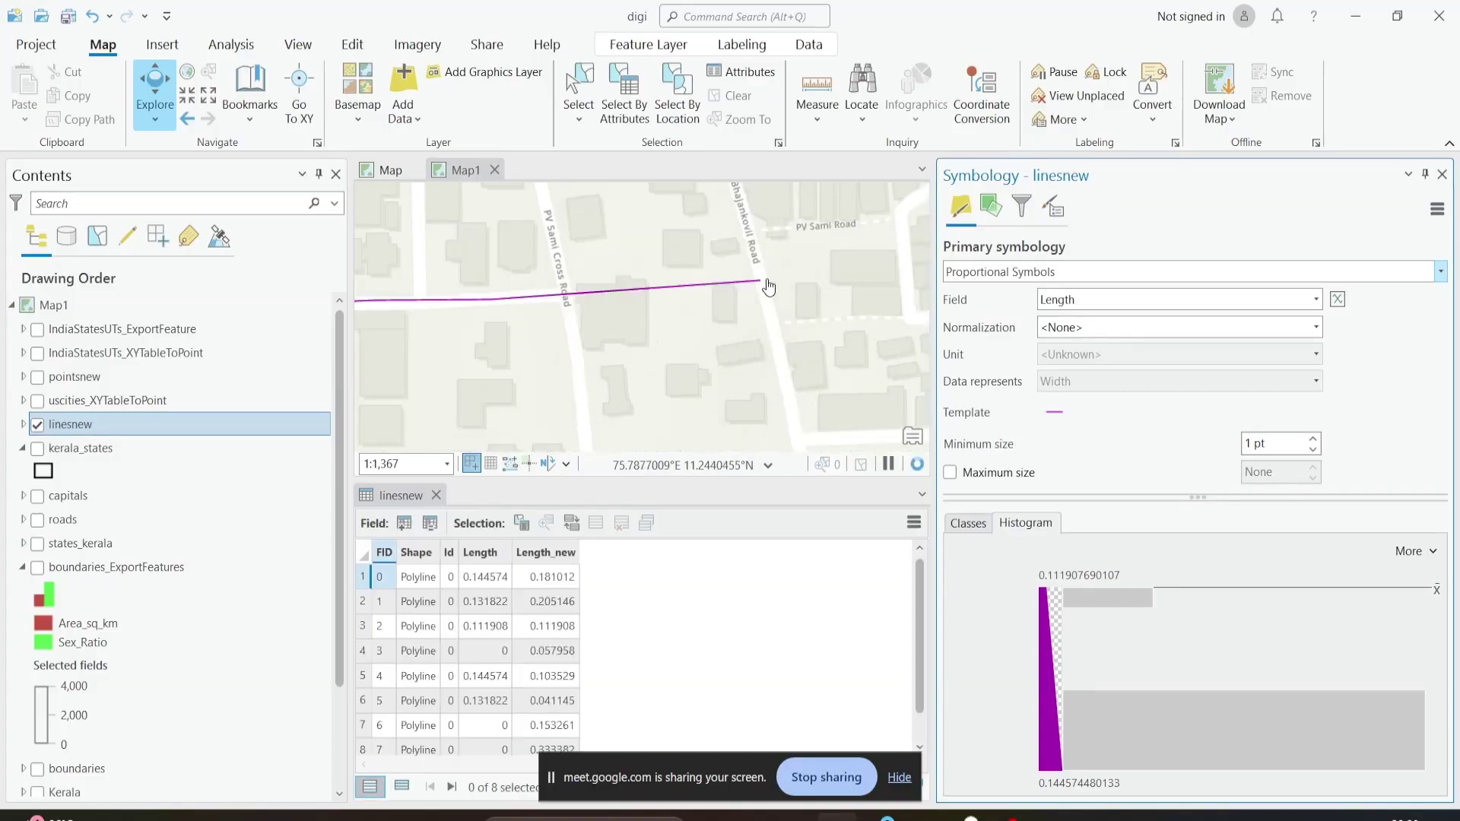
scroll(767, 287, "up", 6)
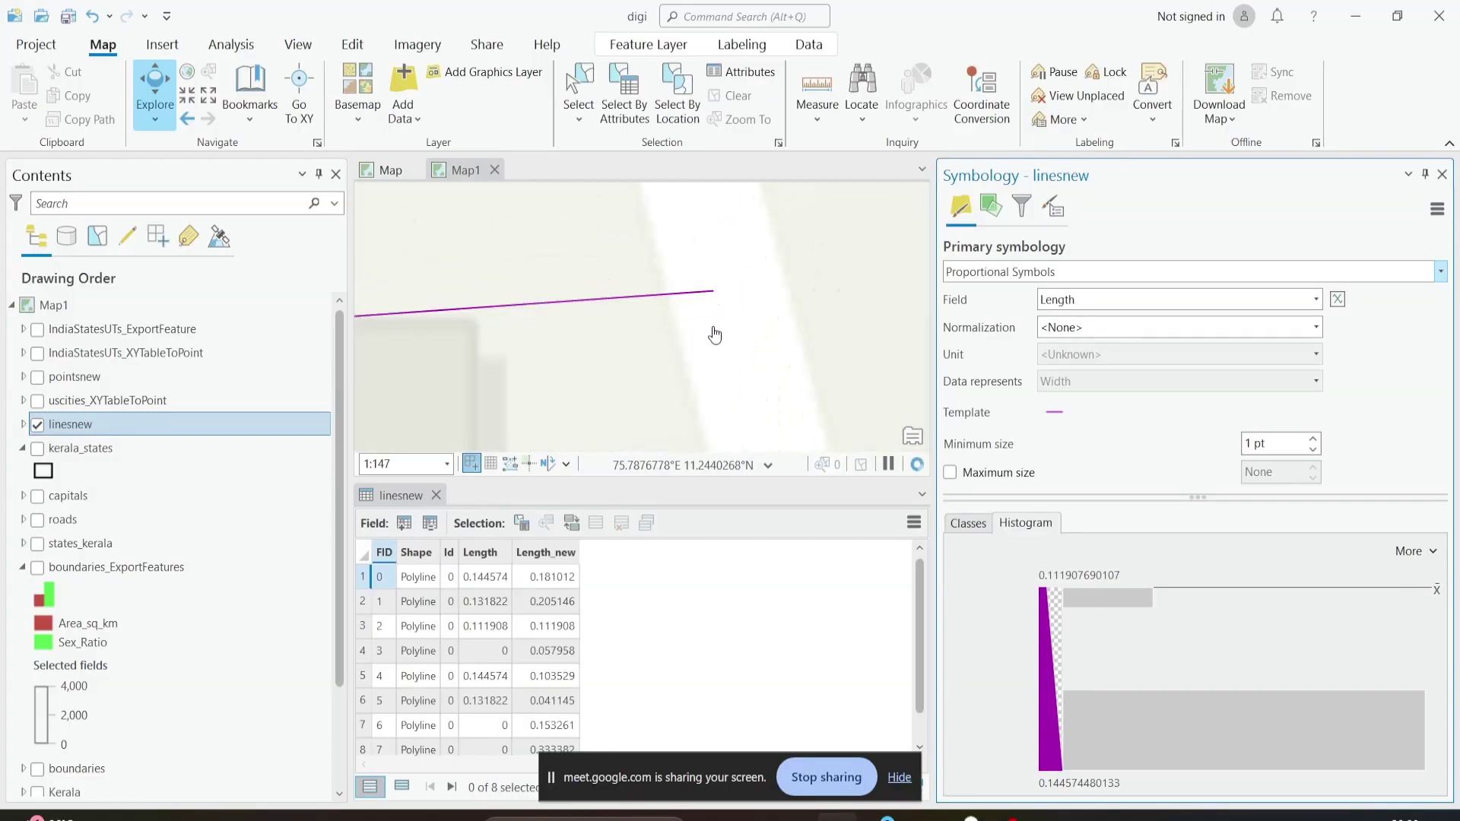
scroll(715, 266, "down", 9)
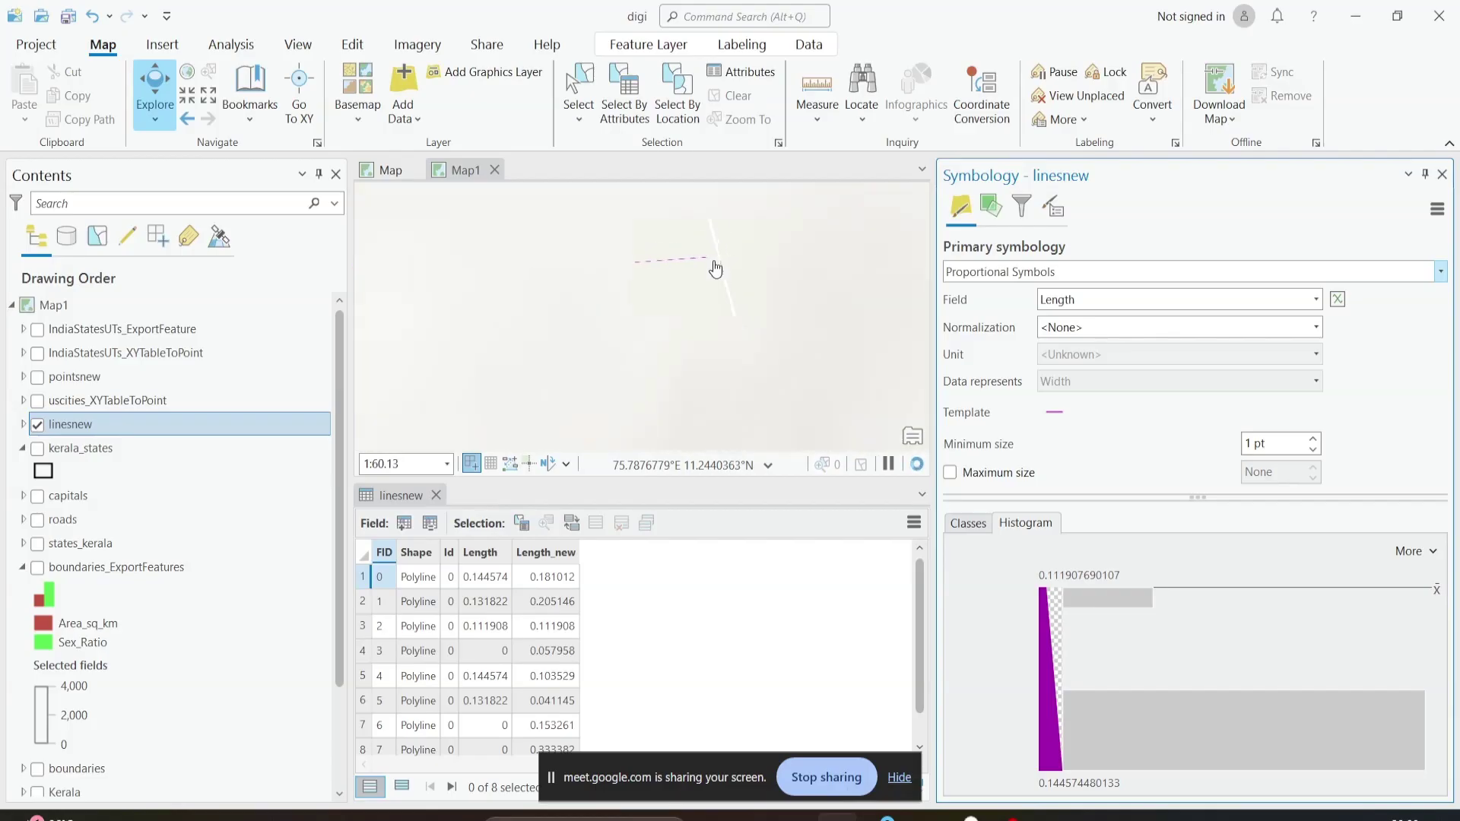
scroll(715, 266, "down", 3)
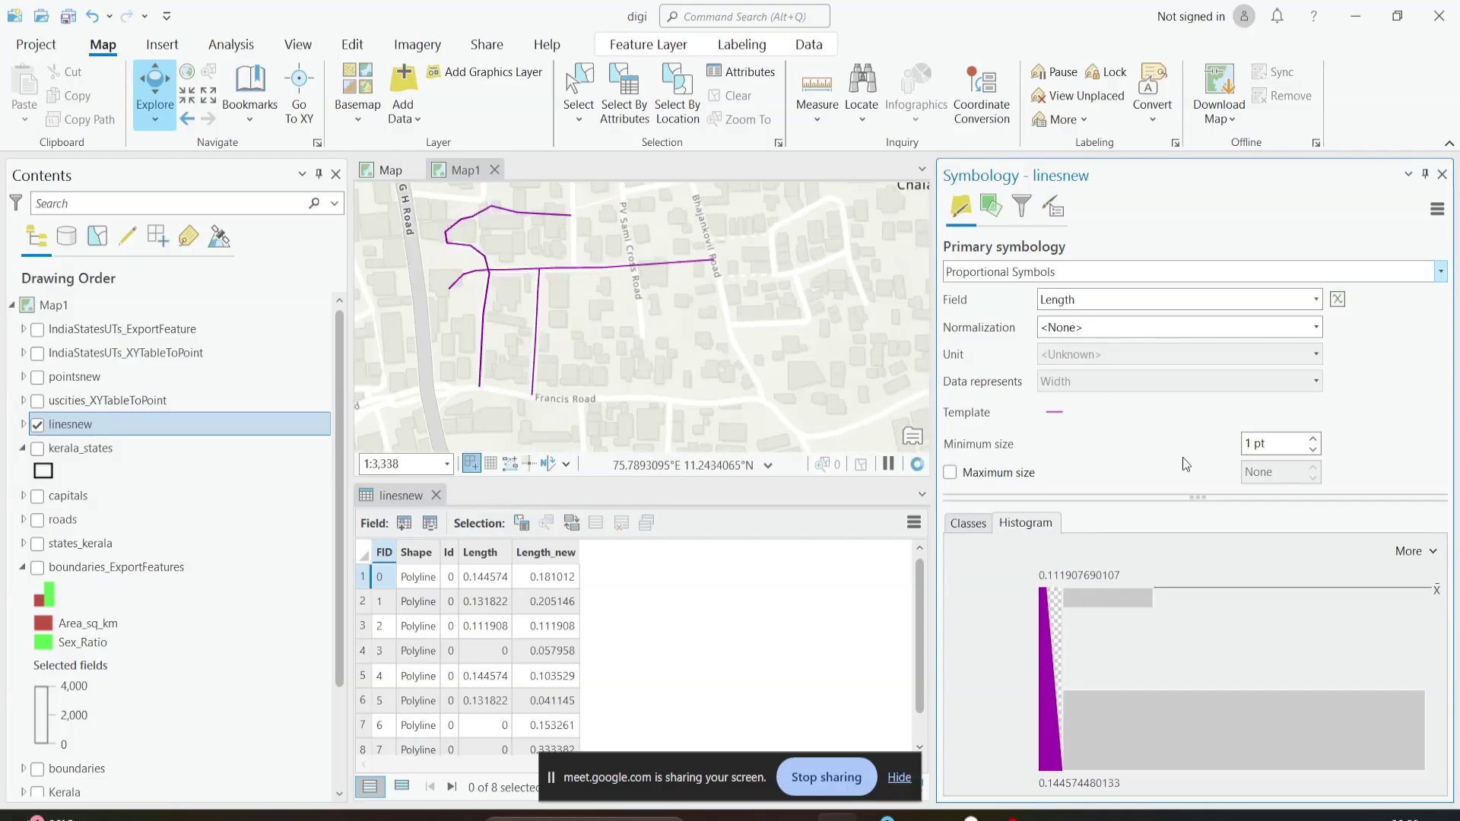
Step: Set the proportional symbols' minimum size to 3 pt, enable the maximum size and set it to 5 pt
double_click(1314, 440)
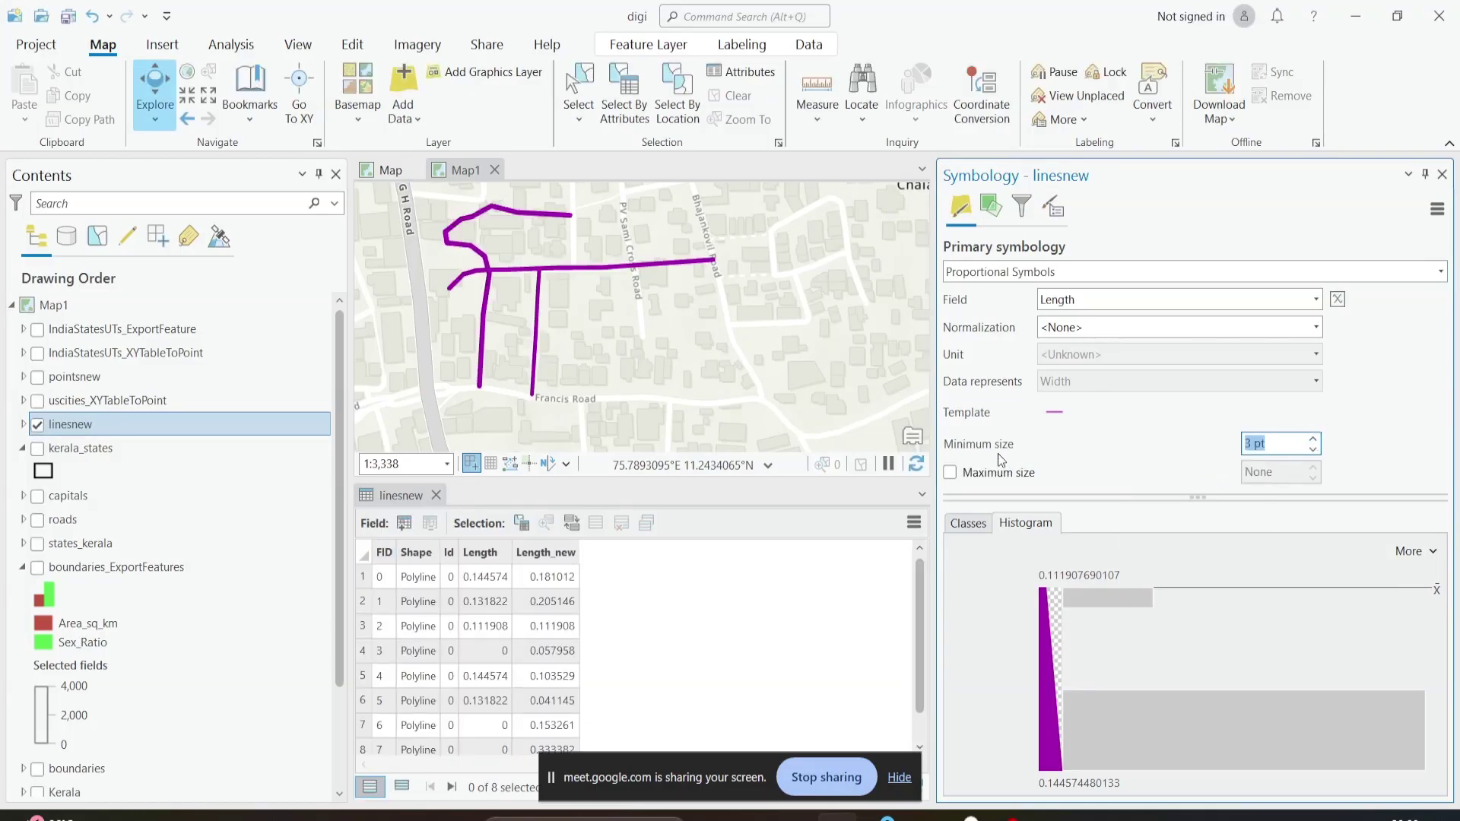
left_click(976, 471)
left_click(1313, 480)
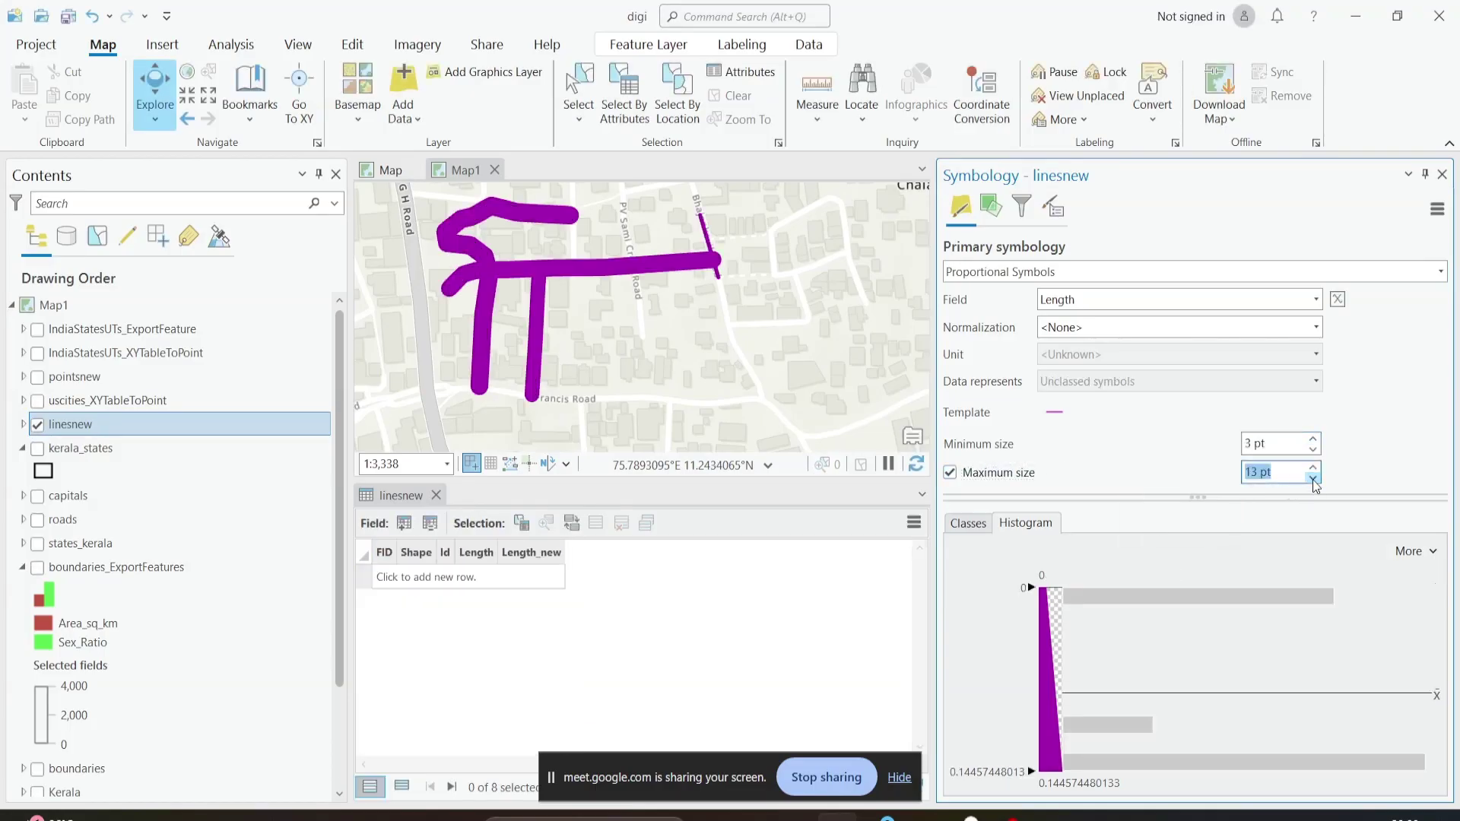
double_click(1314, 480)
double_click(1314, 480)
double_click(1313, 480)
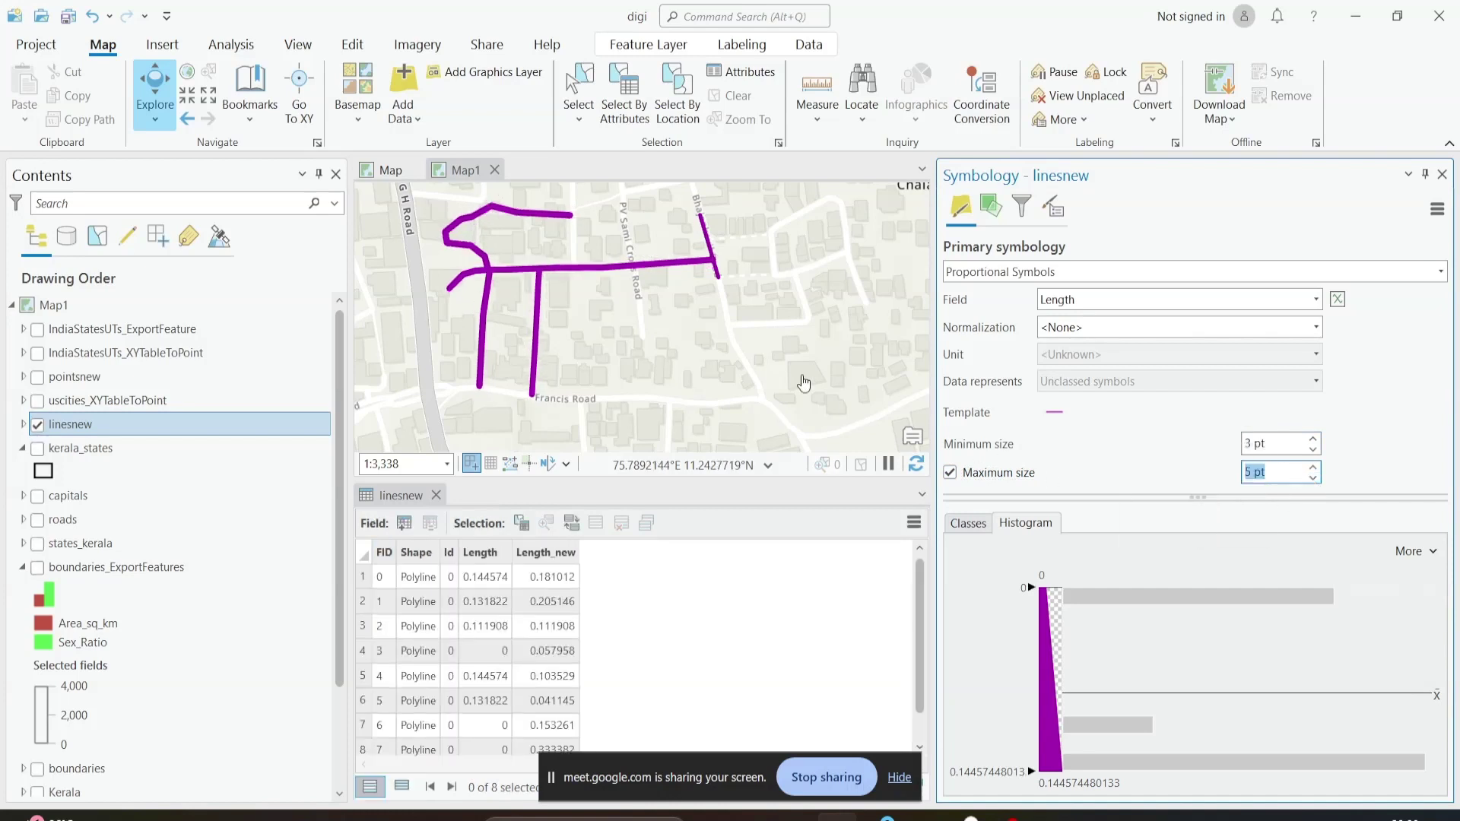
Step: Change the linesnew primary symbology to Charts and set the chart type to Pie Chart
left_click(768, 361)
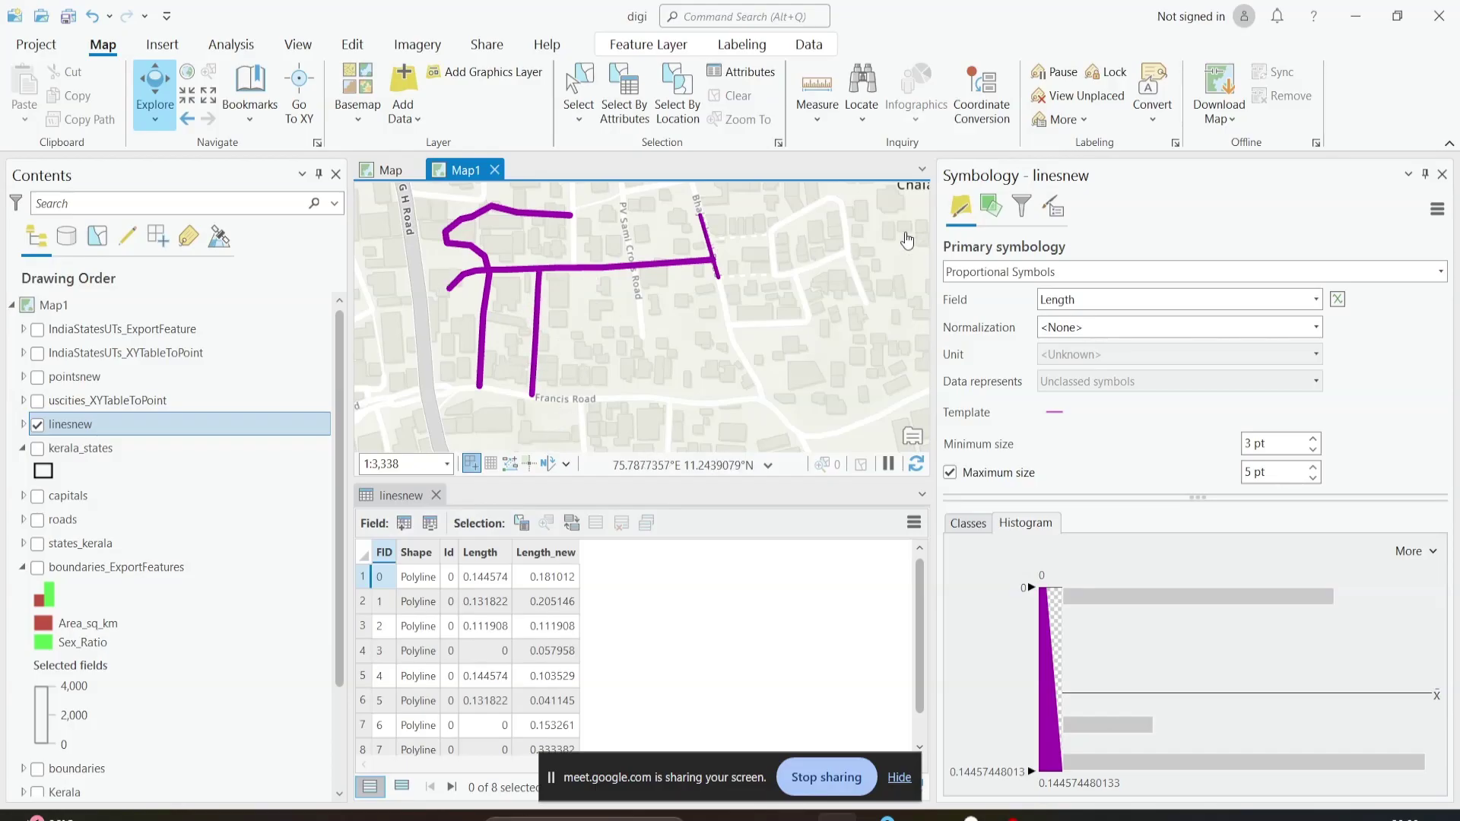
left_click(1098, 271)
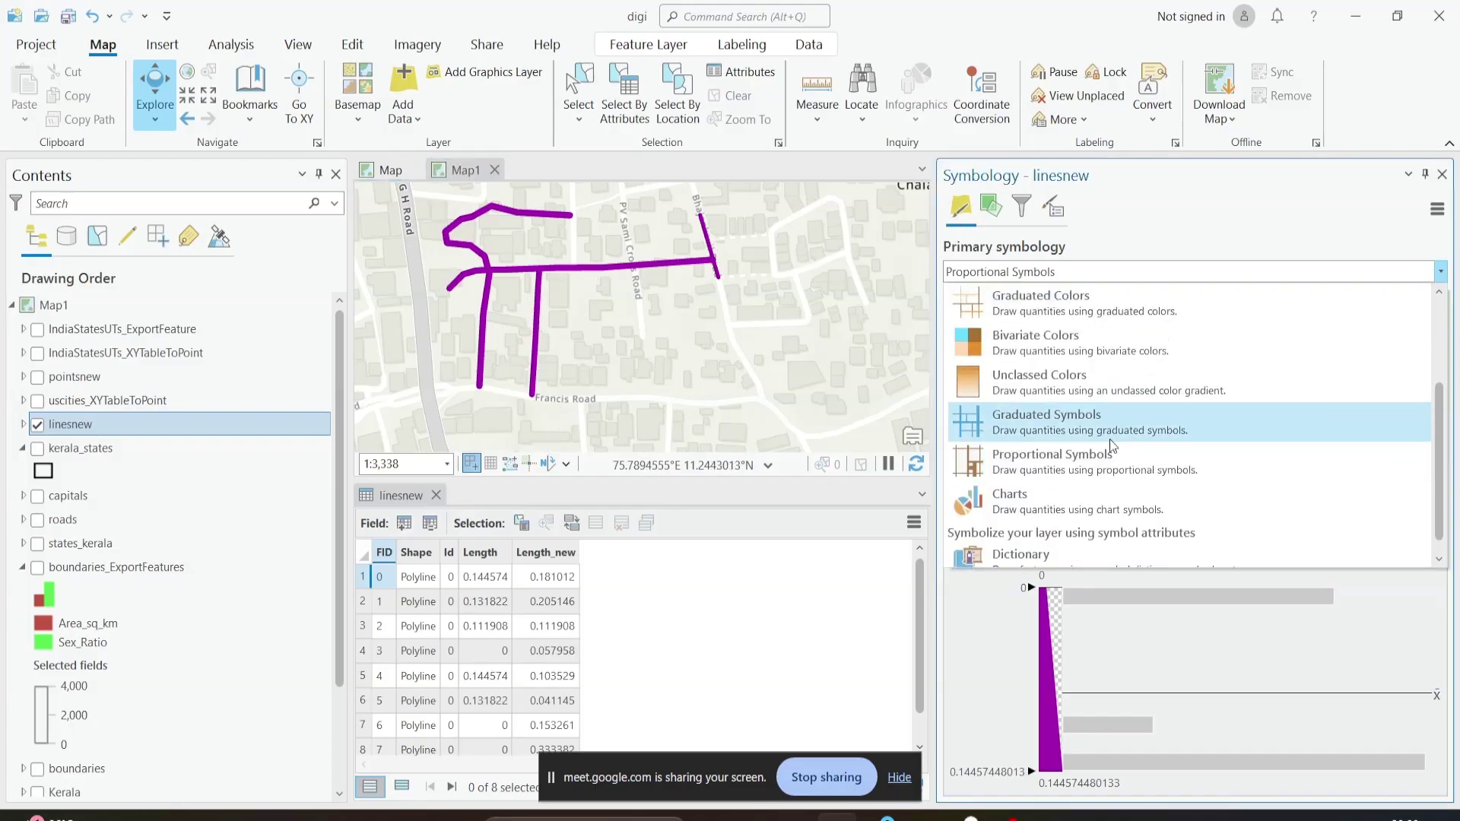
left_click(1082, 487)
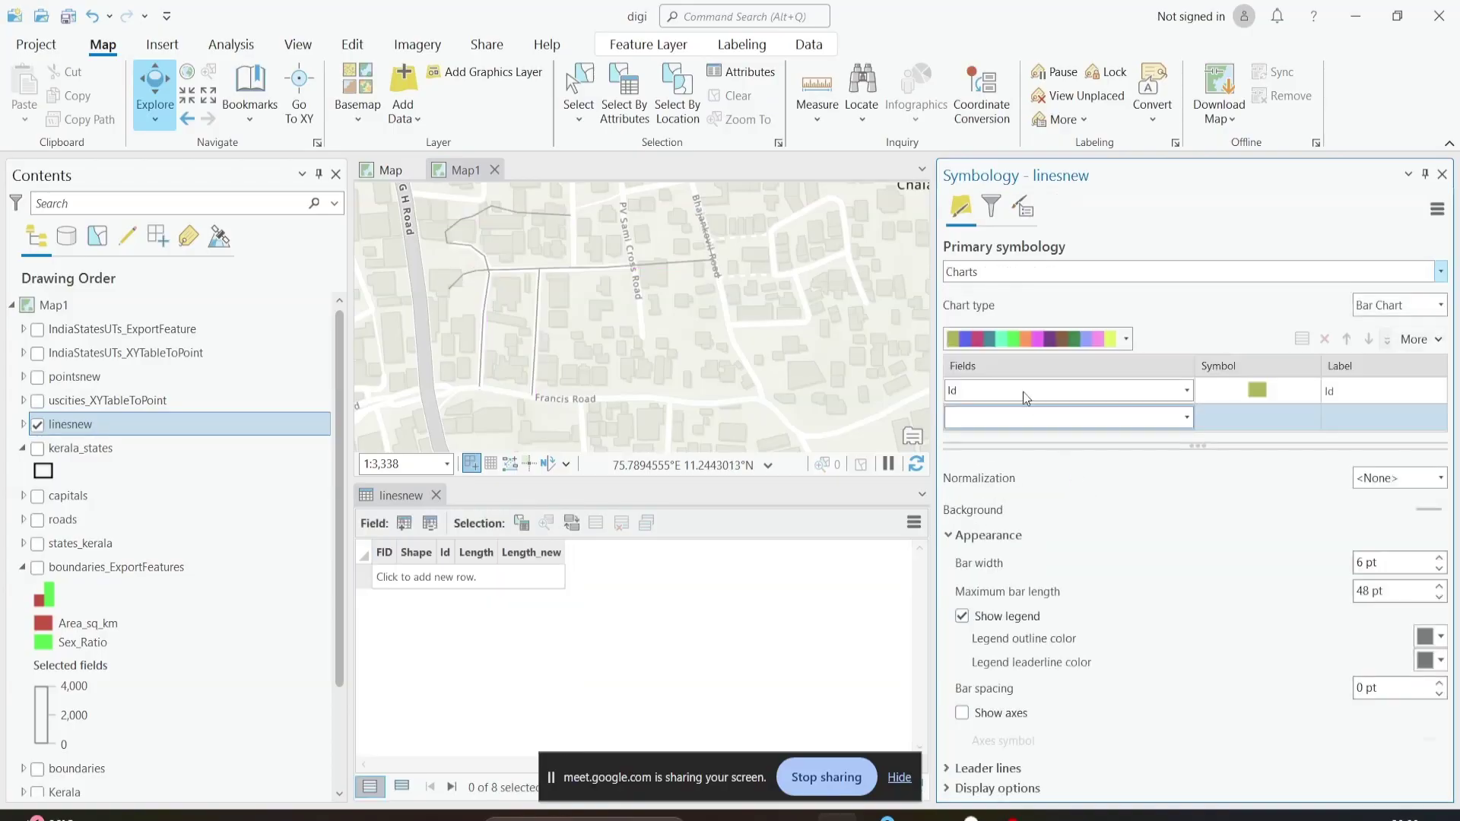
left_click(1402, 312)
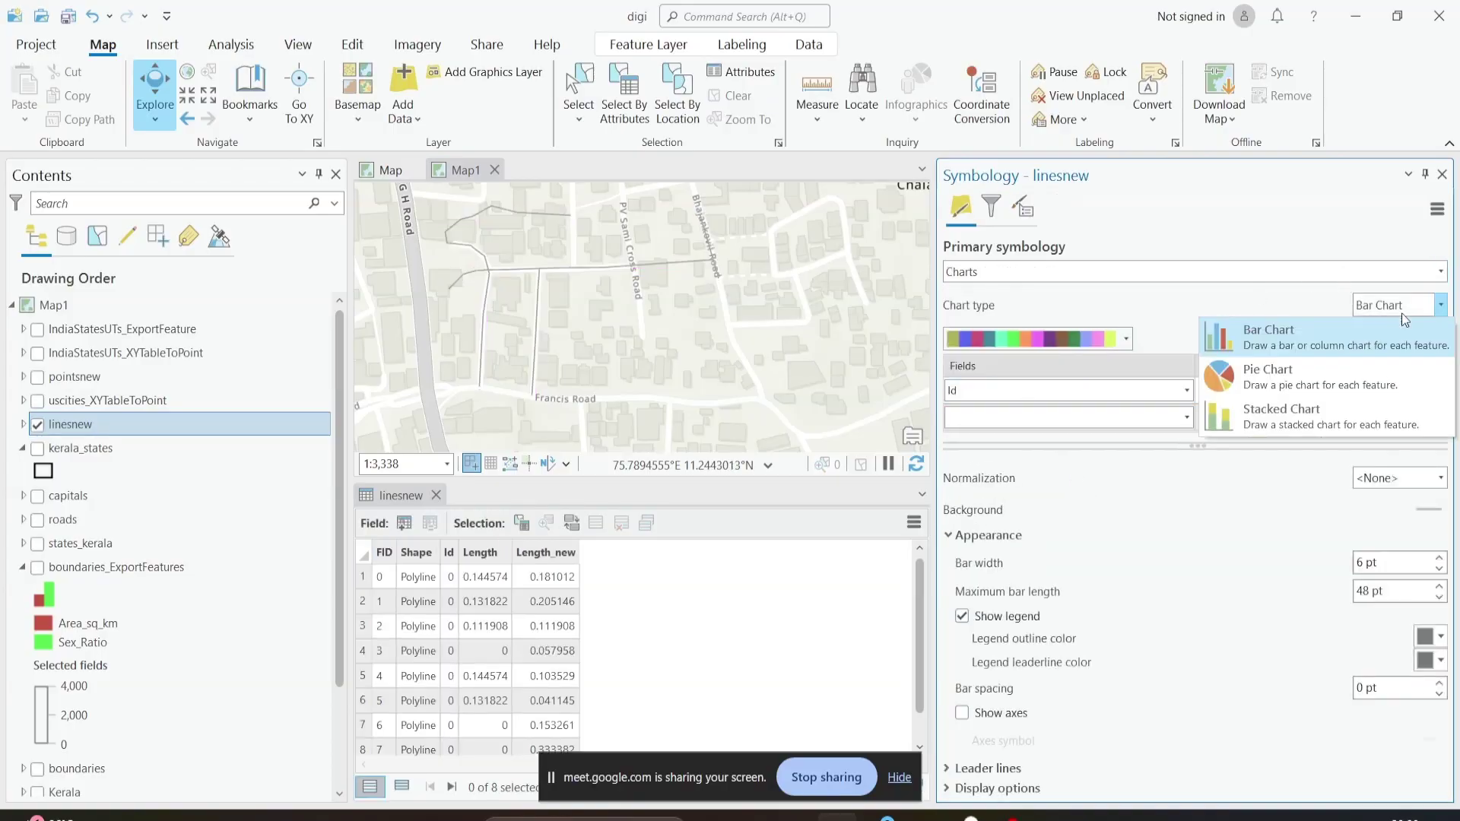
left_click(1364, 368)
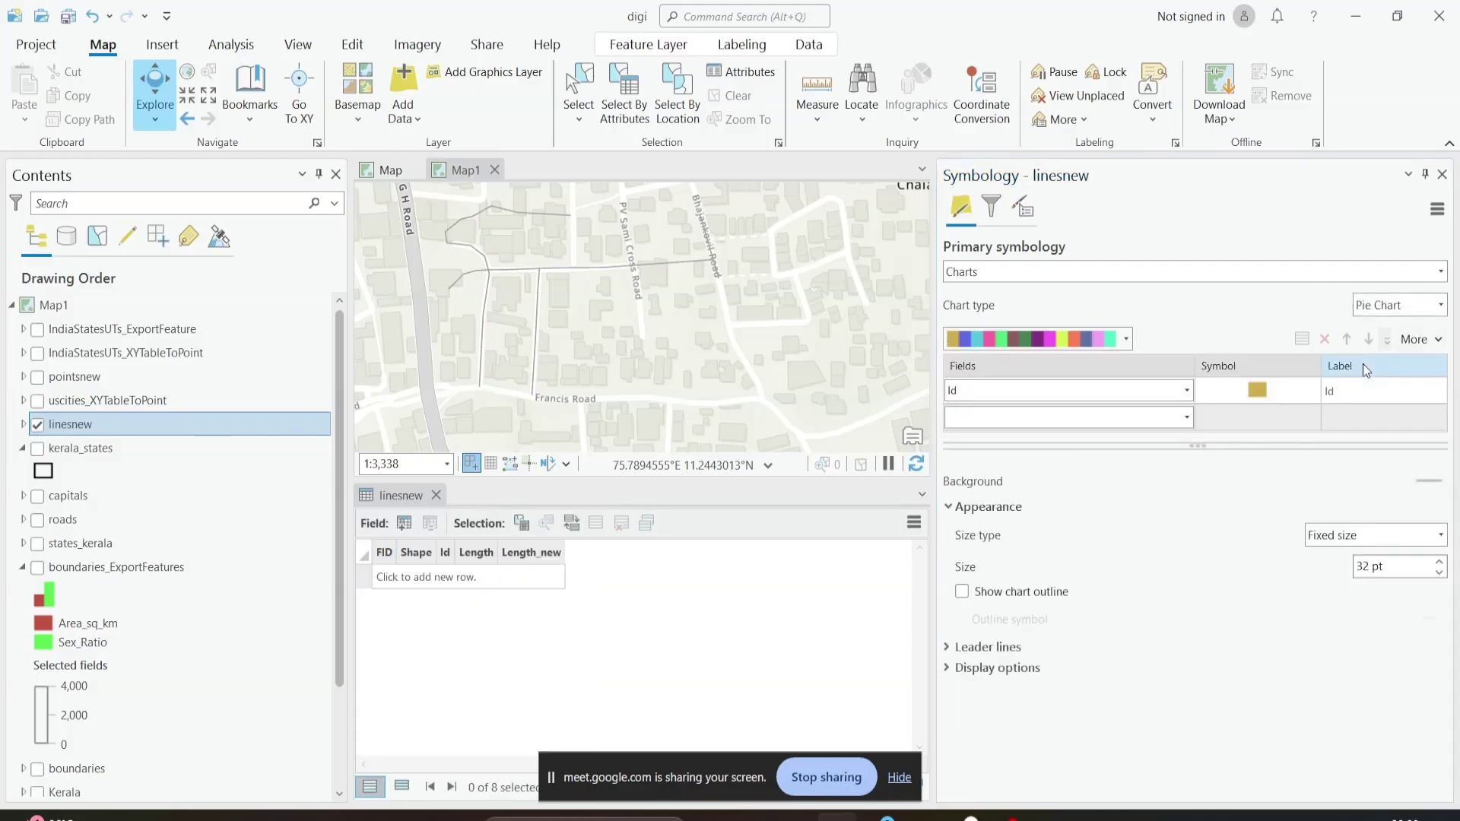
Step: Chart the Length and Length_new fields in the linesnew pie charts and inspect the pies on the map
left_click(1152, 394)
left_click(1151, 394)
left_click(1139, 431)
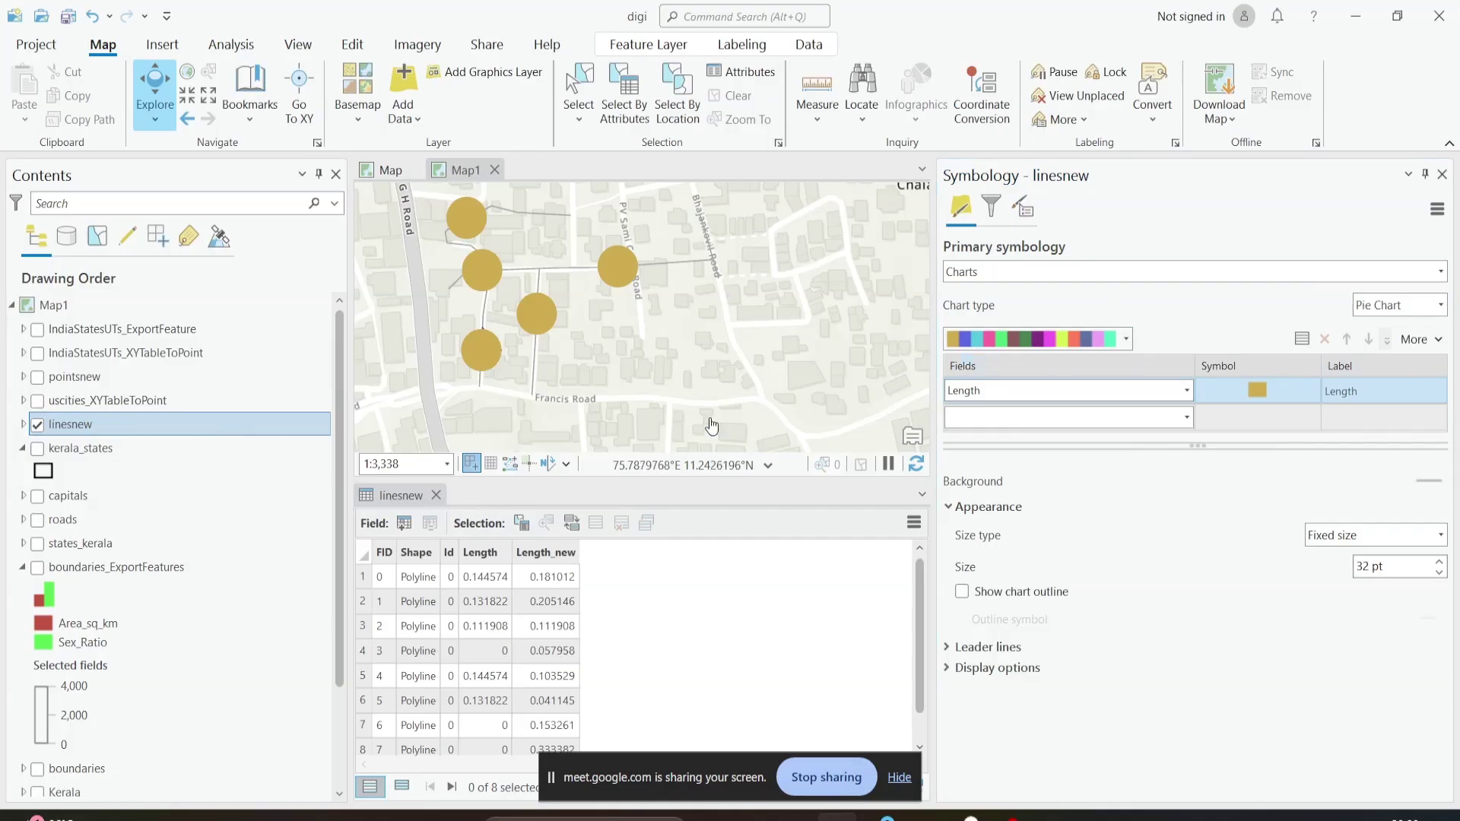
left_click(1212, 415)
left_click(1144, 421)
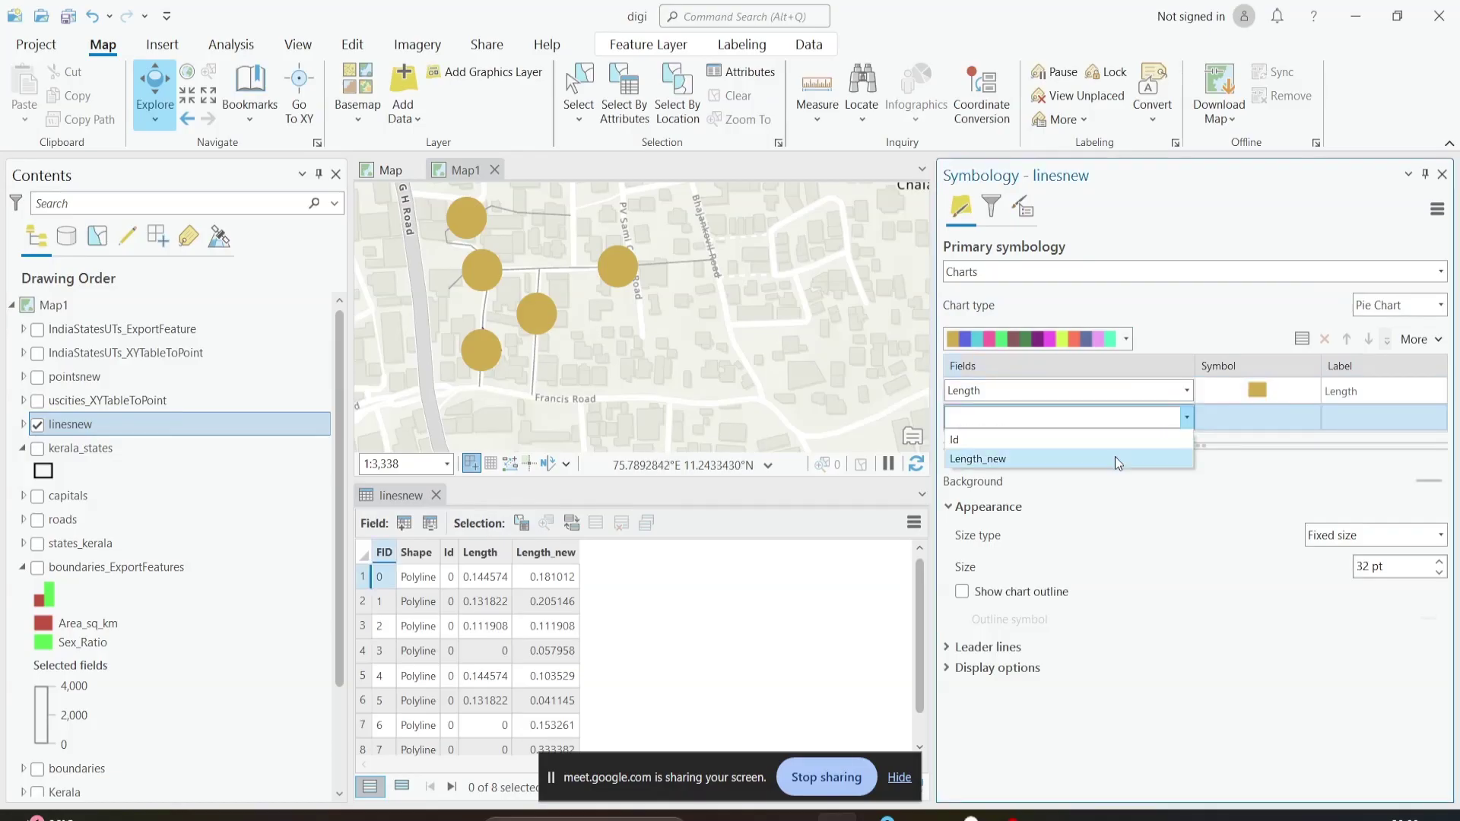
left_click(1124, 452)
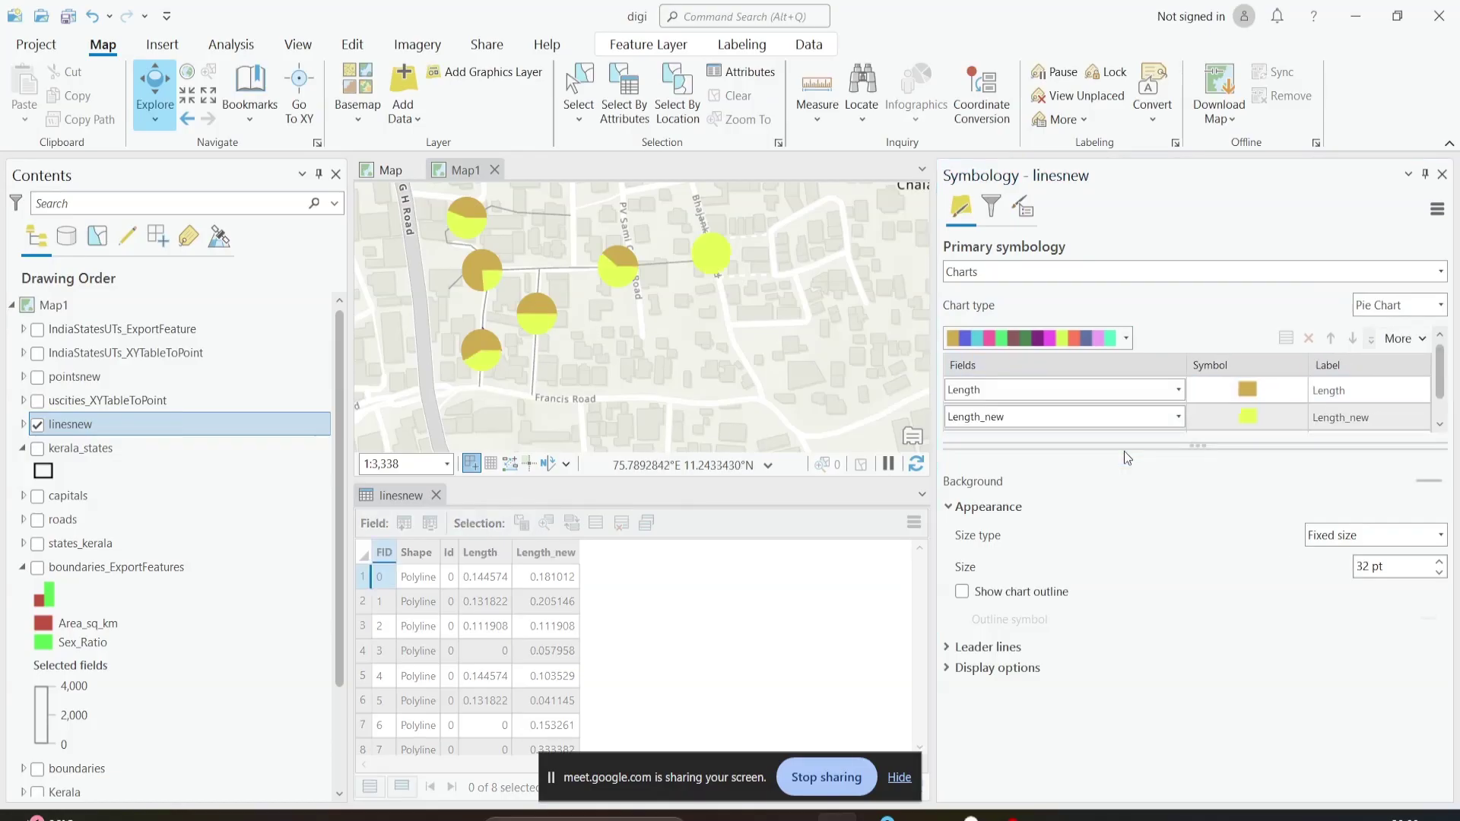
scroll(582, 289, "down", 3)
scroll(583, 289, "up", 3)
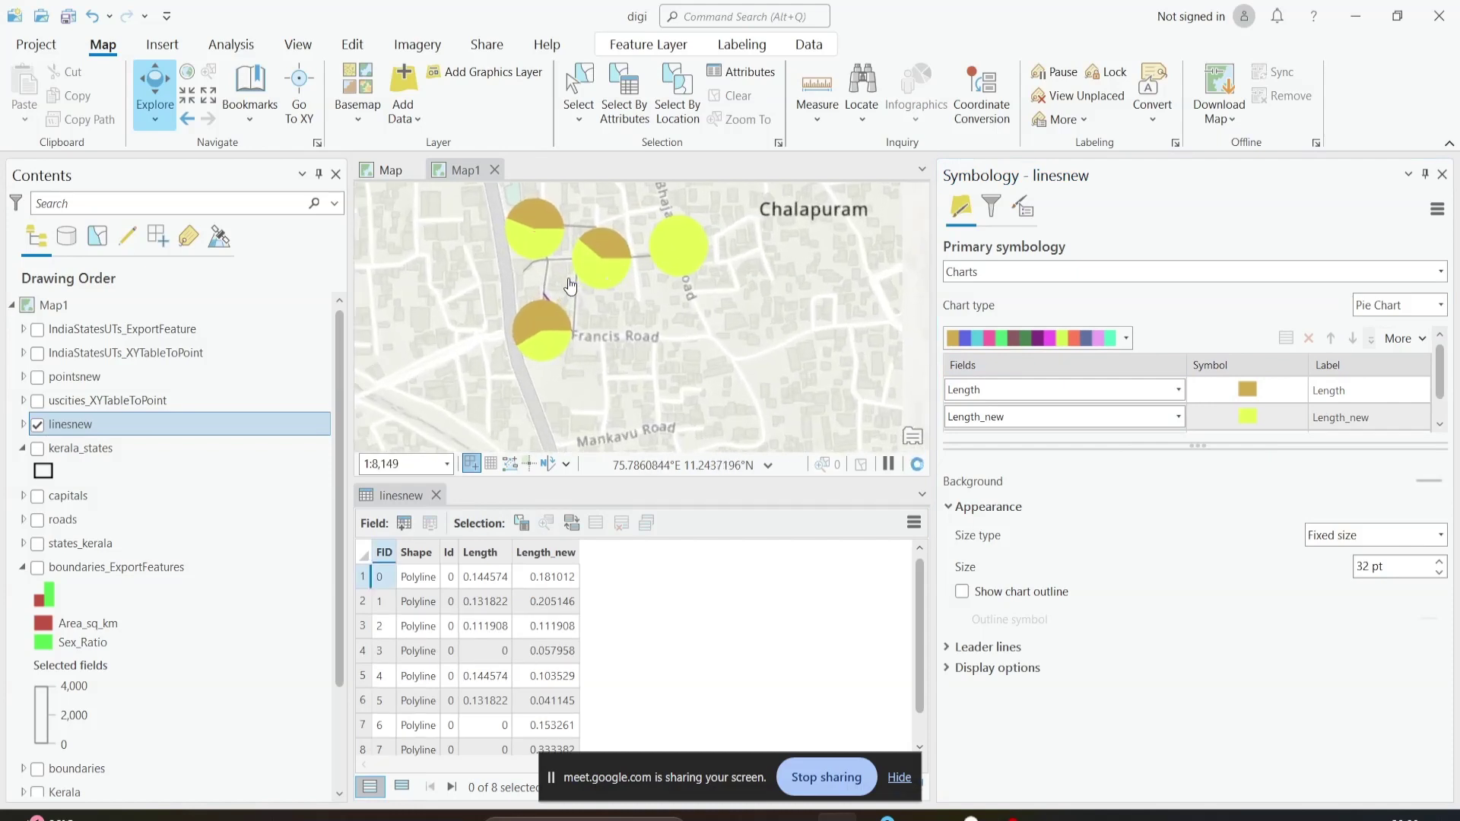
scroll(677, 275, "up", 2)
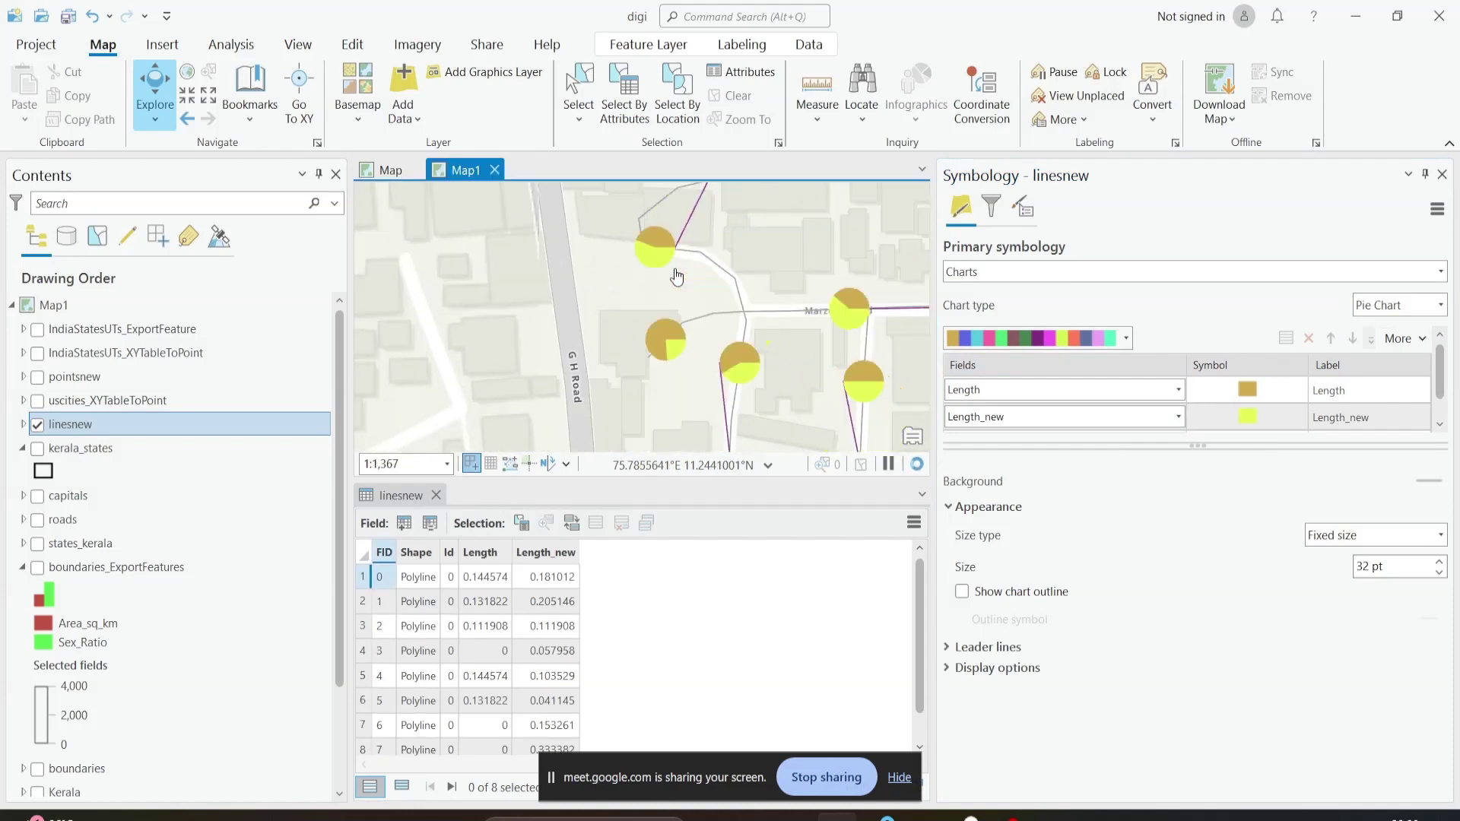
scroll(701, 318, "down", 2)
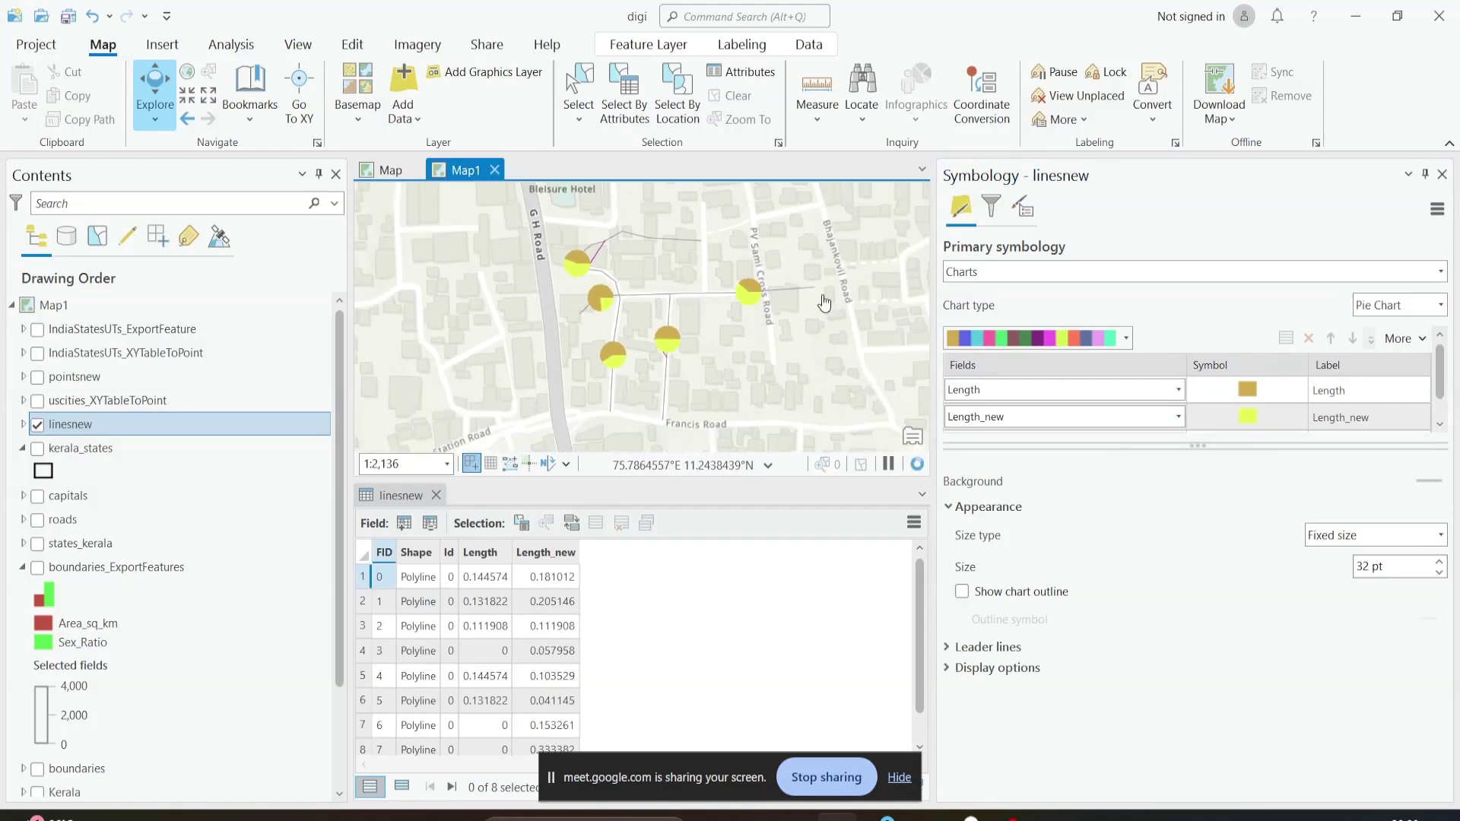
Step: Change the linesnew primary symbology back to Single Symbol
left_click(1035, 278)
scroll(1033, 344, "up", 3)
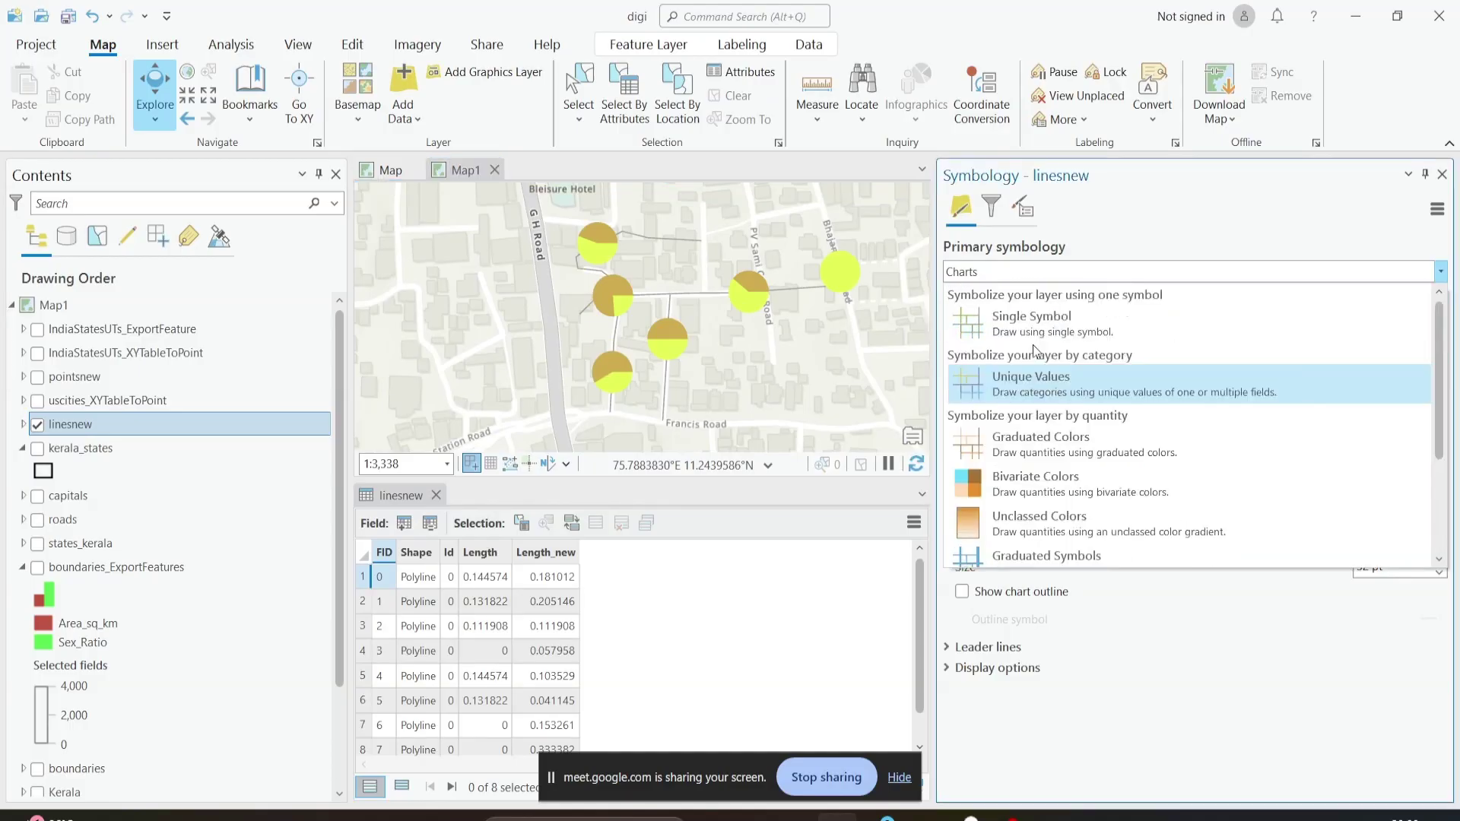
left_click(1059, 326)
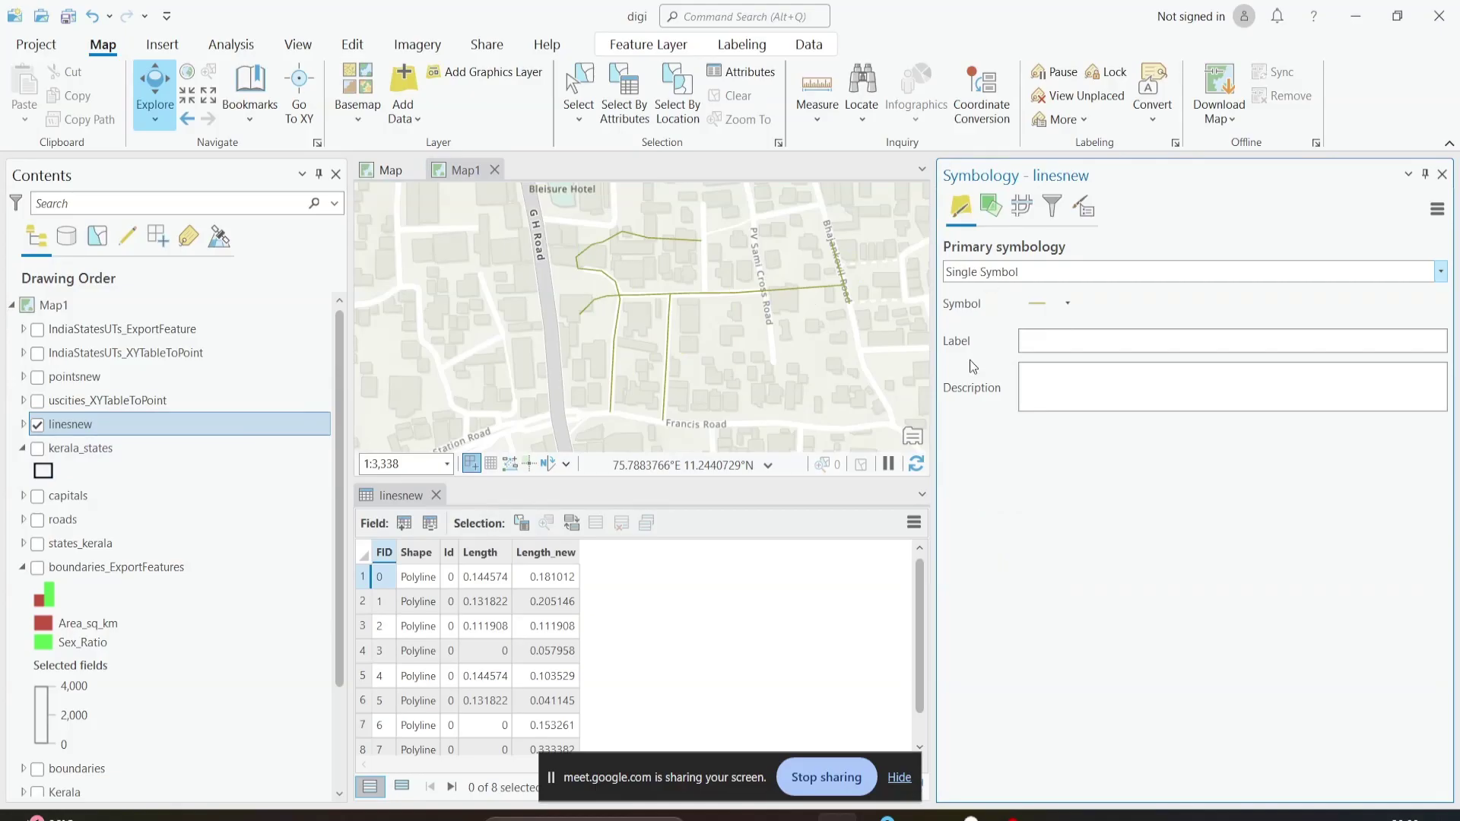
Step: Hide the linesnew layer, display IndiaStatesUTs_ExportFeature and open its symbology settings
left_click(37, 425)
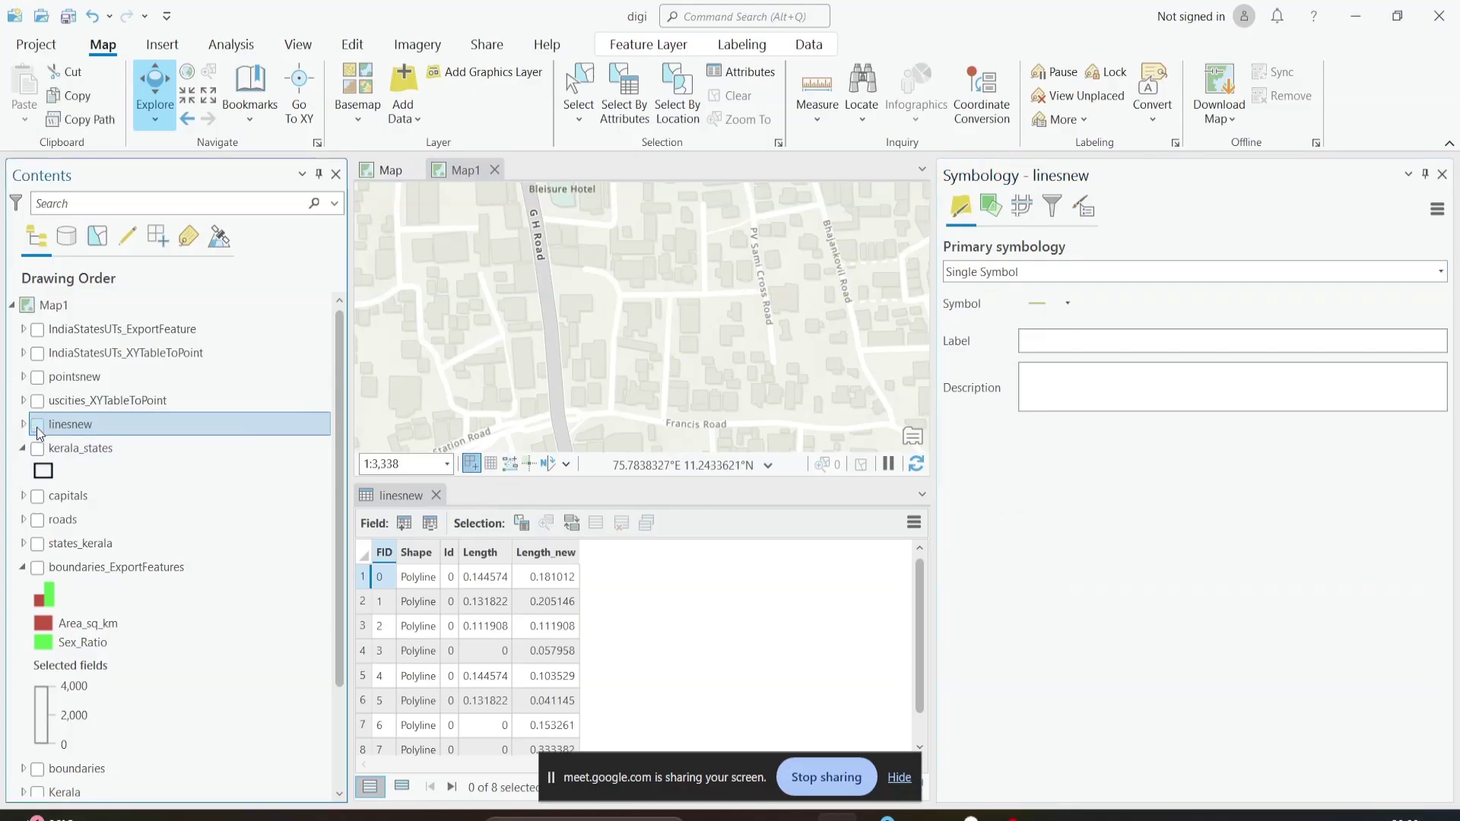
left_click(37, 378)
left_click(37, 330)
right_click(70, 330)
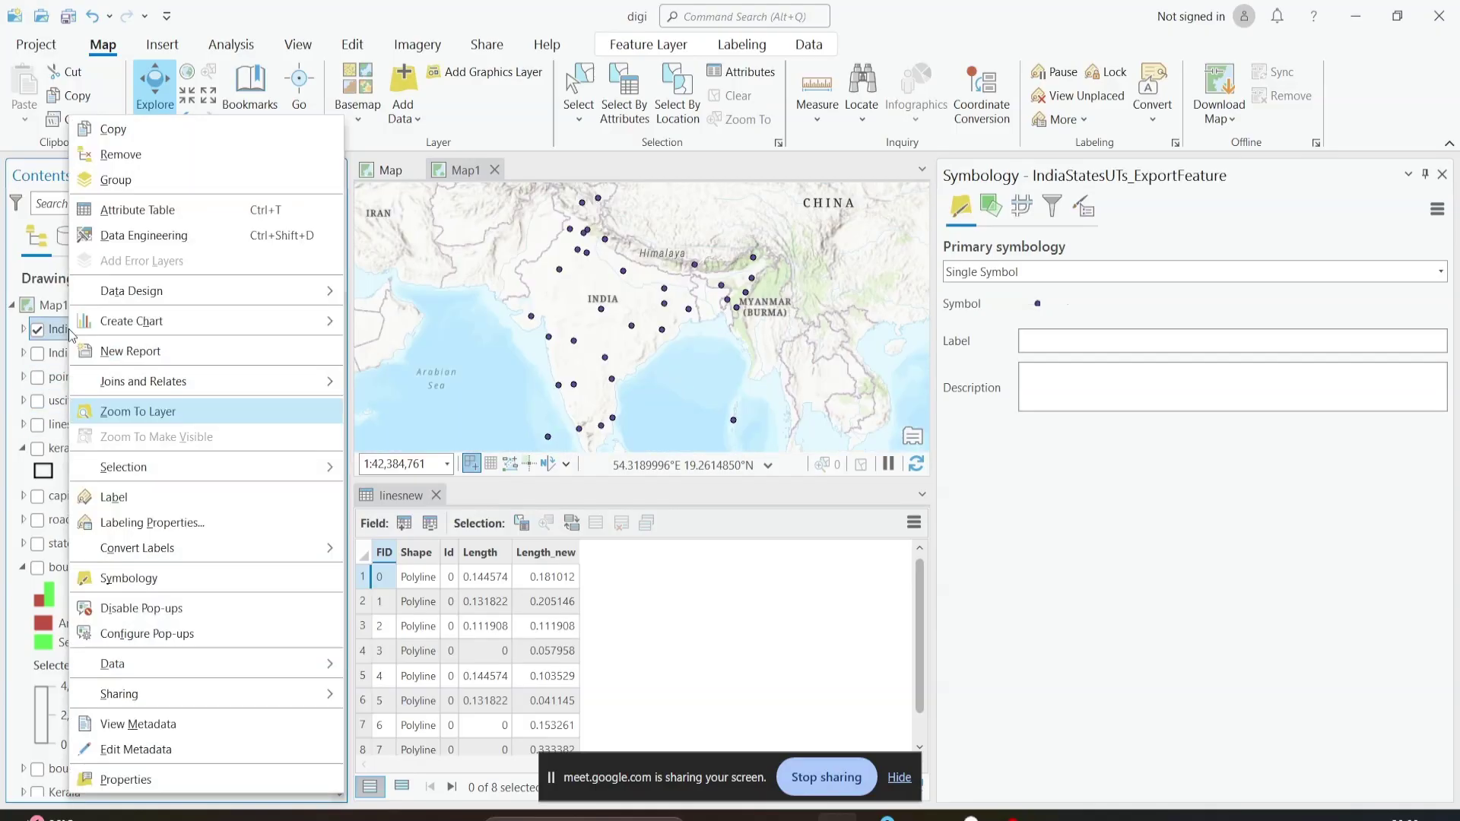
left_click(150, 583)
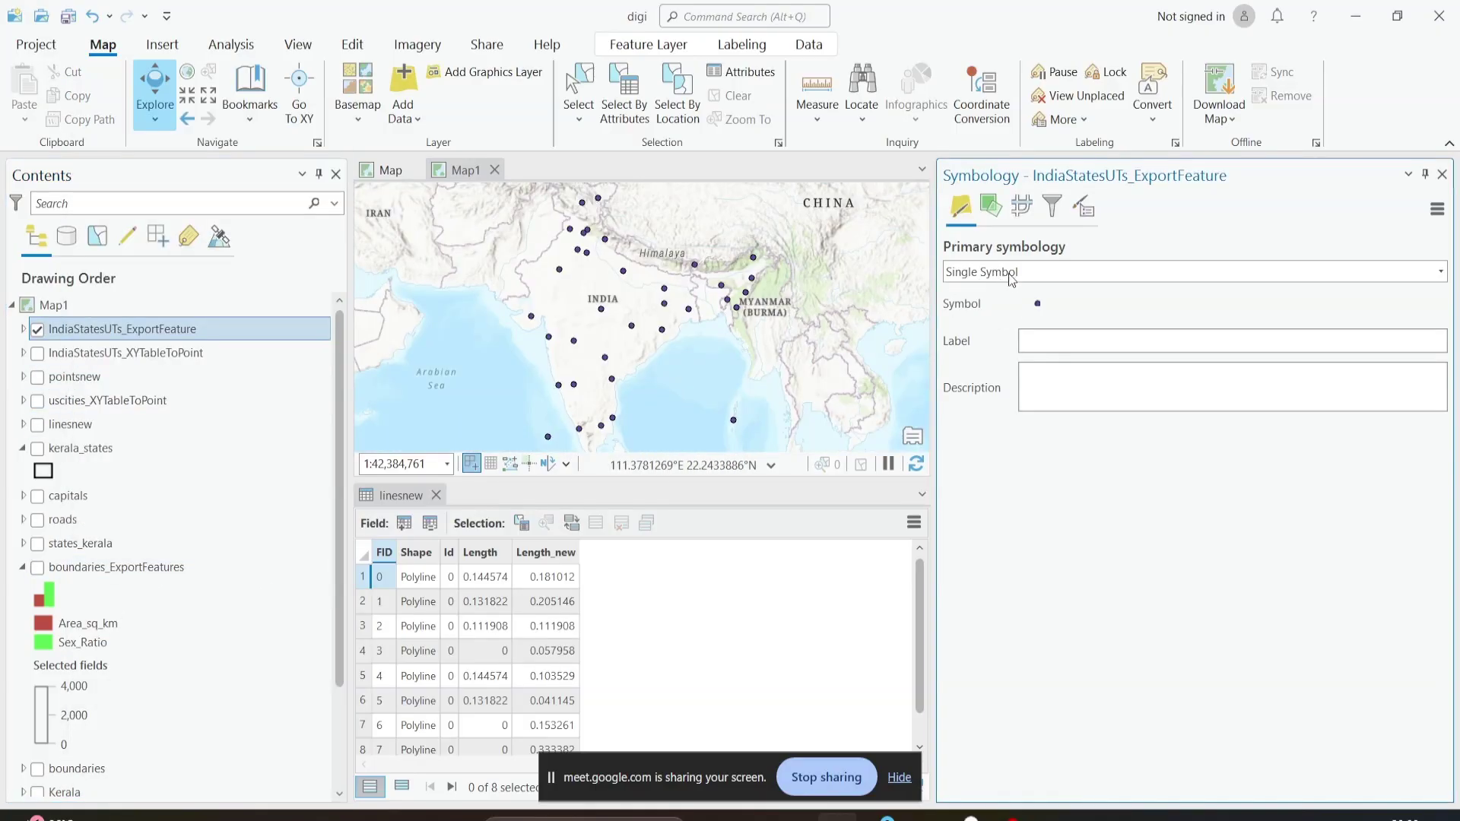
Step: Open the IndiaStatesUTs_ExportFeature point symbol for formatting and examine the symbols available in the gallery
left_click(1033, 303)
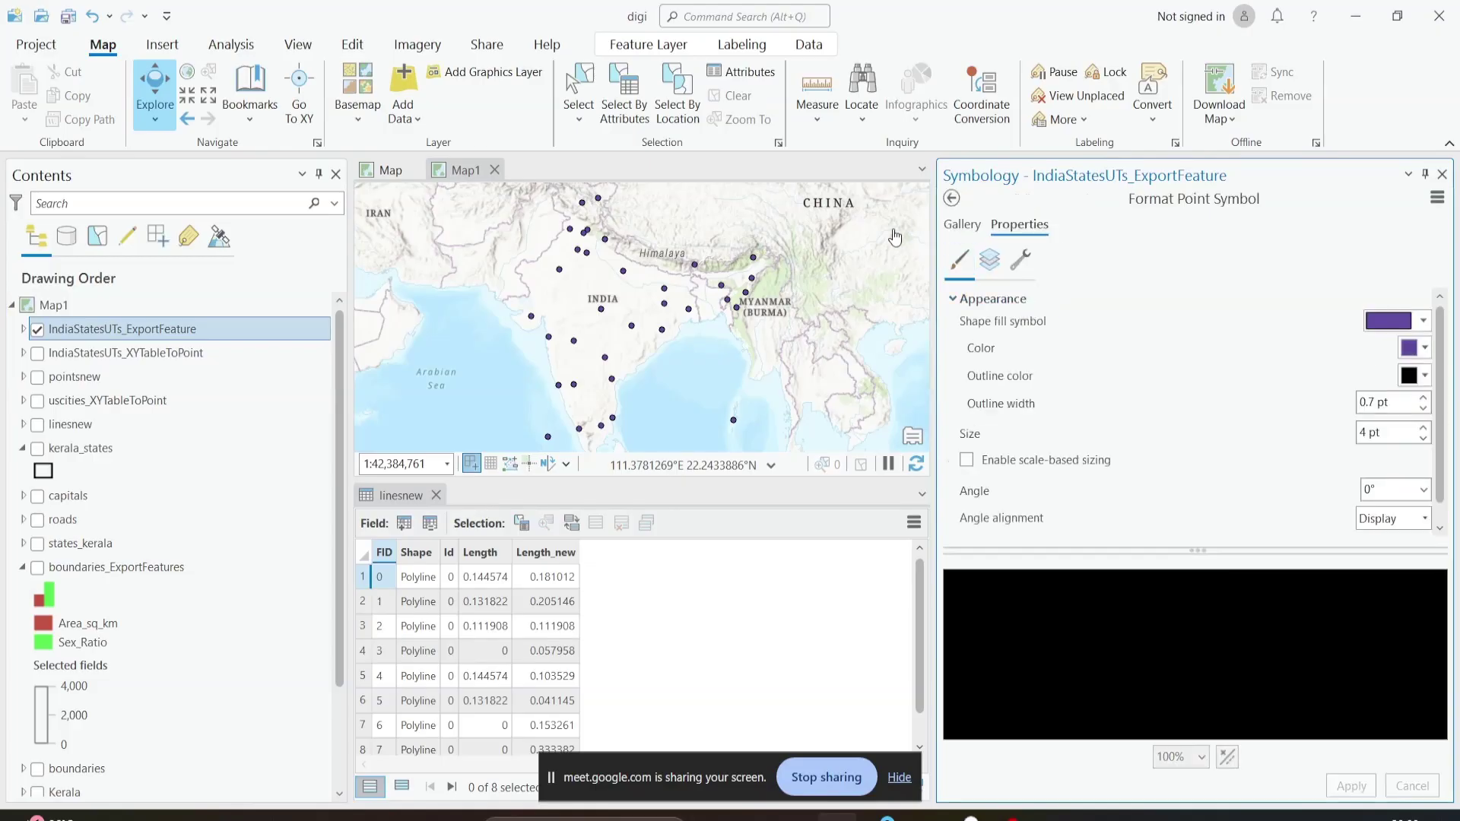
left_click(962, 223)
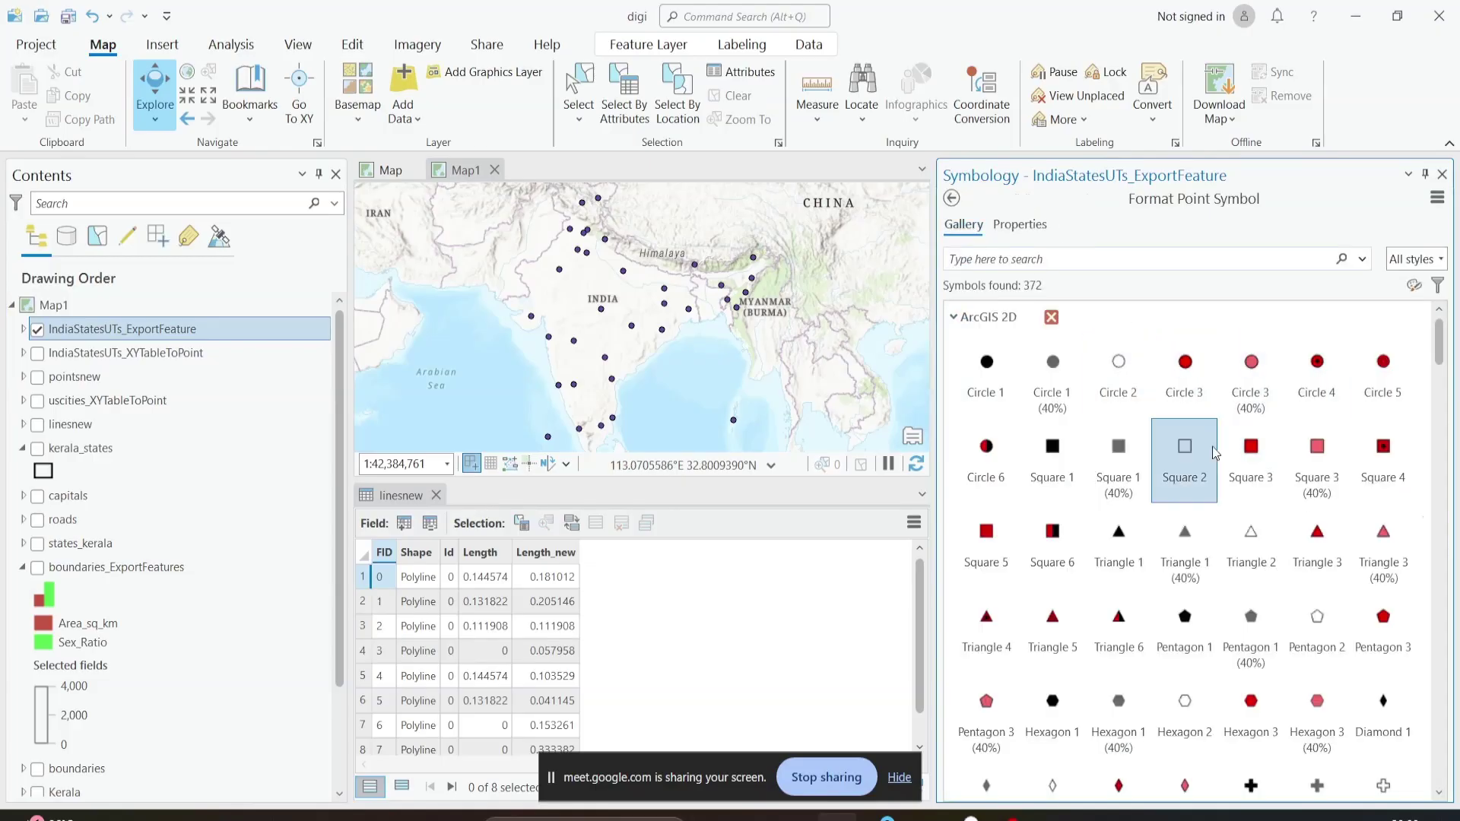
scroll(1213, 476, "down", 5)
scroll(1213, 477, "up", 5)
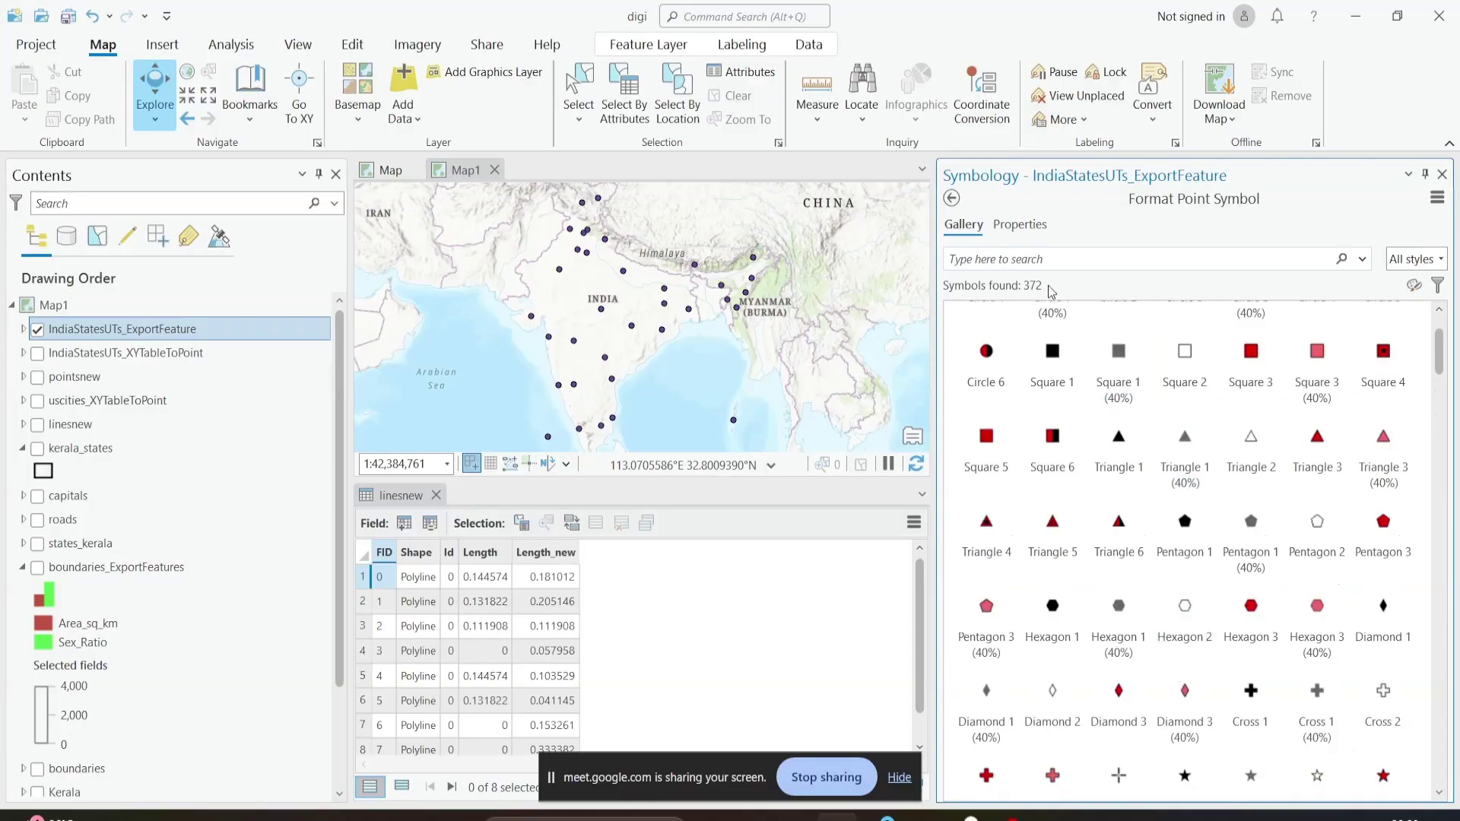
left_click(951, 198)
left_click(1037, 303)
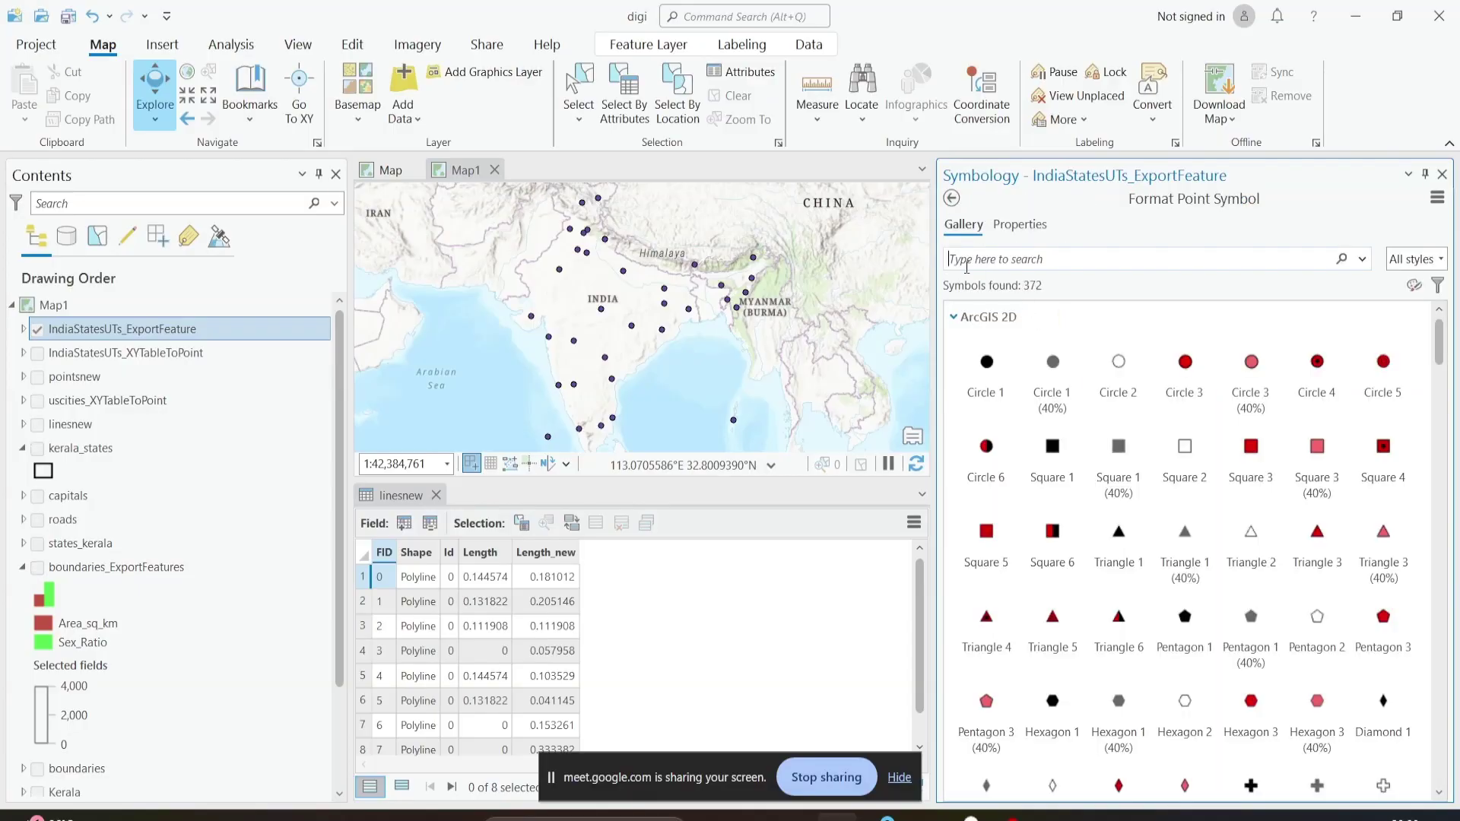
scroll(1057, 537, "down", 10)
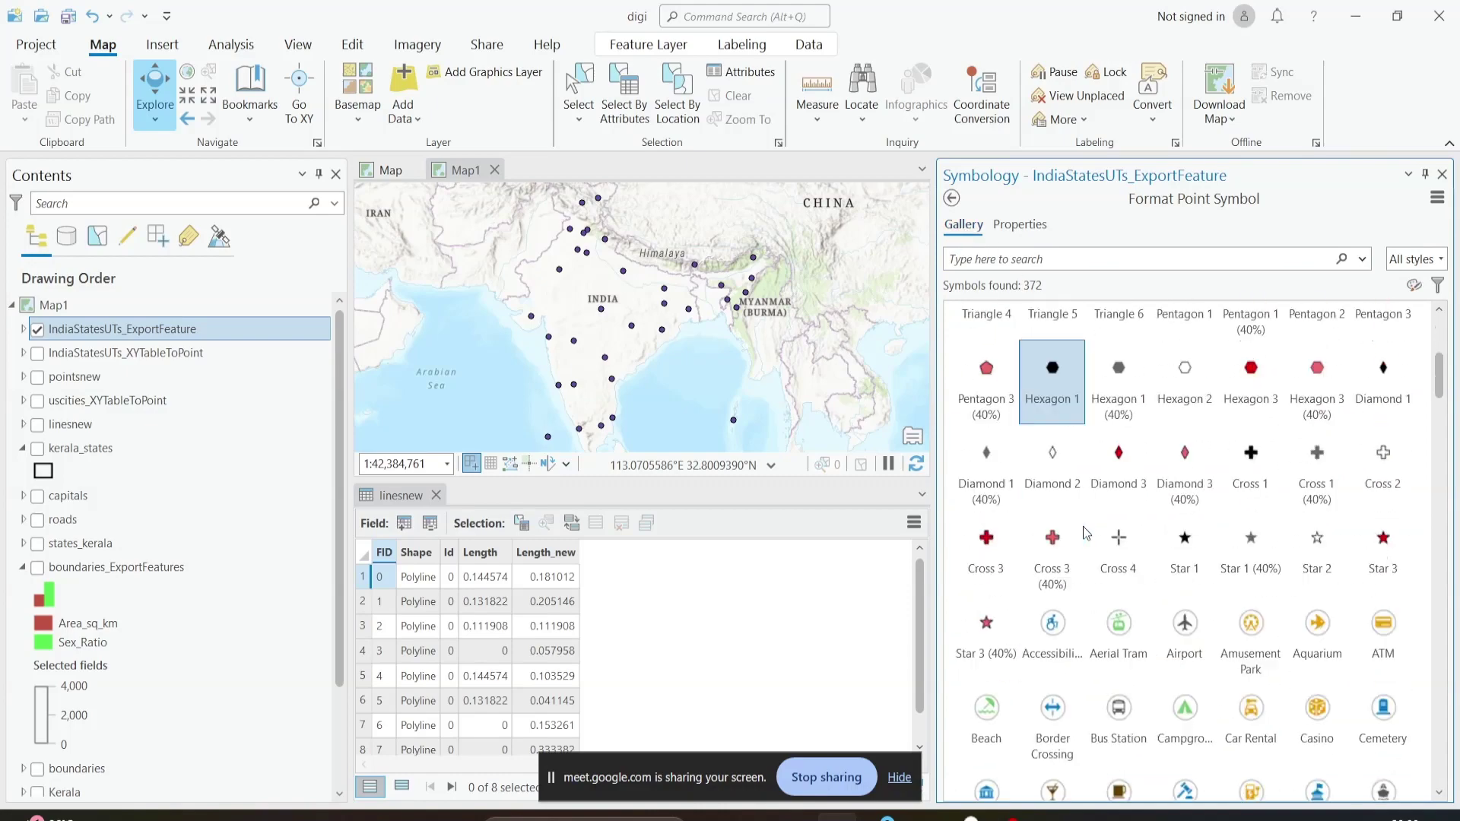
scroll(1086, 537, "down", 5)
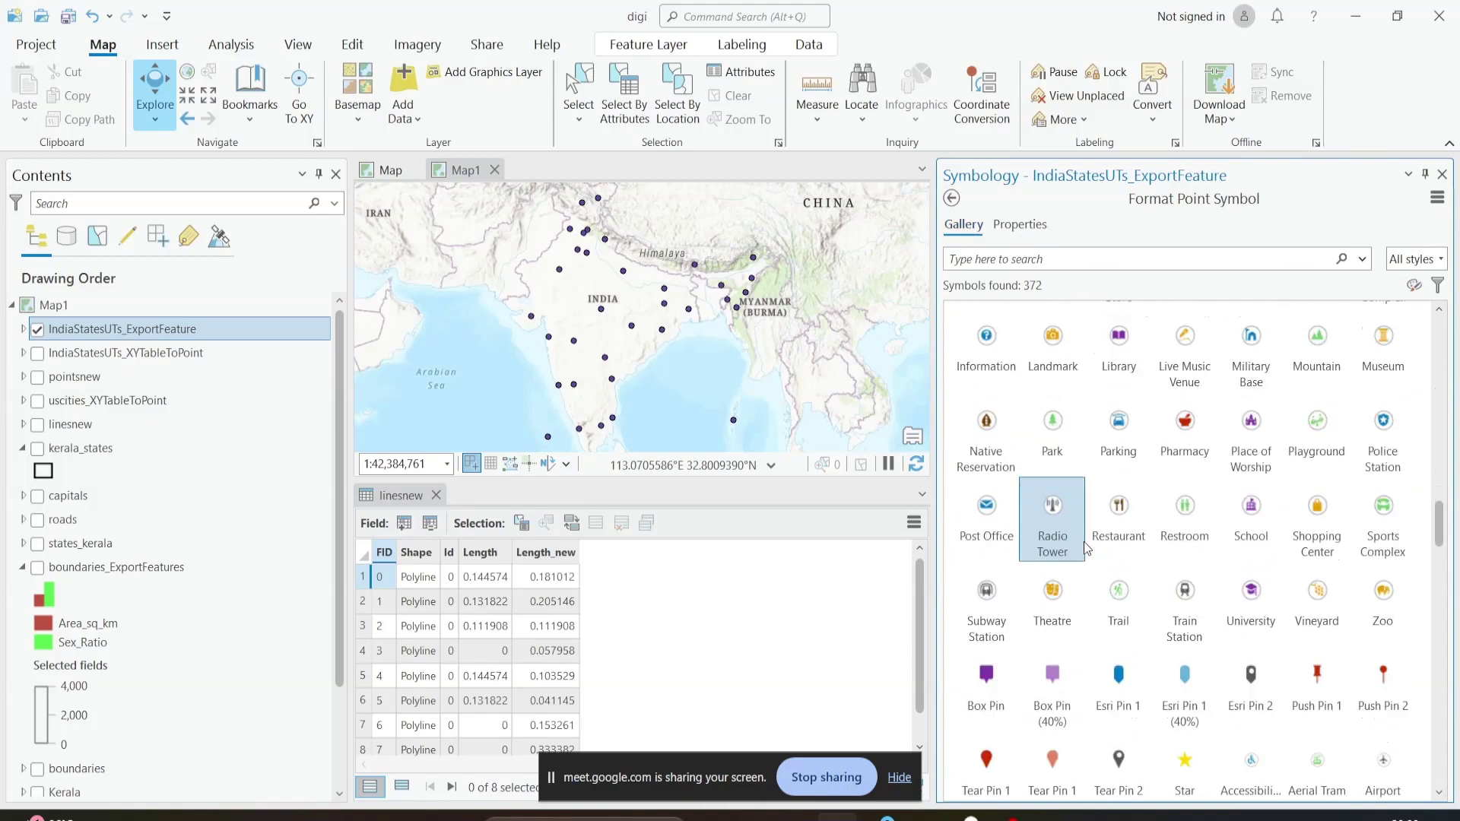
scroll(1098, 606, "up", 15)
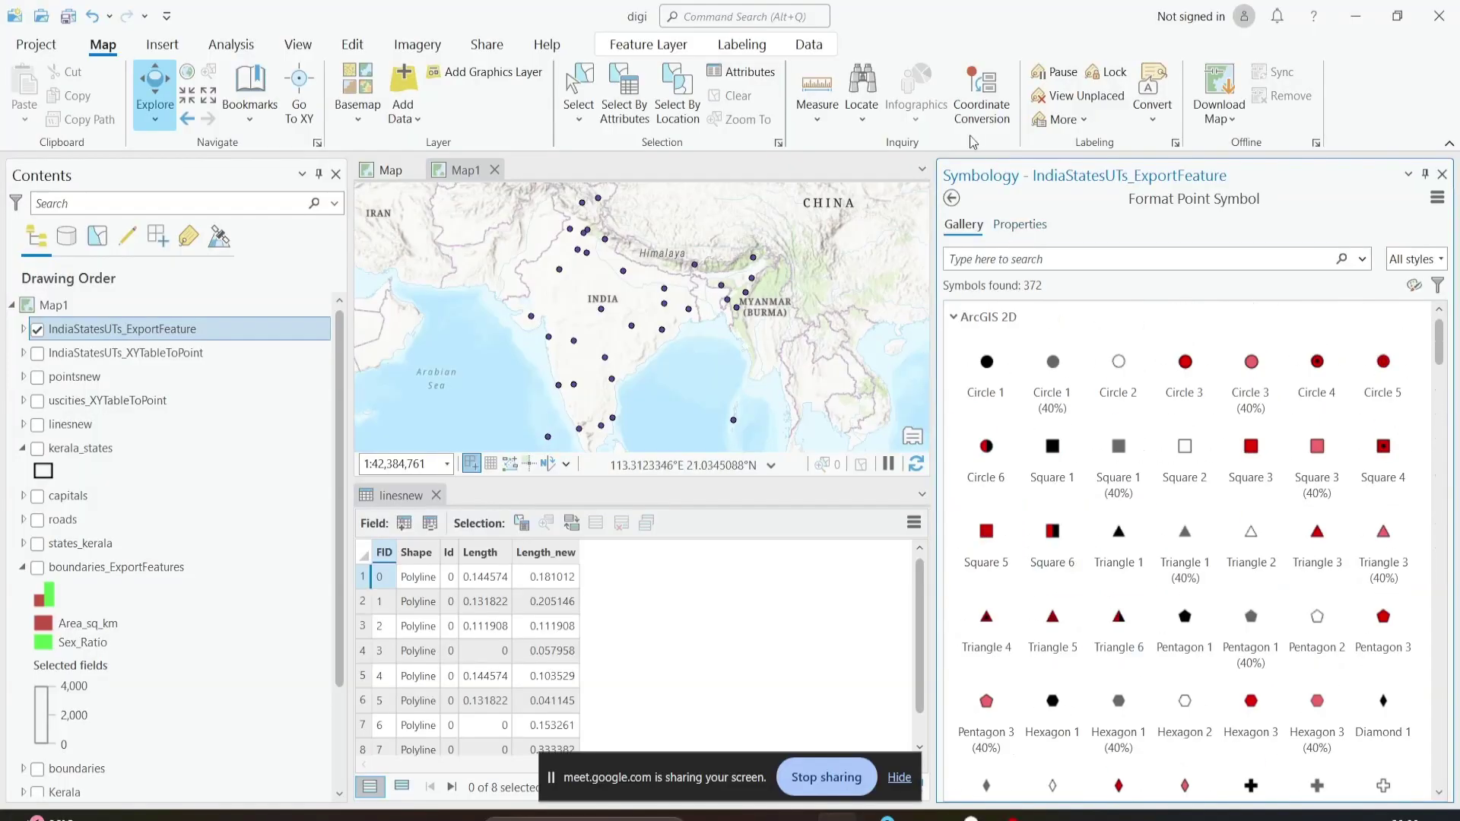
left_click(1019, 232)
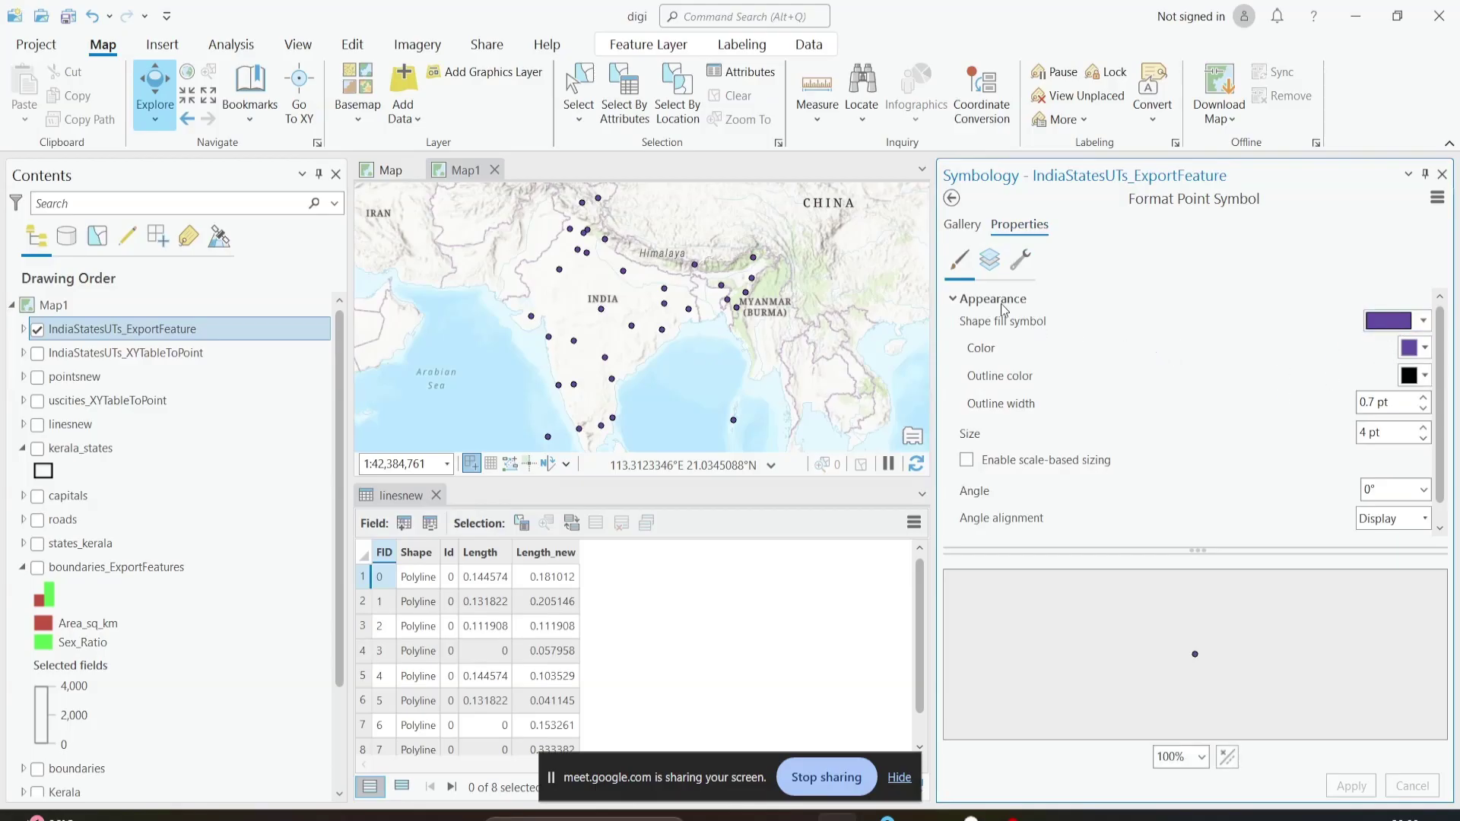
left_click(963, 224)
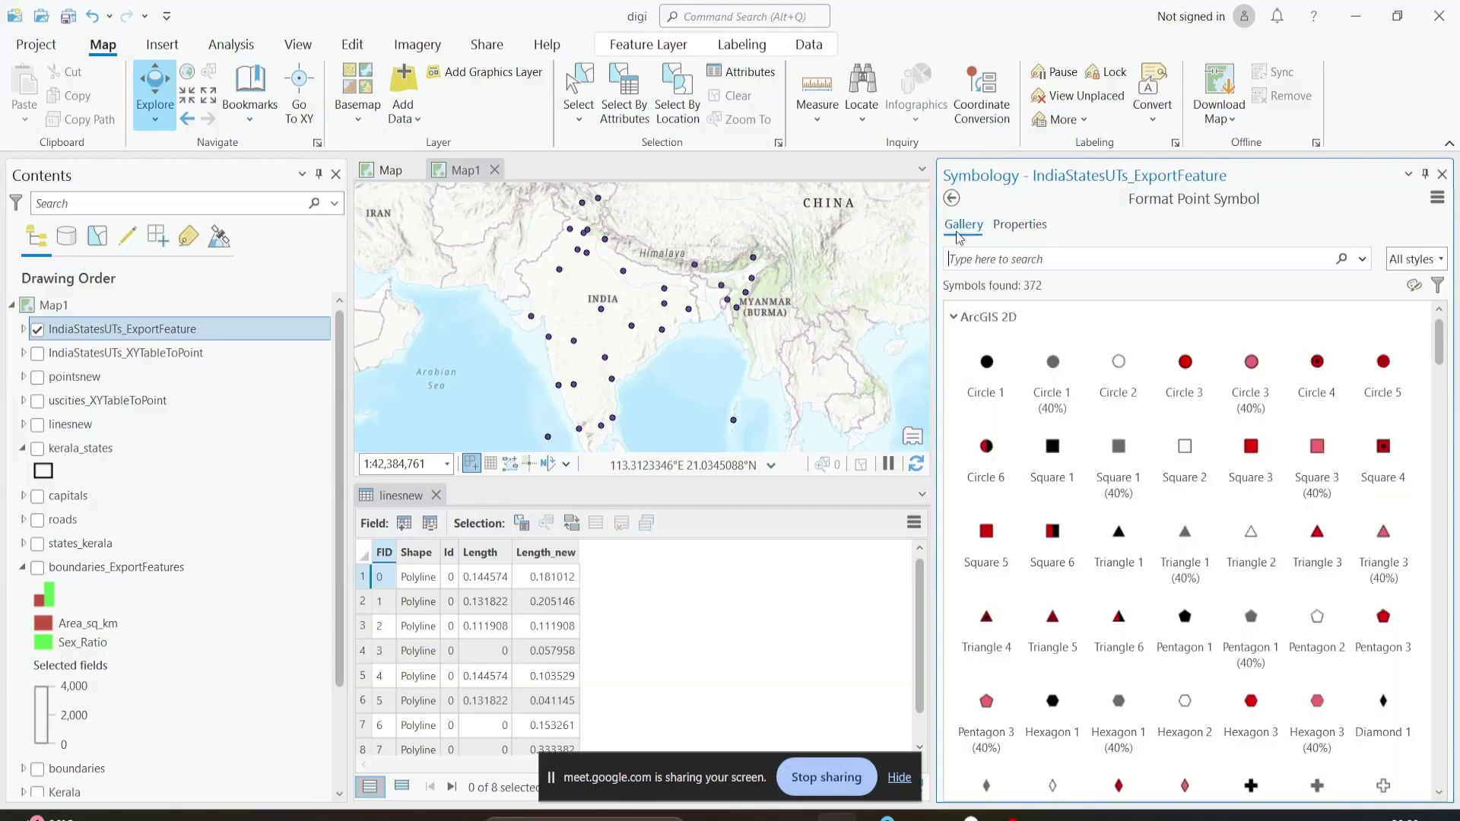
Step: Apply the Circle 2 gallery symbol to the IndiaStatesUTs_ExportFeature points and review its properties
left_click(1133, 412)
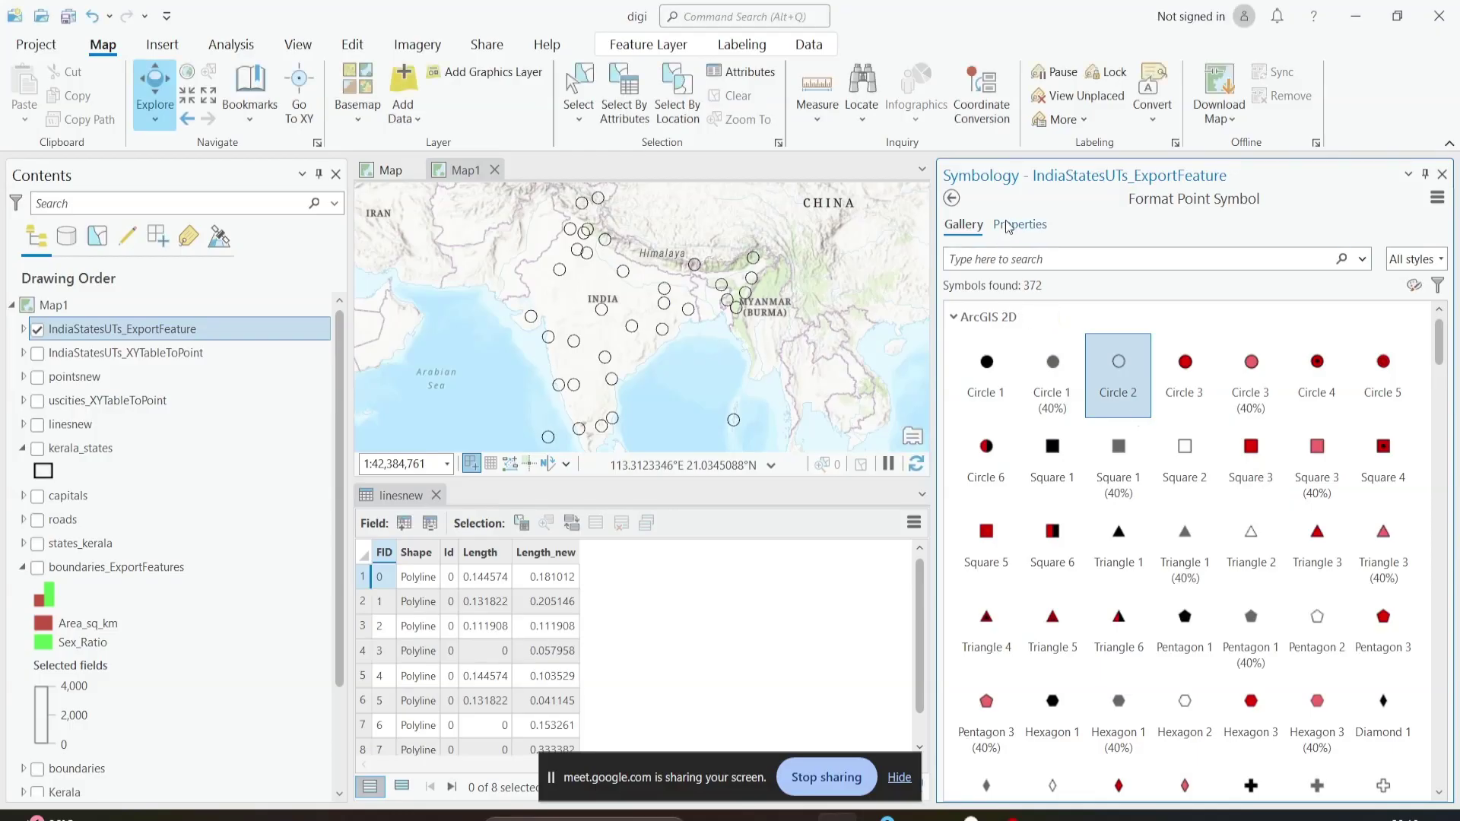
left_click(1007, 225)
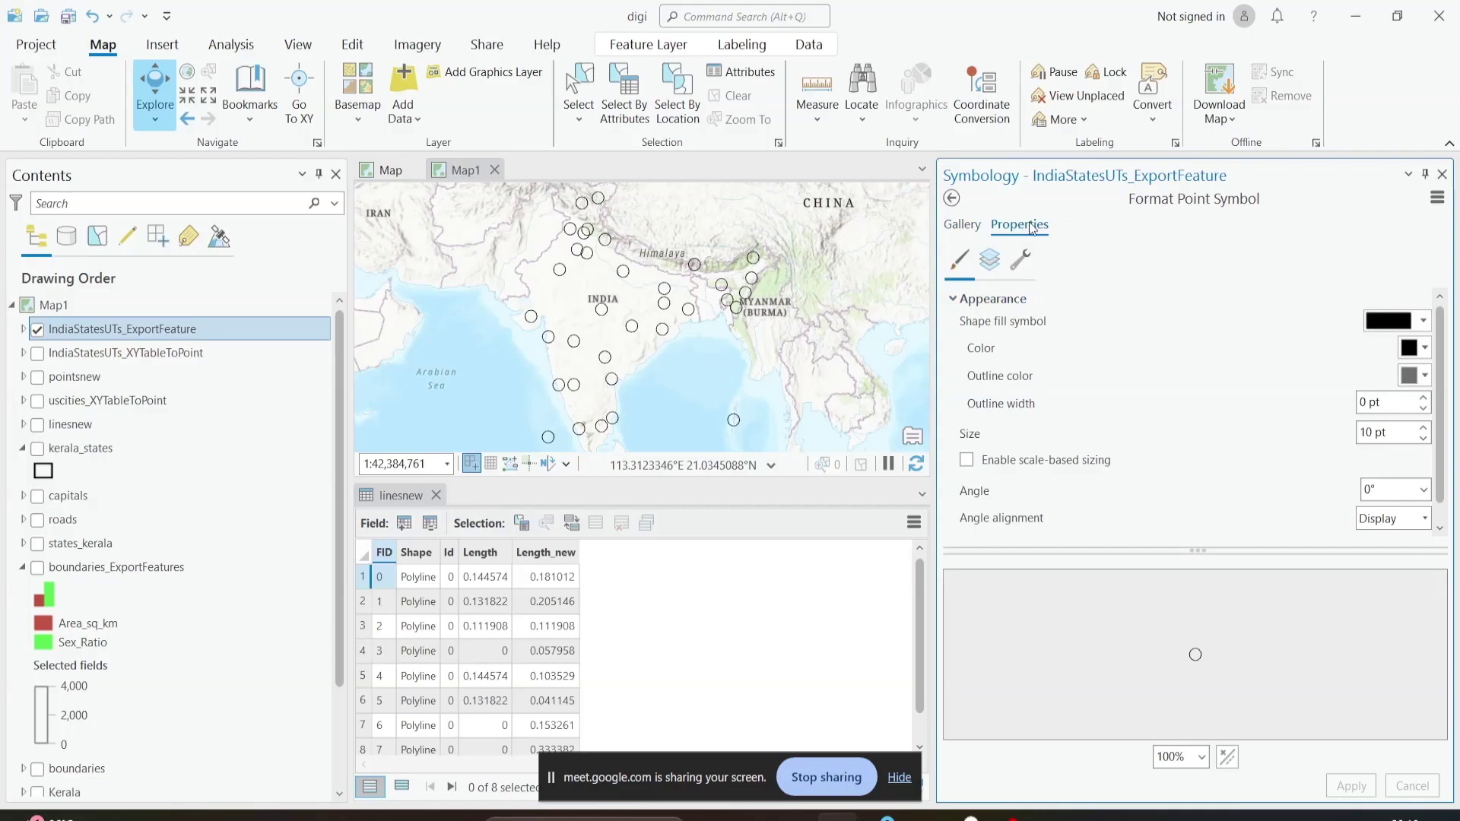
left_click(972, 231)
left_click(1186, 650)
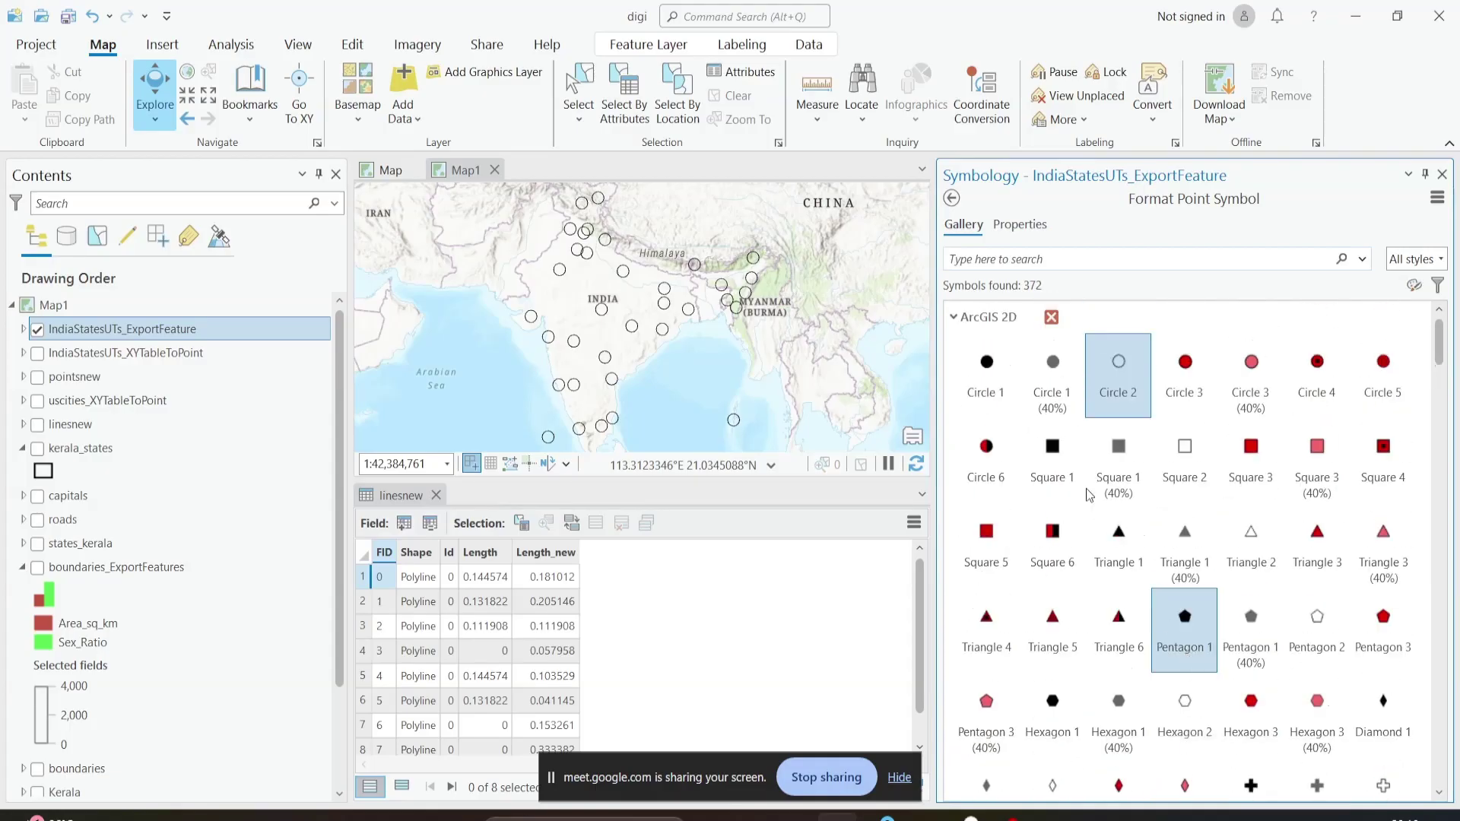
Step: Set the IndiaStatesUTs_ExportFeature point symbol's color to light orange and its outline color to dark red
left_click(1029, 223)
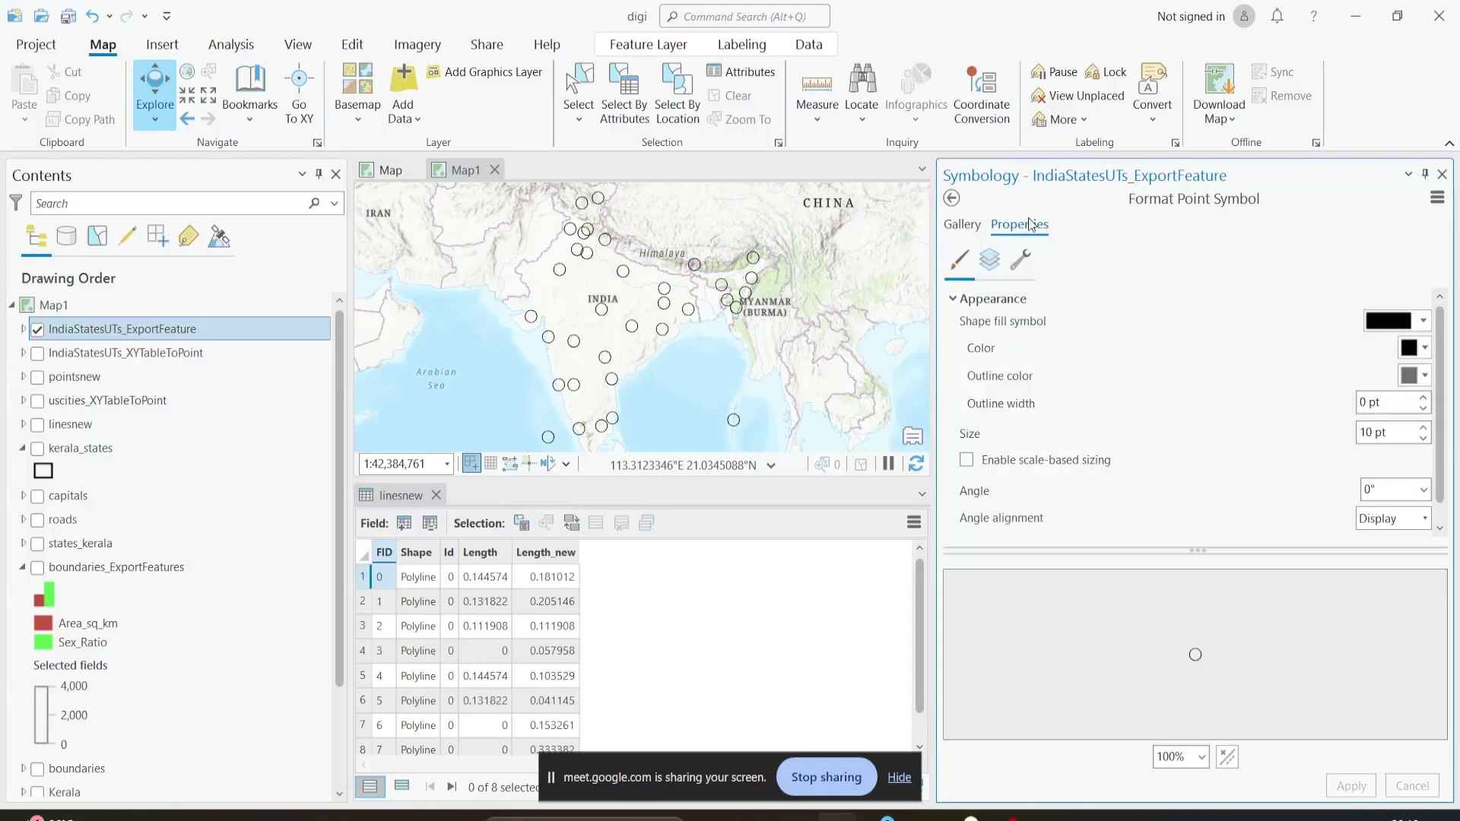
left_click(1422, 322)
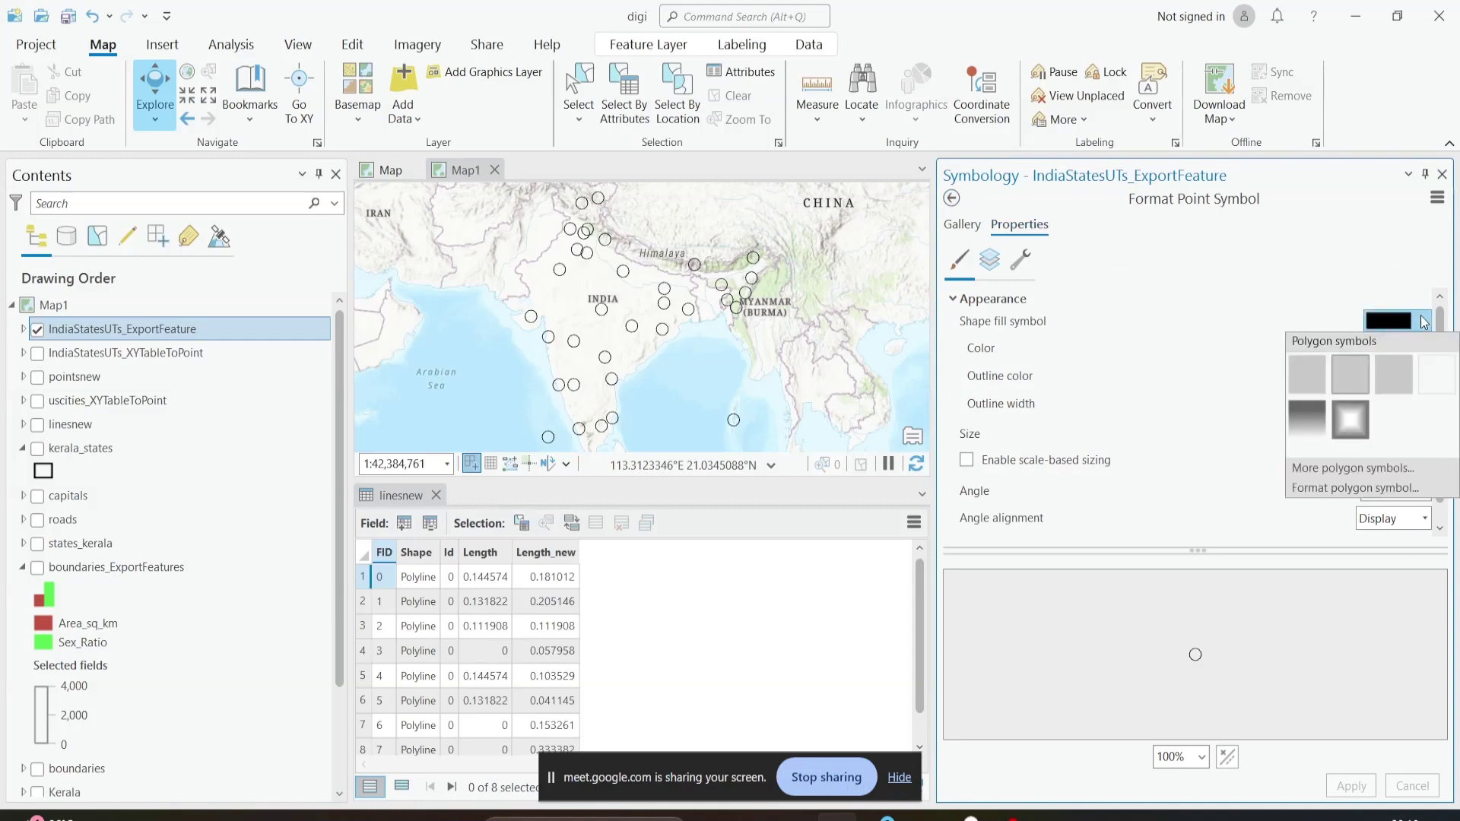
left_click(1424, 321)
left_click(1421, 349)
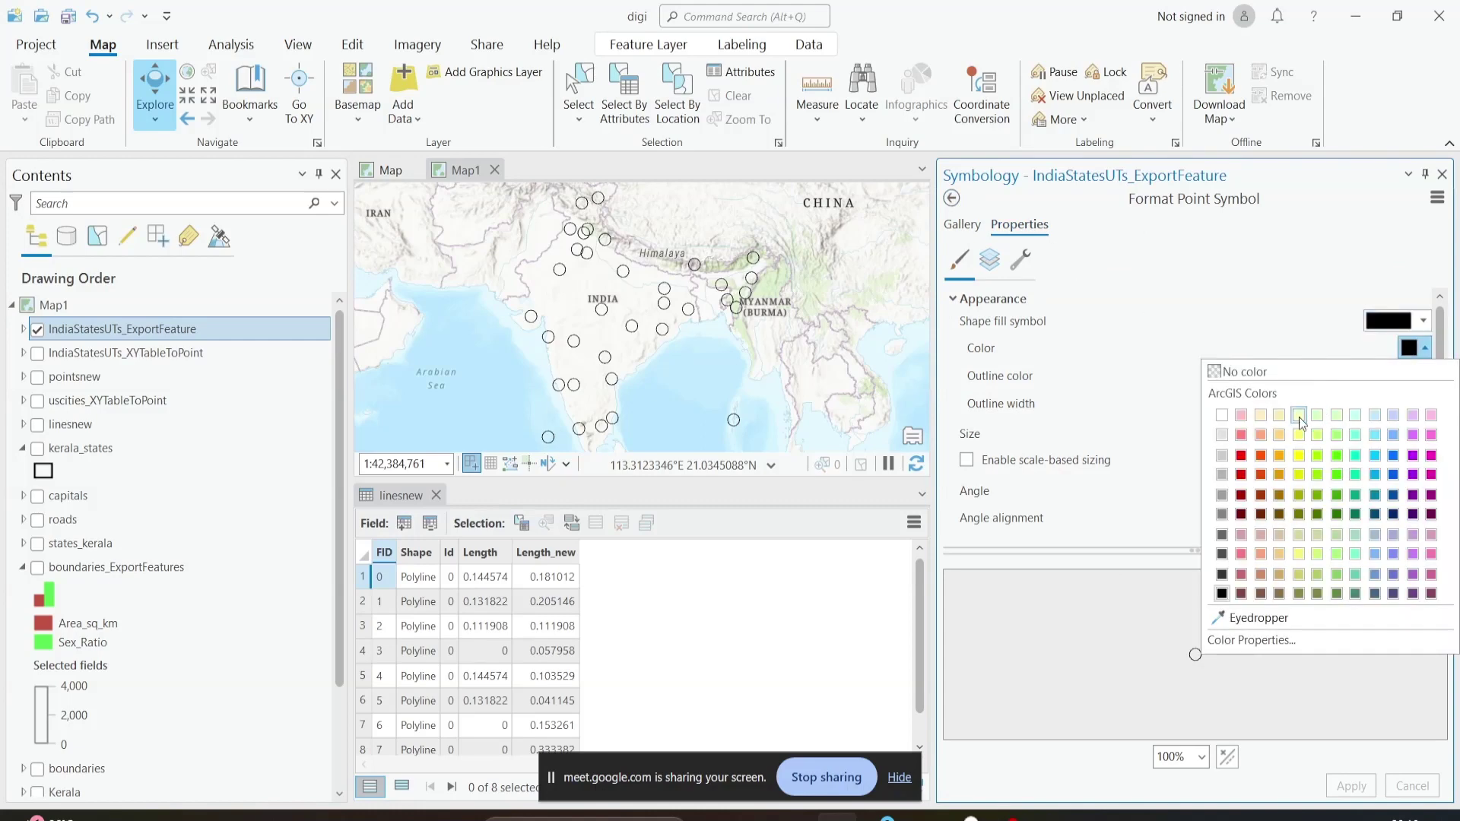
left_click(1282, 432)
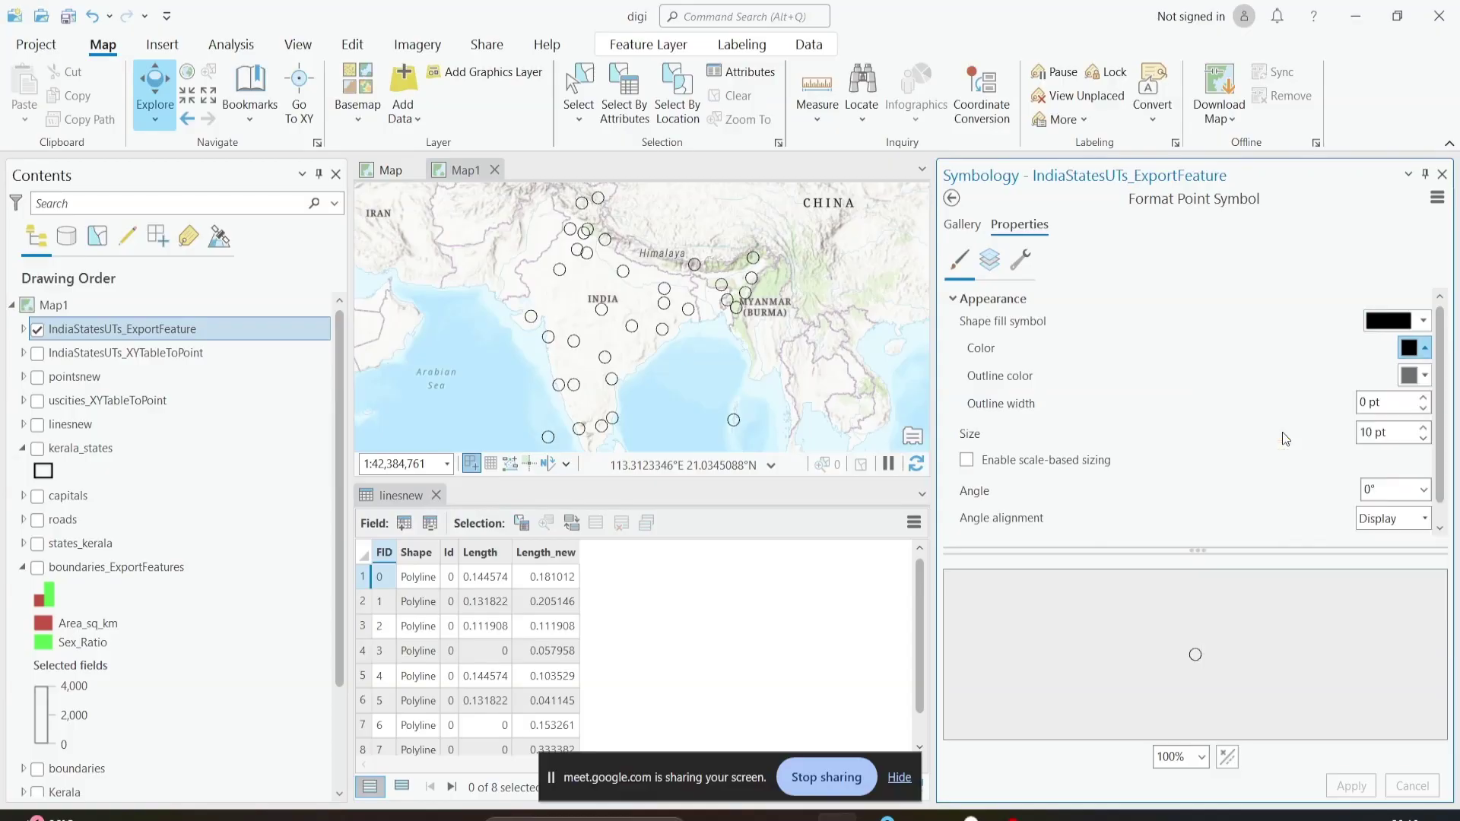
left_click(1418, 380)
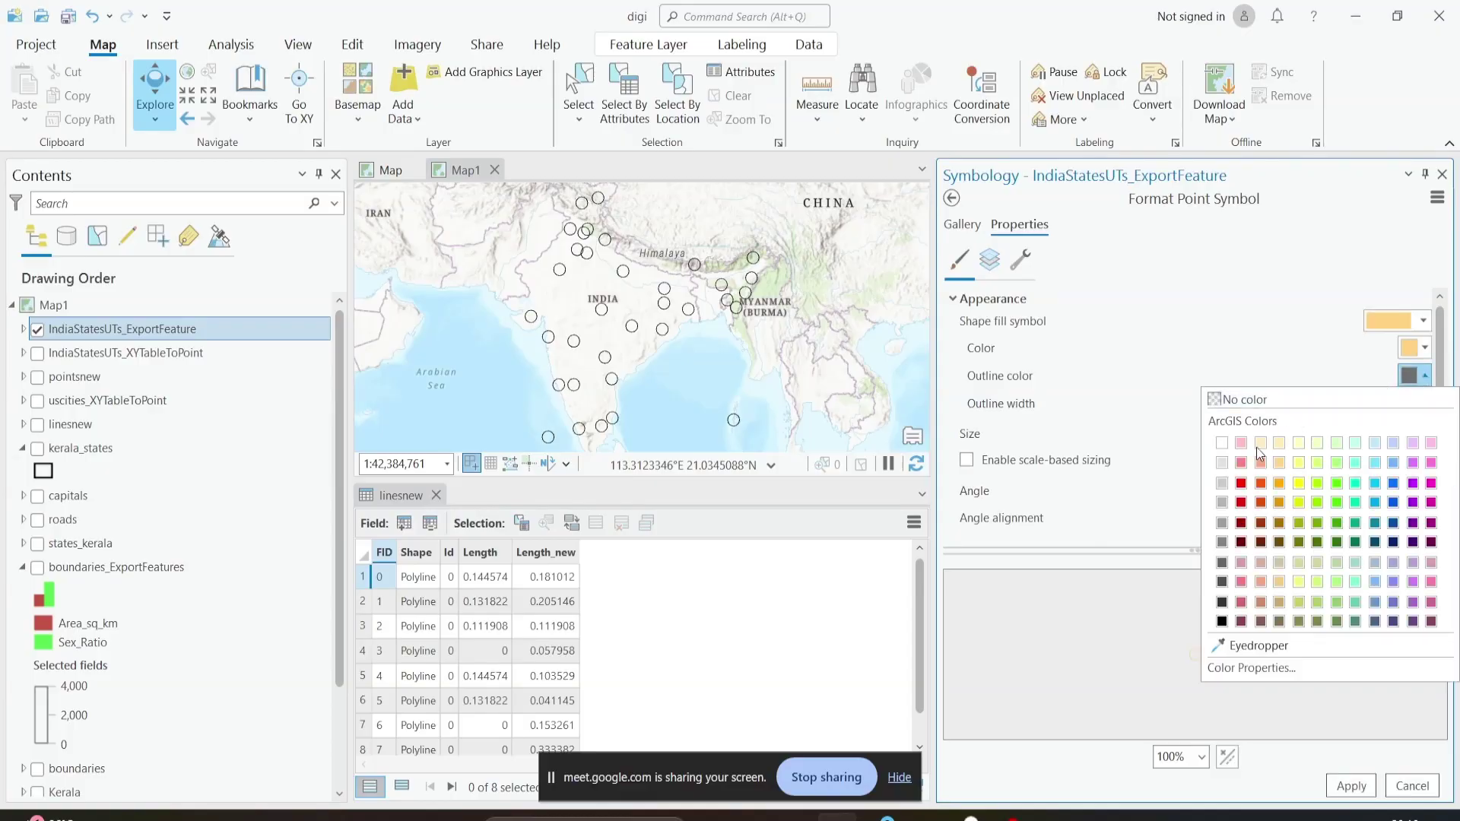
left_click(1241, 525)
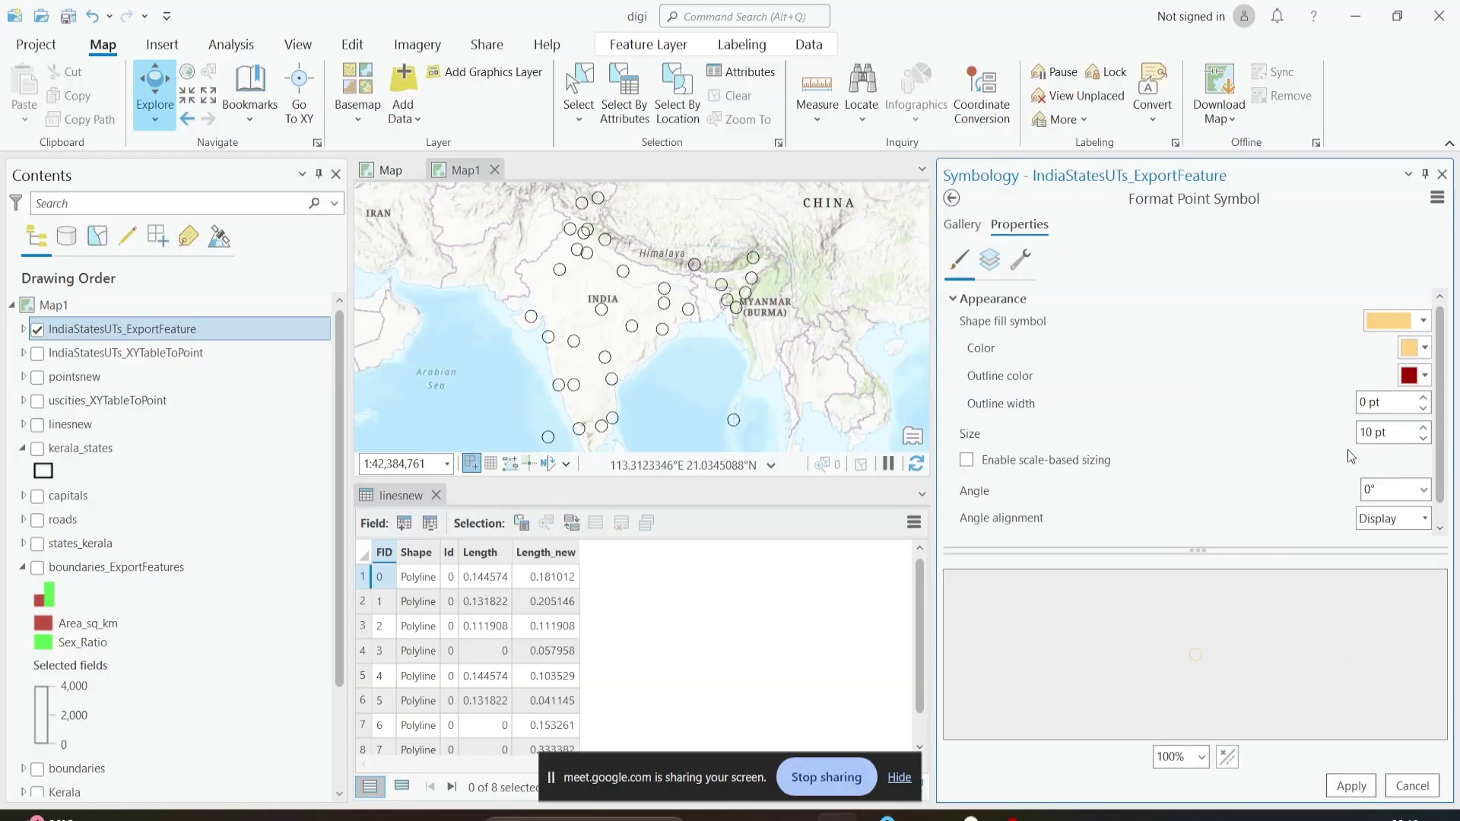
Step: Reduce the point symbol's size to 6 pt and apply the formatting to the layer
scroll(1165, 449, "down", 1)
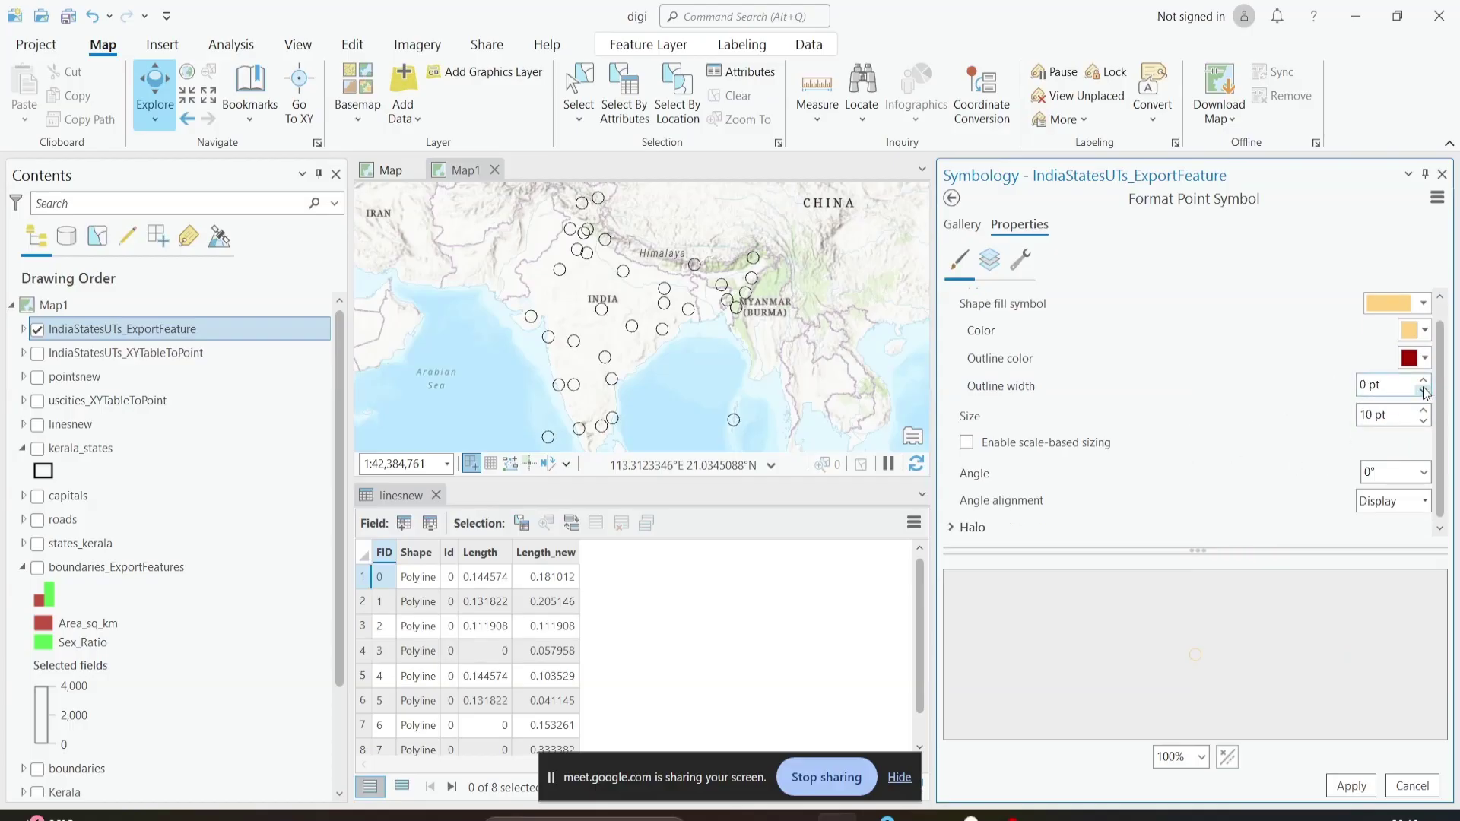
left_click(1423, 421)
left_click(1423, 420)
left_click(1423, 421)
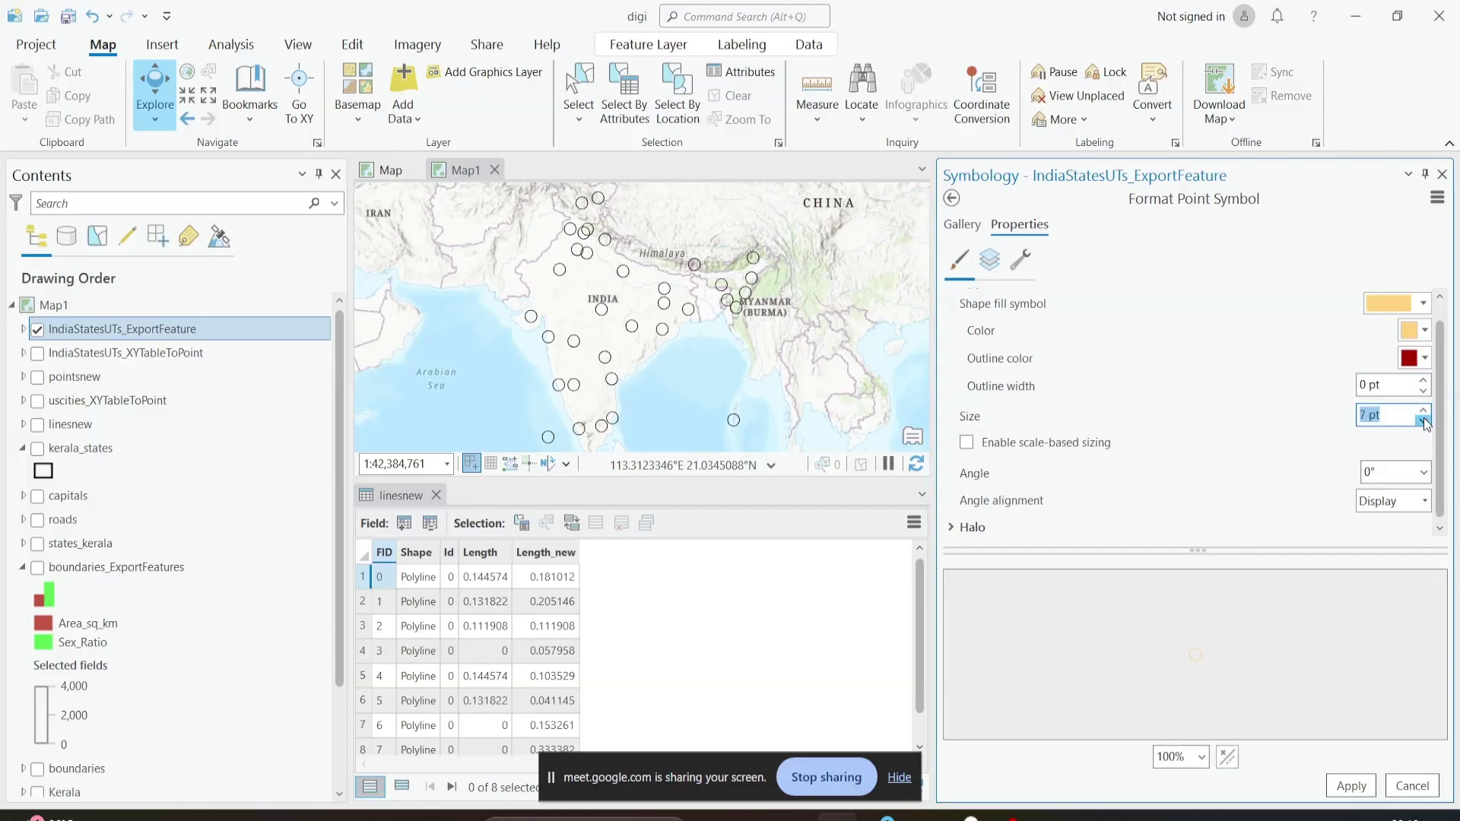
left_click(1351, 786)
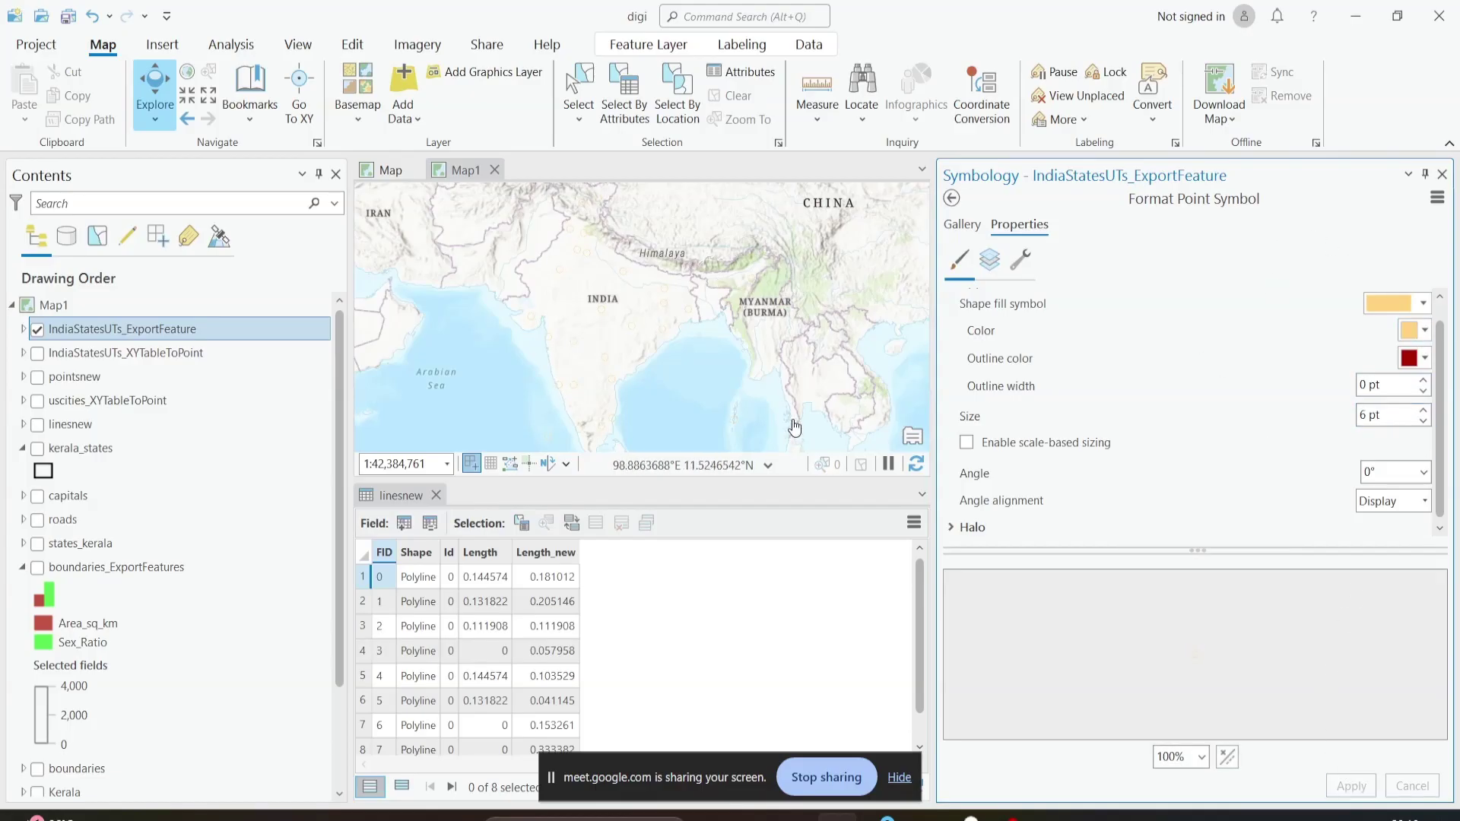
Step: Change the point symbol's color to dark orange-brown and apply it to the layer
scroll(629, 365, "up", 4)
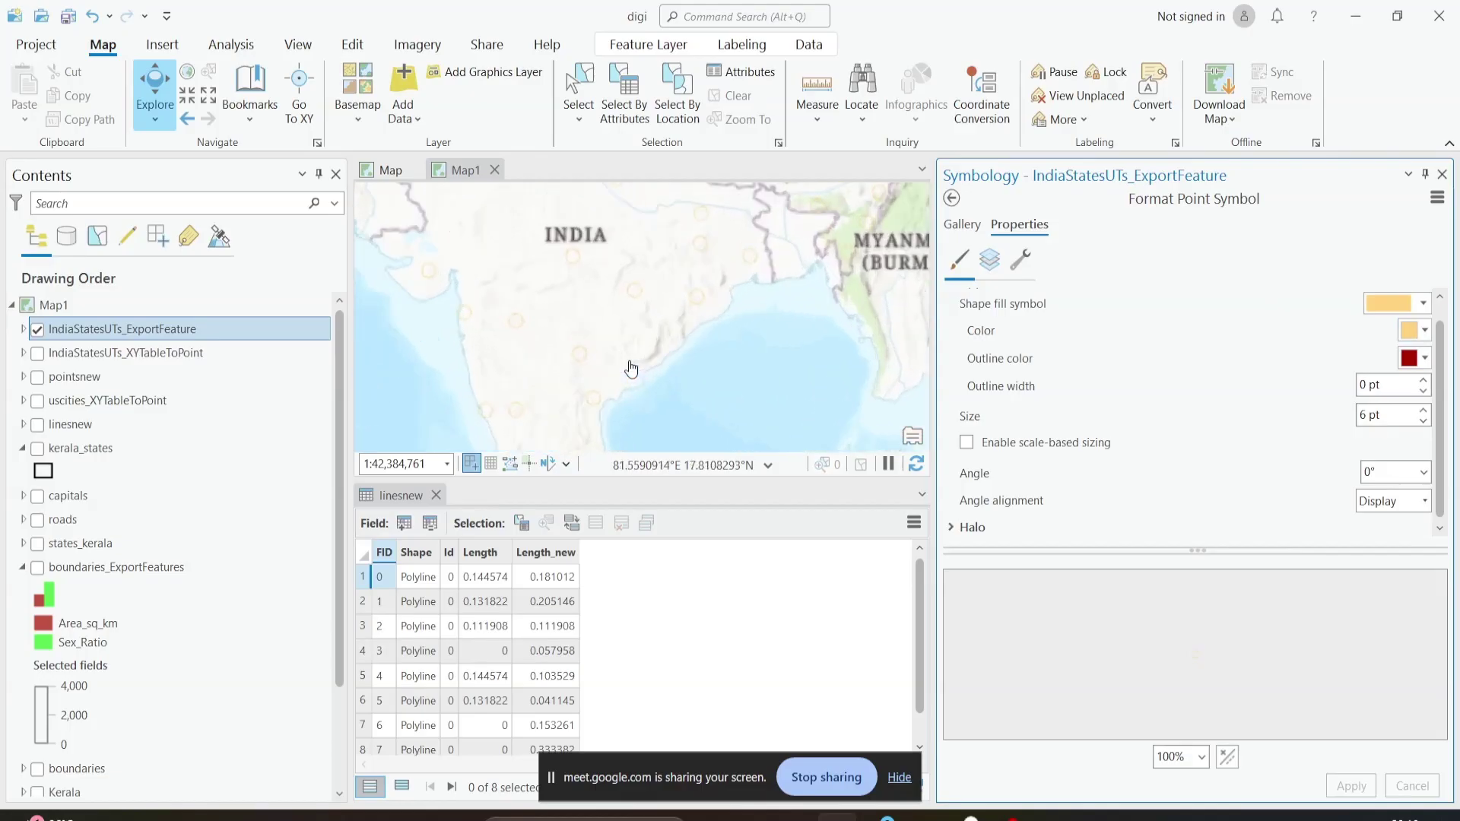
left_click(1423, 330)
left_click(1262, 479)
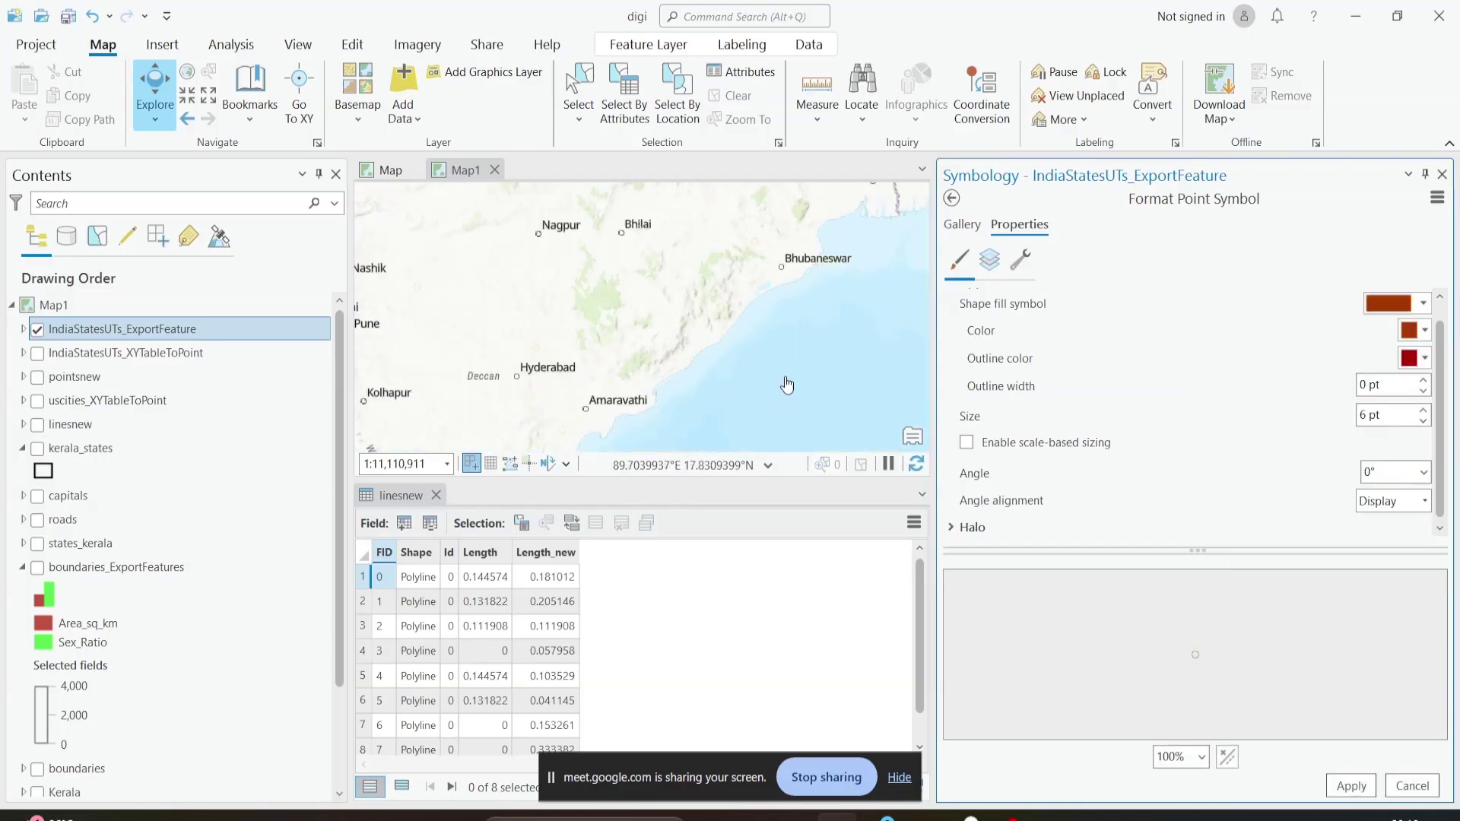
left_click(1351, 786)
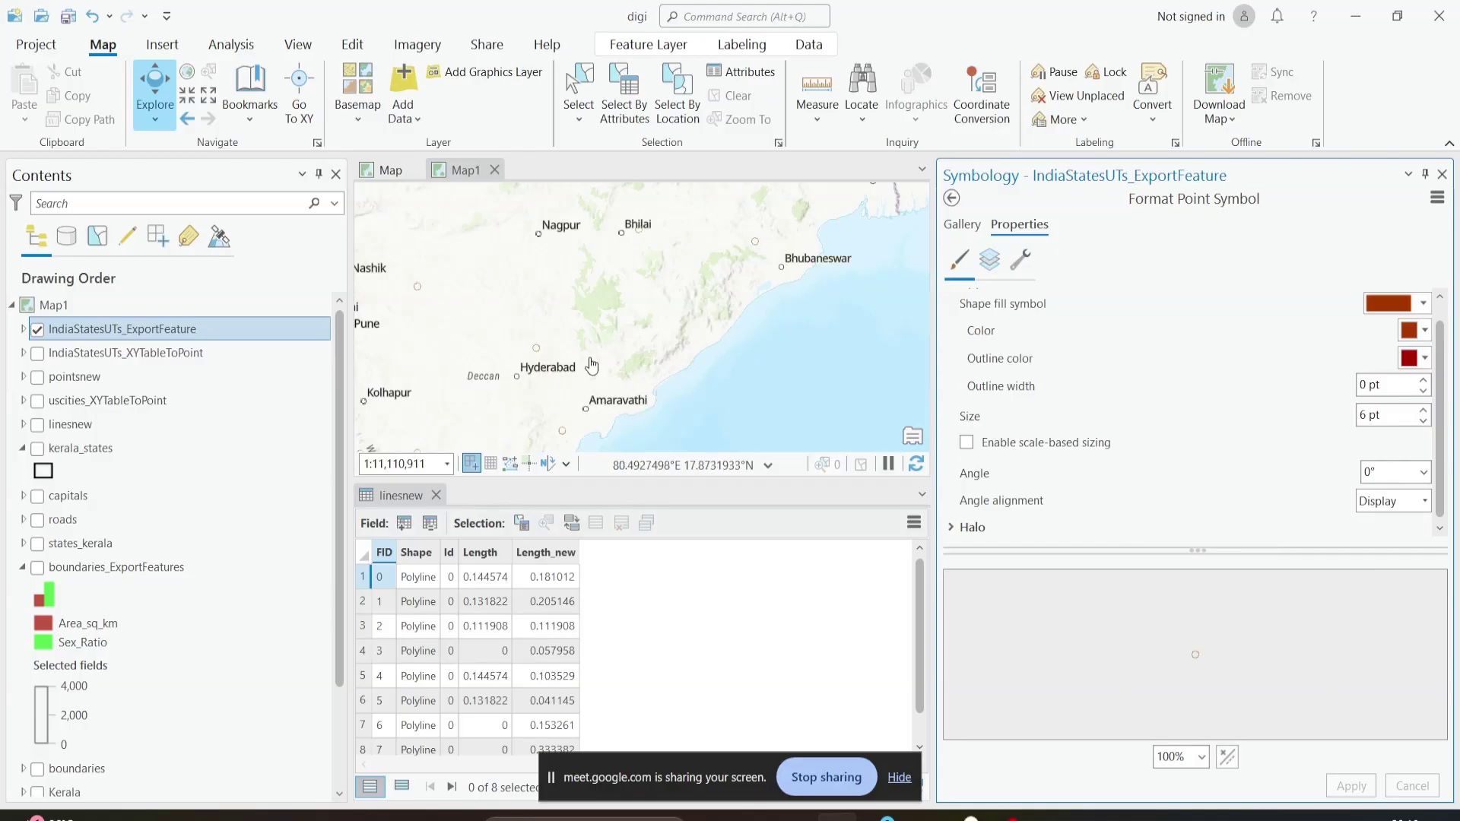
Step: Increase the point symbol's size to 10 pt and apply the change
scroll(613, 295, "down", 3)
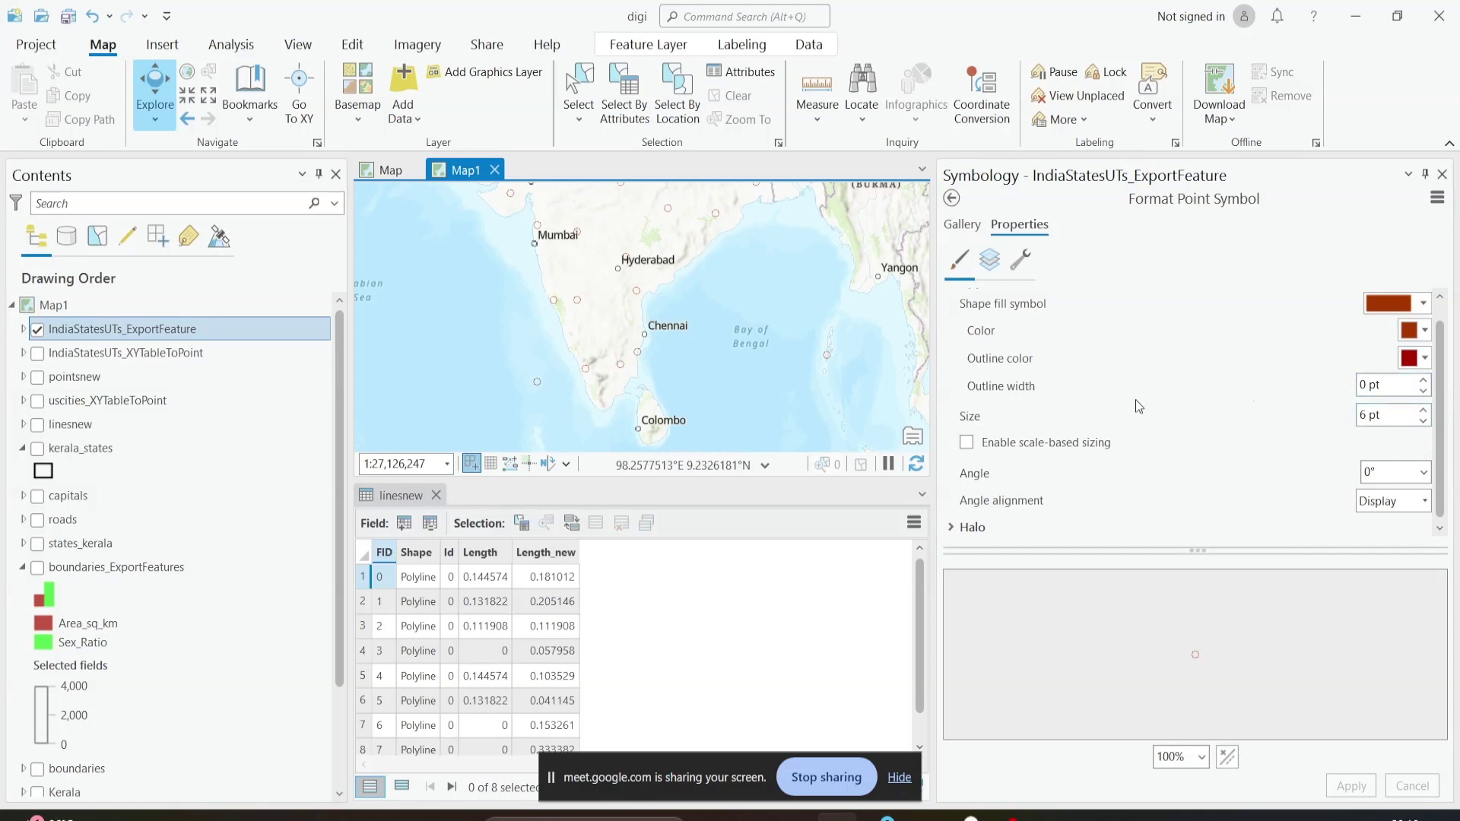
left_click(1423, 411)
left_click(1423, 410)
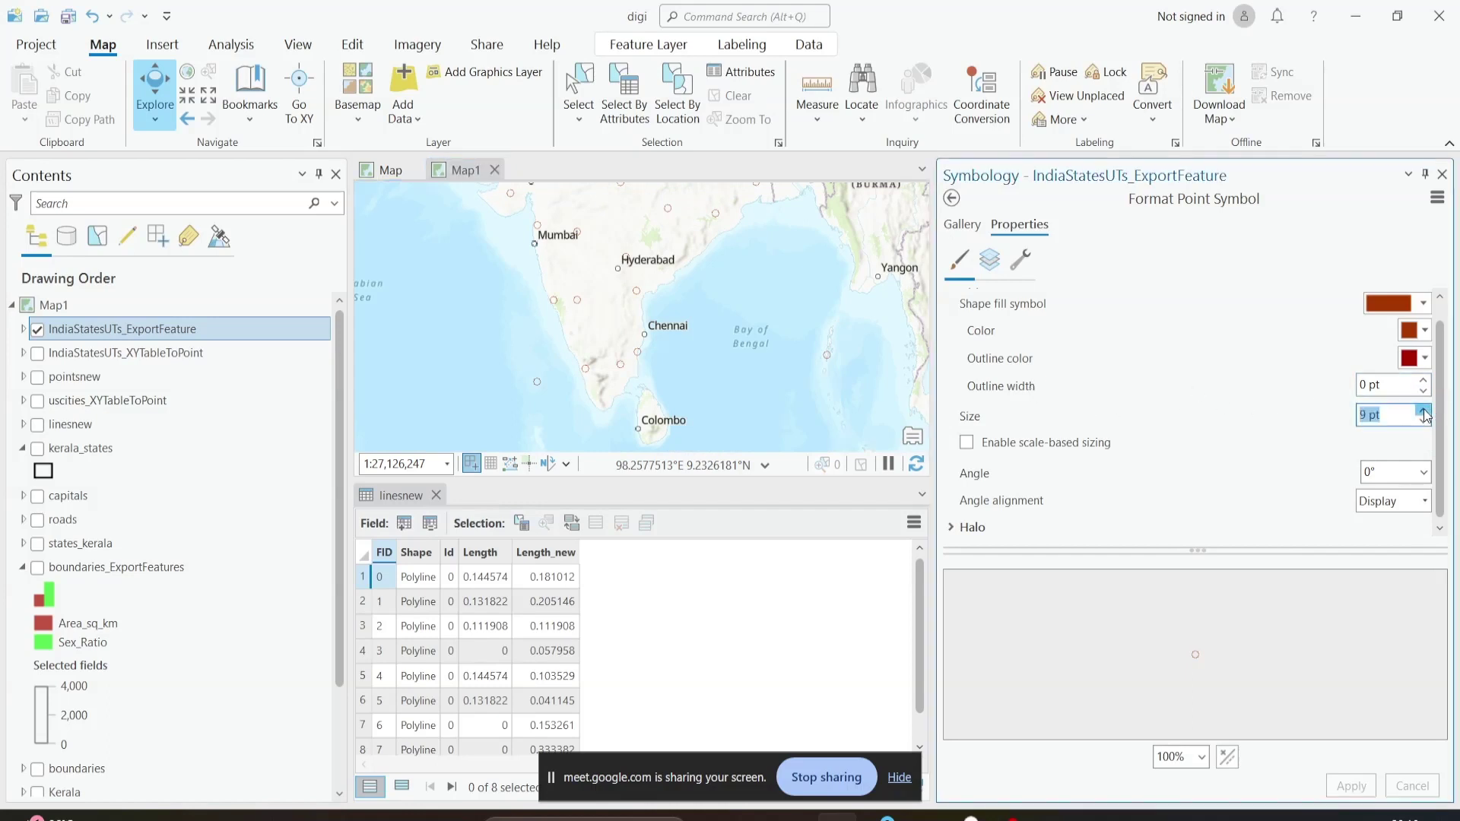
left_click(1423, 411)
left_click(1423, 411)
left_click(1352, 785)
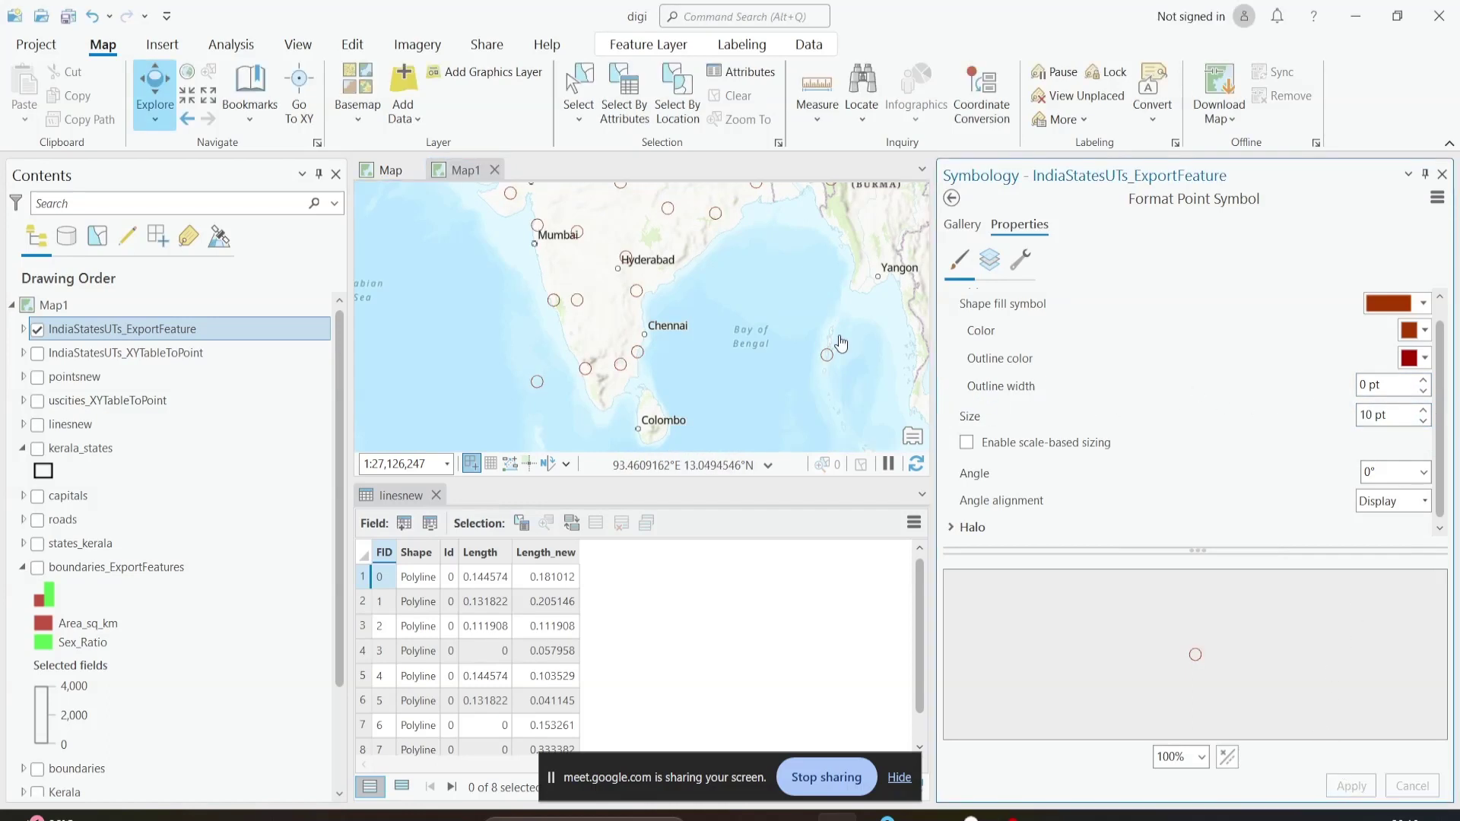
Step: Examine the point symbol's layer settings, structure options and gallery, and return to the layer's primary symbology
left_click(961, 527)
scroll(989, 426, "up", 3)
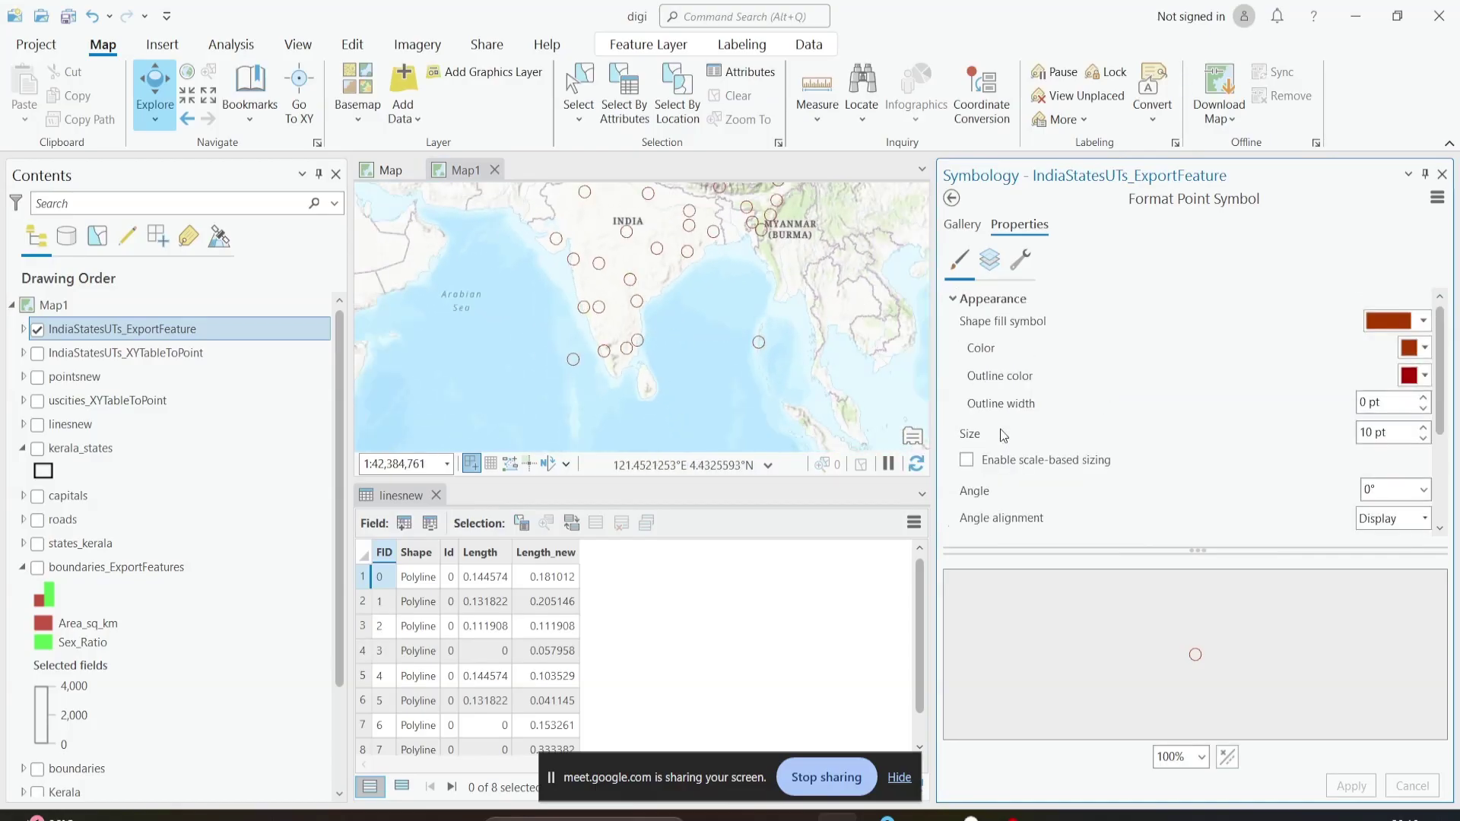
left_click(989, 263)
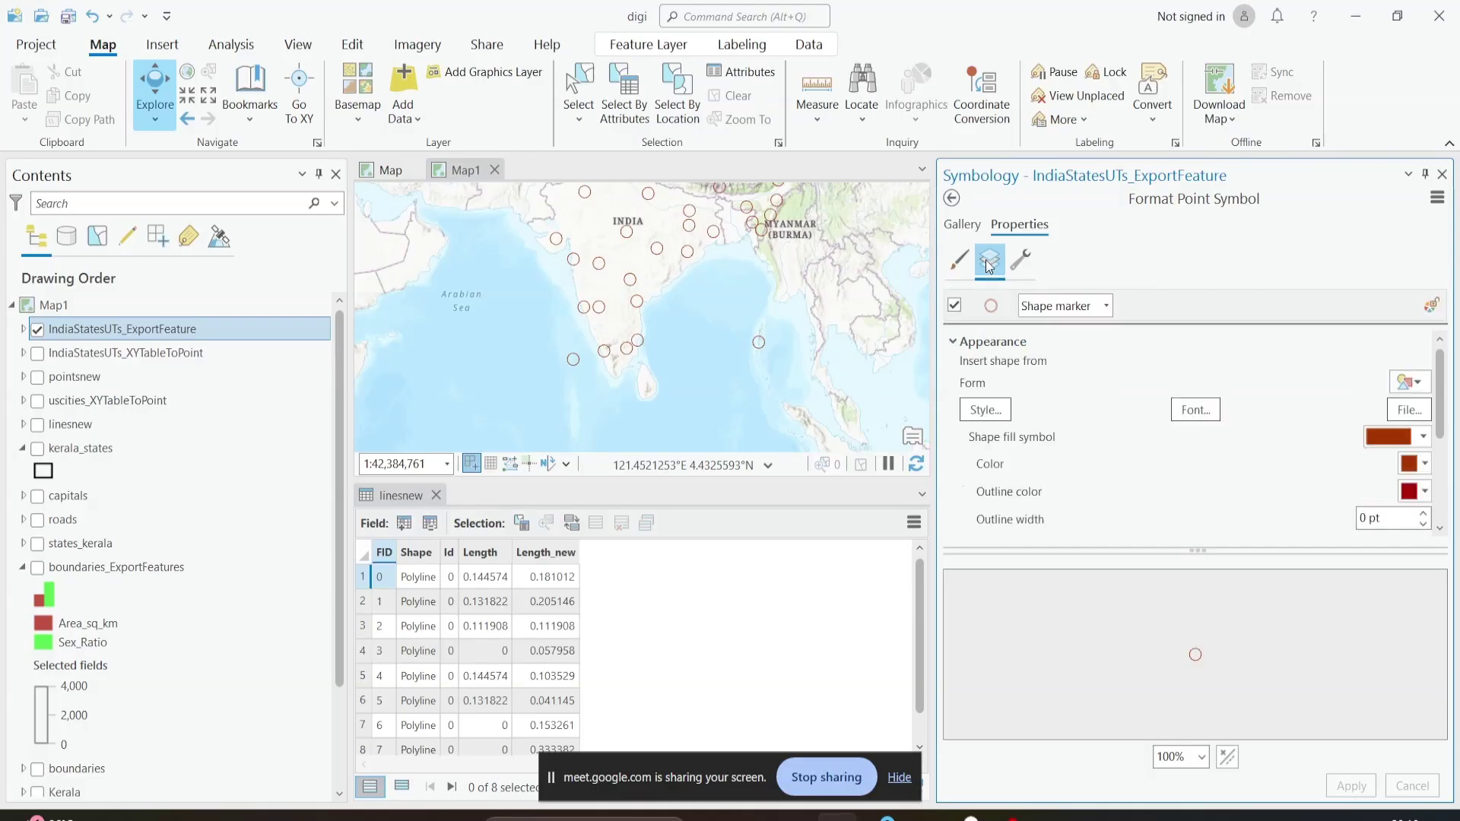
scroll(1037, 380, "down", 3)
scroll(1037, 382, "up", 3)
left_click(1021, 263)
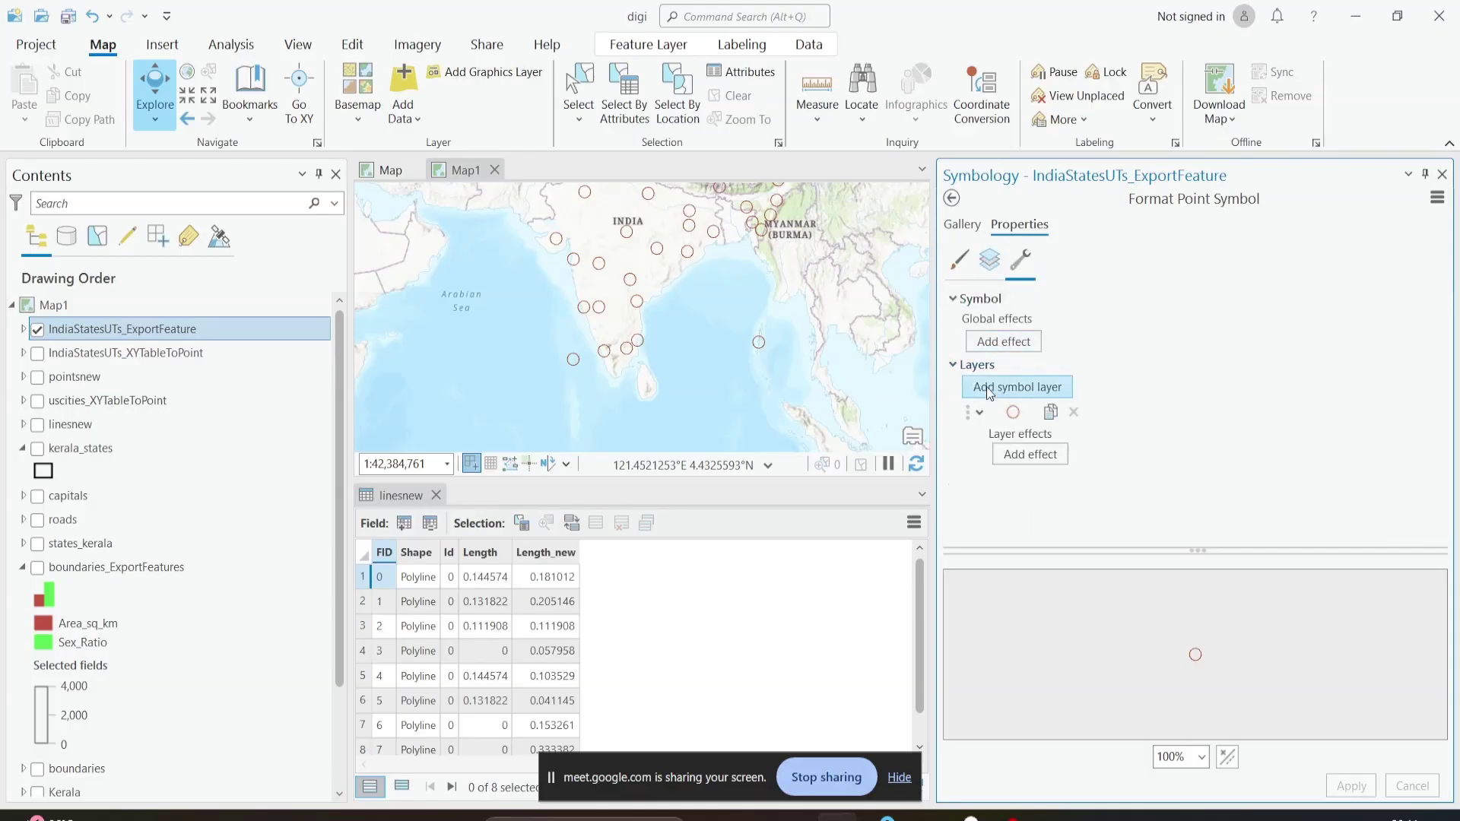
left_click(970, 227)
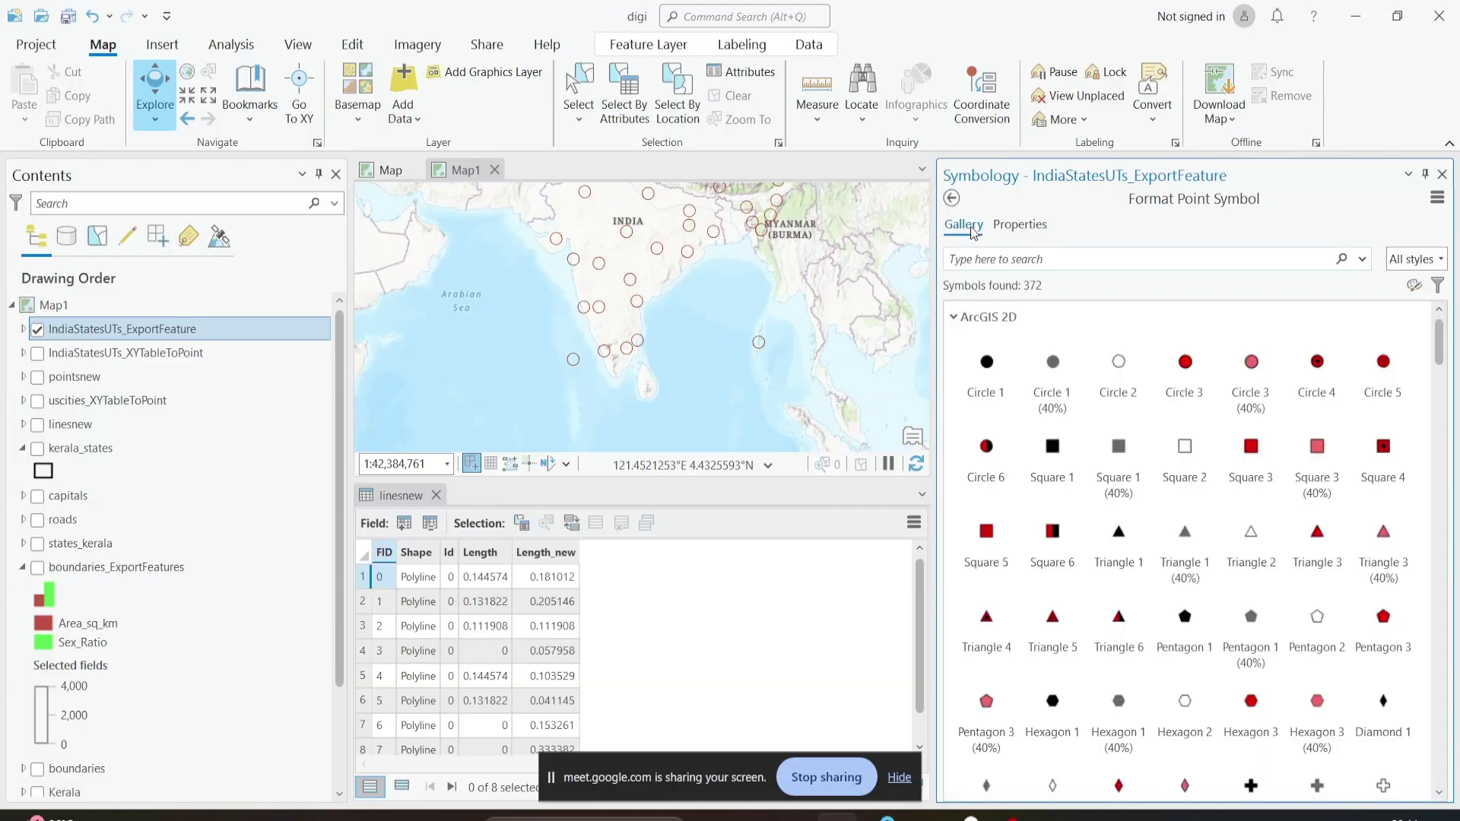
left_click(1006, 227)
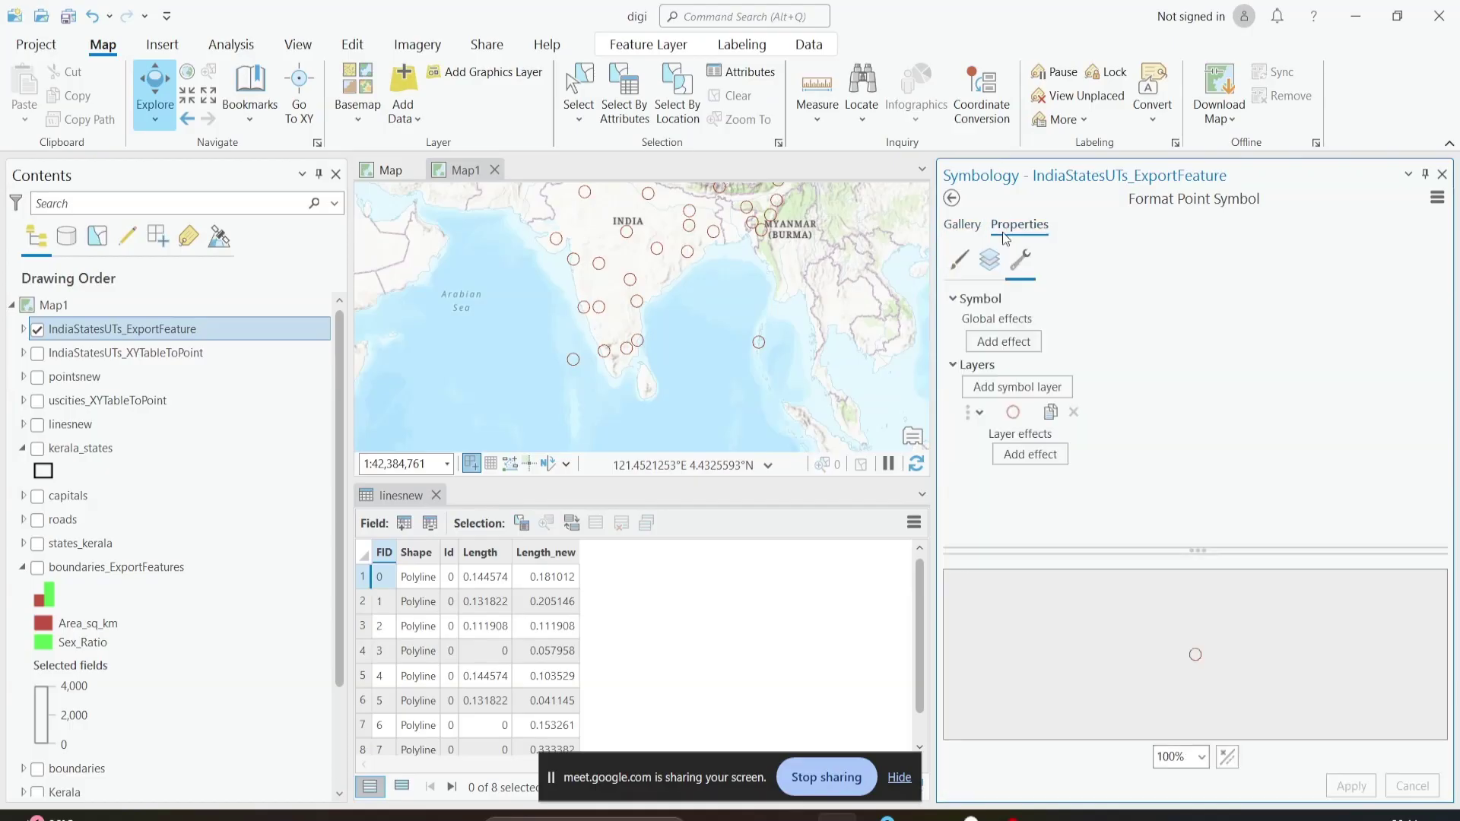
left_click(951, 202)
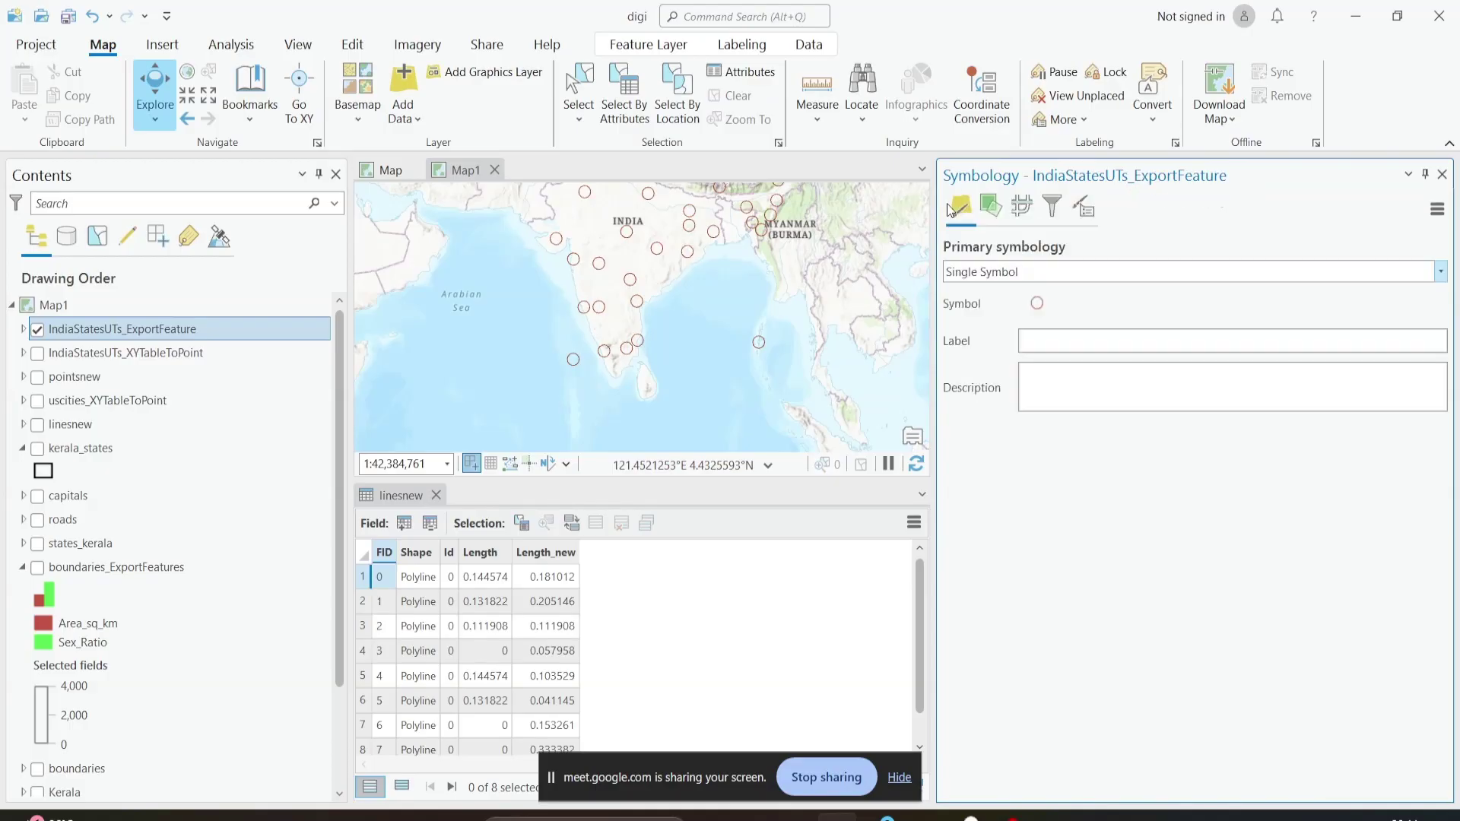
Step: Switch the IndiaStatesUTs_ExportFeature primary symbology to Unique Values using the Latitude field
left_click(987, 273)
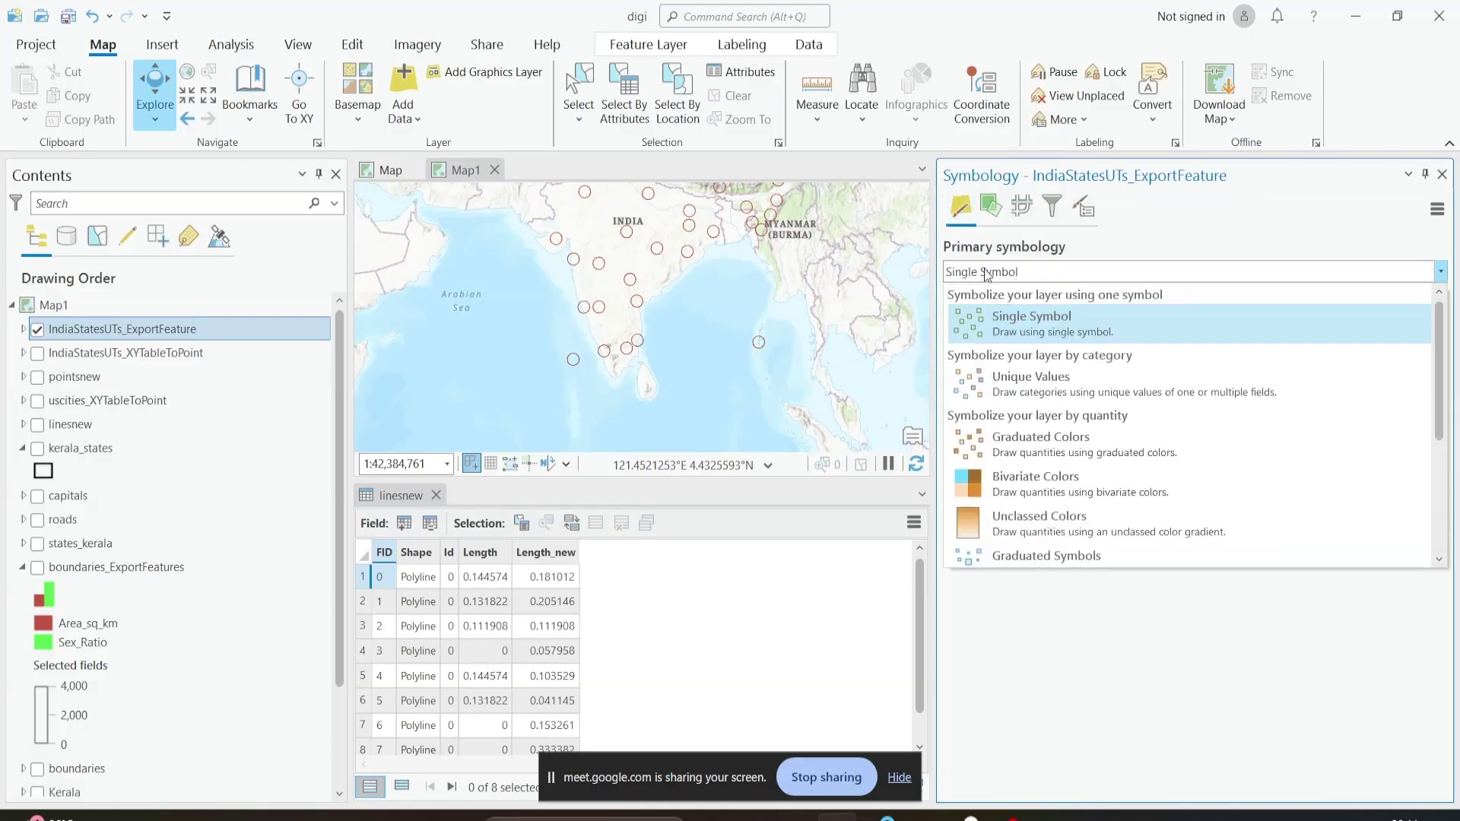
left_click(1075, 374)
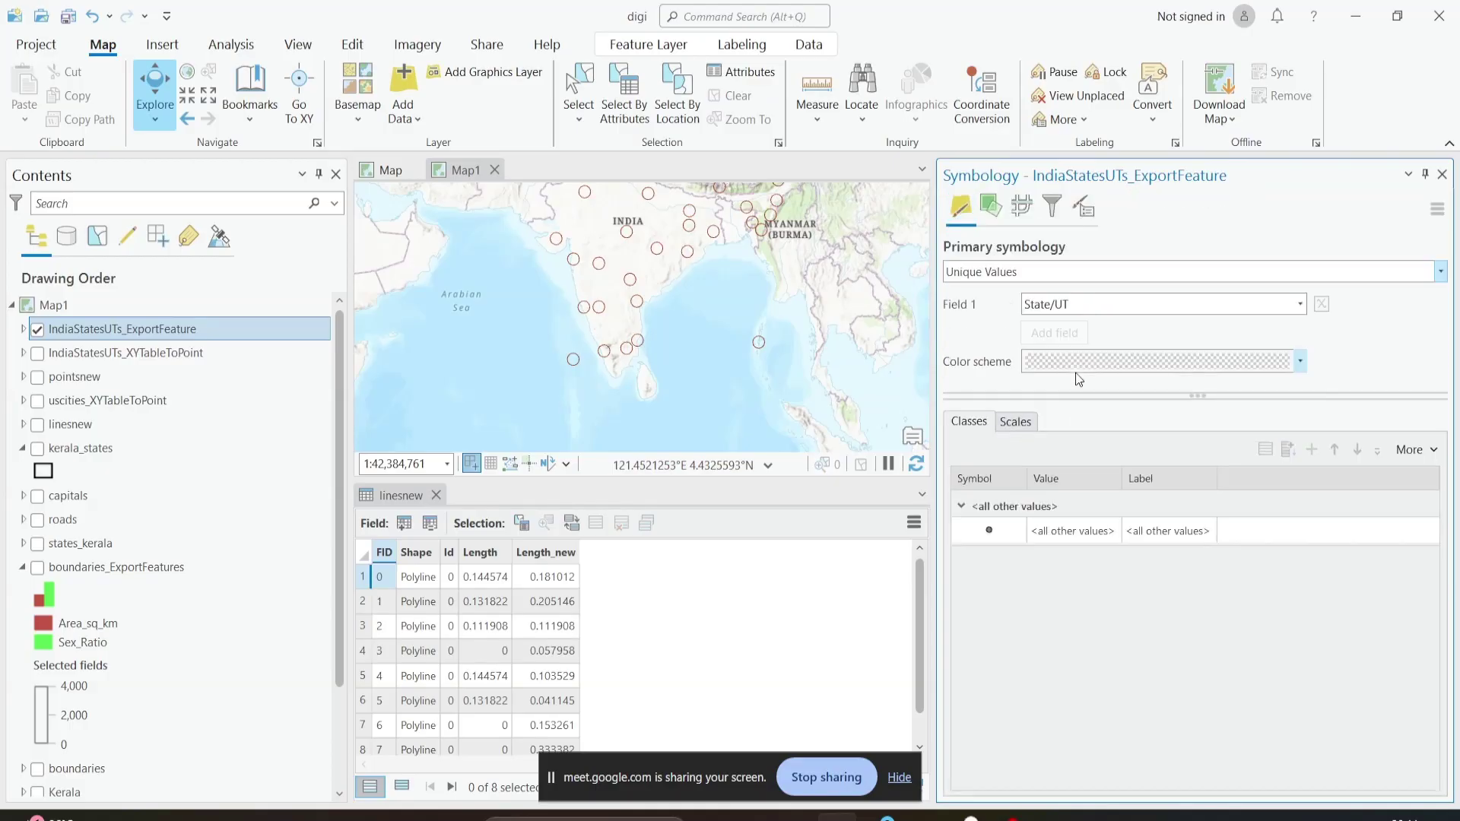
left_click(1167, 312)
left_click(1146, 336)
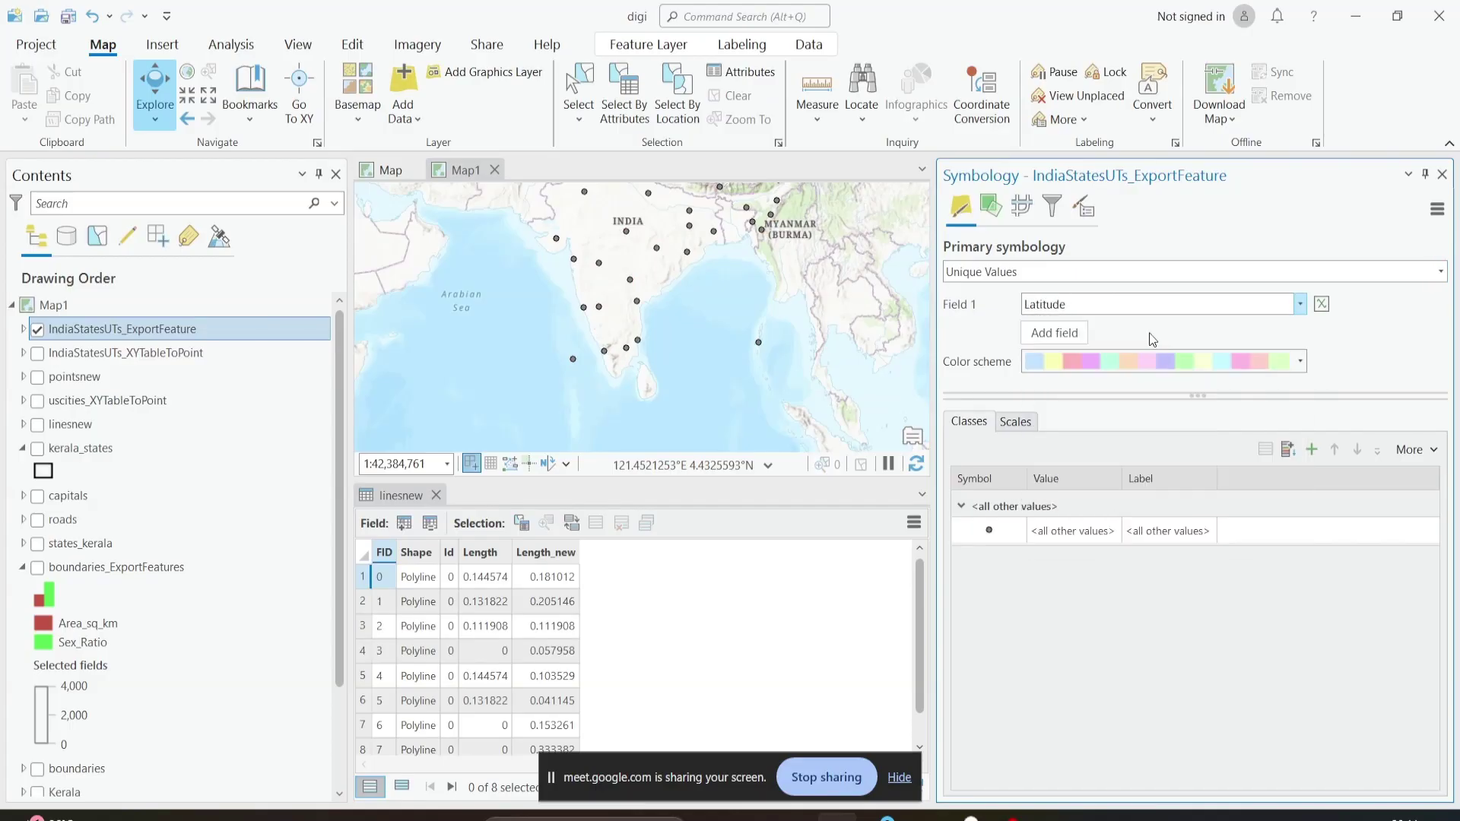
Step: Change the unique values field to State/UT and review the resulting state classes
left_click(1143, 313)
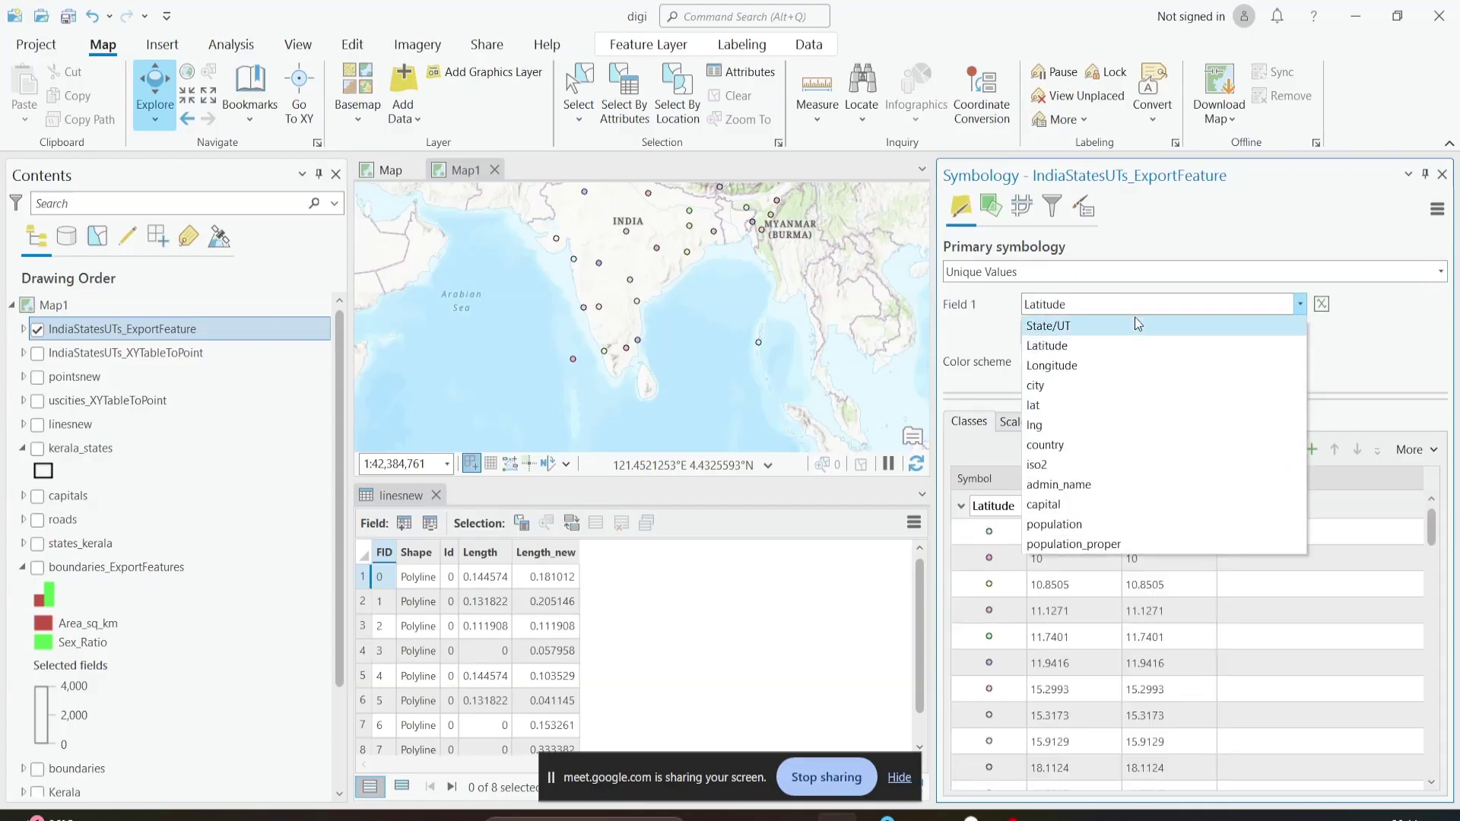
left_click(1136, 322)
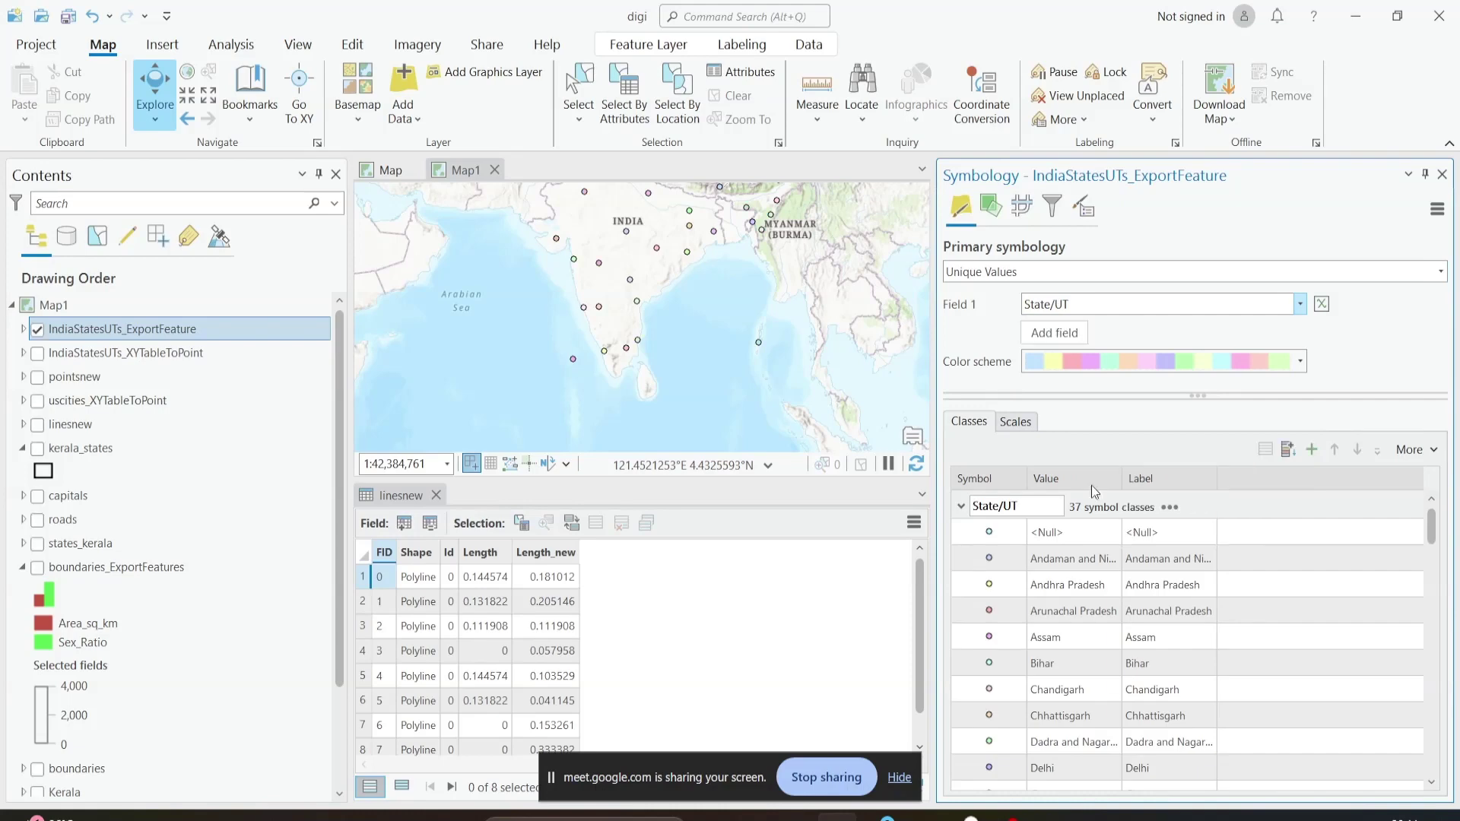
scroll(1114, 622, "down", 1)
scroll(1114, 622, "up", 3)
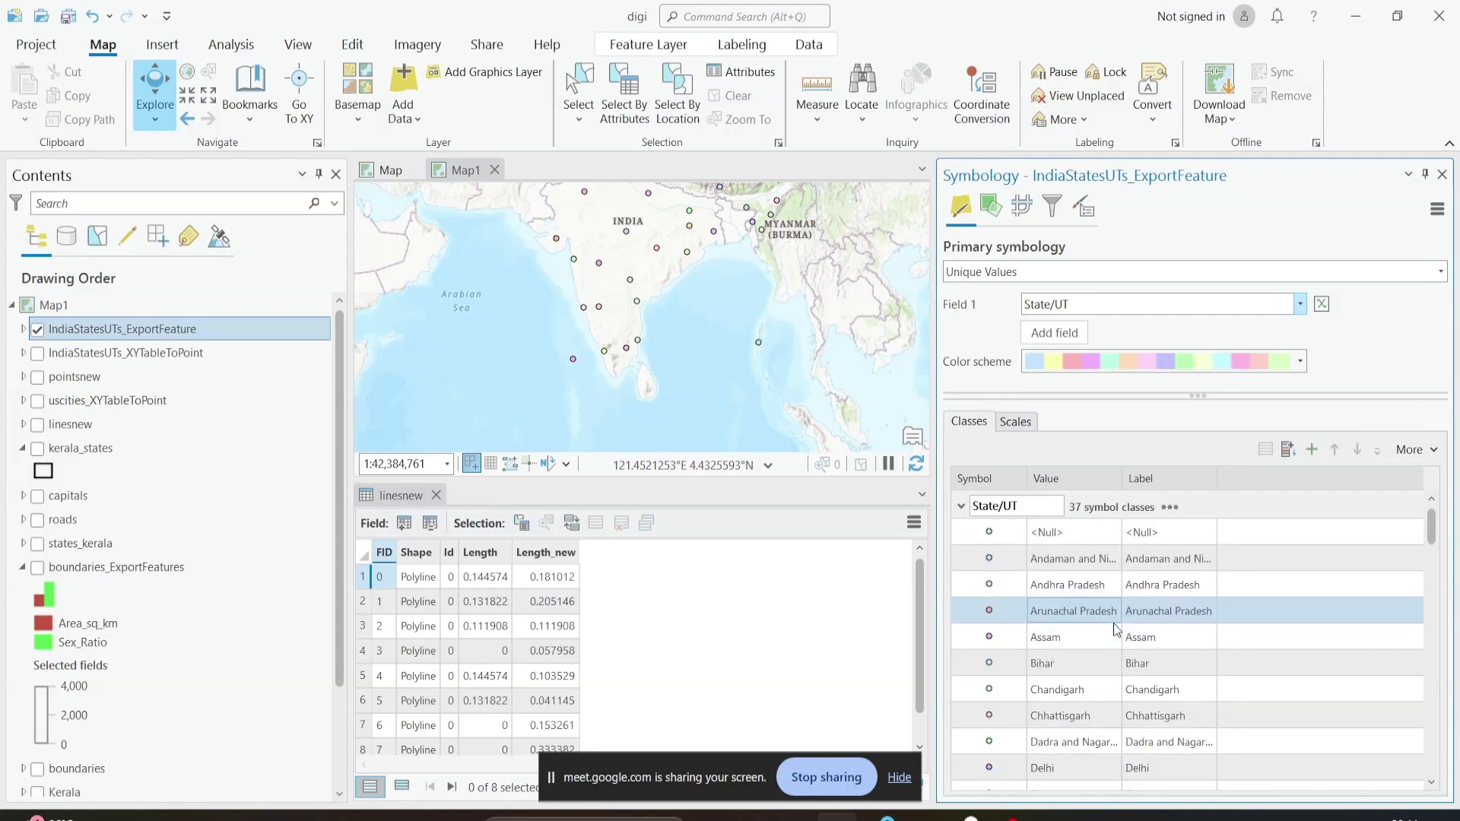
left_click(1050, 306)
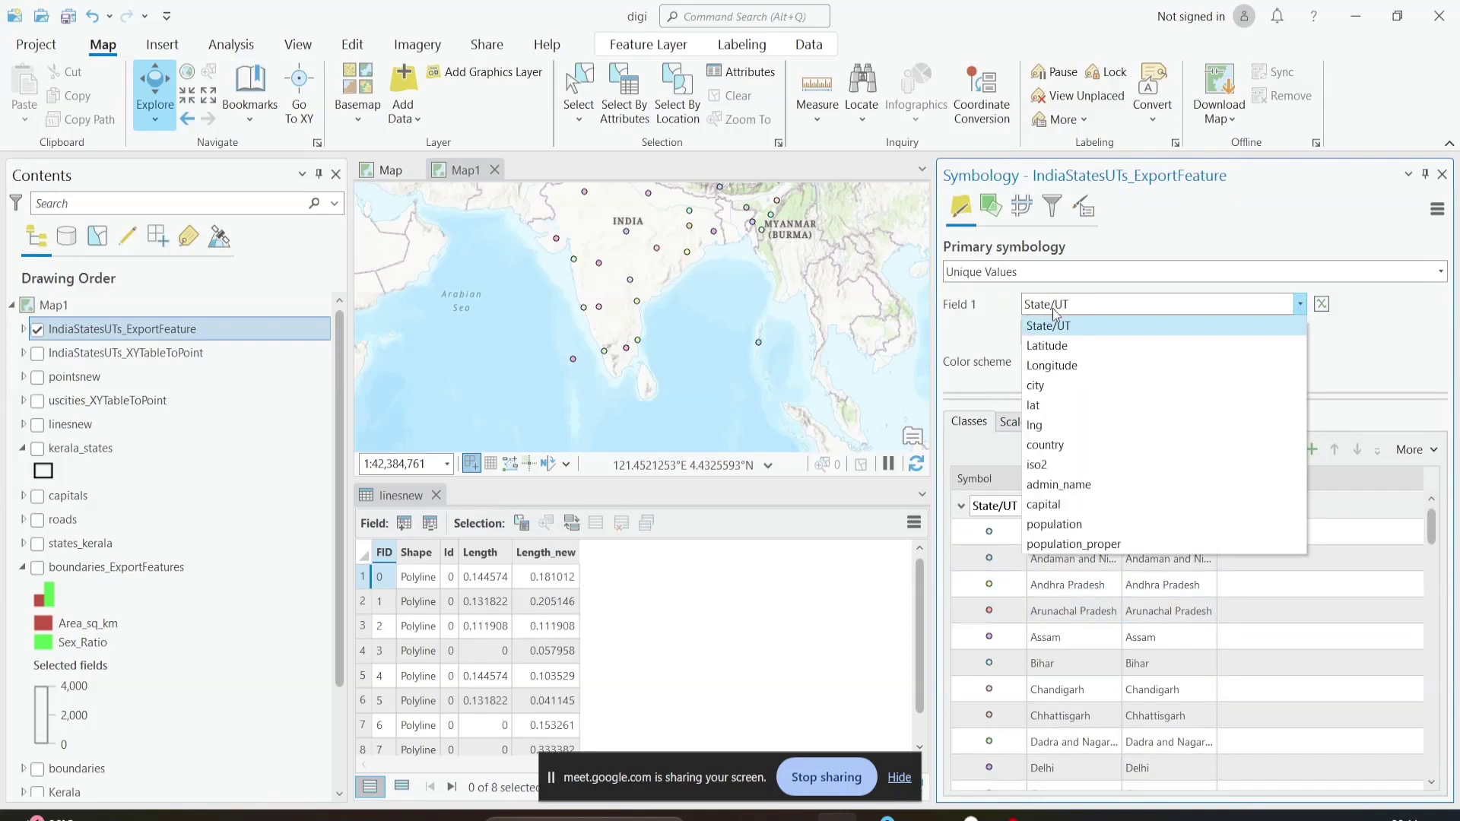
left_click(1051, 333)
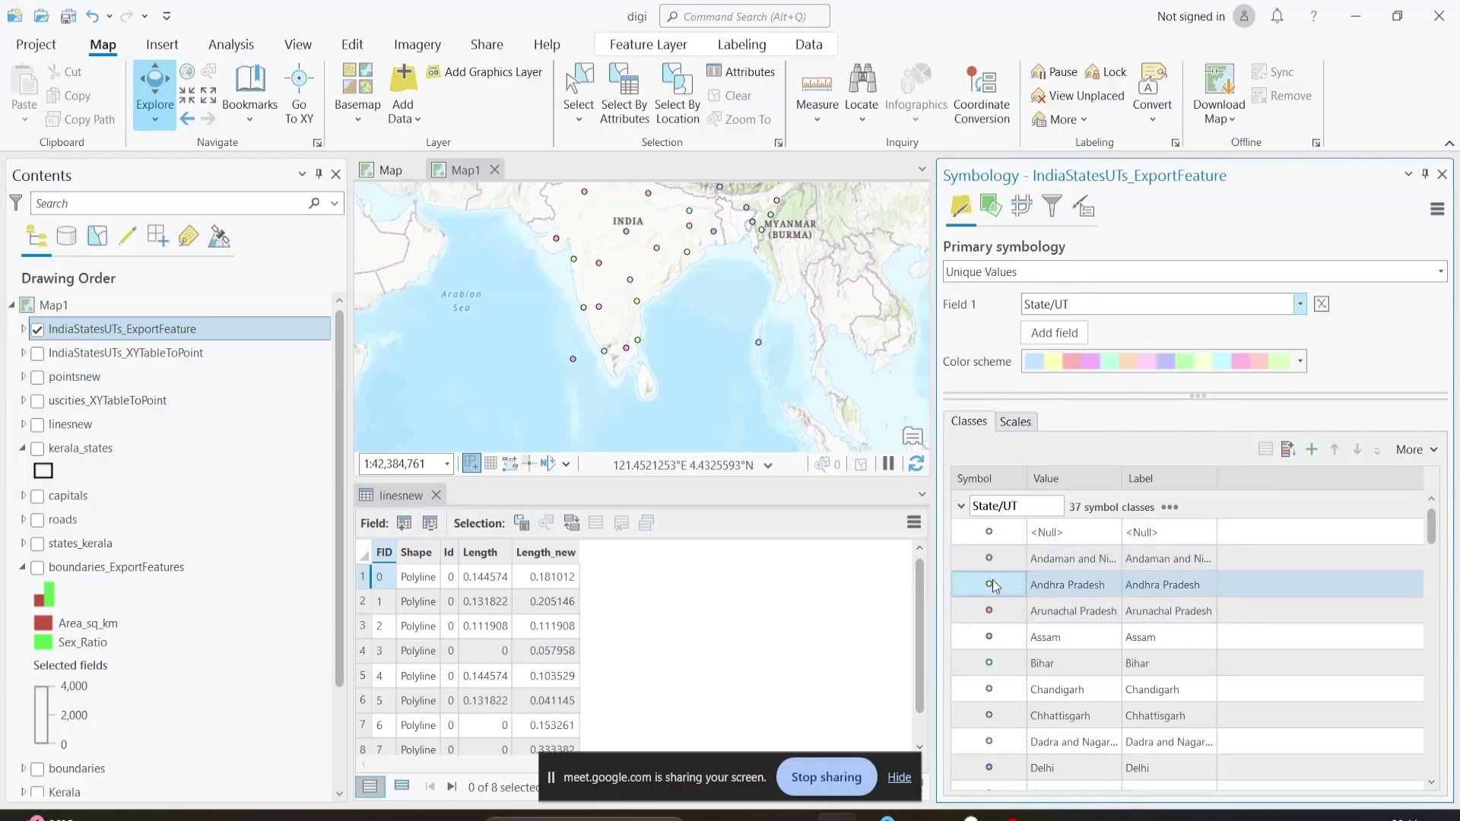
scroll(994, 580, "down", 3)
scroll(993, 580, "up", 3)
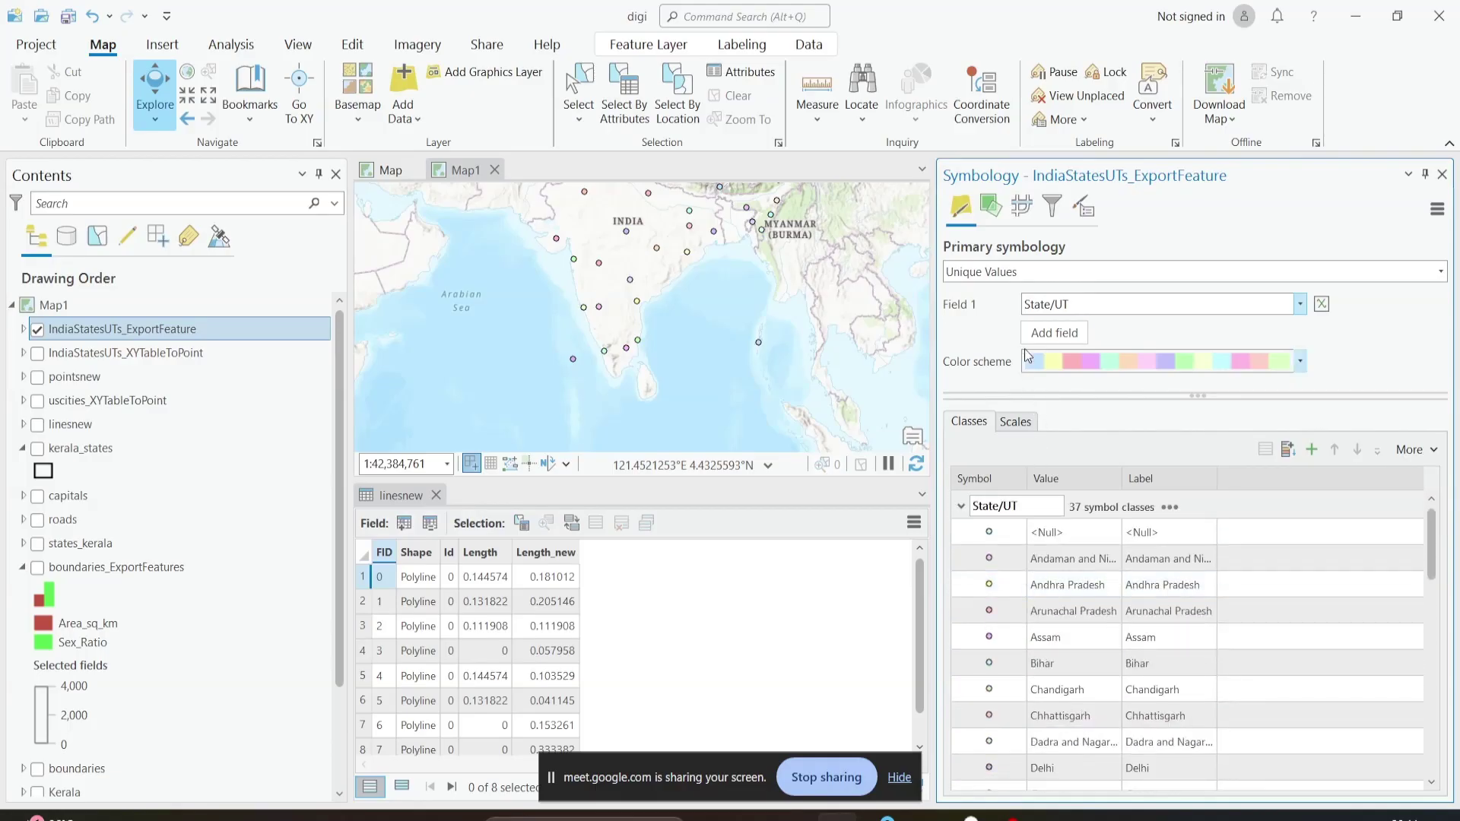
Step: Try city as the unique values field, set it back to State/UT and look through the classes
left_click(1051, 311)
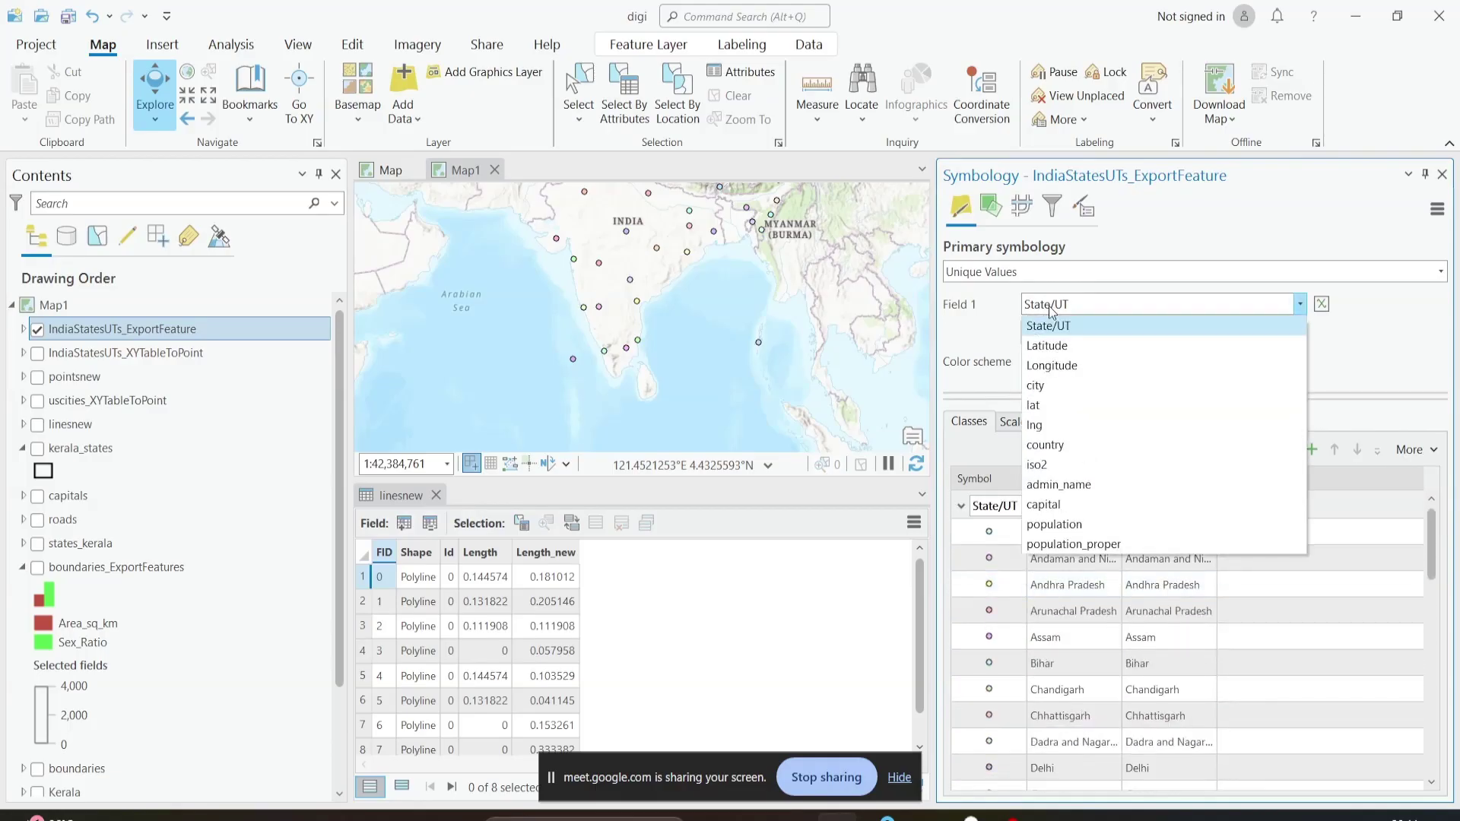
left_click(1053, 385)
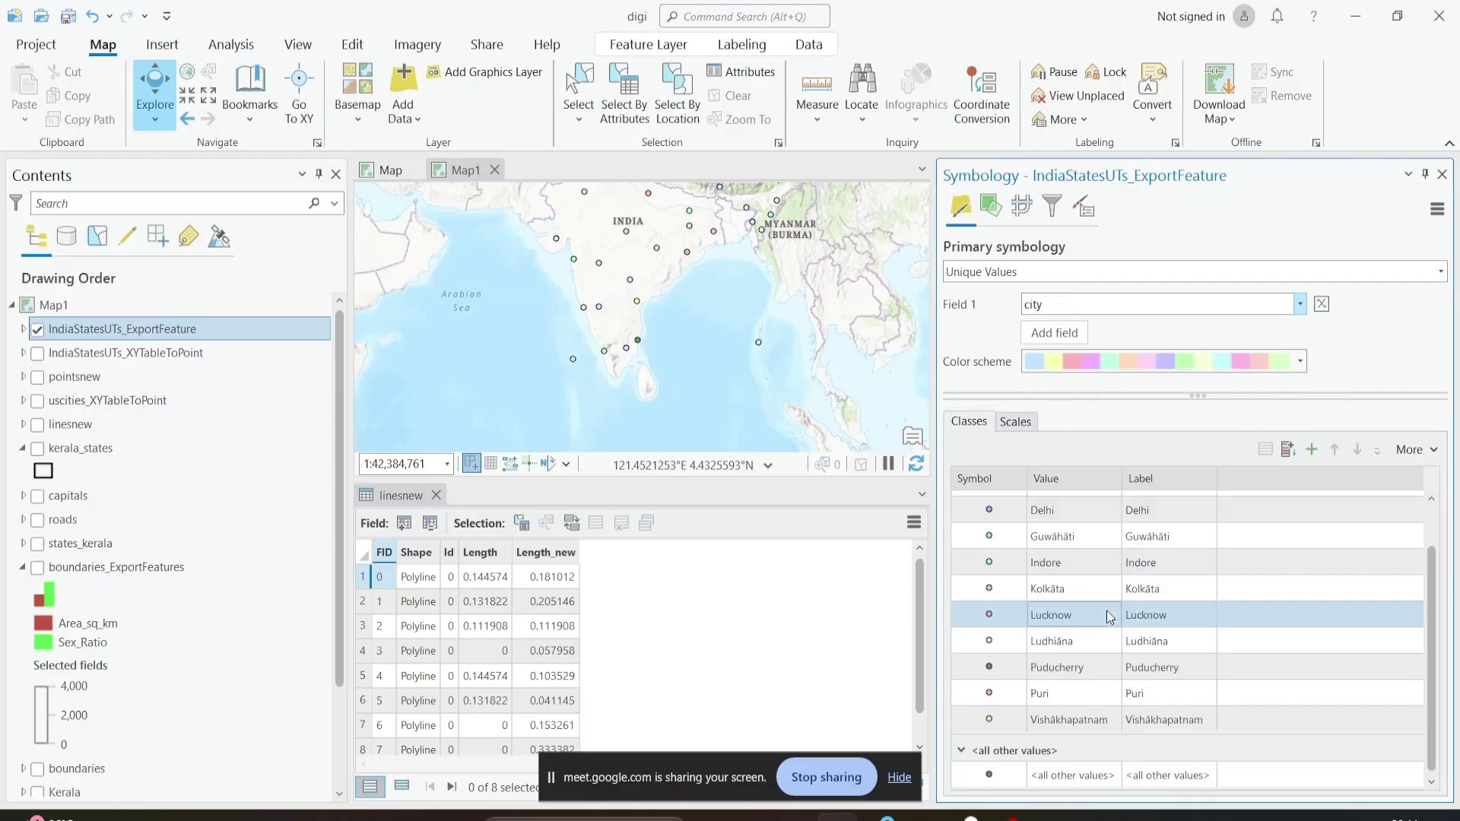
left_click(1048, 309)
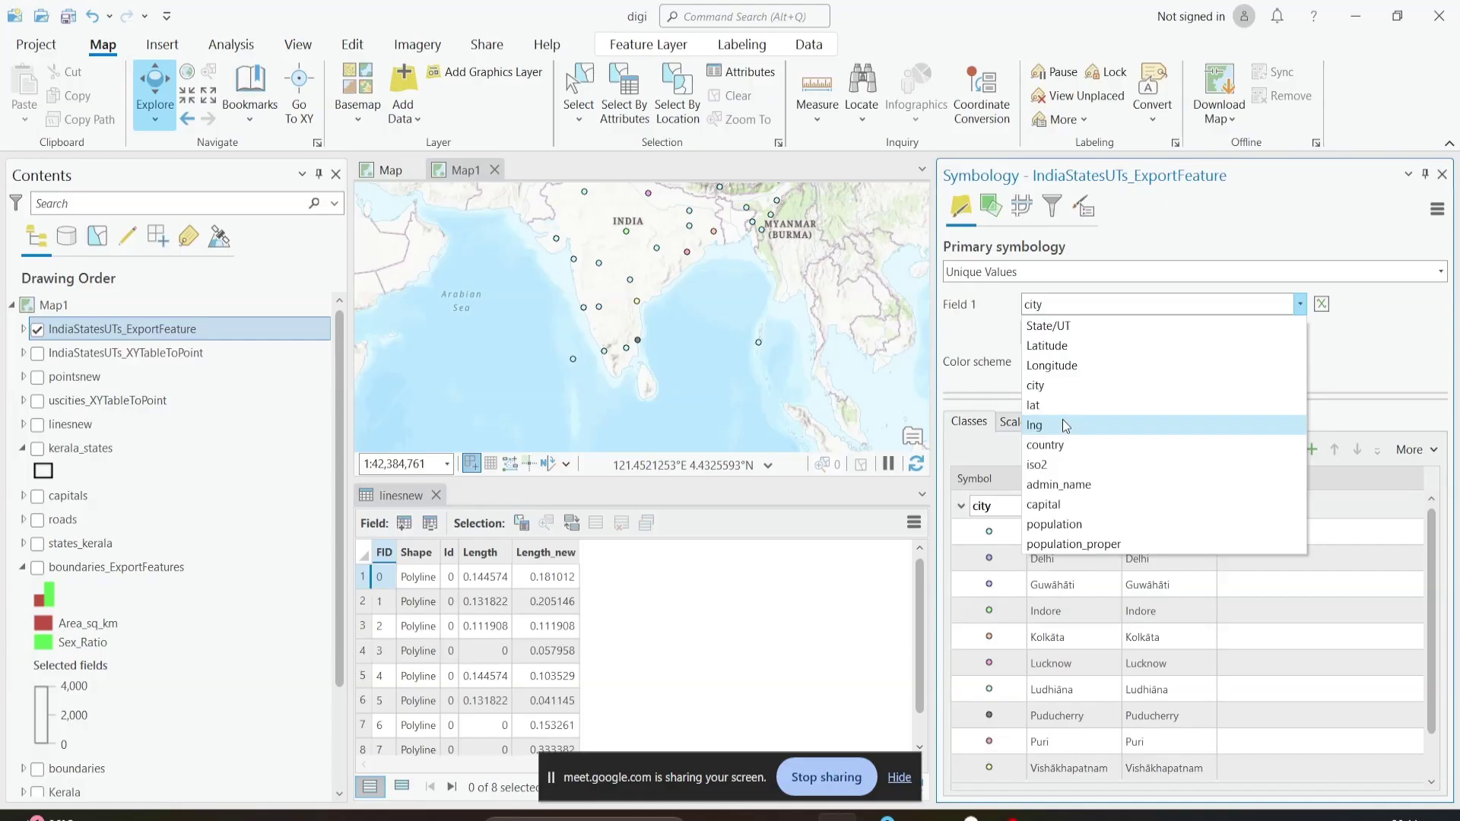
left_click(1048, 326)
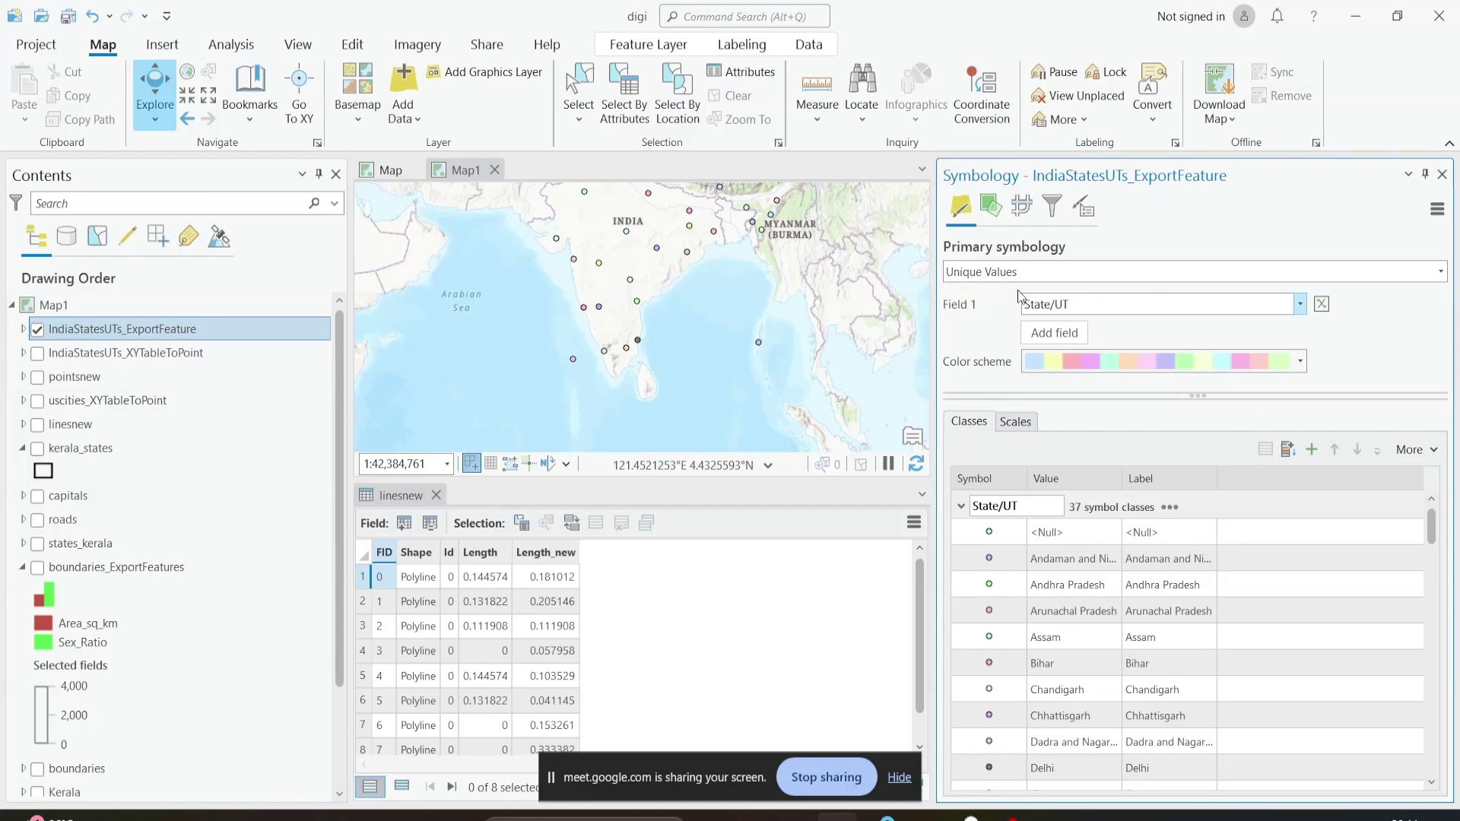
left_click(1100, 585)
scroll(1101, 589, "down", 4)
scroll(1100, 590, "up", 4)
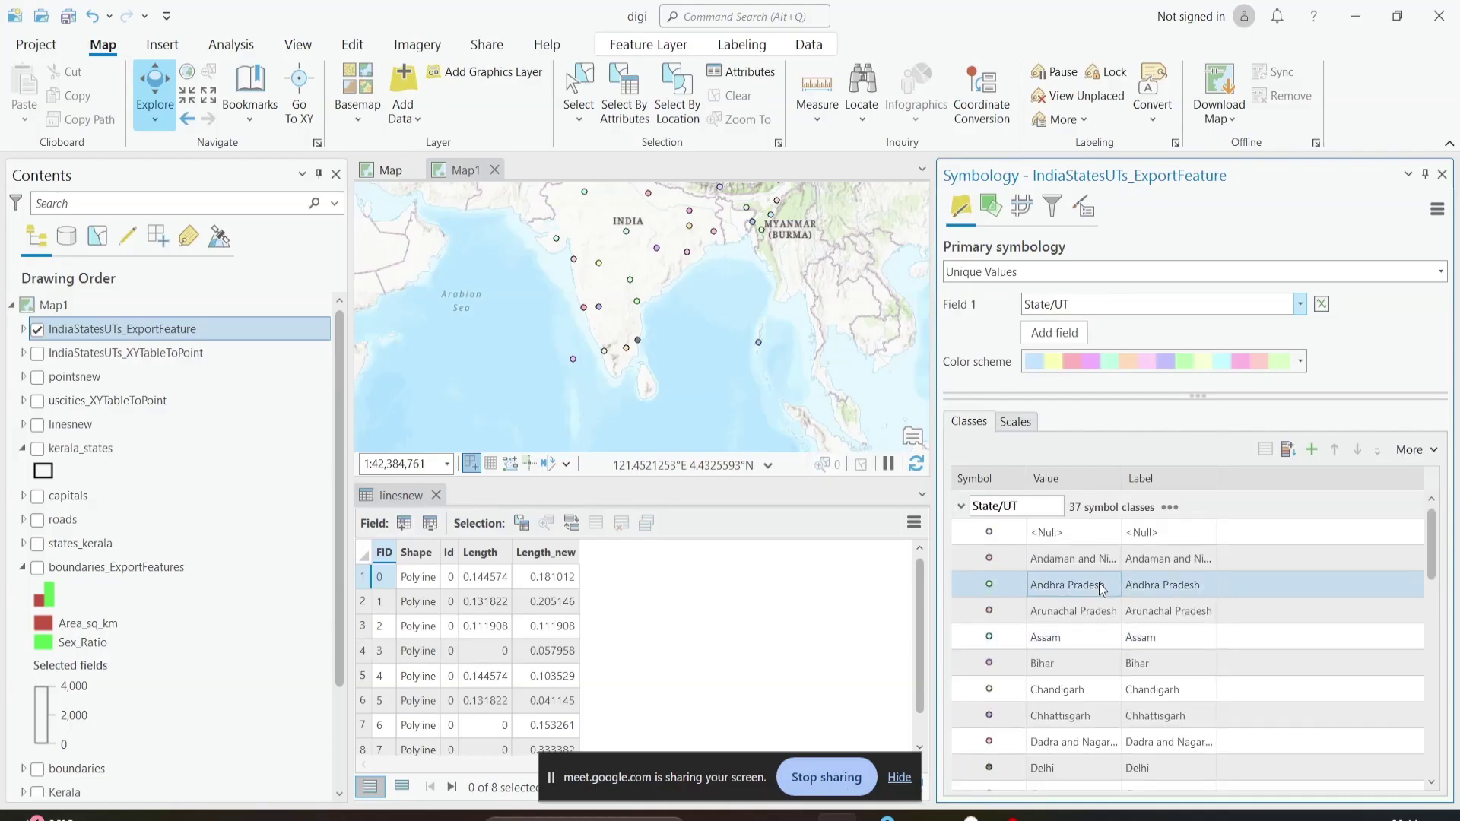
Step: Look through the State/UT symbol classes of the IndiaStatesUTs_ExportFeature layer
scroll(1100, 589, "down", 5)
scroll(1101, 590, "up", 5)
left_click(996, 559)
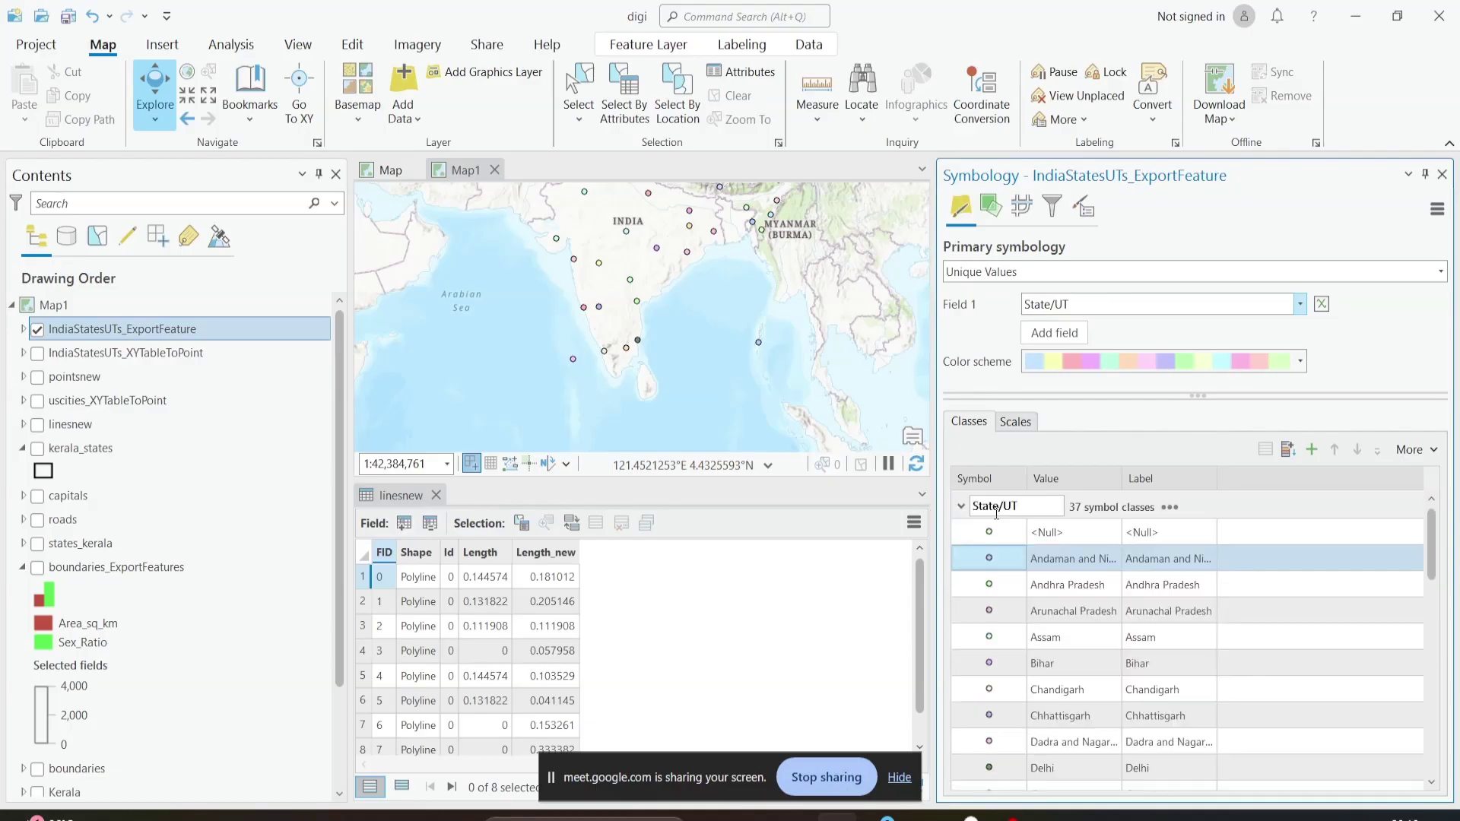
left_click(1018, 532)
scroll(1023, 542, "down", 1)
left_click(1022, 541)
scroll(1000, 579, "down", 5)
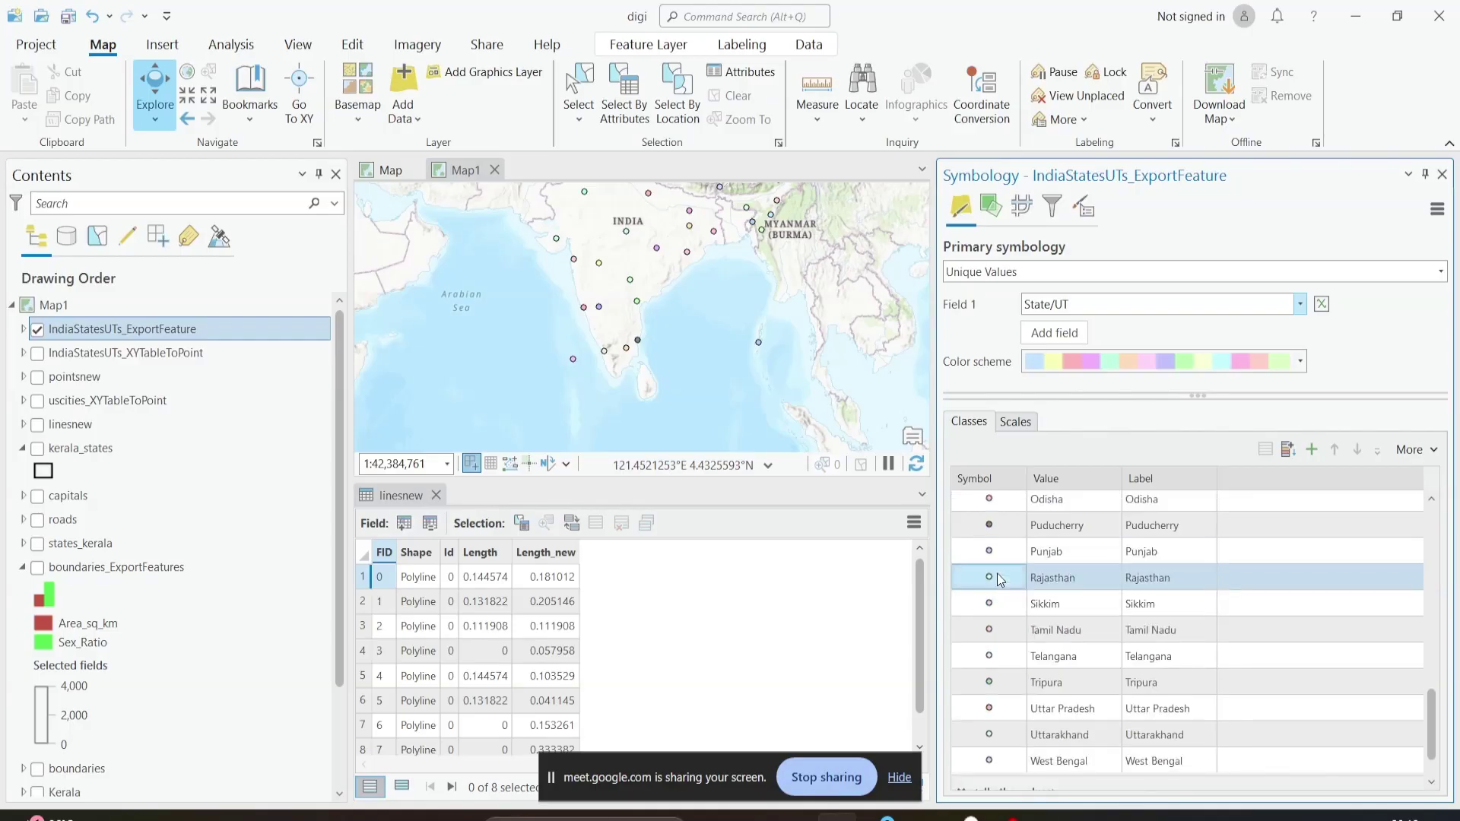
scroll(996, 576, "up", 6)
scroll(994, 576, "up", 4)
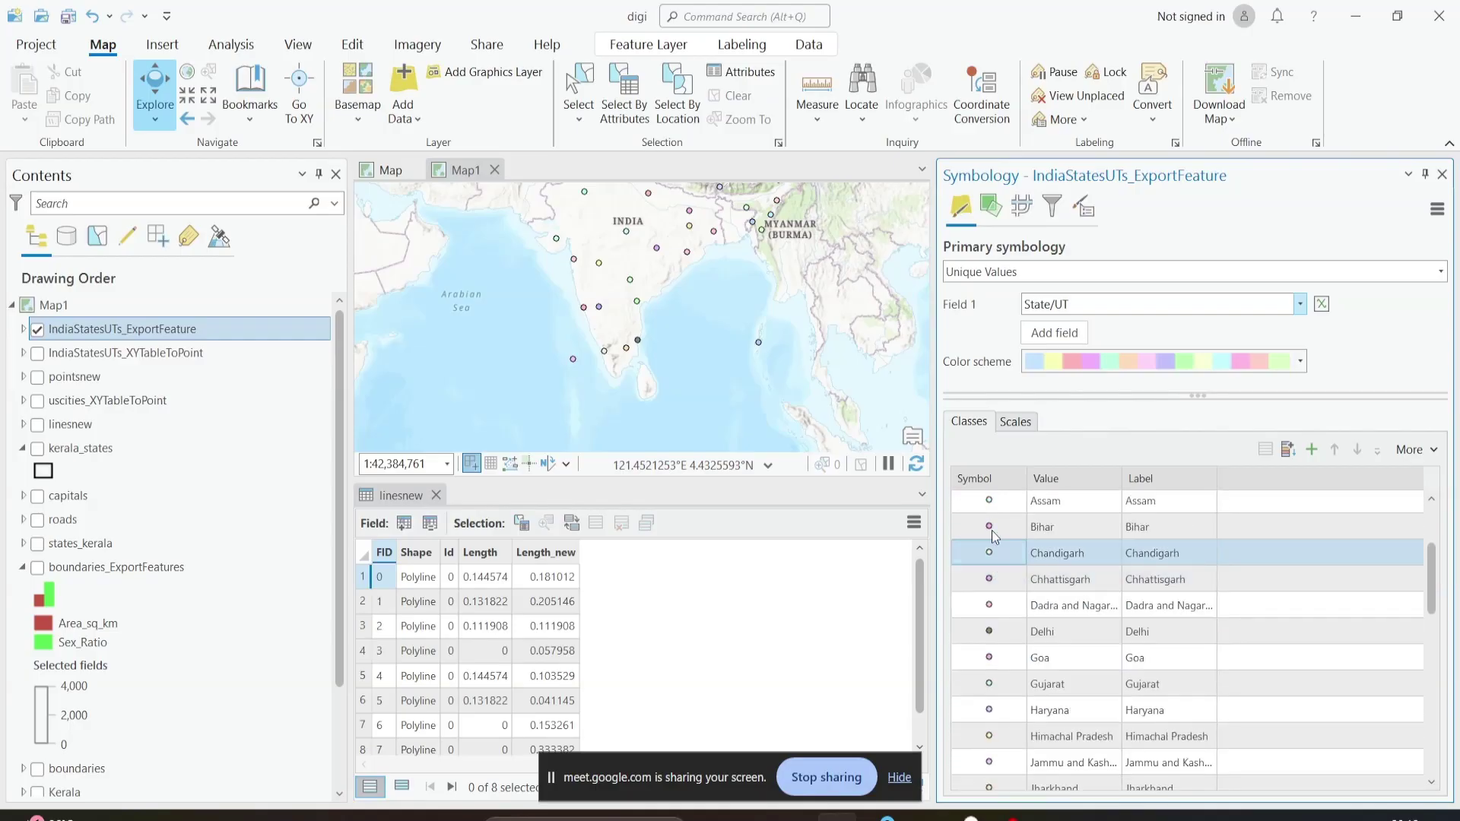
Step: View the point symbol gallery for the <Null> class, return to the primary symbology and review the remaining state classes
left_click(990, 531)
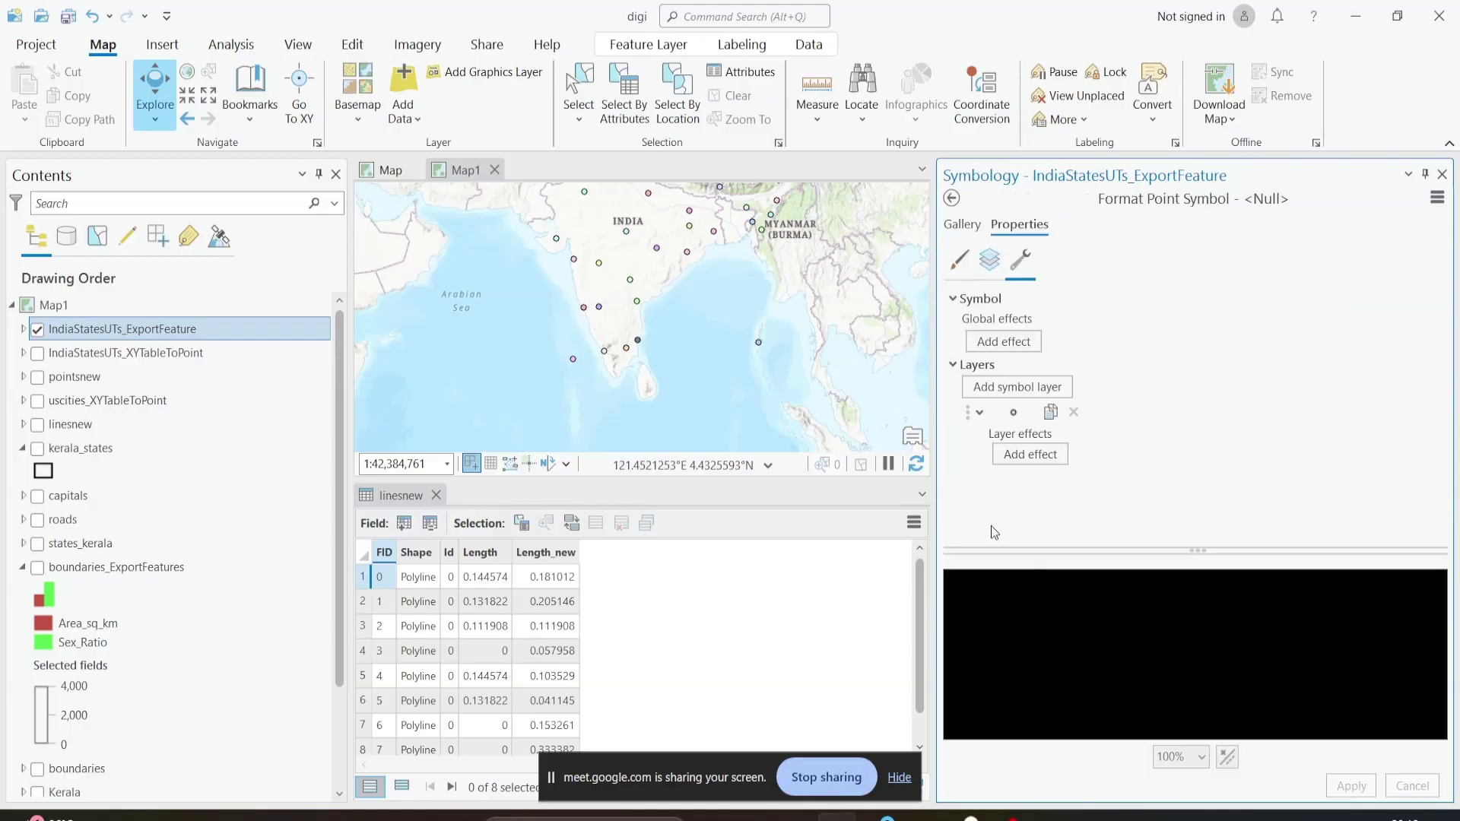
left_click(964, 225)
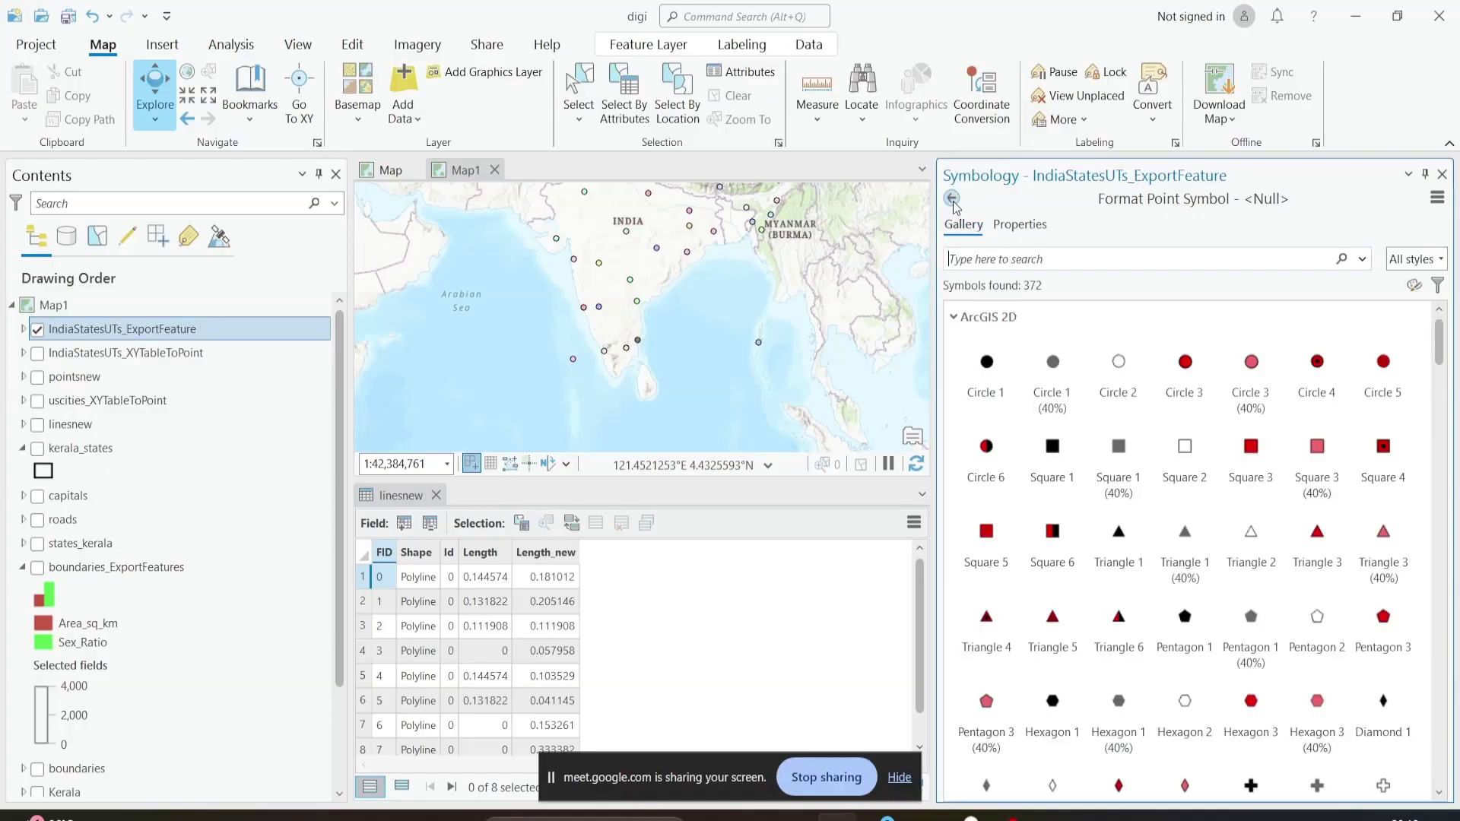
left_click(953, 198)
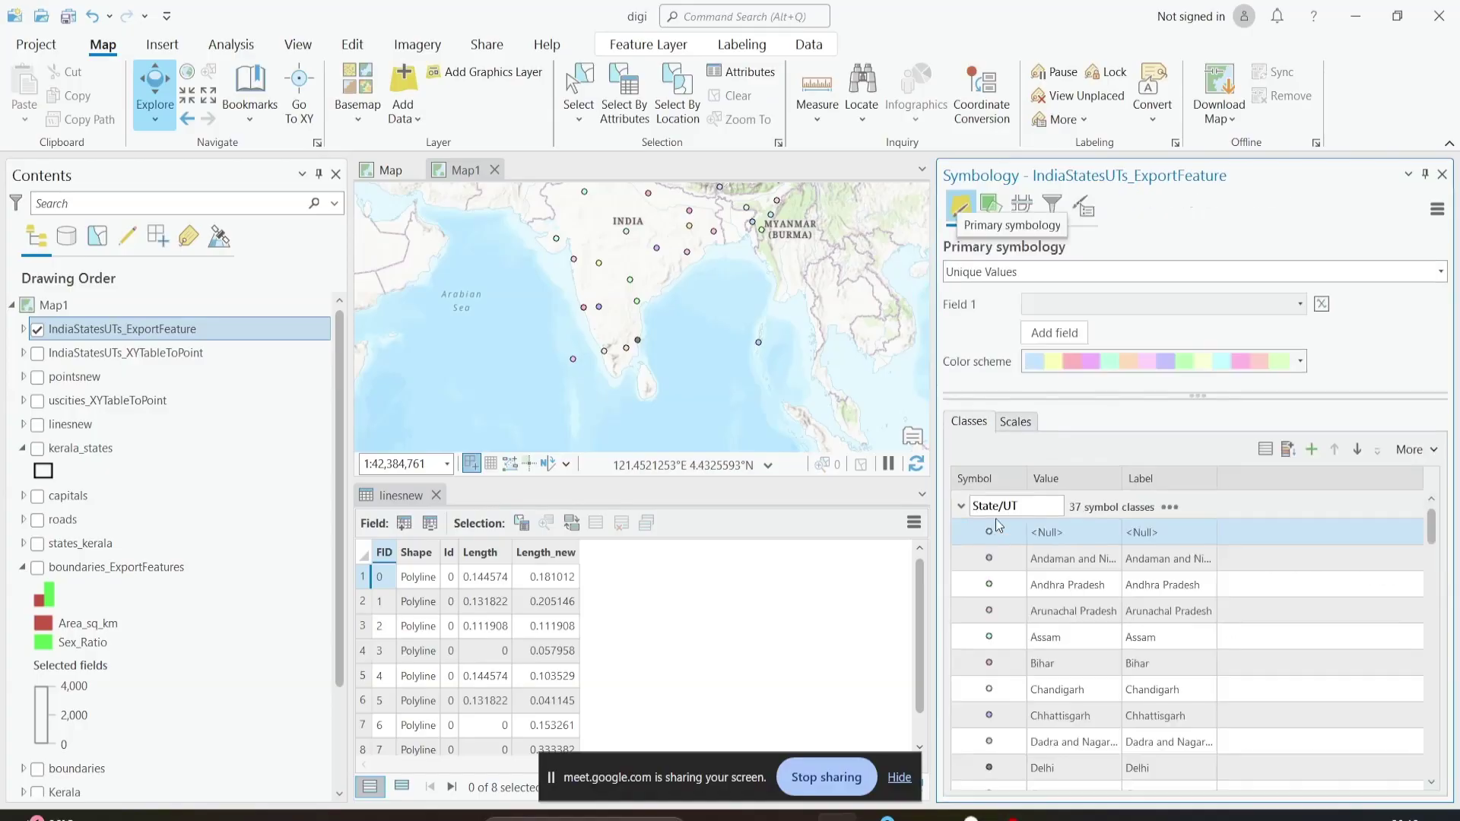
scroll(975, 569, "down", 2)
scroll(975, 569, "down", 4)
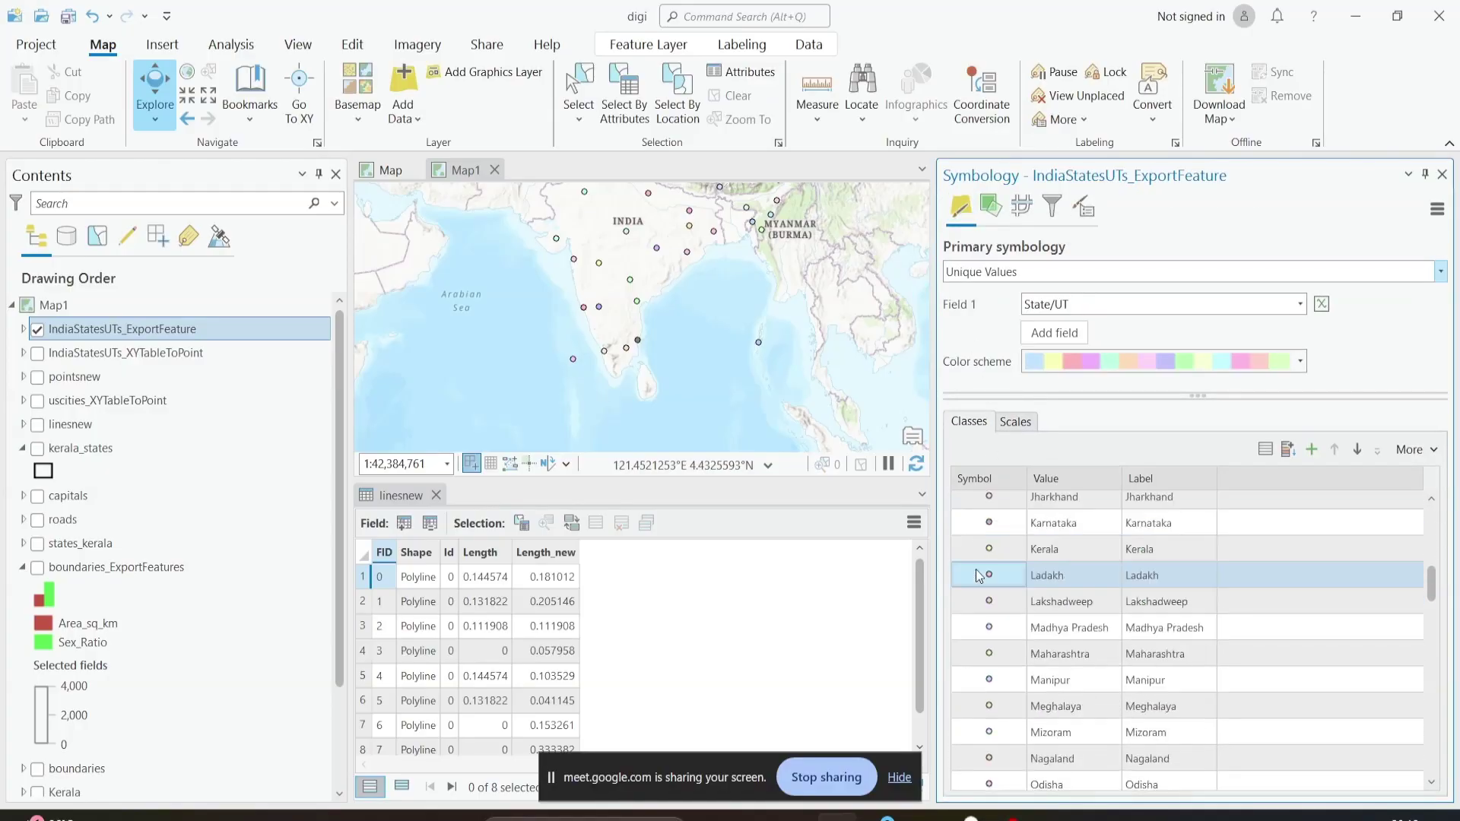
scroll(975, 569, "up", 6)
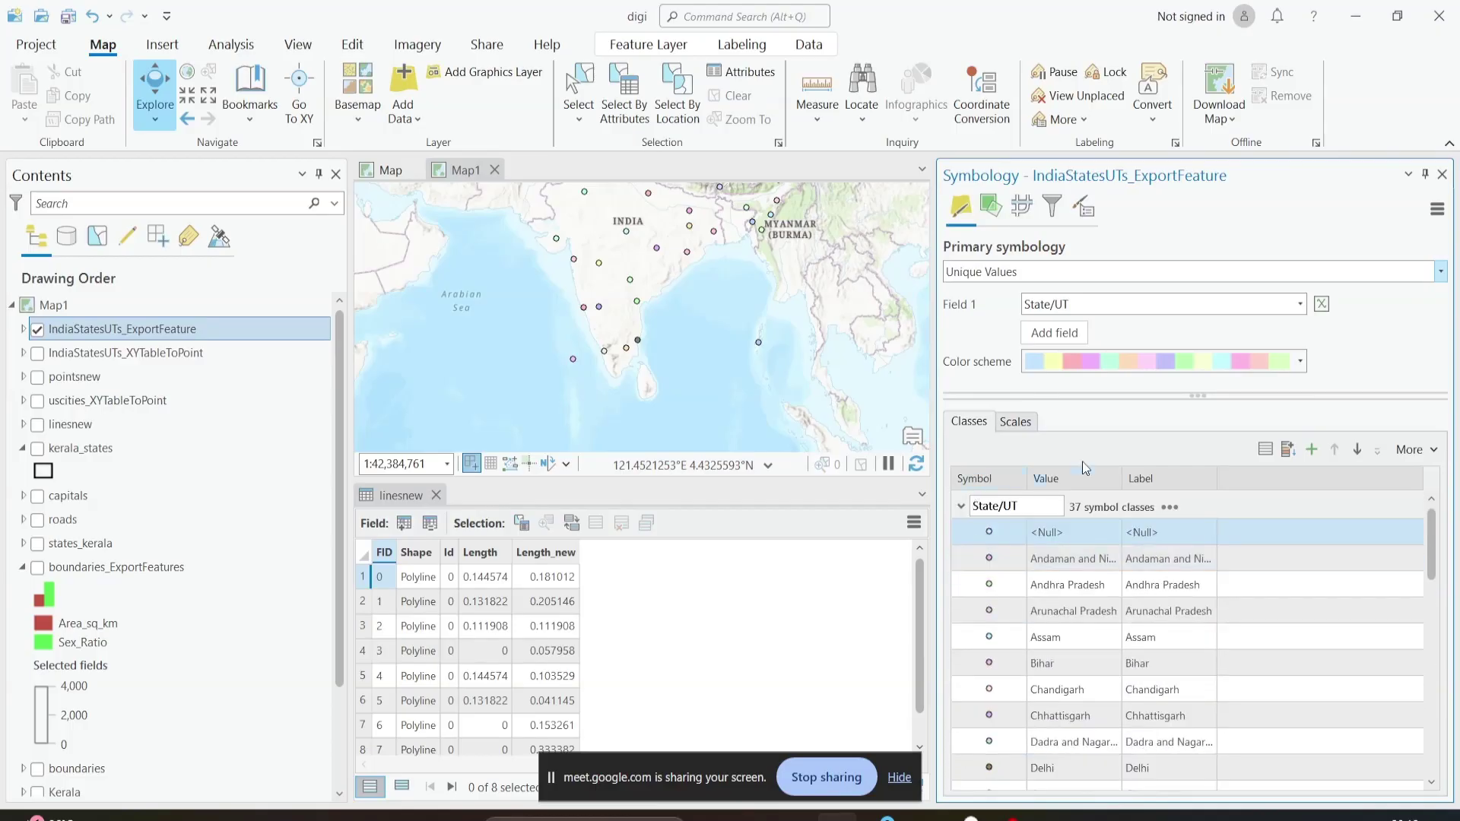
Step: Apply a green color scheme to the State/UT unique value classes and review their symbols
left_click(1301, 362)
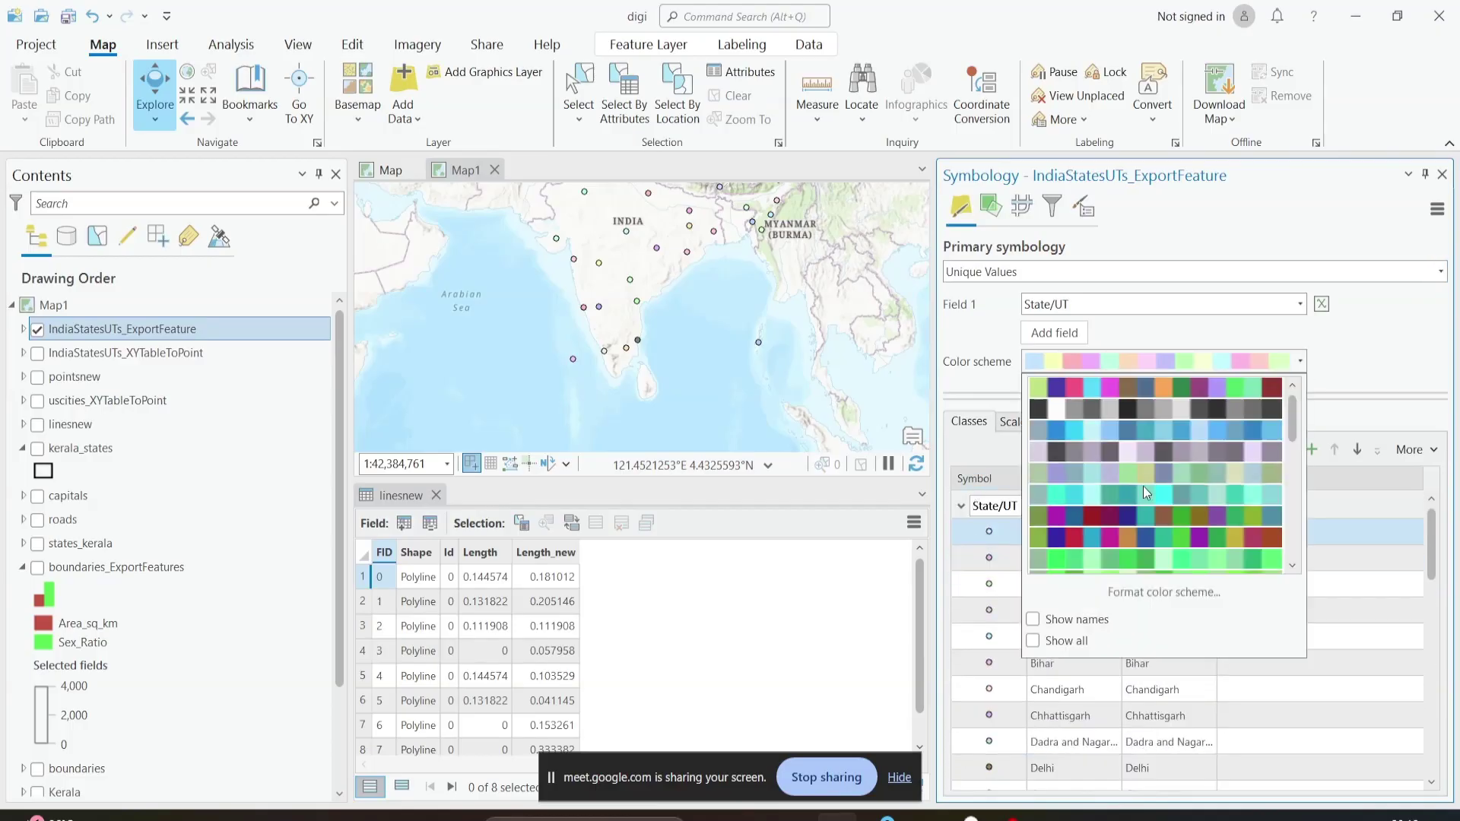
scroll(1162, 473, "down", 2)
scroll(1162, 474, "down", 1)
left_click(1164, 476)
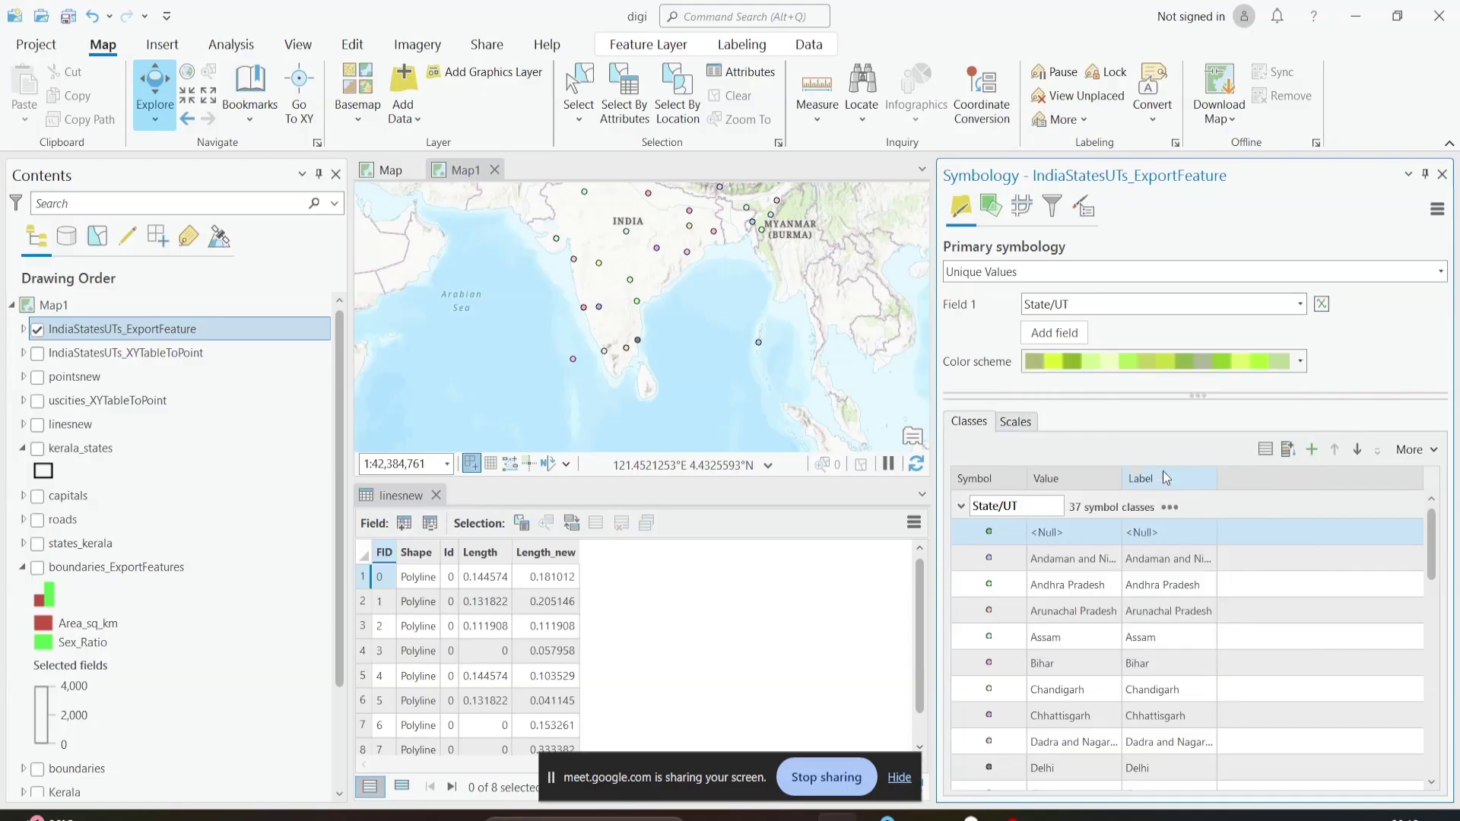
scroll(979, 654, "down", 7)
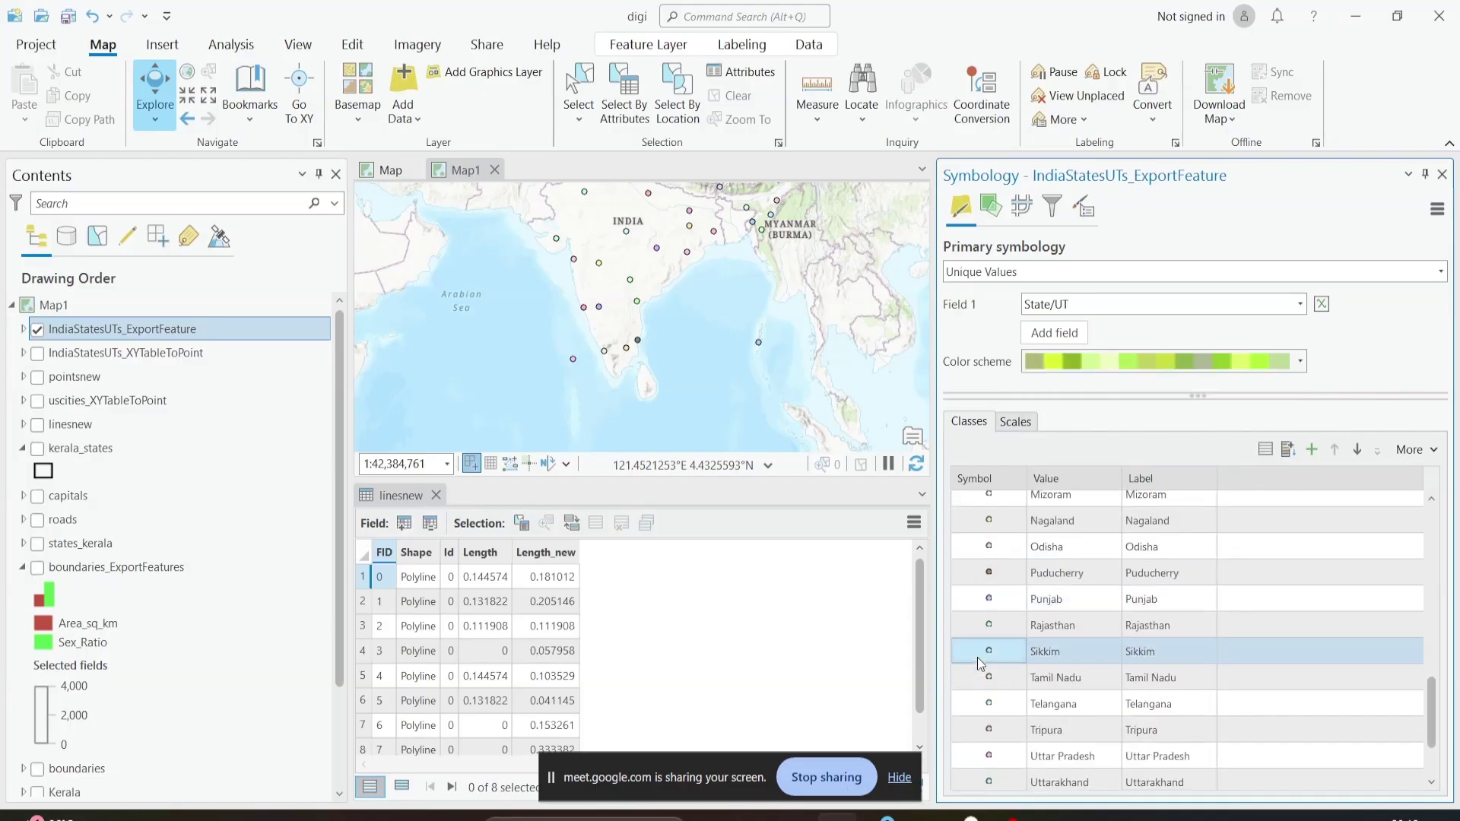
scroll(981, 661, "up", 7)
scroll(981, 664, "up", 2)
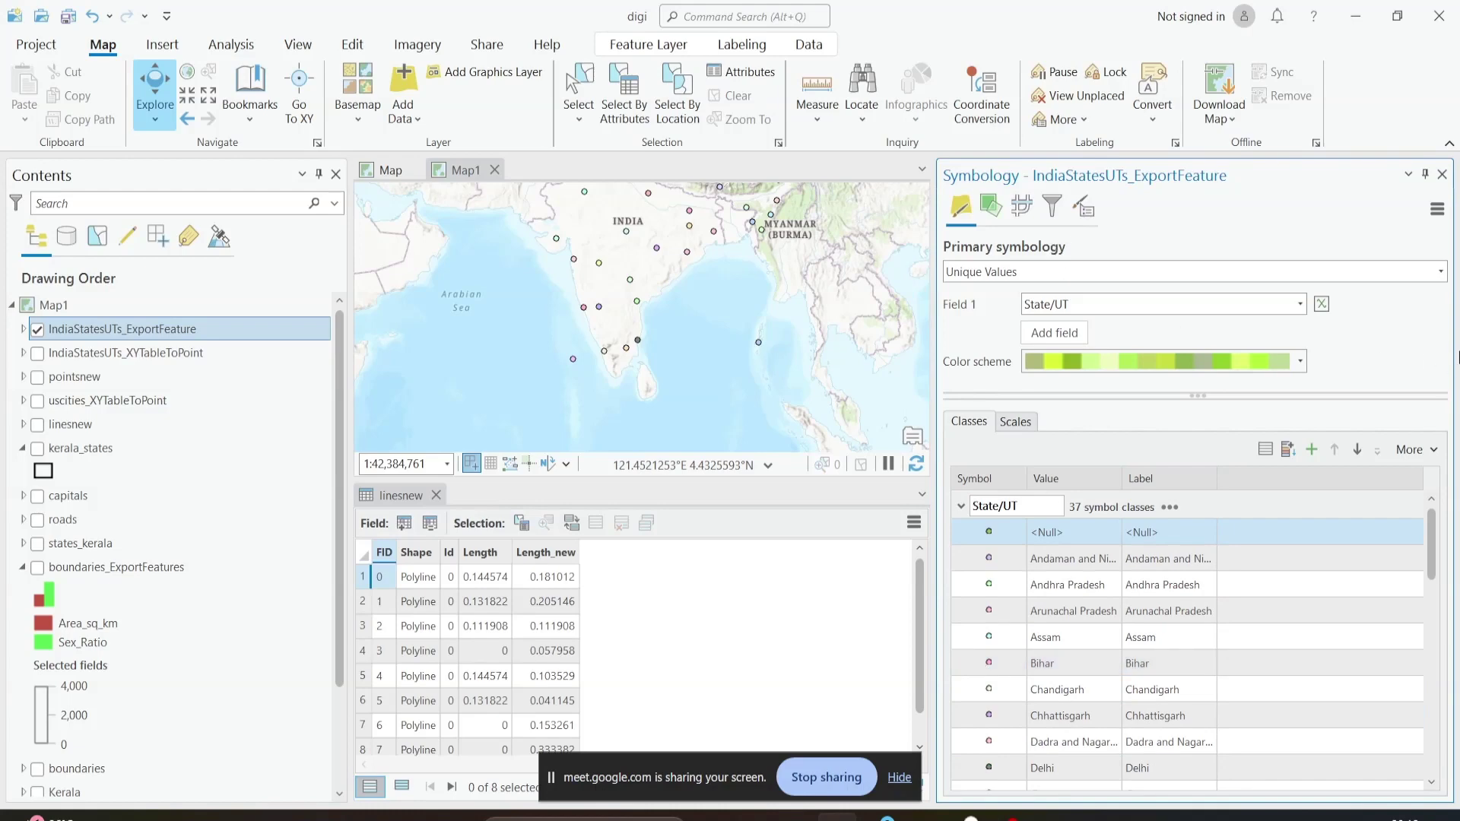
Step: Switch the IndiaStatesUTs_ExportFeature primary symbology to Graduated Colors based on the Latitude field
left_click(1061, 273)
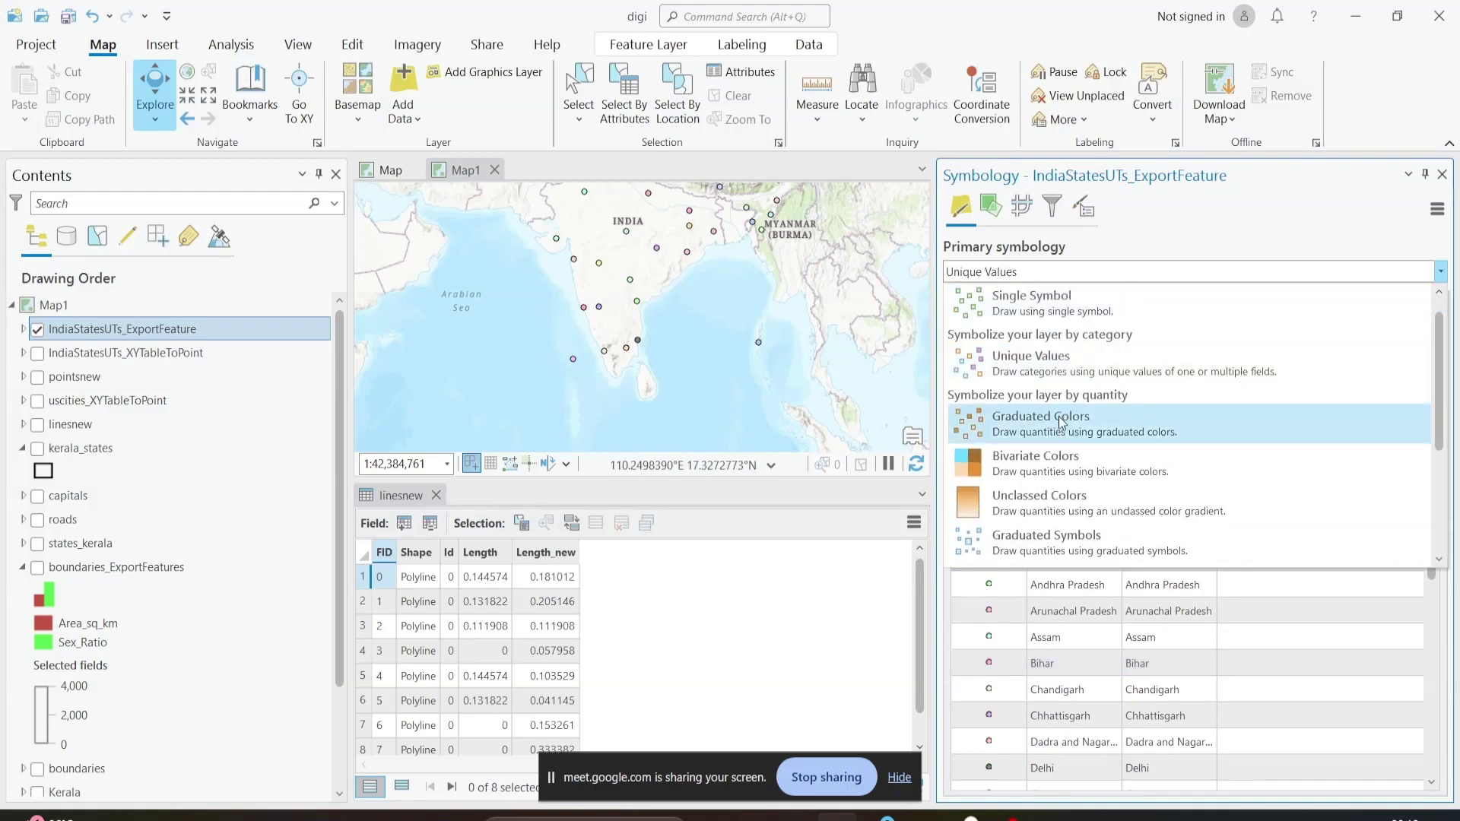
left_click(1059, 416)
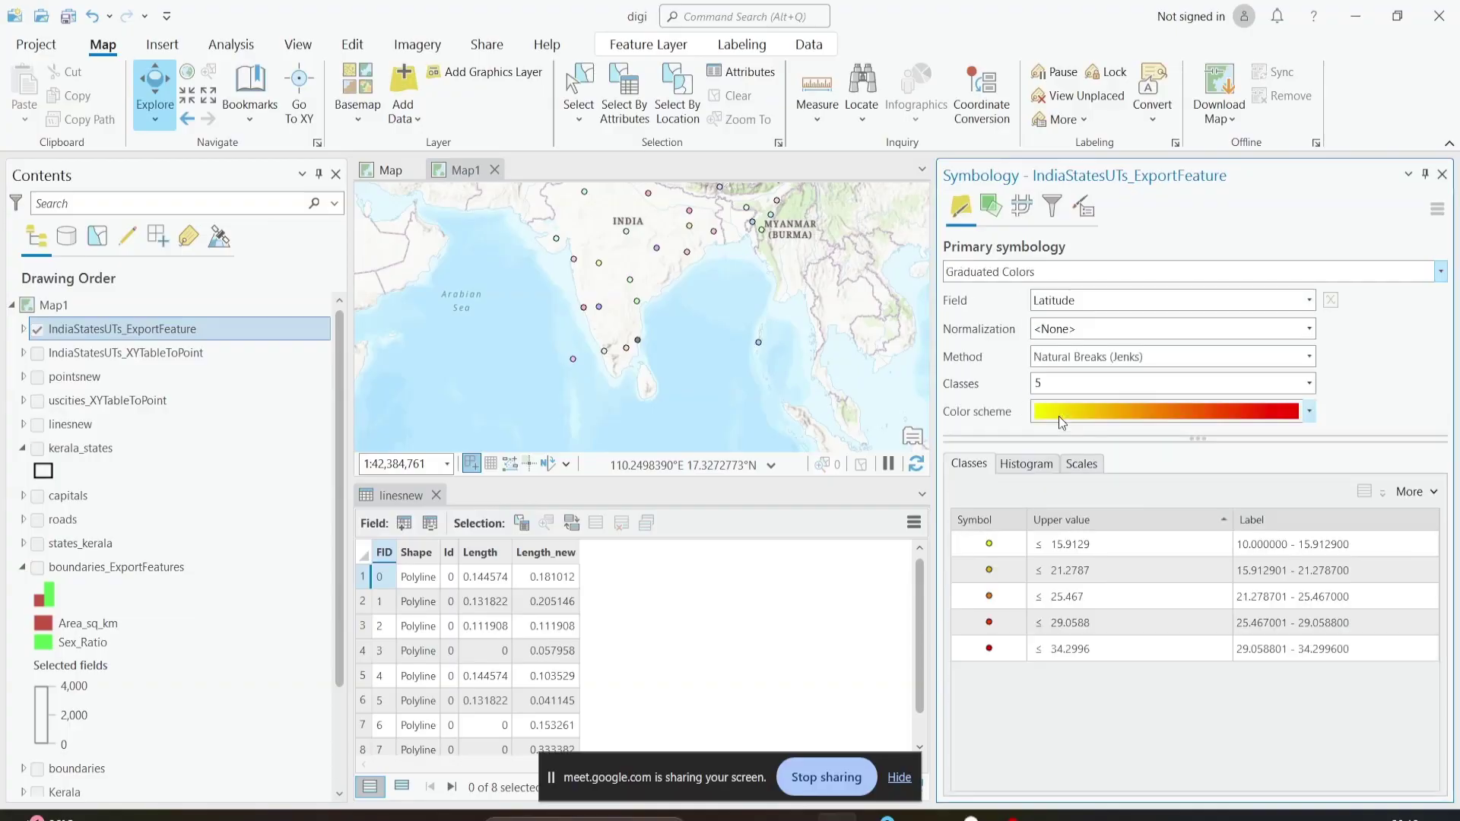
mouse_move(619, 196)
left_mouse_down()
mouse_move(615, 278)
mouse_move(627, 218)
left_mouse_up()
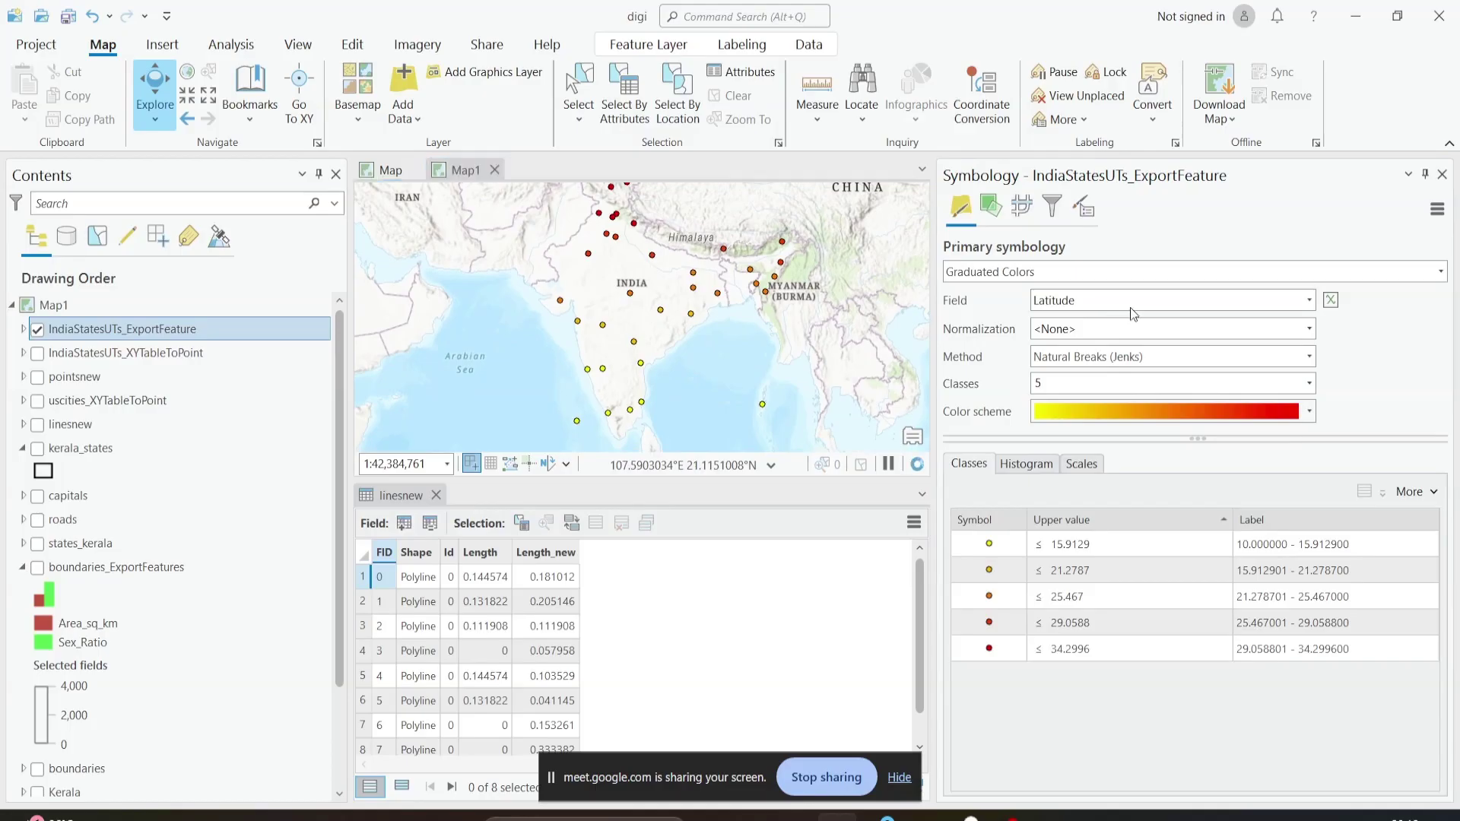
Step: Try population_proper as the graduated colors field and settle on population
left_click(1131, 307)
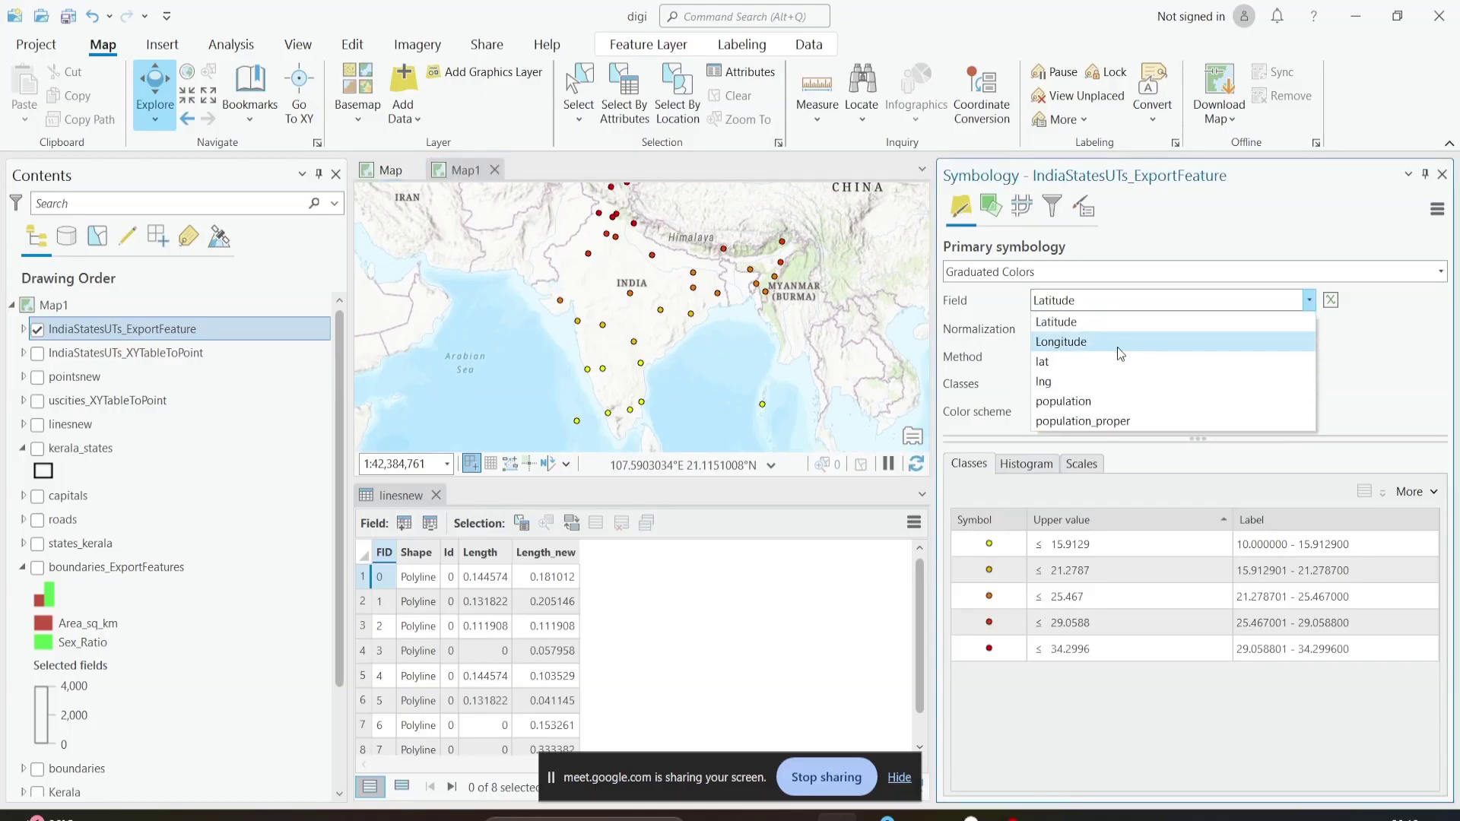
left_click(1110, 418)
left_click(1109, 302)
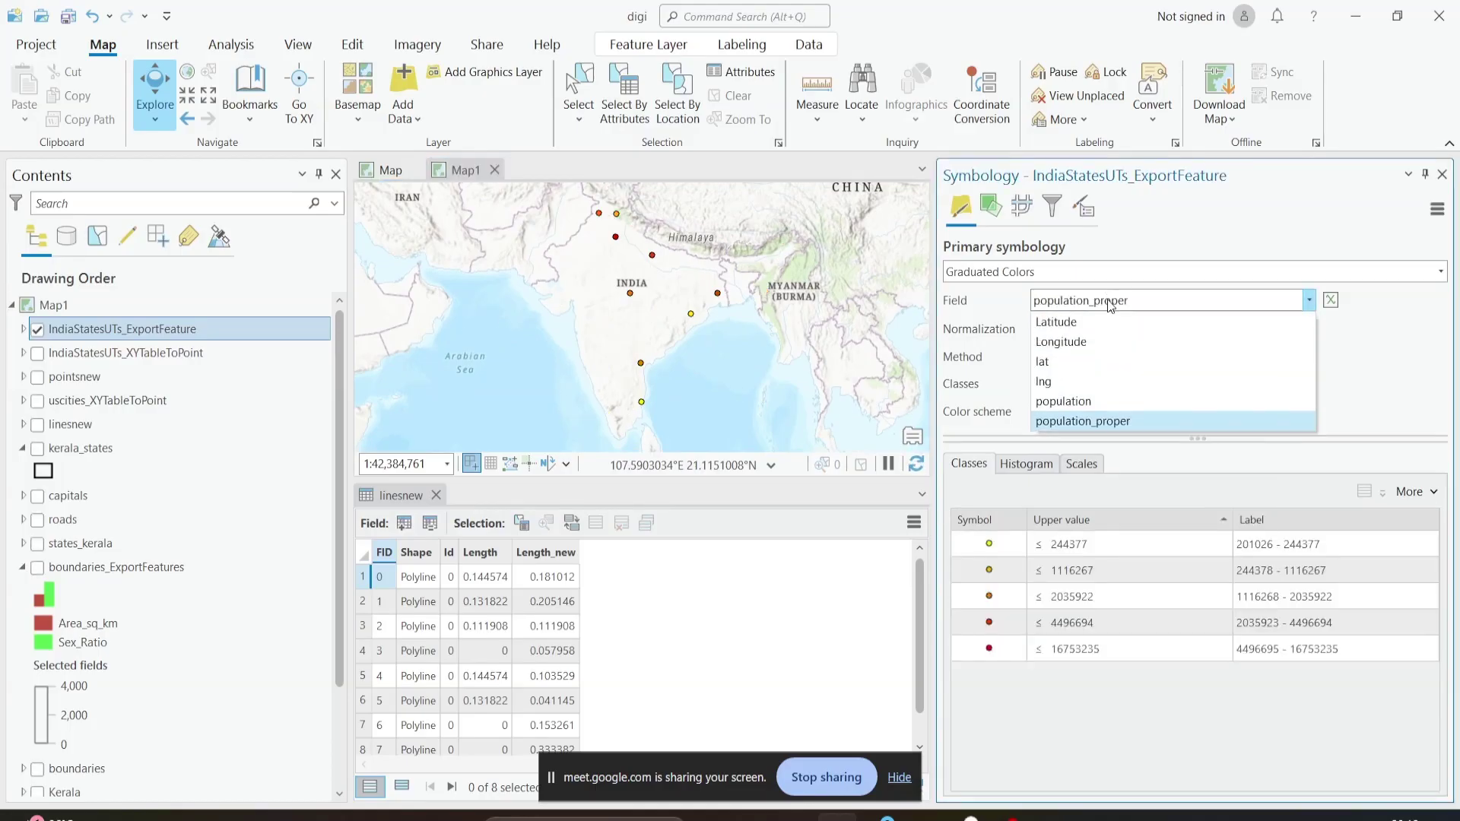
left_click(1103, 402)
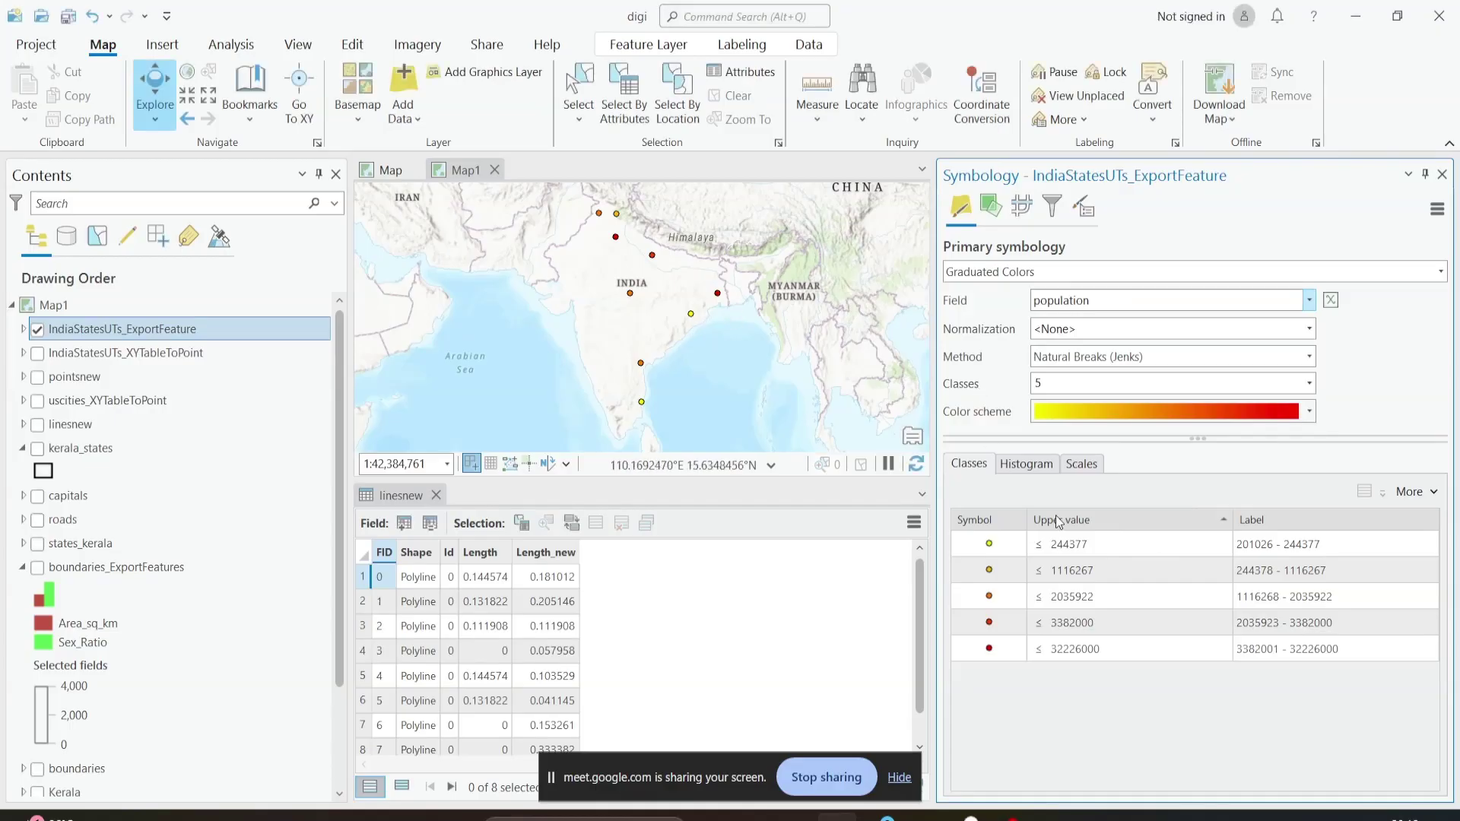
scroll(592, 411, "up", 2)
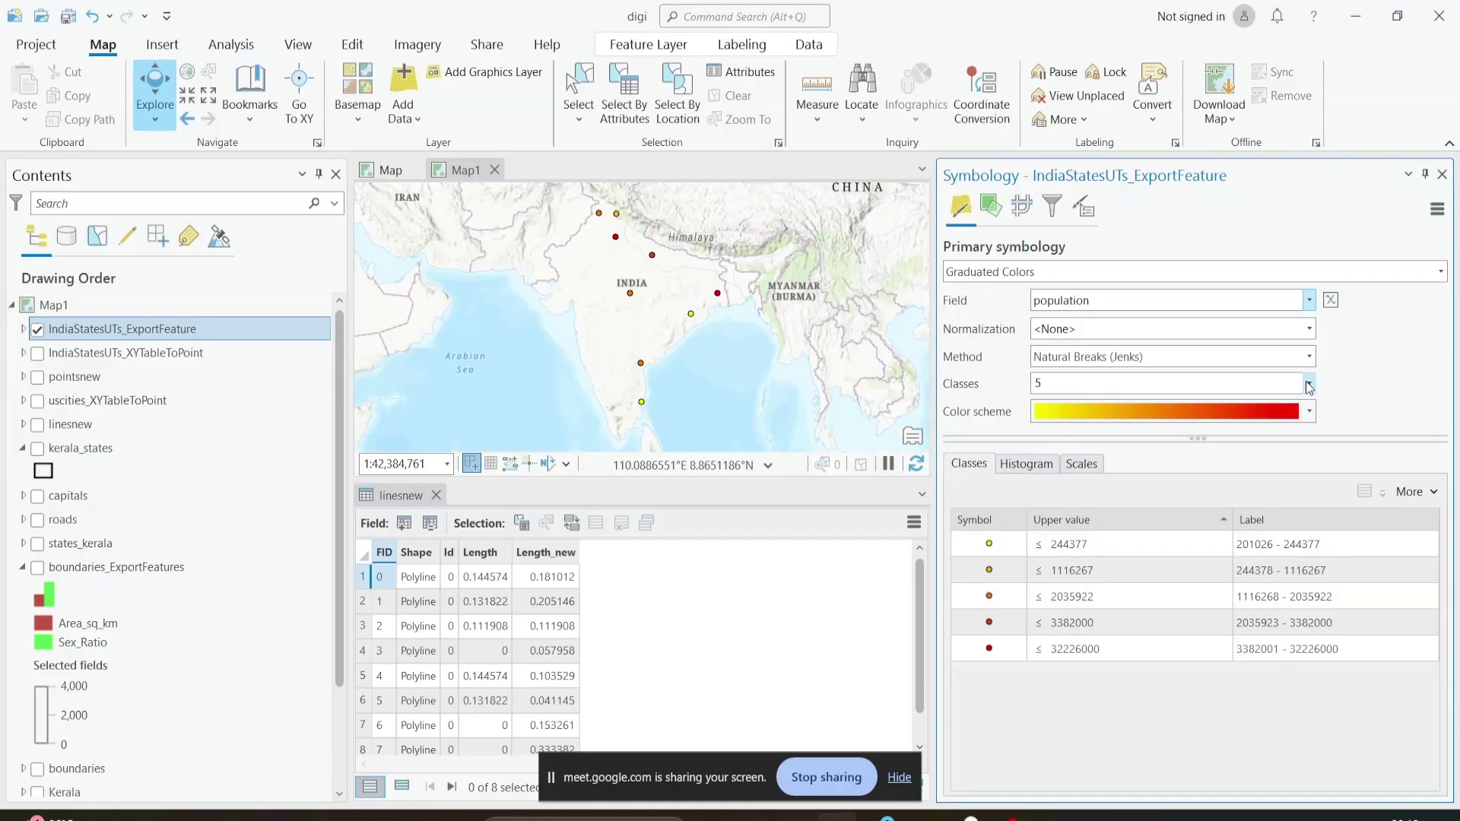
Step: Set the number of graduated color classes to 9
left_click(1309, 385)
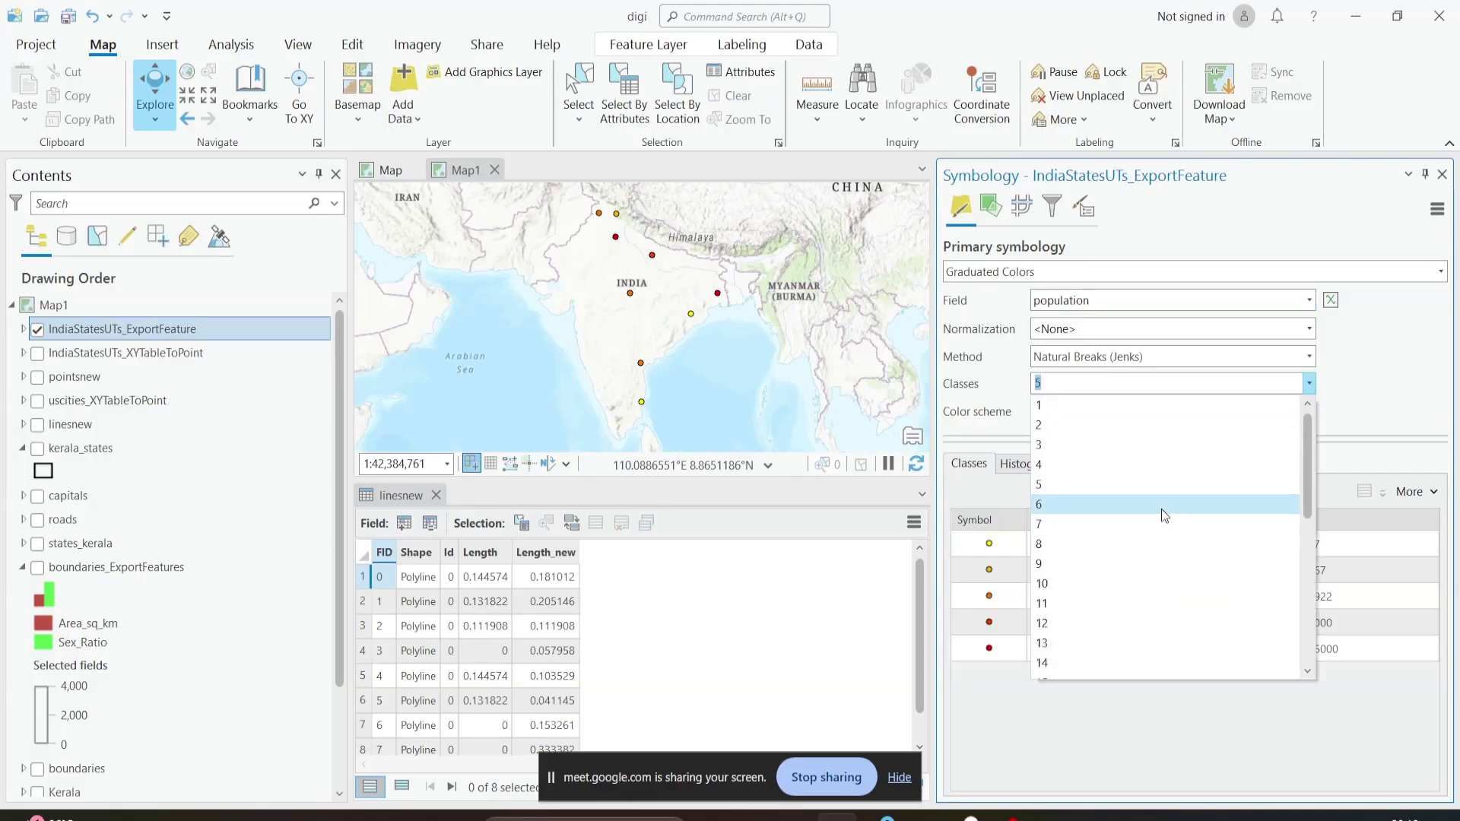
left_click(1148, 565)
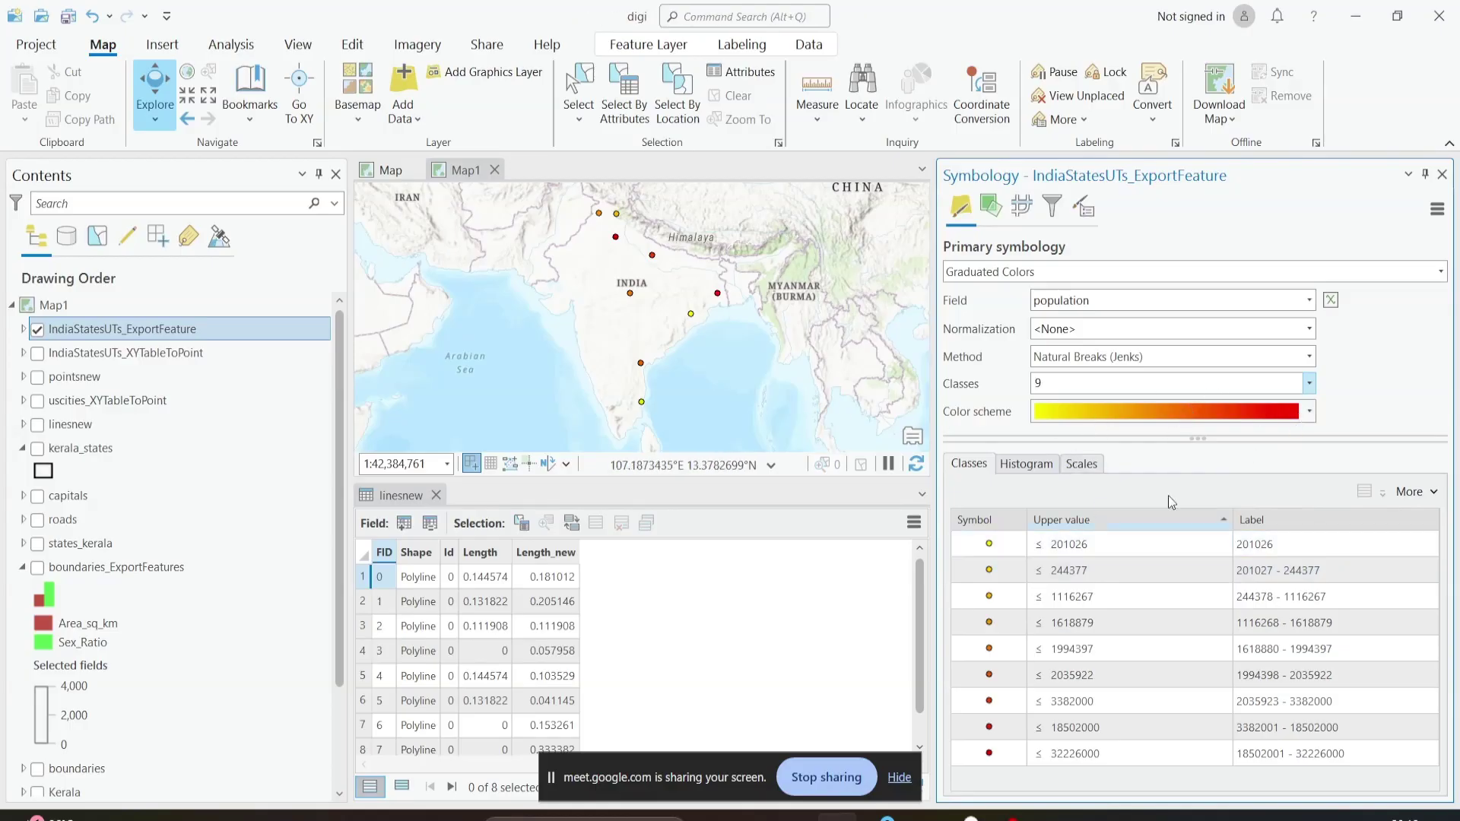
left_click(1036, 594)
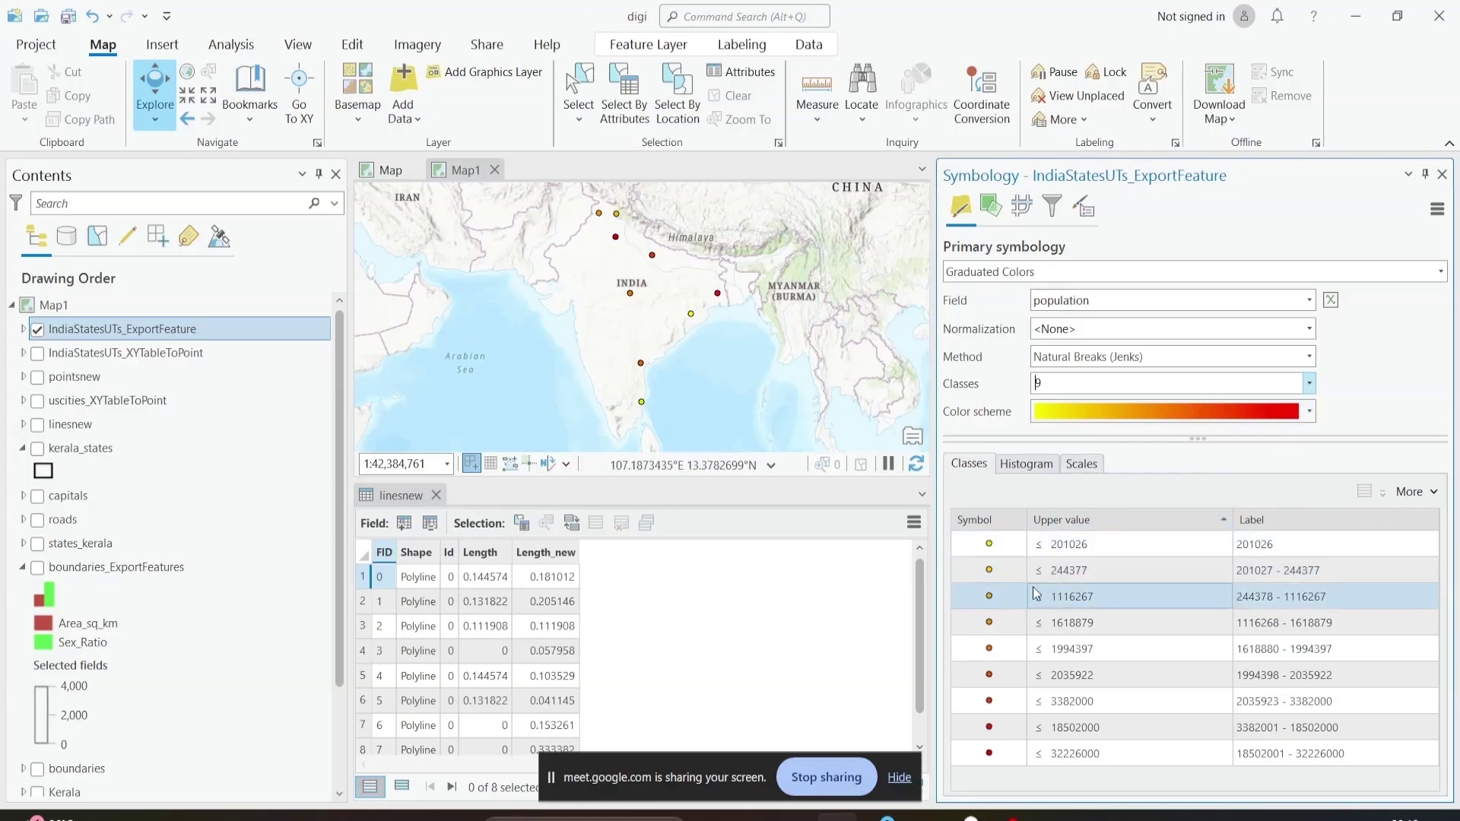
Step: Look through the available symbology types and switch the layer's primary symbology to Heat Map
left_click(1014, 273)
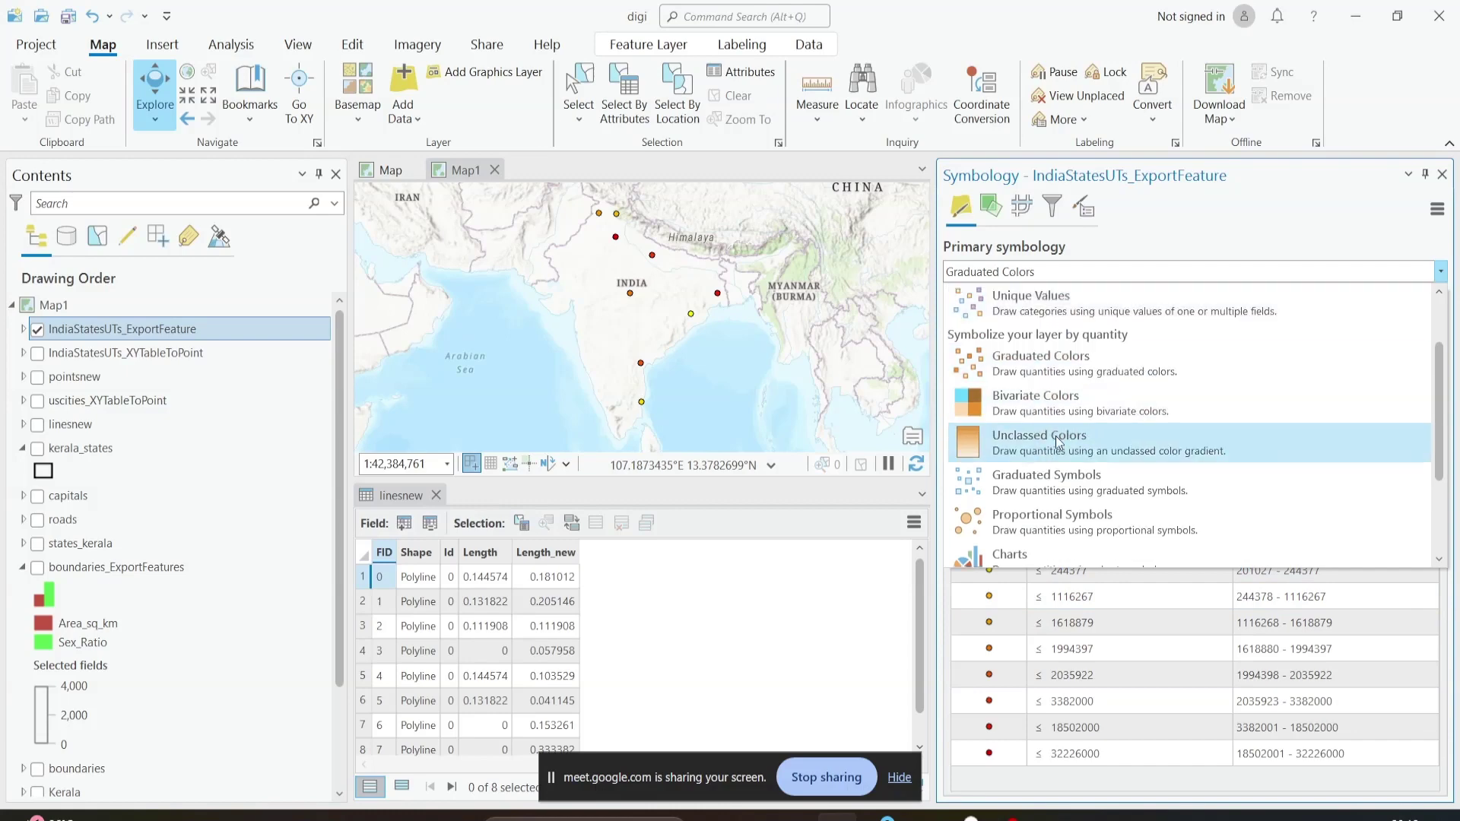
scroll(1067, 369, "down", 3)
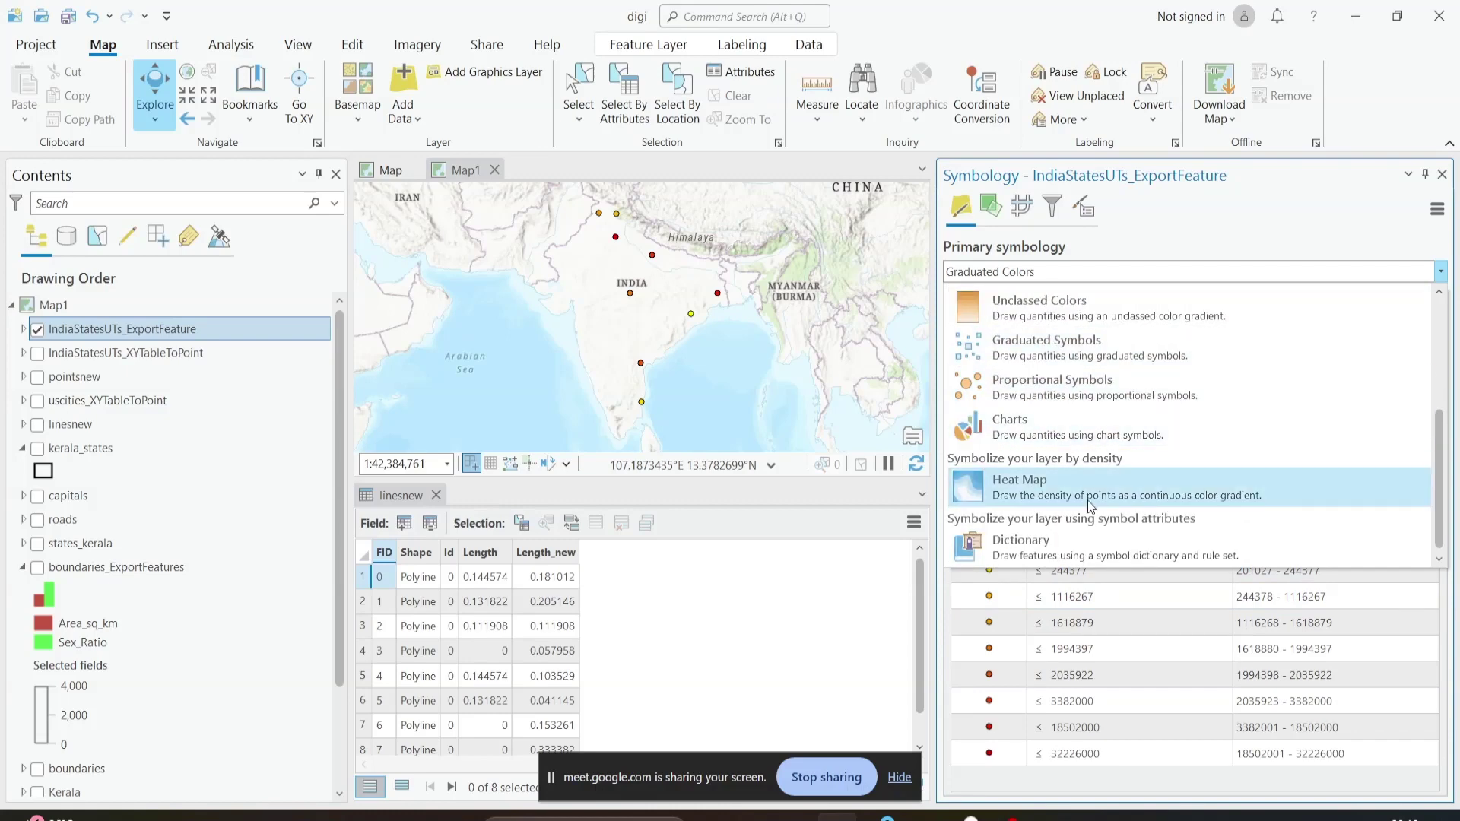
scroll(1096, 495, "up", 4)
scroll(1118, 374, "down", 3)
left_click(1221, 492)
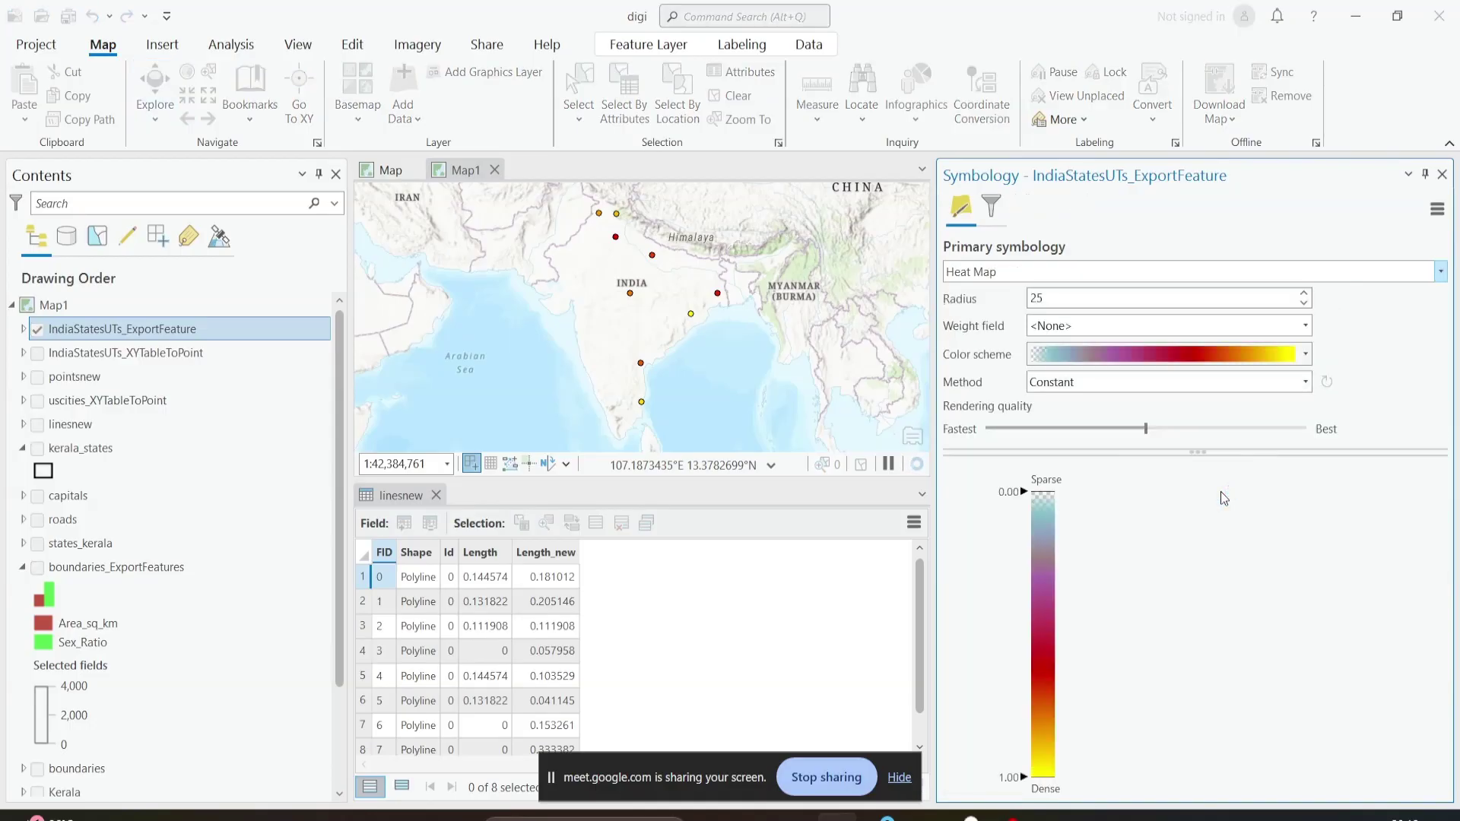
scroll(586, 249, "down", 3)
scroll(597, 296, "up", 2)
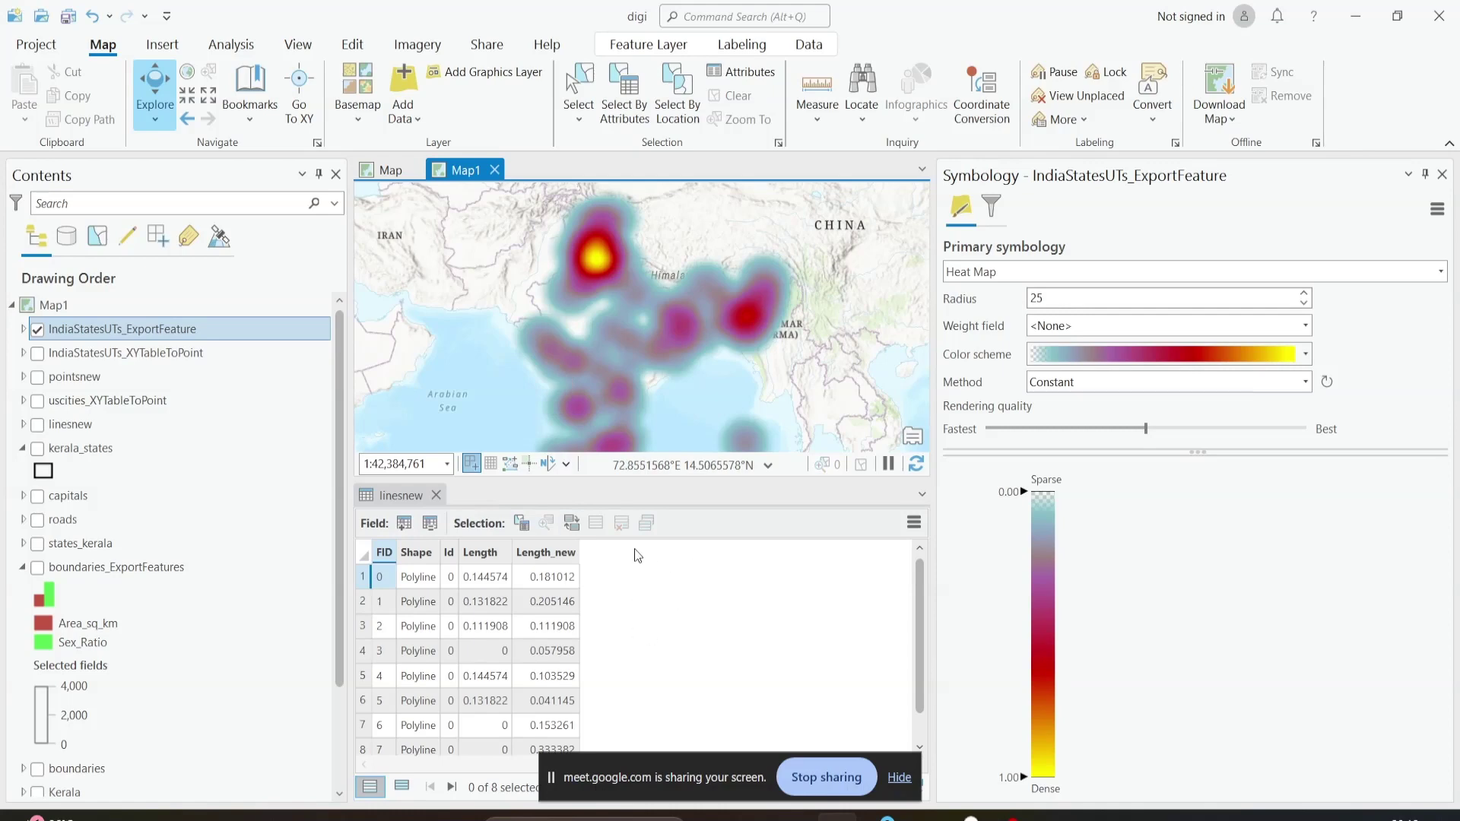
Step: Inspect the heat map over India and close the linesnew attribute table to enlarge the map view
scroll(563, 312, "down", 2)
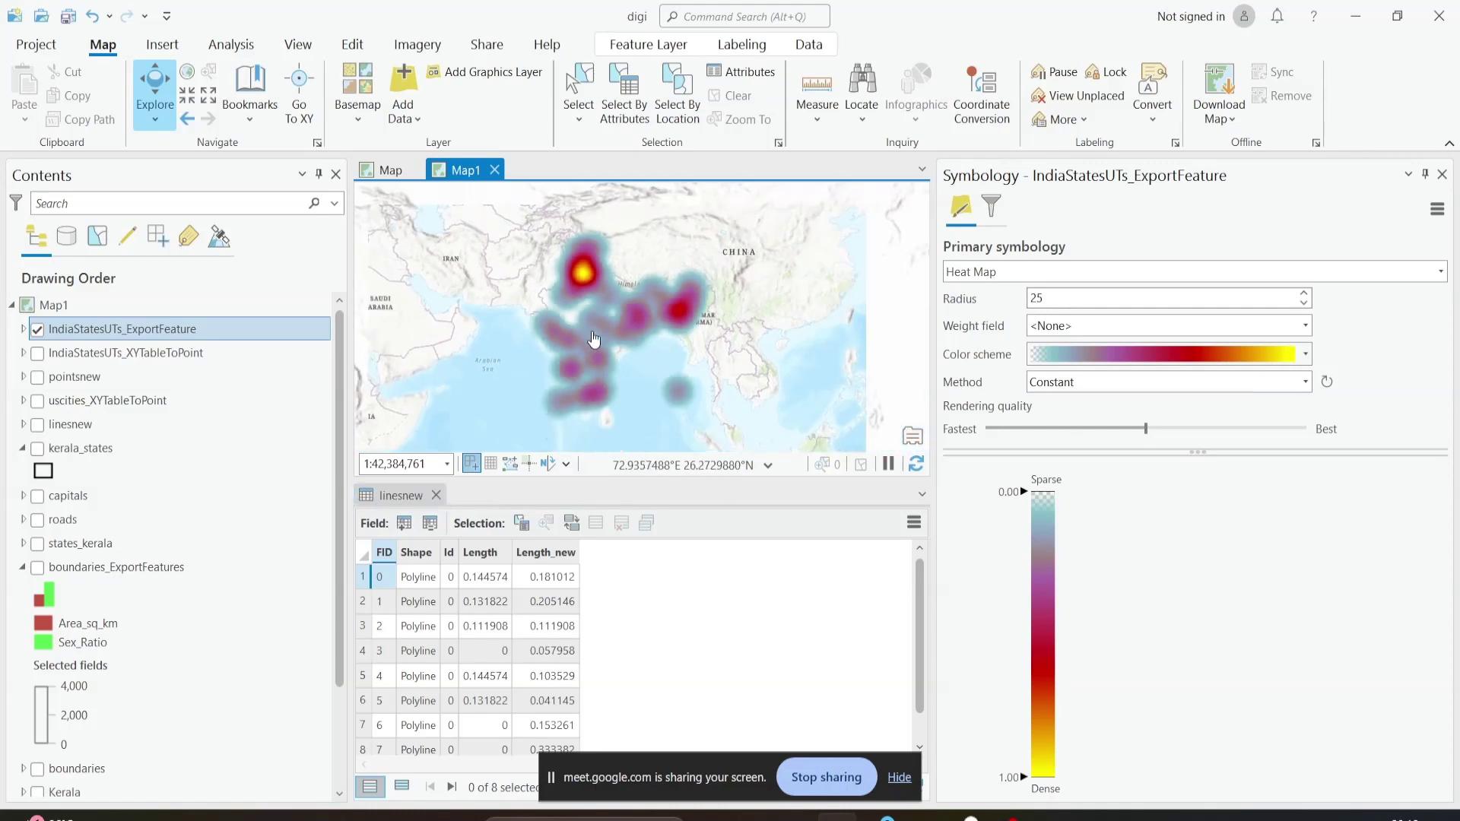
scroll(601, 296, "up", 3)
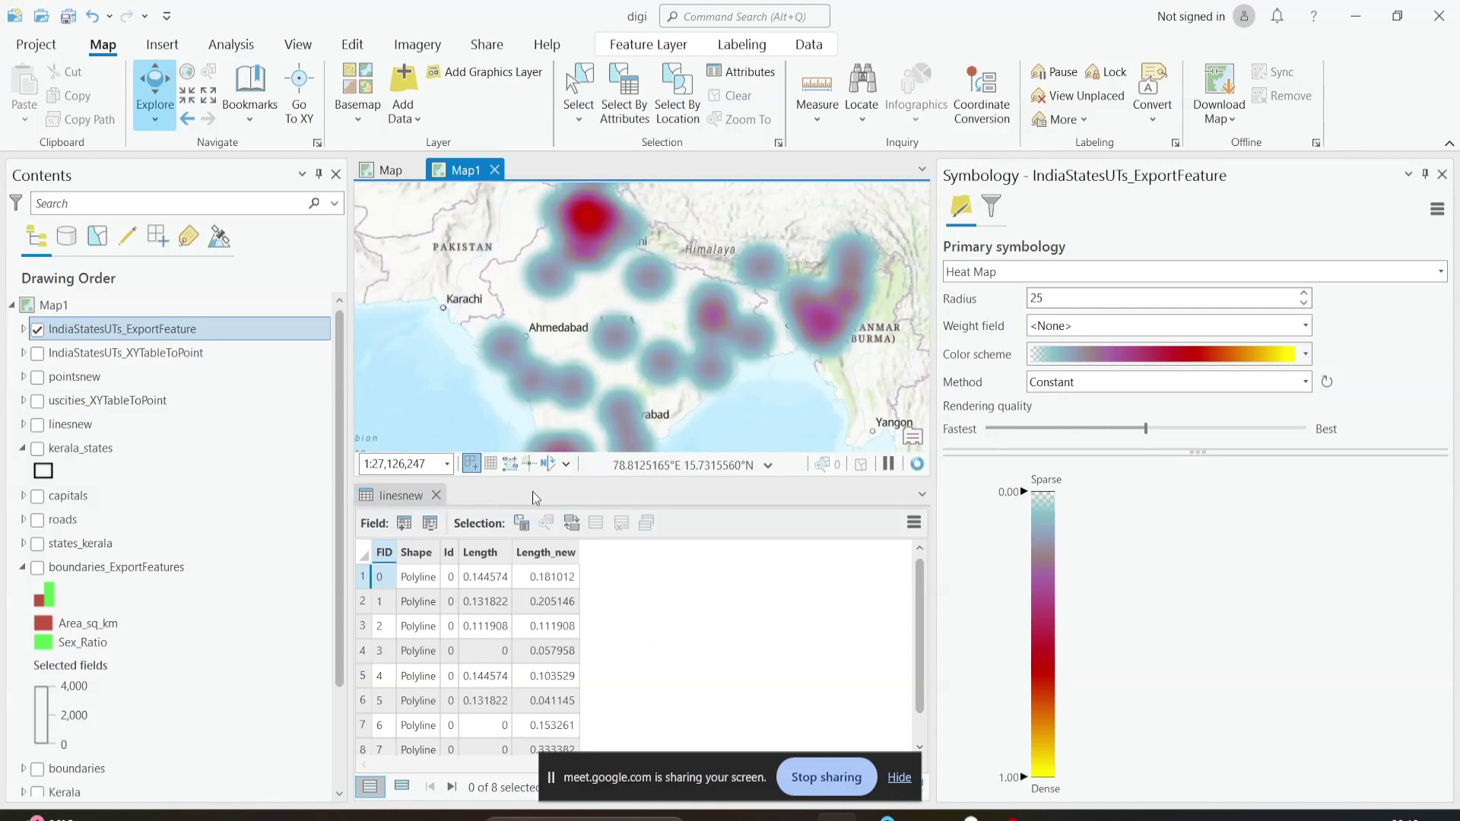
left_click(436, 495)
left_click_drag(620, 537, 636, 471)
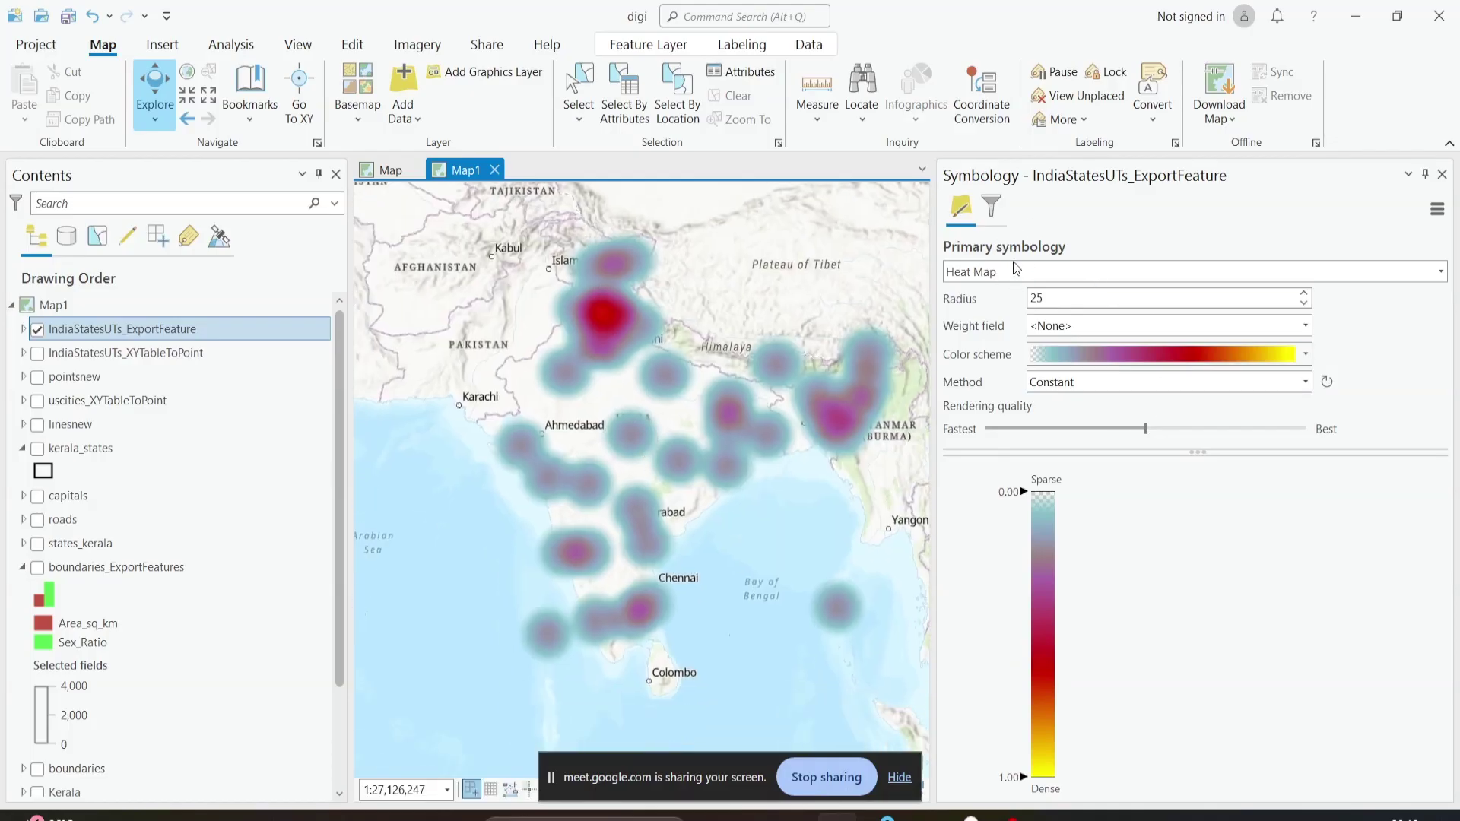
Step: Apply the light blue to blue to yellow color scheme to the heat map
left_click(1304, 355)
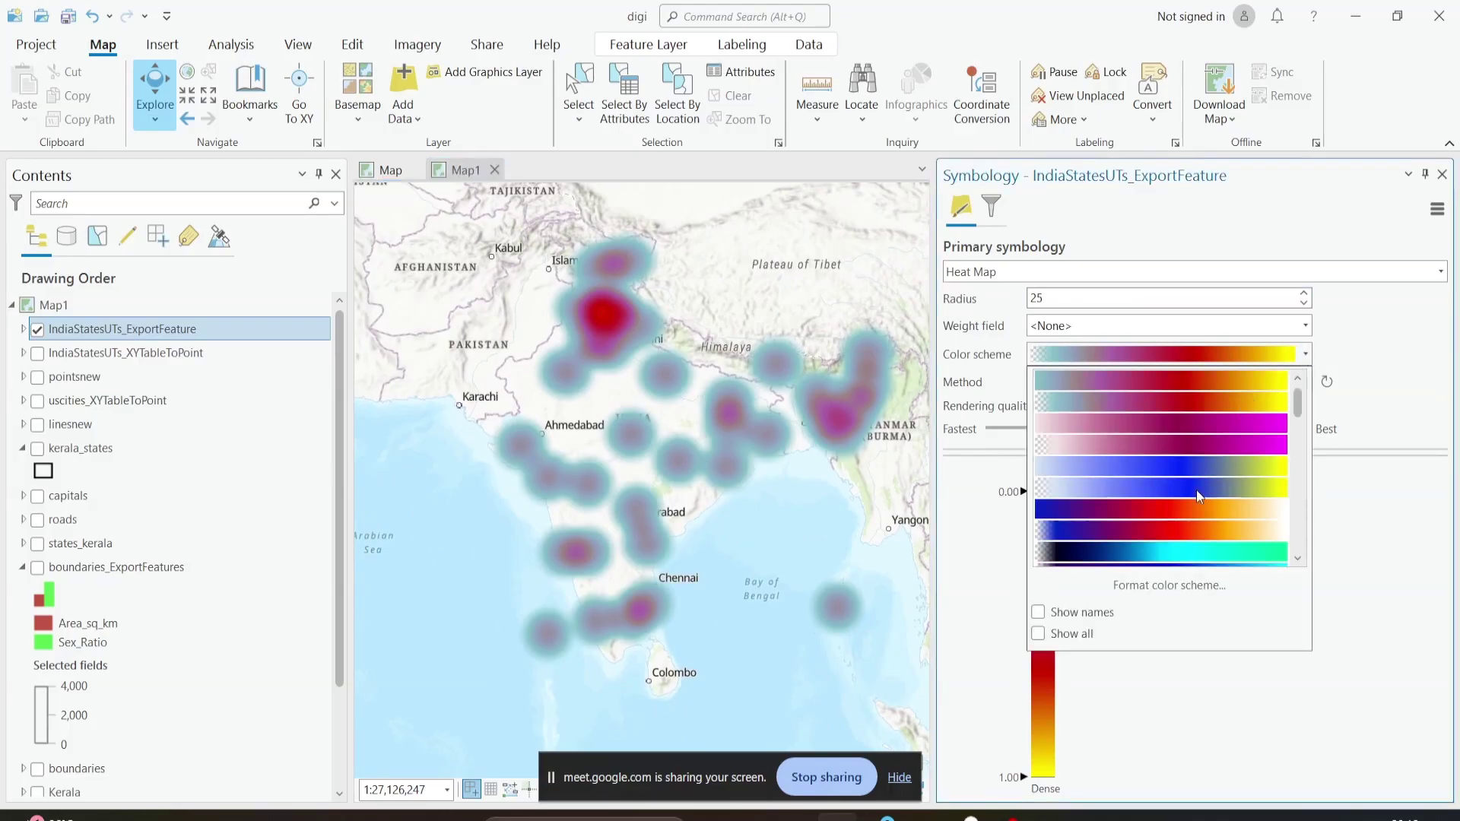
left_click(1173, 463)
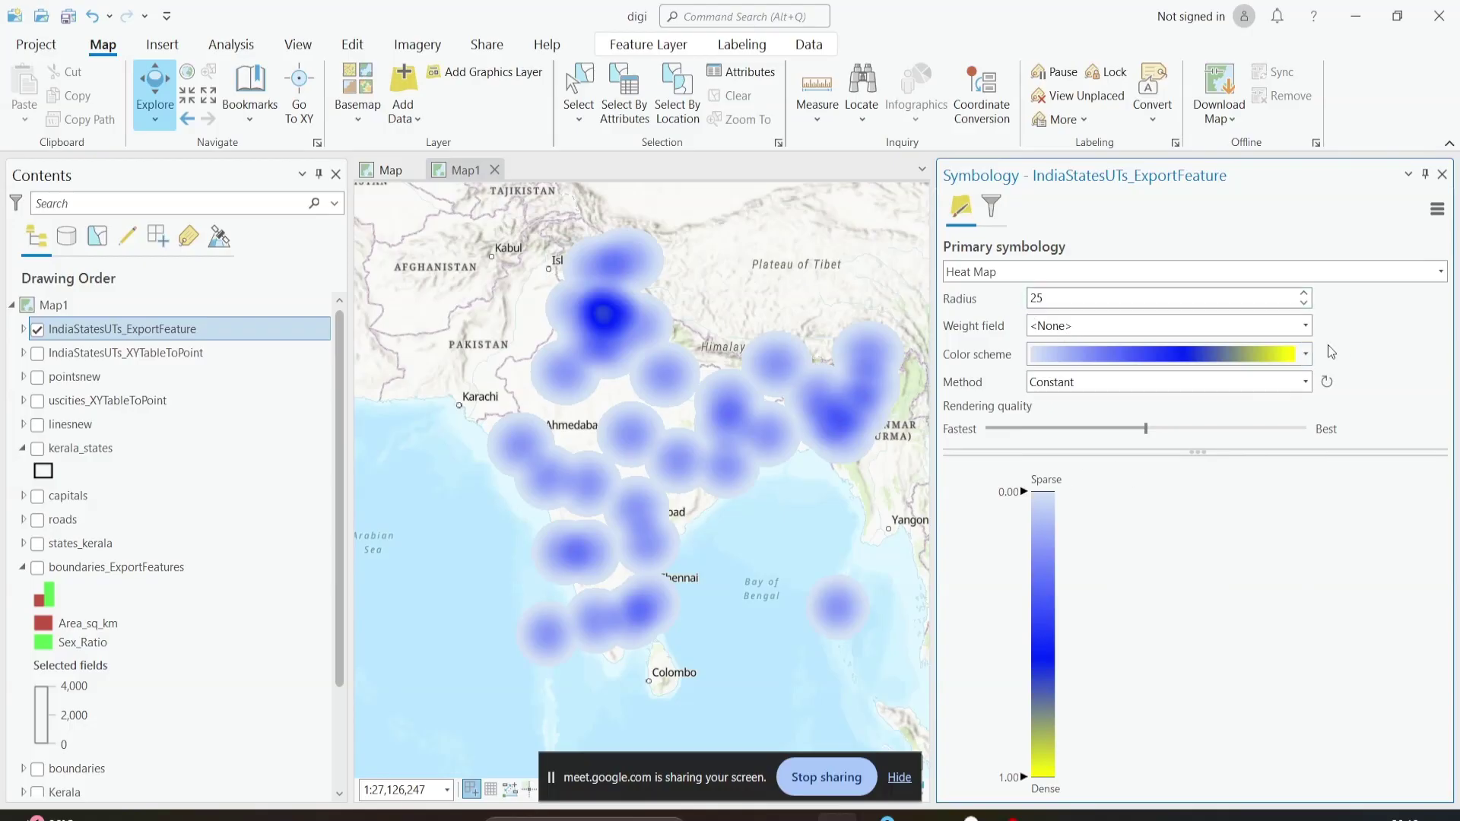
Step: Weight the heat map by the population field and set its method to Dynamic
left_click(1303, 327)
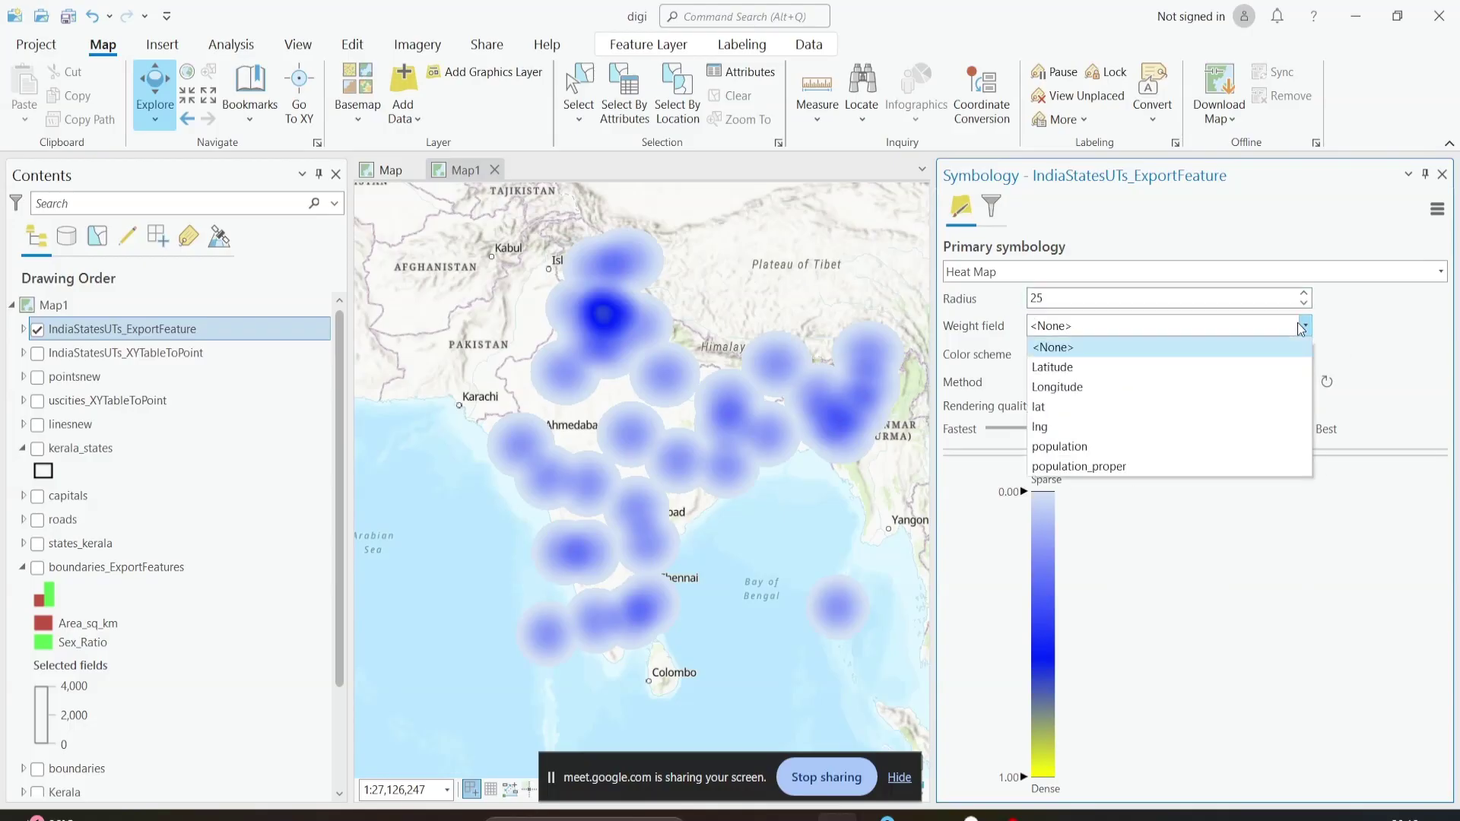
left_click(1238, 446)
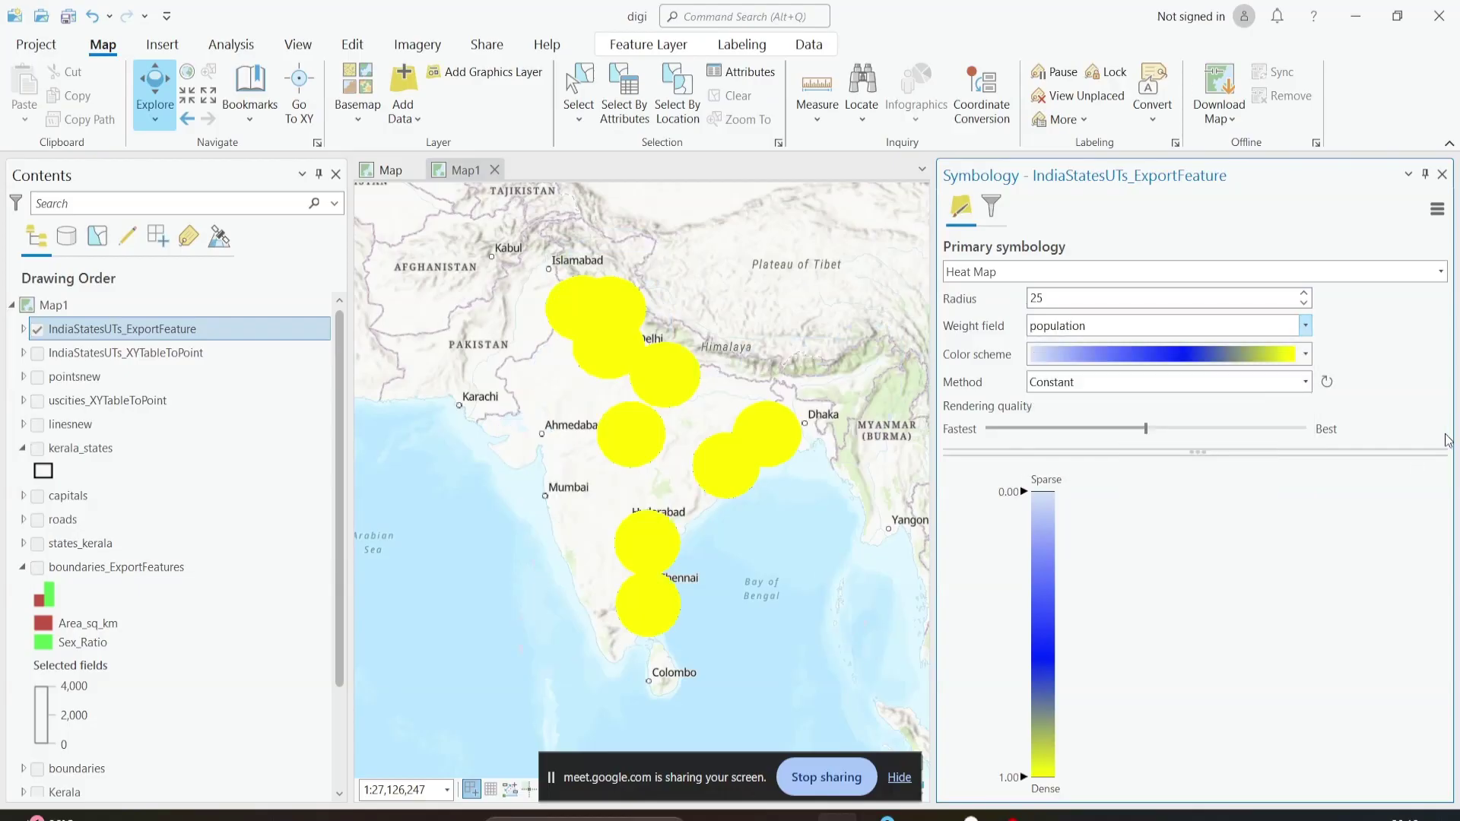
left_click(1305, 384)
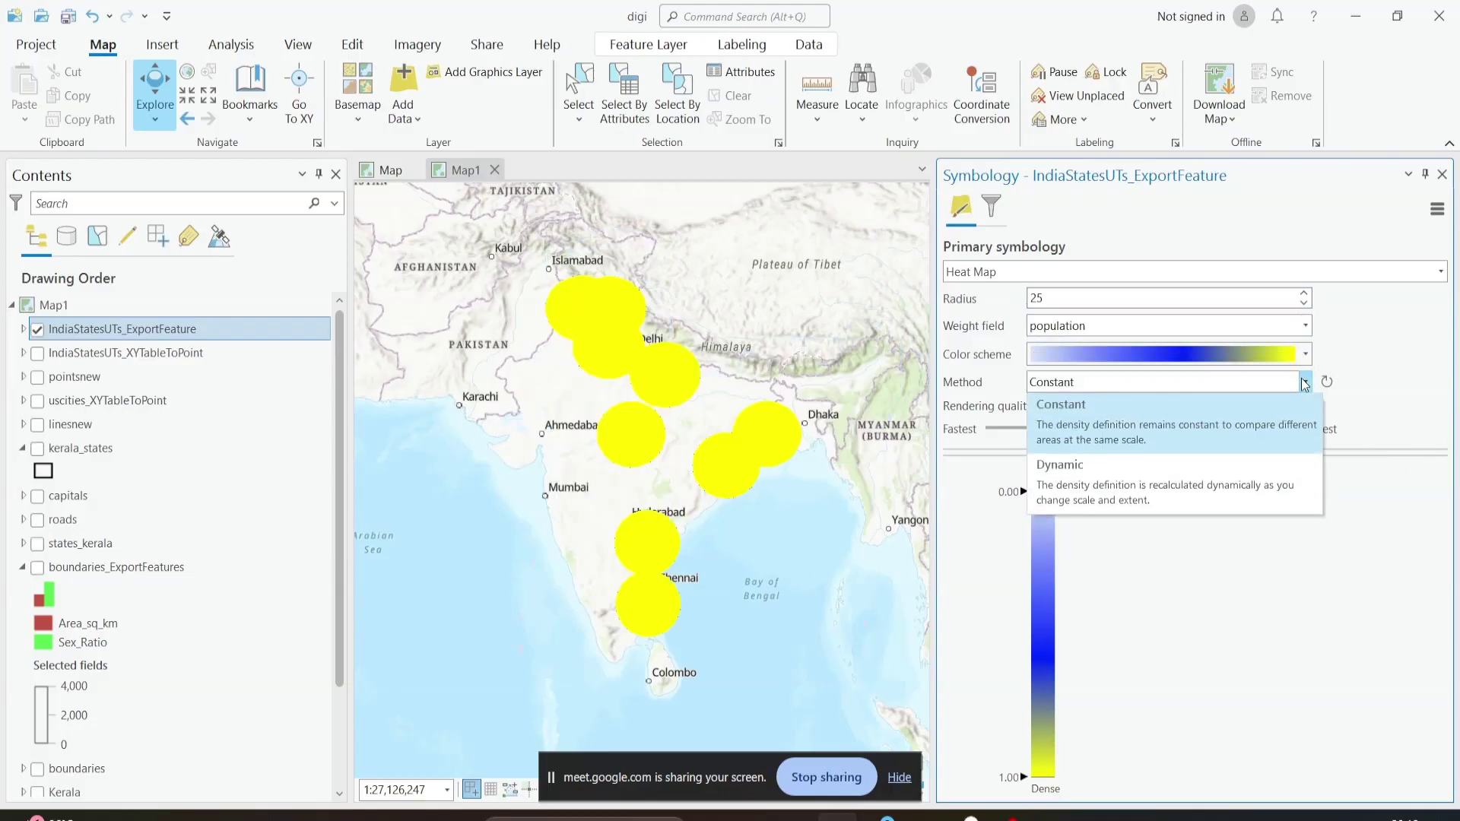
left_click(1283, 451)
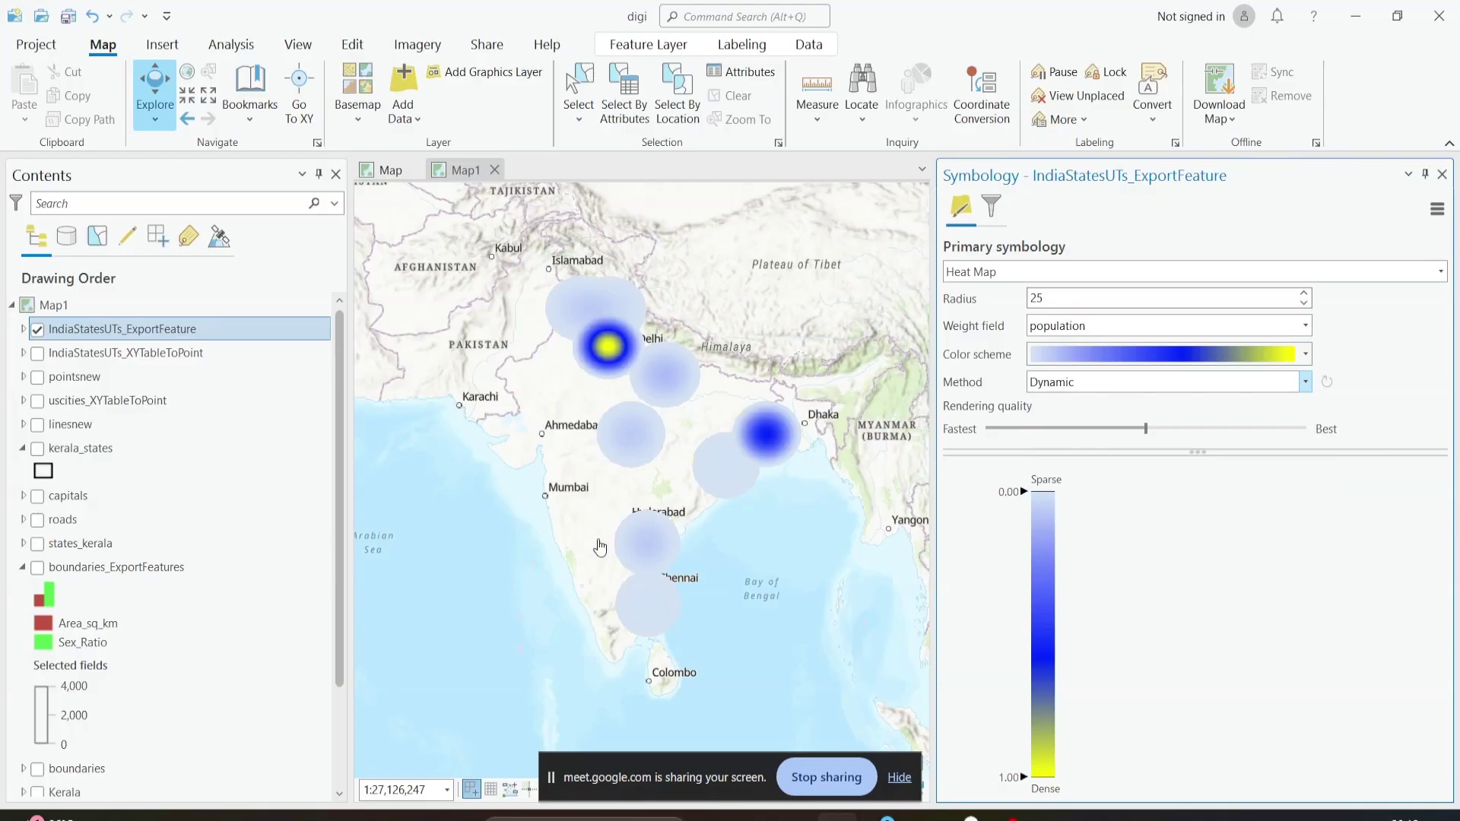
Step: Open the attribute table of IndiaStatesUTs_ExportFeature and find the first record's value in the population column
scroll(601, 546, "up", 3)
scroll(676, 428, "down", 5)
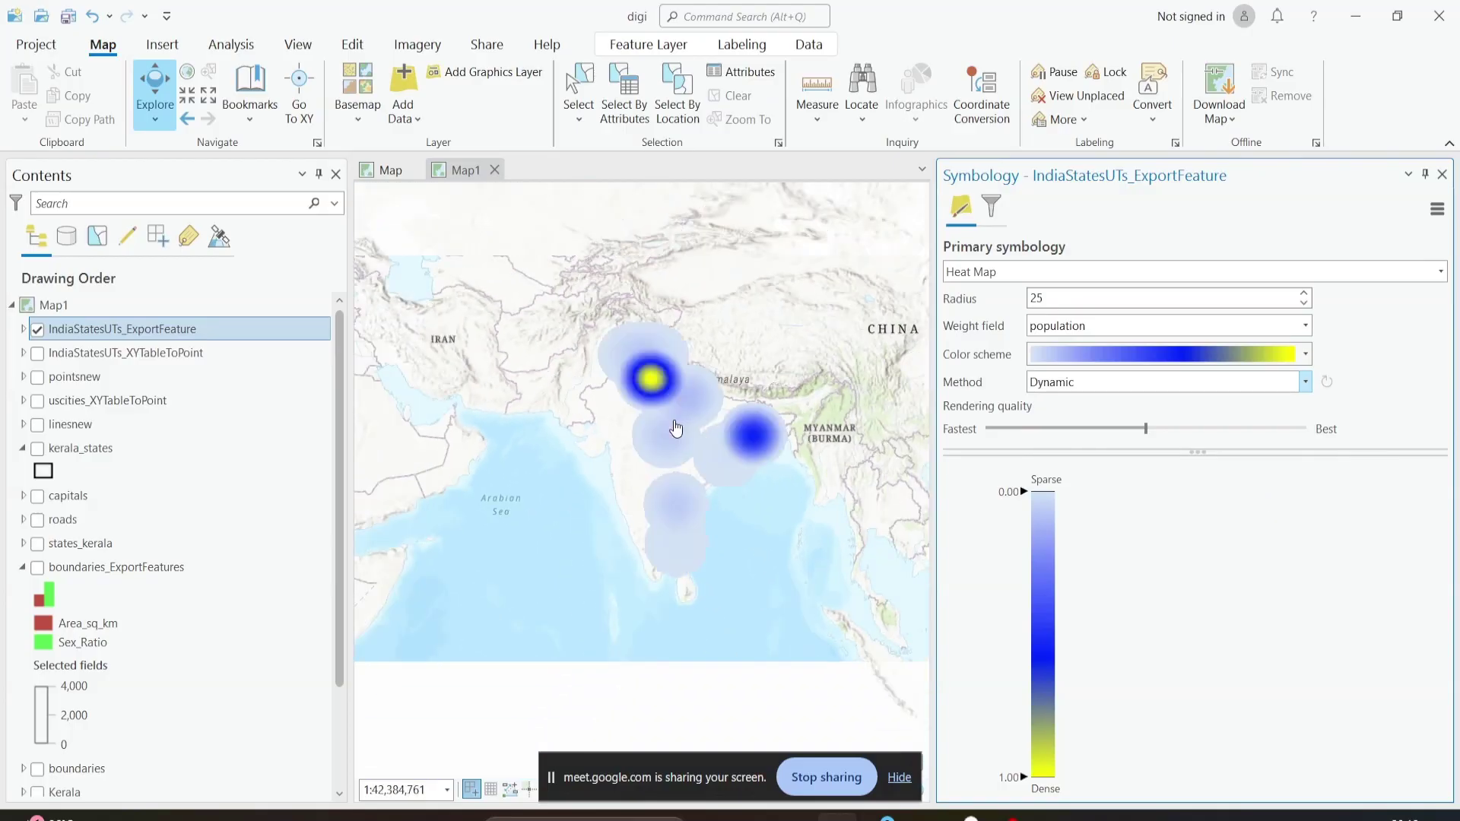
scroll(676, 428, "up", 3)
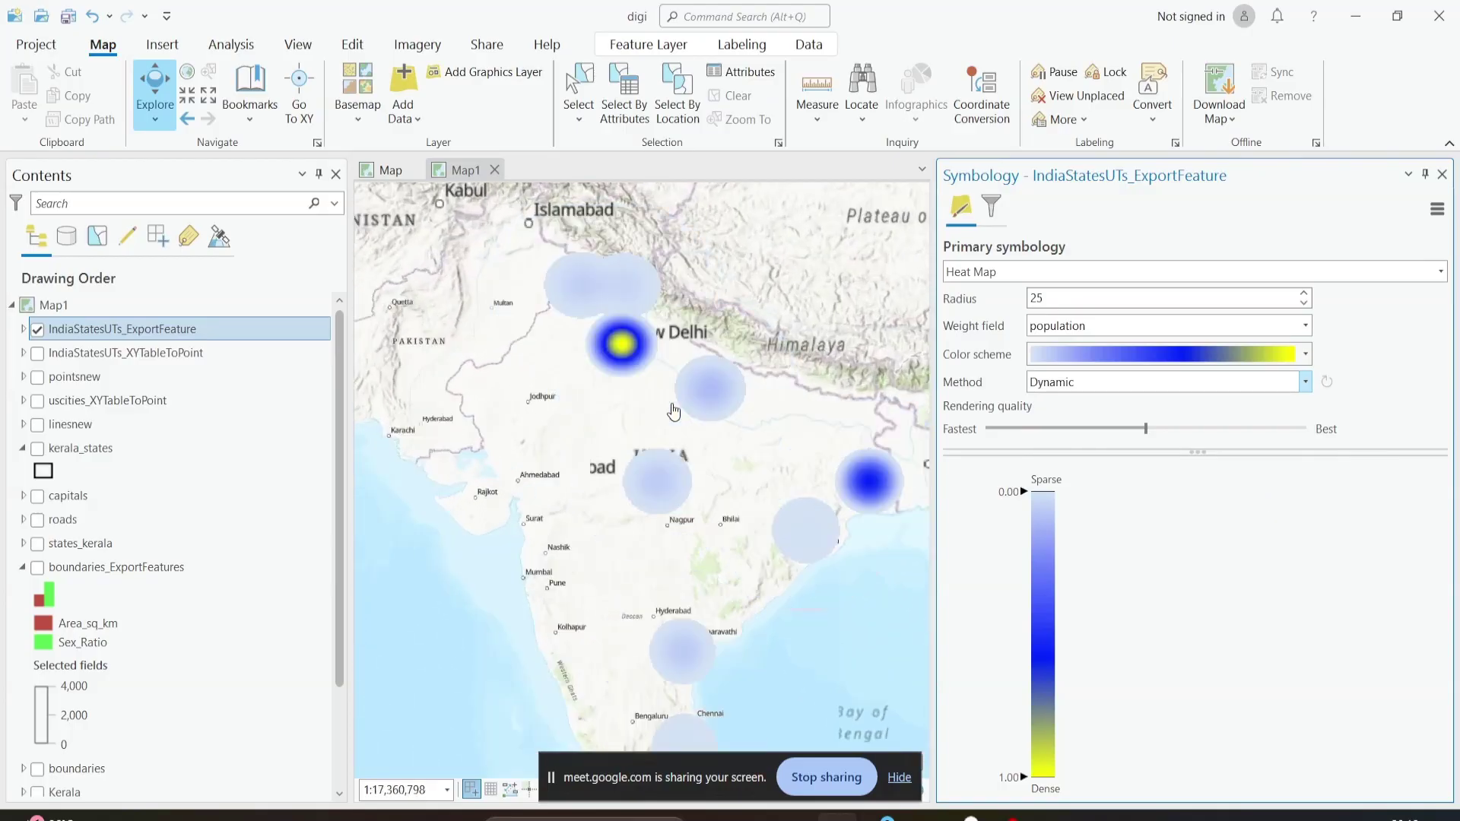
right_click(137, 332)
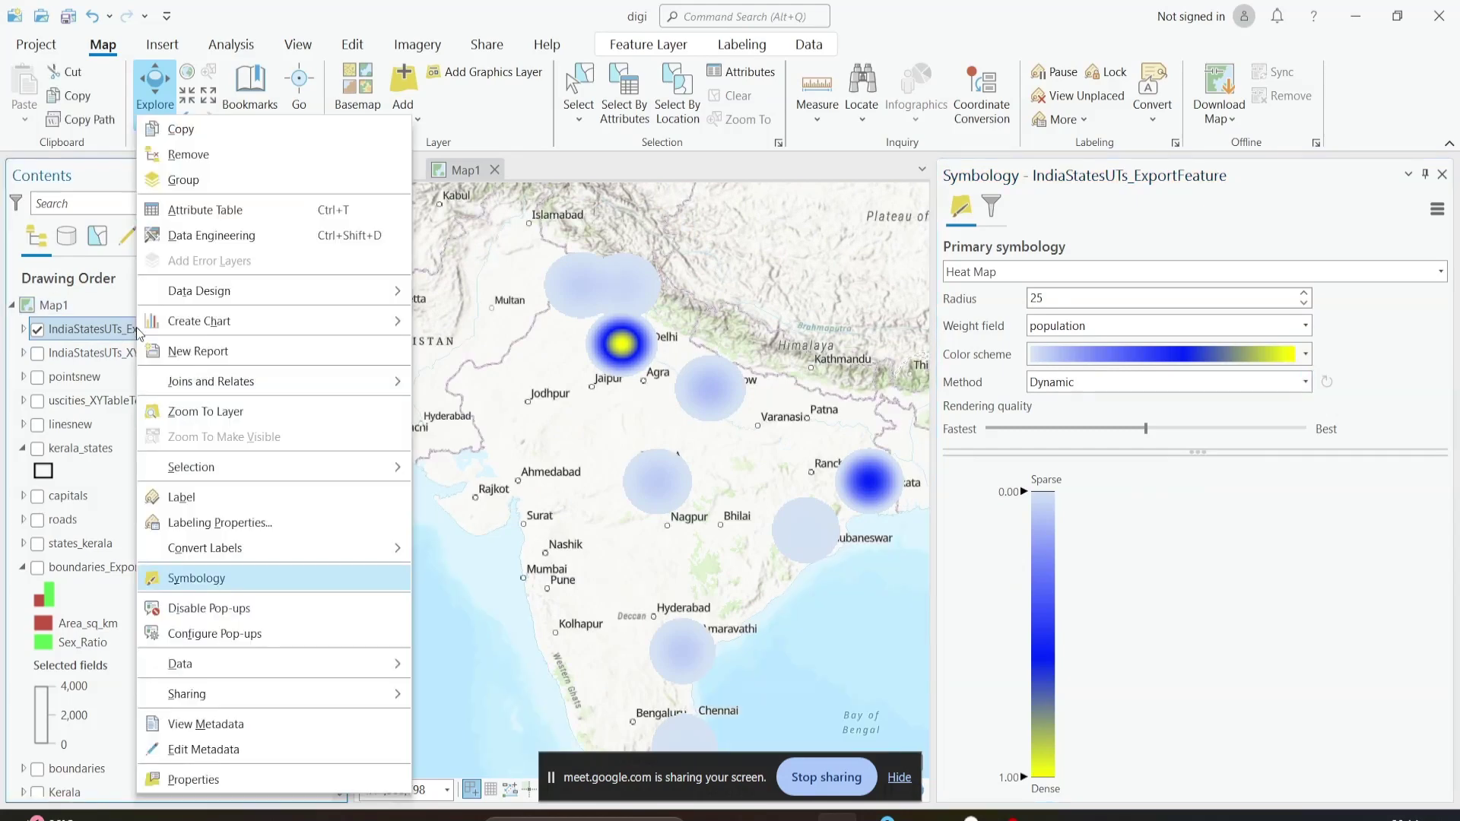
left_click(213, 220)
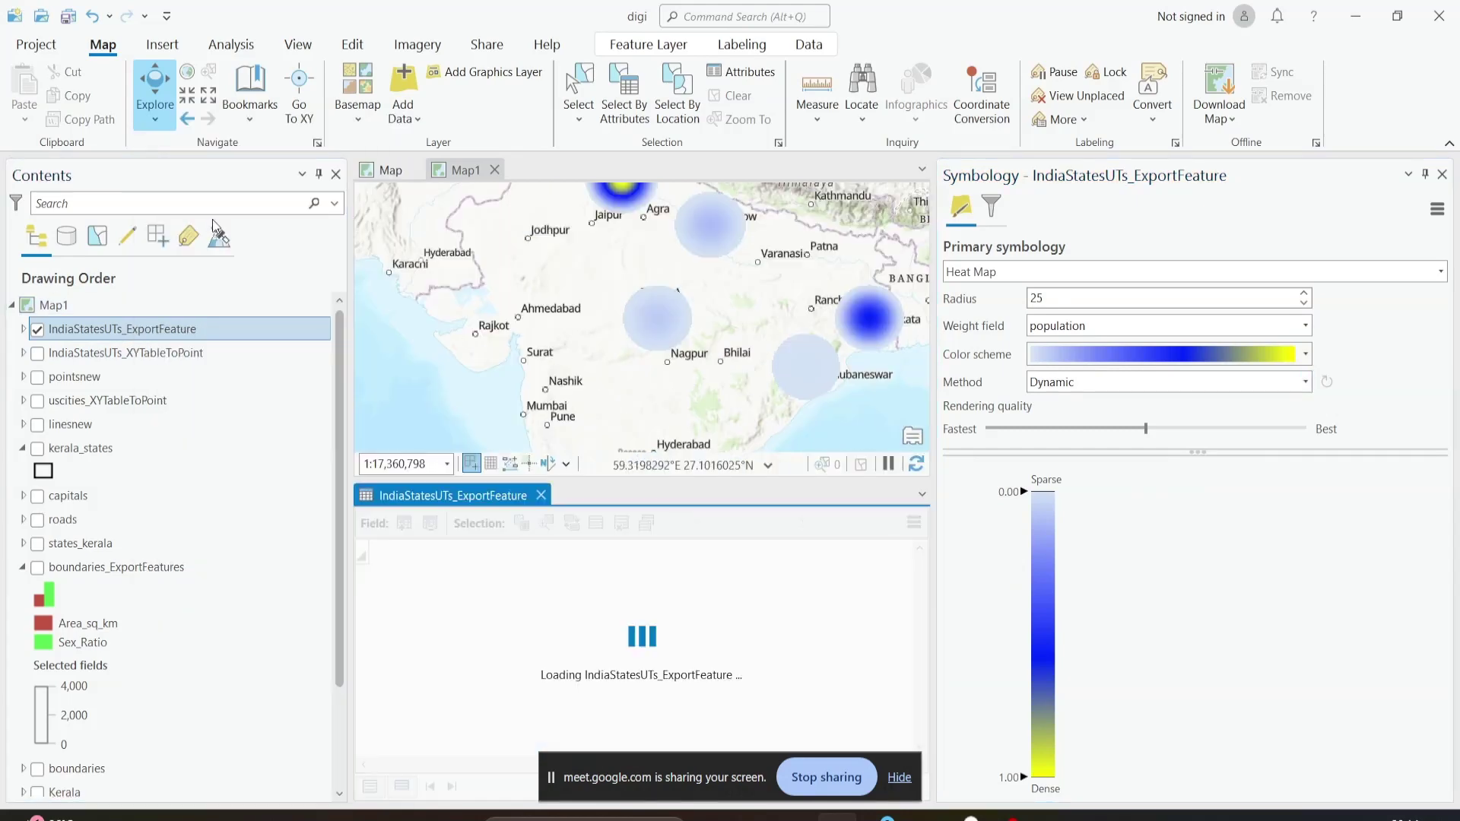
left_click_drag(517, 765, 797, 774)
scroll(791, 593, "down", 5)
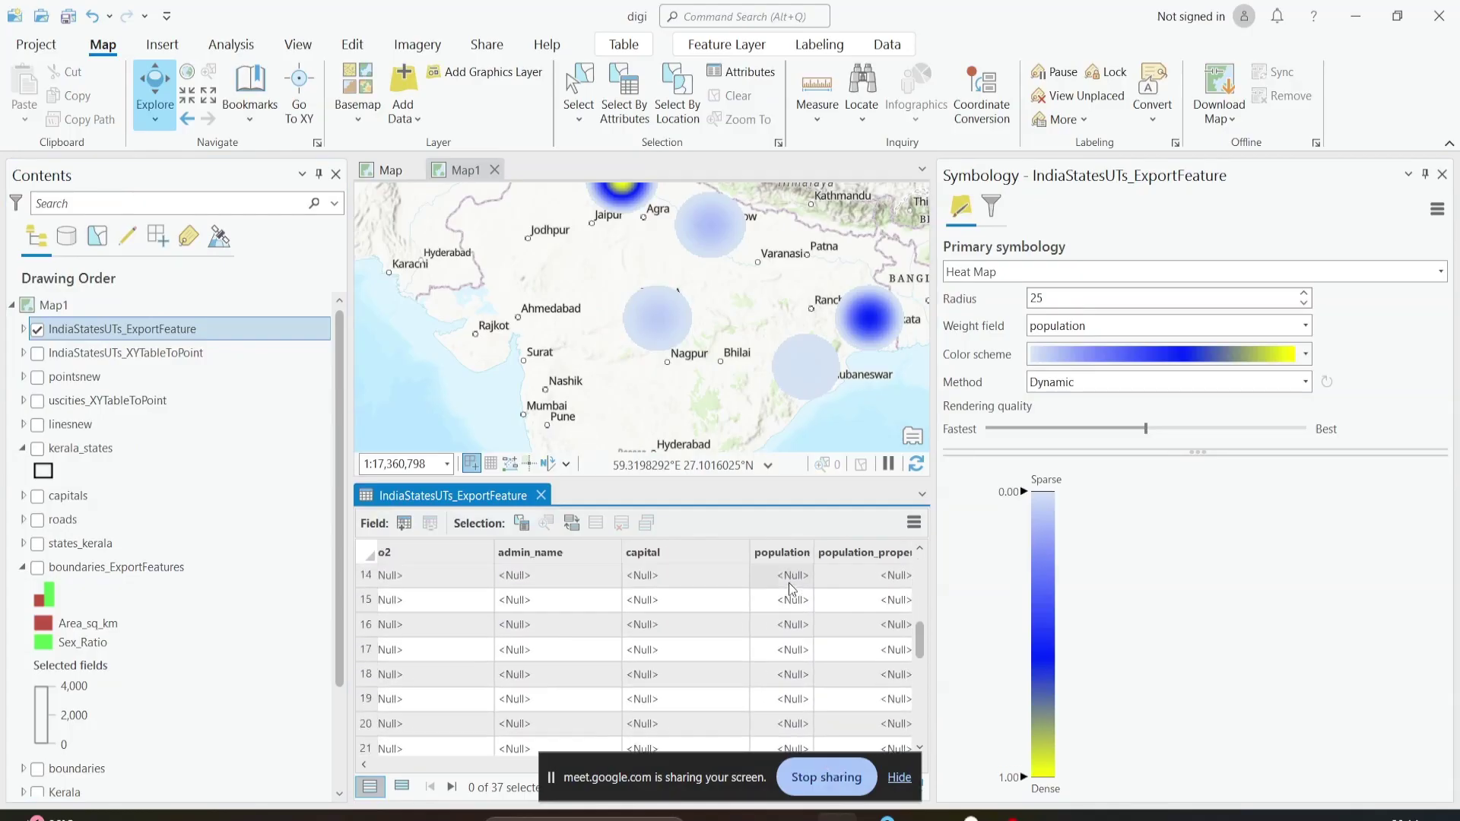
scroll(791, 588, "up", 5)
left_click(793, 583)
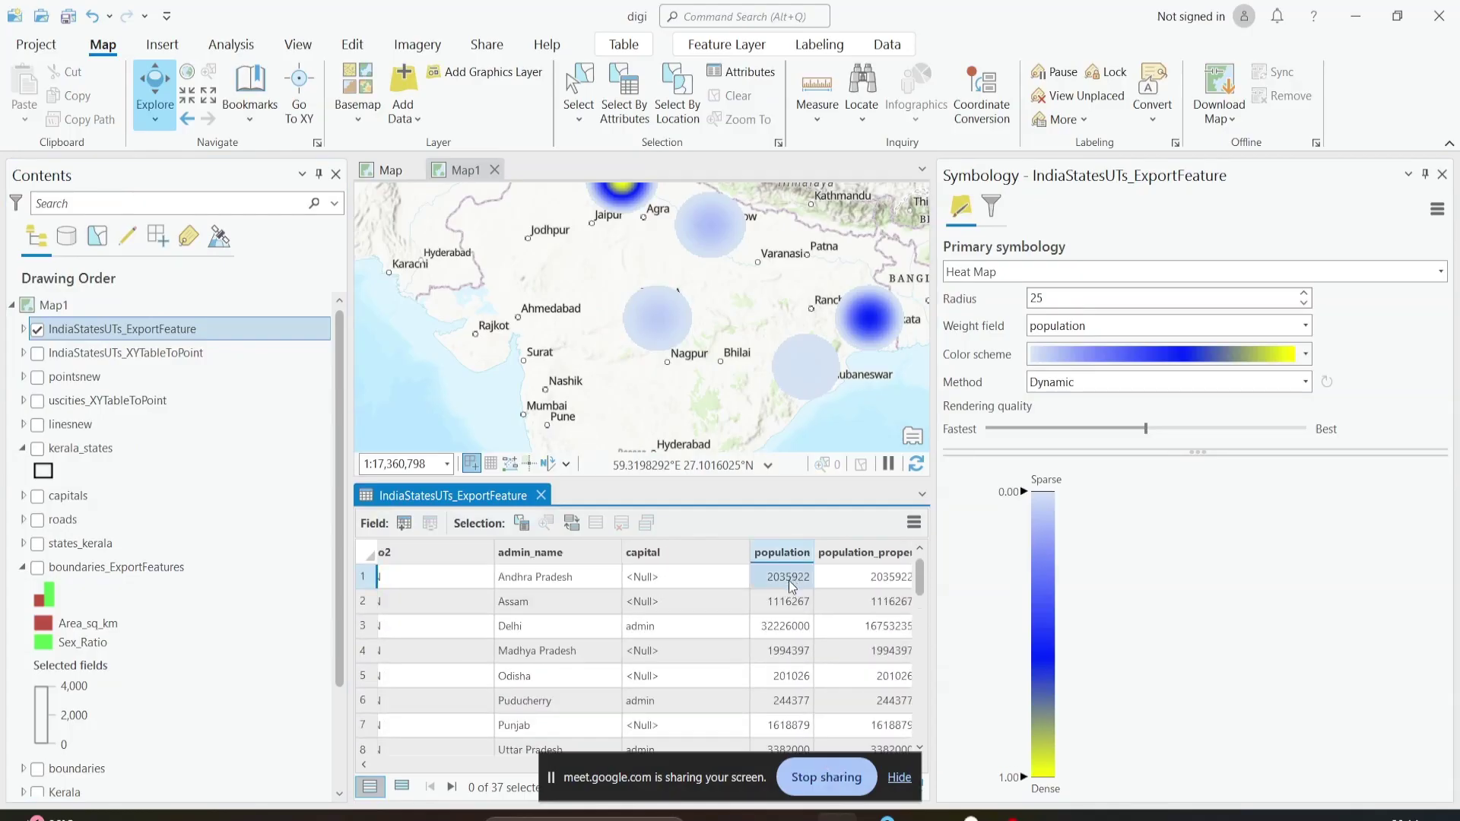
Step: Compare the population values of the states with the heat map over India, and close the attribute table
scroll(791, 601, "down", 3)
scroll(787, 646, "up", 2)
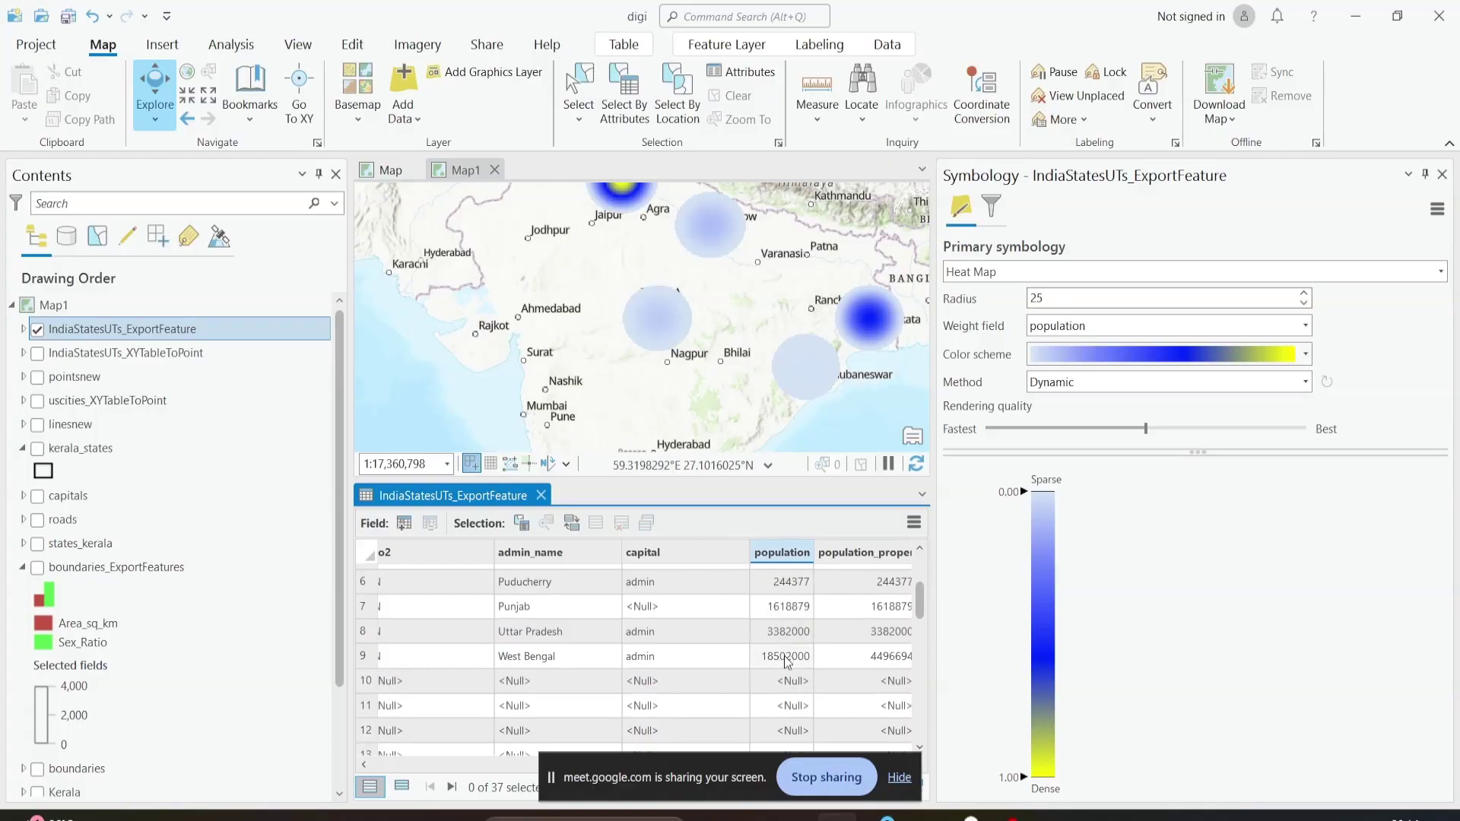
scroll(685, 358, "down", 4)
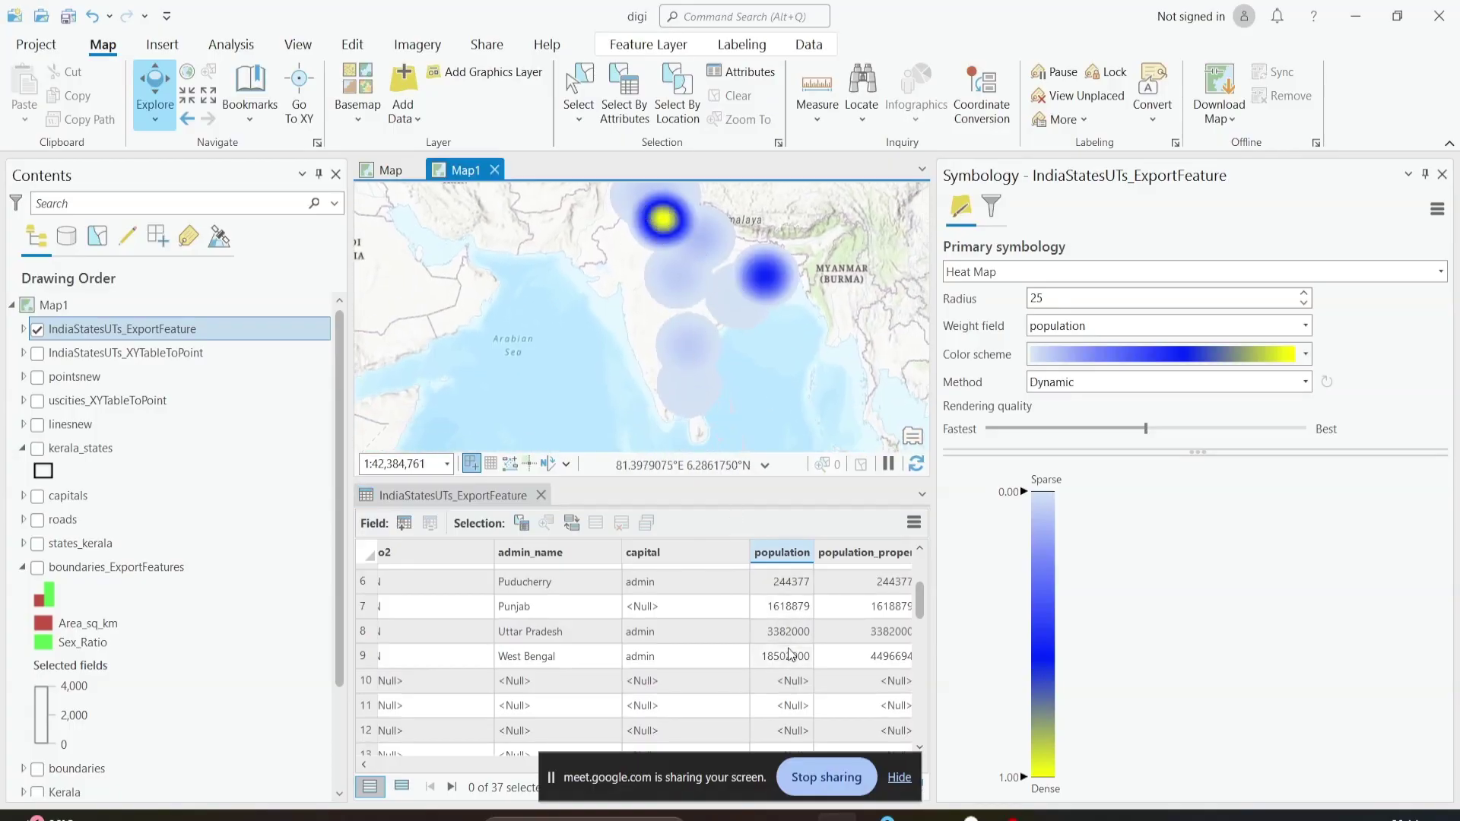
scroll(789, 650, "up", 2)
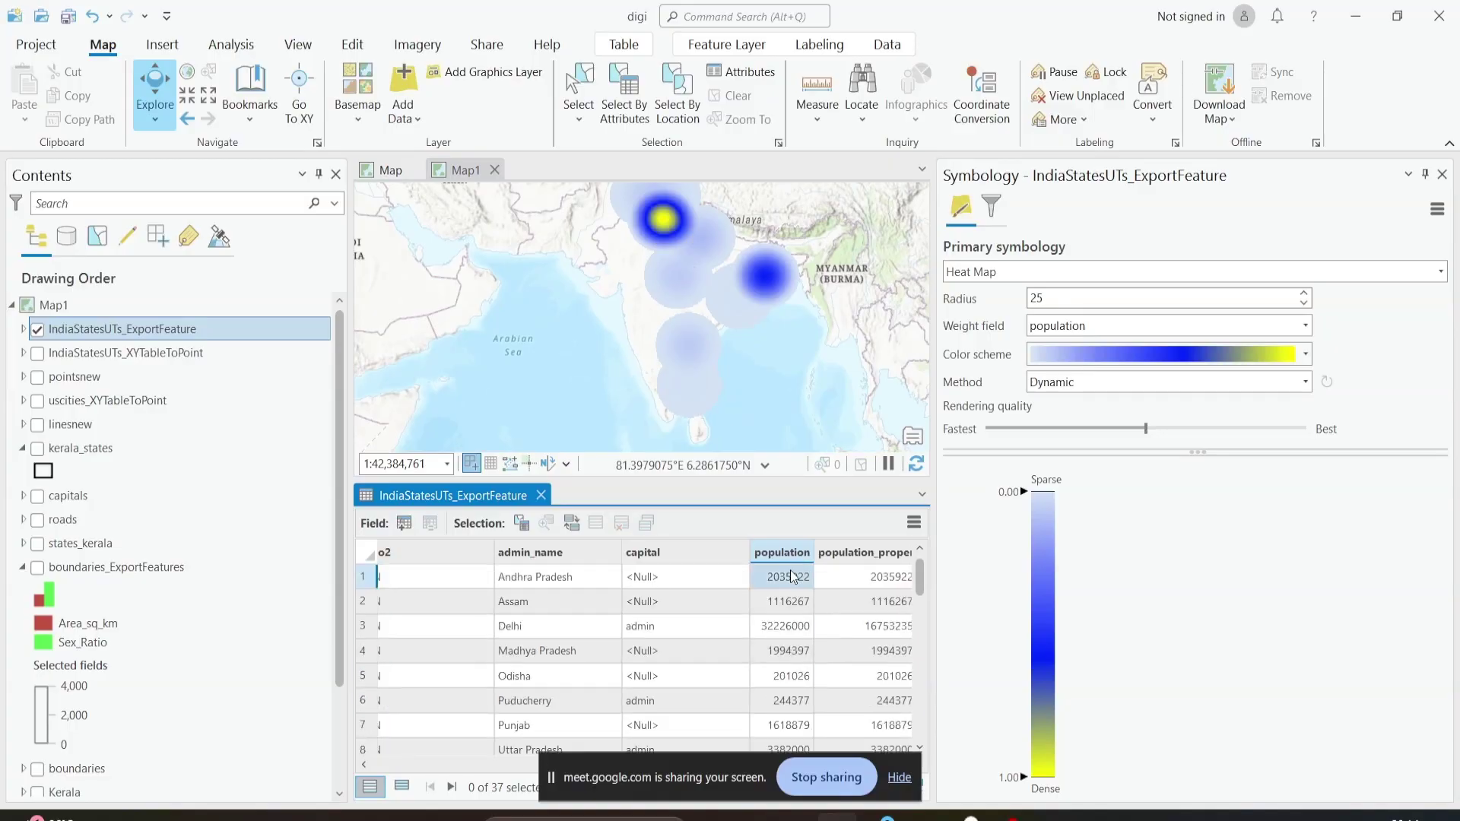
scroll(789, 601, "down", 2)
left_click_drag(789, 582, 789, 656)
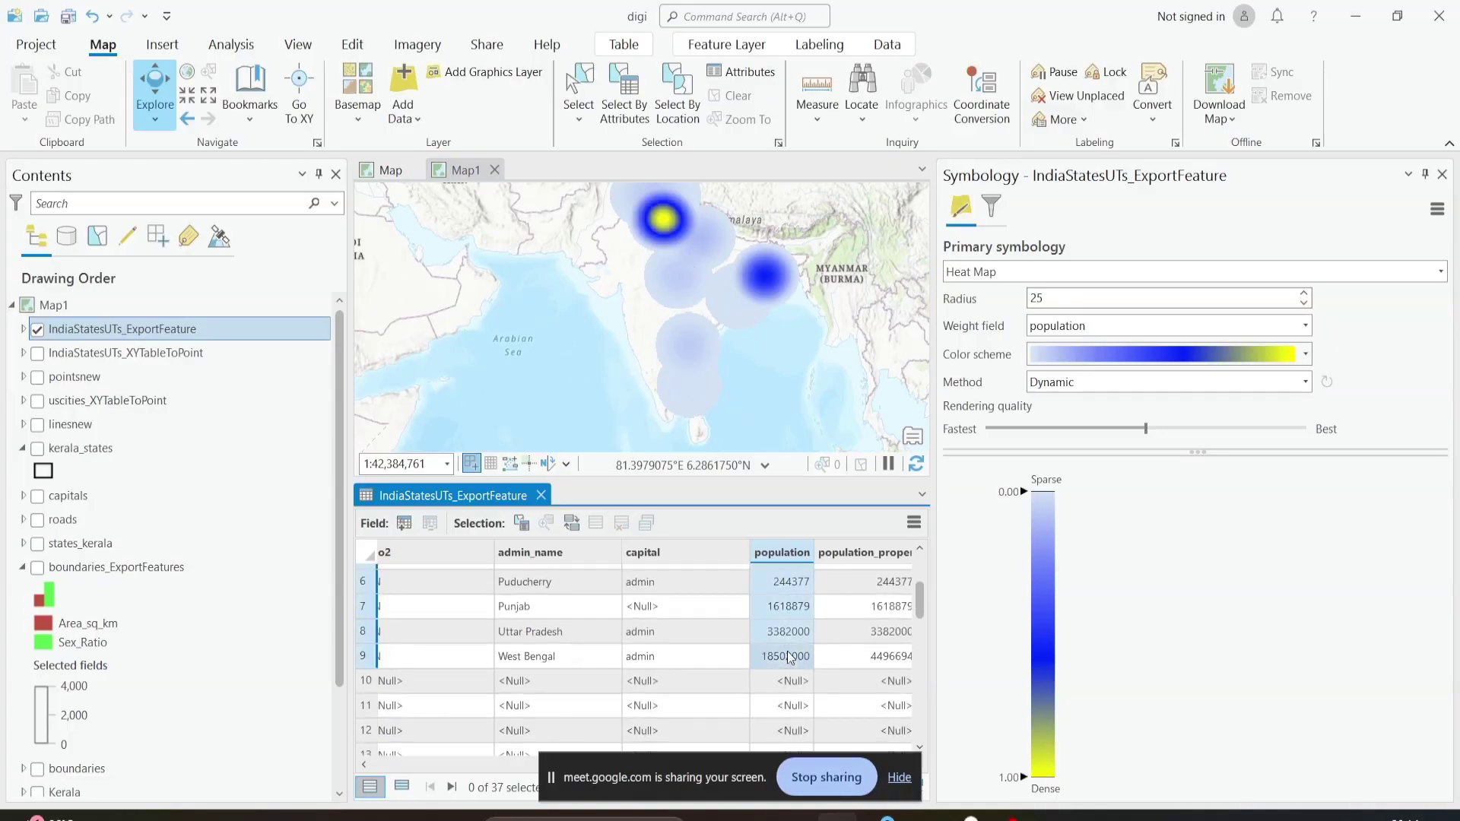
scroll(457, 654, "up", 2)
scroll(456, 654, "down", 5)
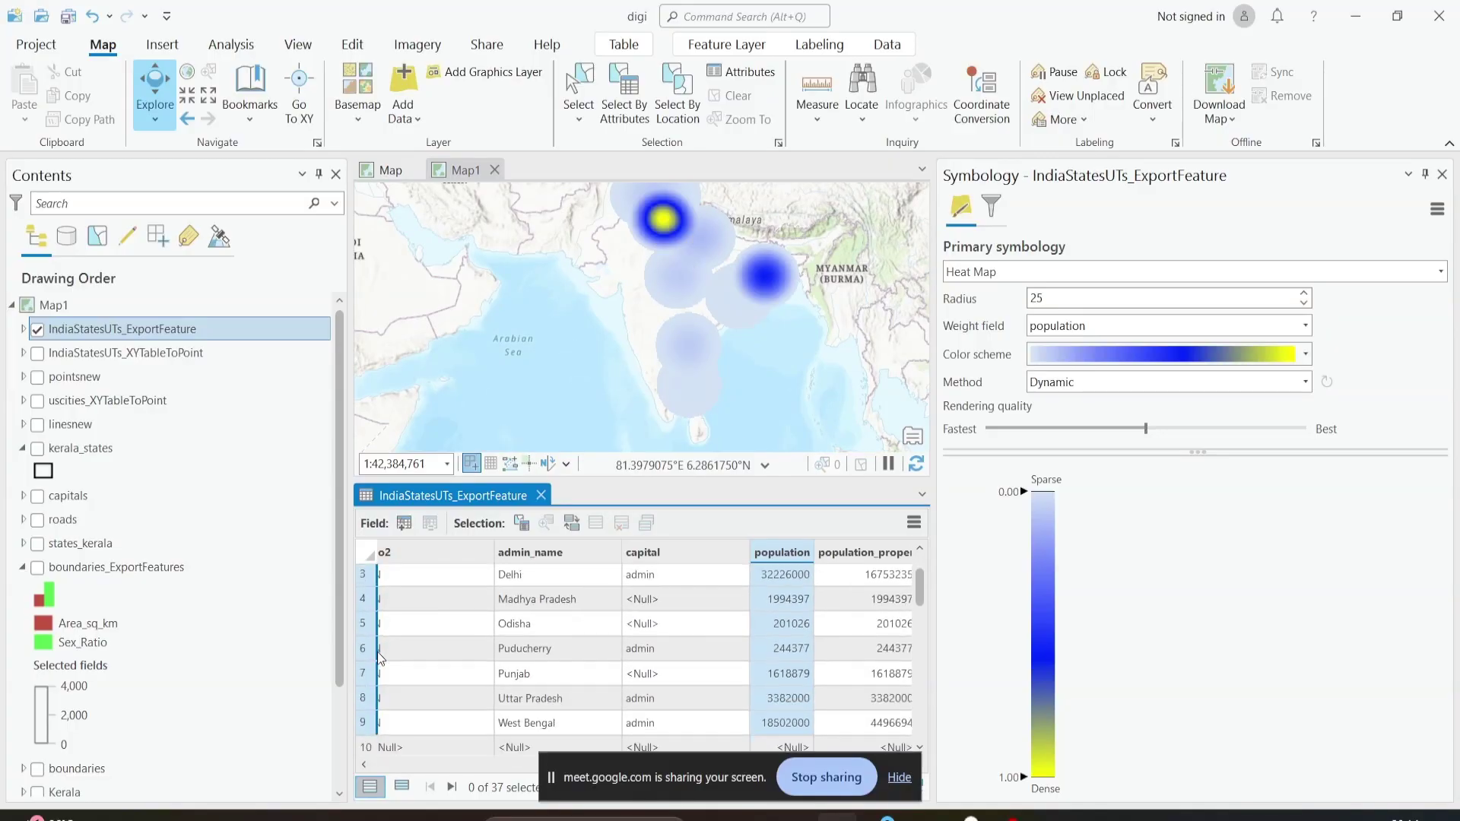
scroll(669, 217, "up", 2)
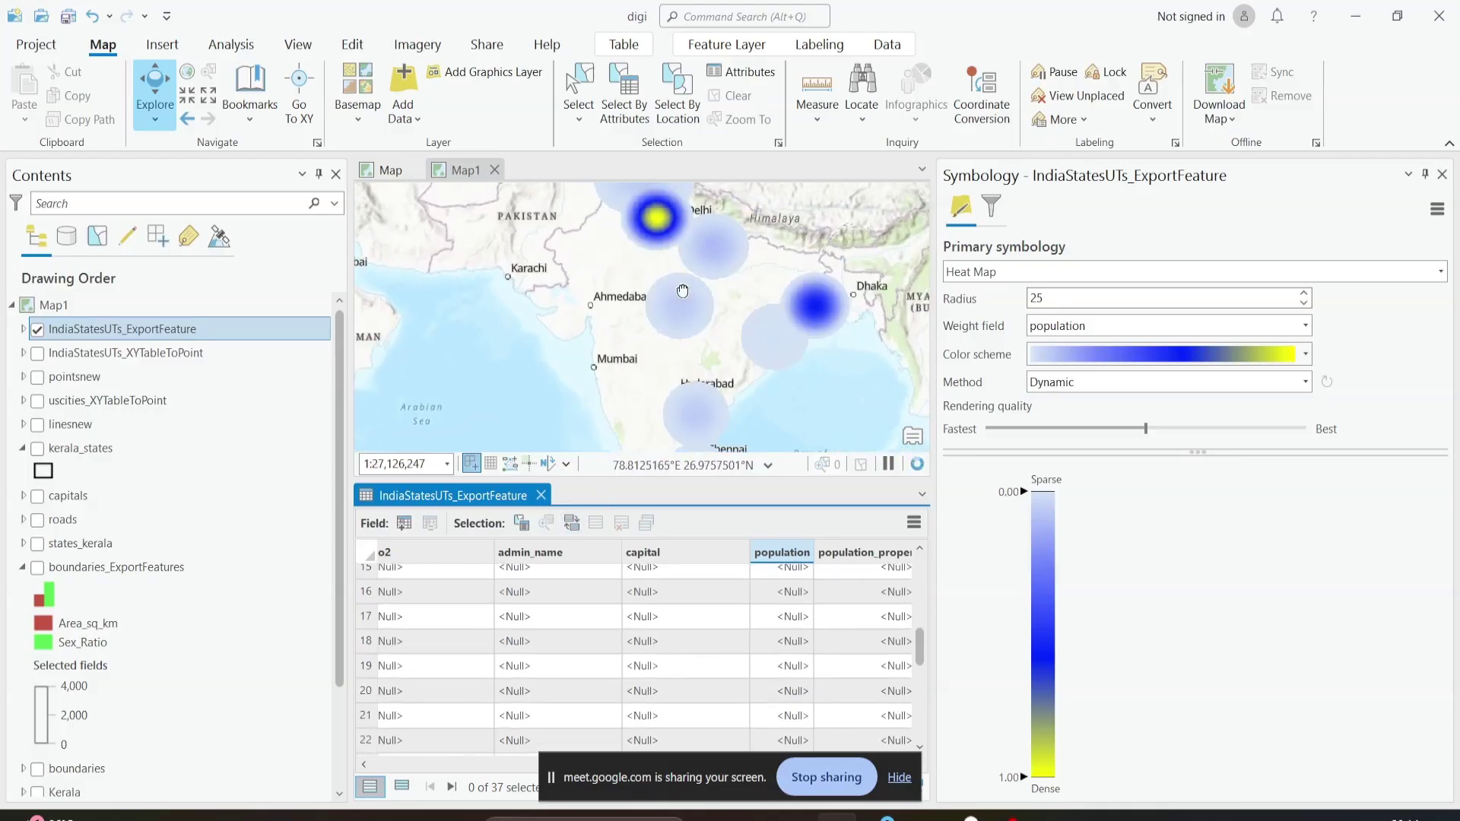
left_click_drag(659, 224, 661, 287)
left_click(541, 495)
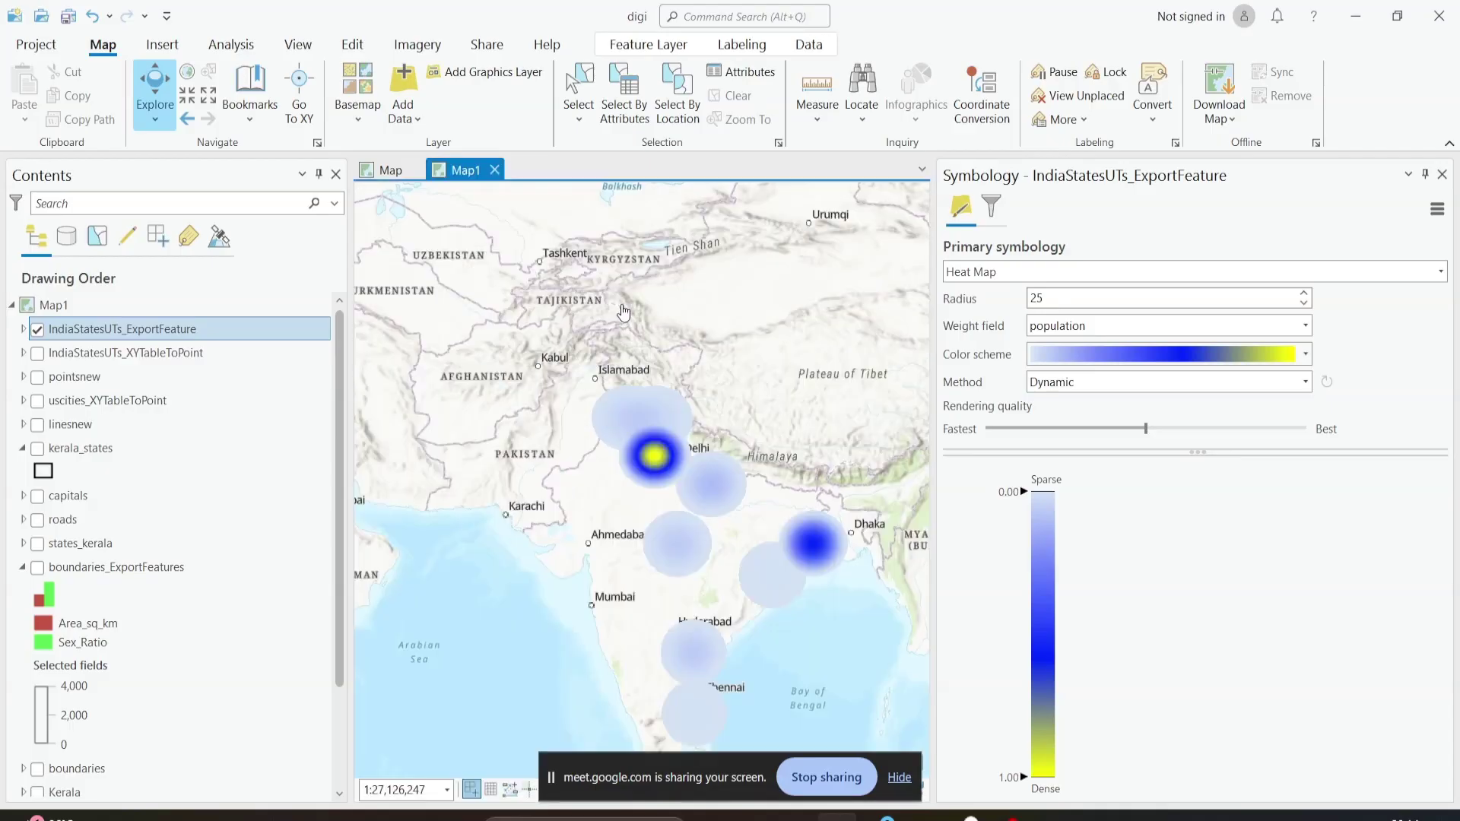
left_click_drag(732, 541, 730, 423)
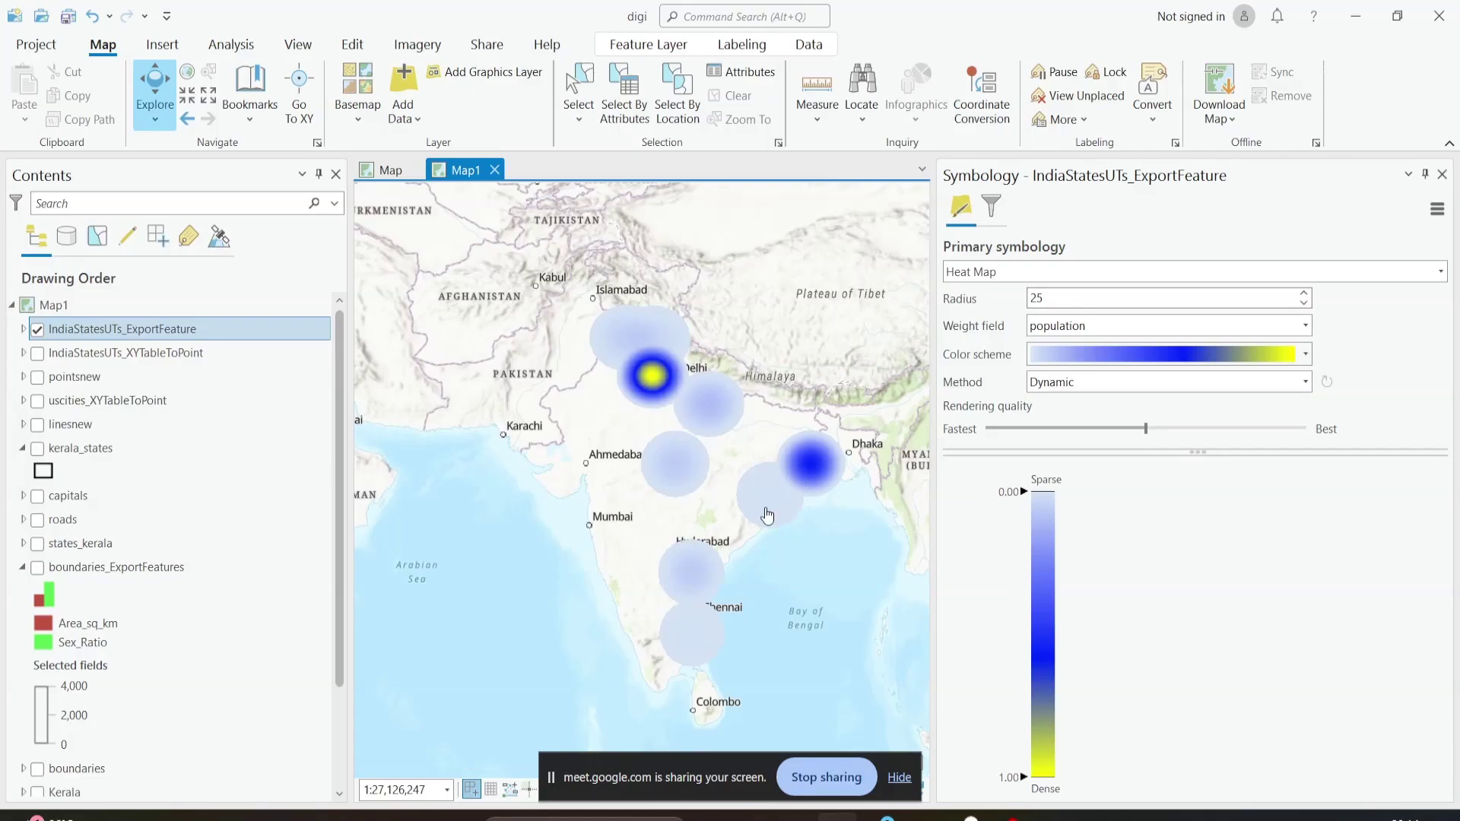
Step: Set the heat map's weight field to <None> and check the result over India
left_click(1305, 327)
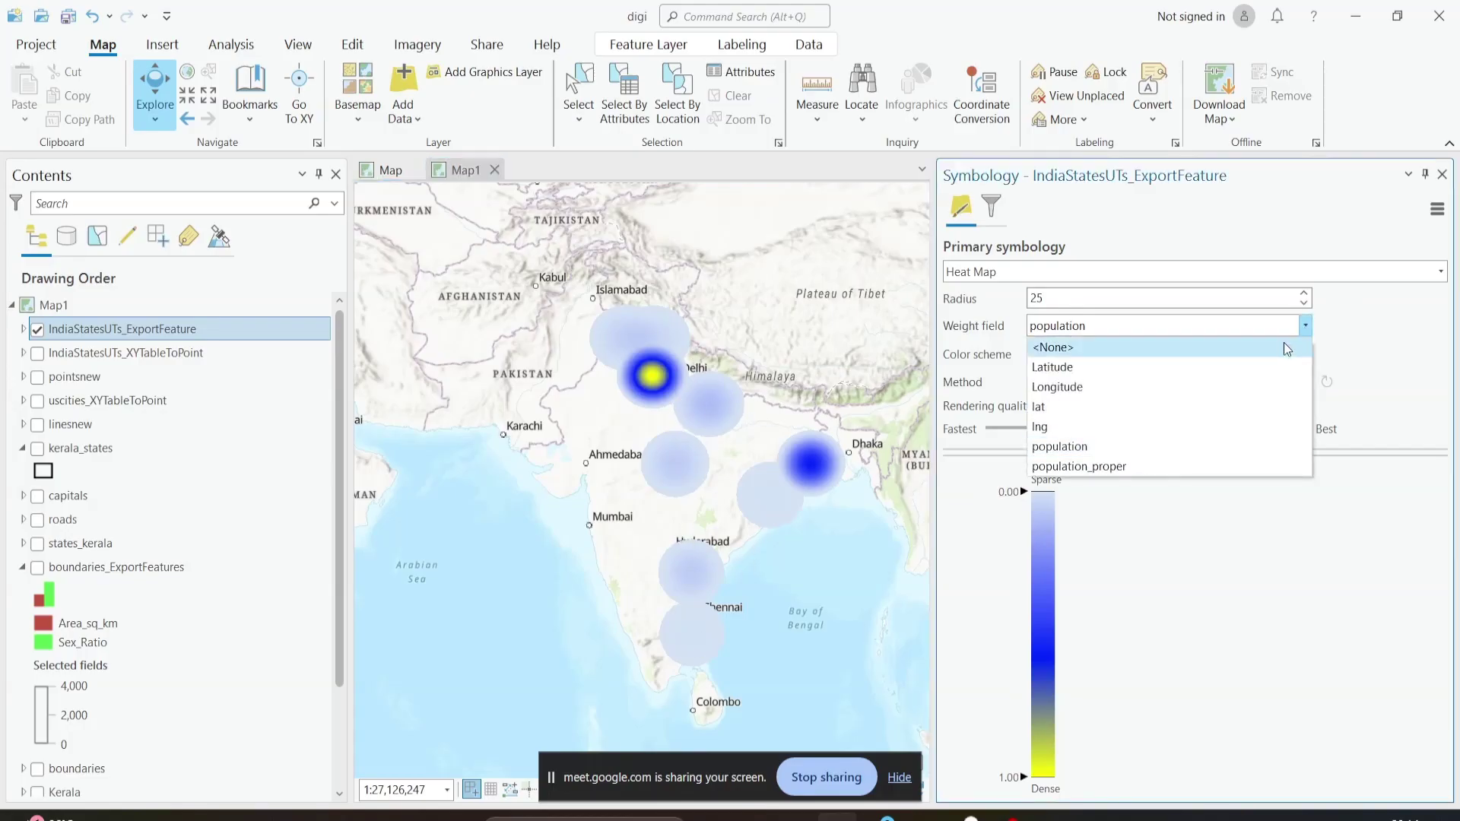
left_click(1284, 343)
scroll(582, 358, "down", 2)
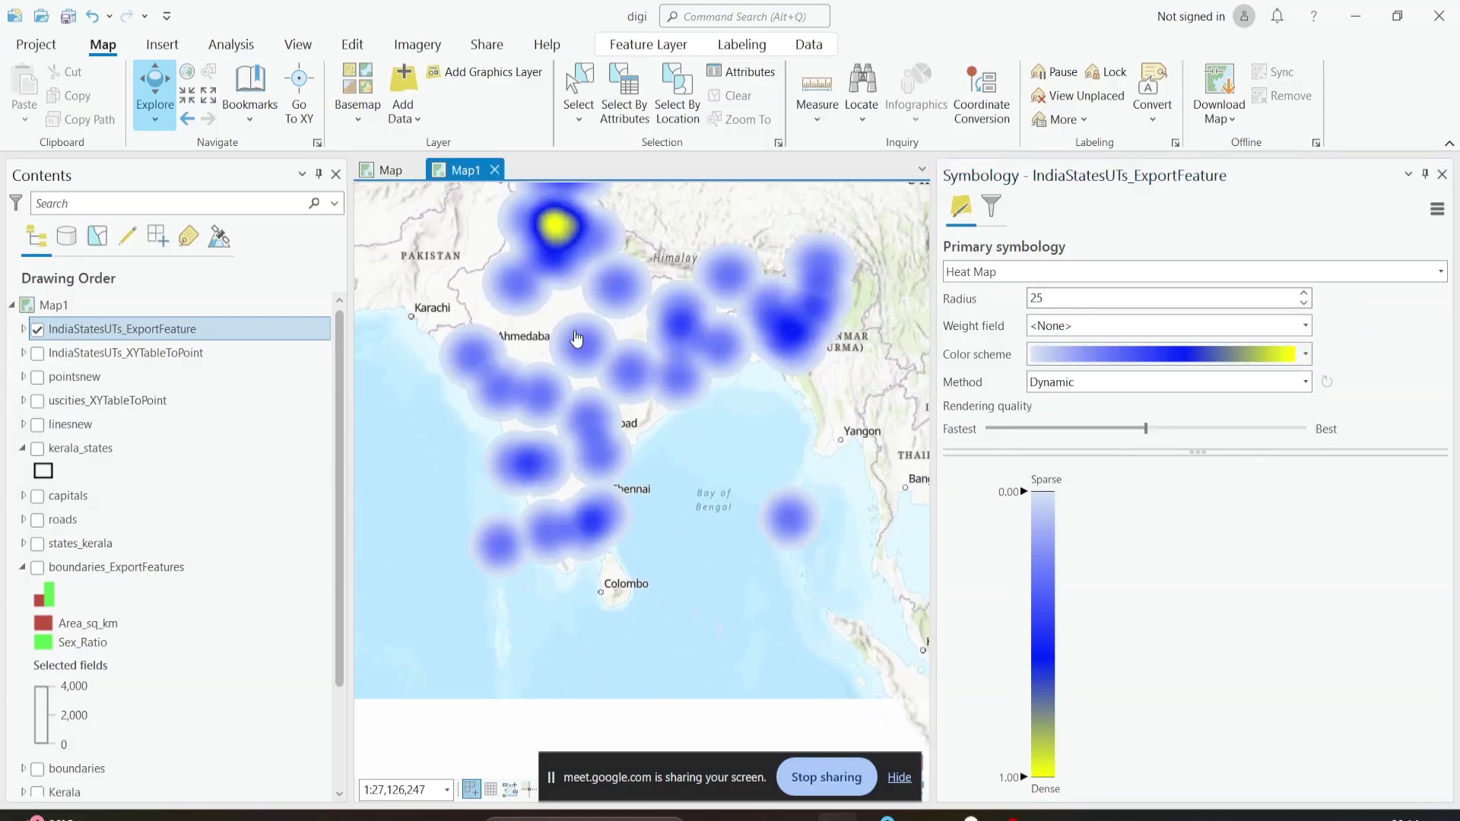
left_click_drag(582, 360, 645, 330)
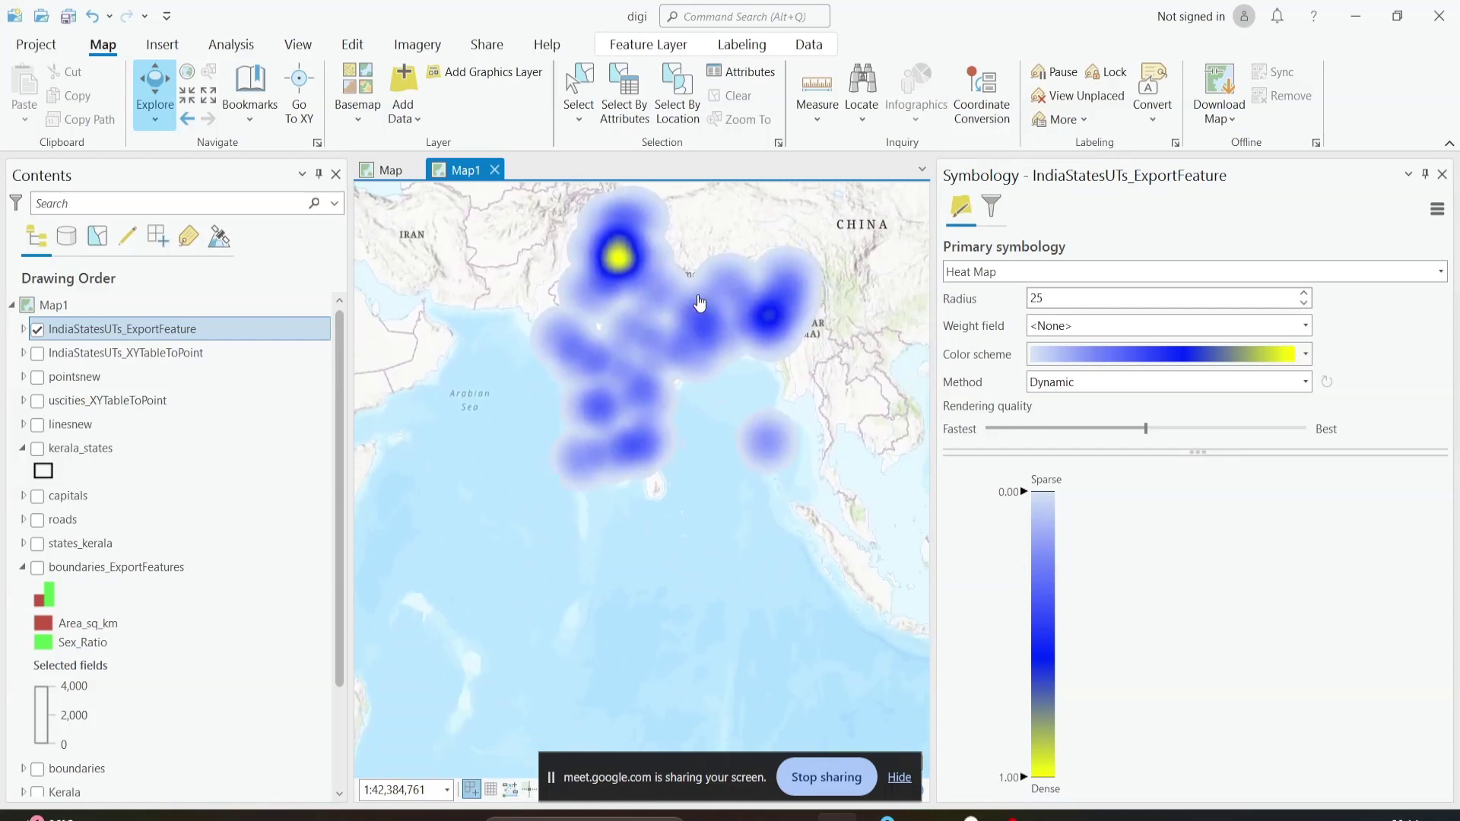
Step: Switch the layer's primary symbology back to Single Symbol and turn off IndiaStatesUTs_ExportFeature on the map
left_click(980, 275)
scroll(1046, 490, "up", 3)
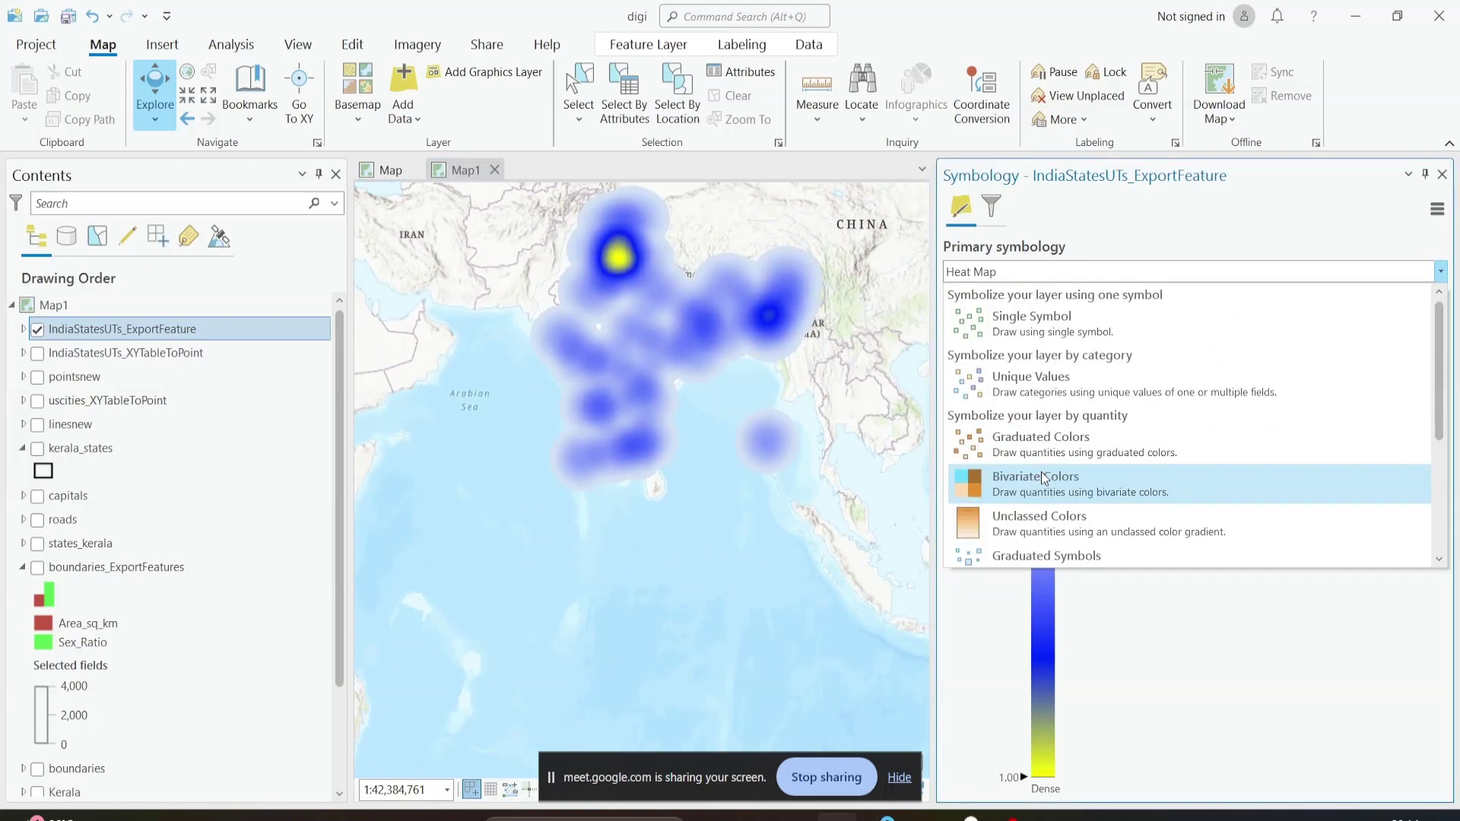
left_click(1019, 327)
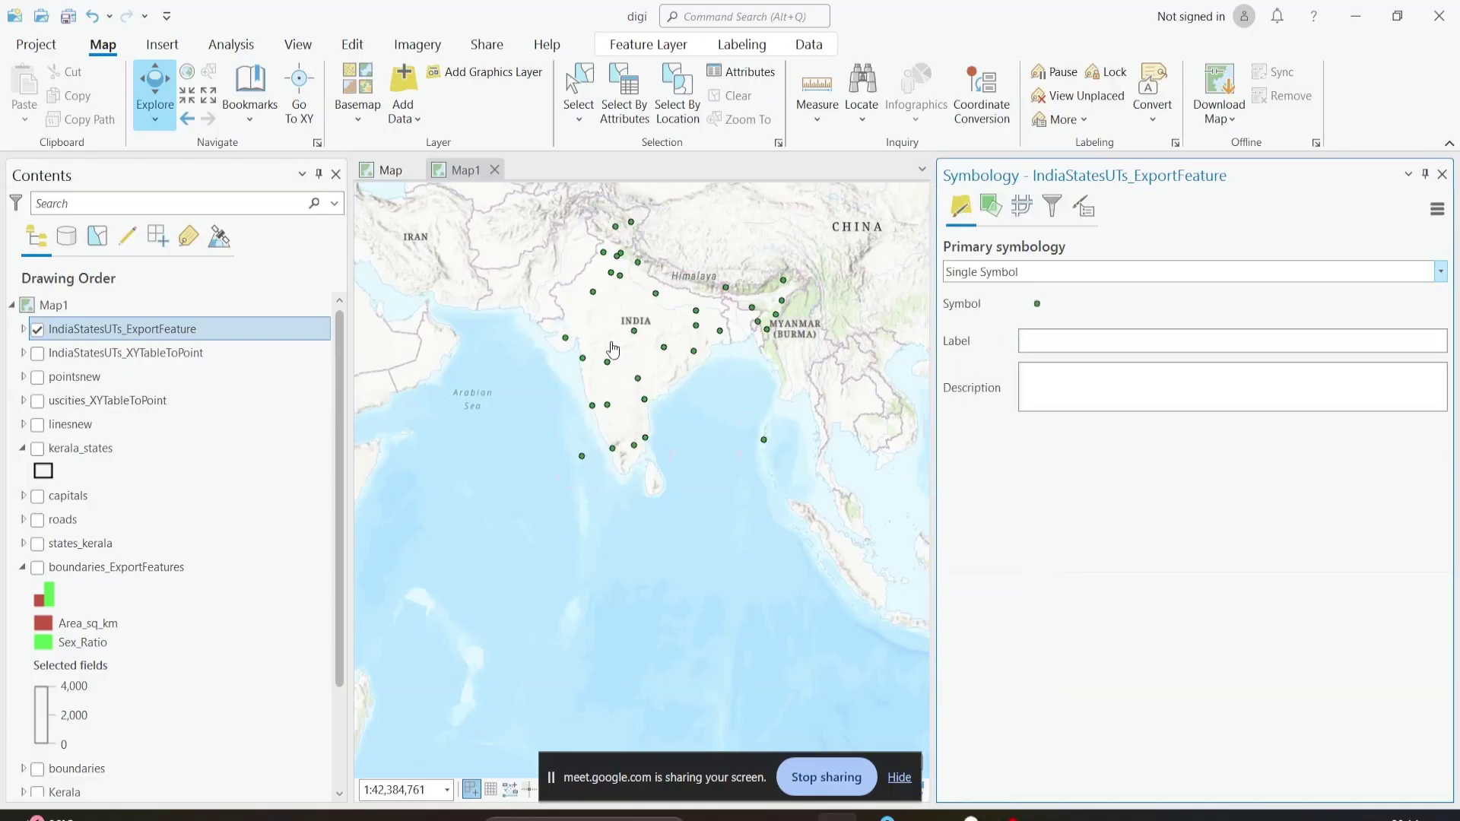
scroll(613, 349, "down", 2)
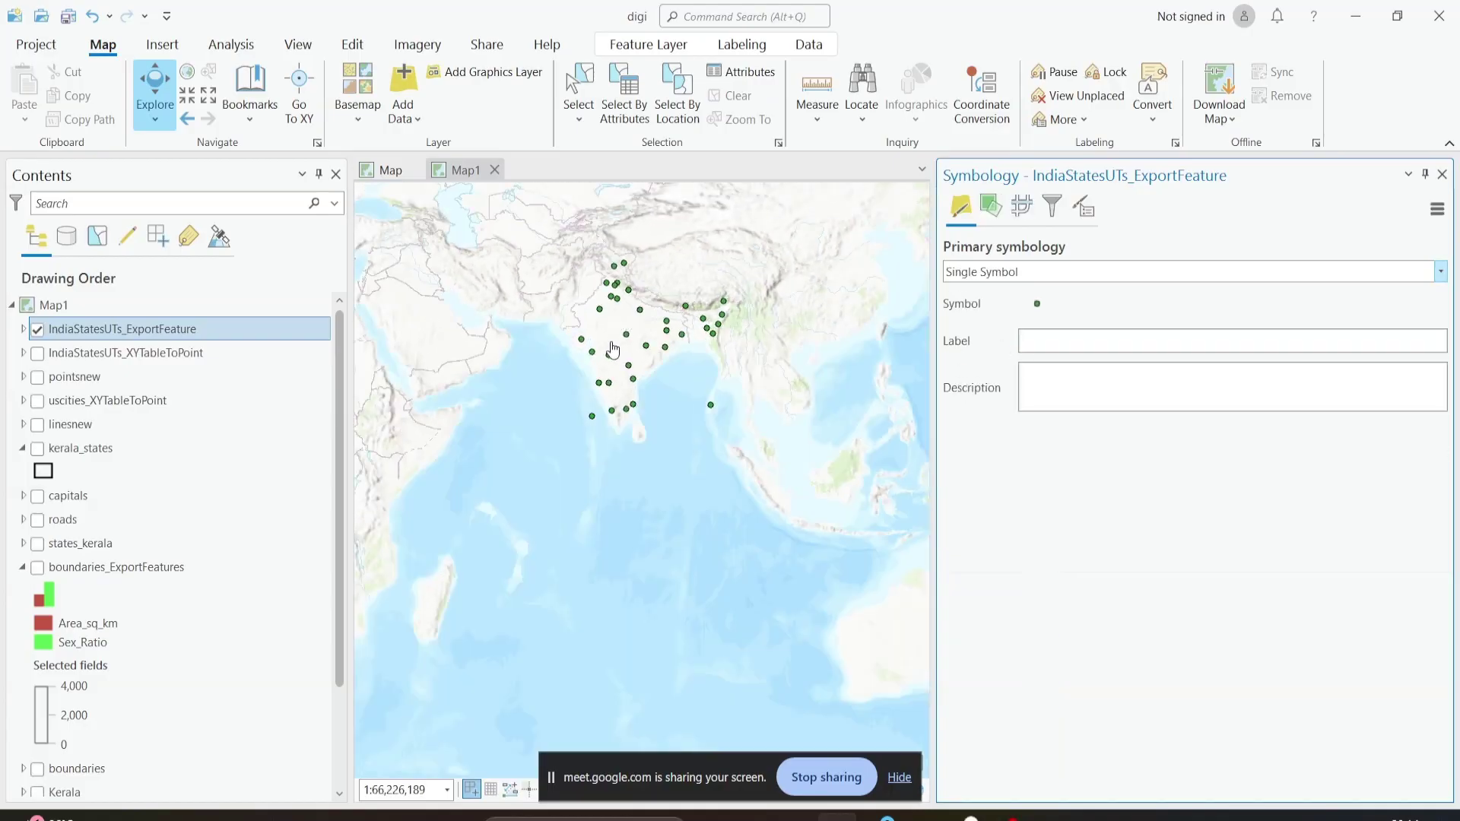
left_click(38, 331)
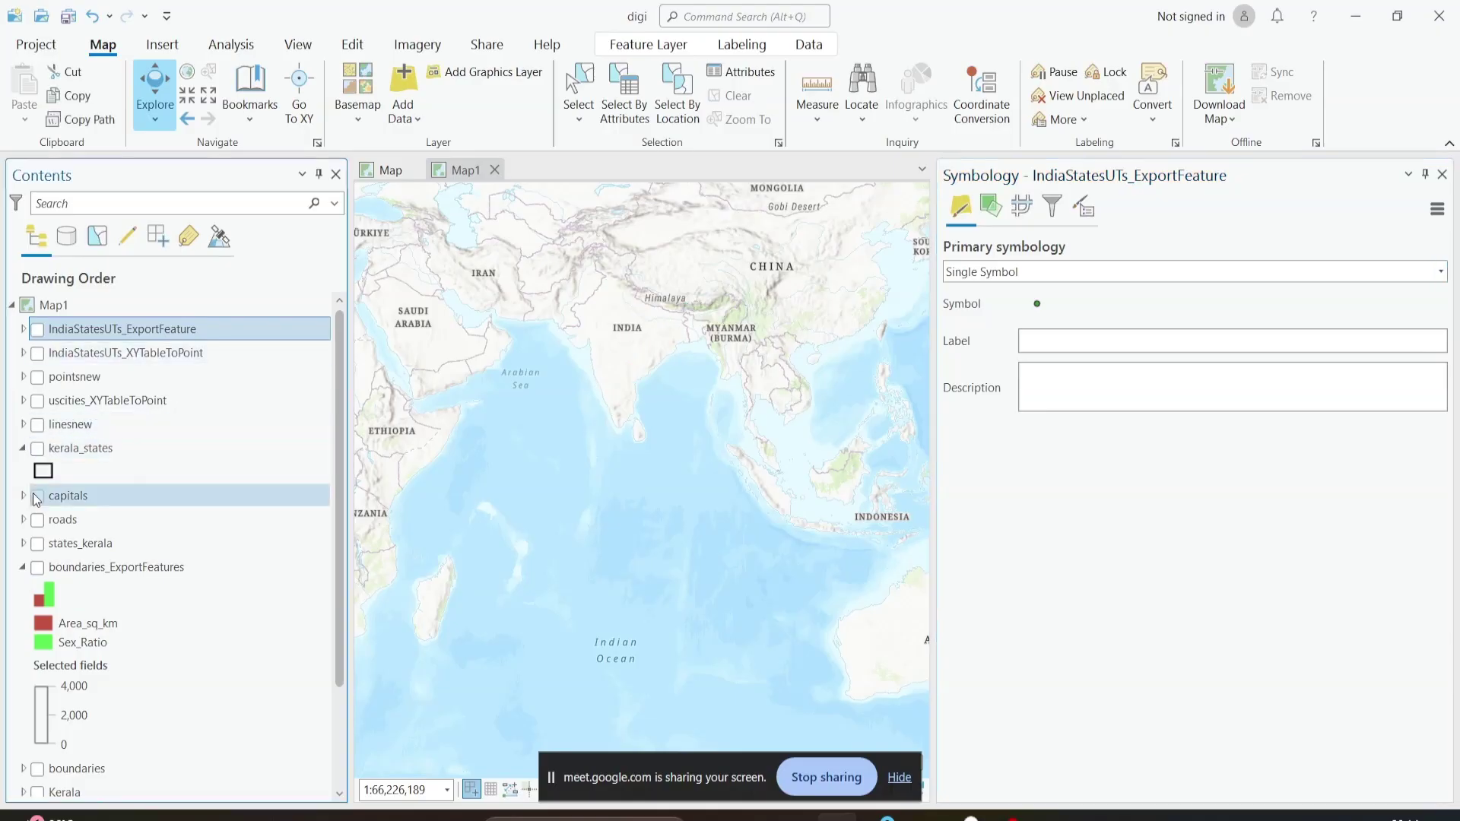